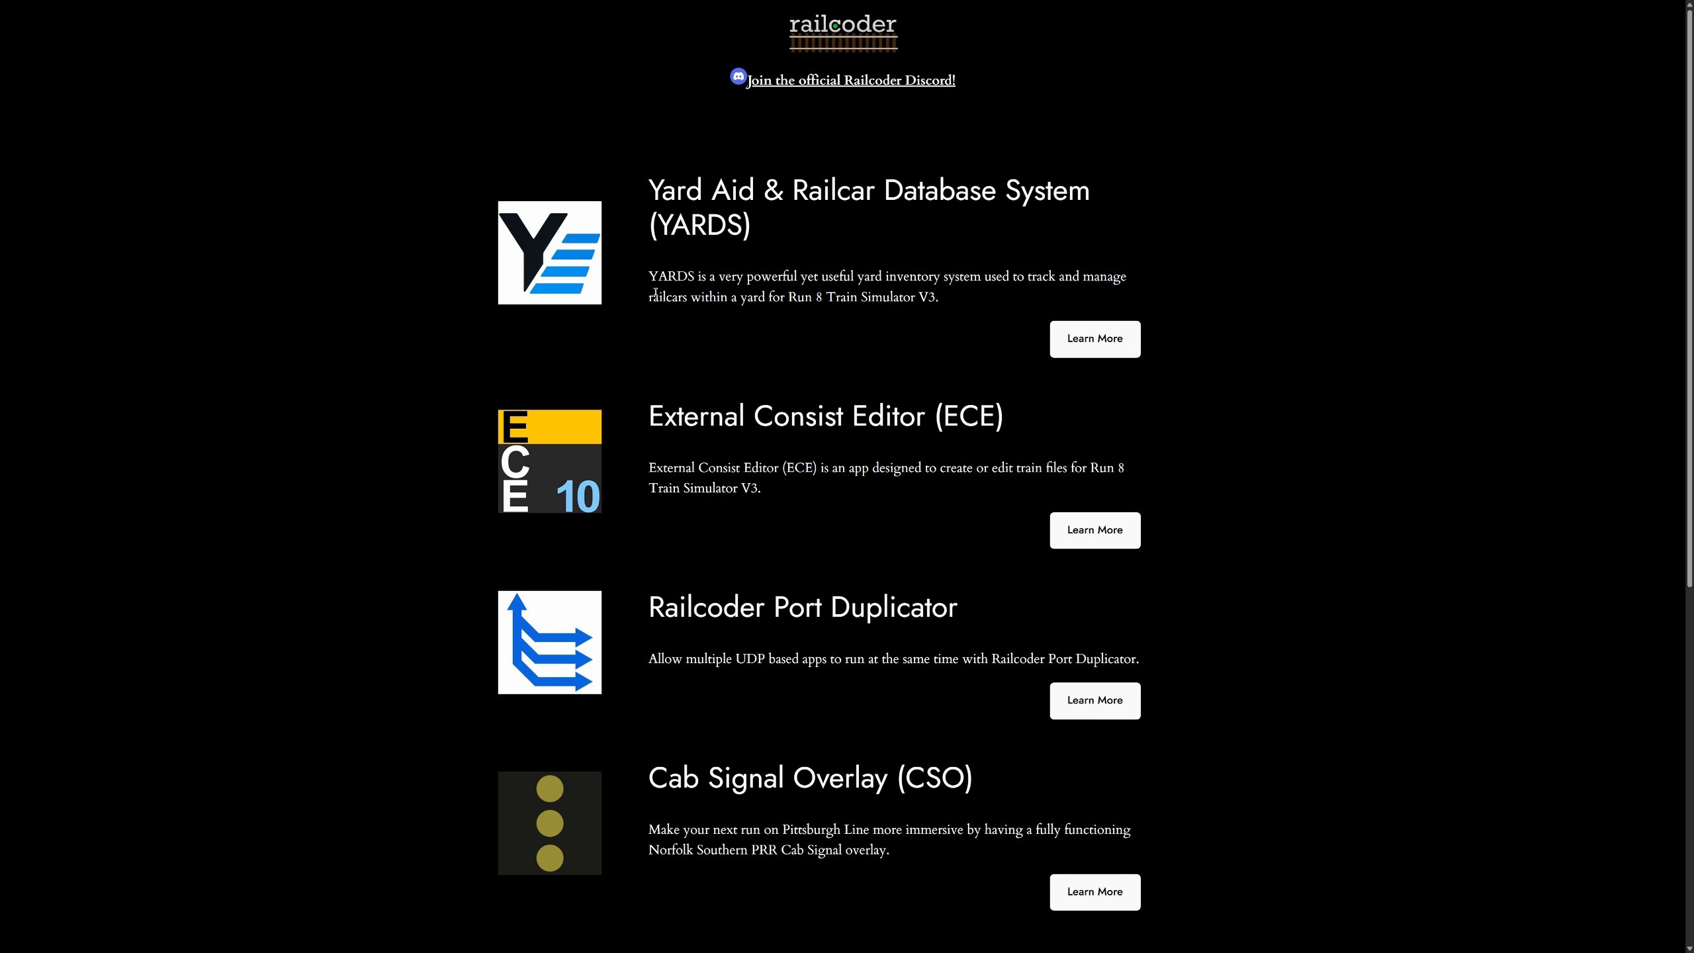
- Open the YARDS product page on the Railcoder site and review its description and feature list
left_click(577, 263)
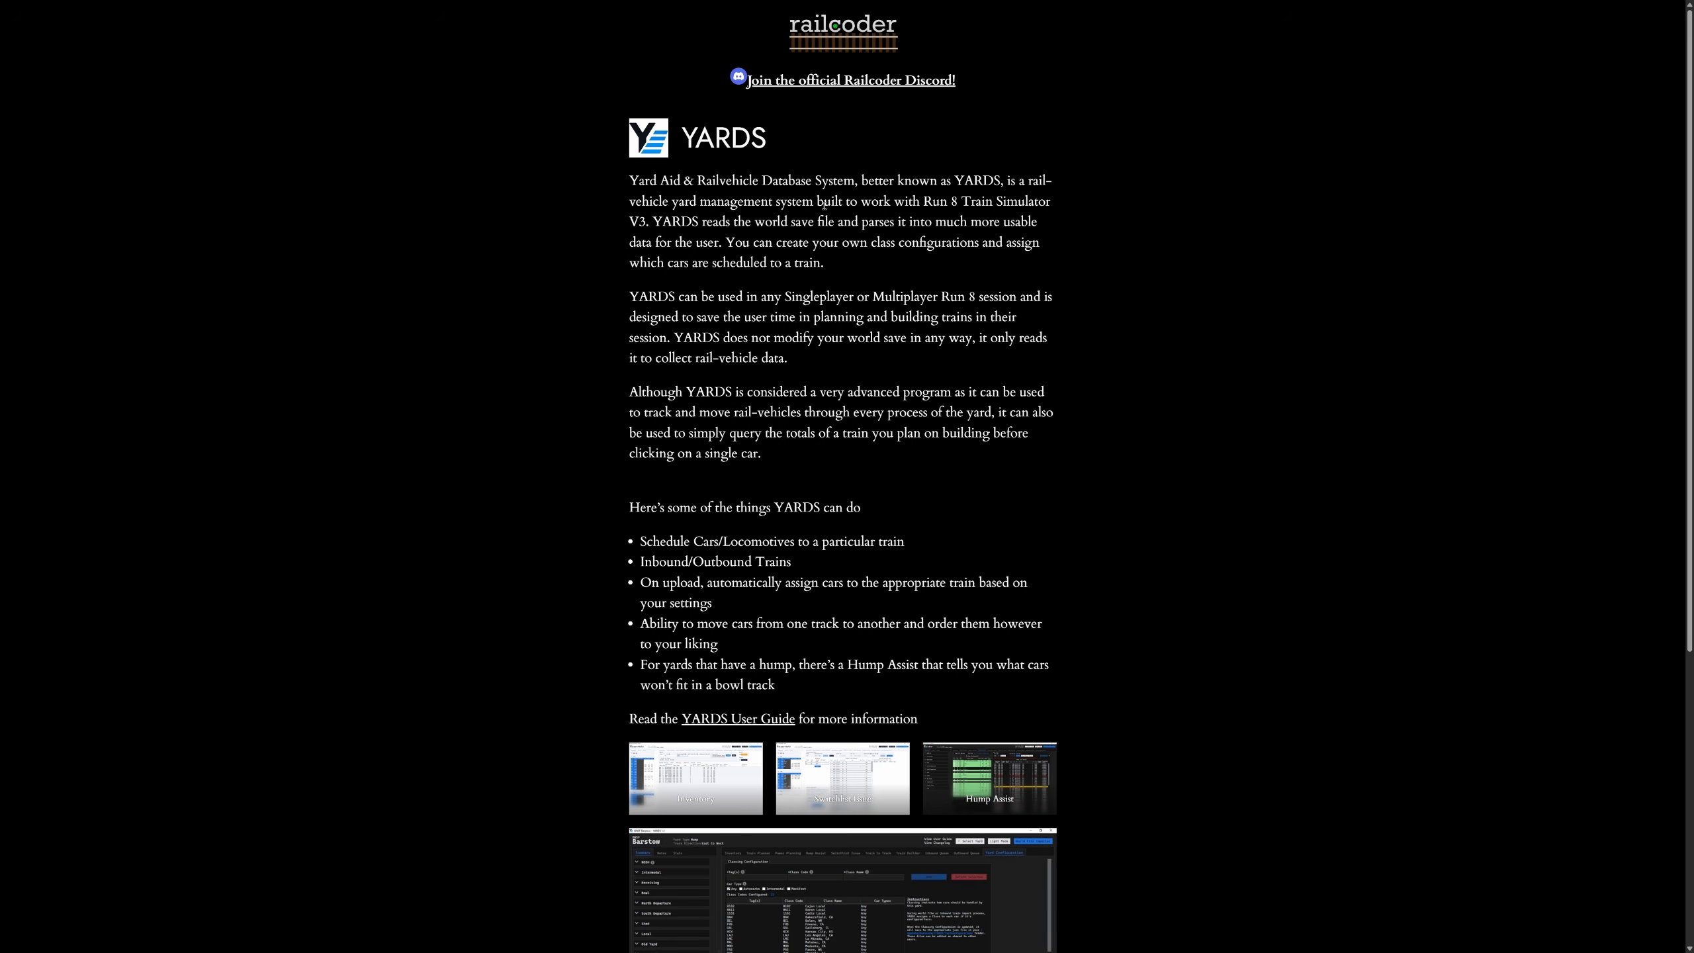
scroll(906, 415, "down", 4)
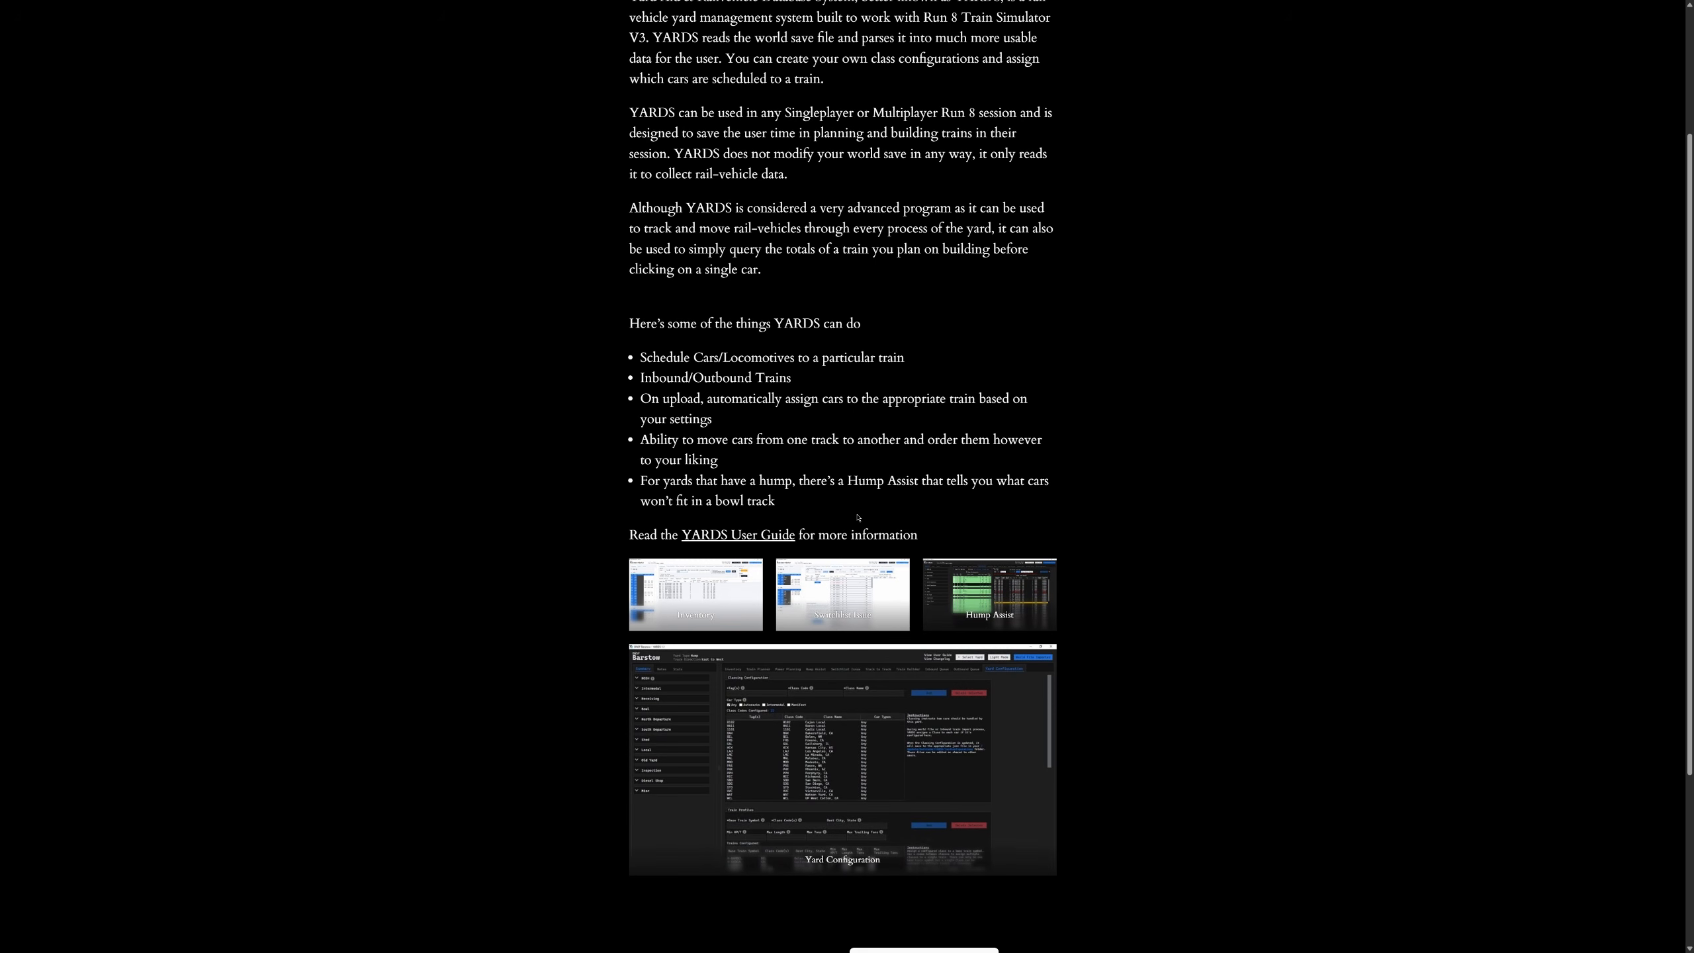
scroll(838, 597, "down", 1)
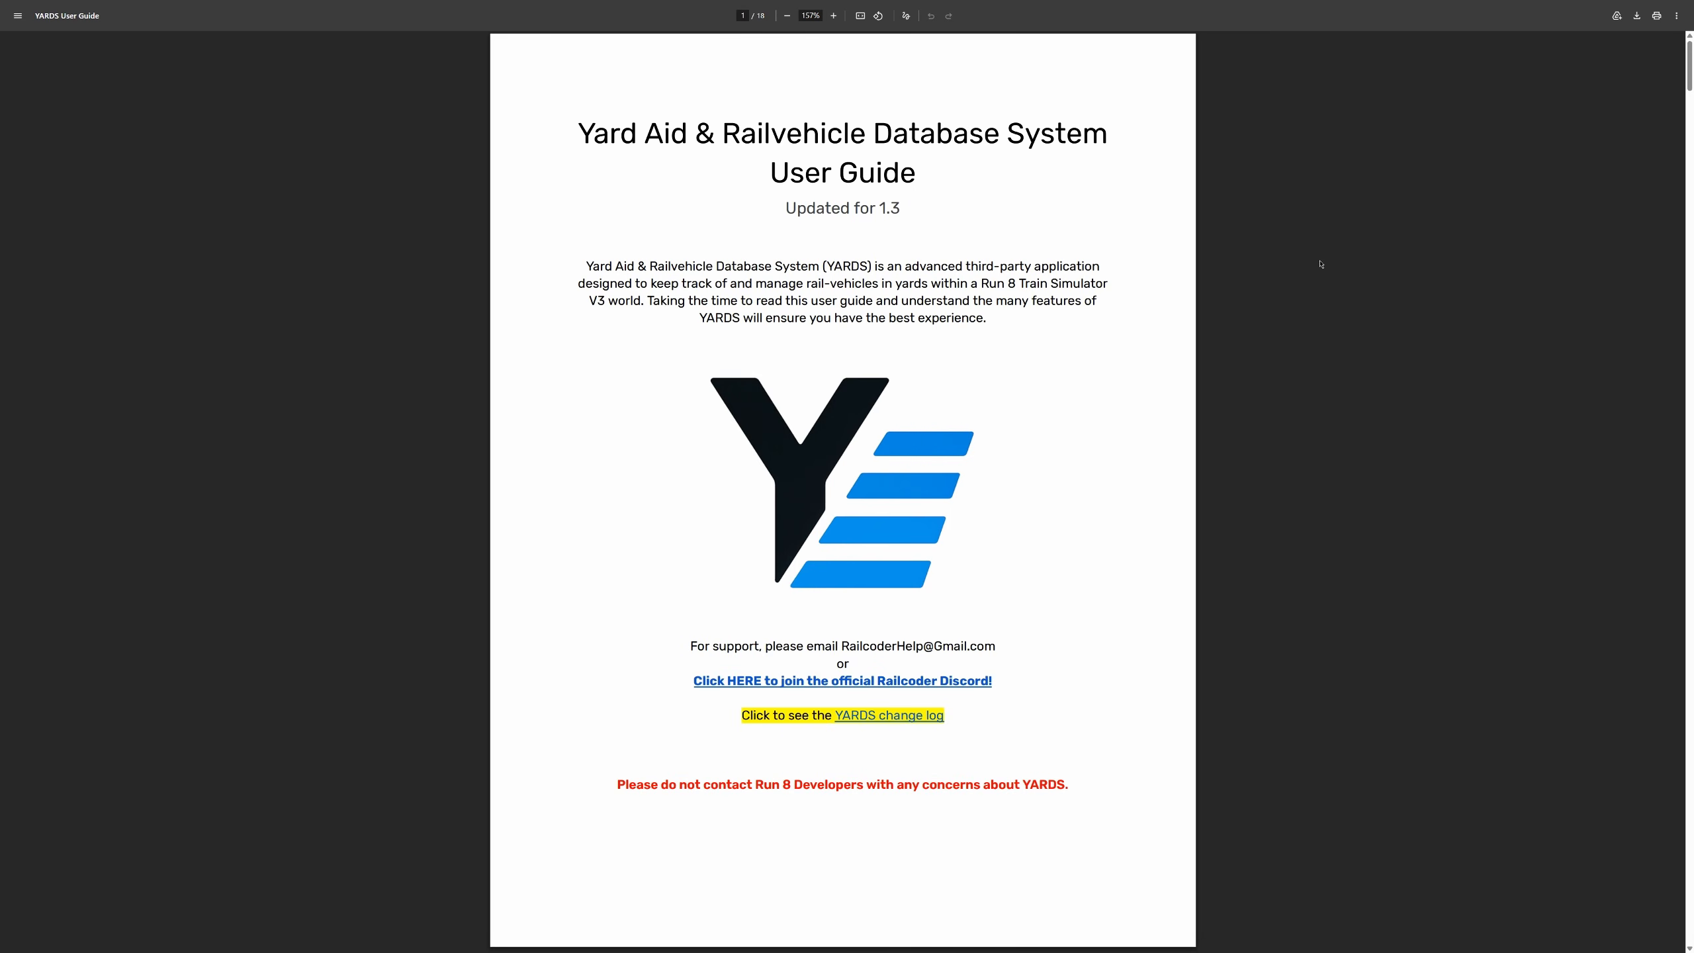
- Page through the YARDS User Guide, examining the terminology, yard configuration, world save and inventory sections
key("Page_Down")
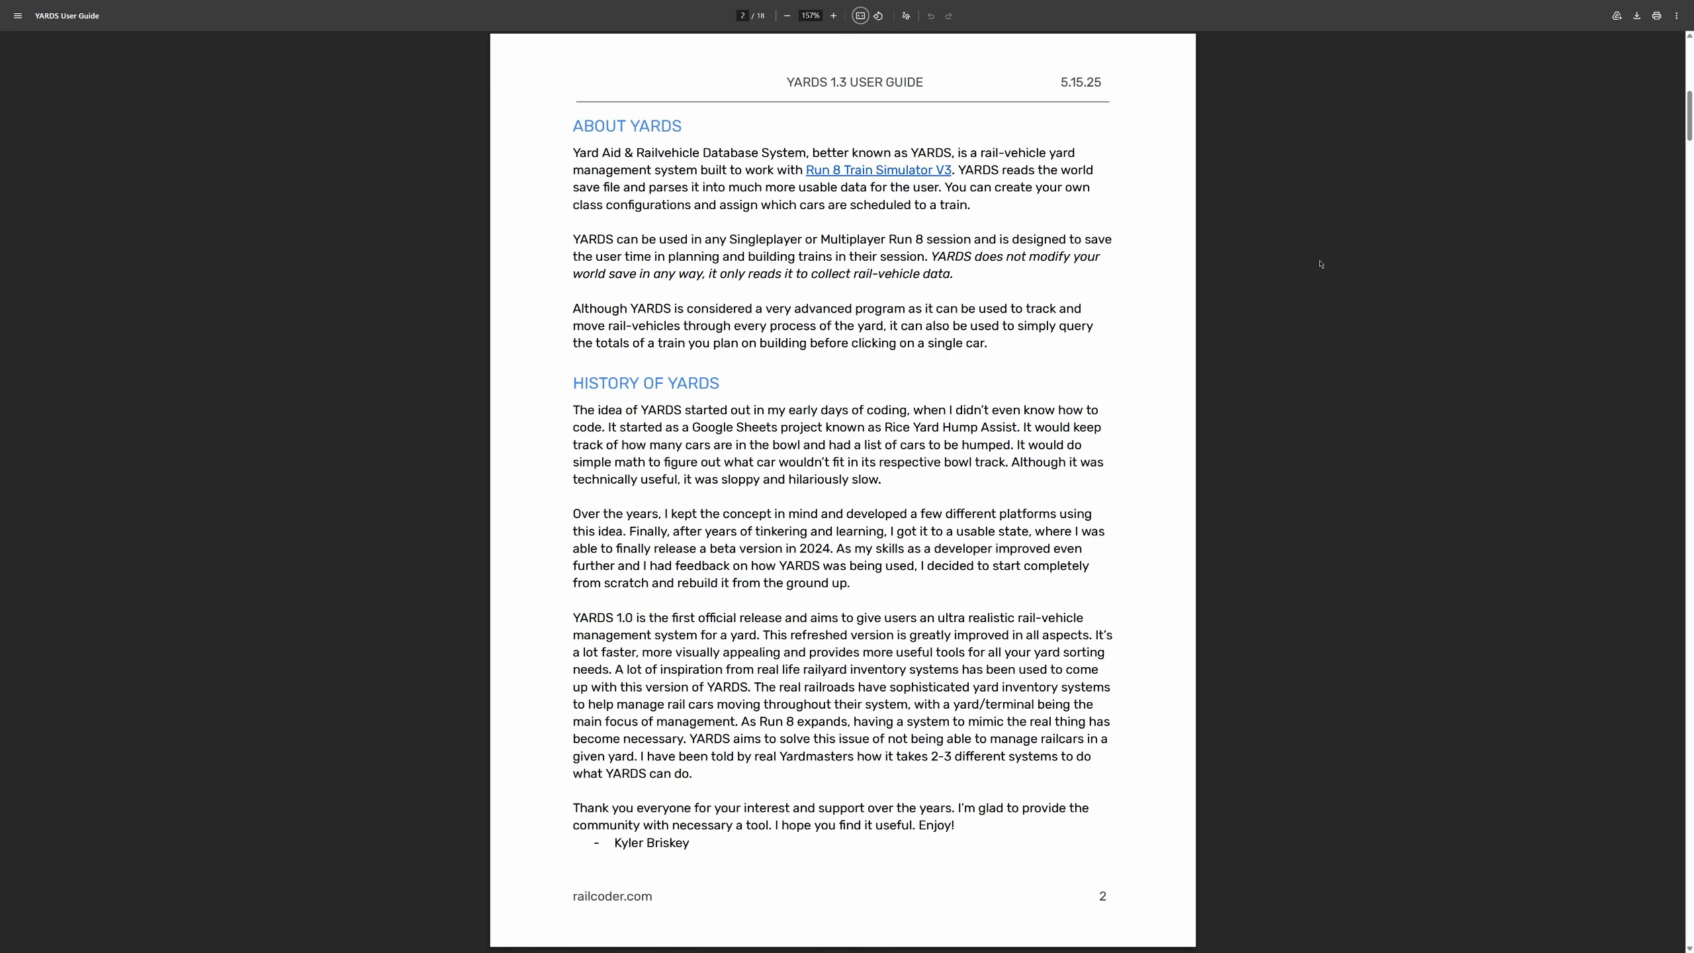
key("Page_Down")
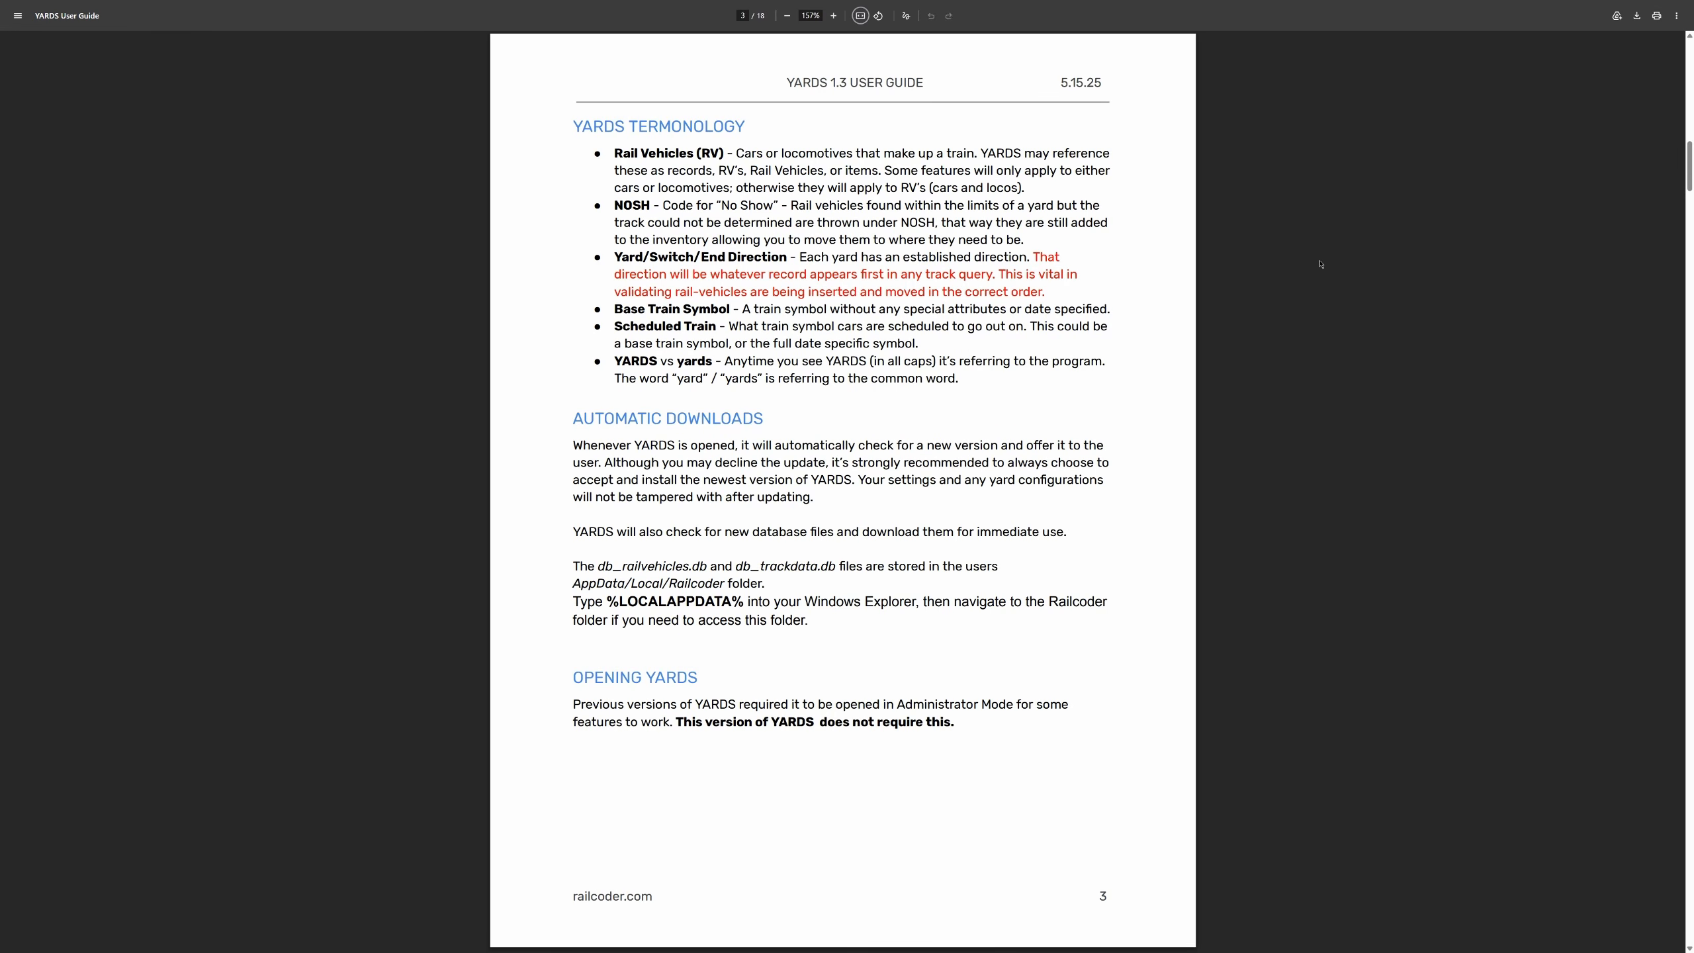
key("Page_Down")
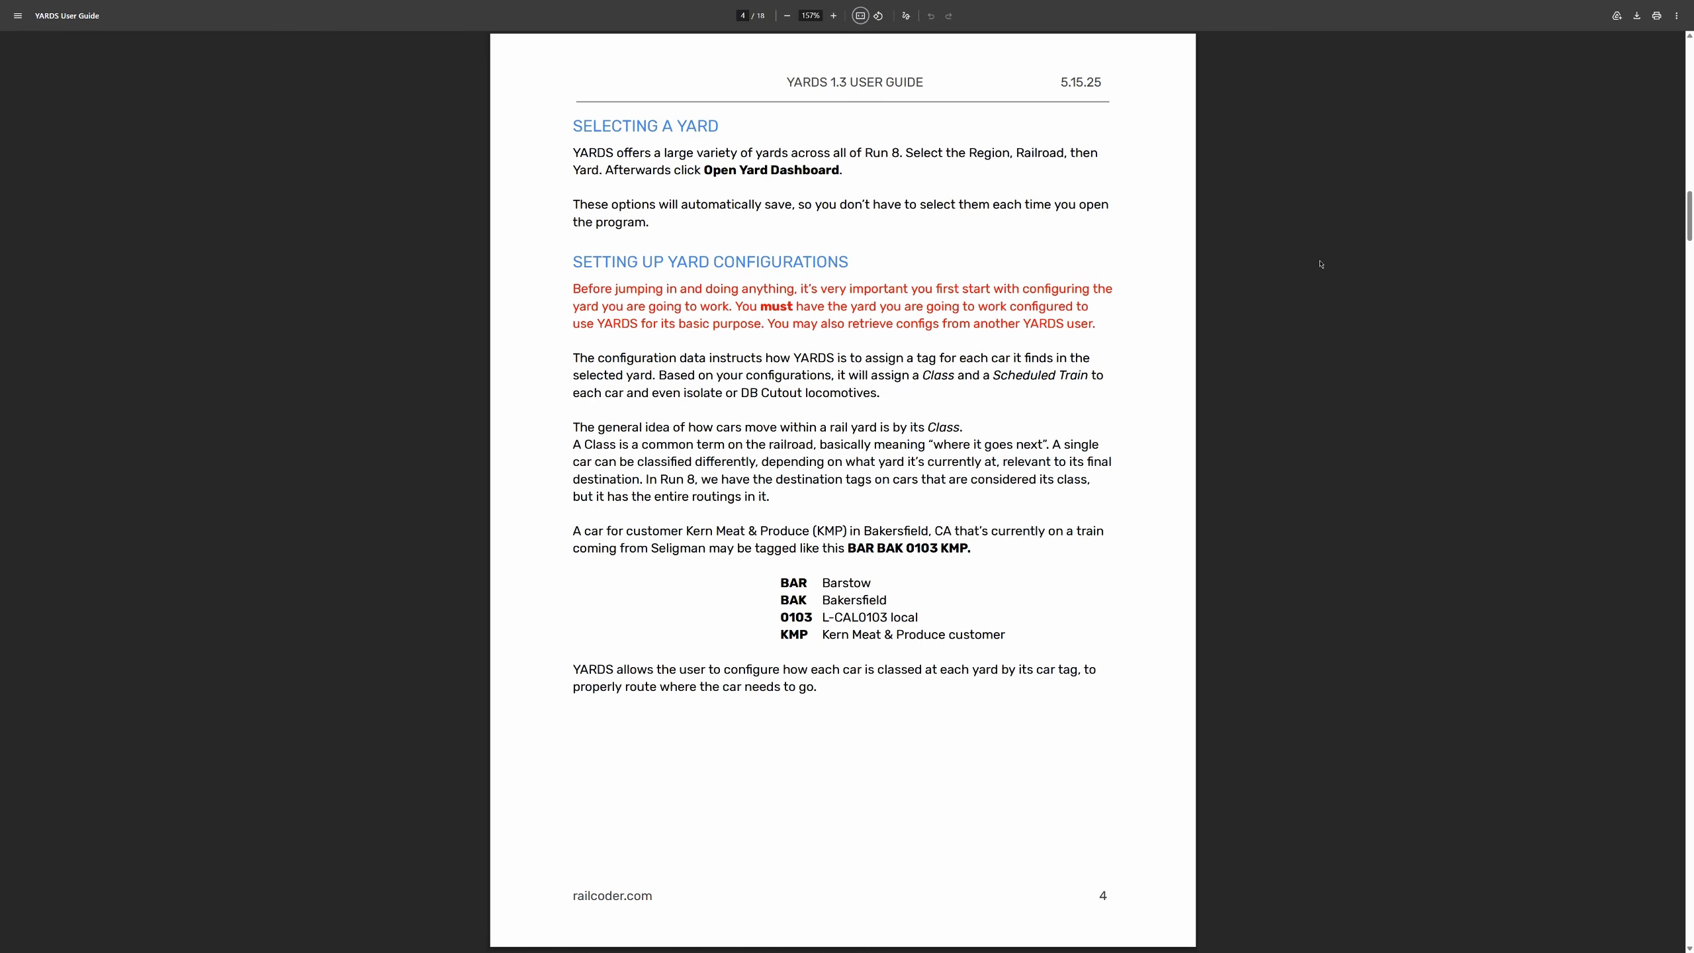
key("Page_Down")
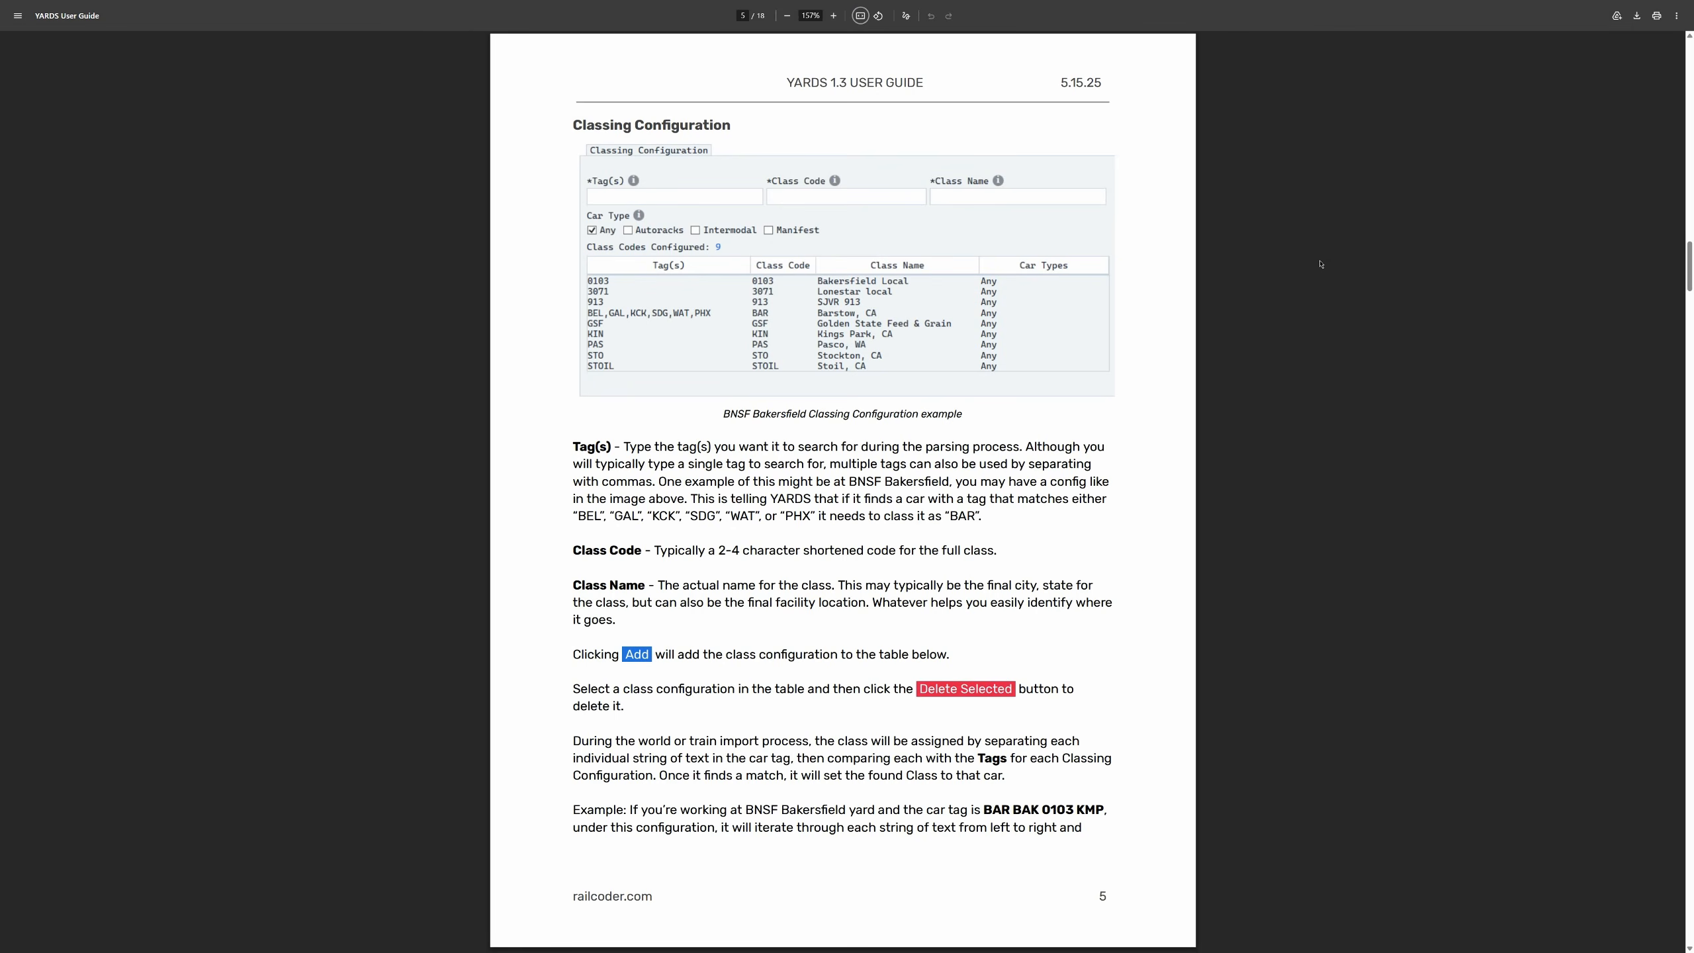
key("Page_Down")
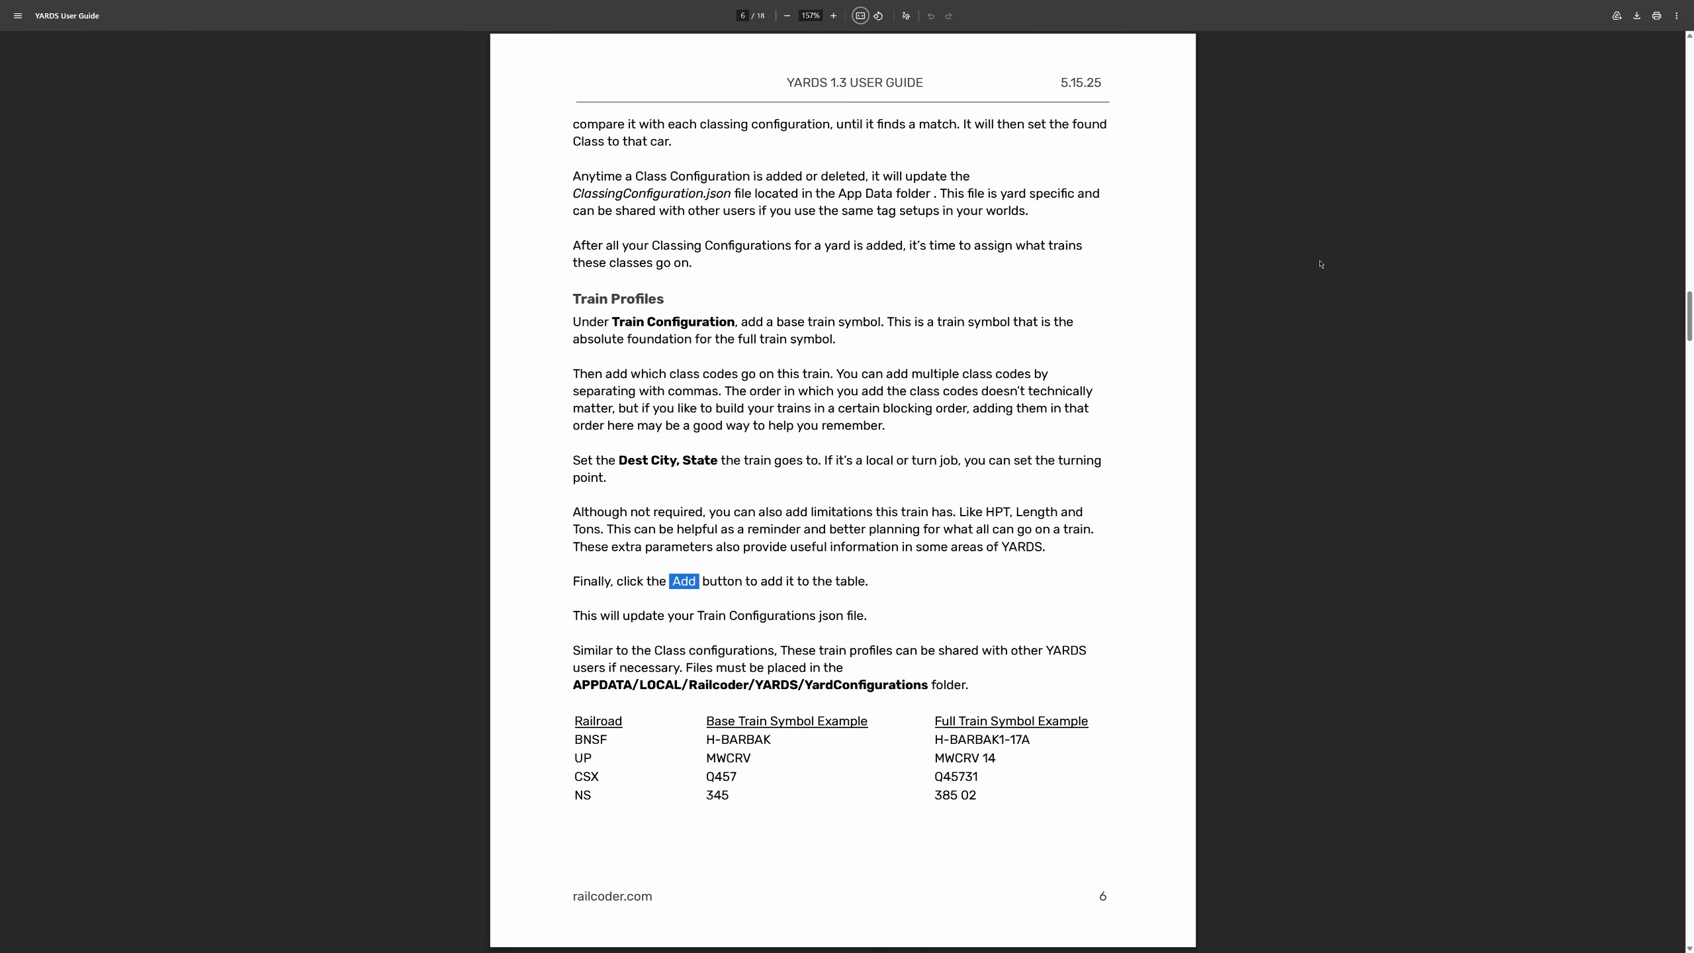
key("Page_Down")
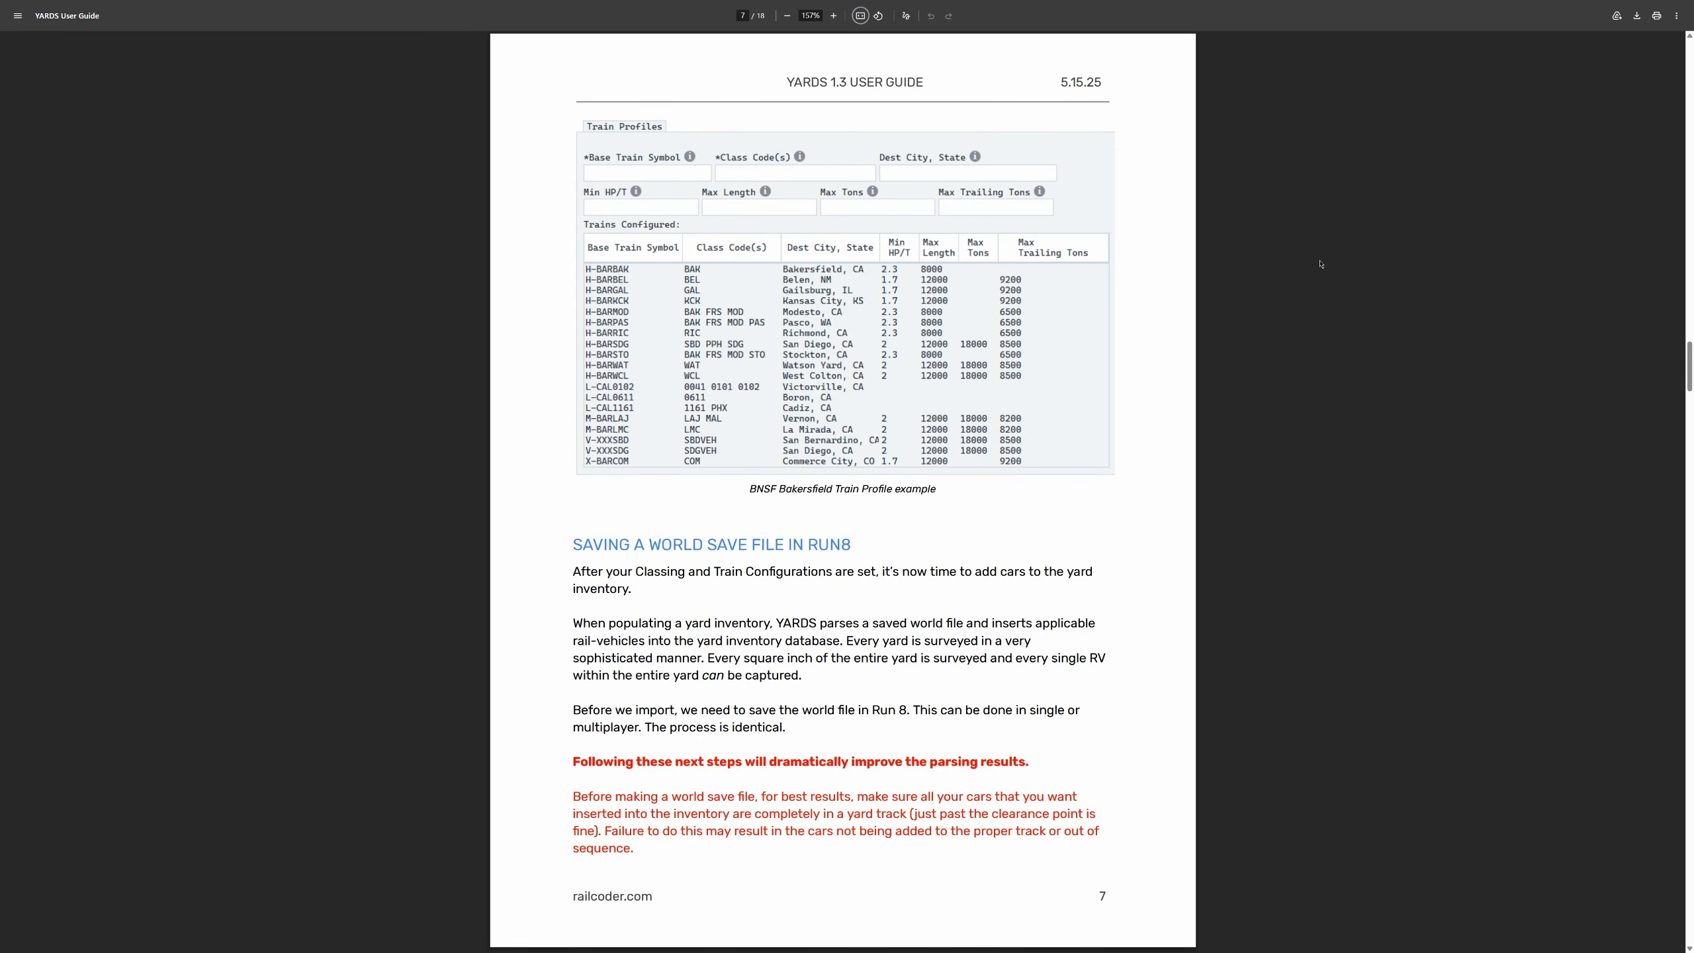
key("Page_Down")
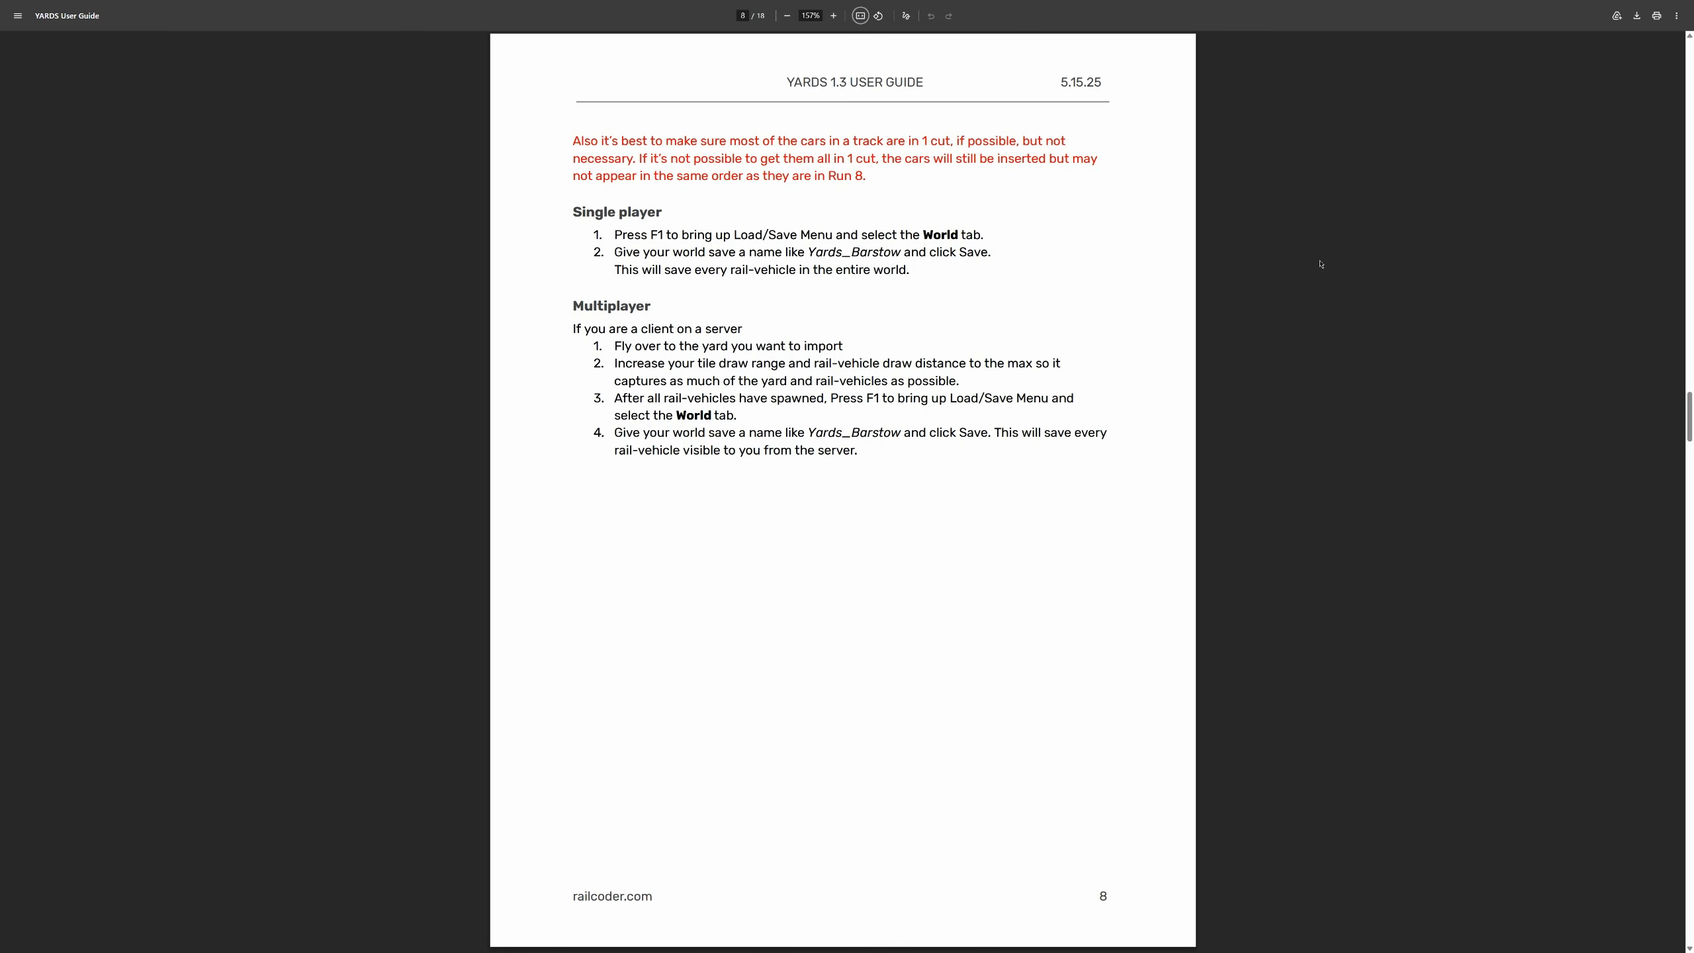
key("Page_Down")
key("Page_Down")
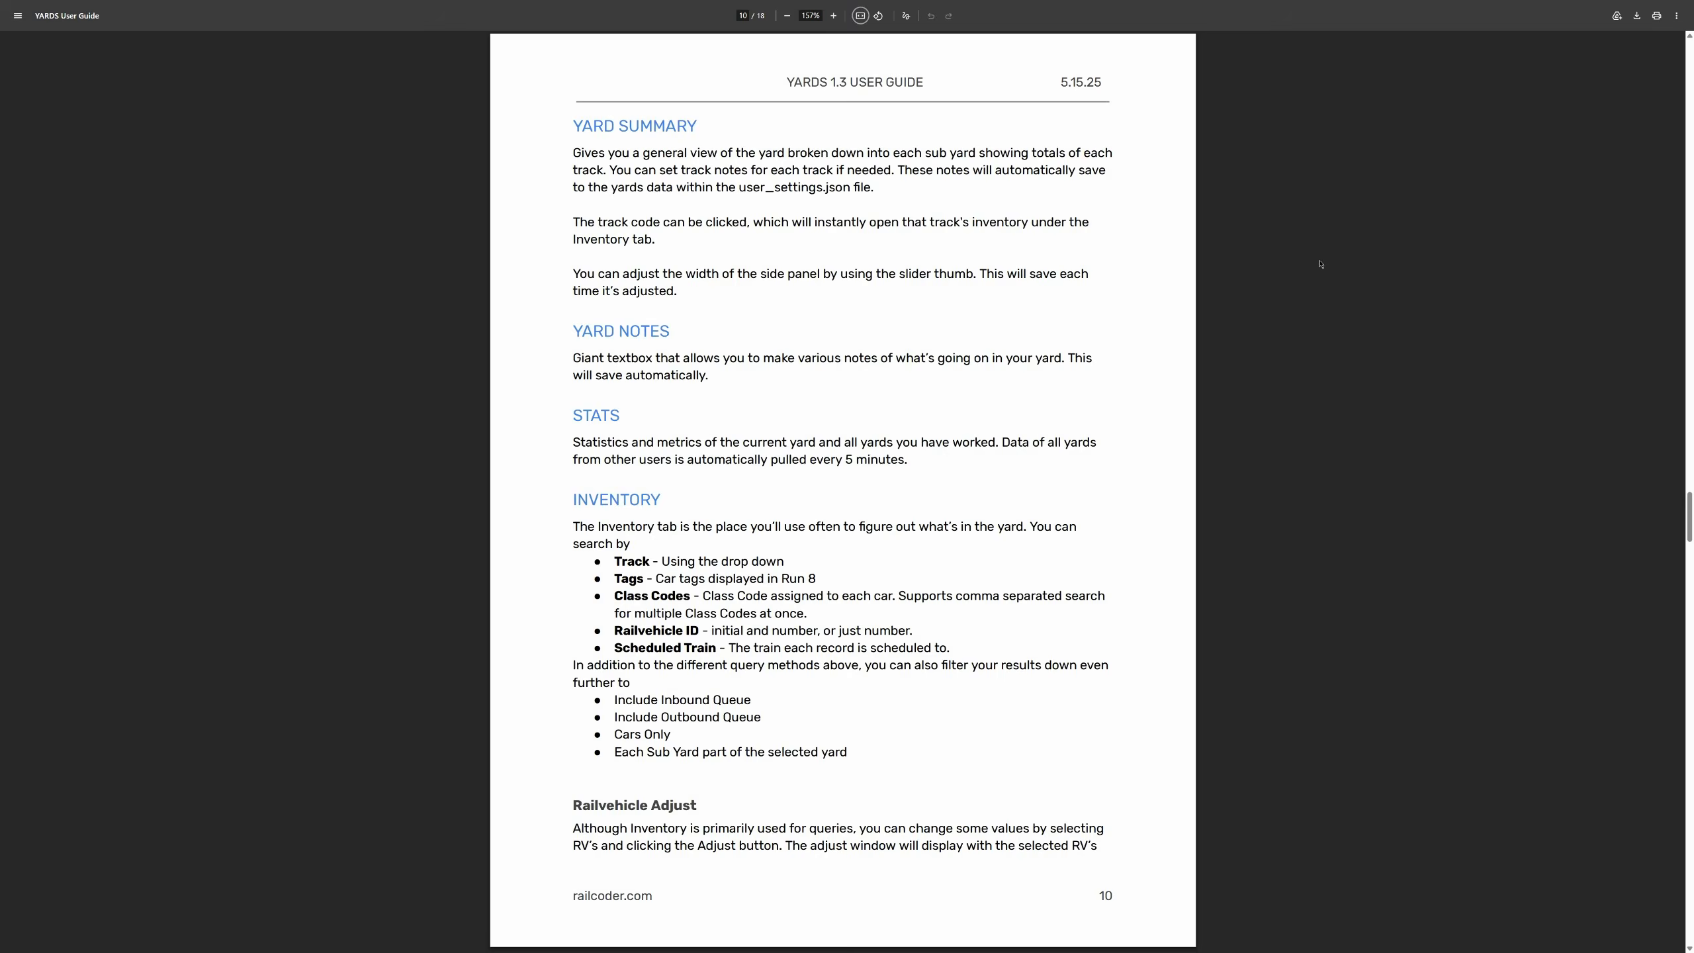
key("Page_Down")
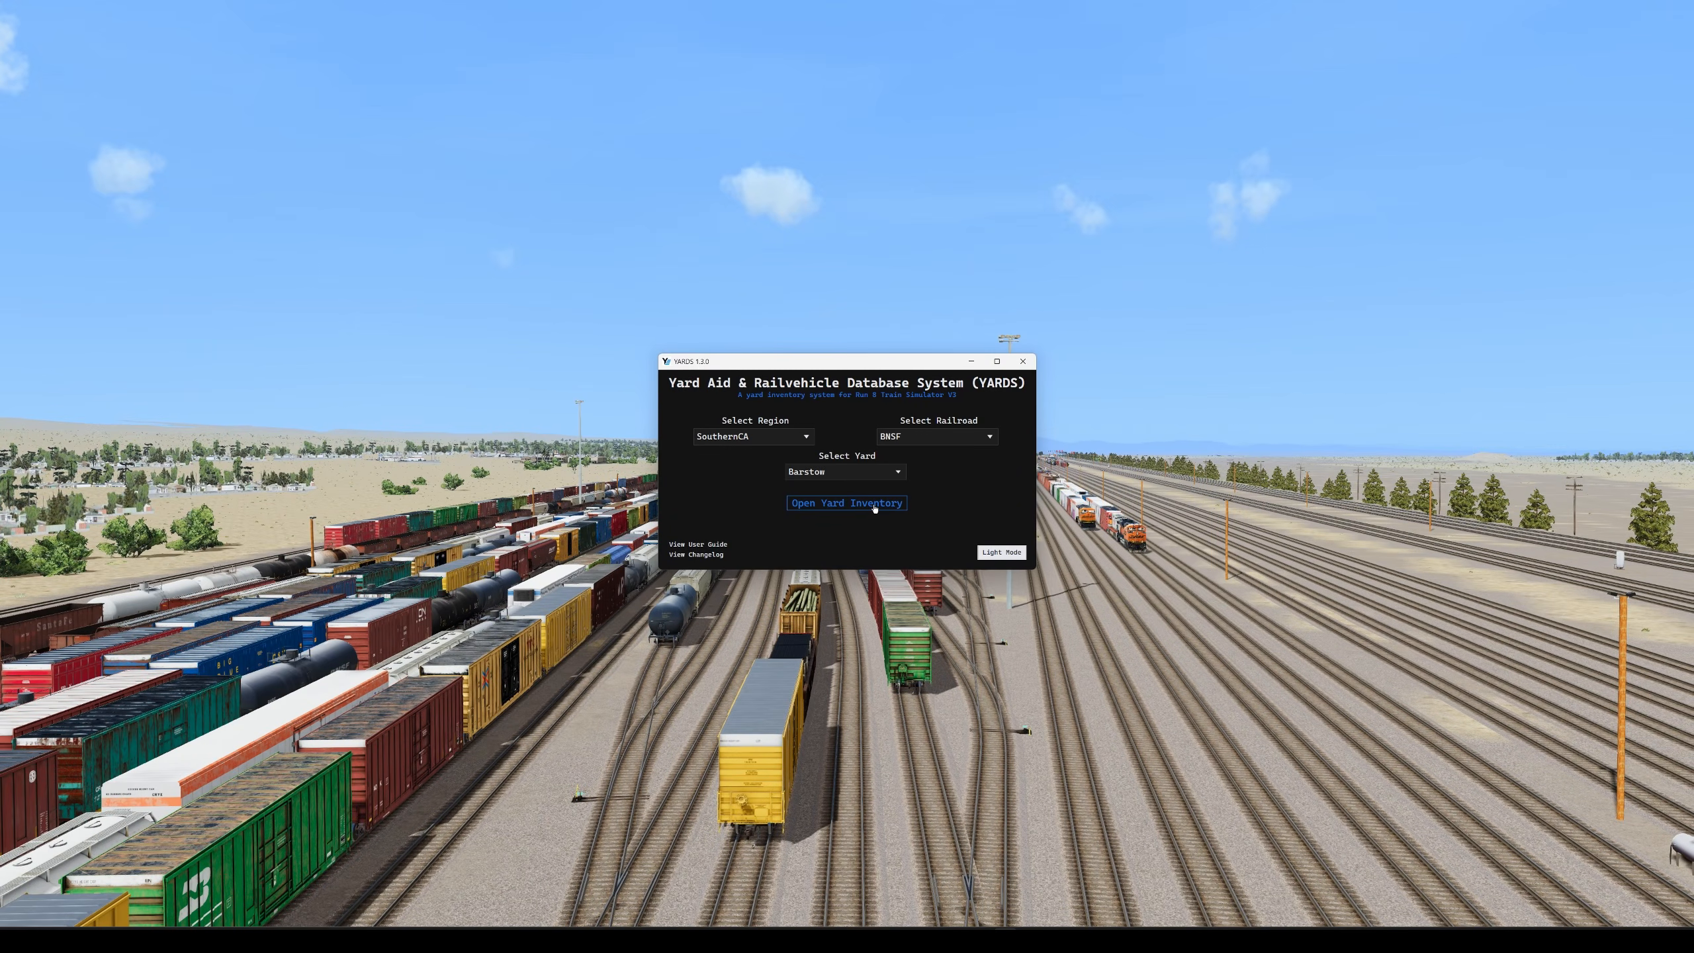
- Open the yard inventory for BNSF Barstow in SouthernCA and try the world file import with SoCal_2026.xml
left_click(872, 509)
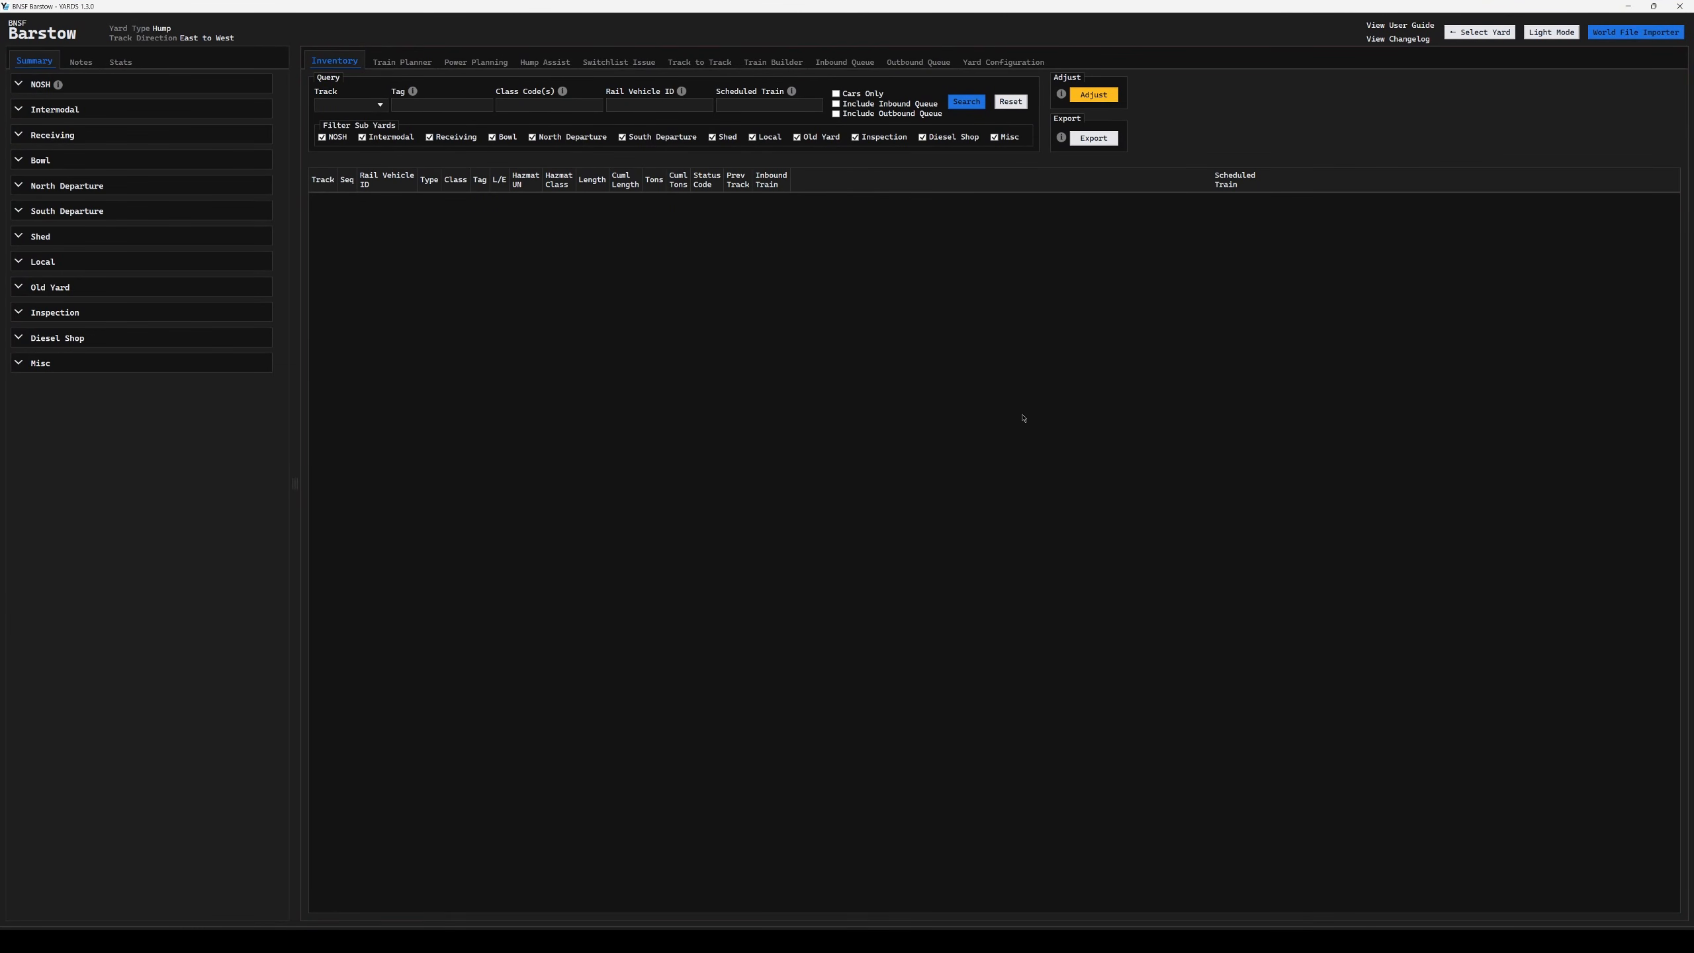
left_click(1648, 34)
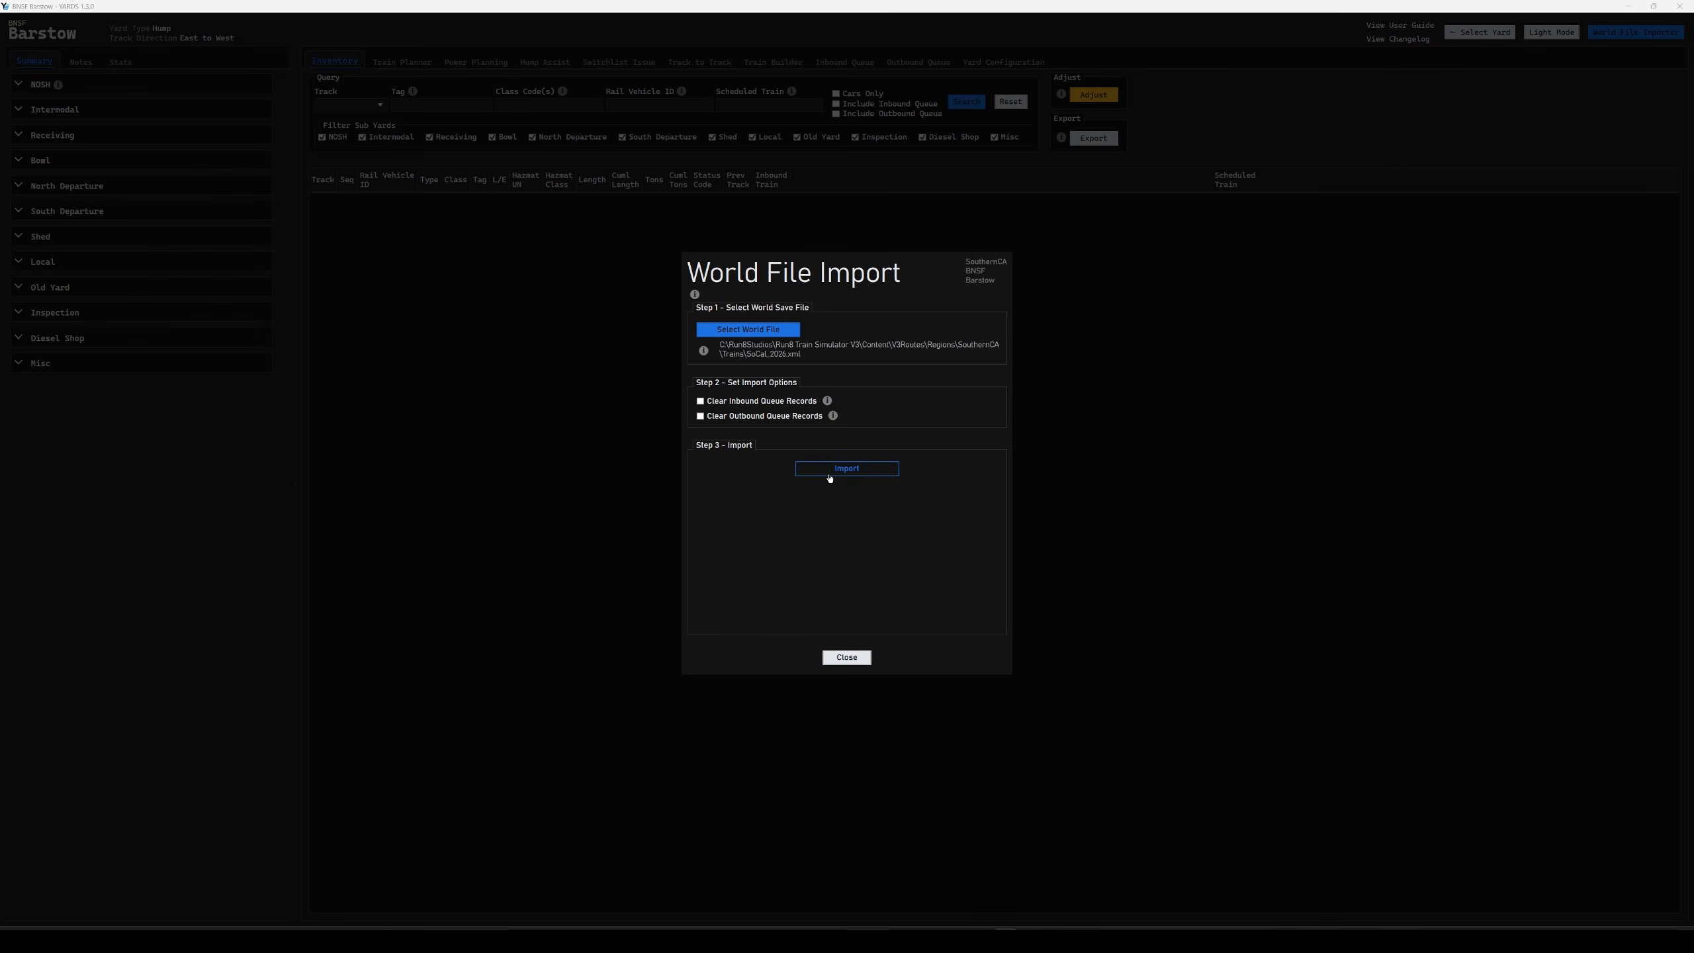
left_click(829, 477)
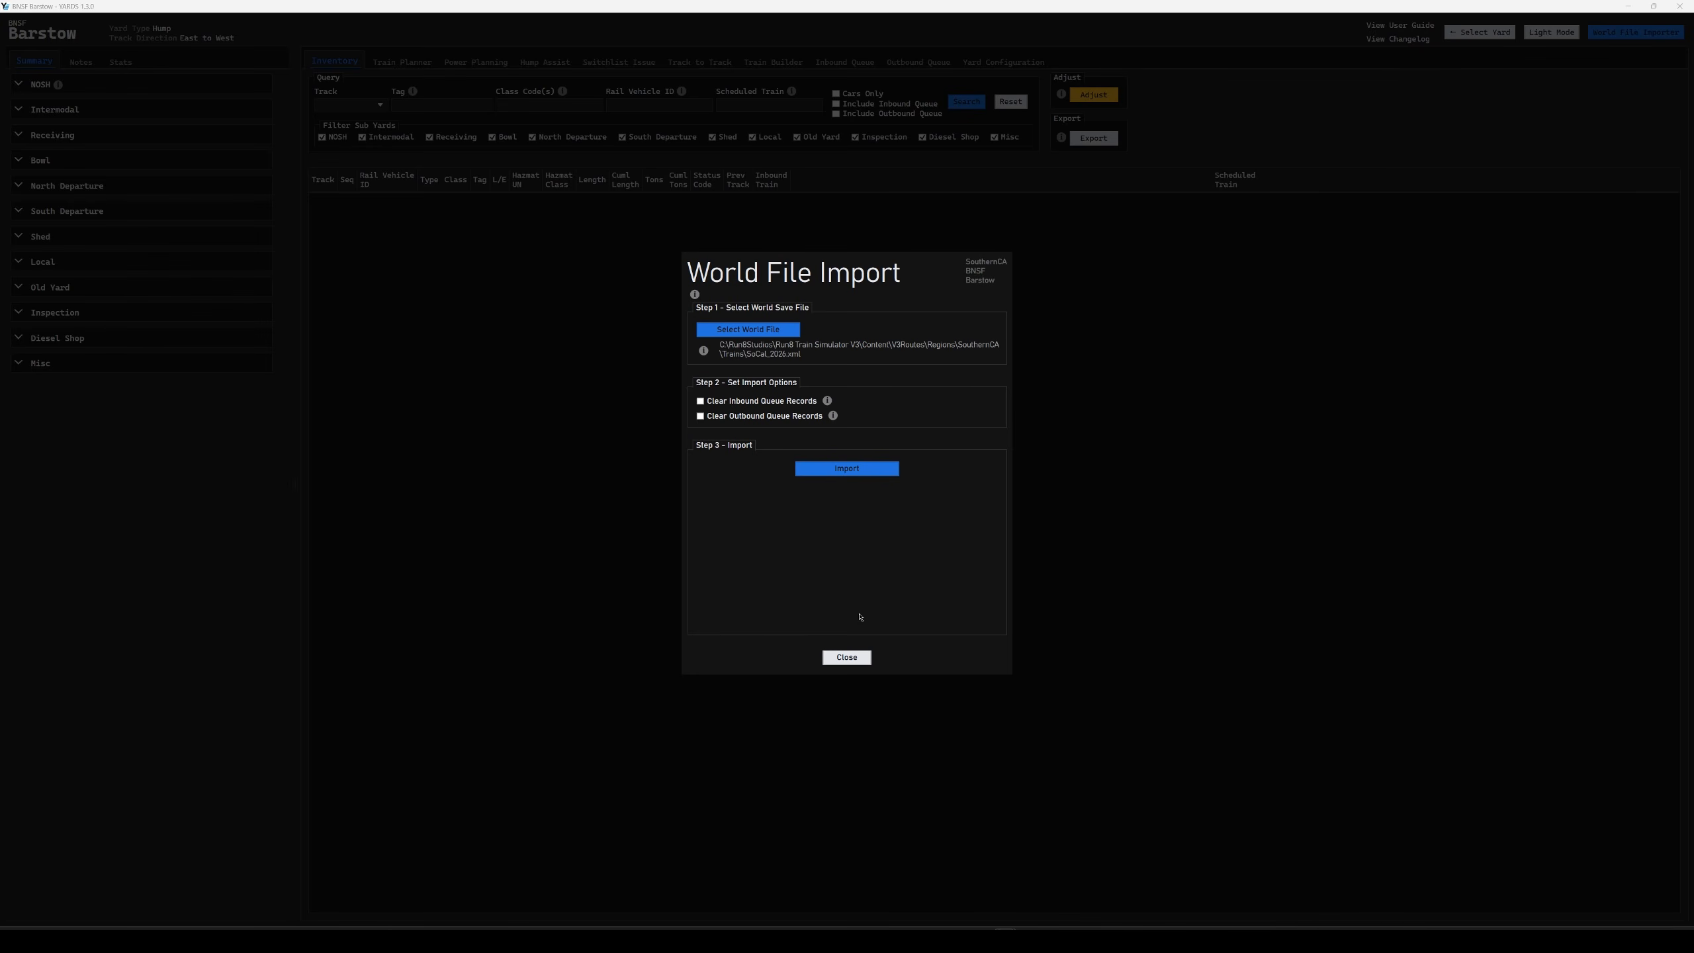
left_click(853, 659)
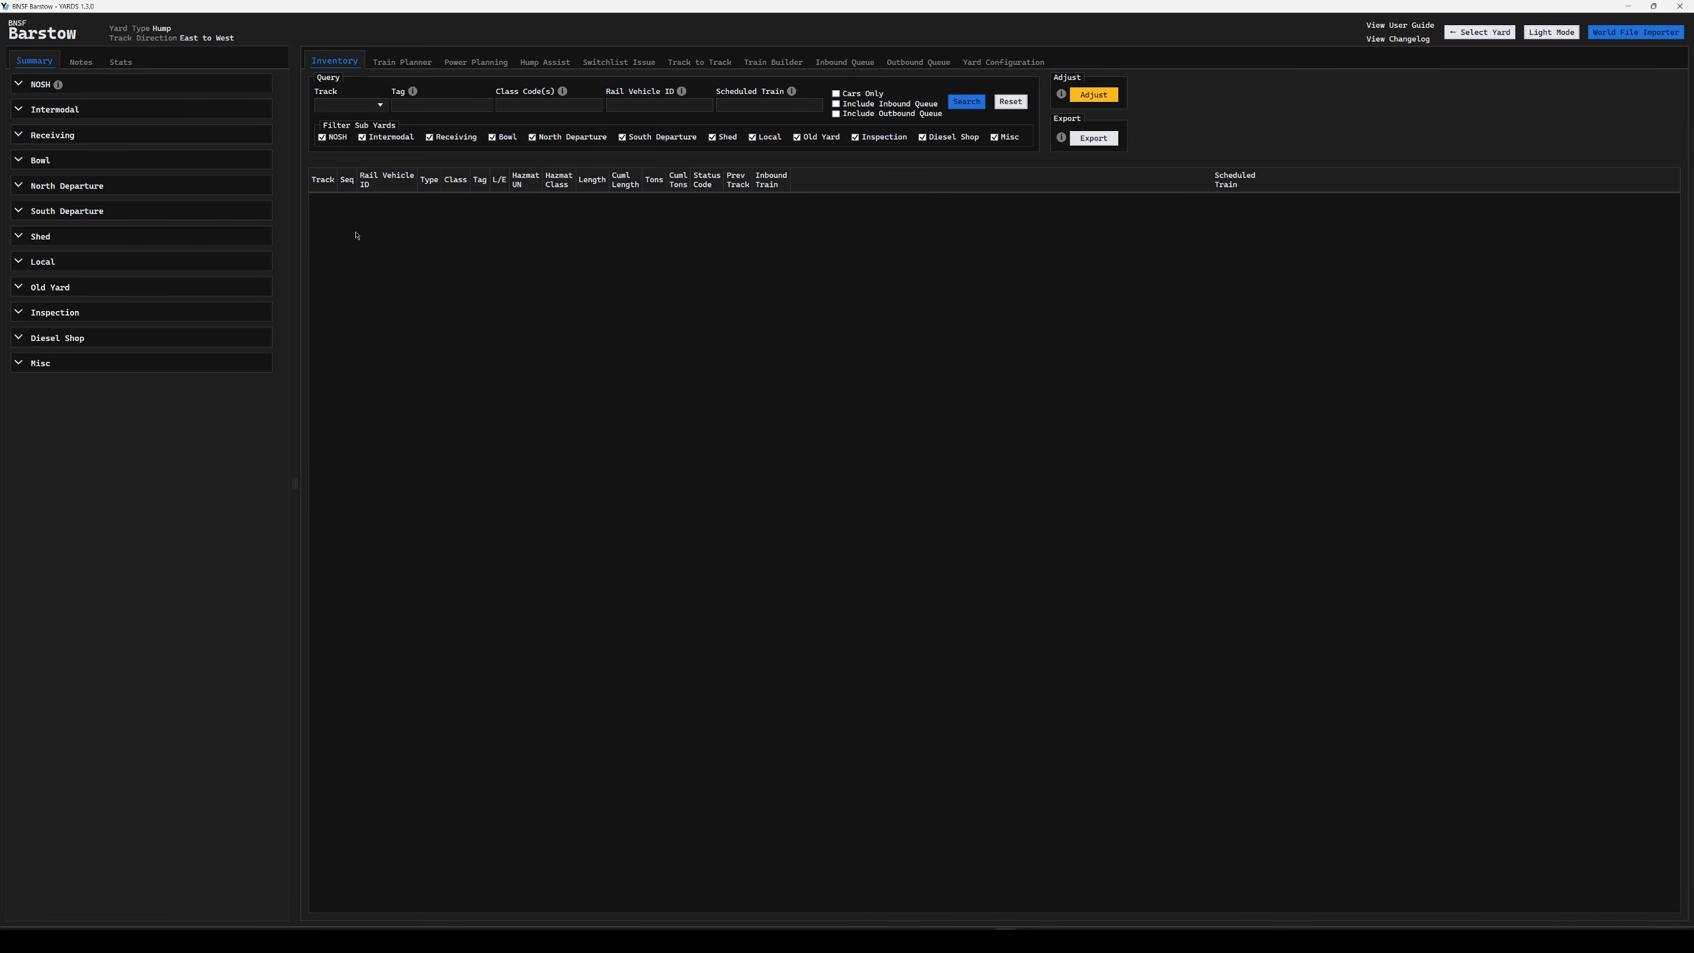
- Display the inventories of Diesel Shop track D01 and South Departure track SD2, with the North Departure summary also expanded
left_click(77, 336)
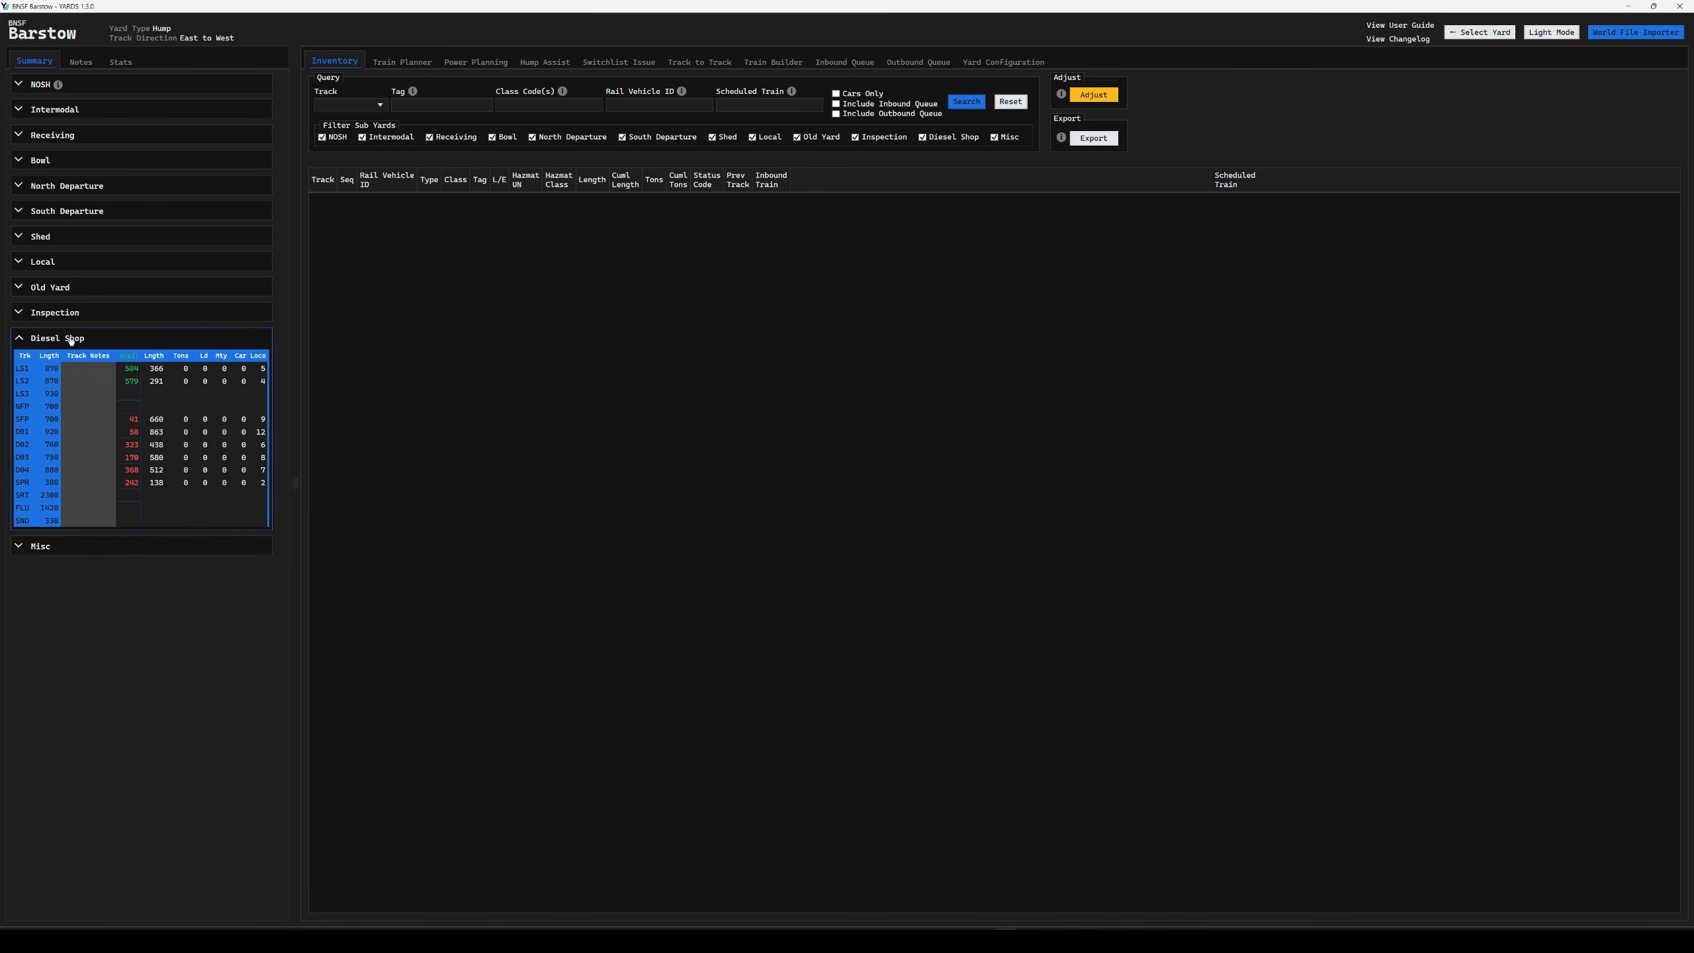
left_click(25, 433)
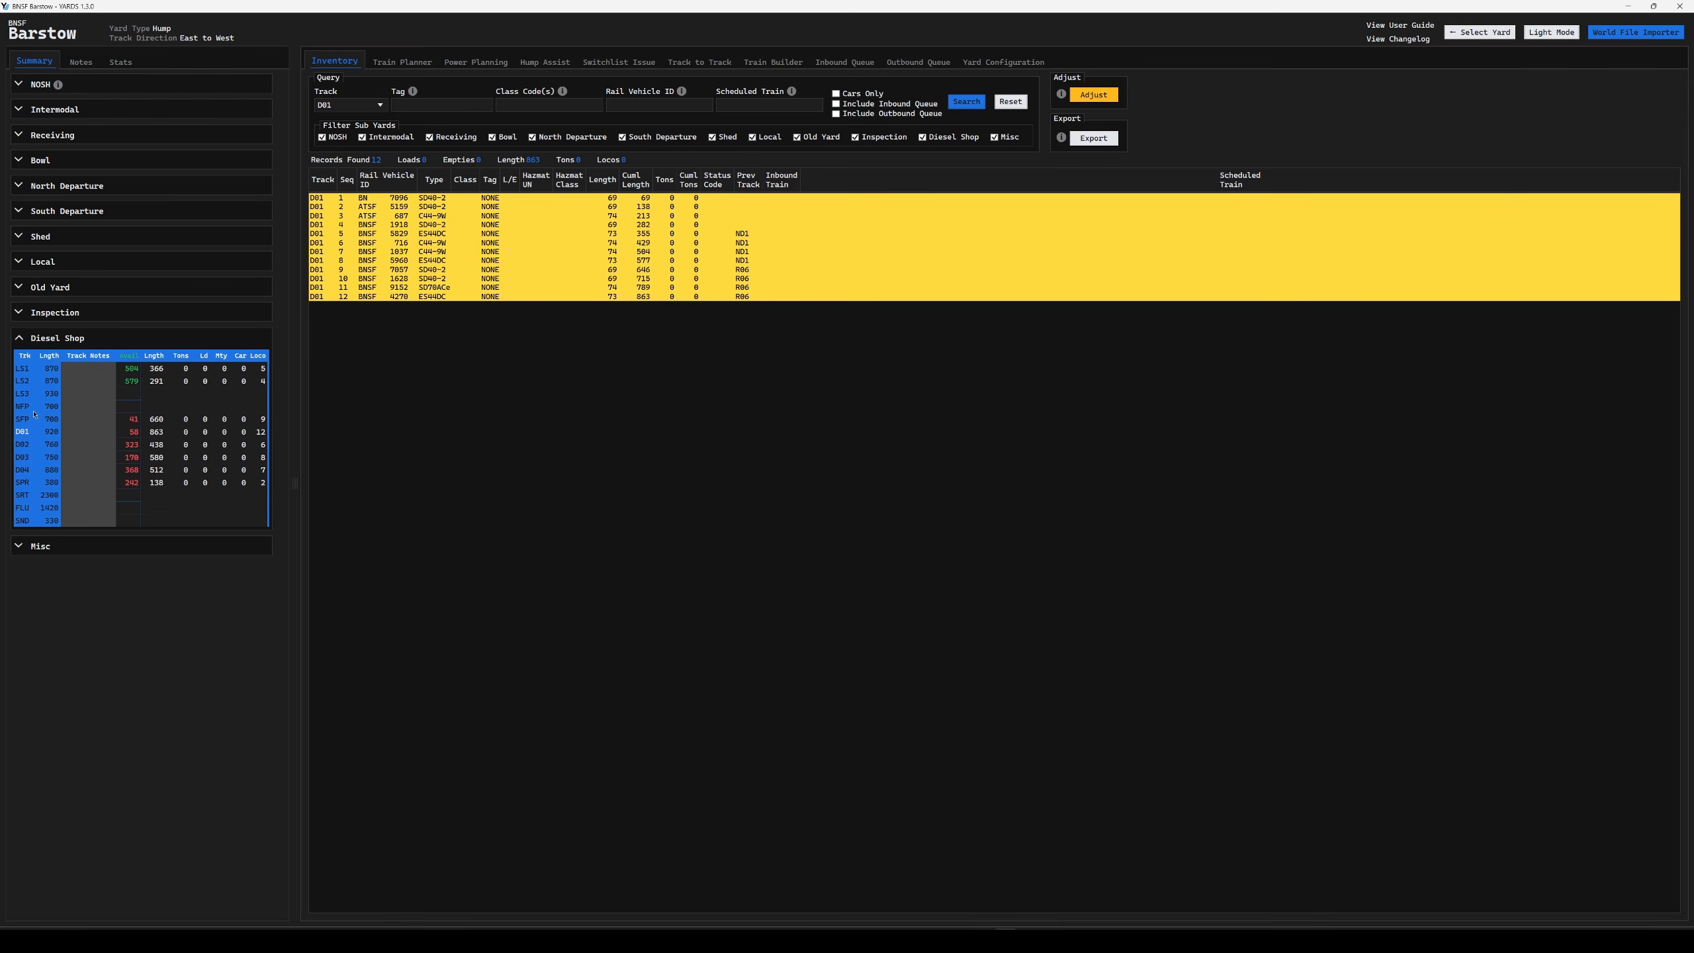
left_click(66, 212)
left_click(67, 186)
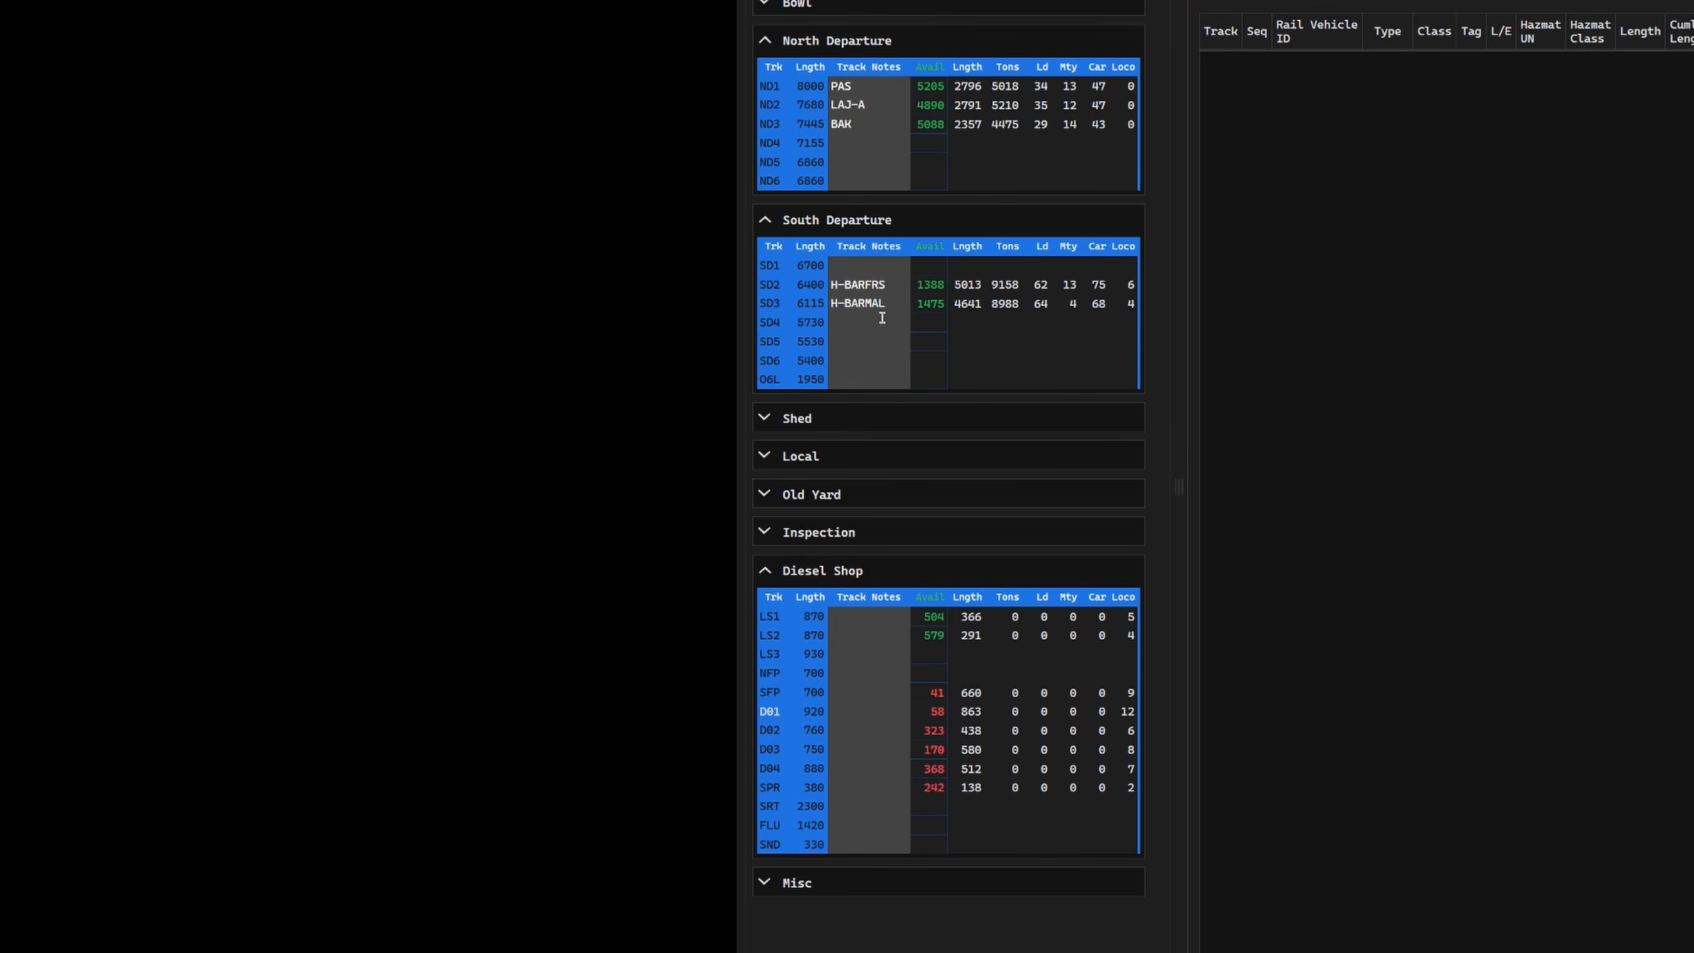
left_click(772, 290)
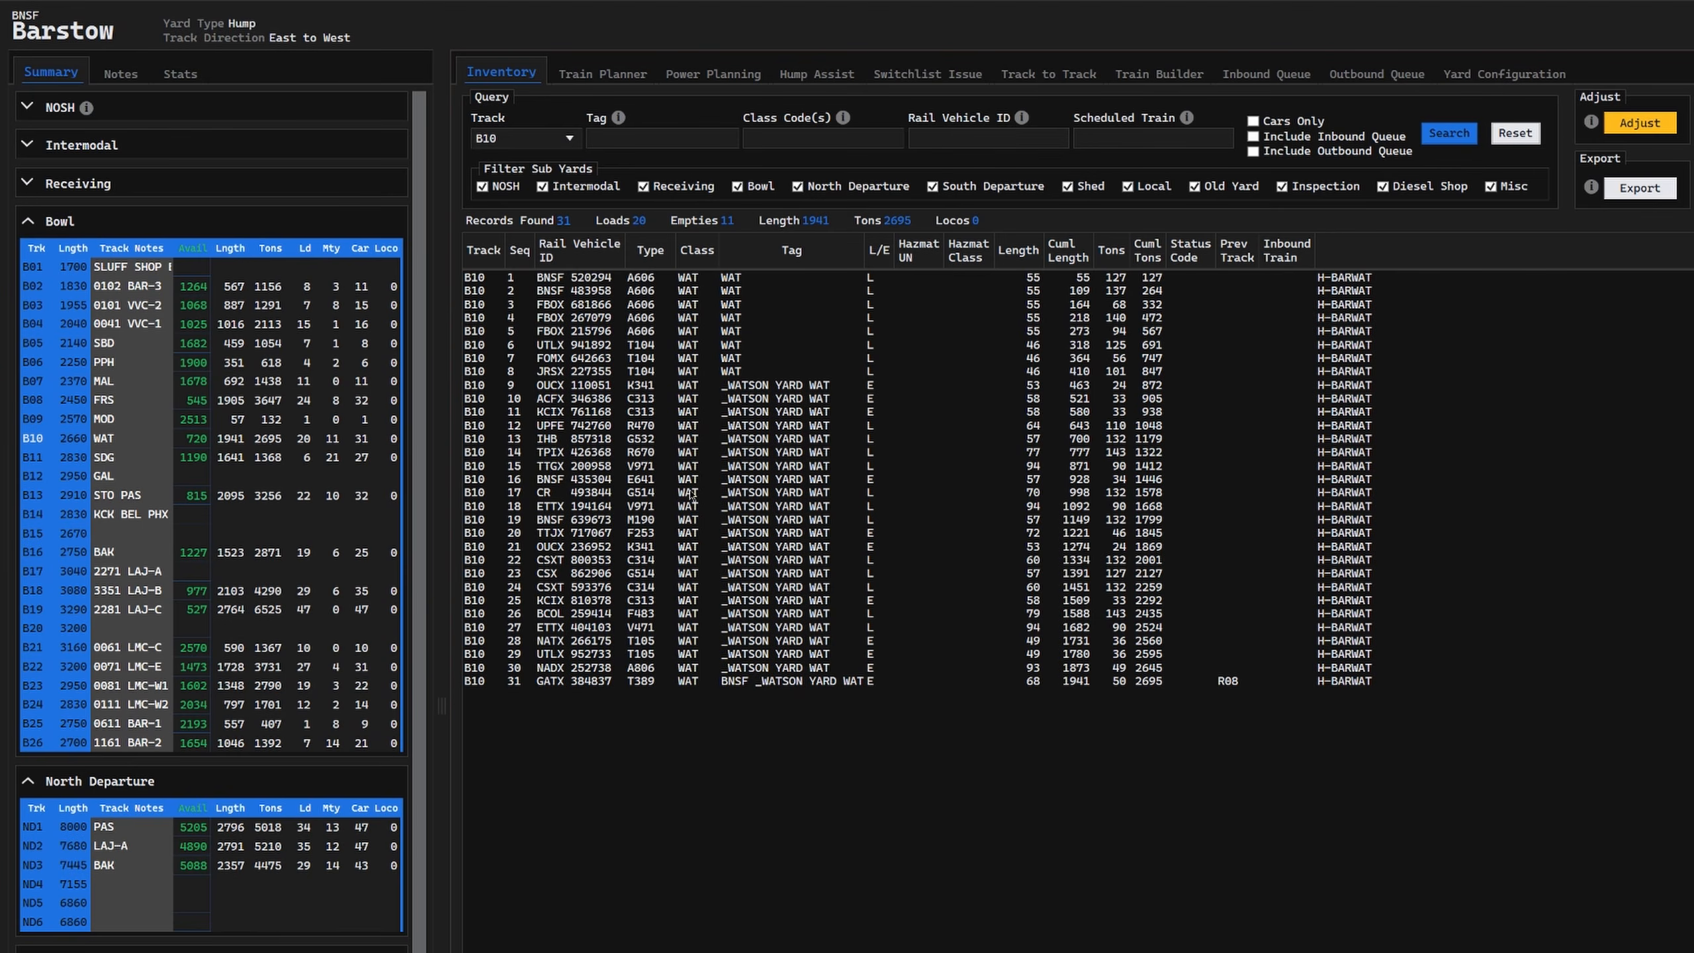
- Display the inventory of Bowl track B16 and examine the rail vehicle details and event history of car AOK 393606
left_click(33, 553)
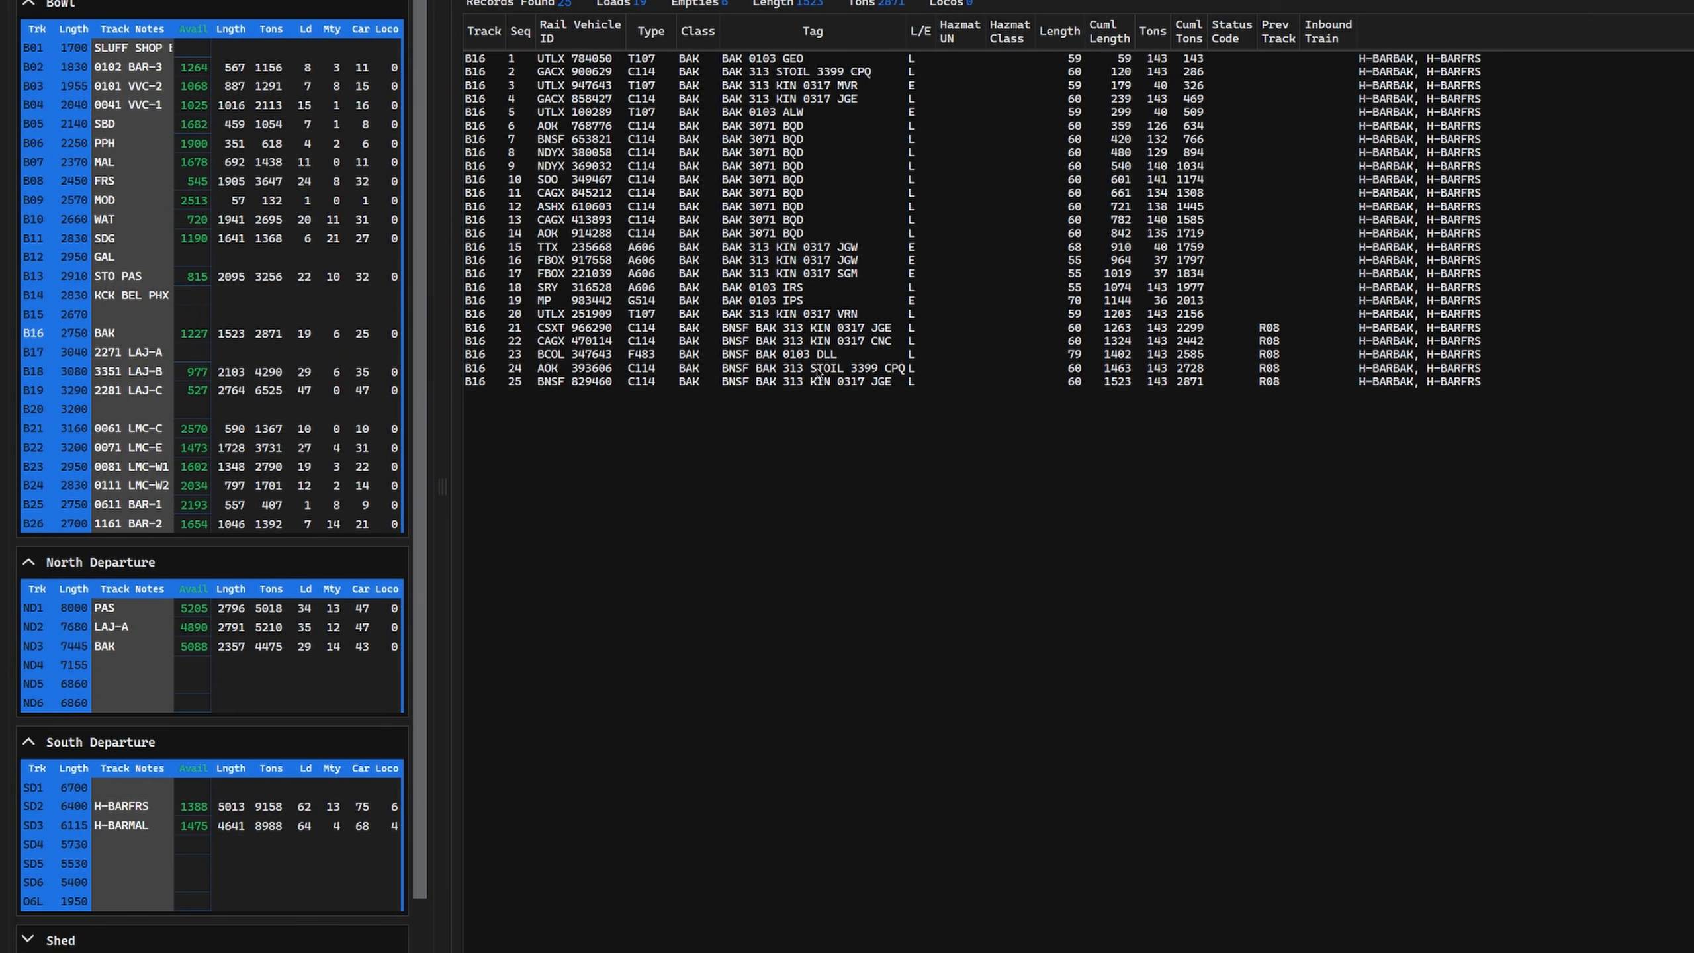
right_click(819, 369)
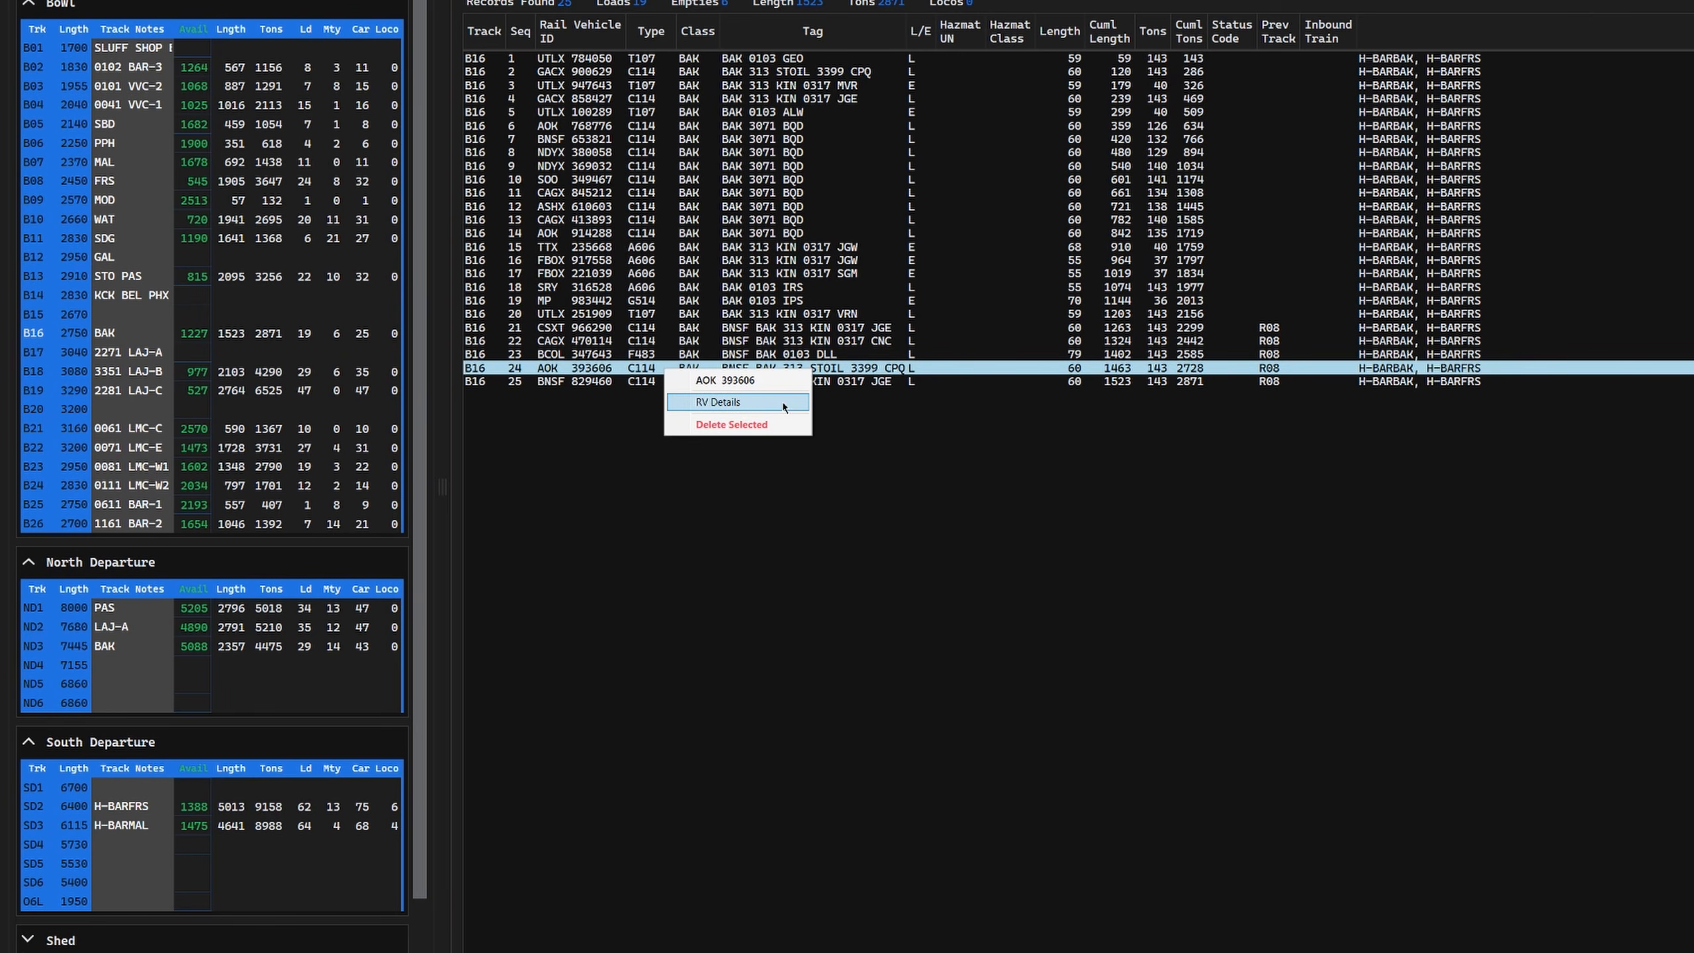
left_click(783, 403)
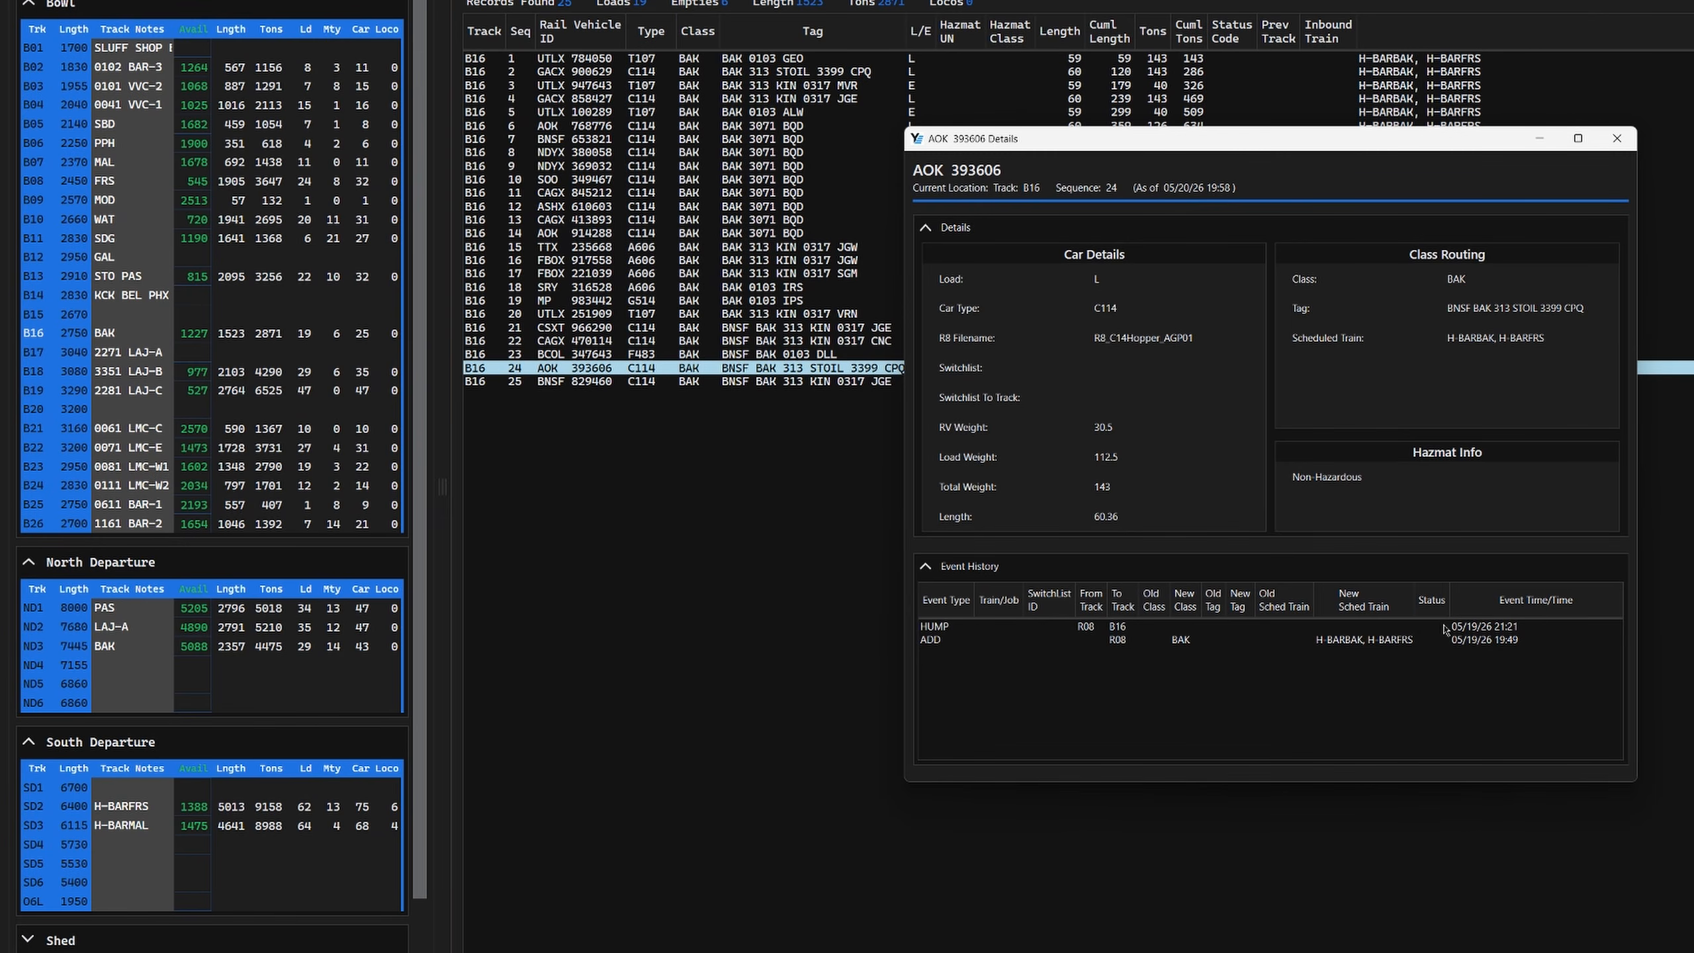
left_click(1616, 138)
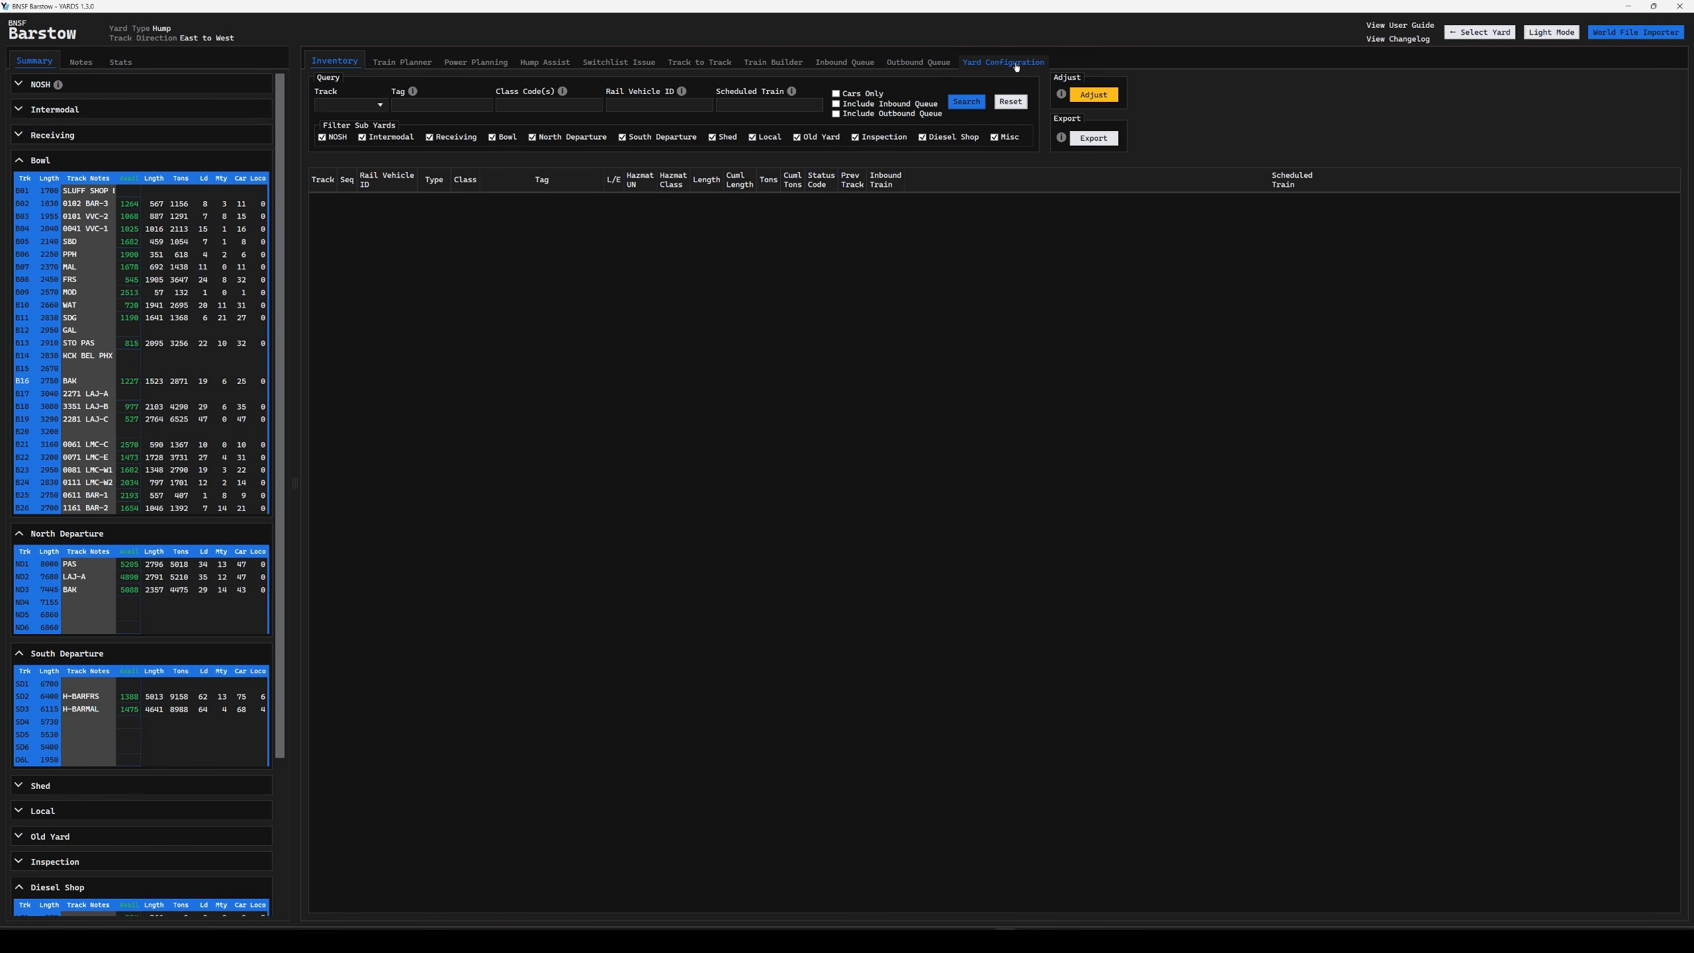
- Open the yard configuration and examine the classing entries, including Malabar Yard, San Diego, Watson Yard and tag 2271
left_click(1015, 66)
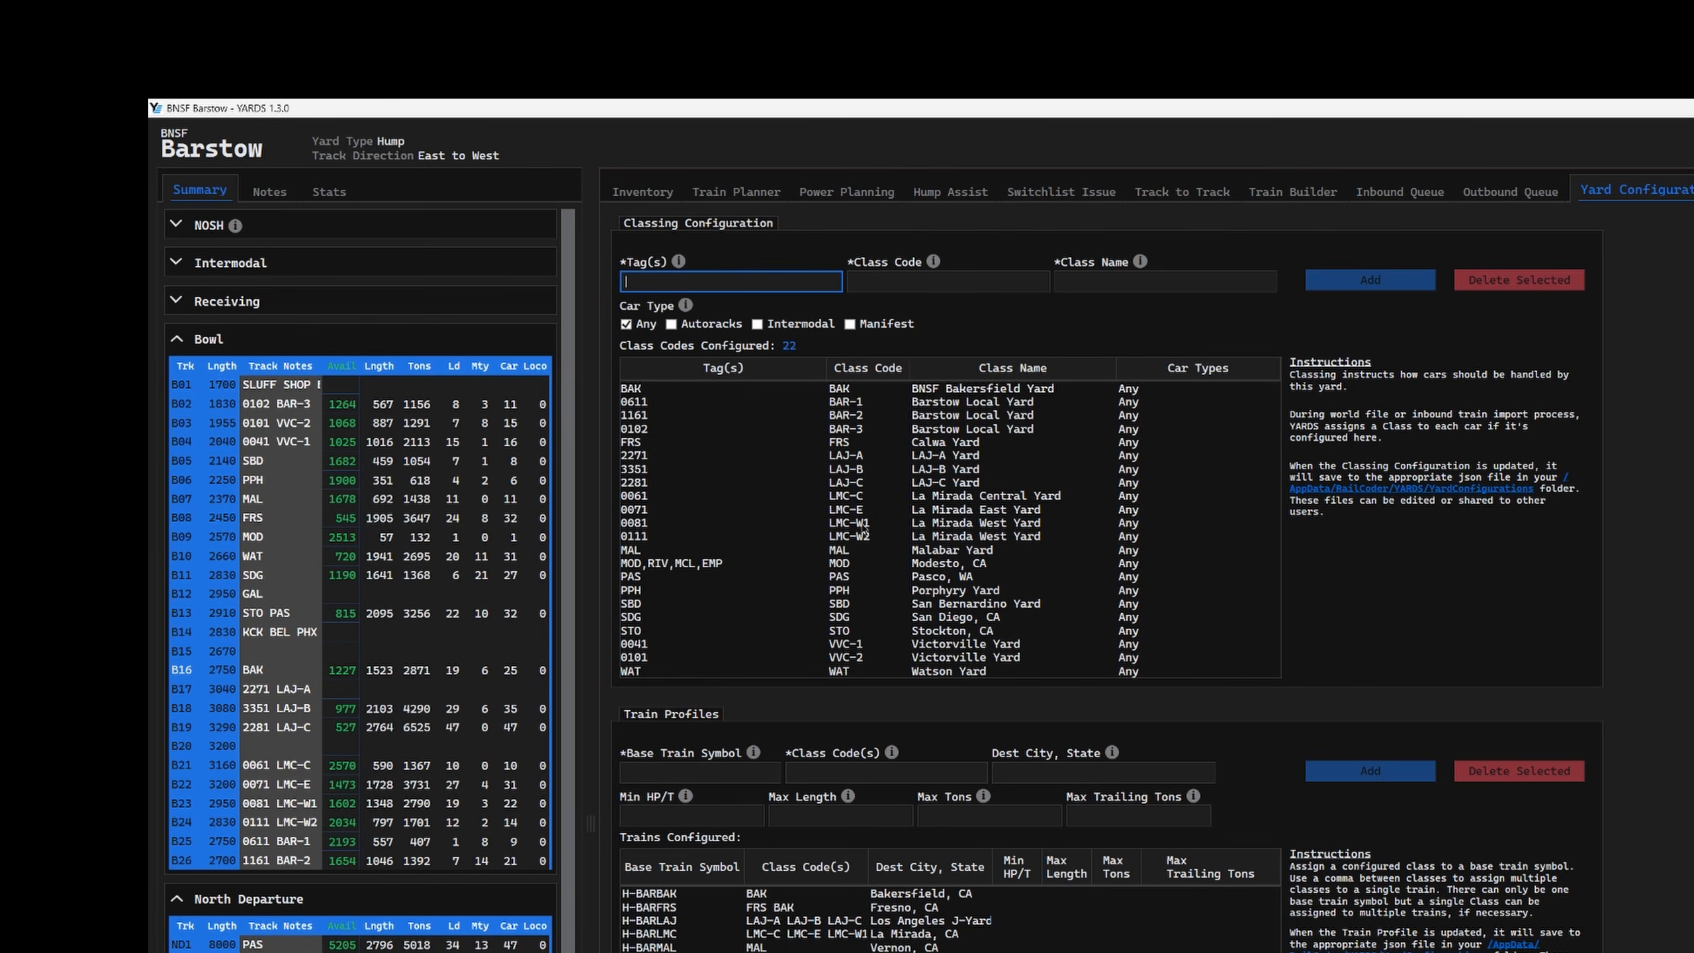
left_click(867, 563)
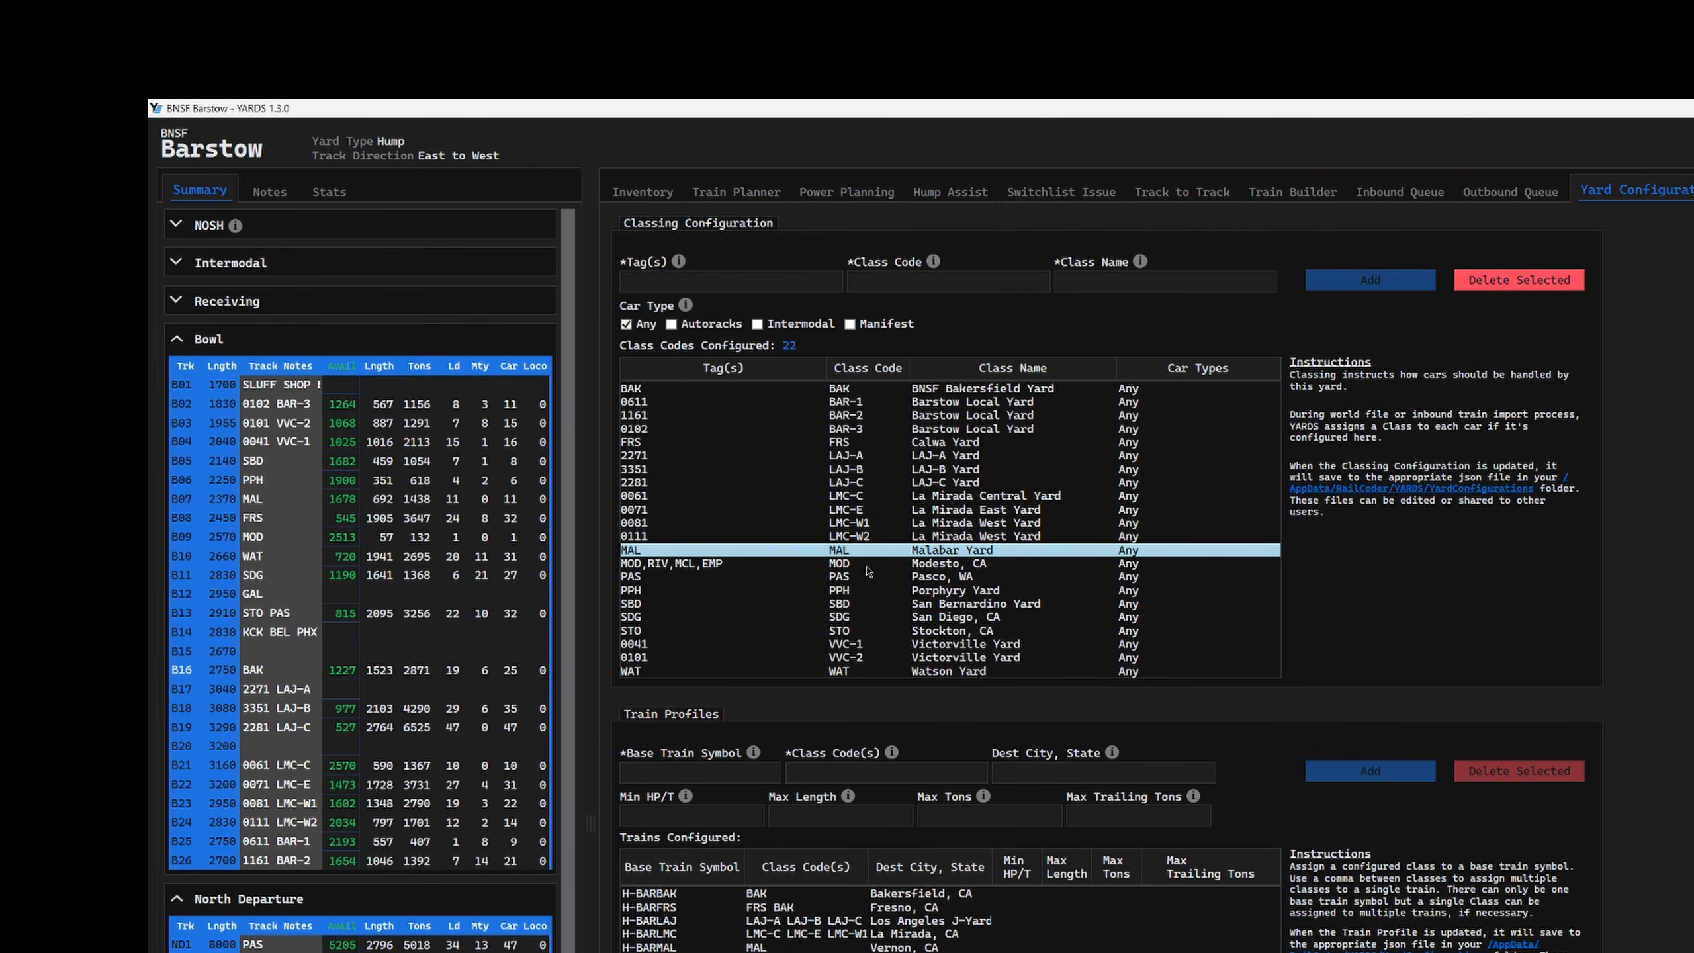
left_click(850, 618)
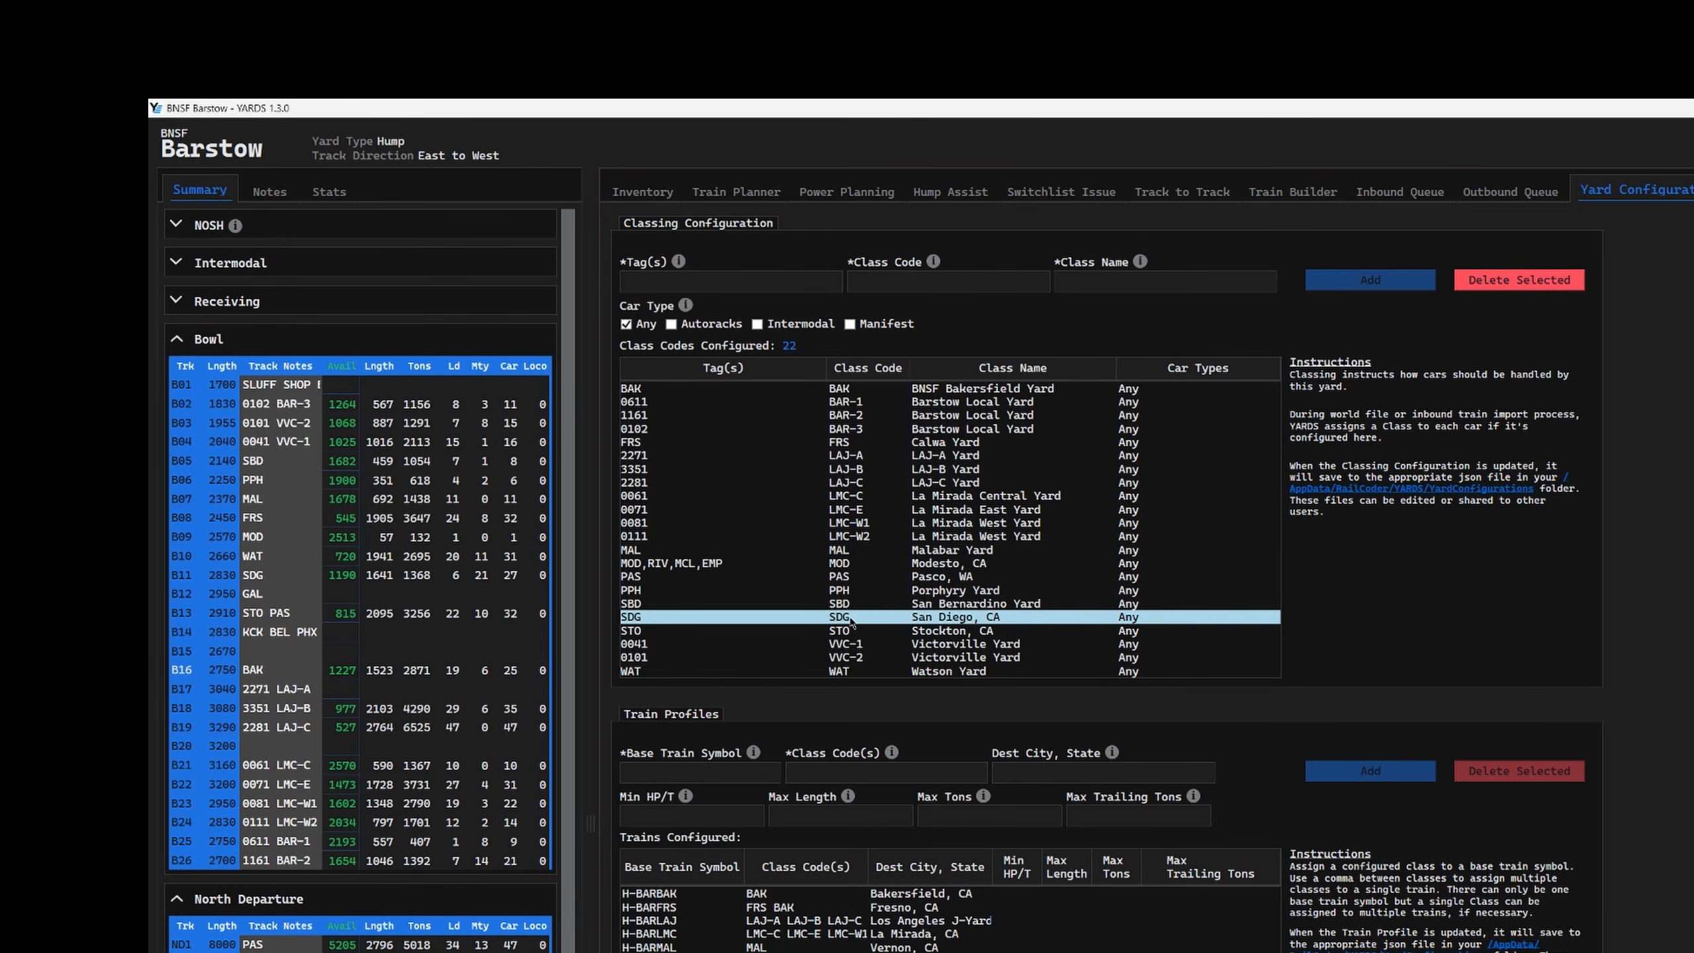
left_click(858, 672)
left_click(705, 281)
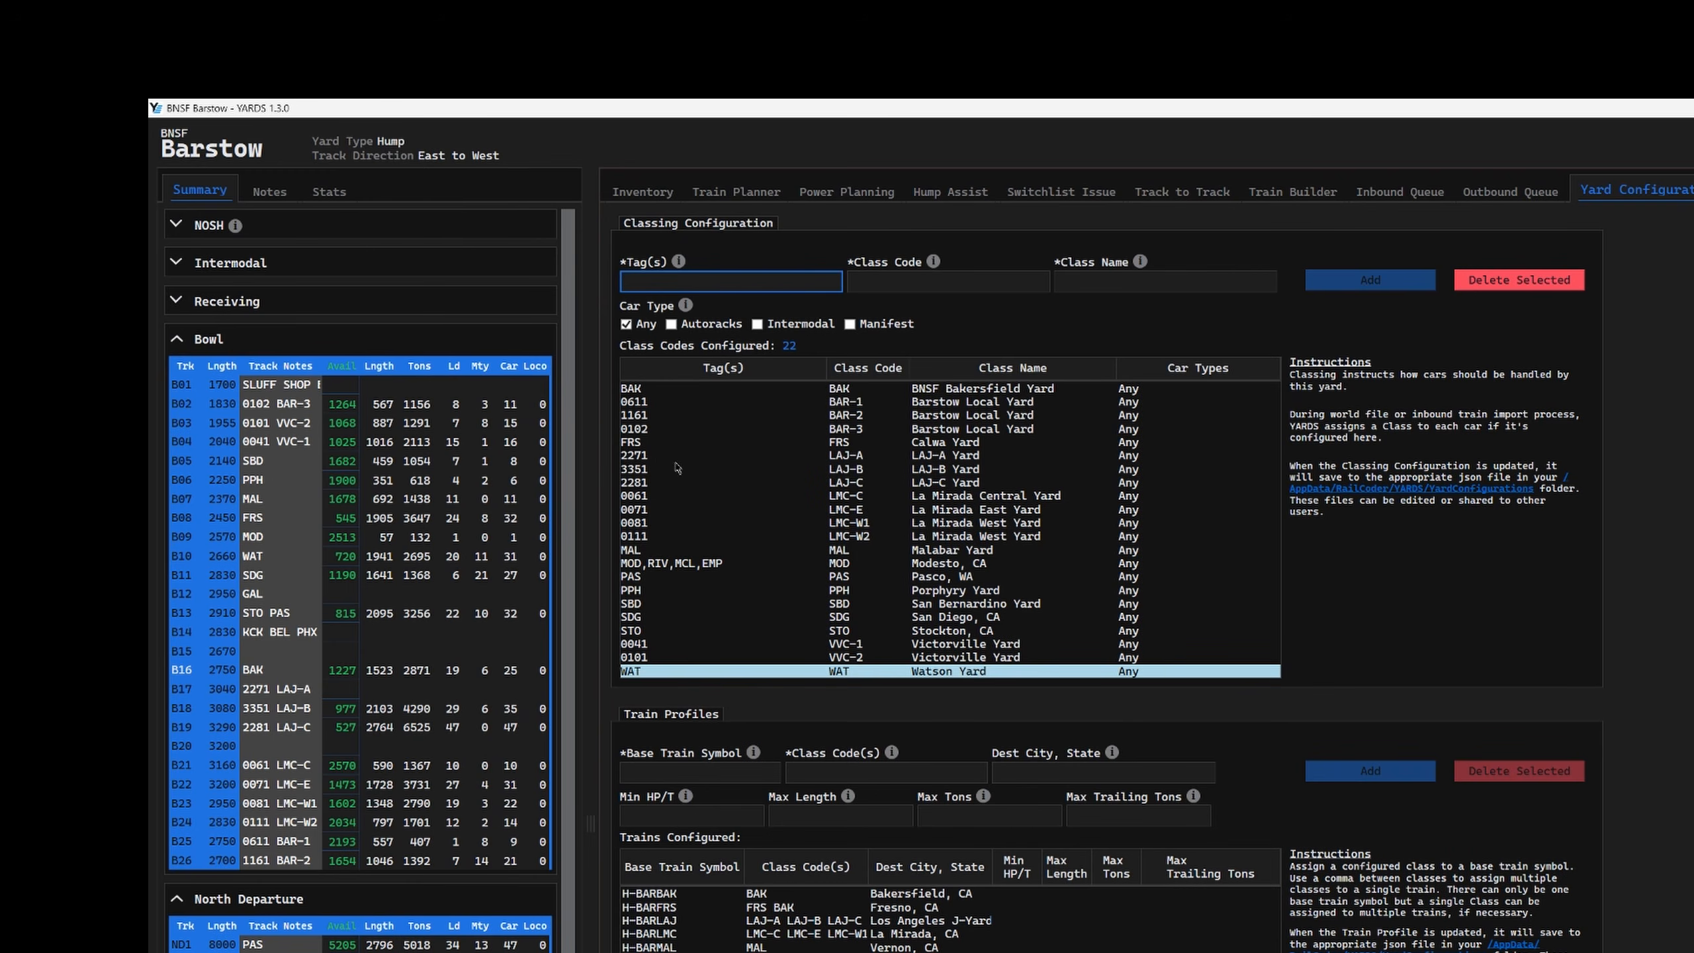
left_click(634, 460)
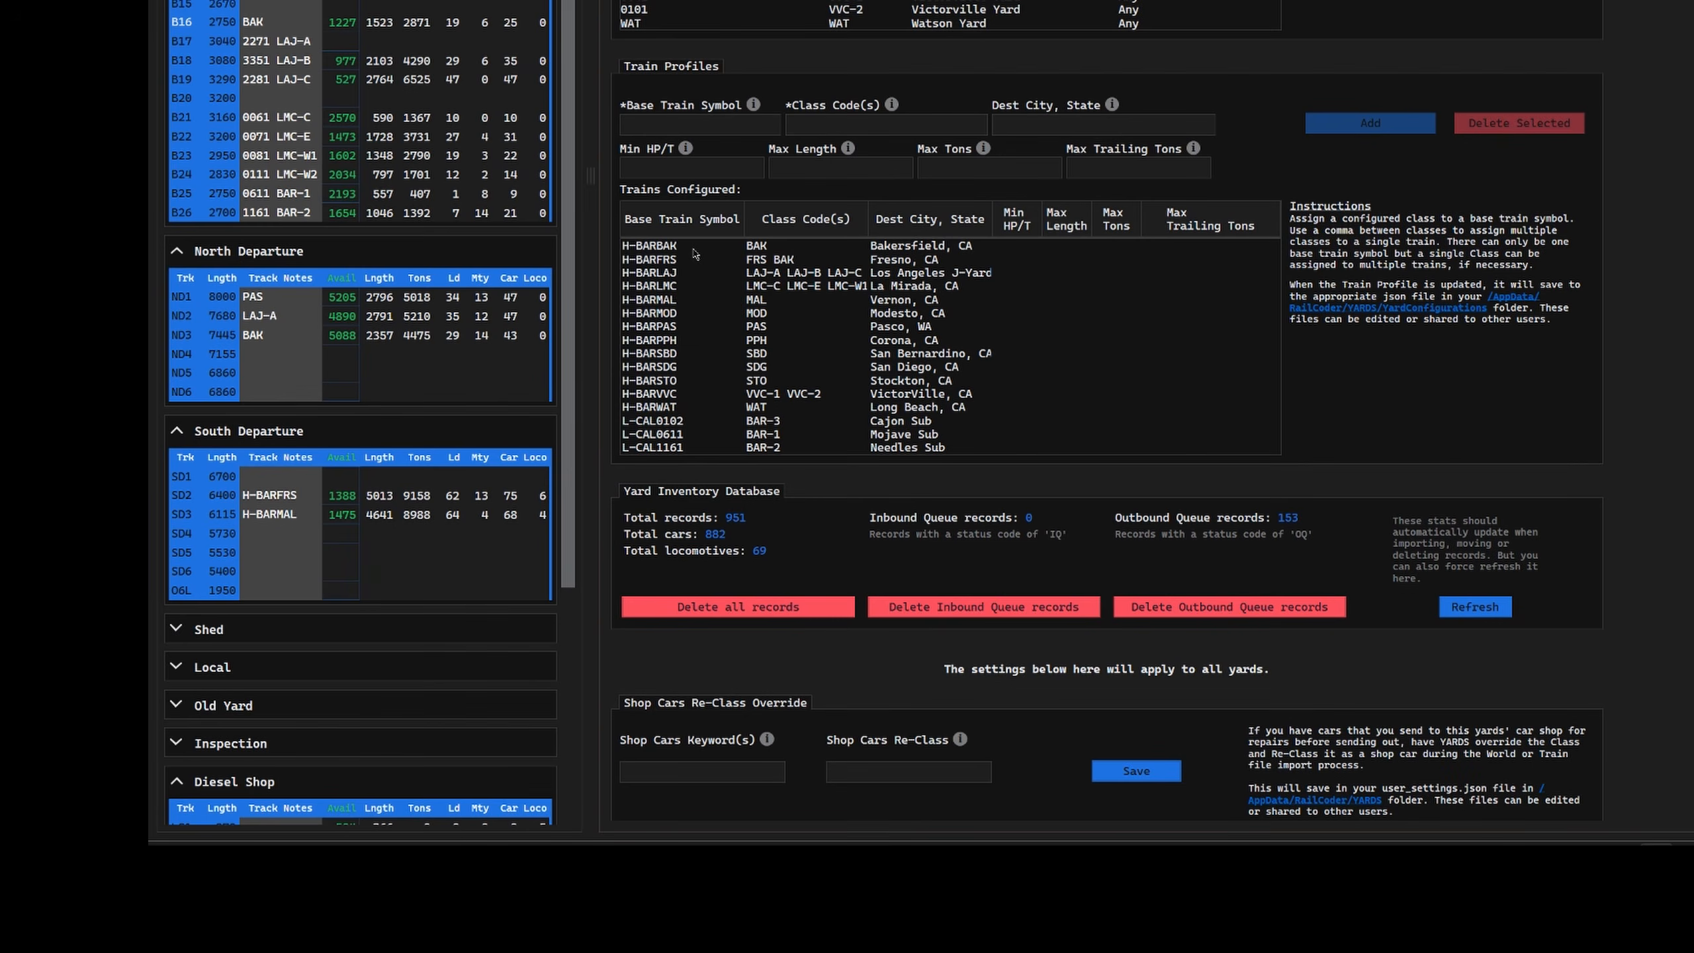
- Examine the configured train profiles H-BARBAK, H-BARFRS, H-BARPAS and H-BARVVC with their class codes and destinations
left_click(694, 248)
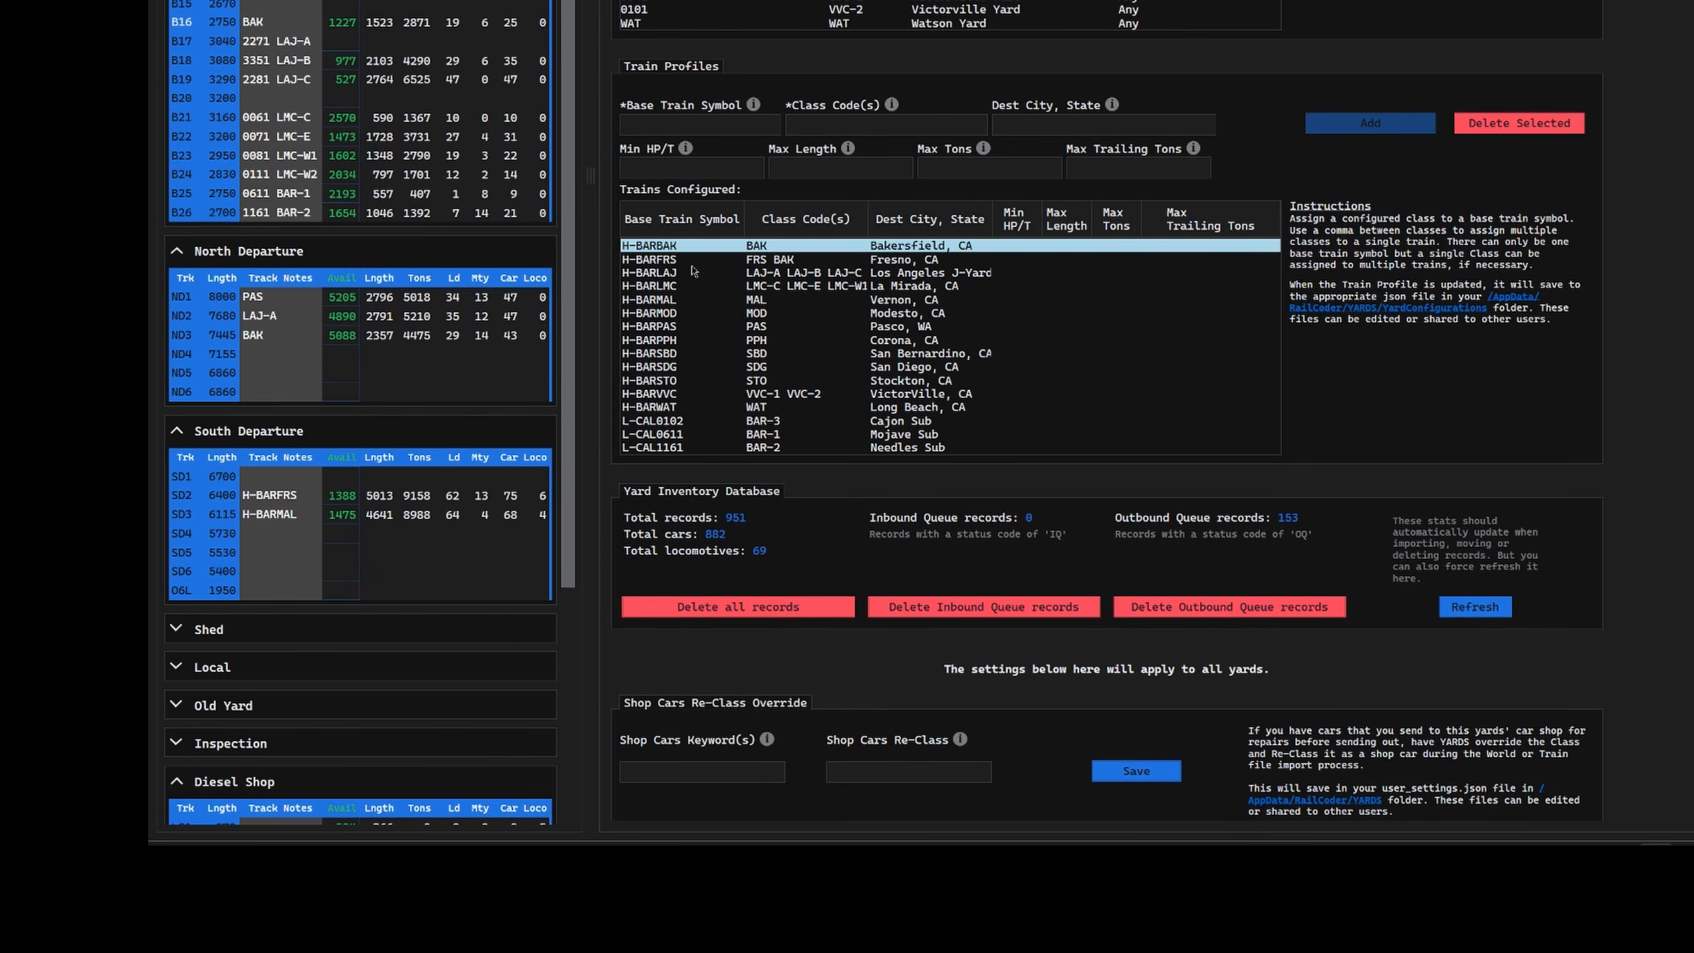
left_click(684, 261)
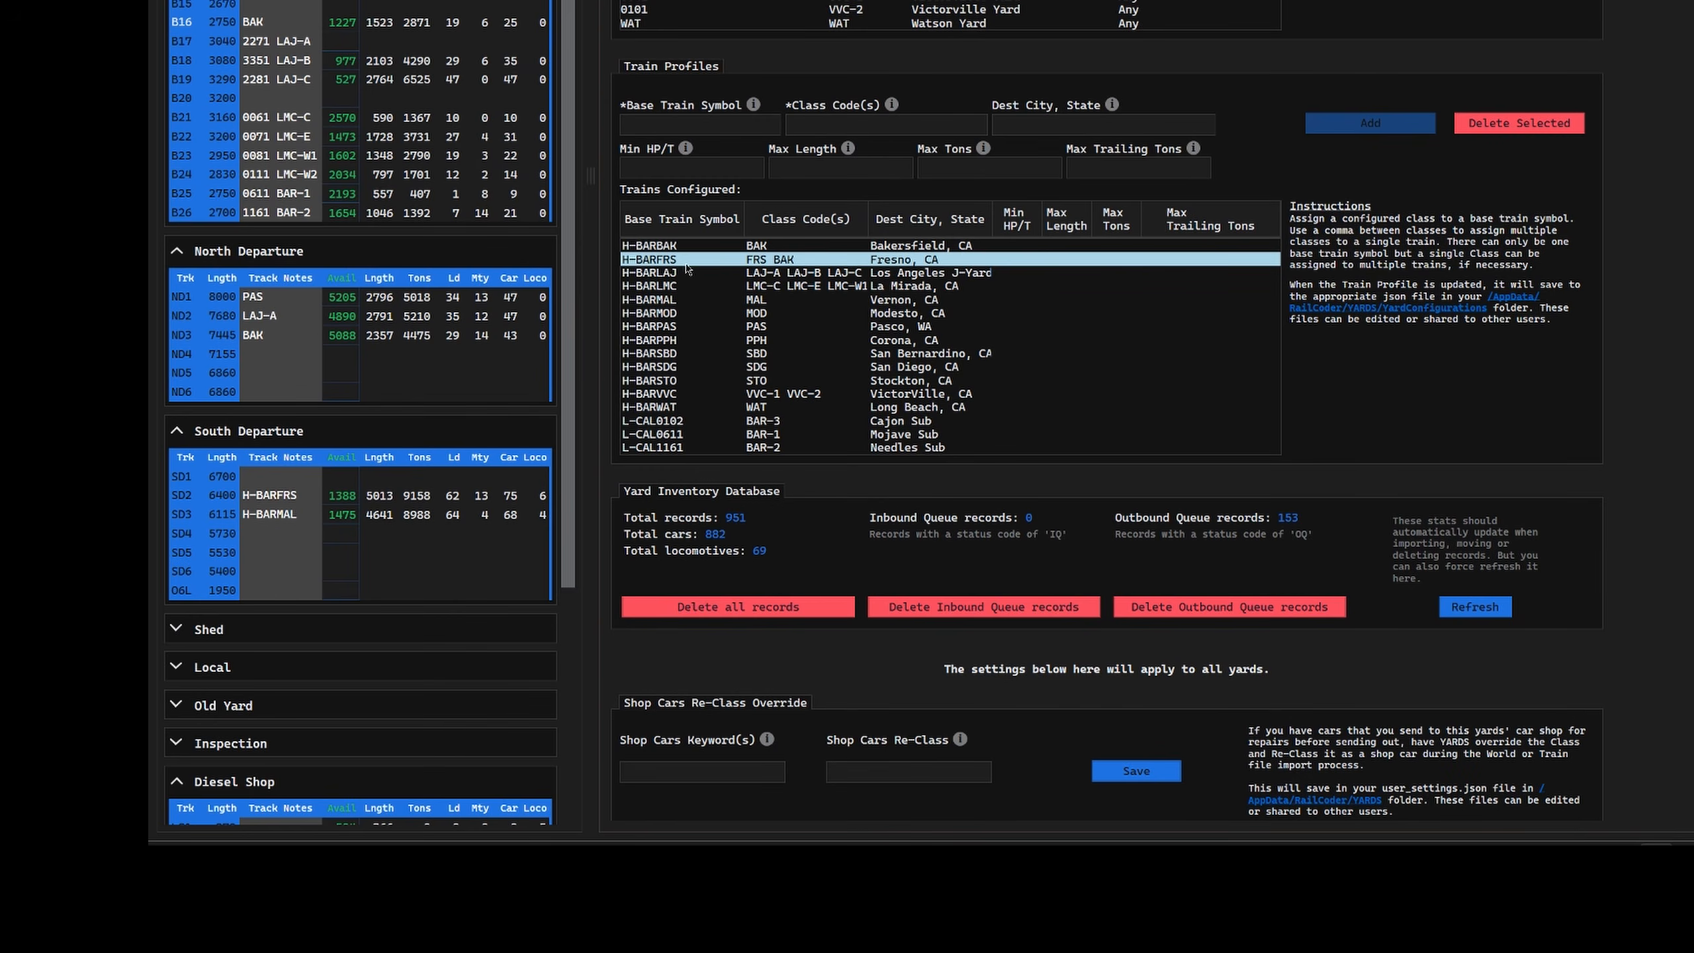
left_click(691, 327)
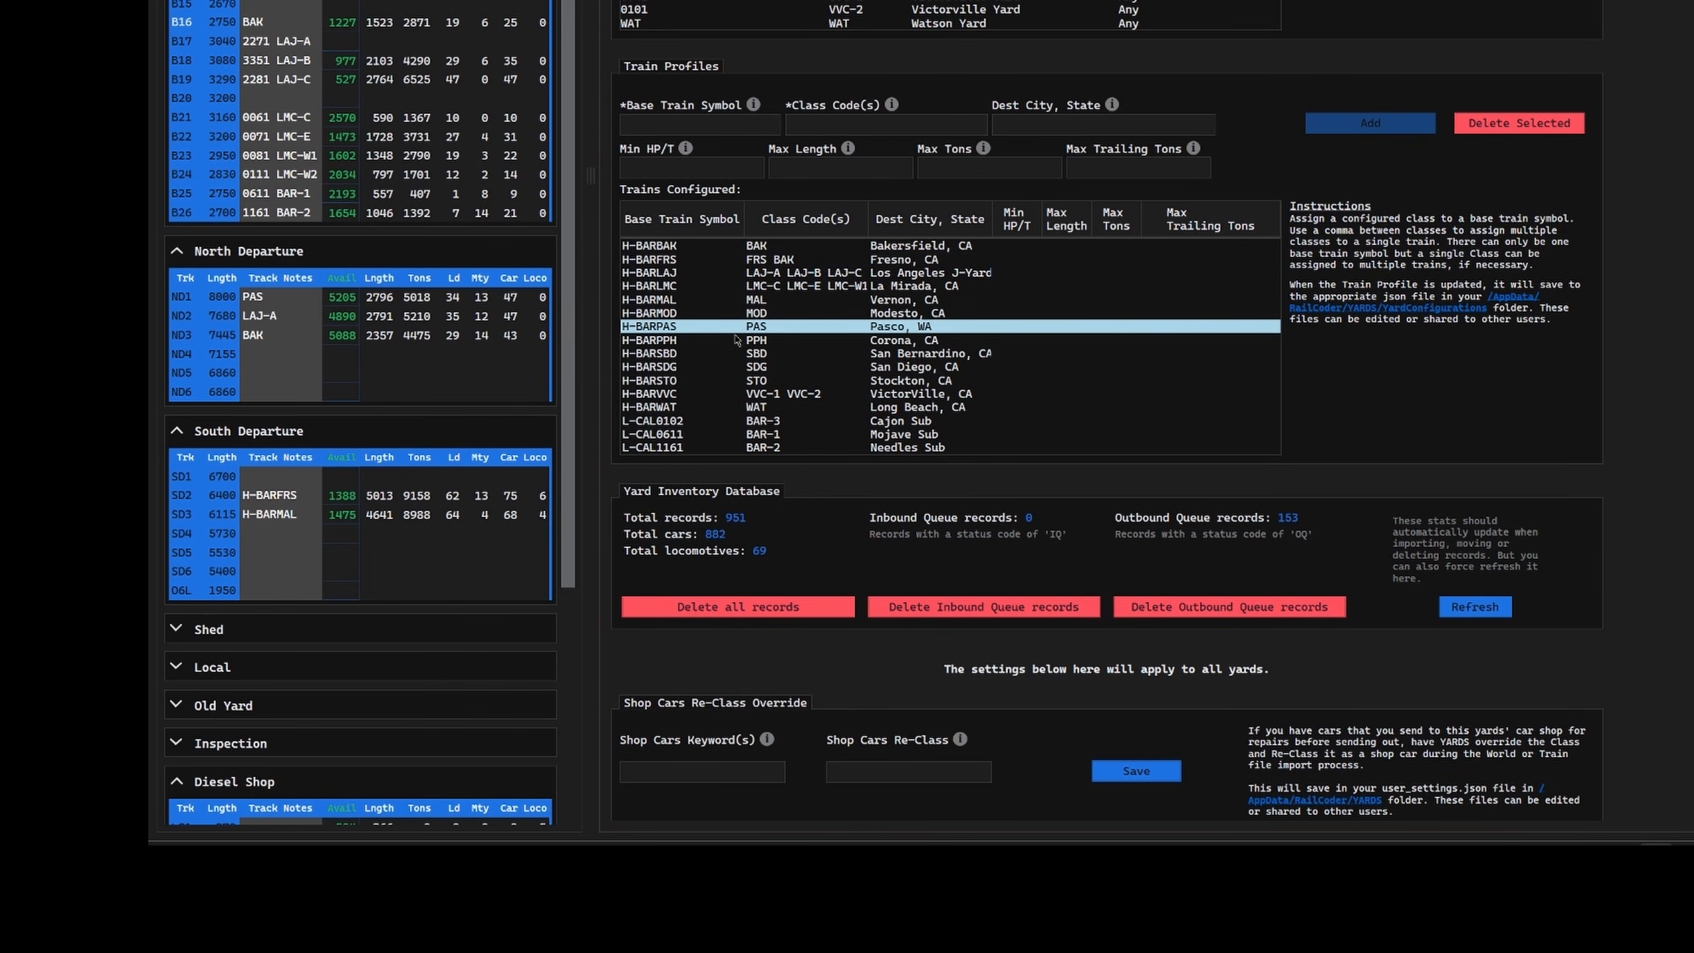
left_click(692, 394)
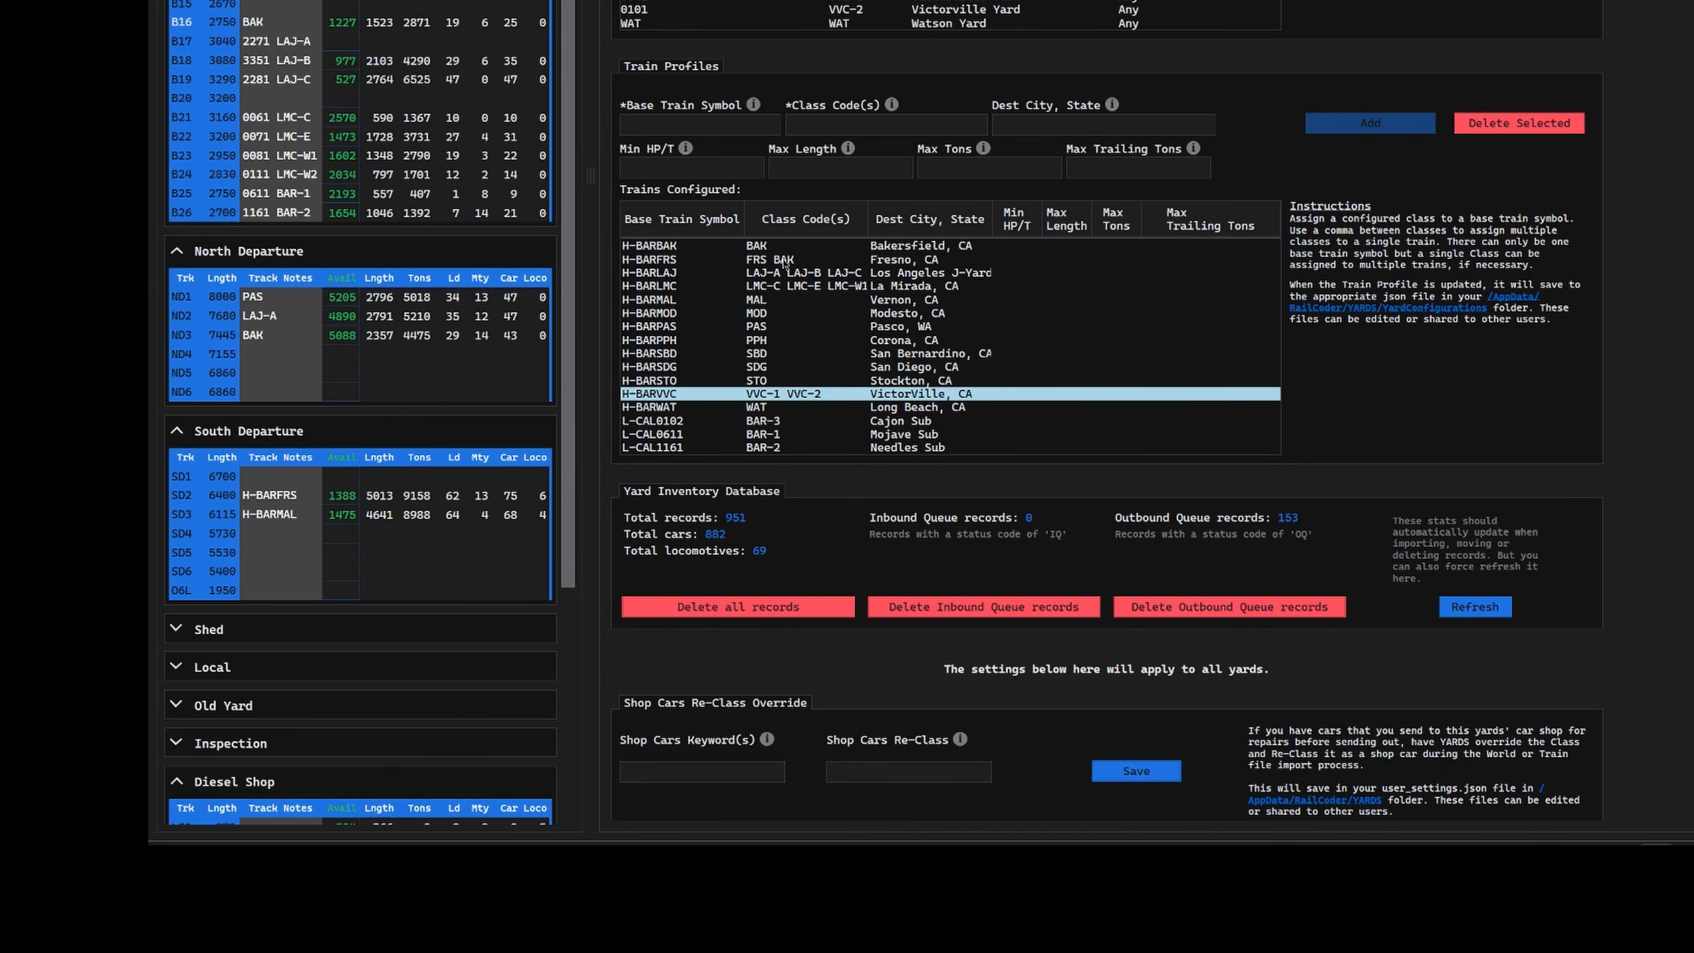
left_click(657, 261)
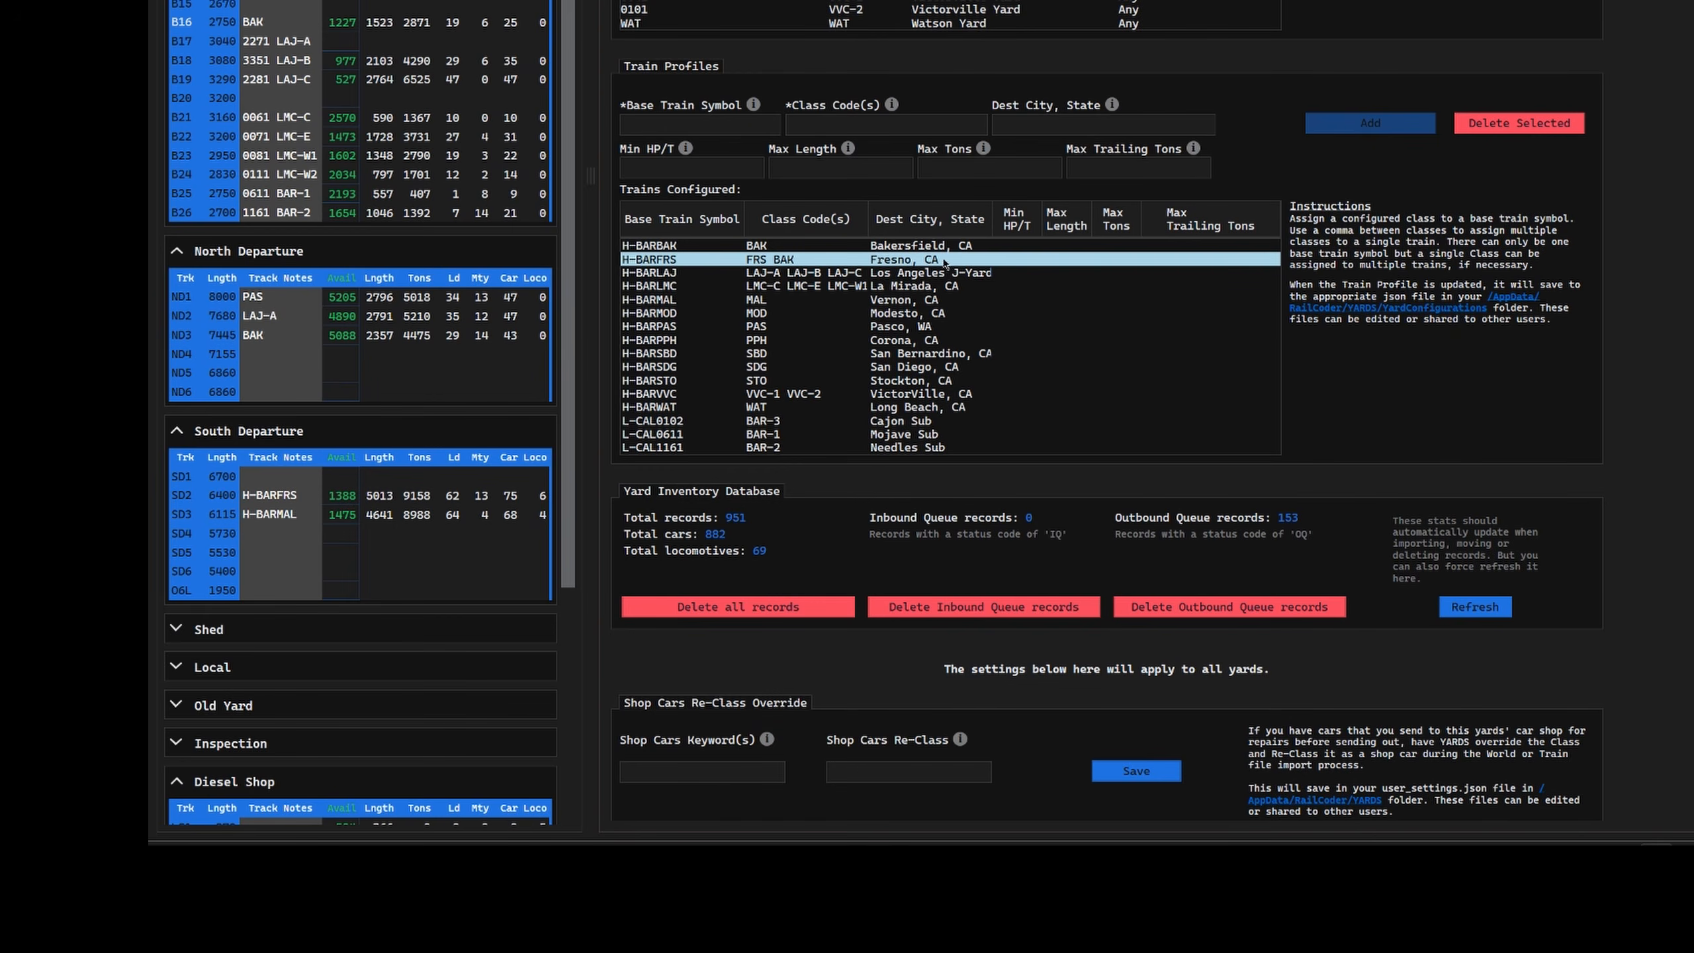
left_click(689, 248)
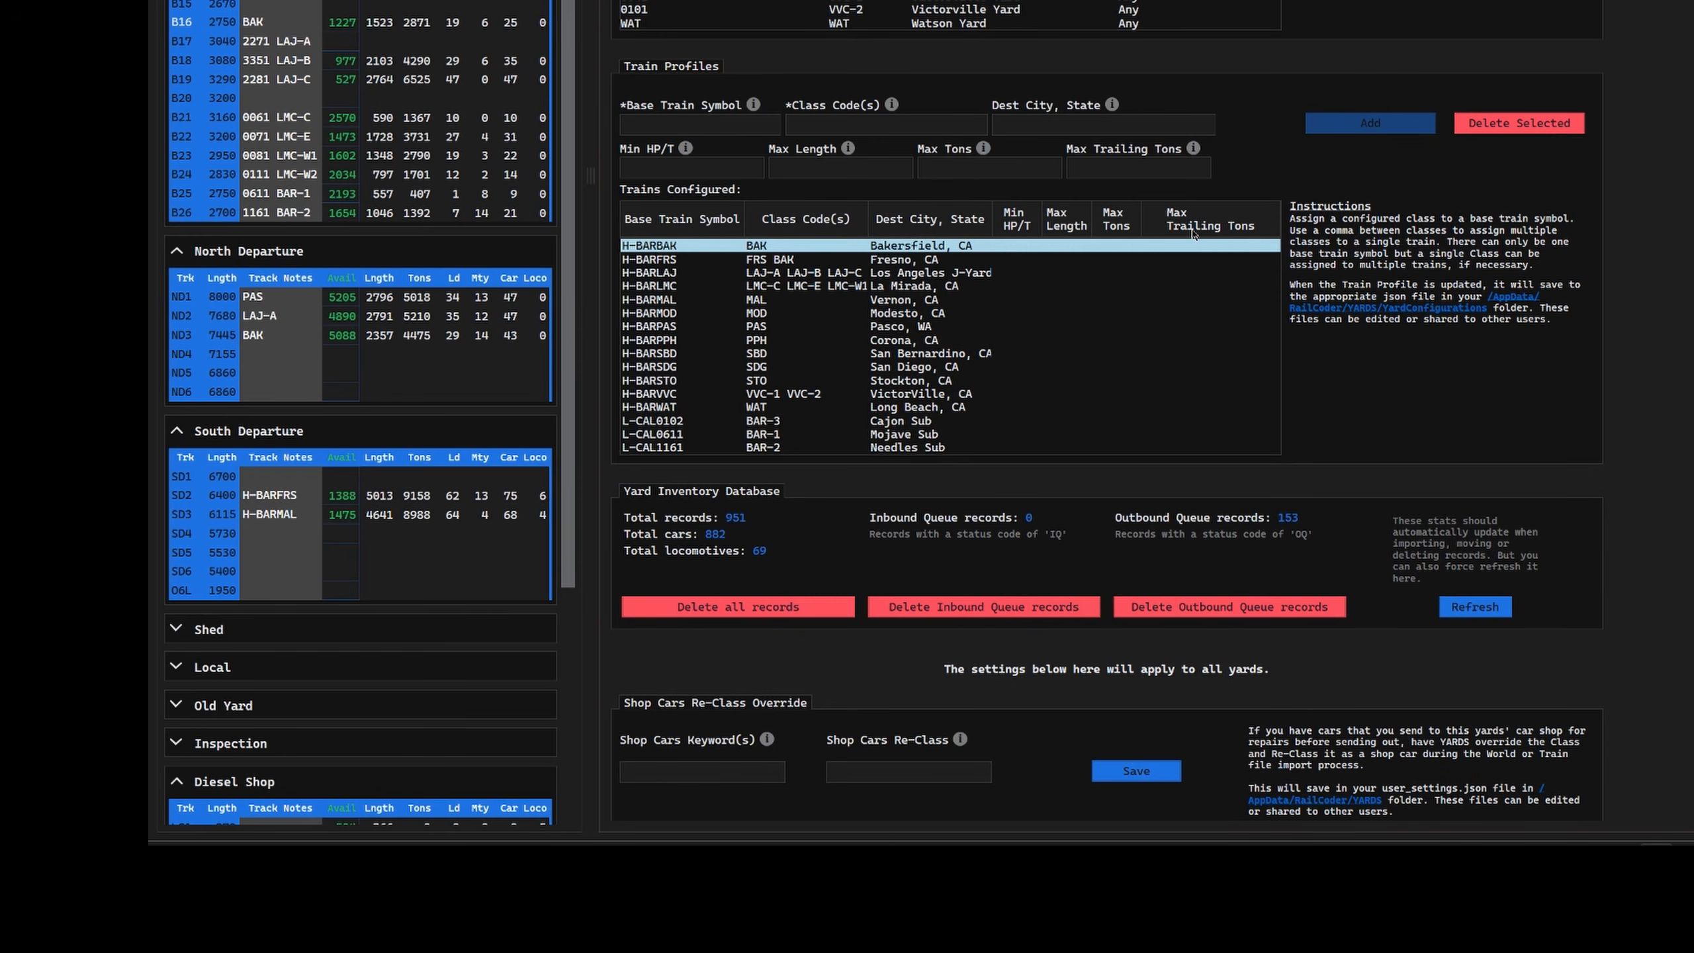
- Examine the global settings for Shop Cars Re-Class Override, Auto Isolate and Dynamic Brake Cutout Locomotives, including the shop car field hints
scroll(1193, 232, "down", 4)
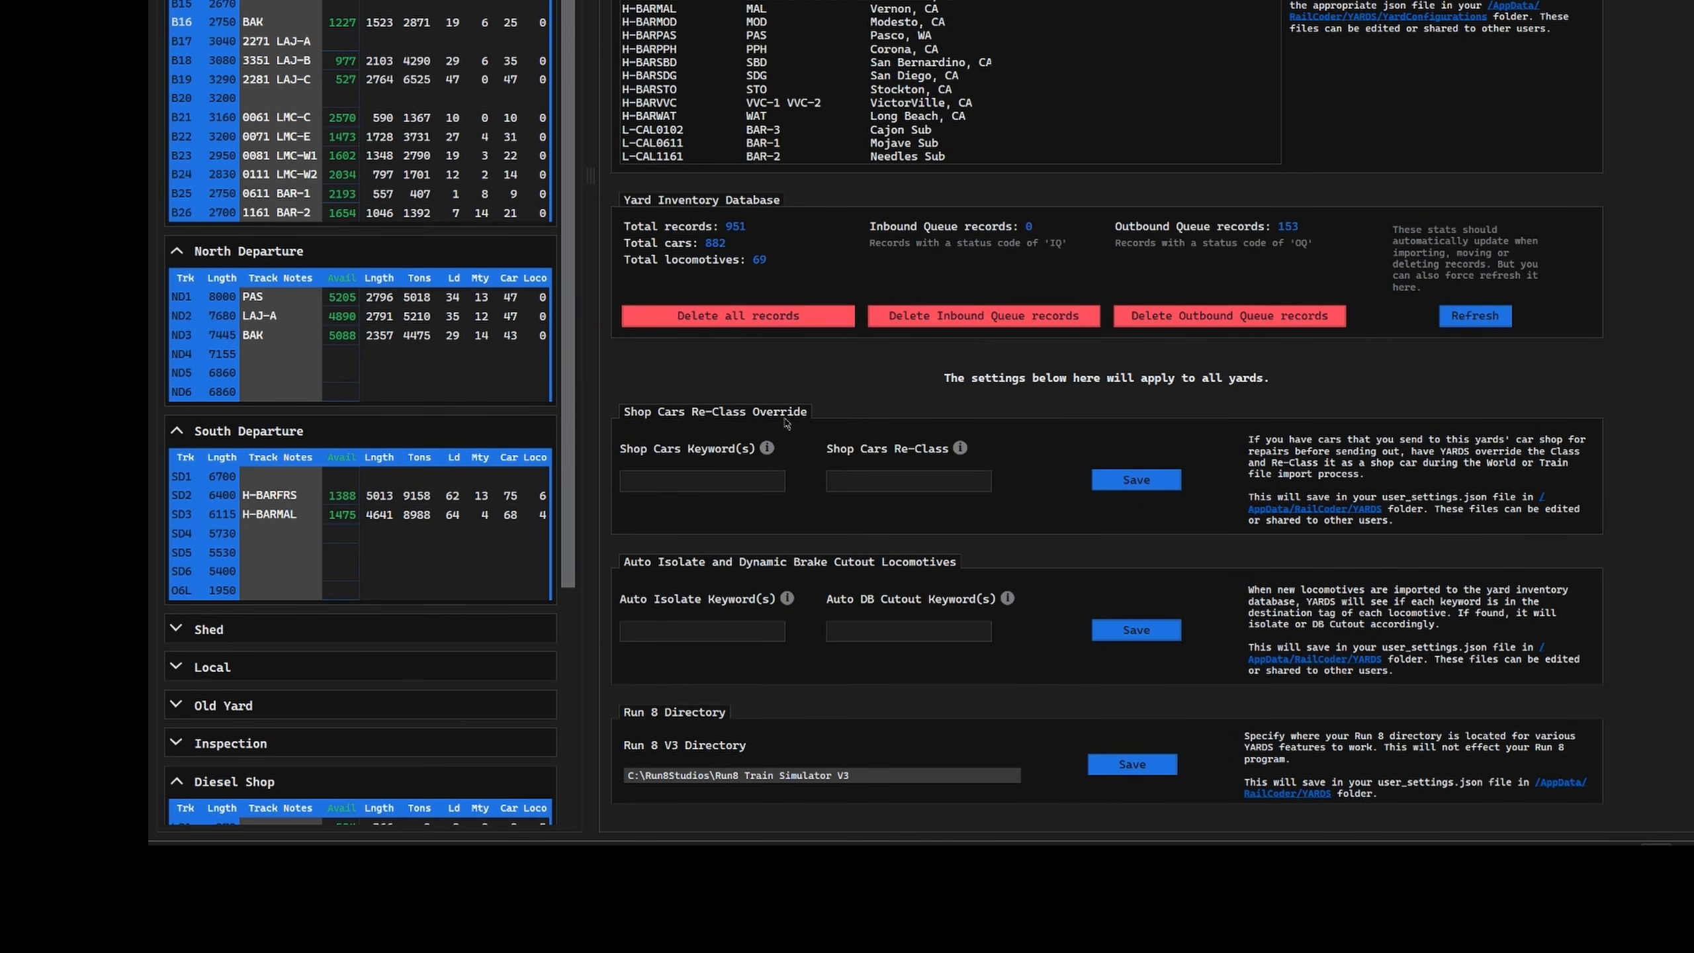
mouse_move(767, 449)
mouse_move(960, 450)
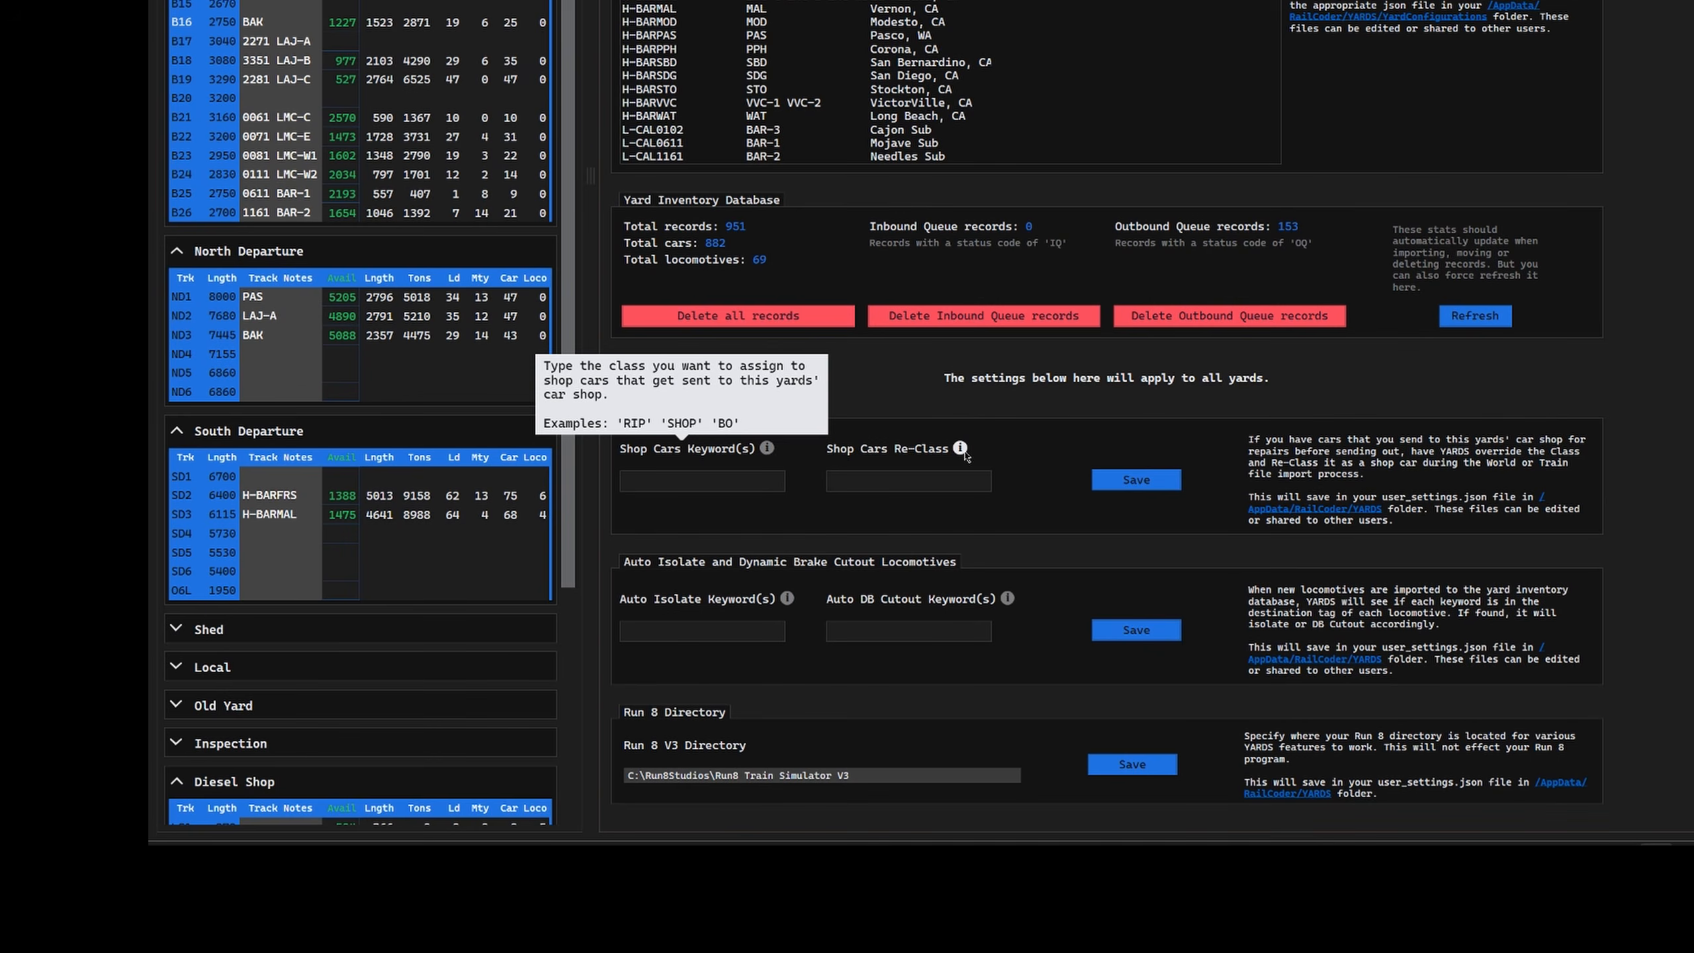
left_click(747, 481)
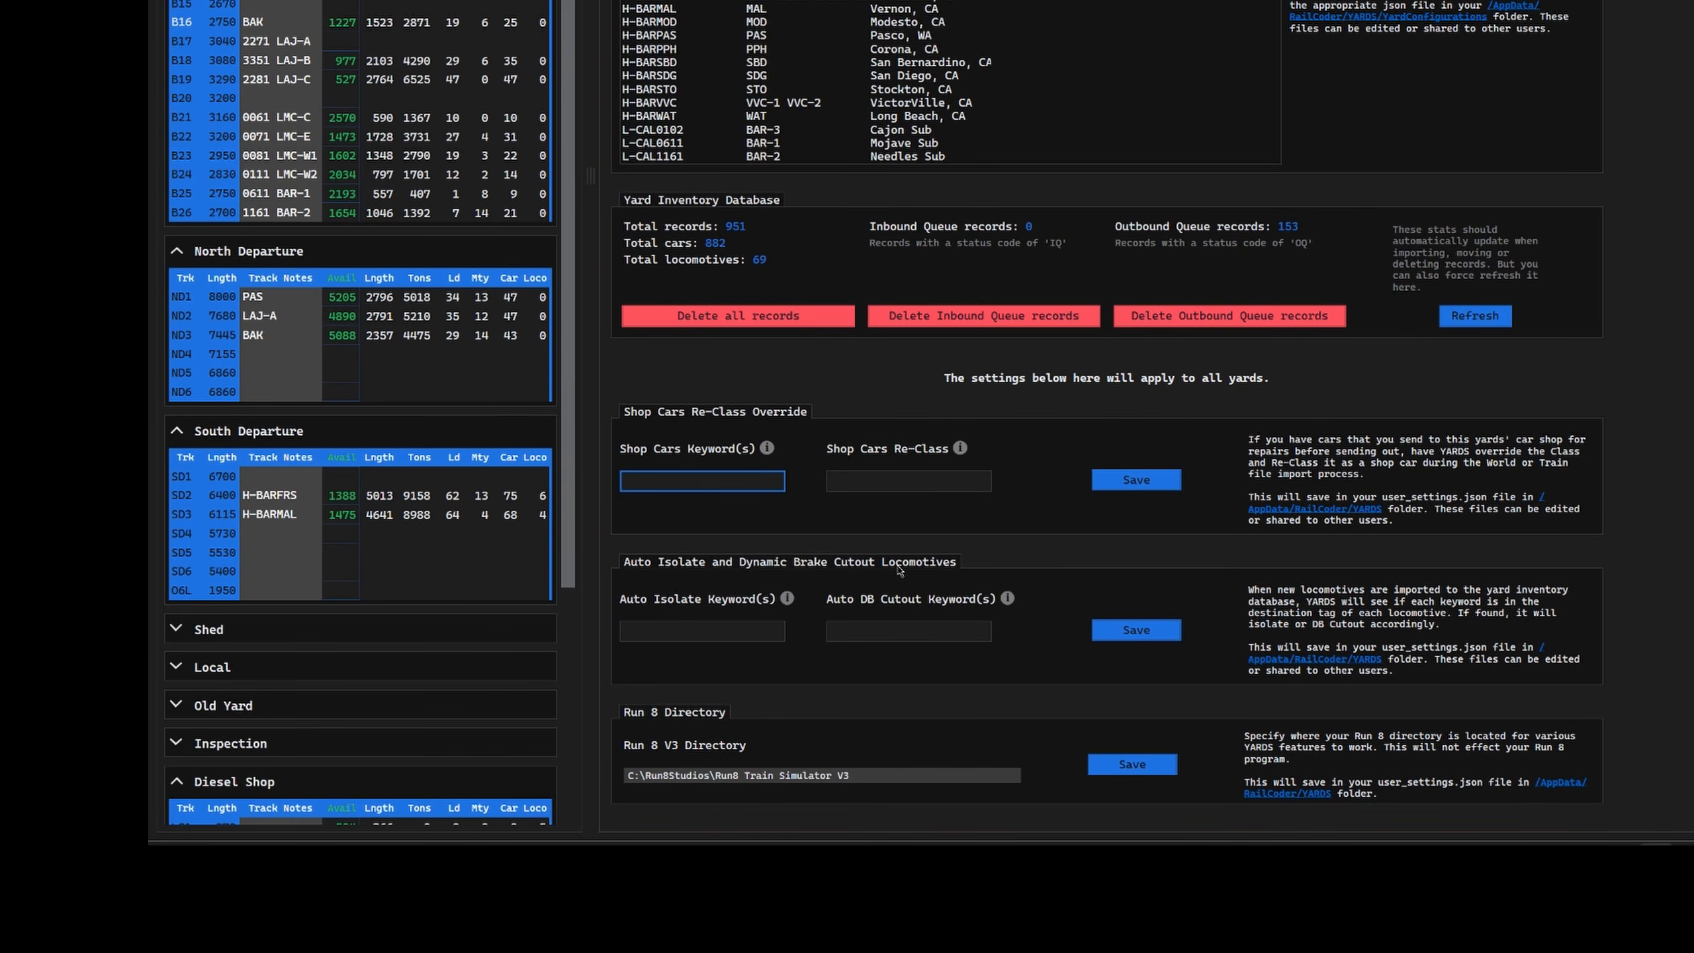
left_click(754, 631)
left_click(838, 632)
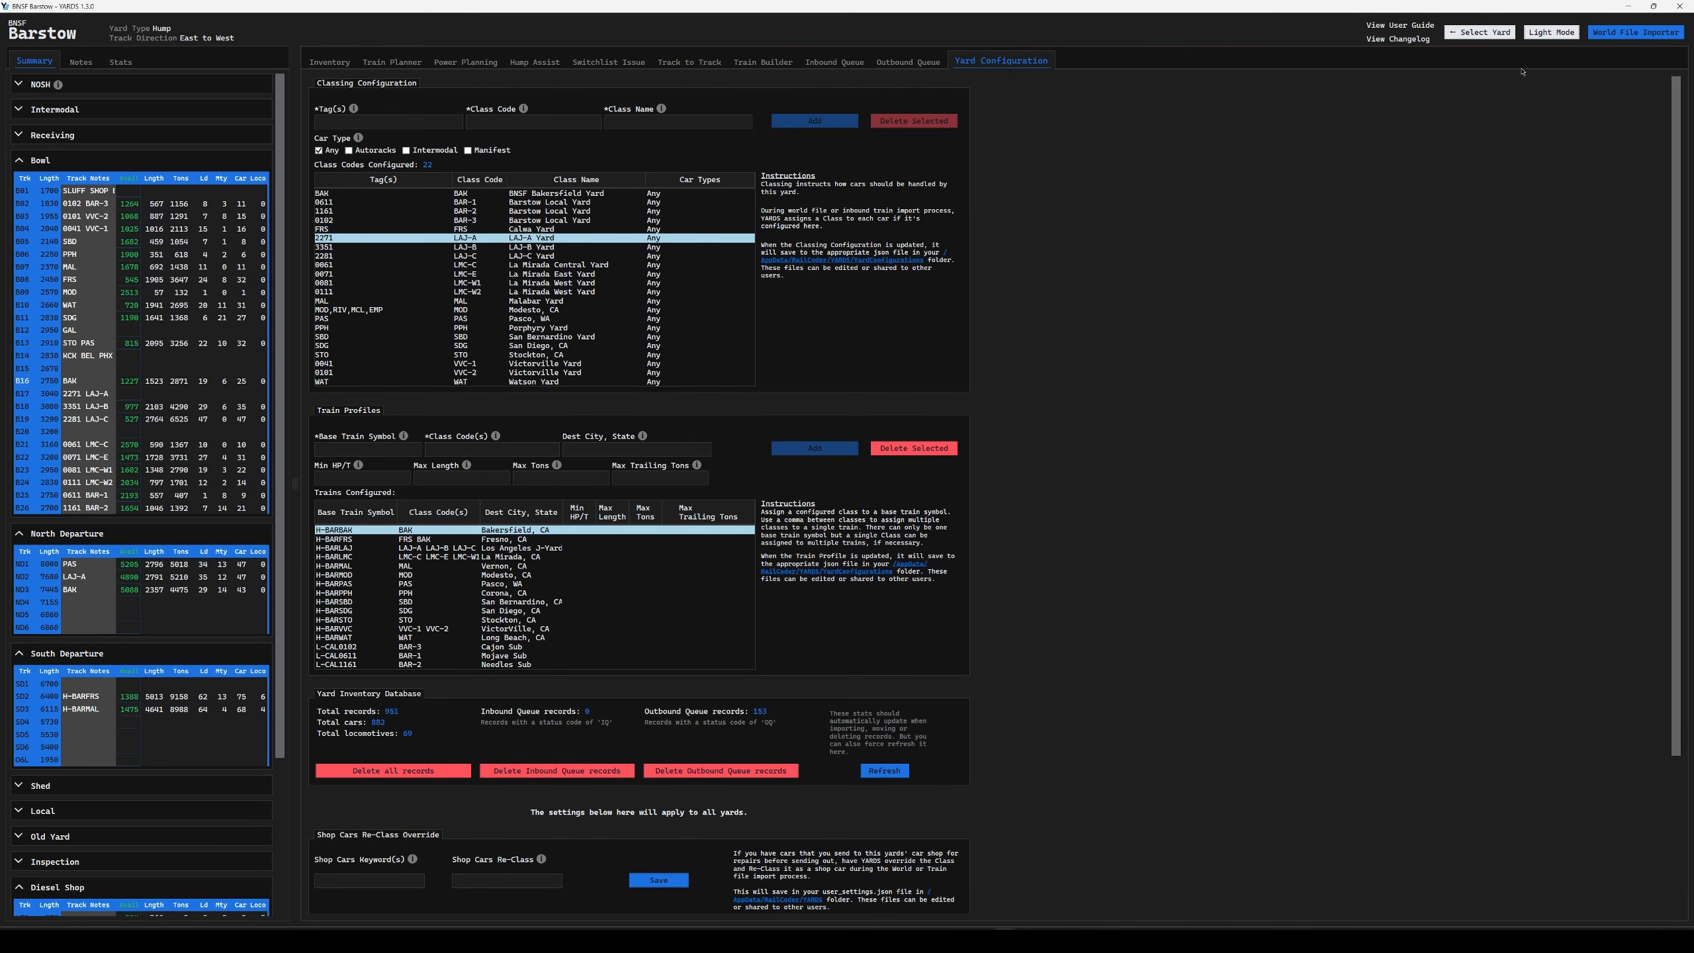
- Try the light colour theme and switch back to the dark theme
left_click(1562, 32)
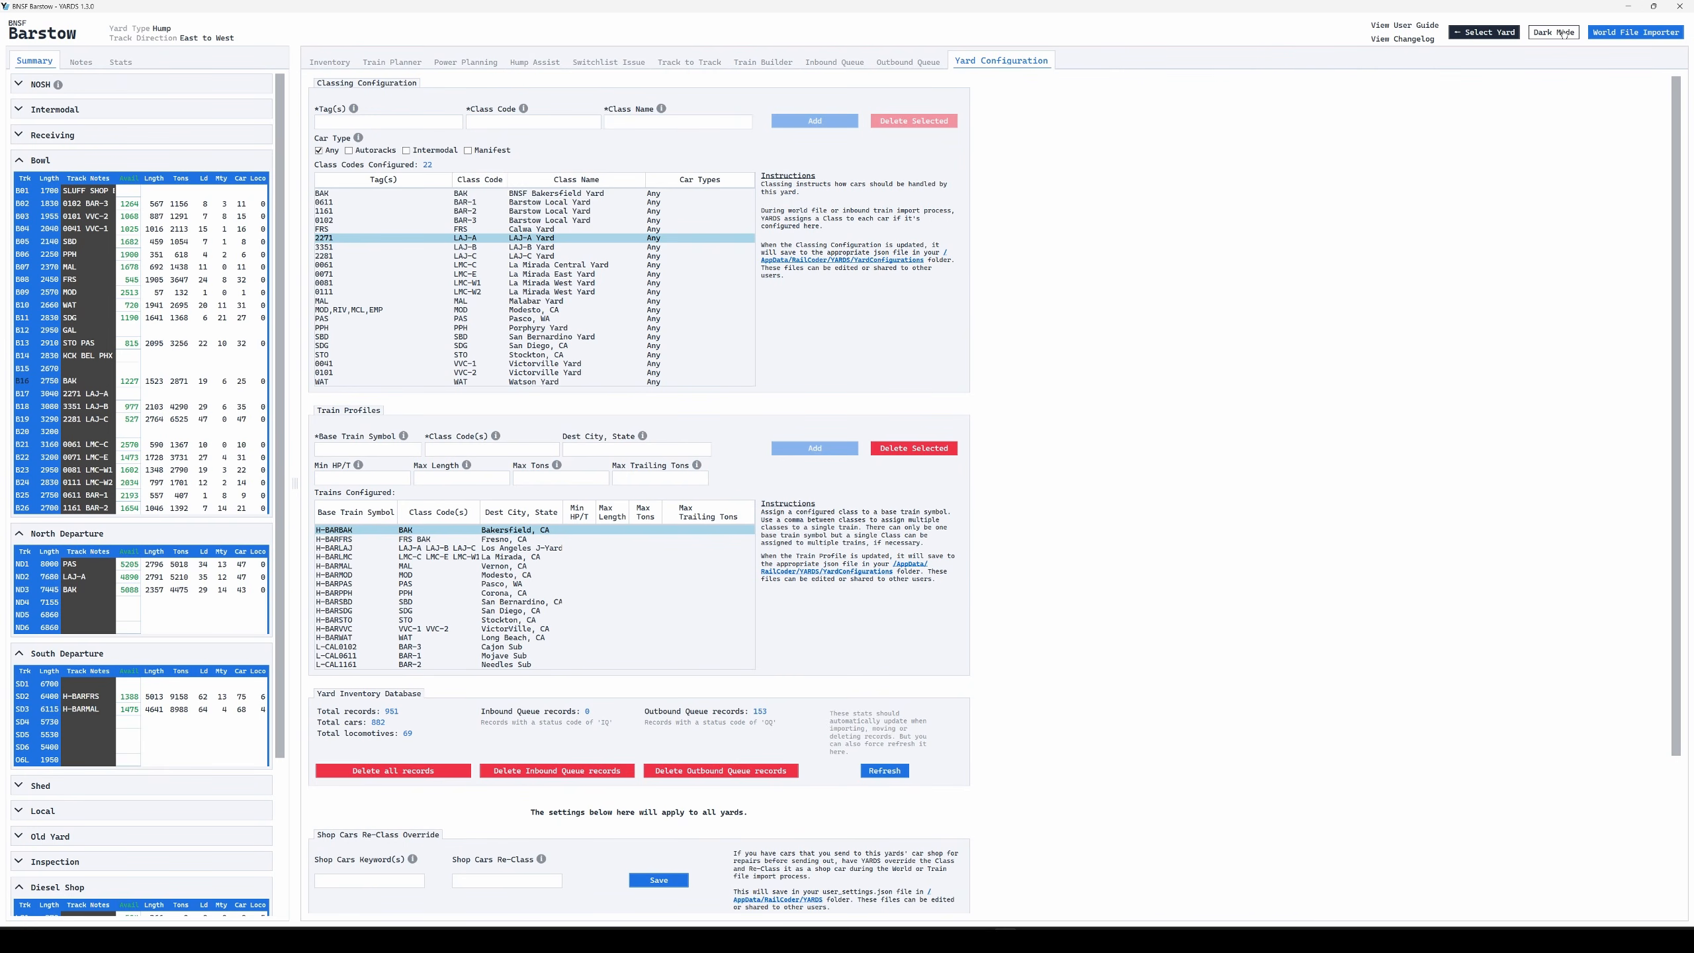
left_click(1562, 31)
- Expand the Receiving yard summary and display the inventory of track R06
left_click(331, 63)
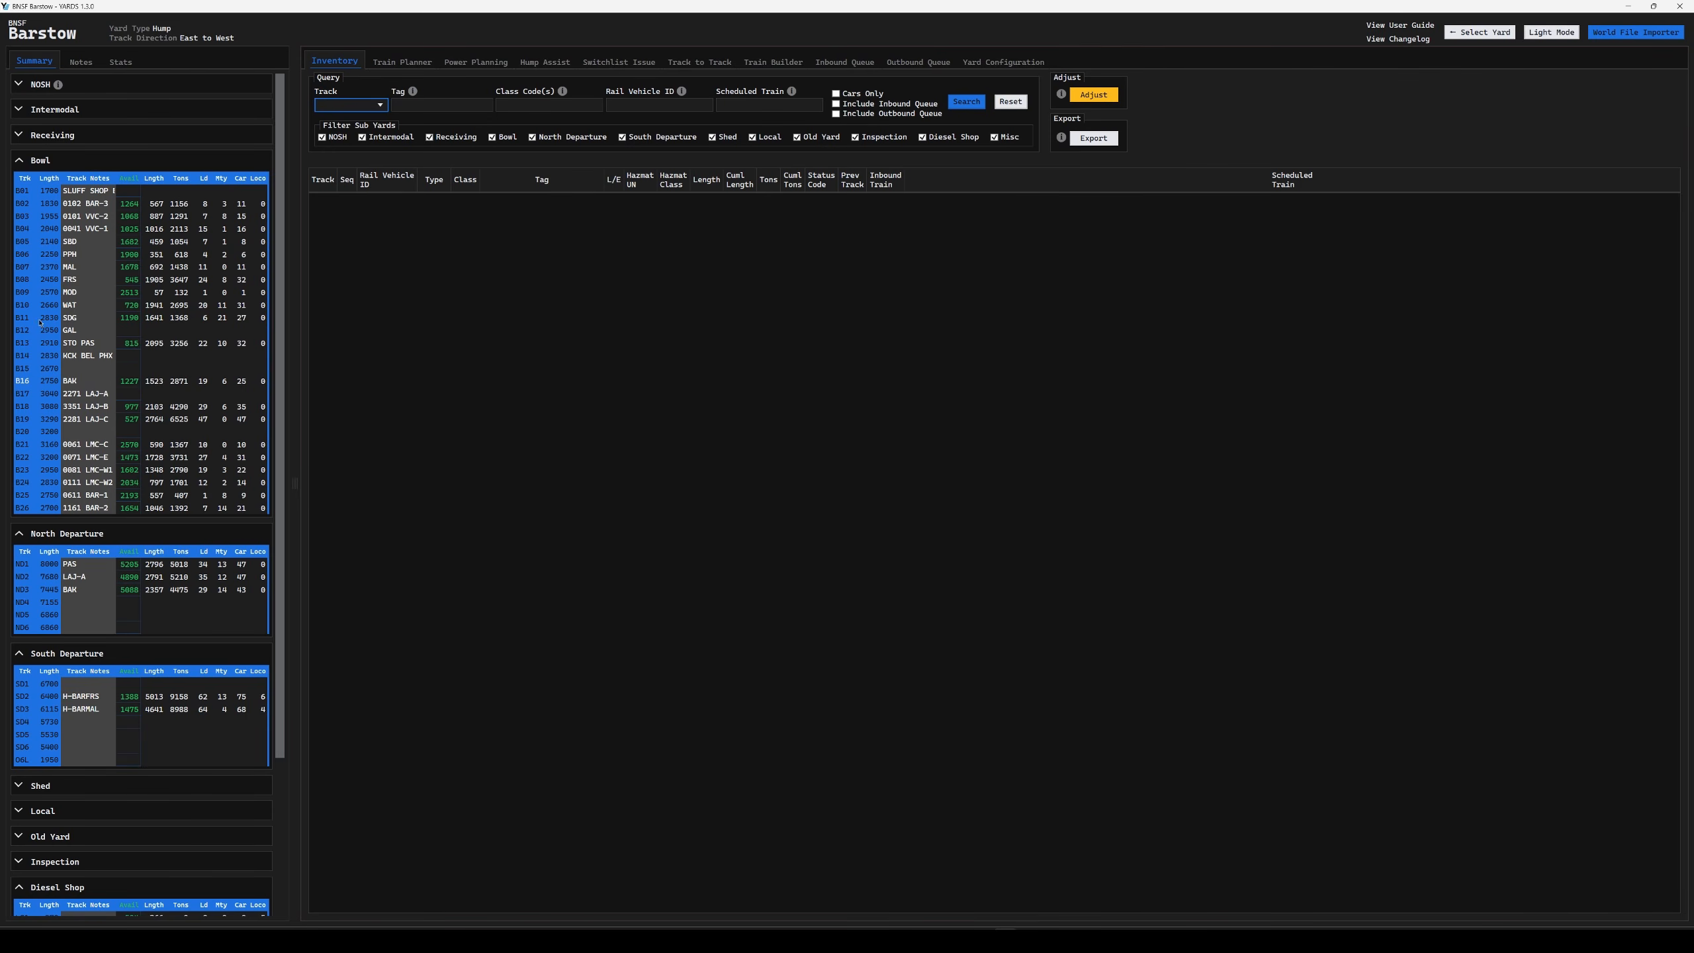
left_click(41, 133)
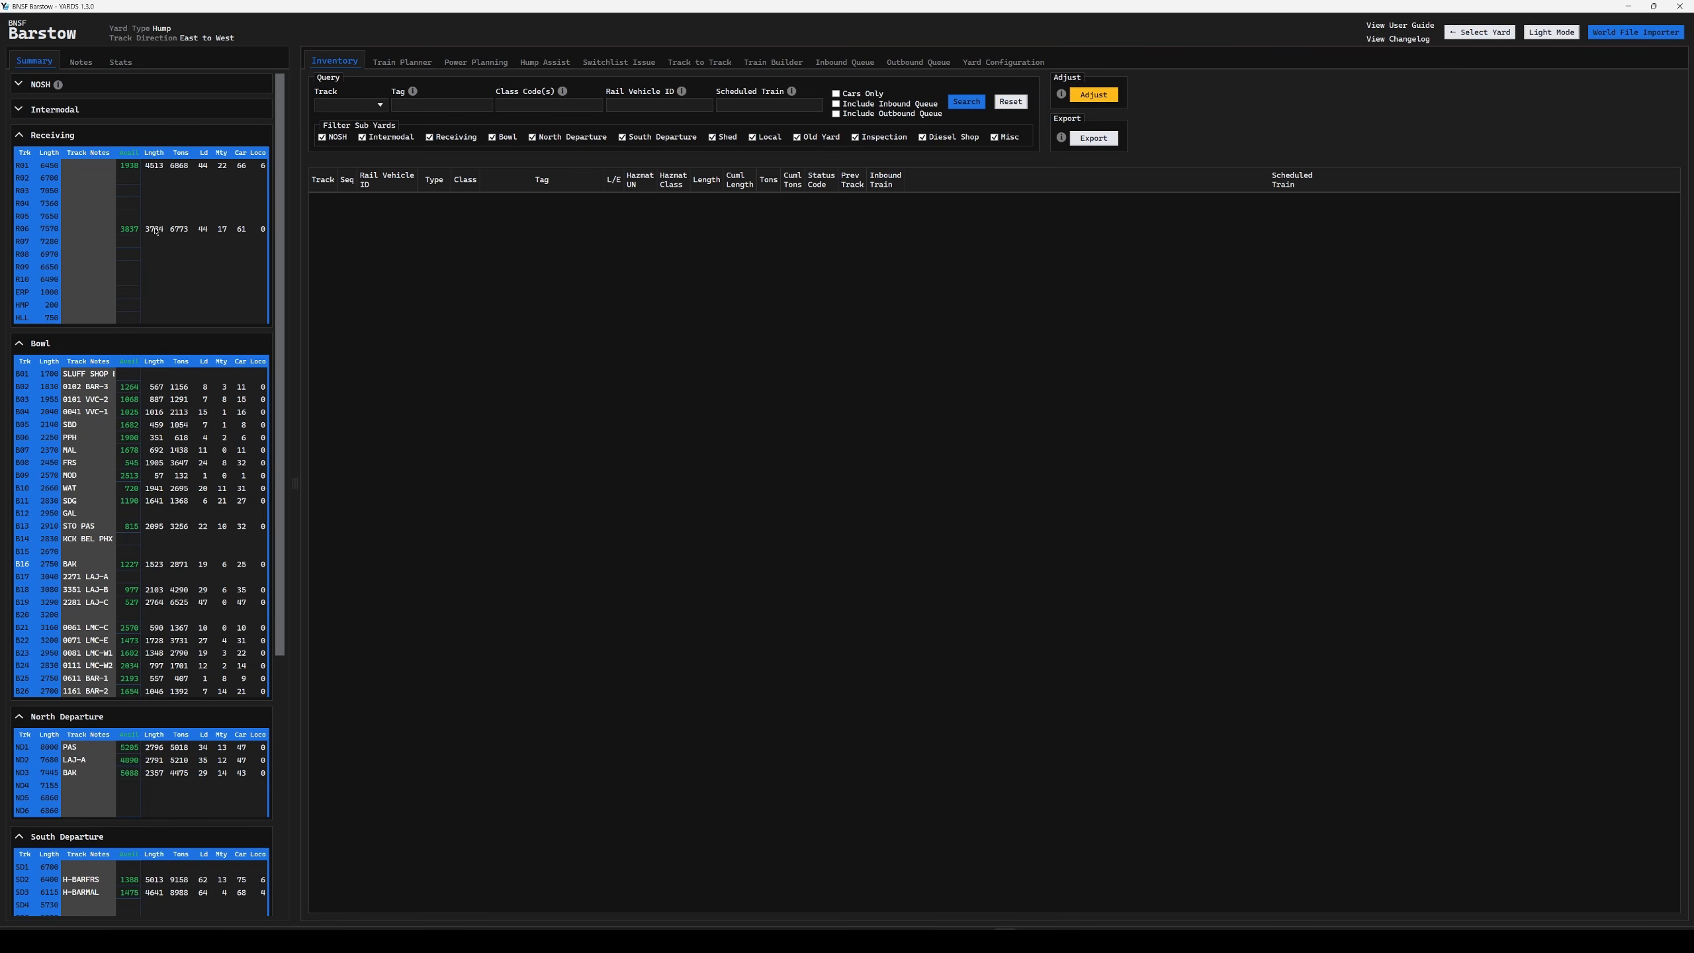
left_click(22, 229)
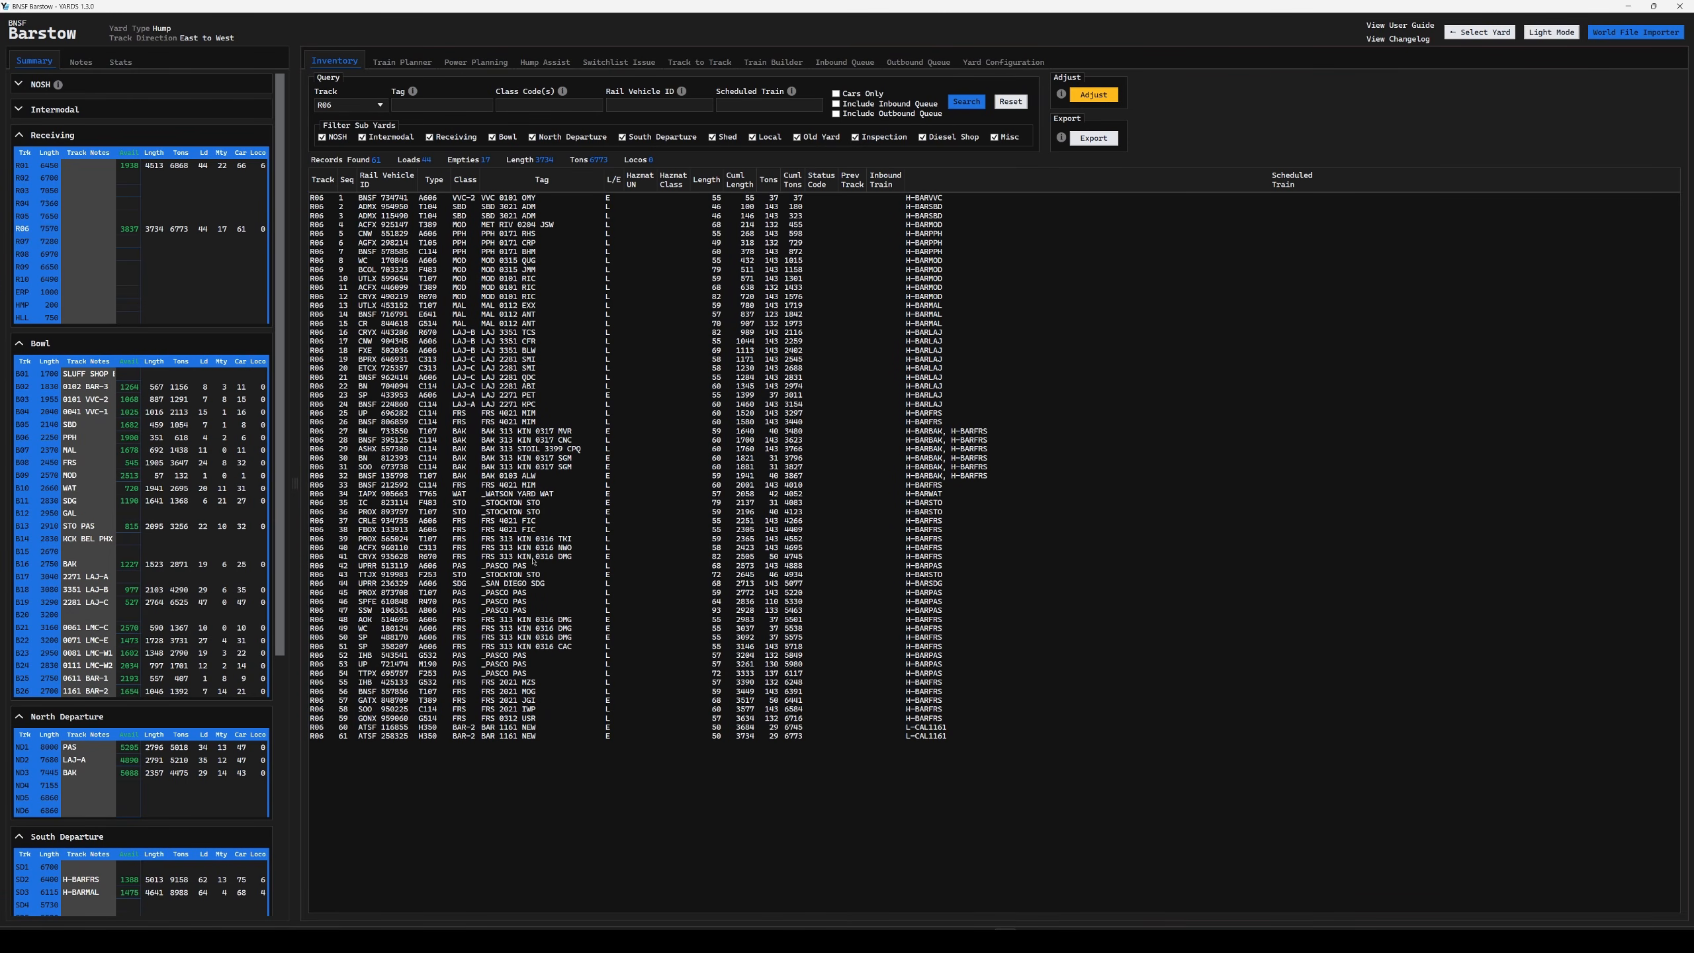
- Query the inventory of track R07 using the track filter, and return to track R06
left_click(378, 105)
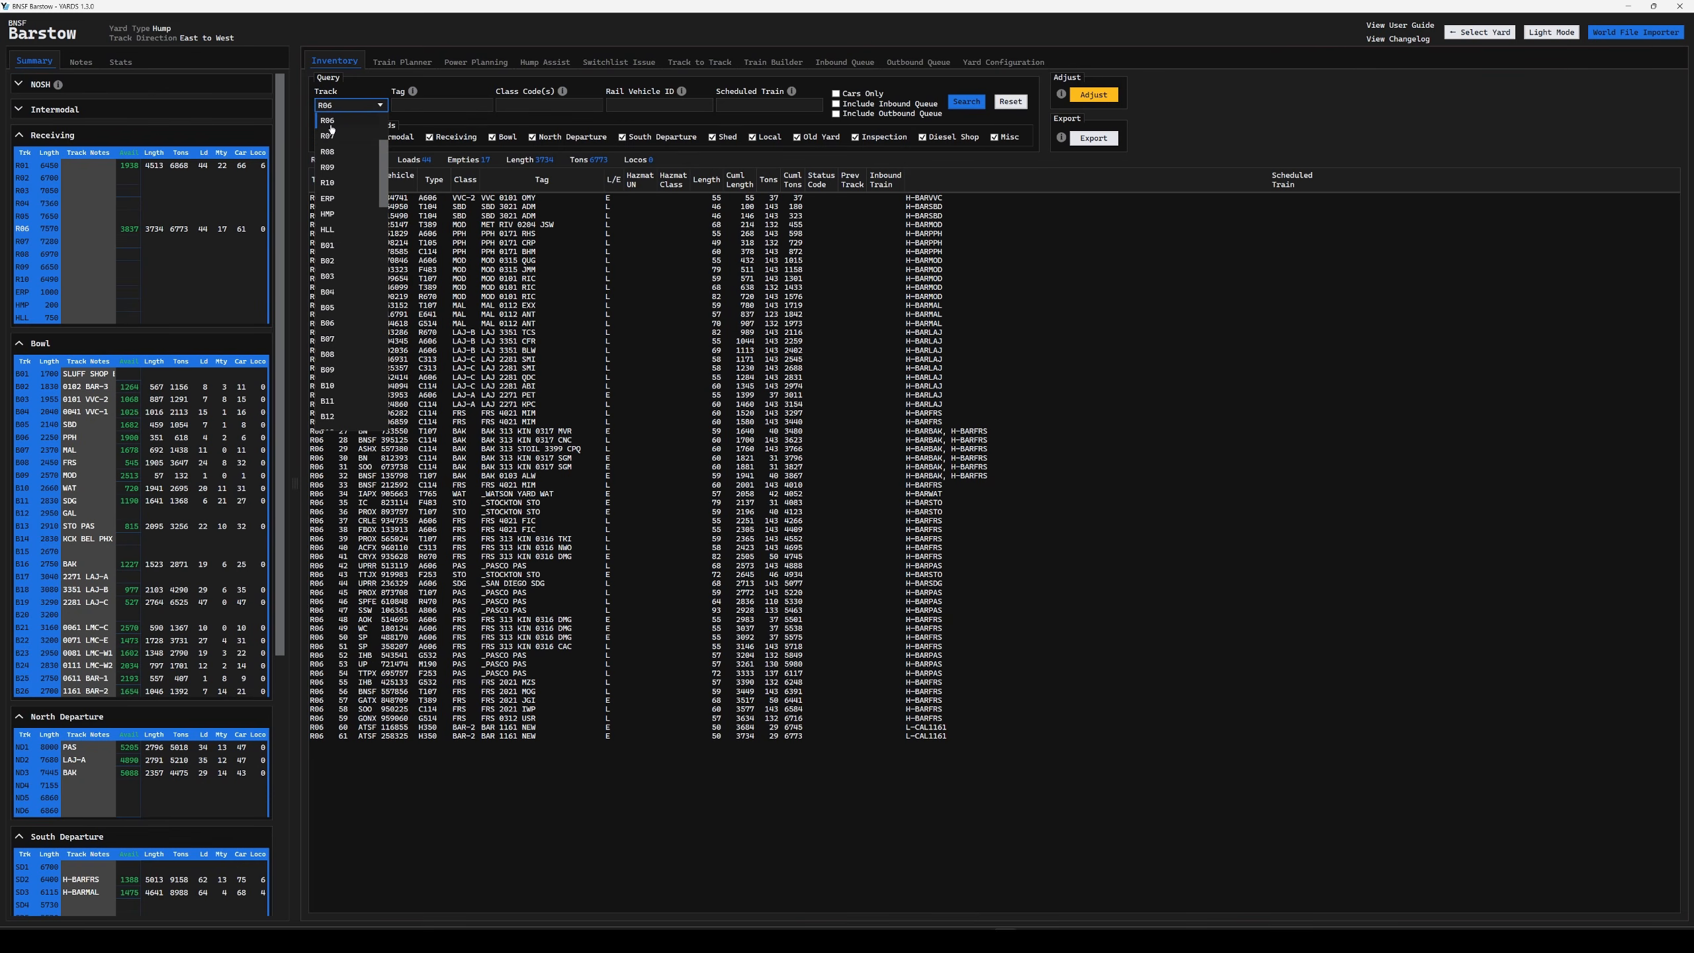
left_click(330, 136)
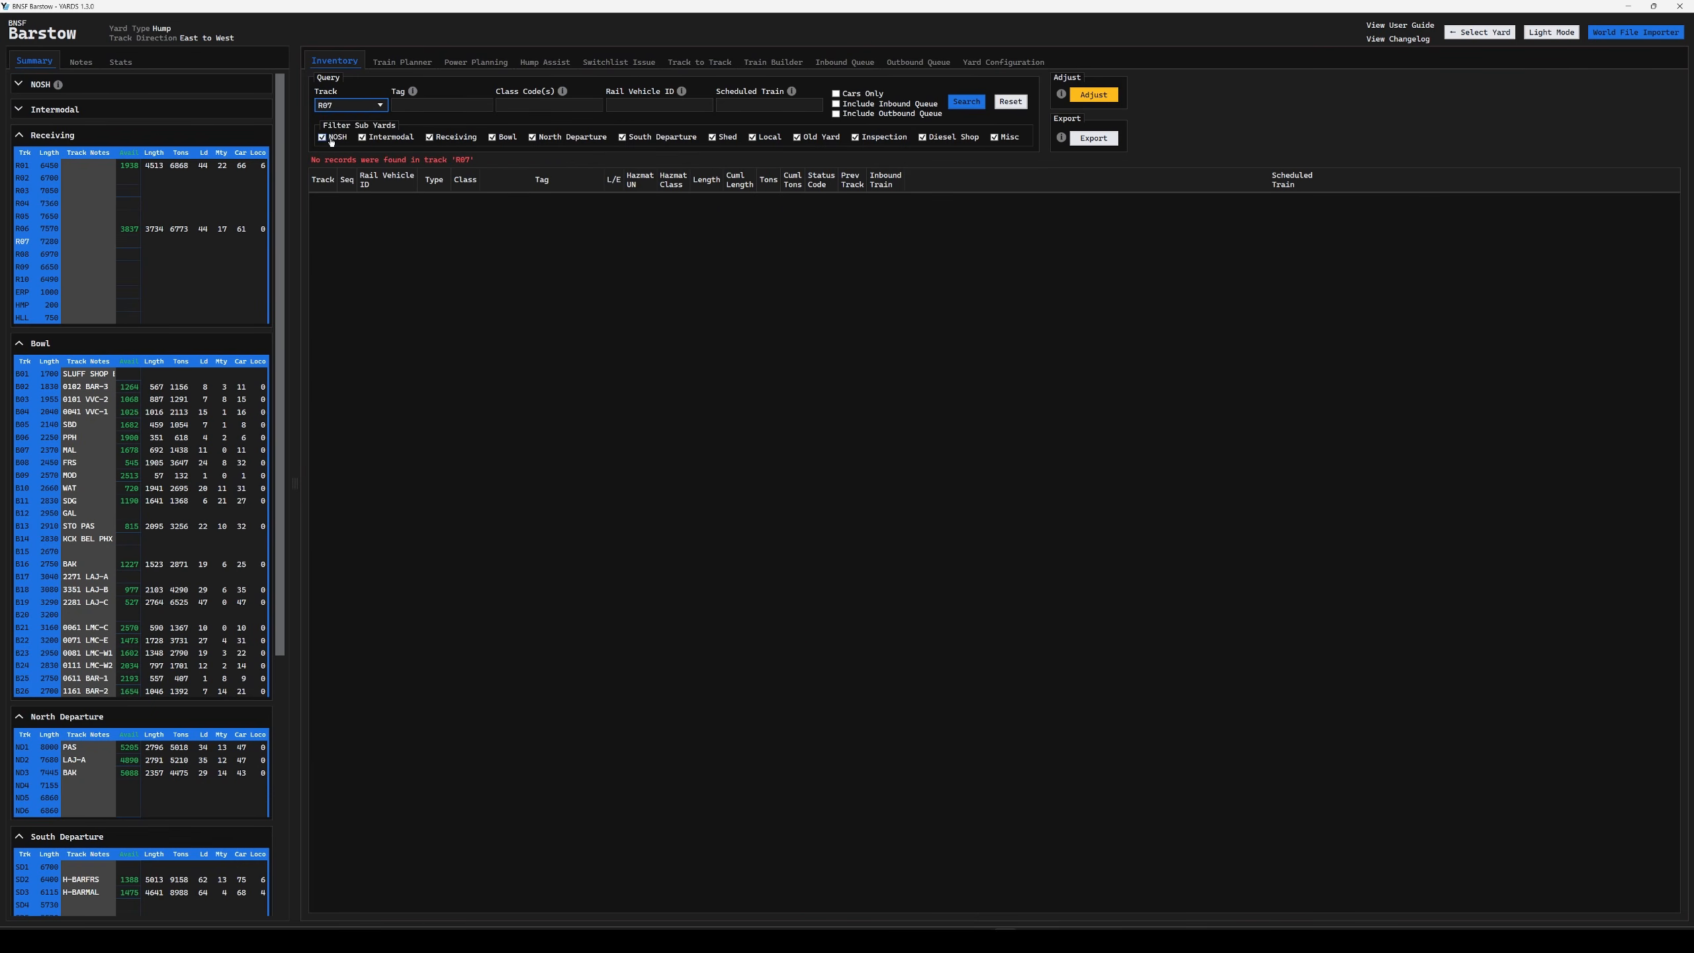
left_click(380, 109)
left_click(342, 187)
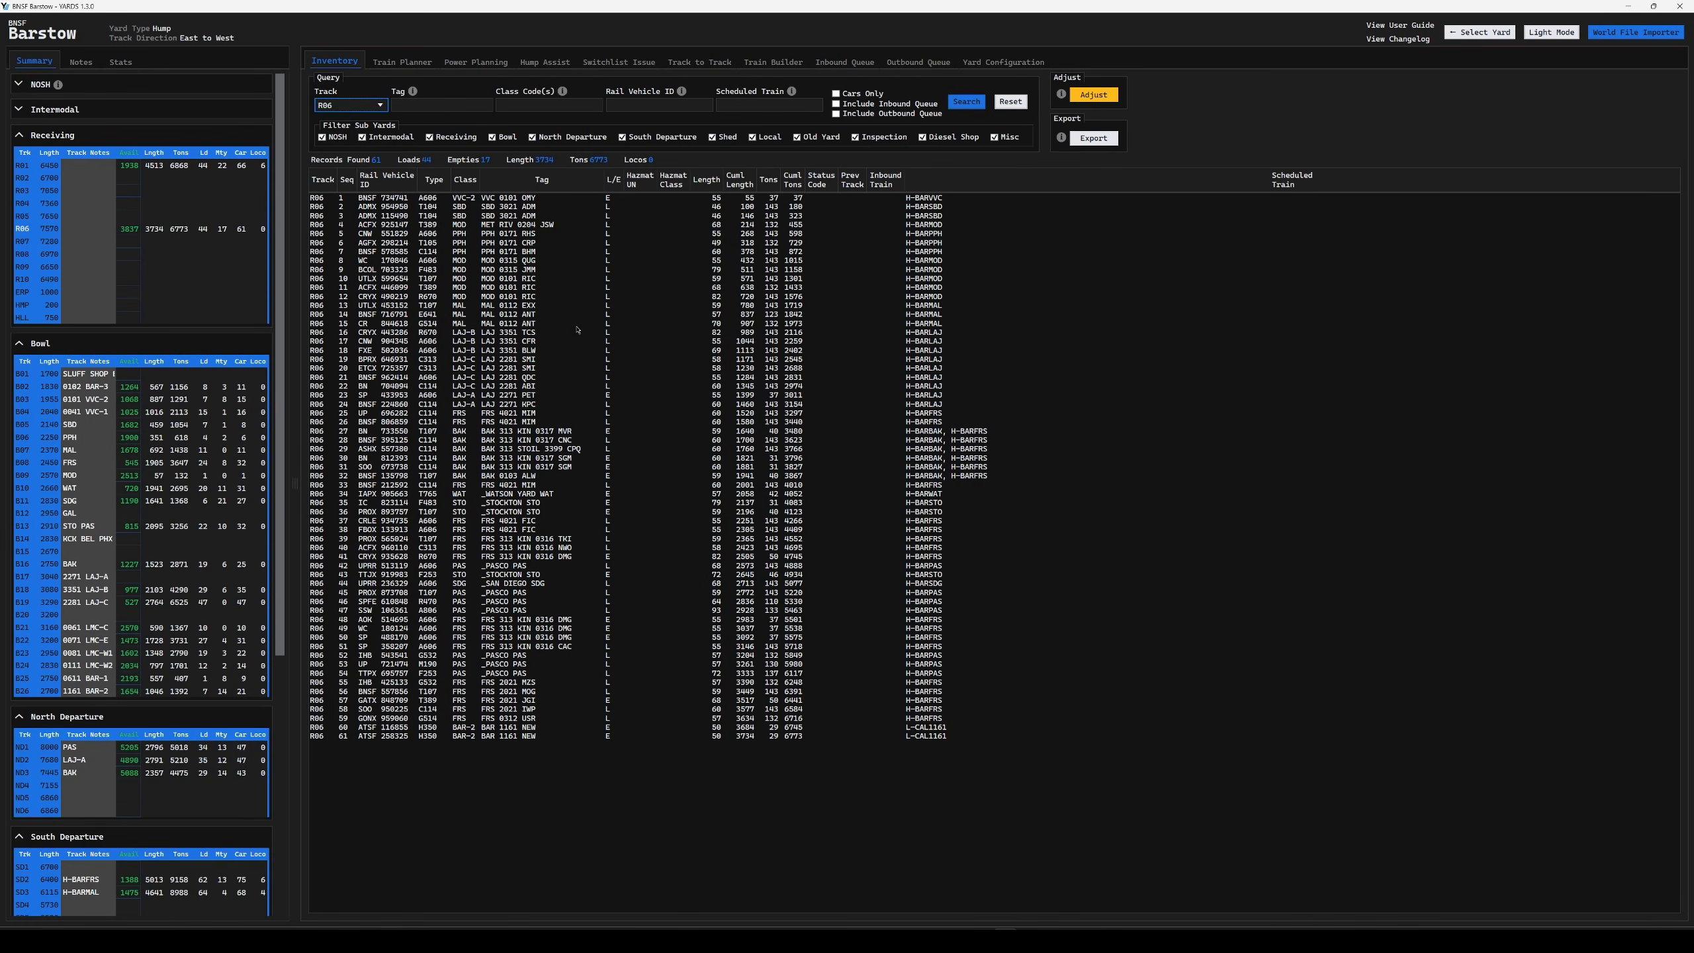
- Select the R06 rail vehicles at sequences 25 to 40 and export them as a Run 8 train file
left_click(574, 318)
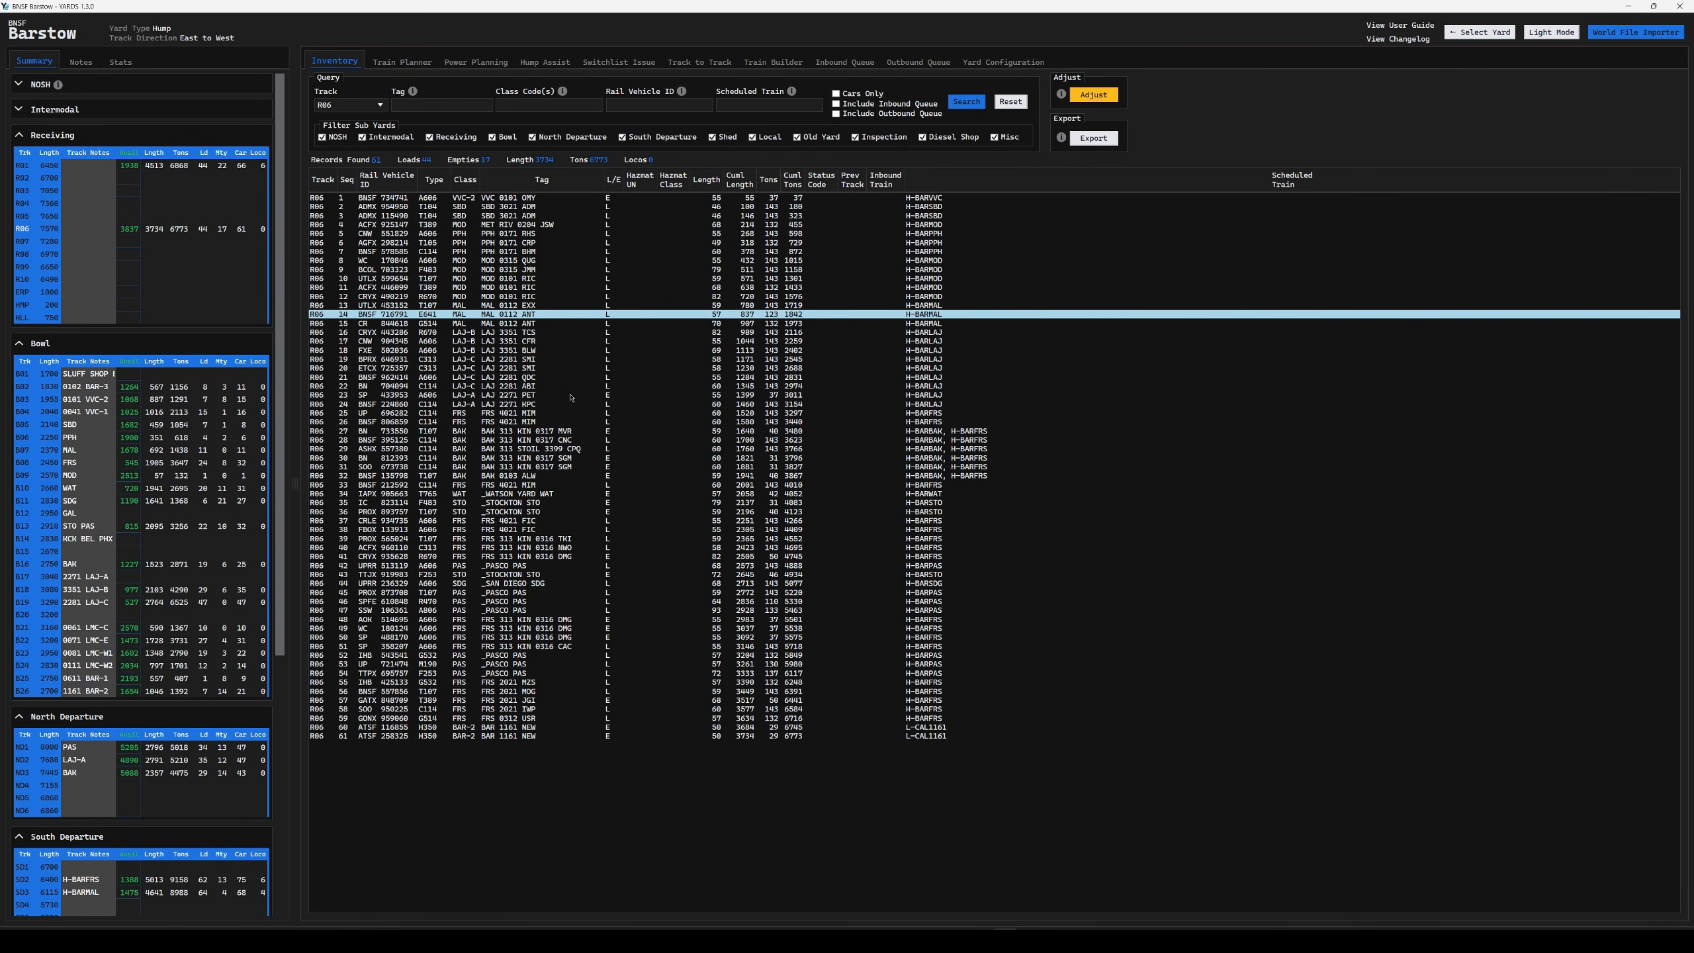
left_click(560, 199)
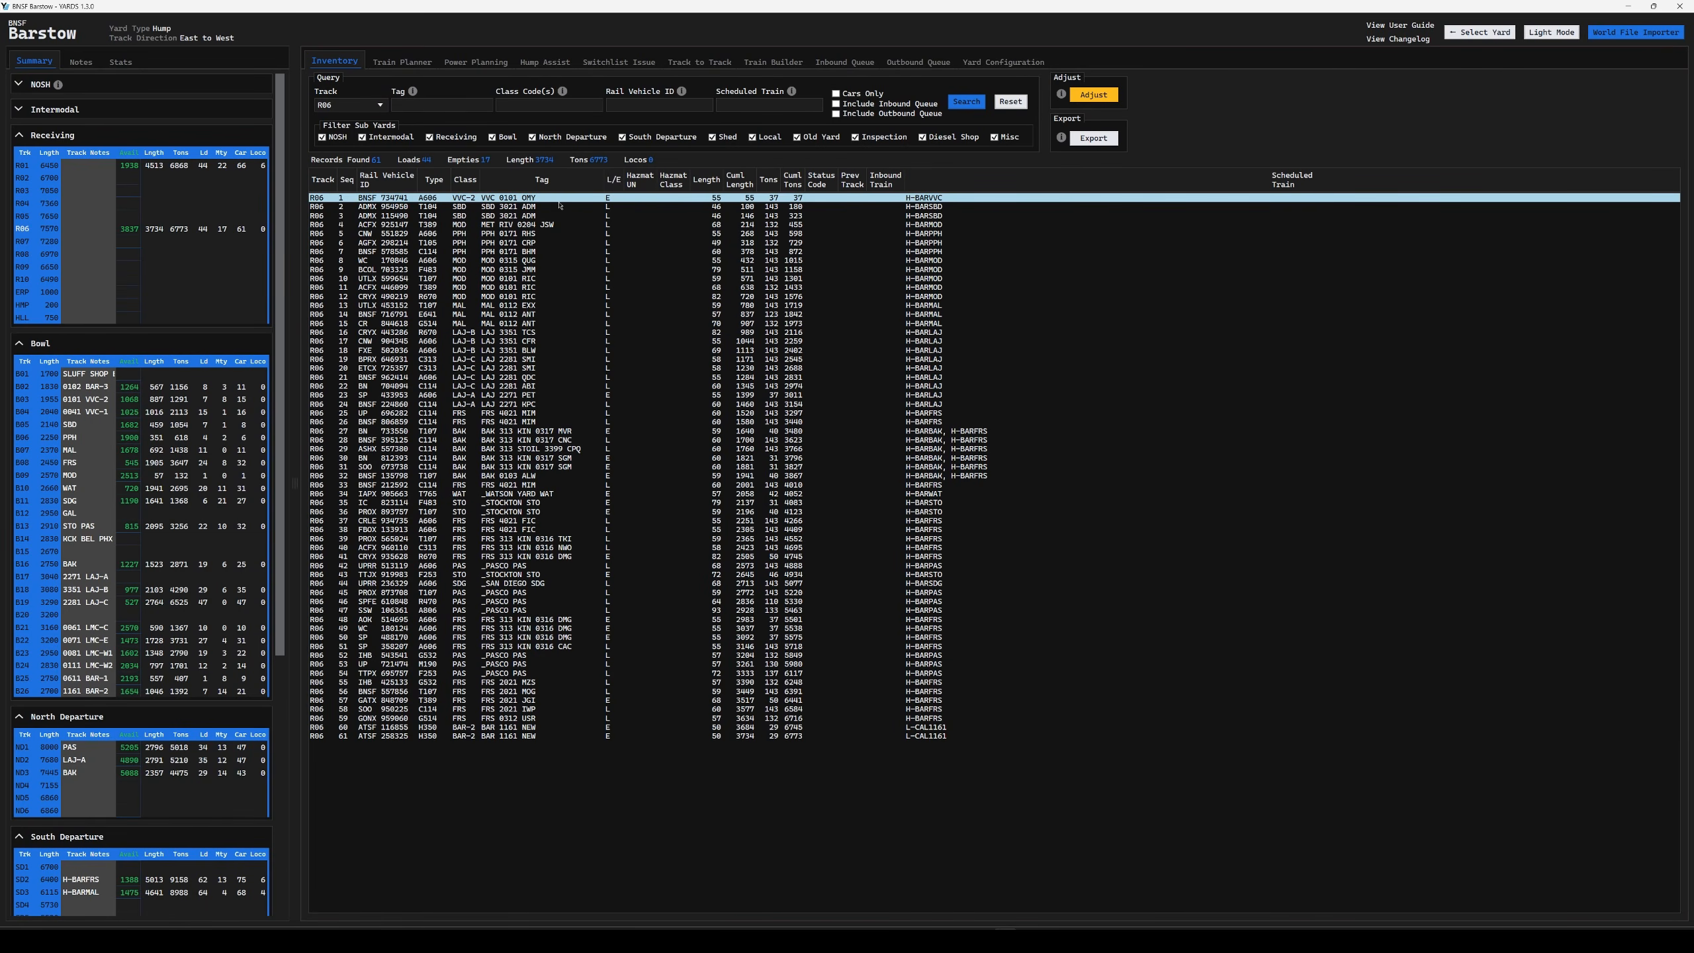
key("ctrl+a")
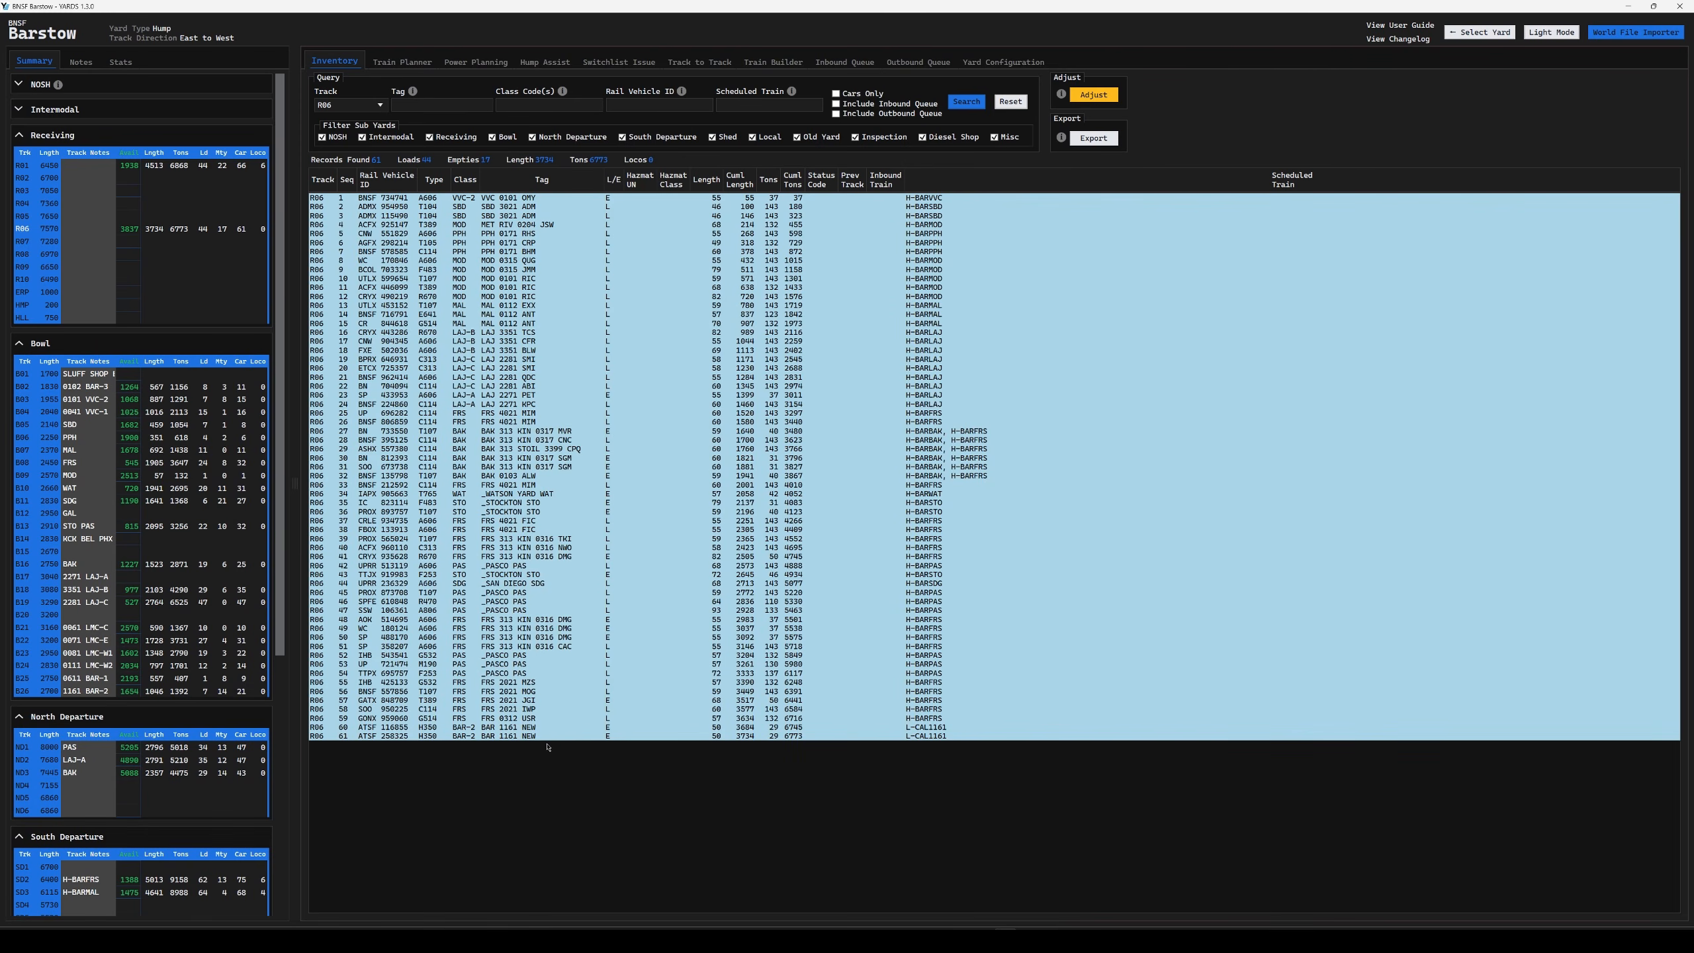
left_click_drag(564, 420, 557, 553)
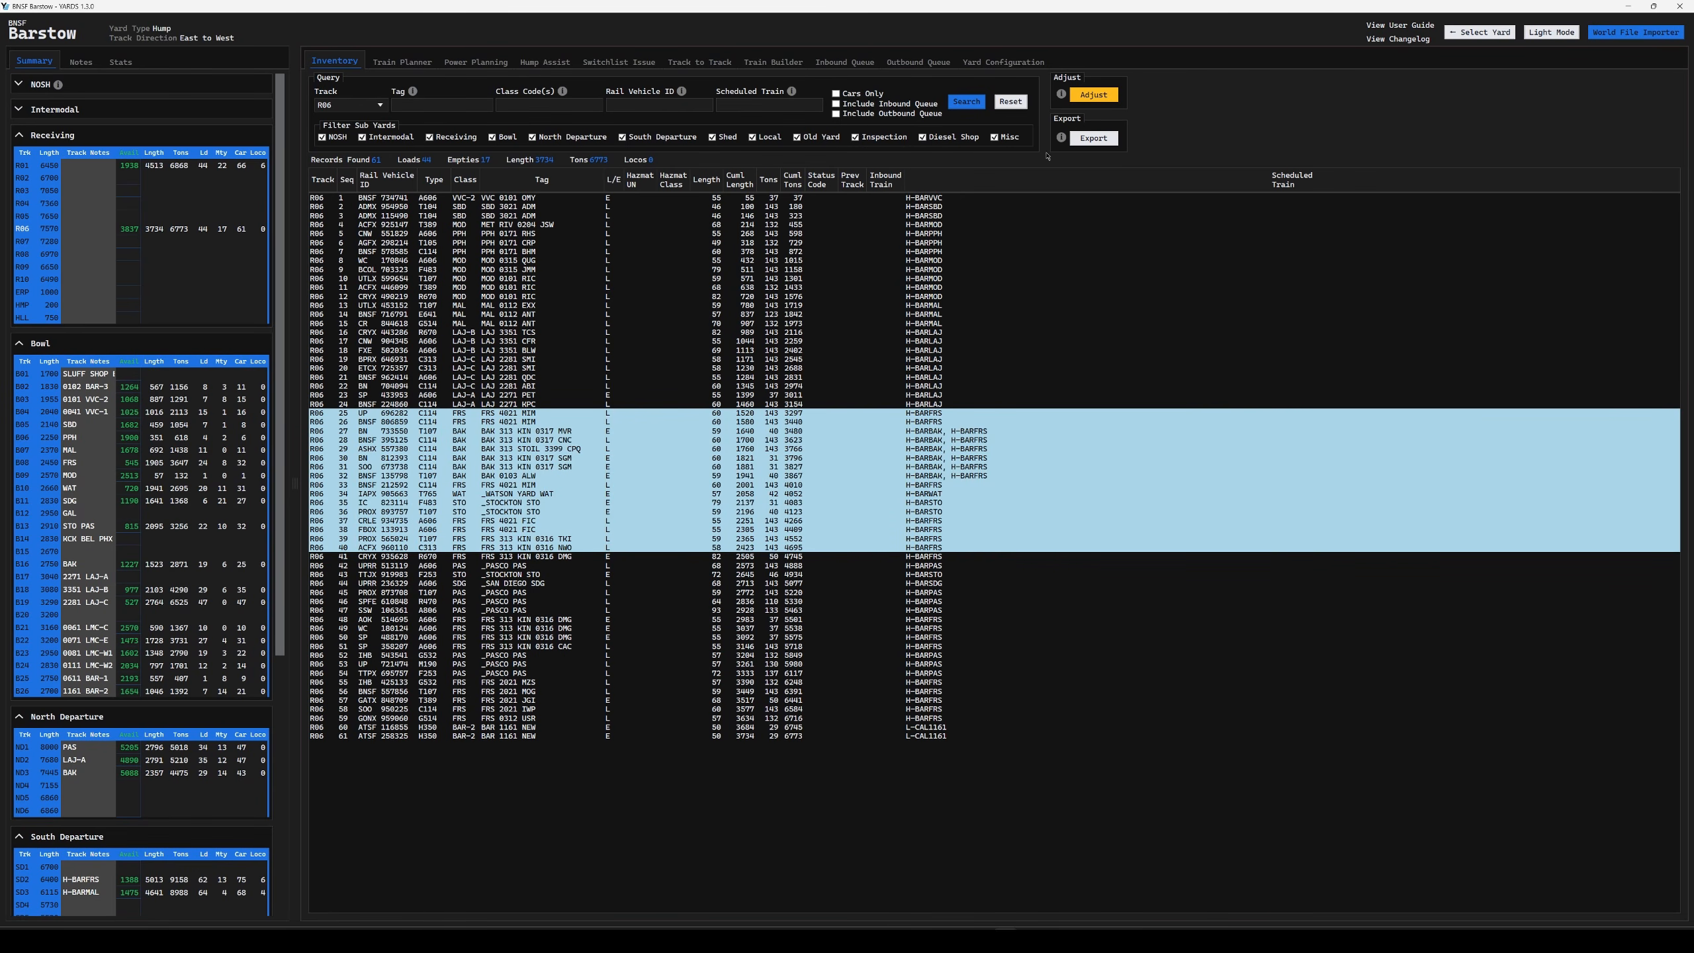
left_click(1092, 138)
left_click(939, 532)
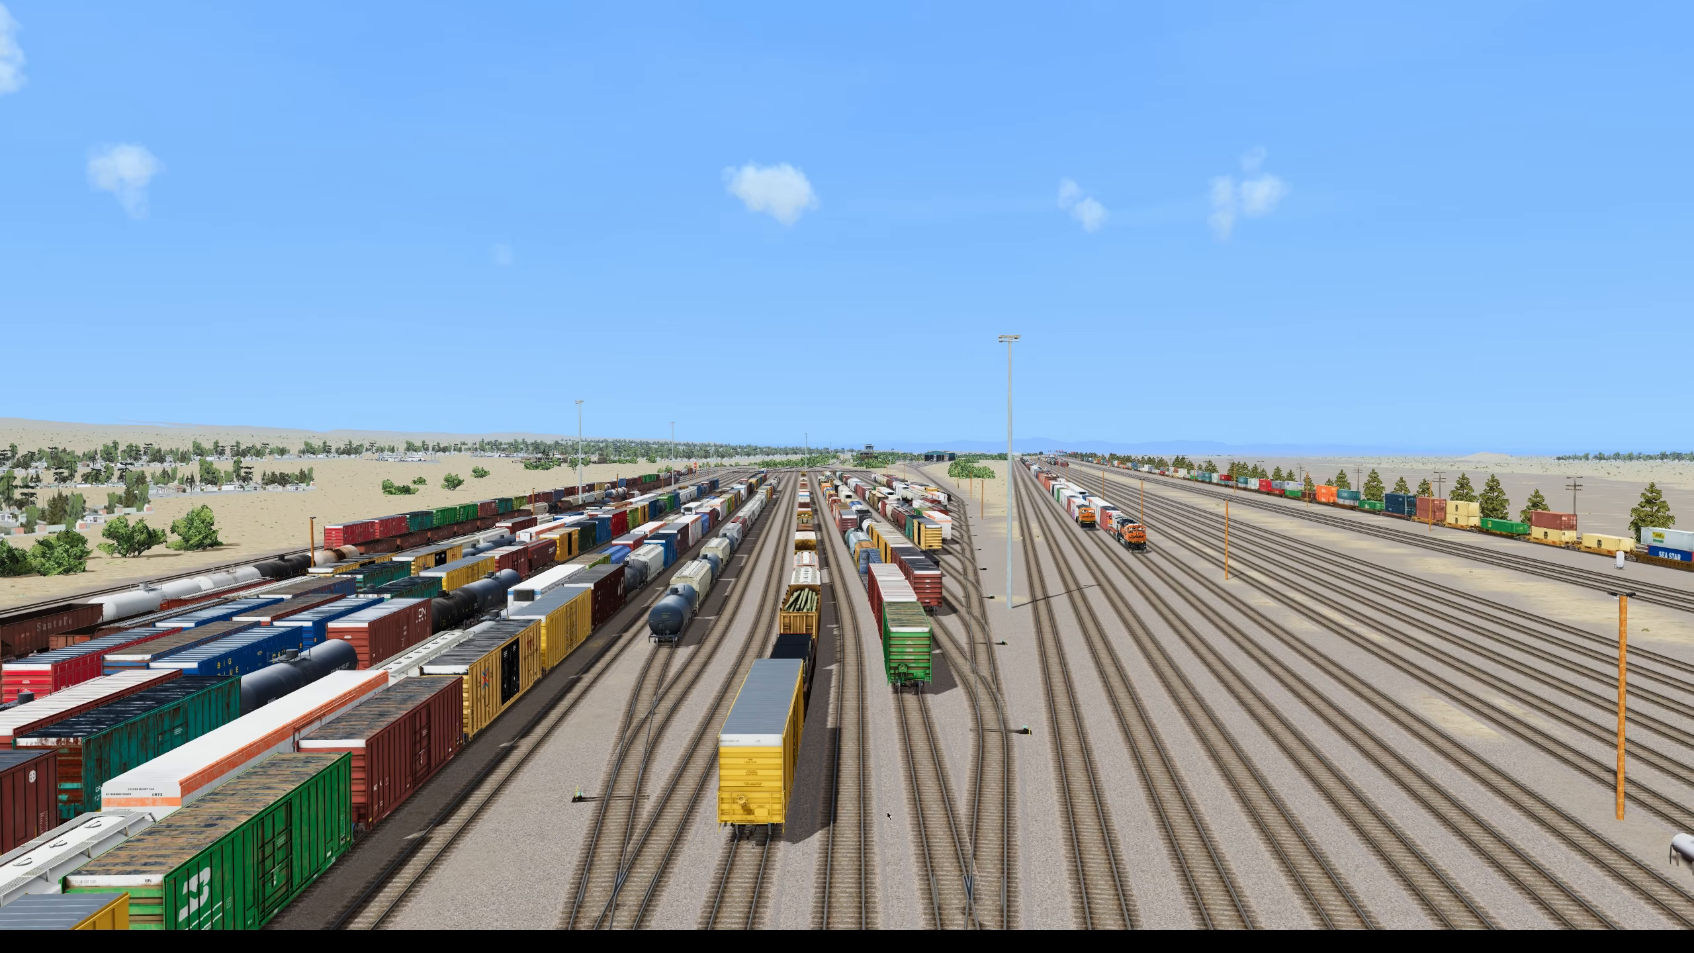
- Switch to Run 8 and load the saved train _YARDS_Export into the consist editor
key("ctrl+s")
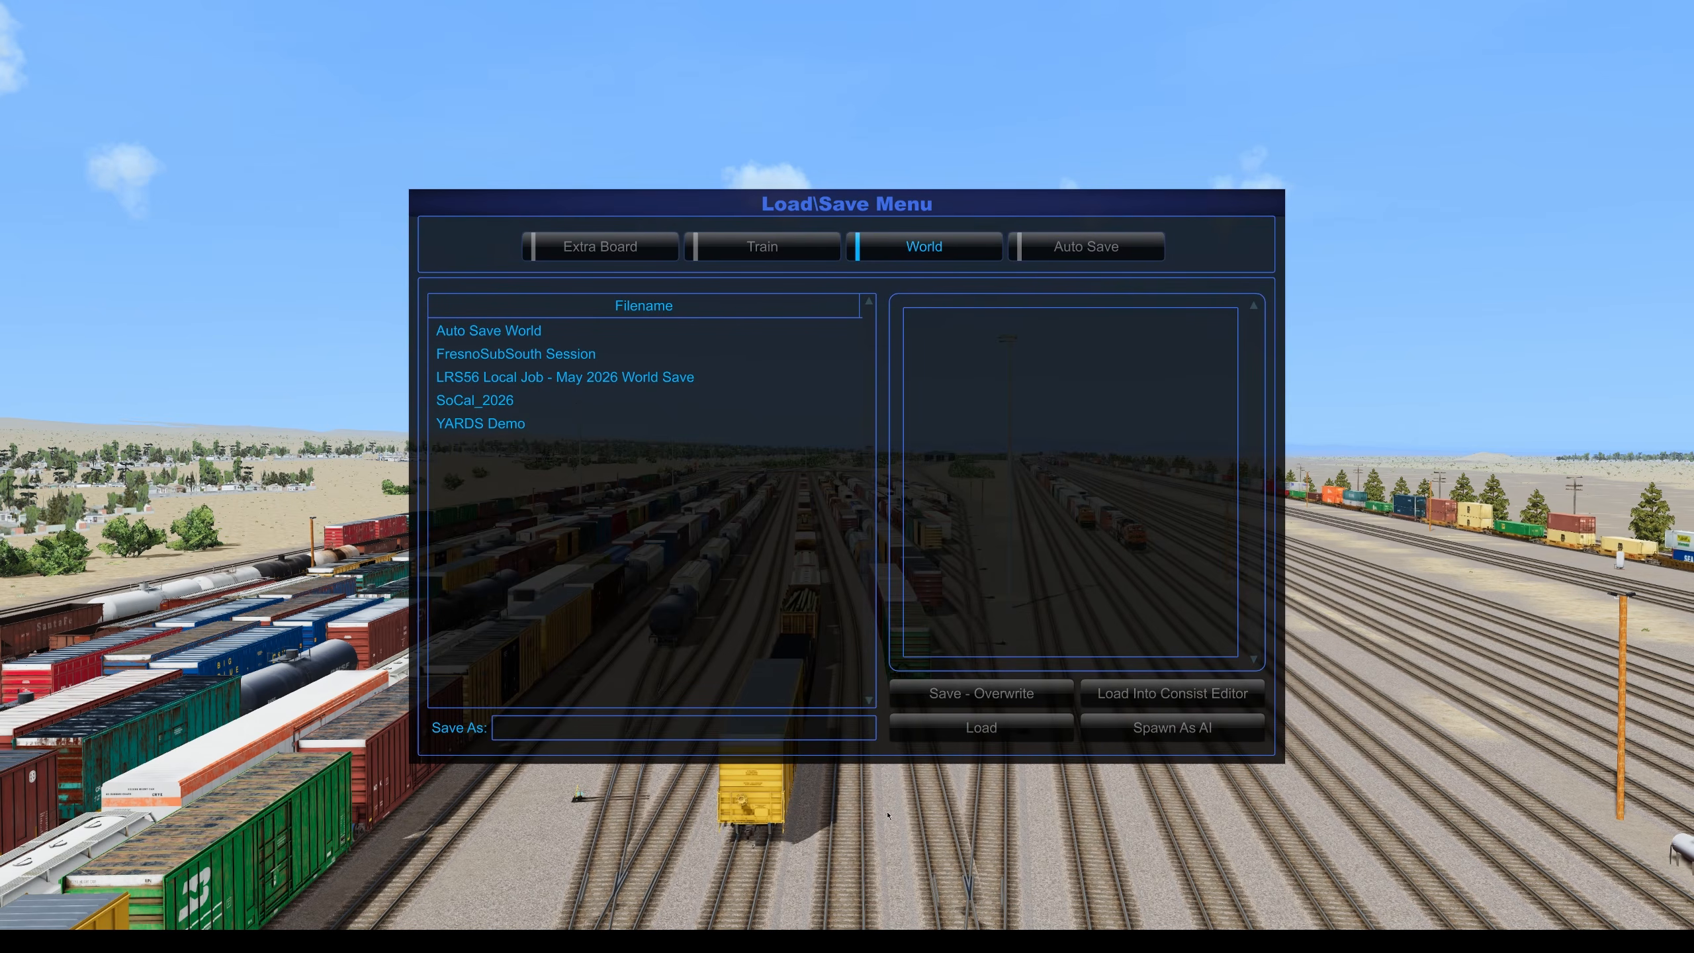
left_click(792, 251)
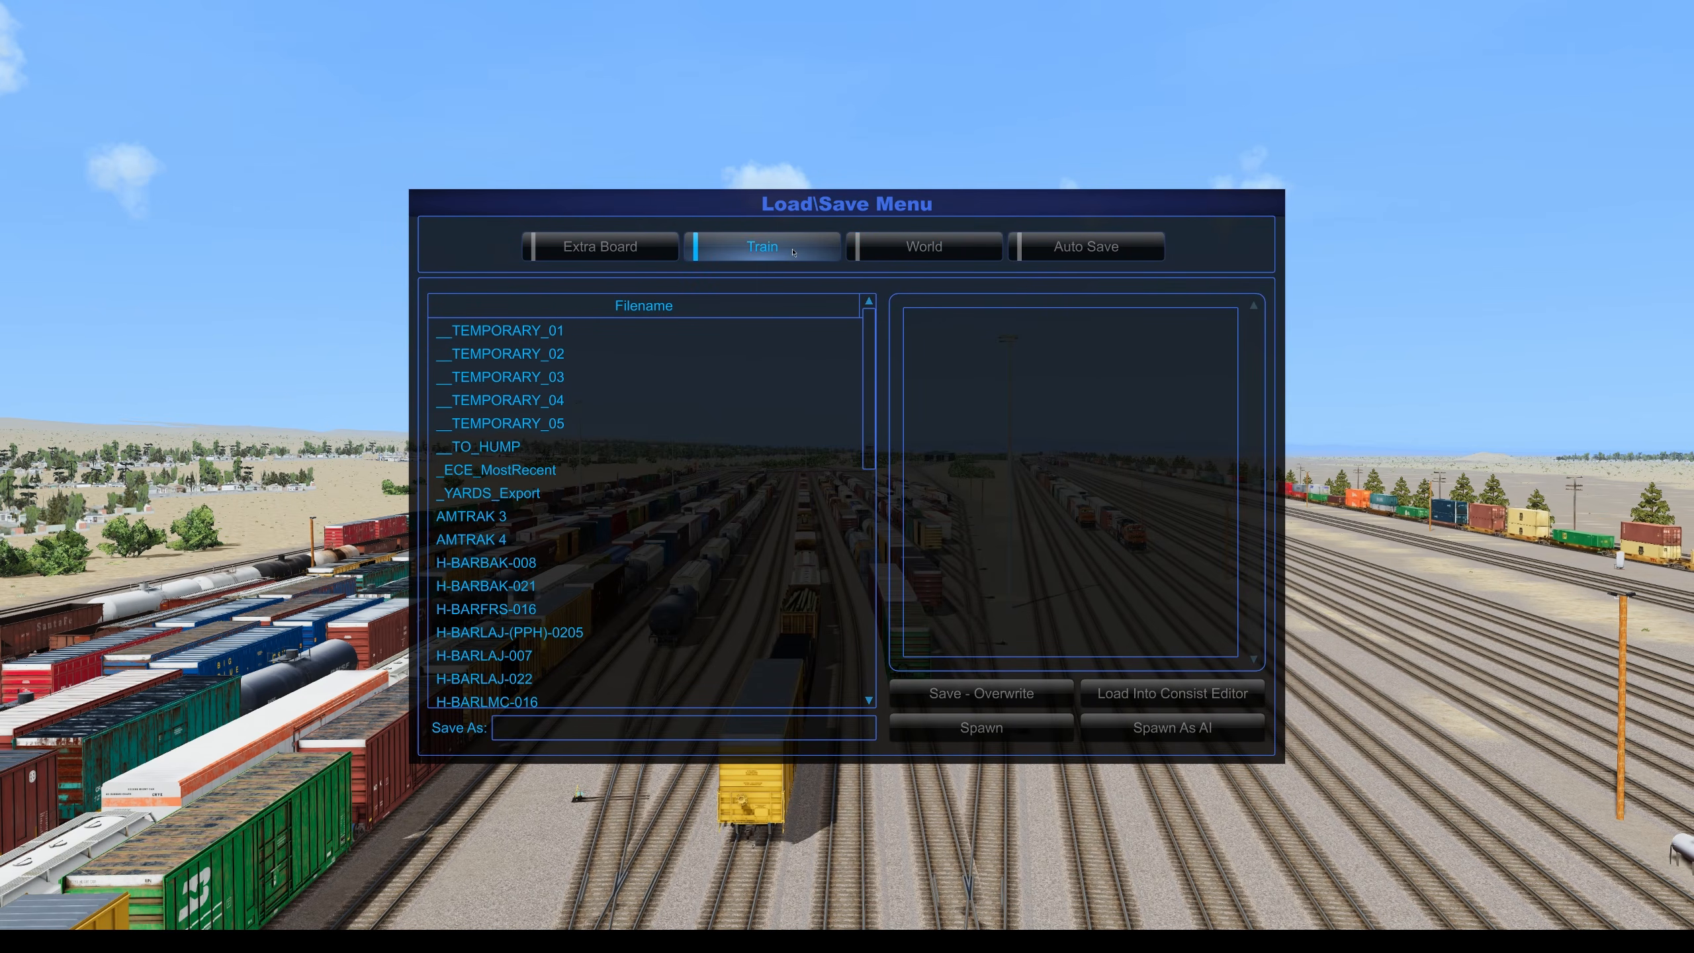
left_click(566, 501)
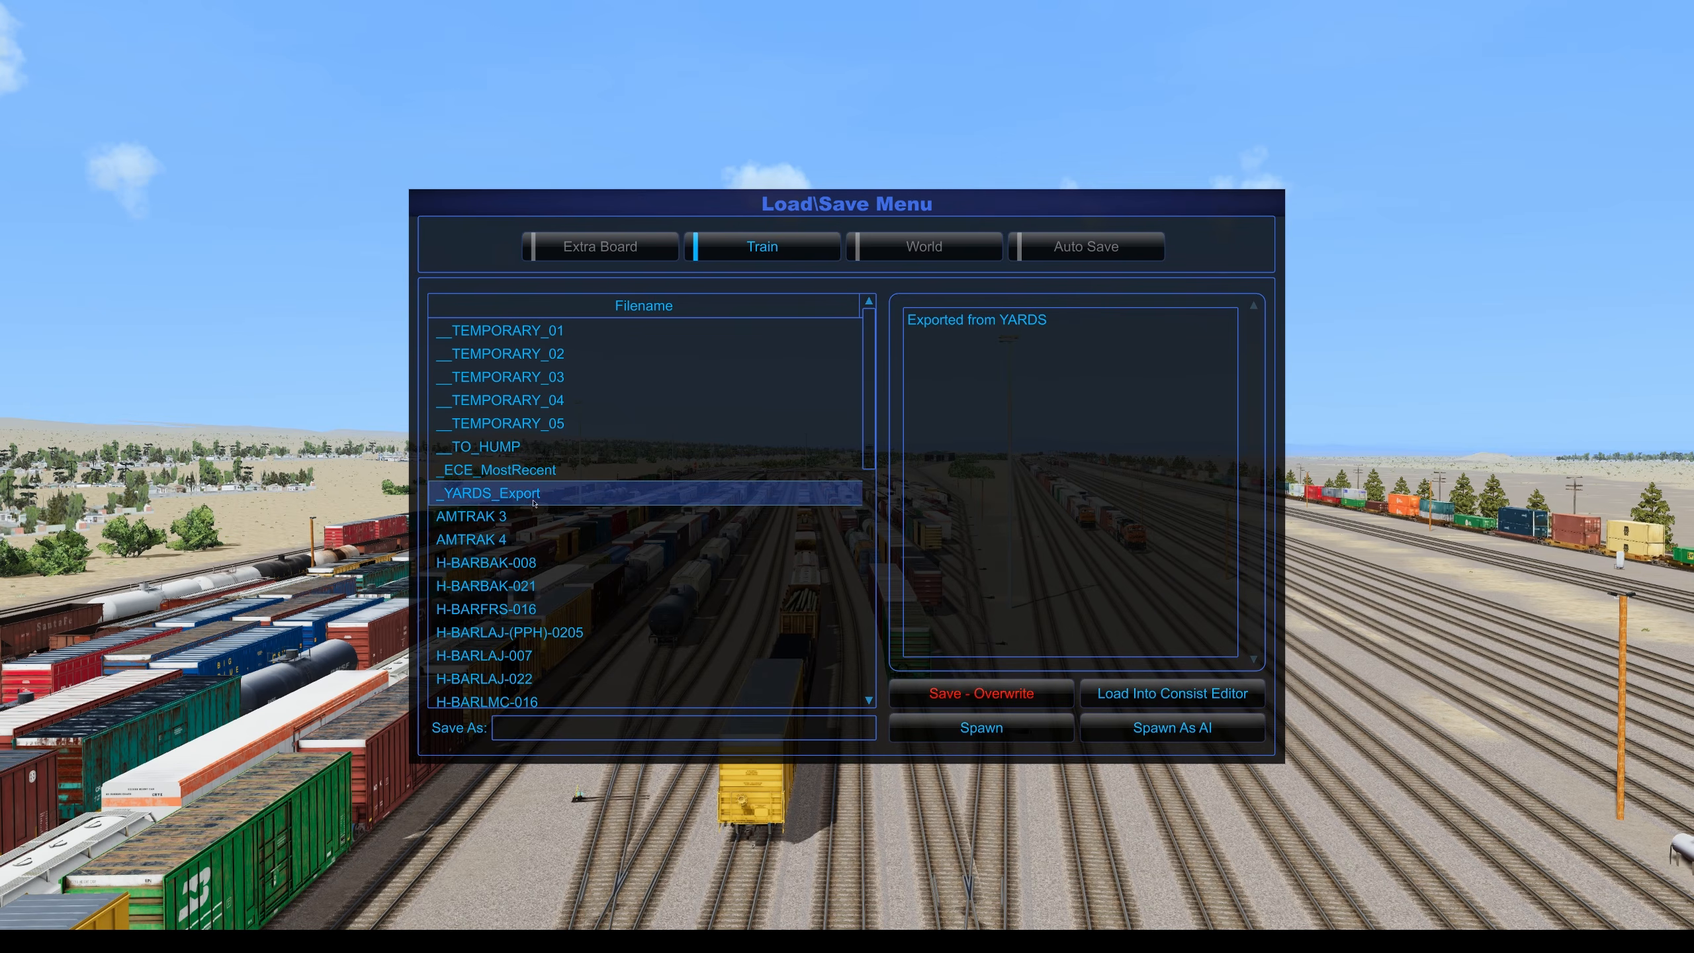
left_click(1120, 696)
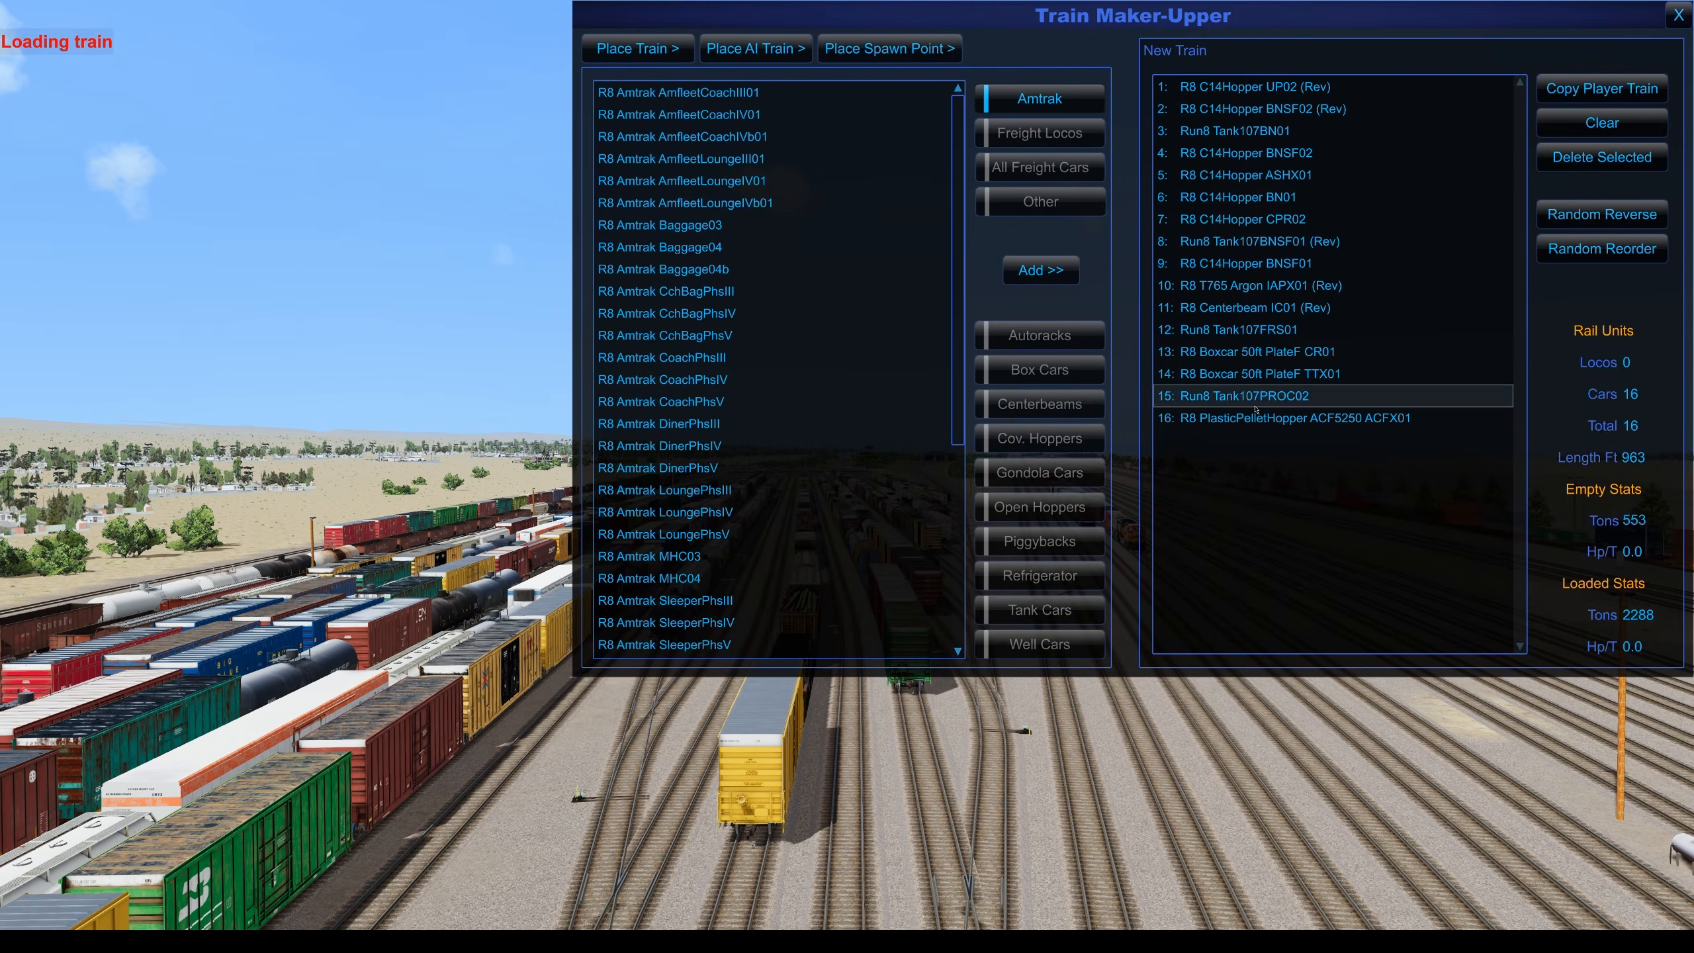
- Switch back to YARDS and examine the tag, class and scheduled train adjustment options for the R06 car at sequence 8, leaving them unedited
key("alt+Tab")
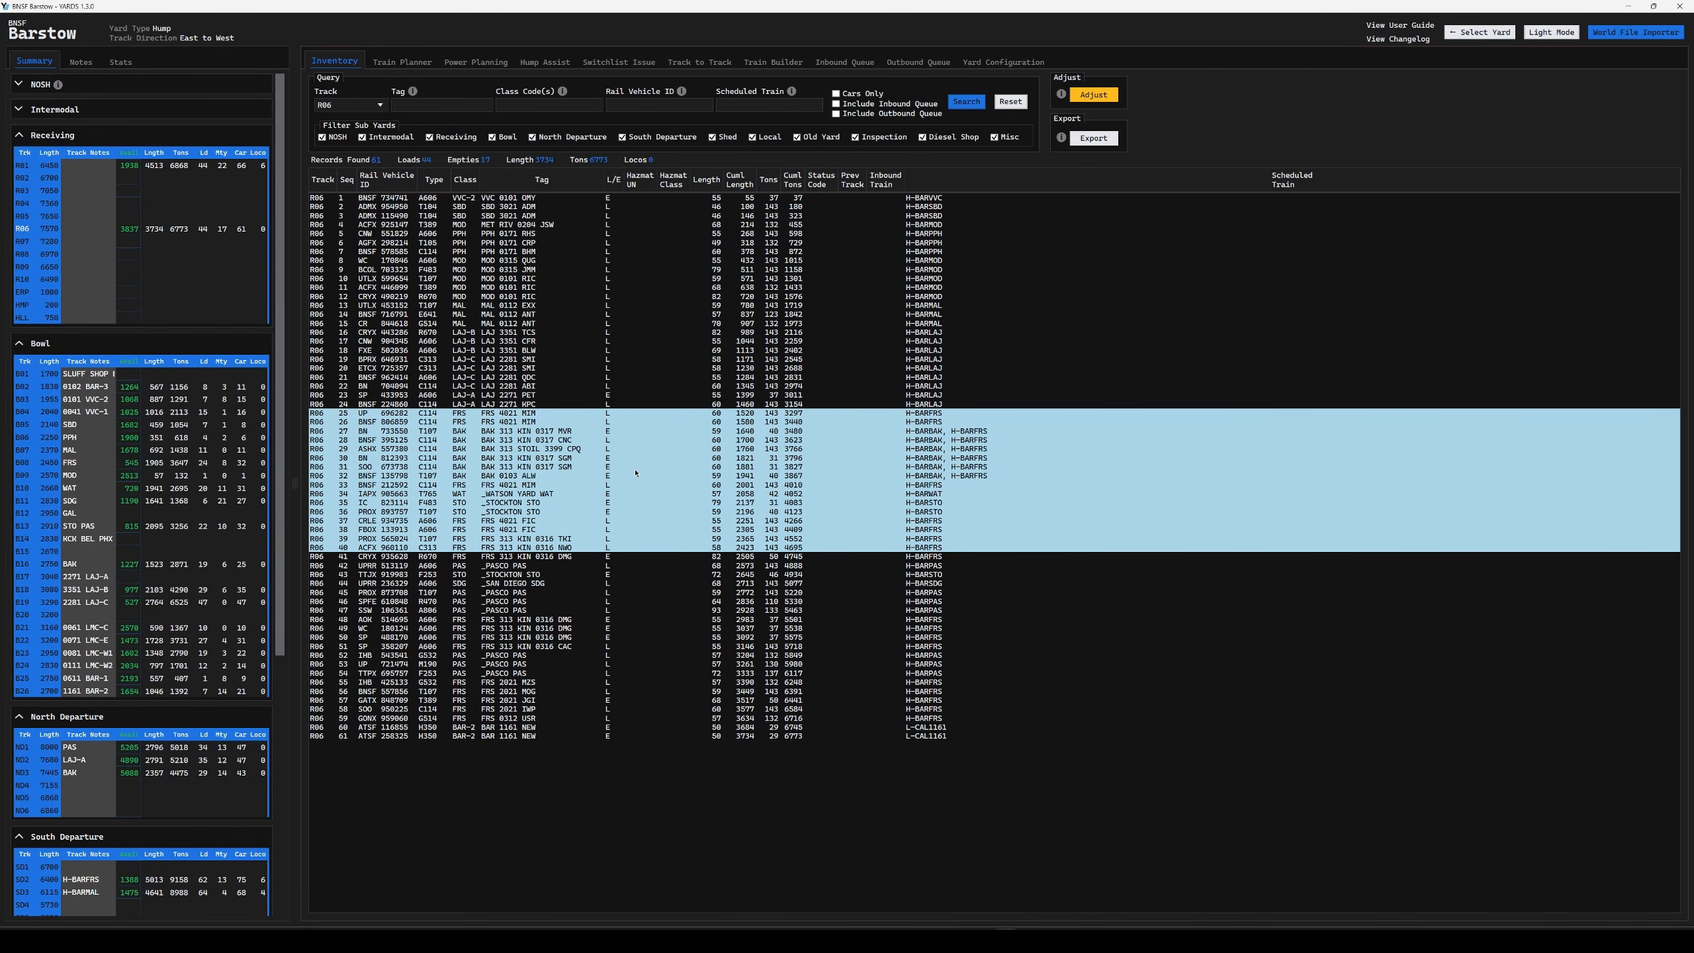
left_click(741, 260)
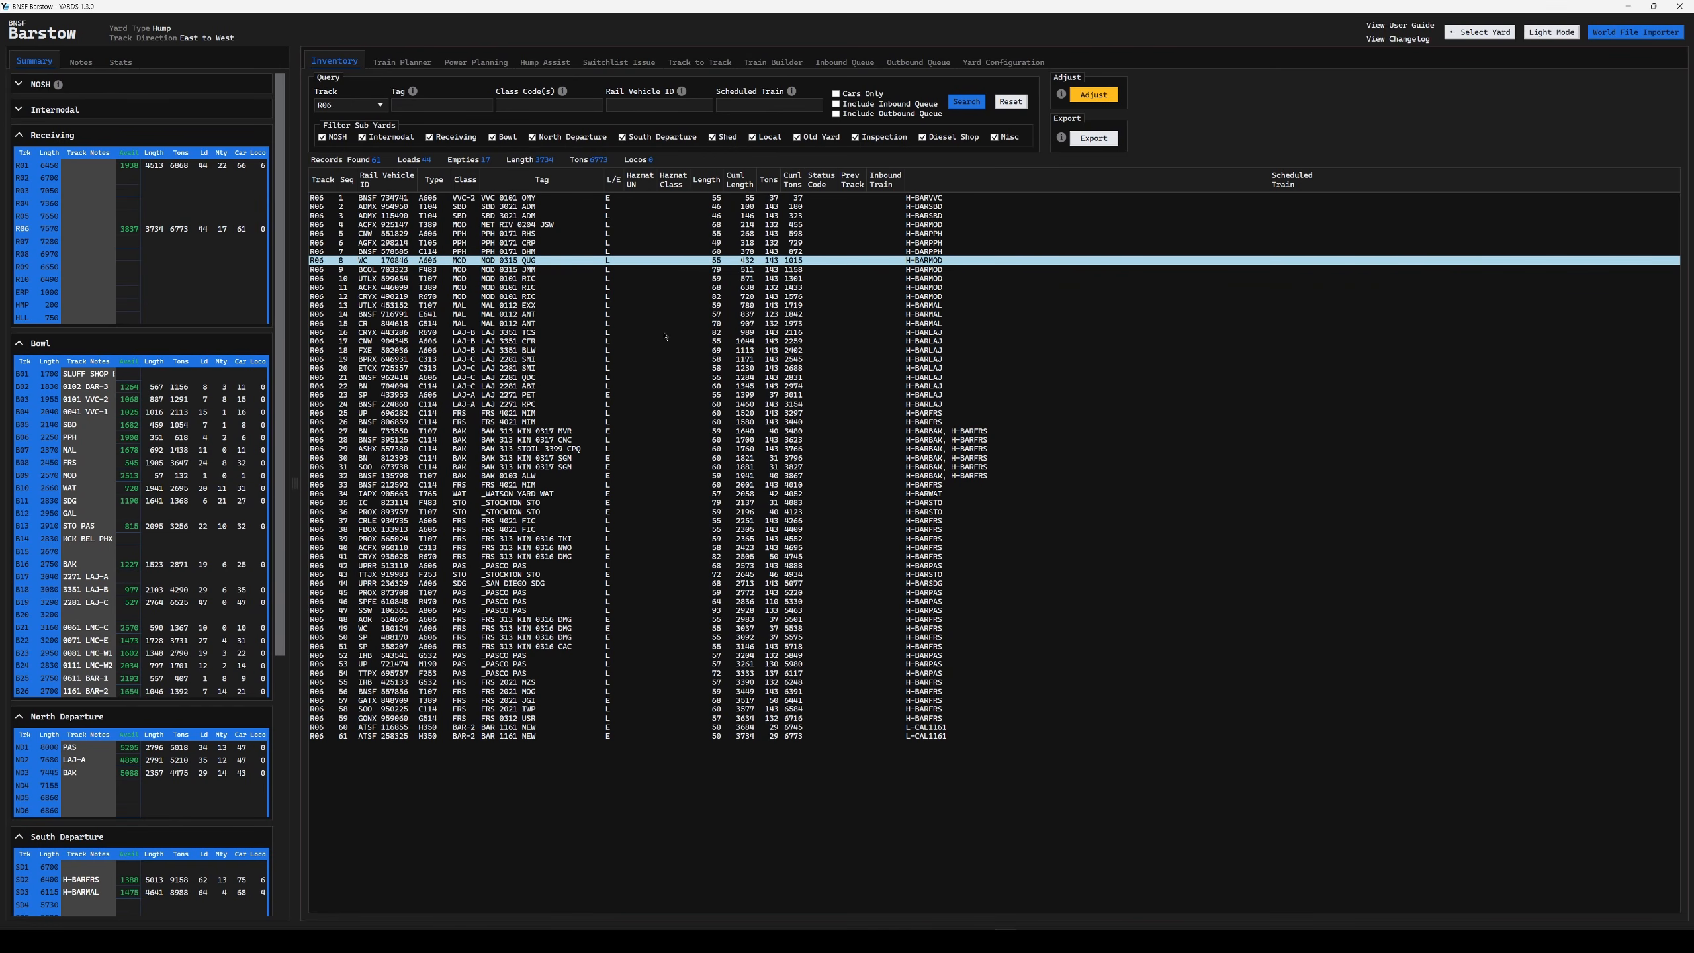
left_click(637, 208)
left_click(636, 198)
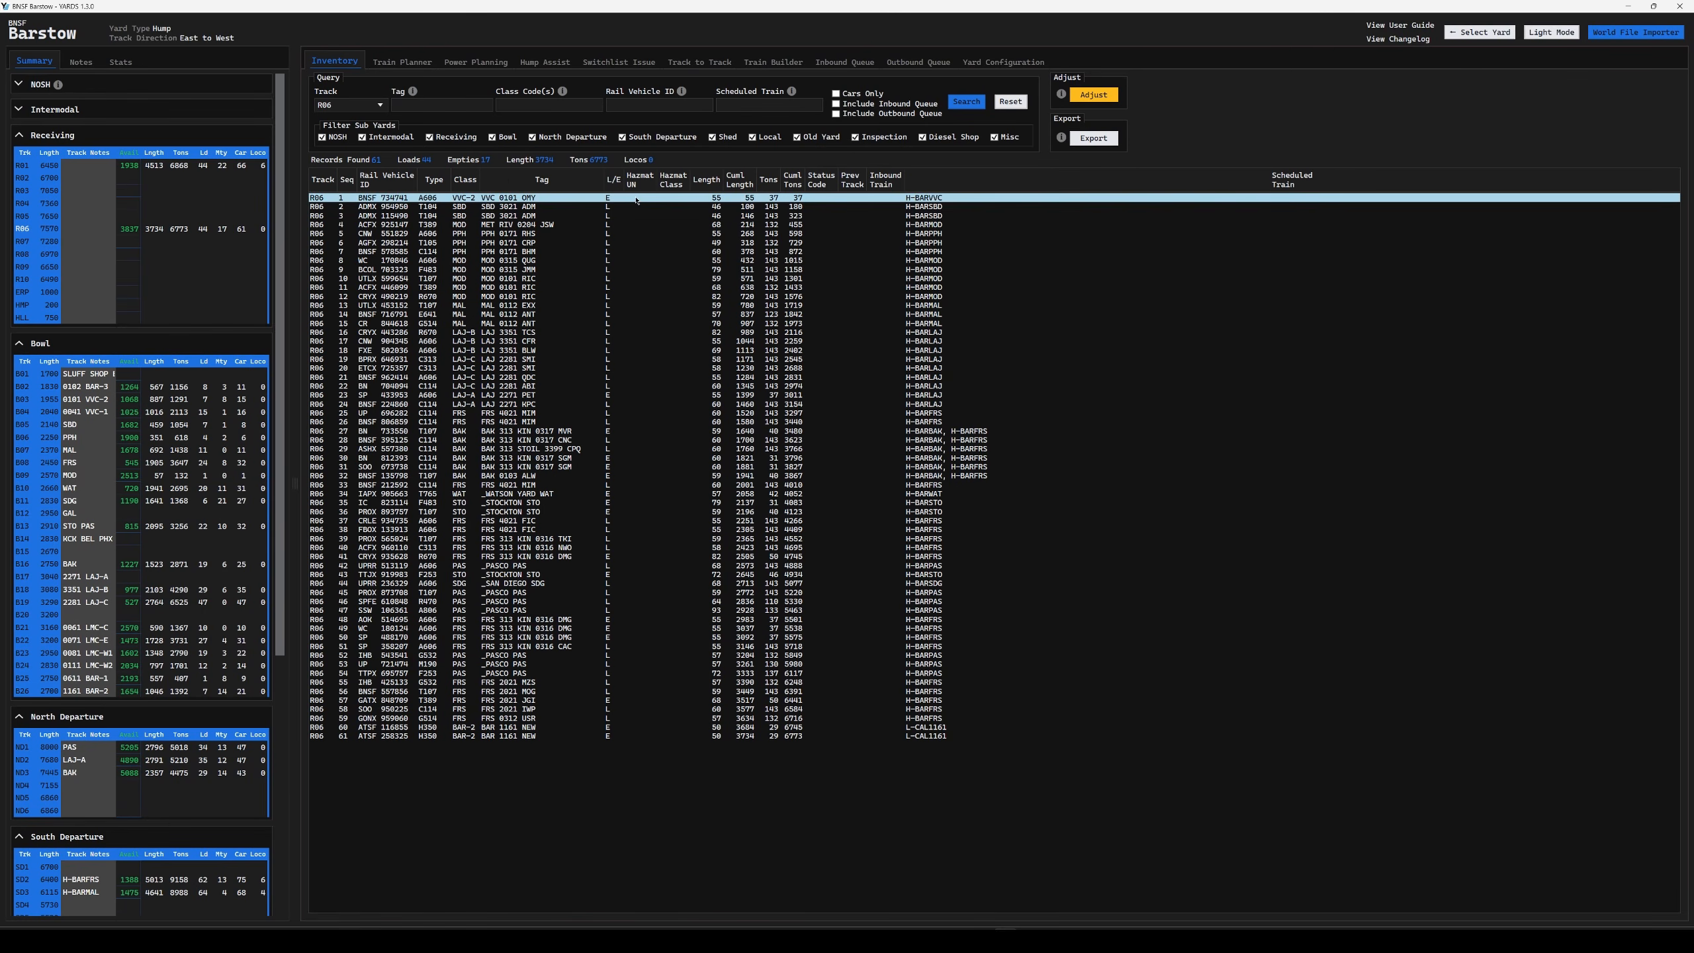
left_click(547, 395)
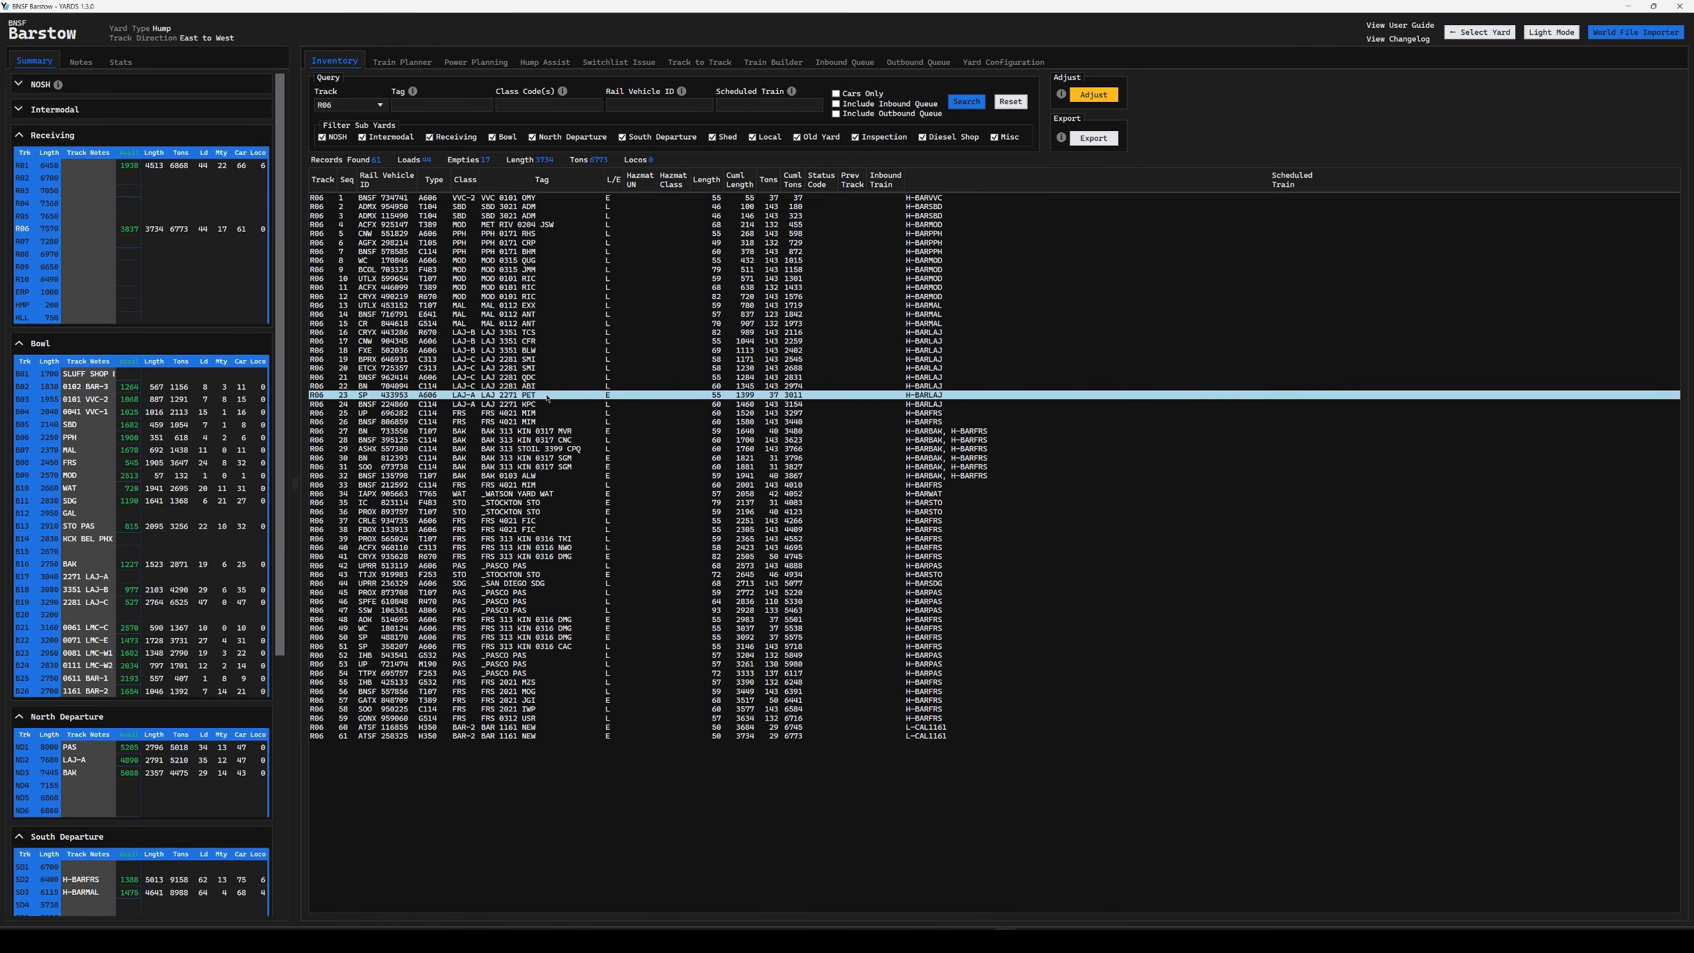
left_click(541, 261)
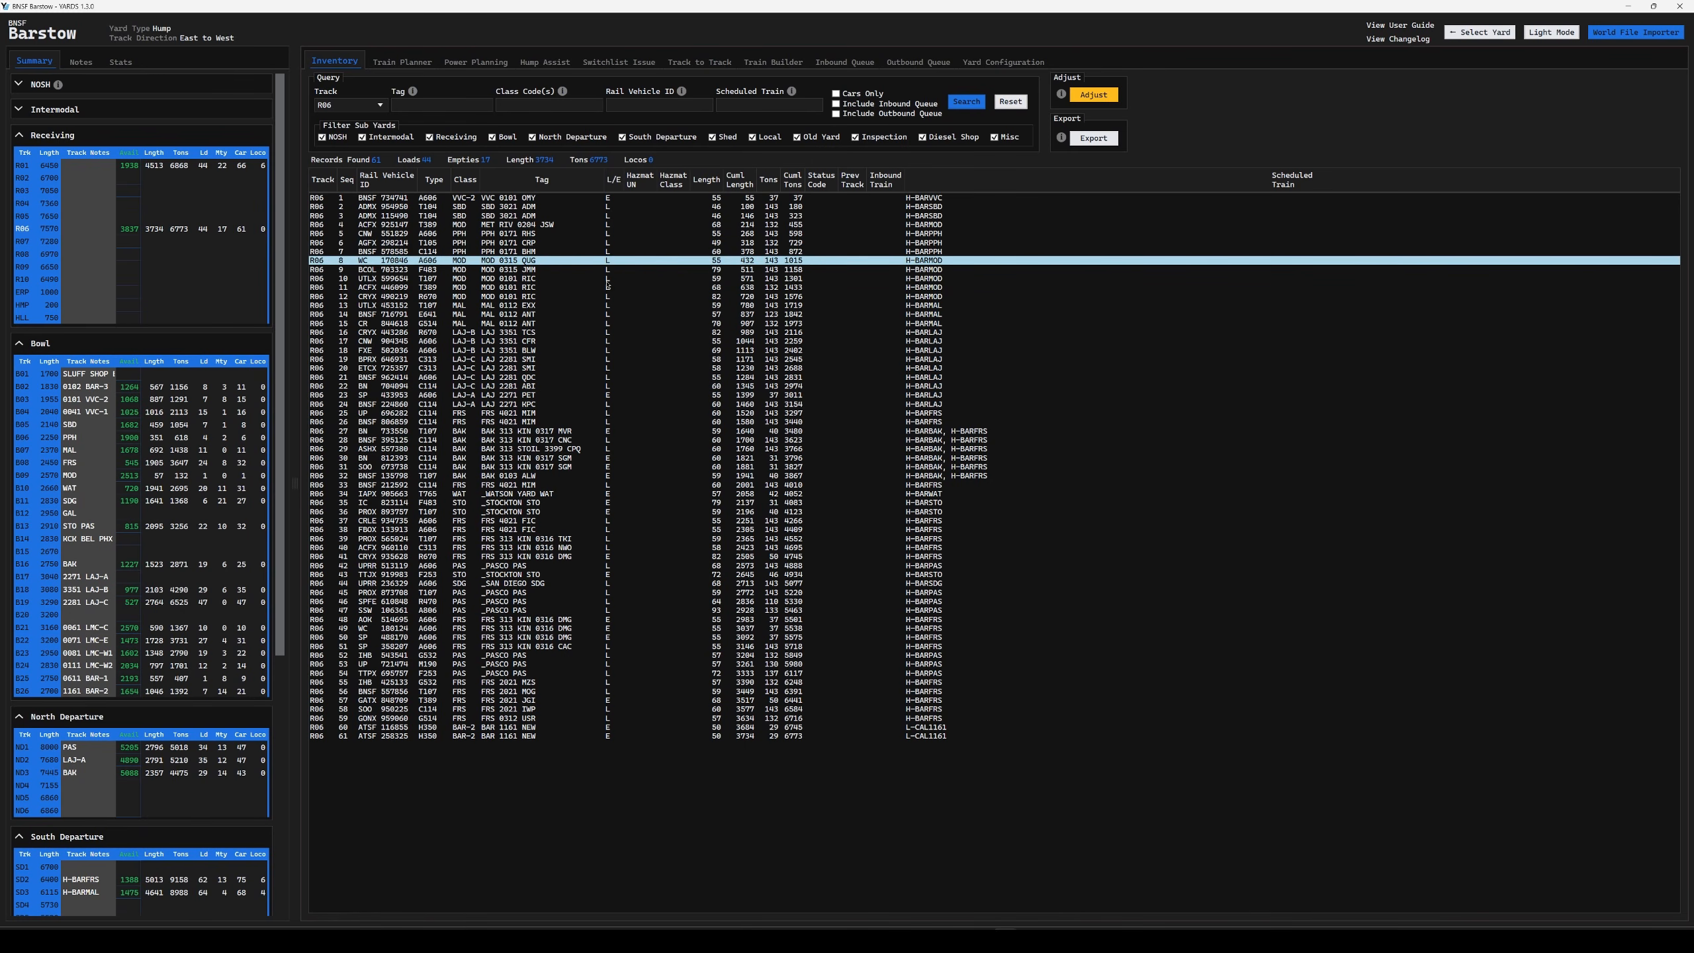
left_click(1094, 95)
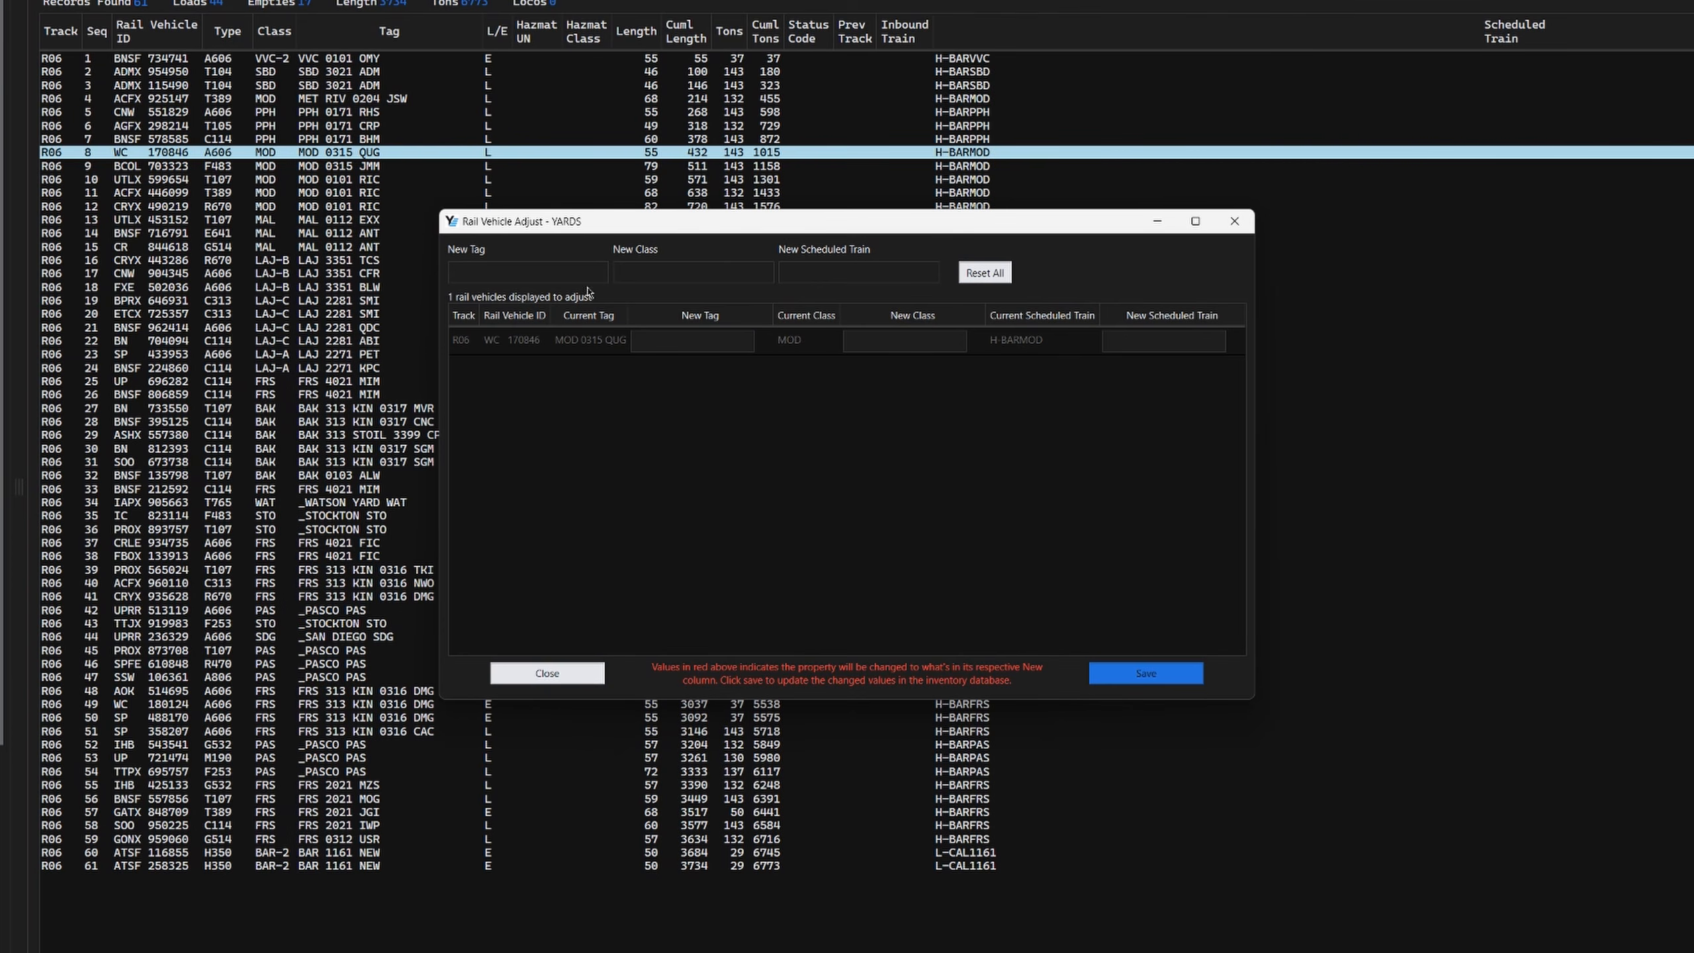
left_click(669, 274)
left_click(863, 267)
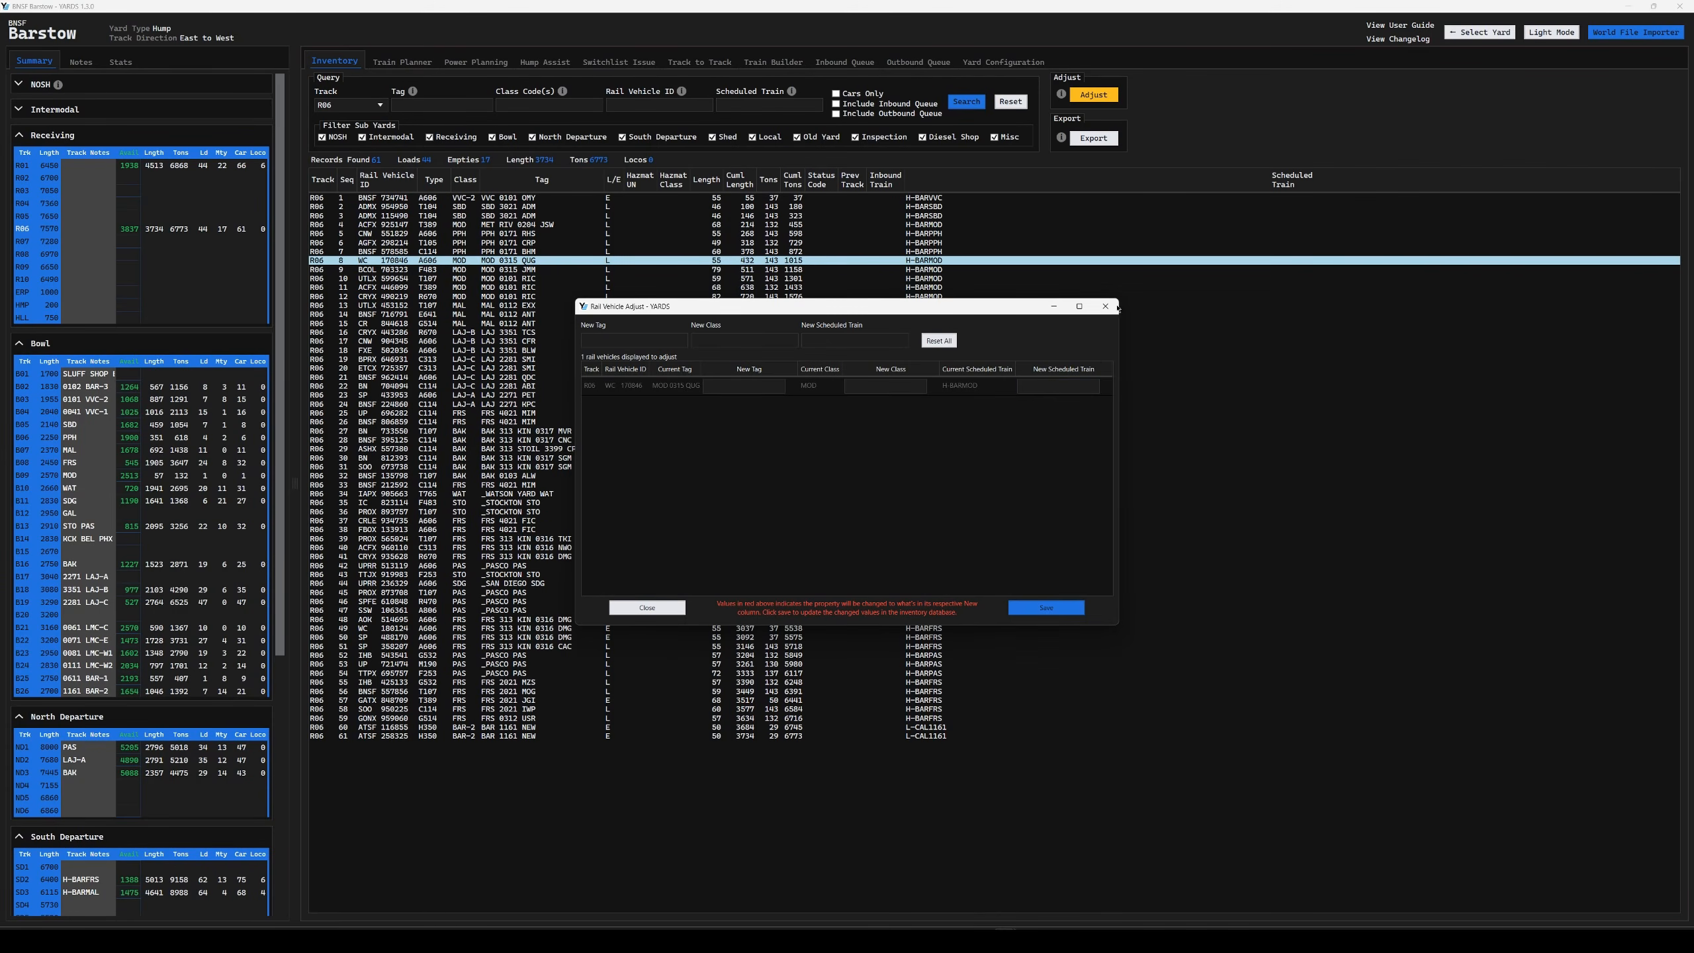
left_click(1107, 307)
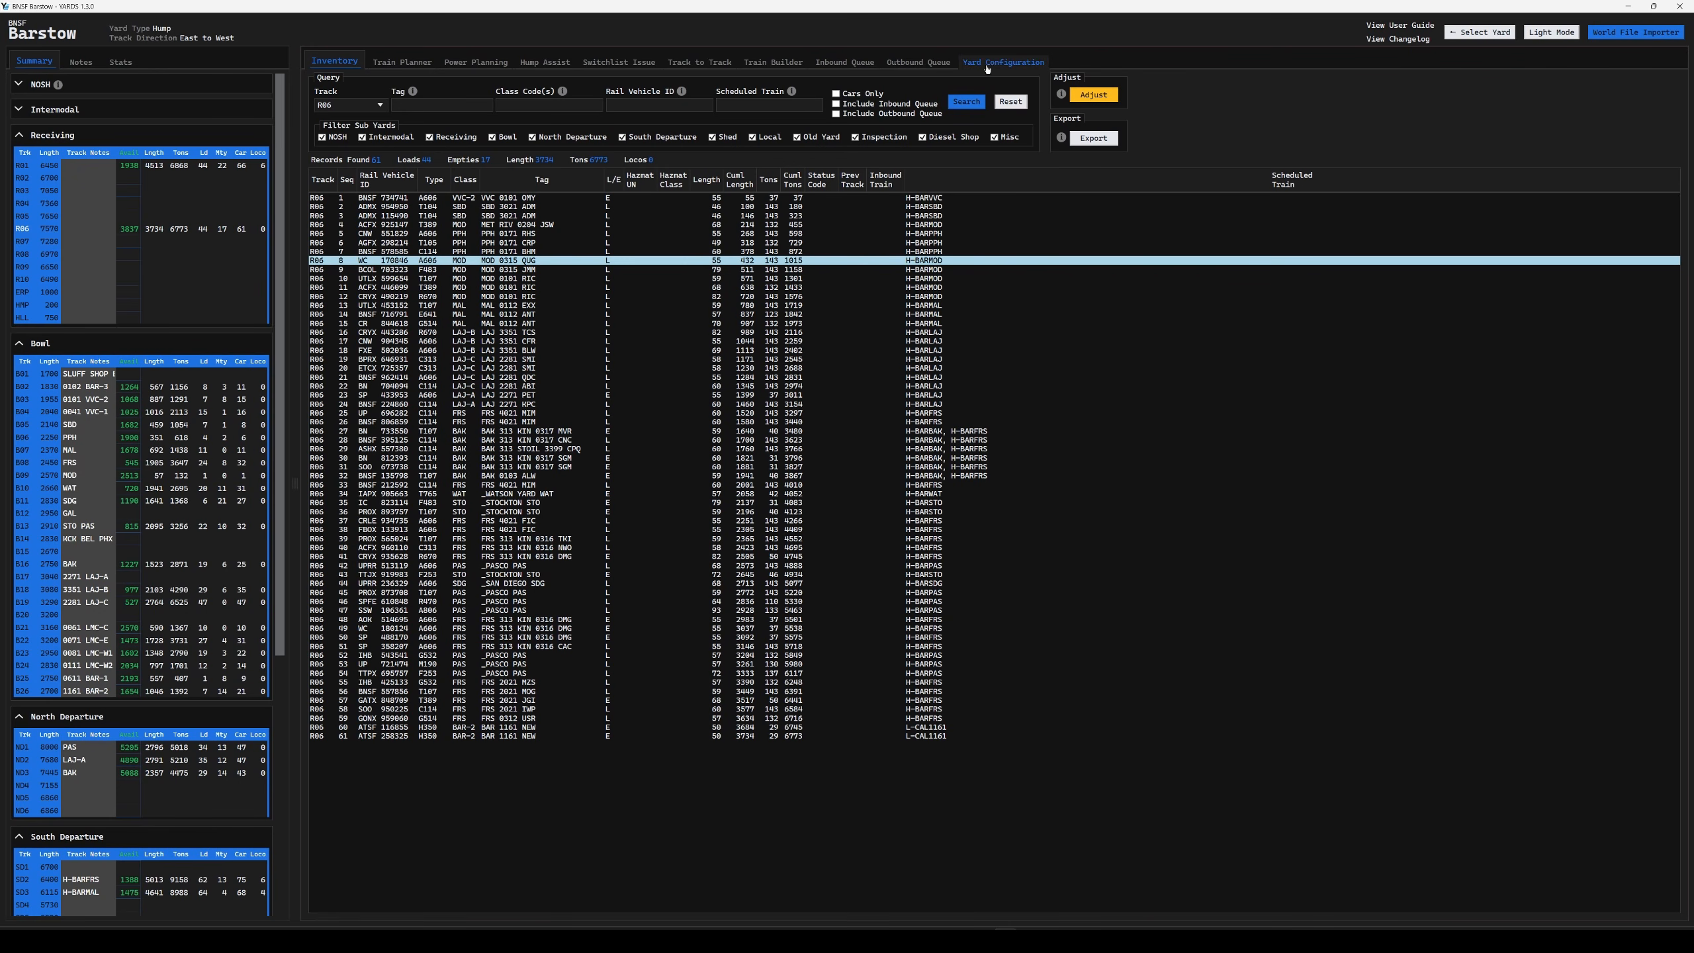
- Open the yard configuration and examine the train profiles H-BARLMC and H-BARPAS
left_click(992, 66)
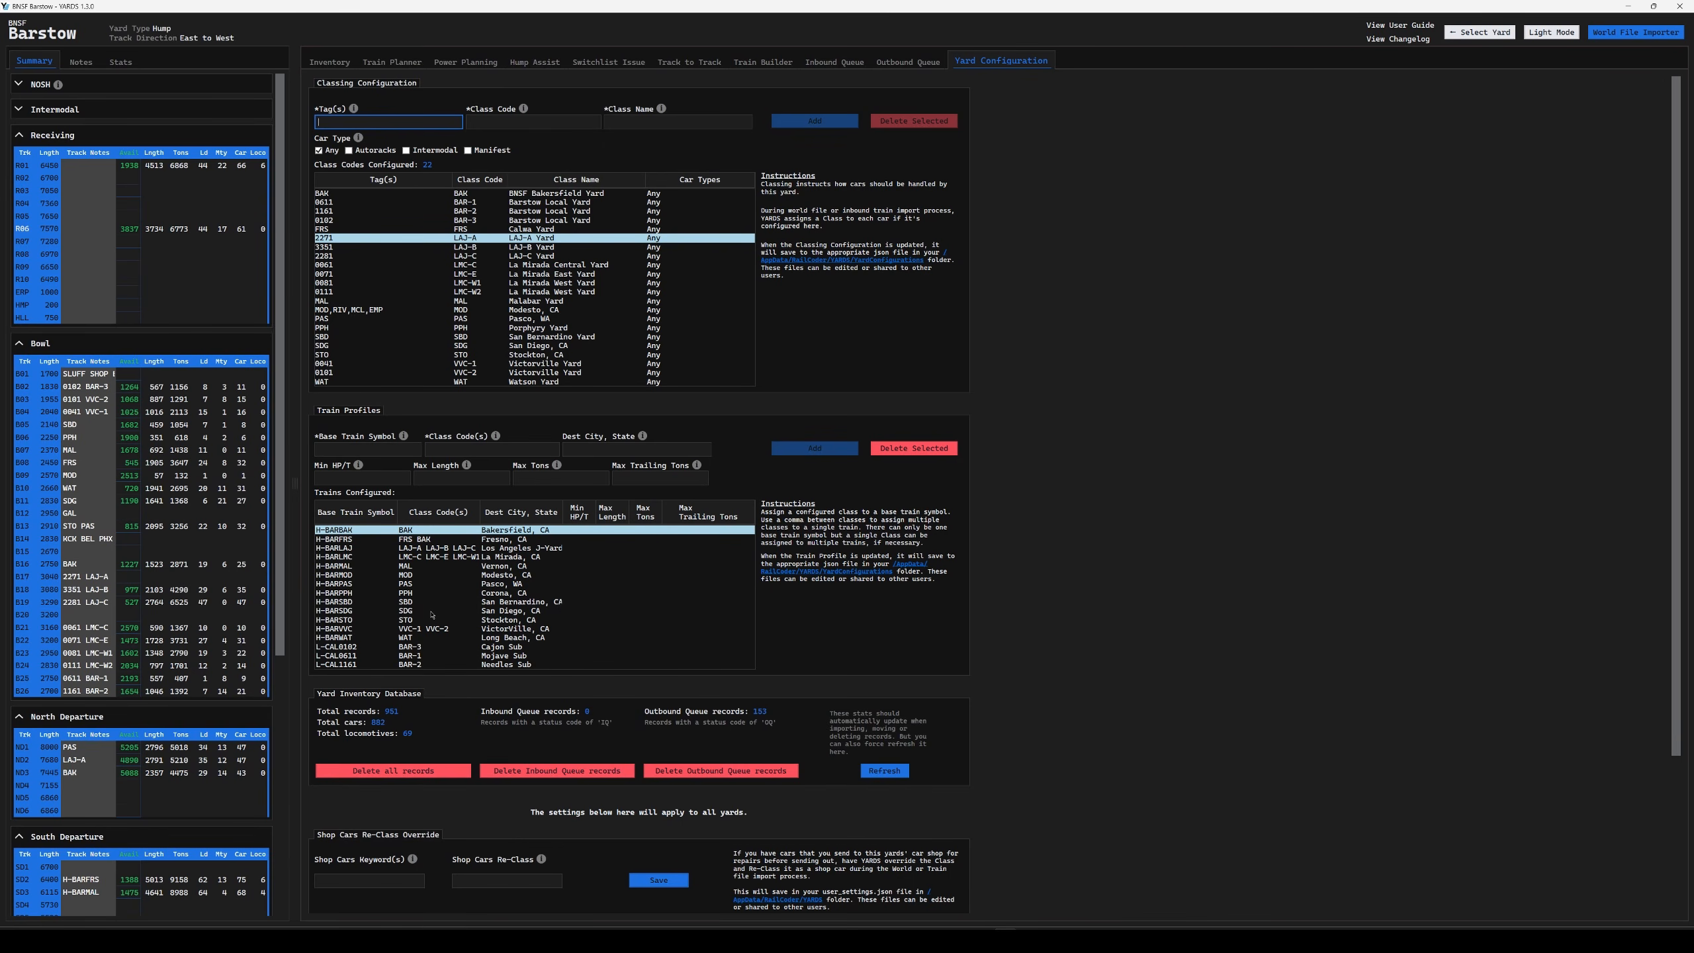
left_click(351, 555)
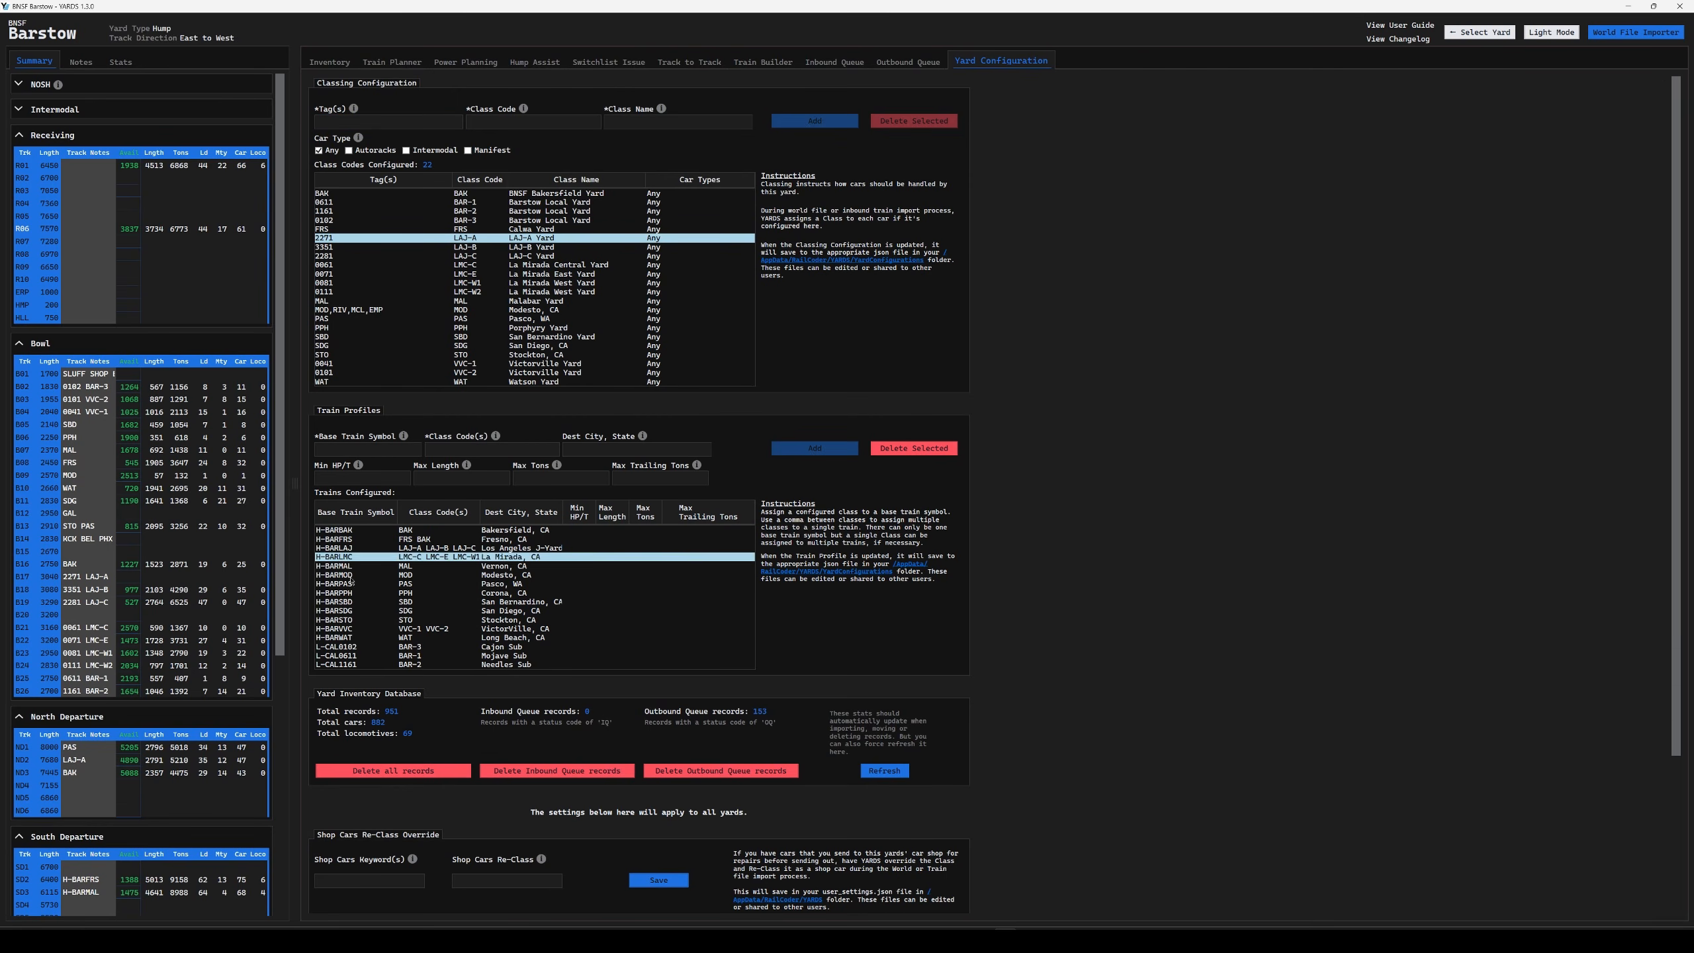
left_click(412, 587)
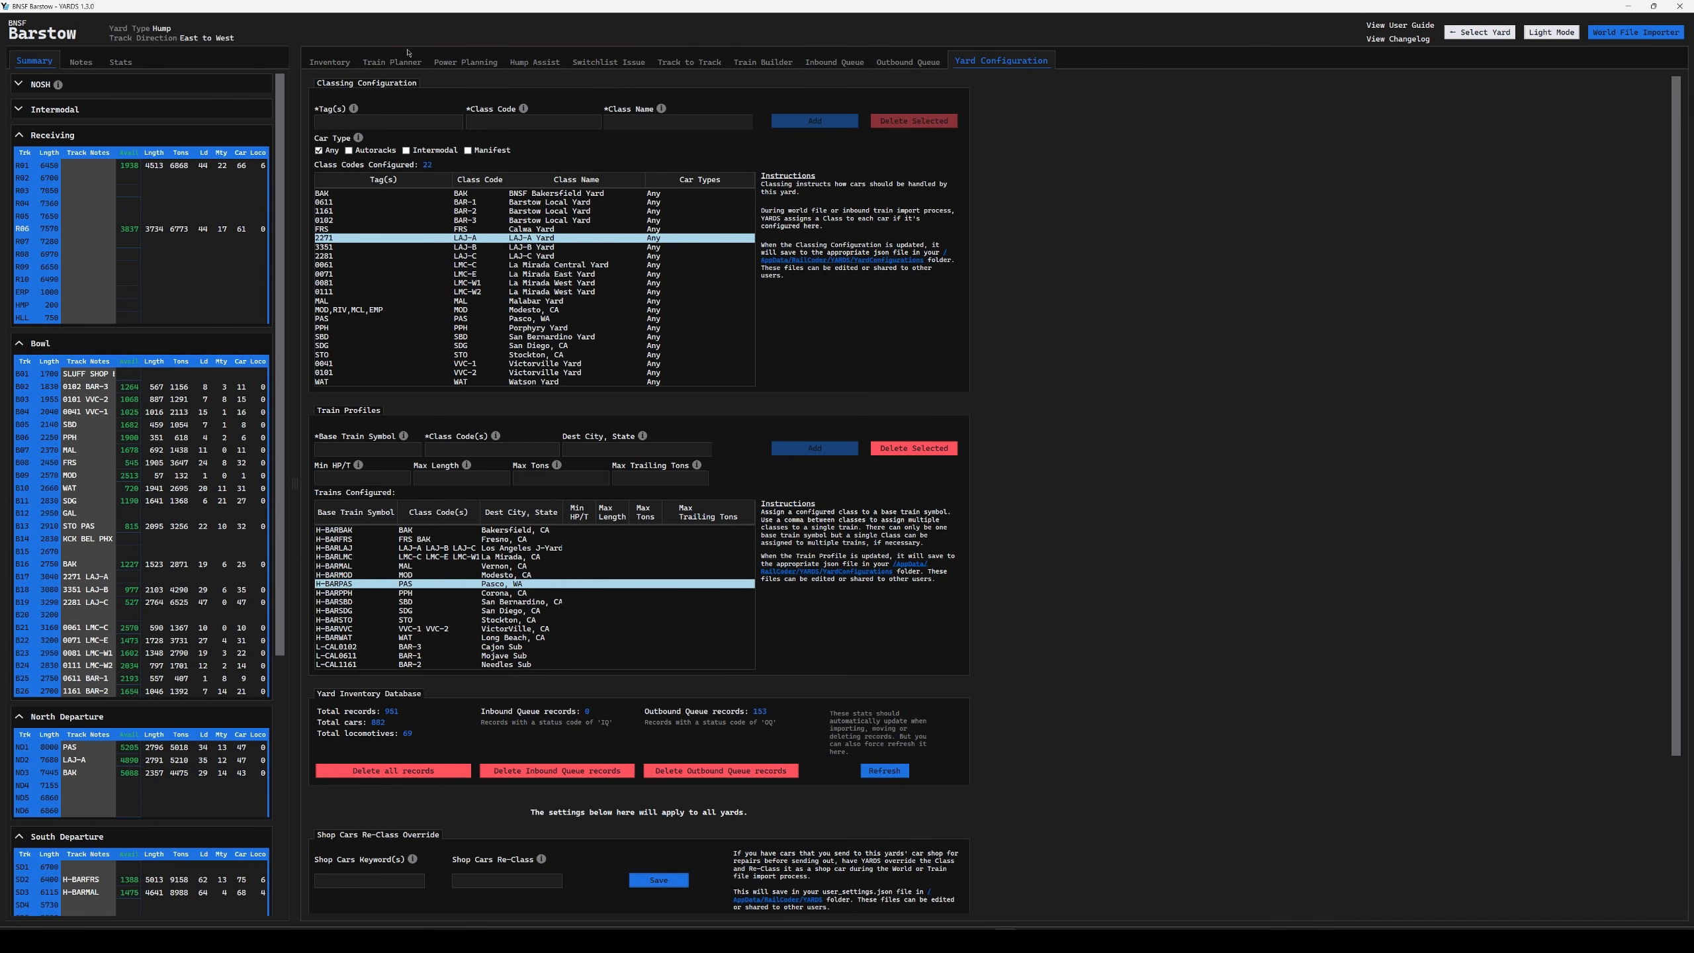
- Return to the R06 inventory and examine the scheduled trains of the cars at sequences 19 and 40
left_click(327, 65)
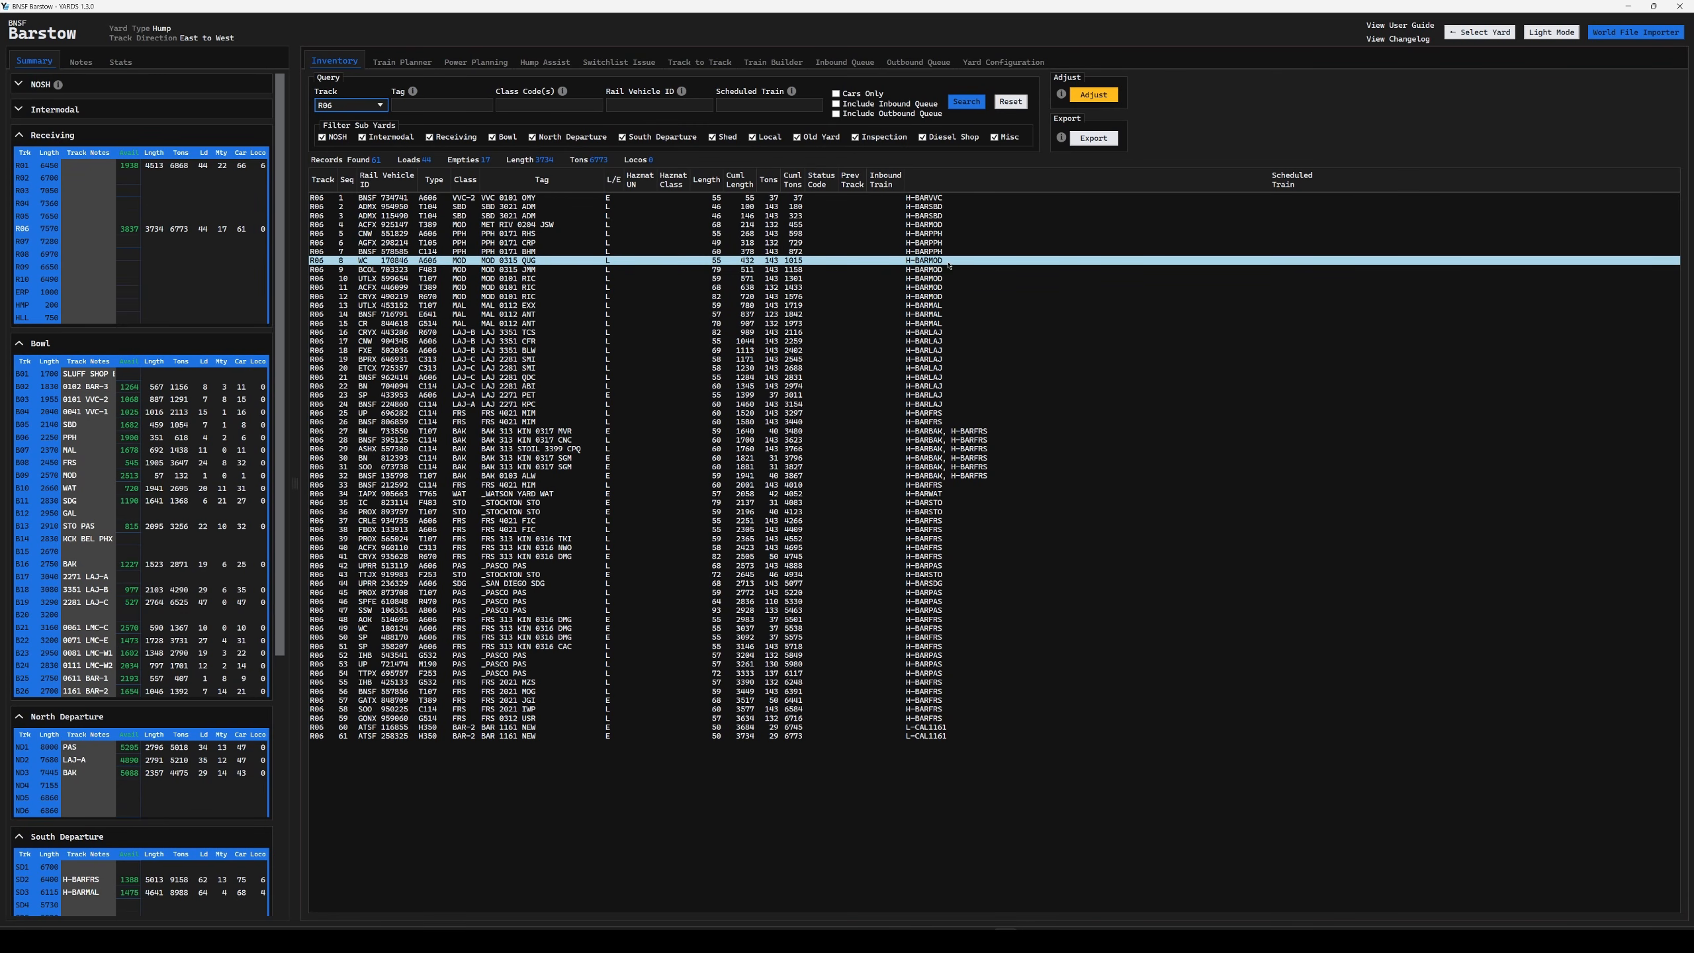
left_click(945, 361)
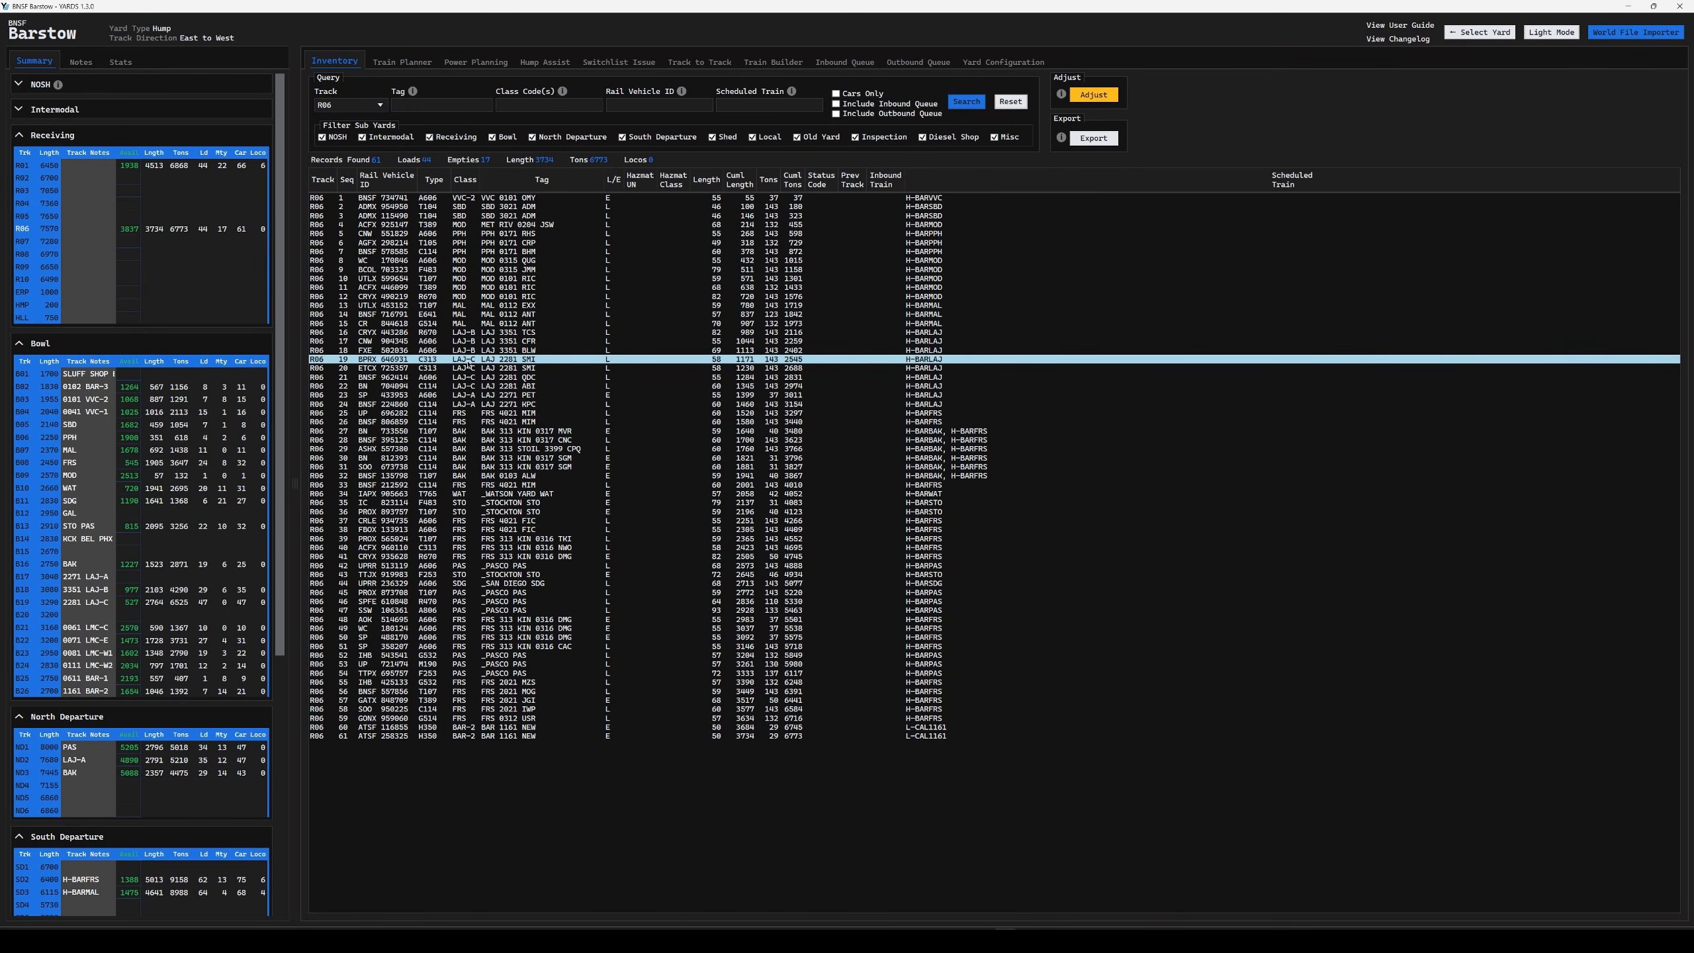
left_click(955, 549)
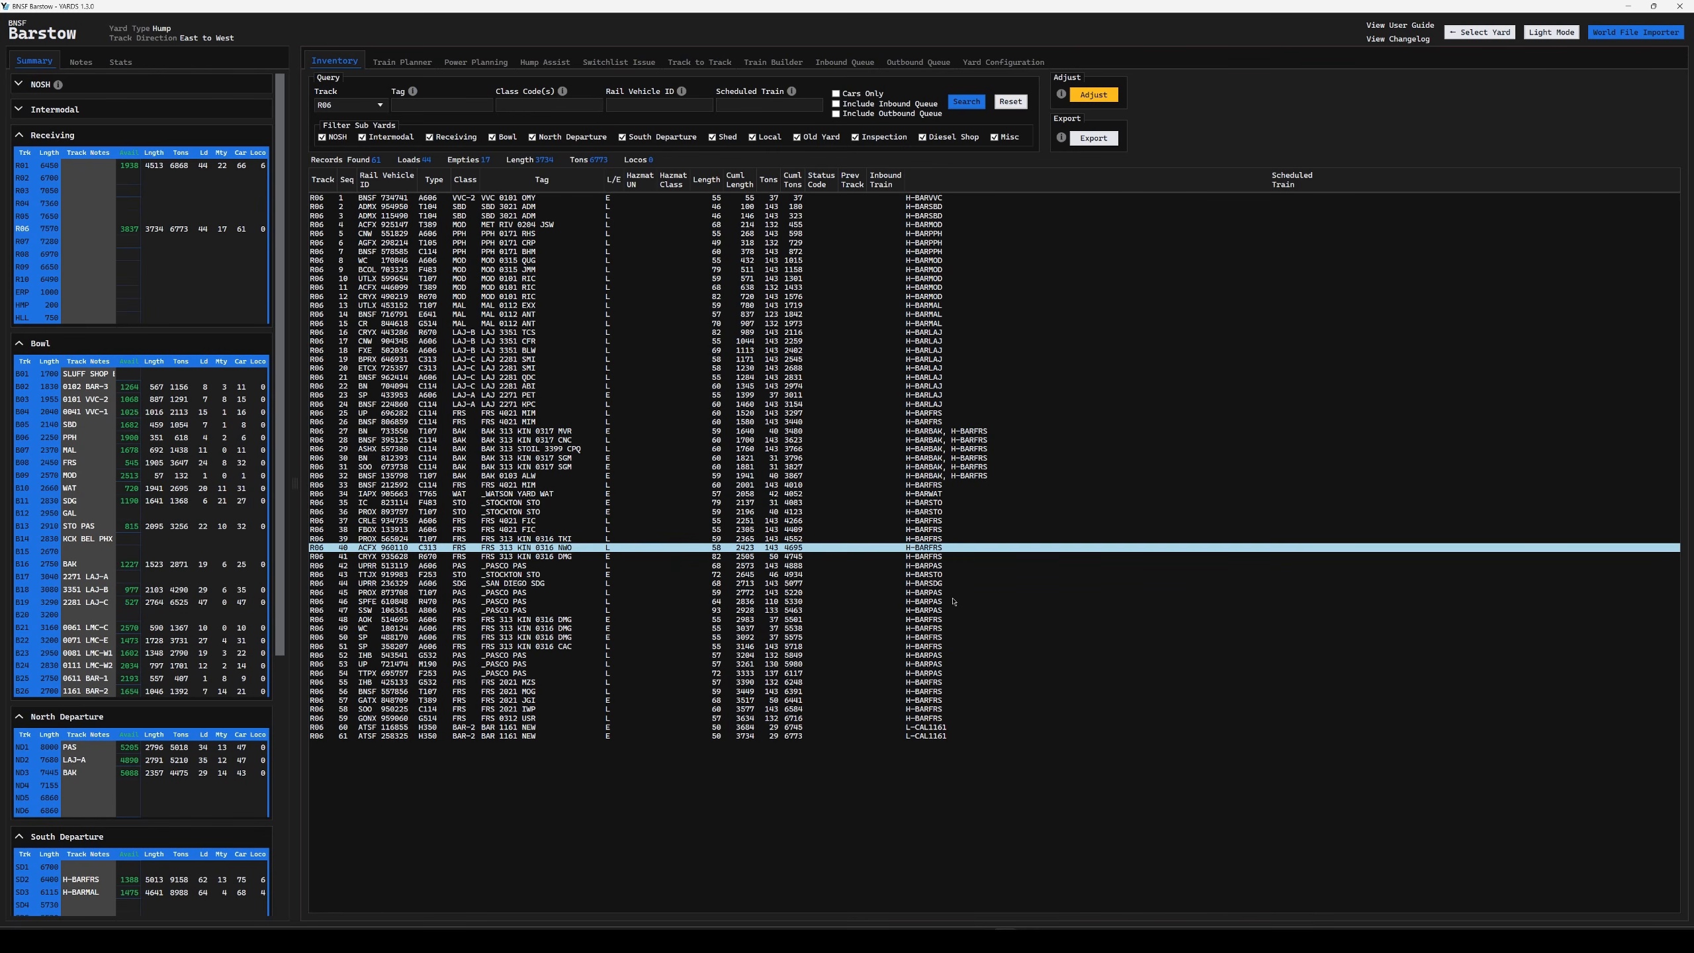
- Look over the Tag and Class Code(s) query filters and reset the inventory query
left_click(436, 104)
left_click(534, 104)
left_click(1013, 104)
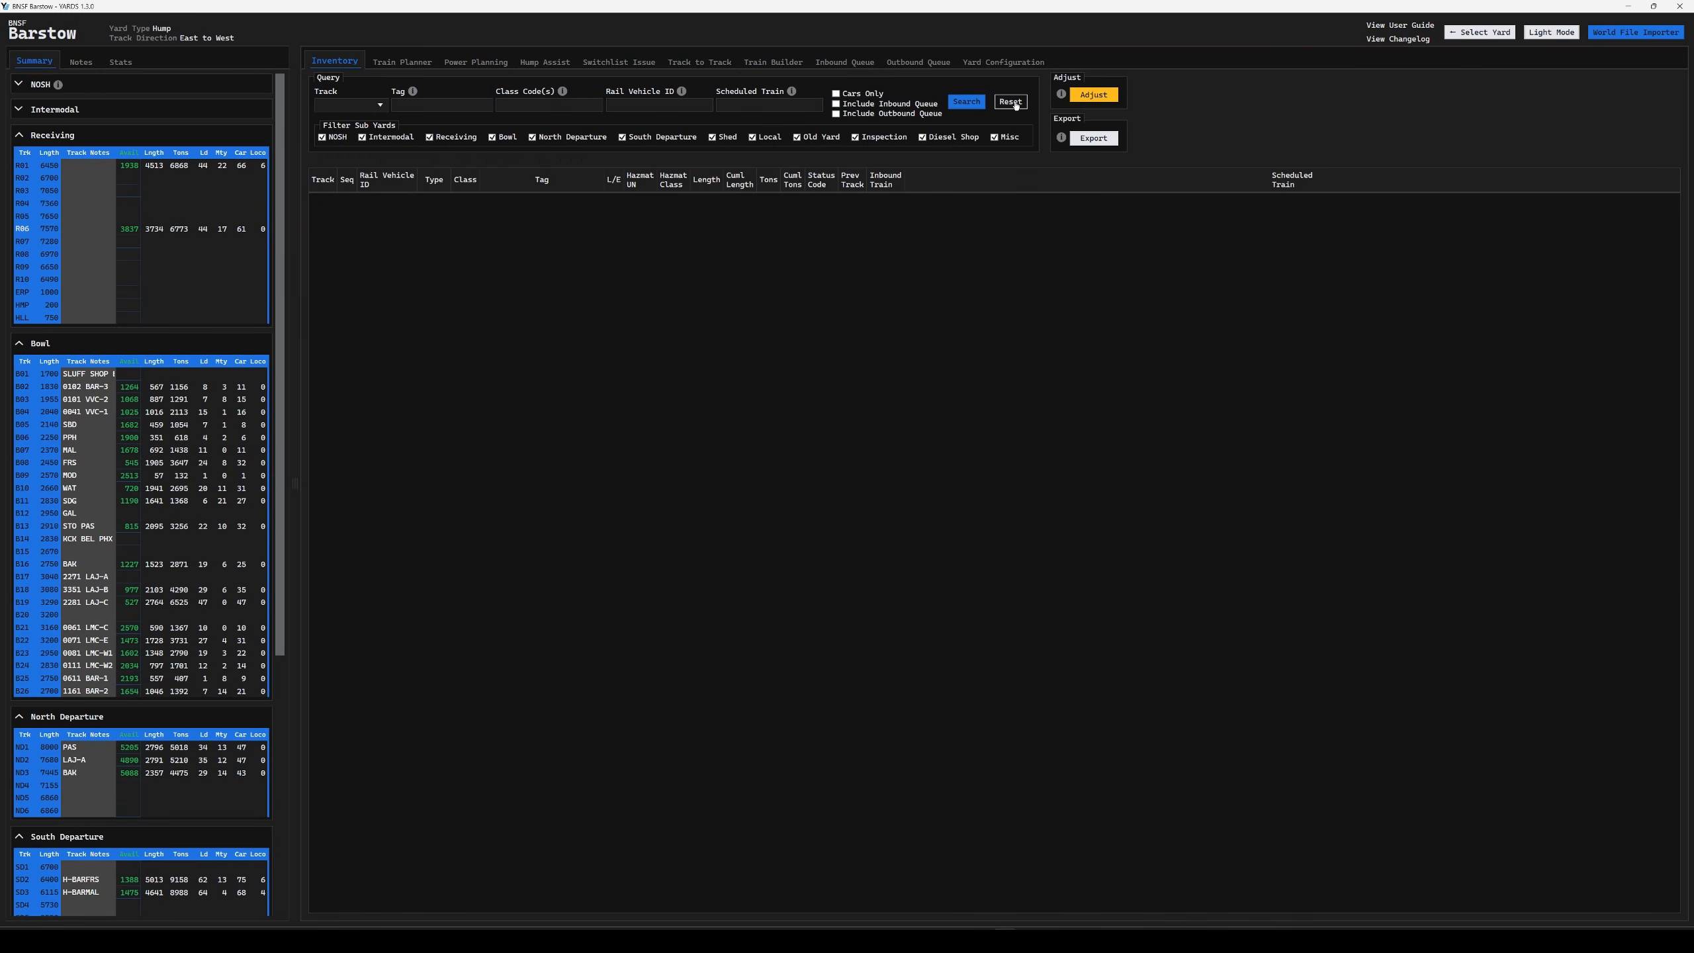
- Open Hump Assist and enable the Hump File Watcher with the Depot+ Barstow Hump configuration
left_click(371, 105)
left_click(564, 63)
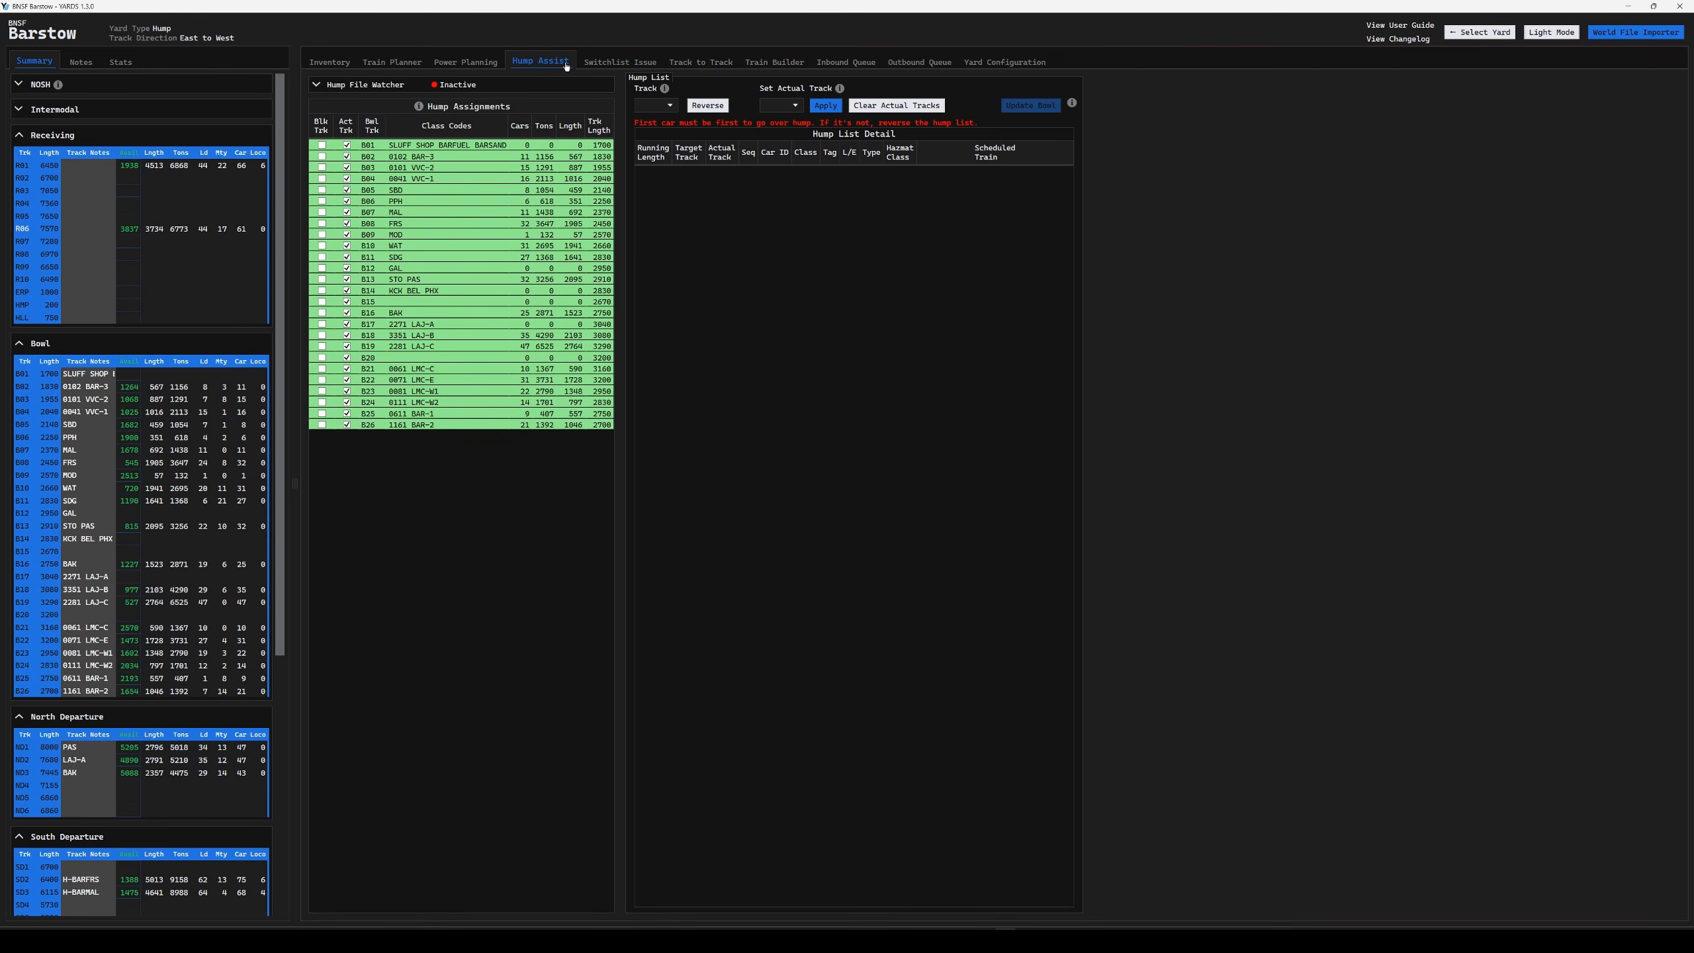
left_click(322, 89)
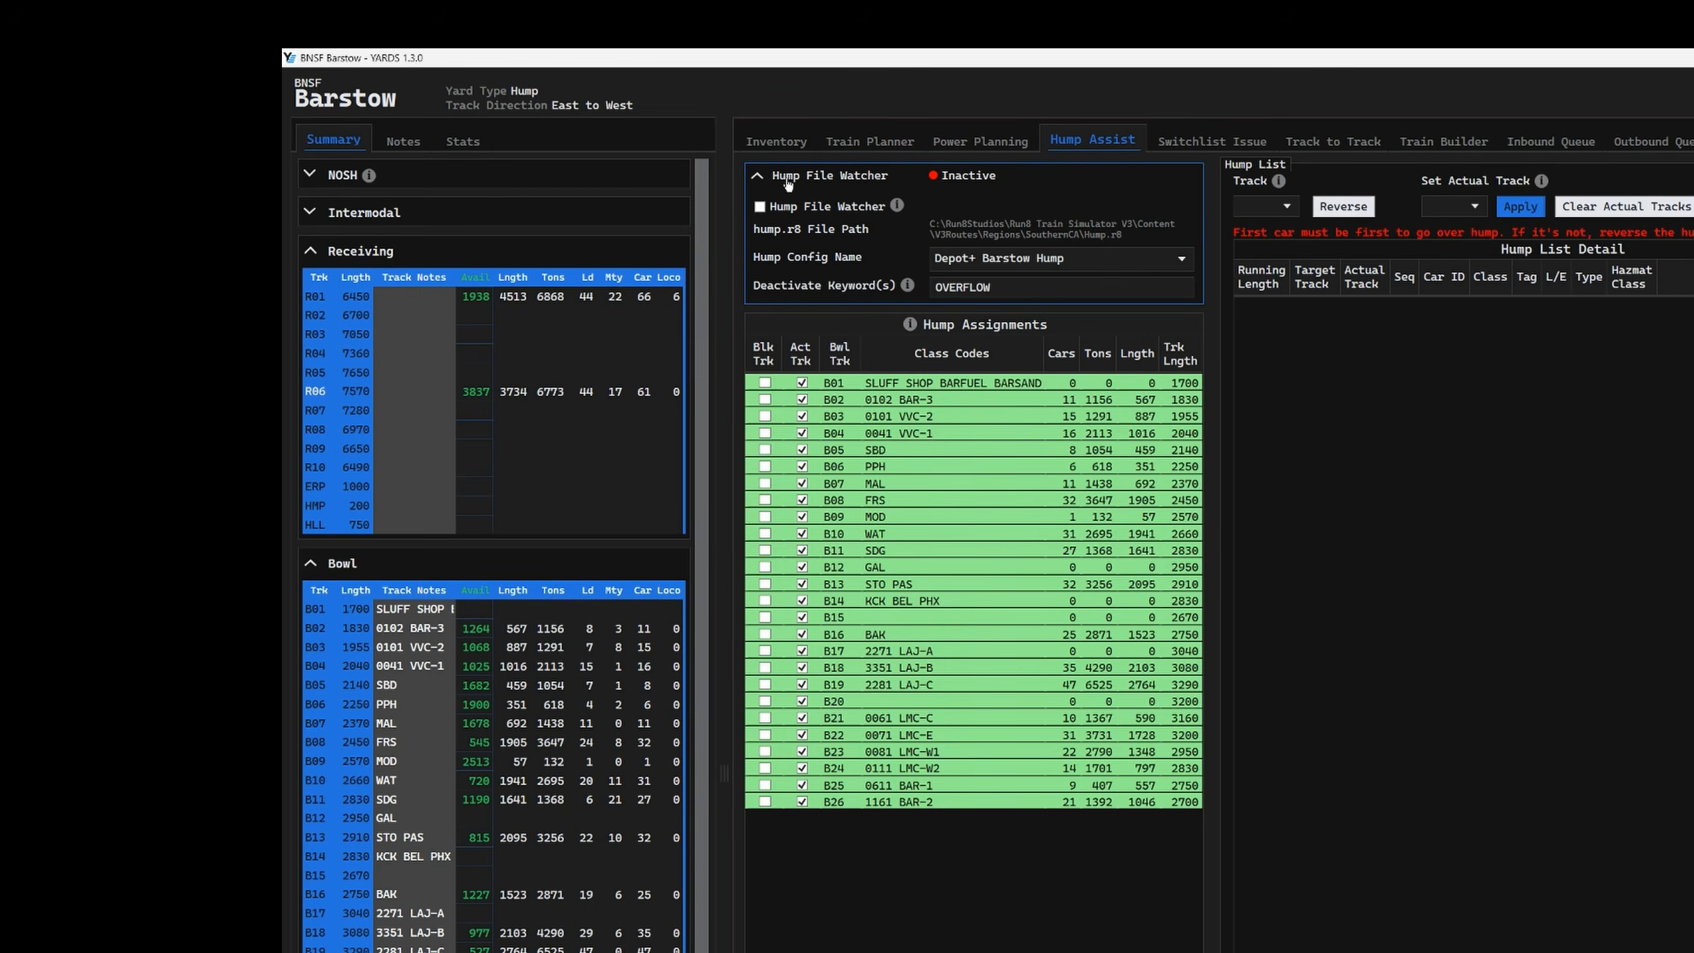
left_click(797, 177)
left_click(799, 180)
left_click(787, 208)
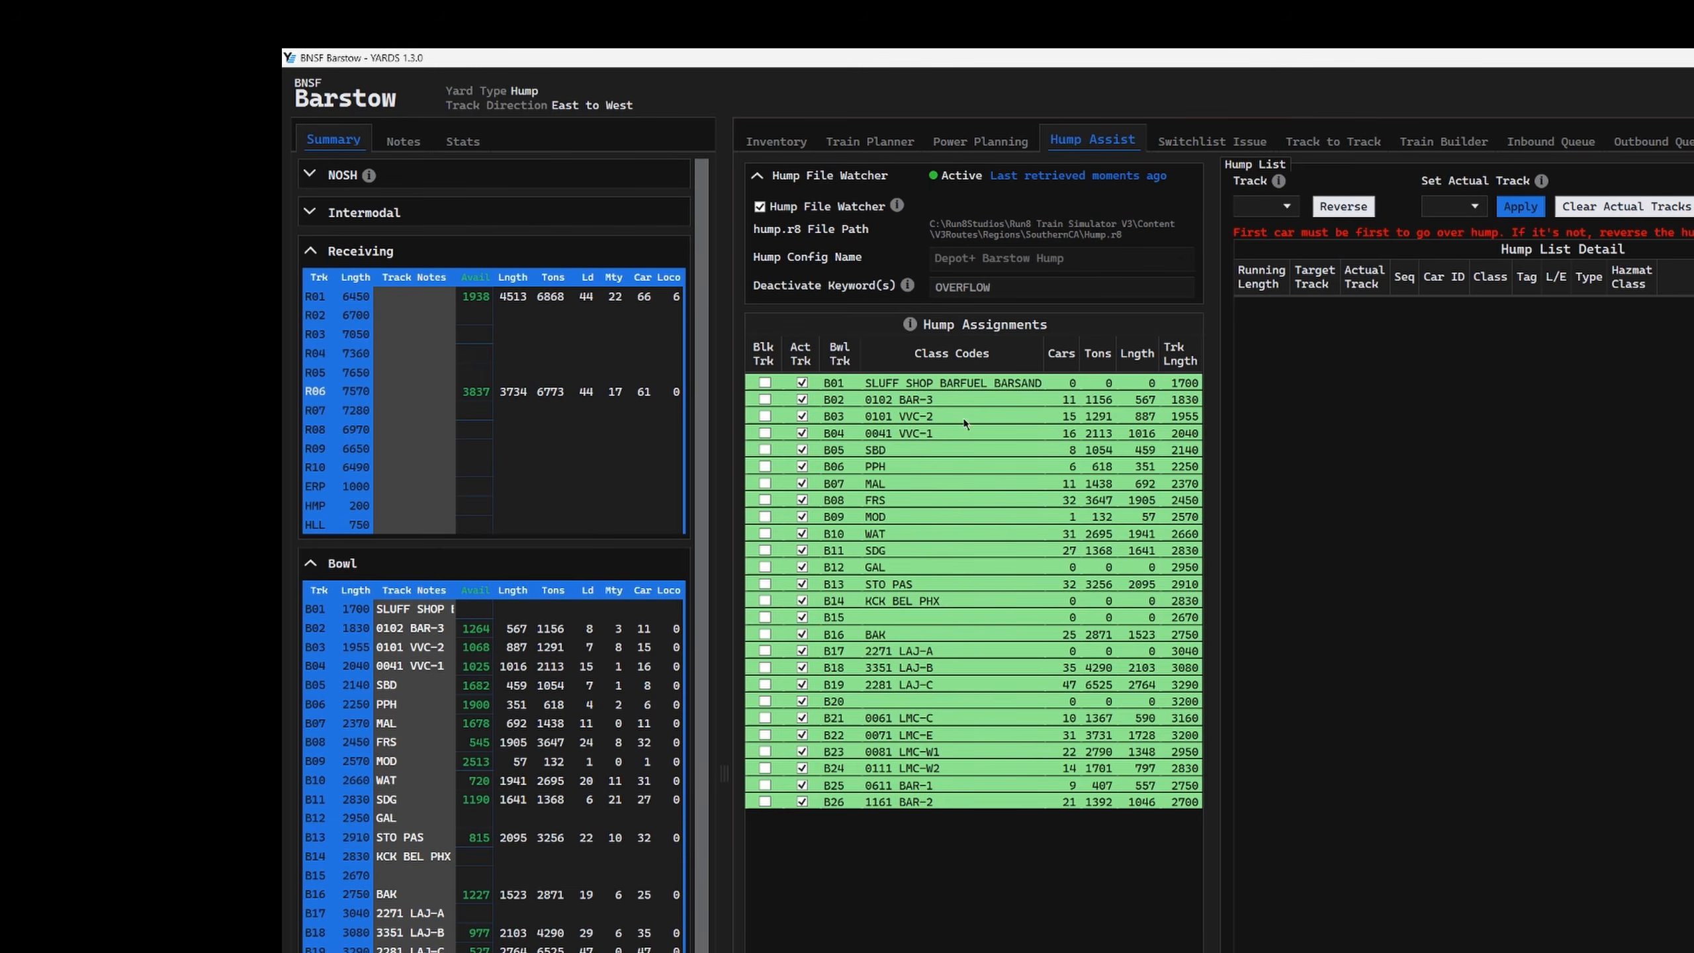
- Toggle the active status of bowl track B26 off and back on in the hump assignments
left_click(802, 803)
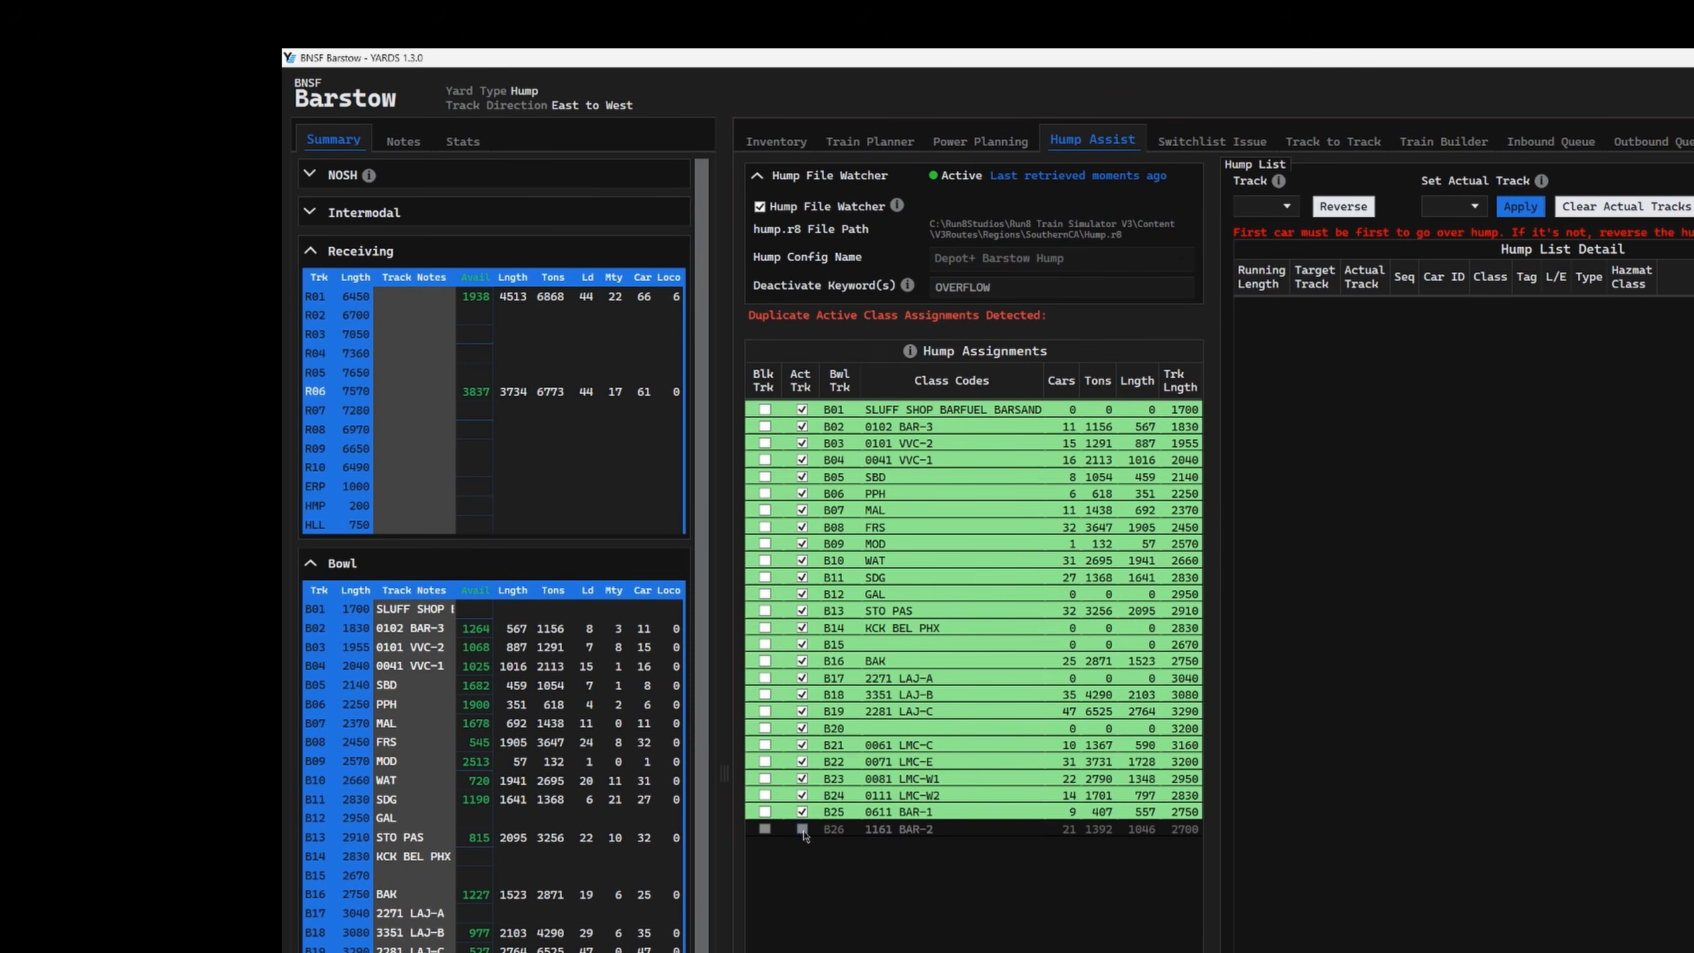
left_click(802, 829)
left_click(803, 829)
left_click(803, 829)
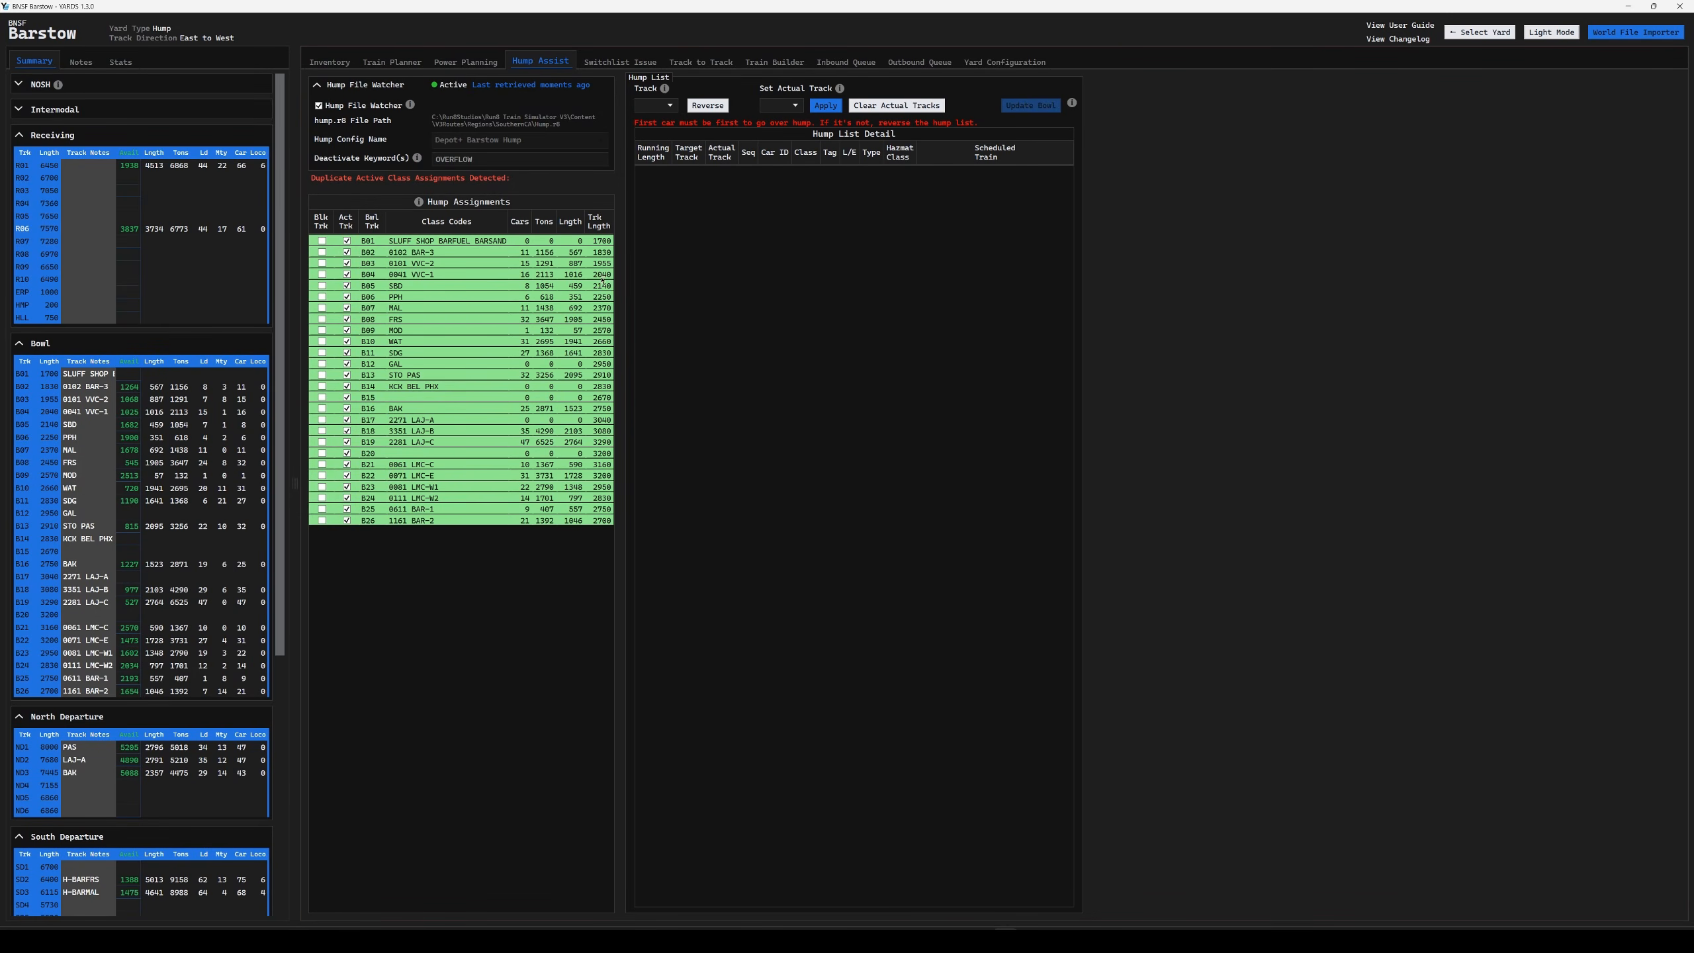
- View the bowl tracks in Run 8, return to YARDS and load the hump list for track R06
left_click(990, 941)
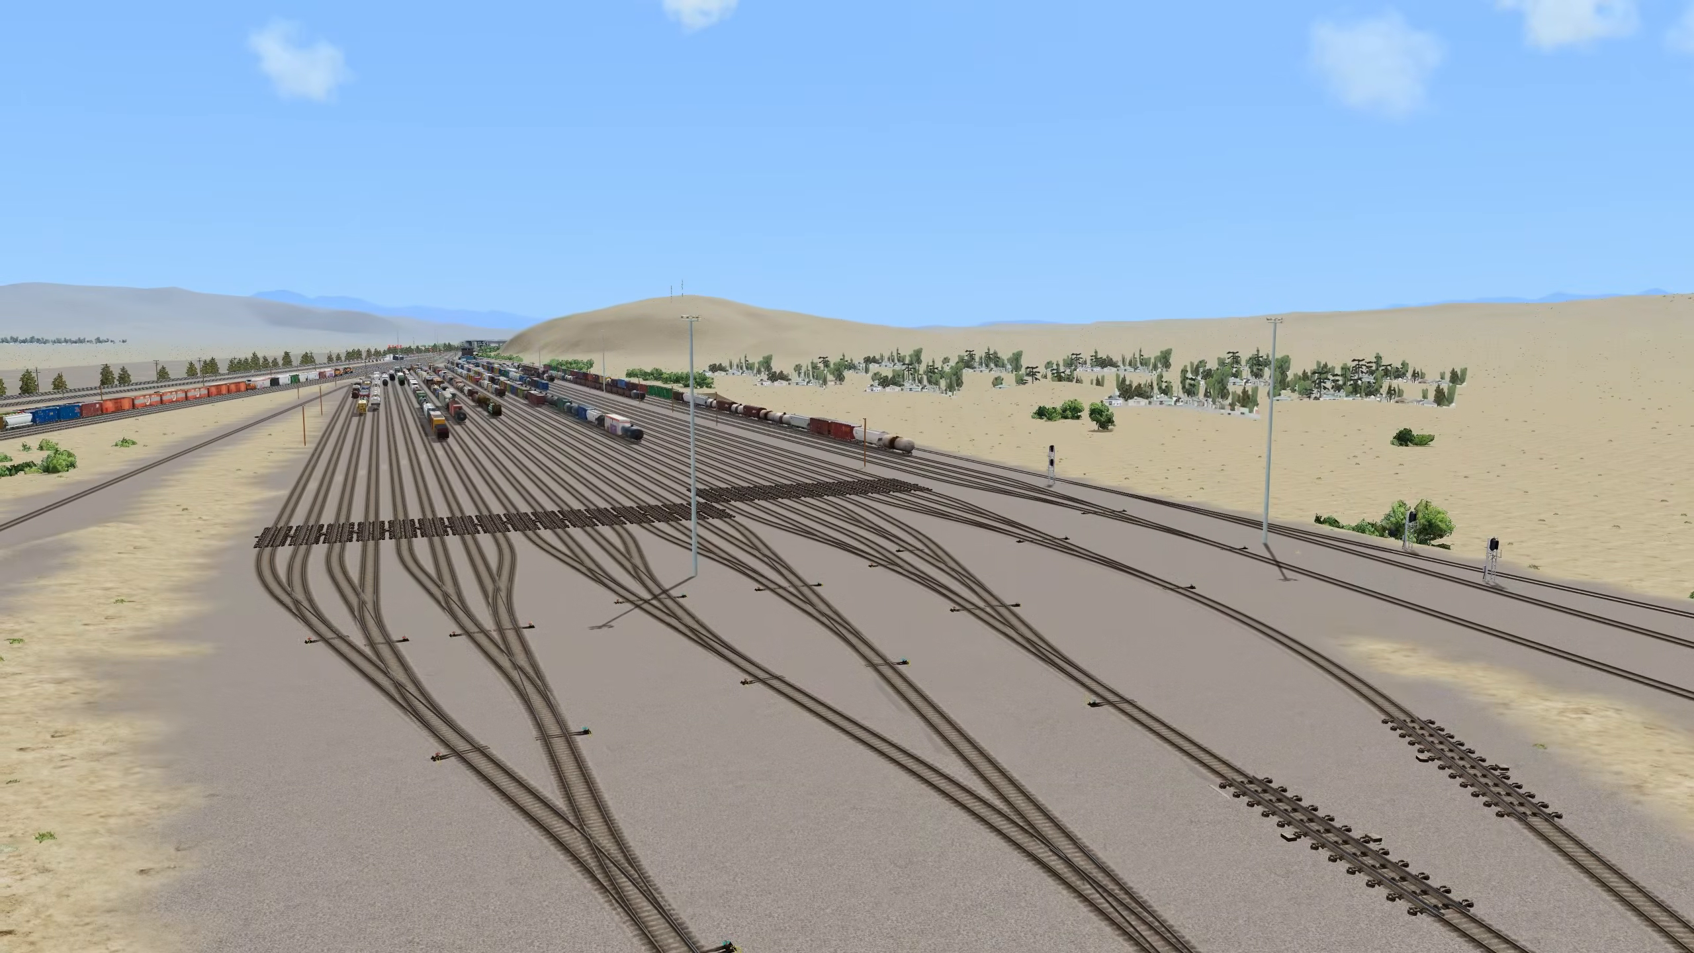
left_click_drag(1028, 575, 848, 482)
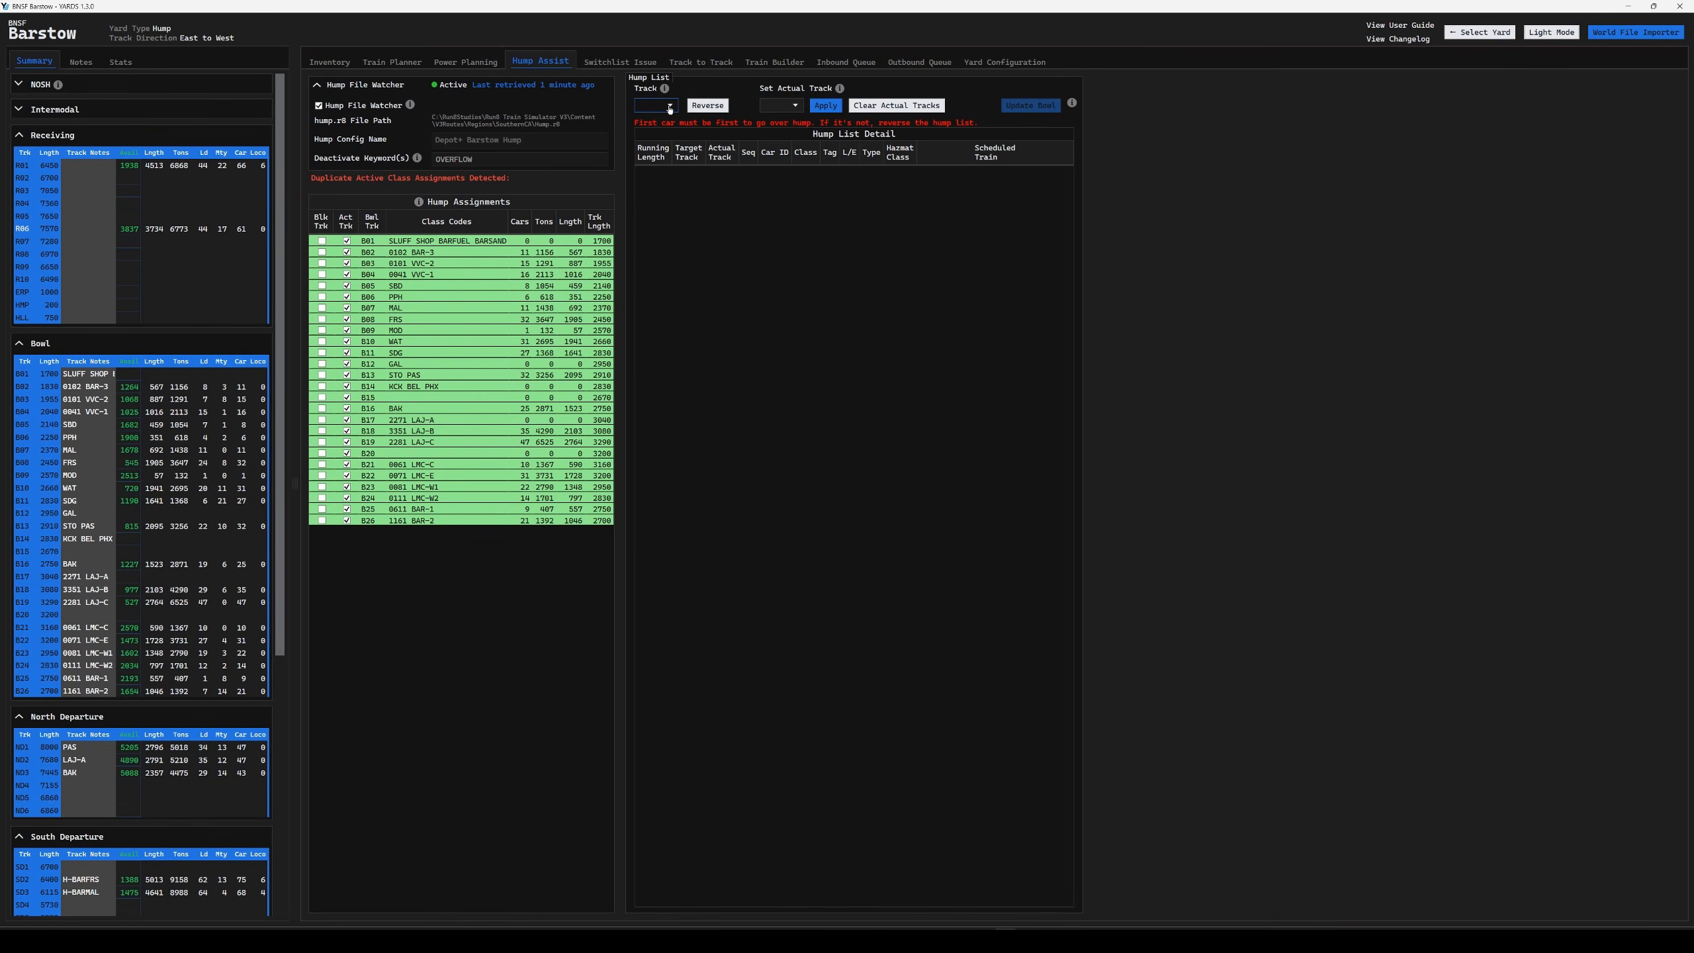
left_click(670, 107)
left_click(652, 196)
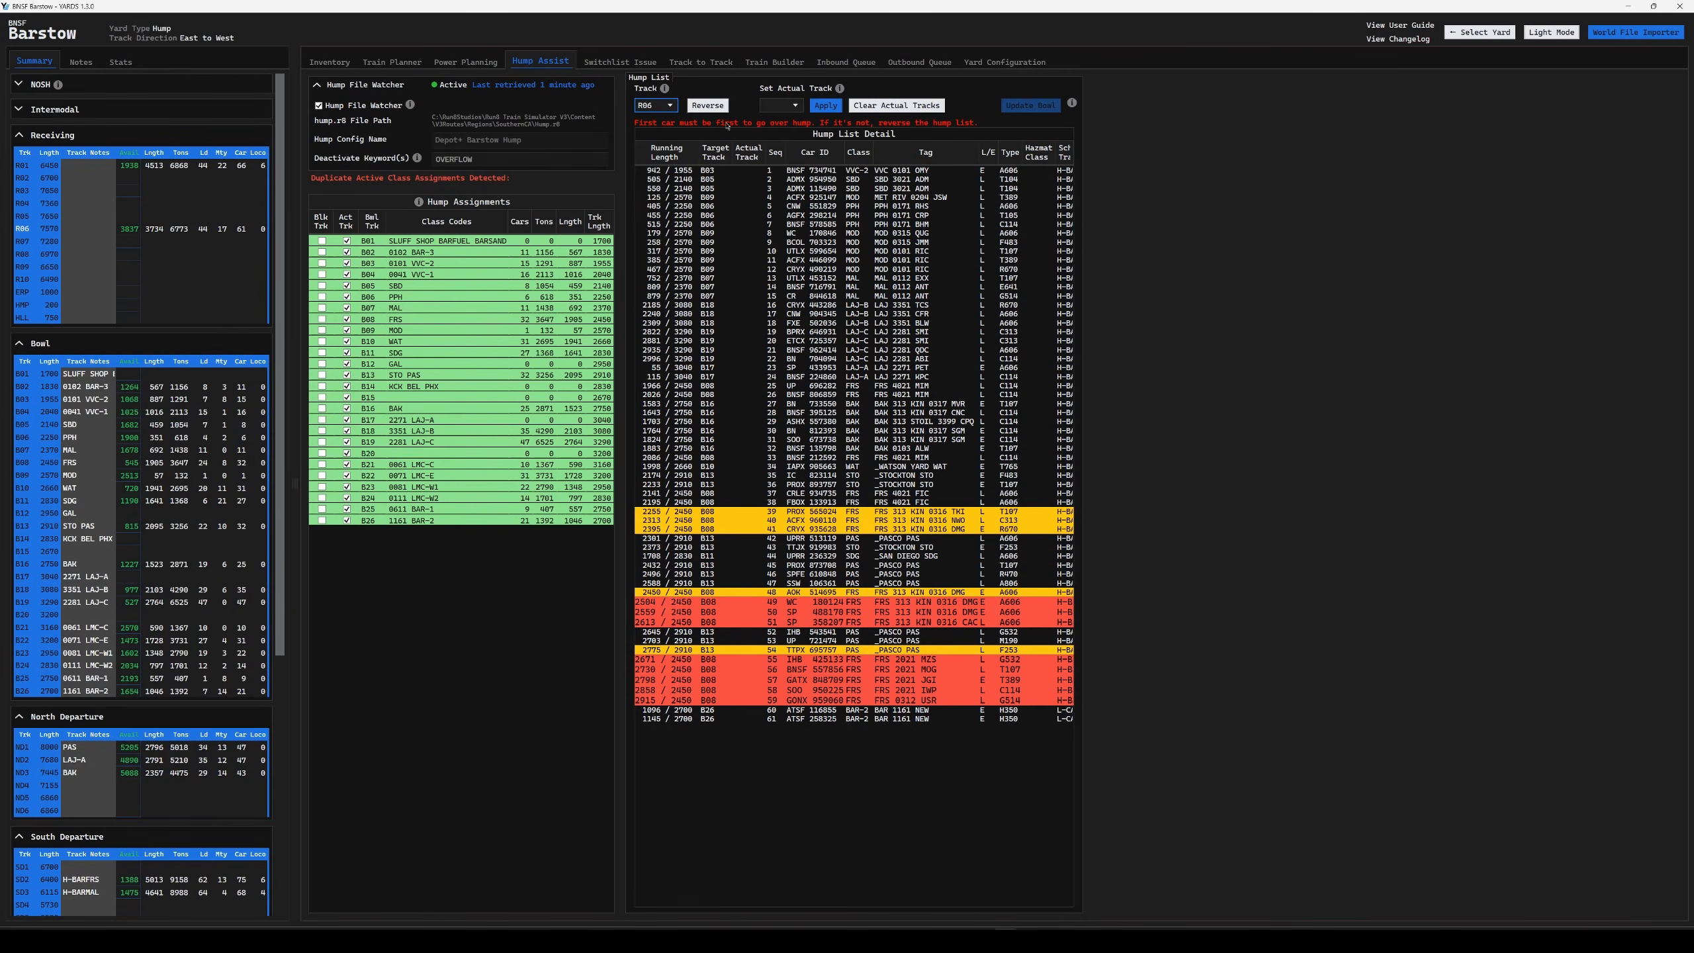
left_click(788, 174)
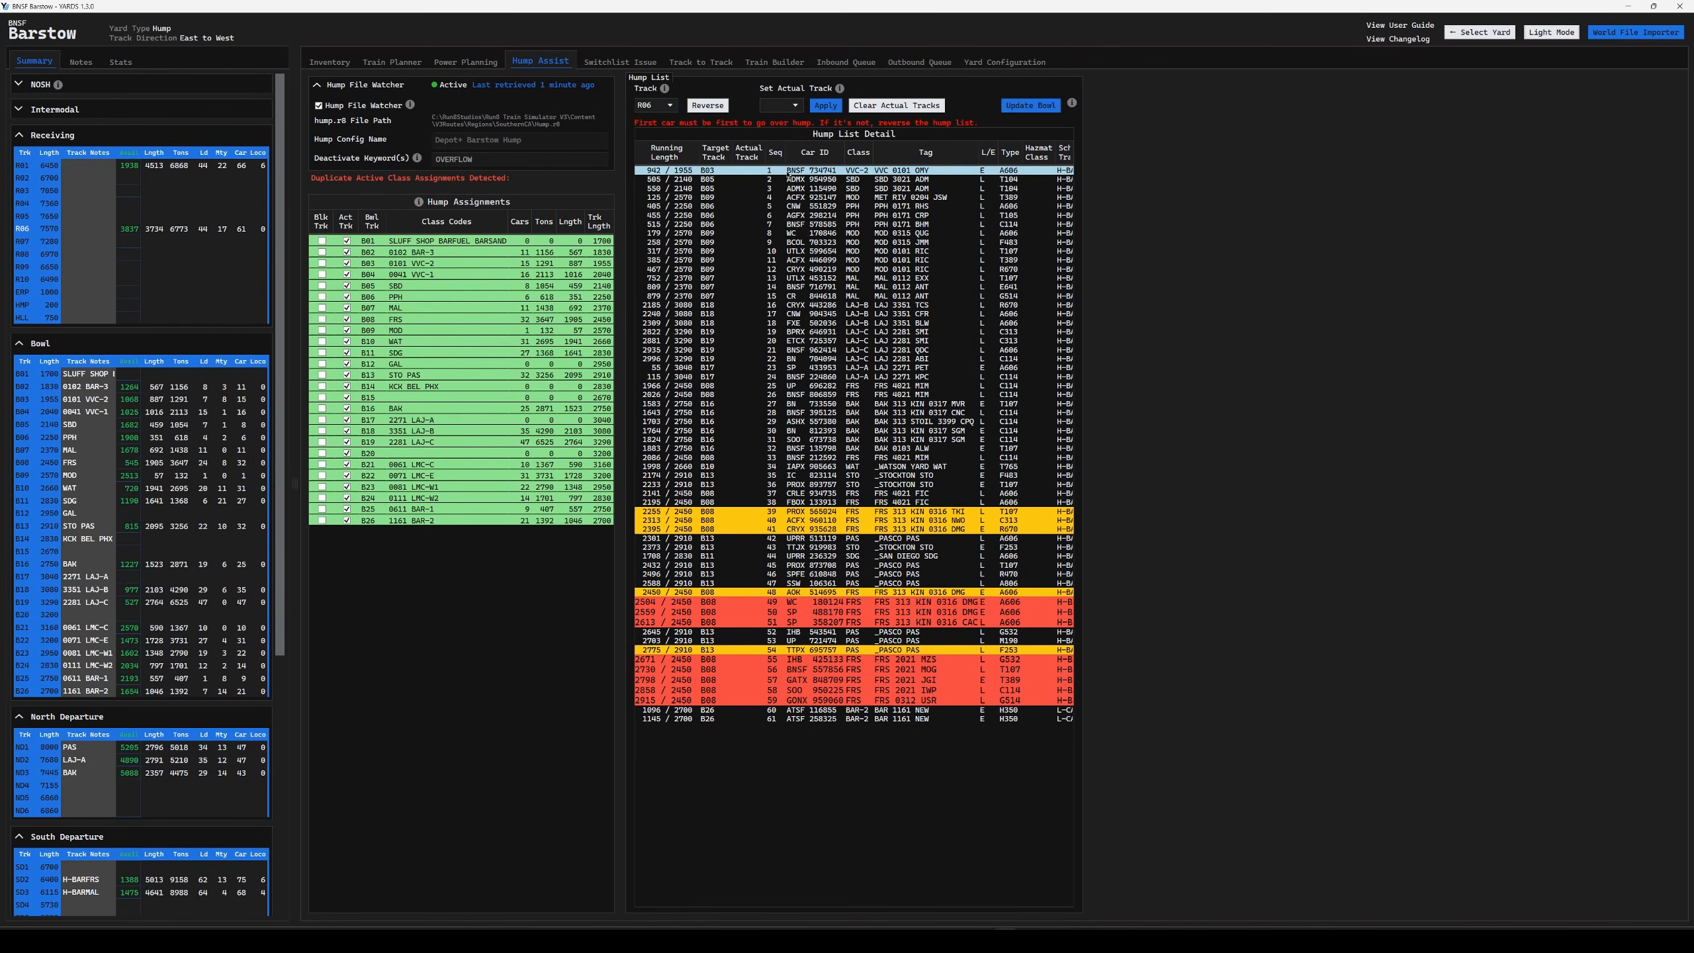
left_click(802, 287)
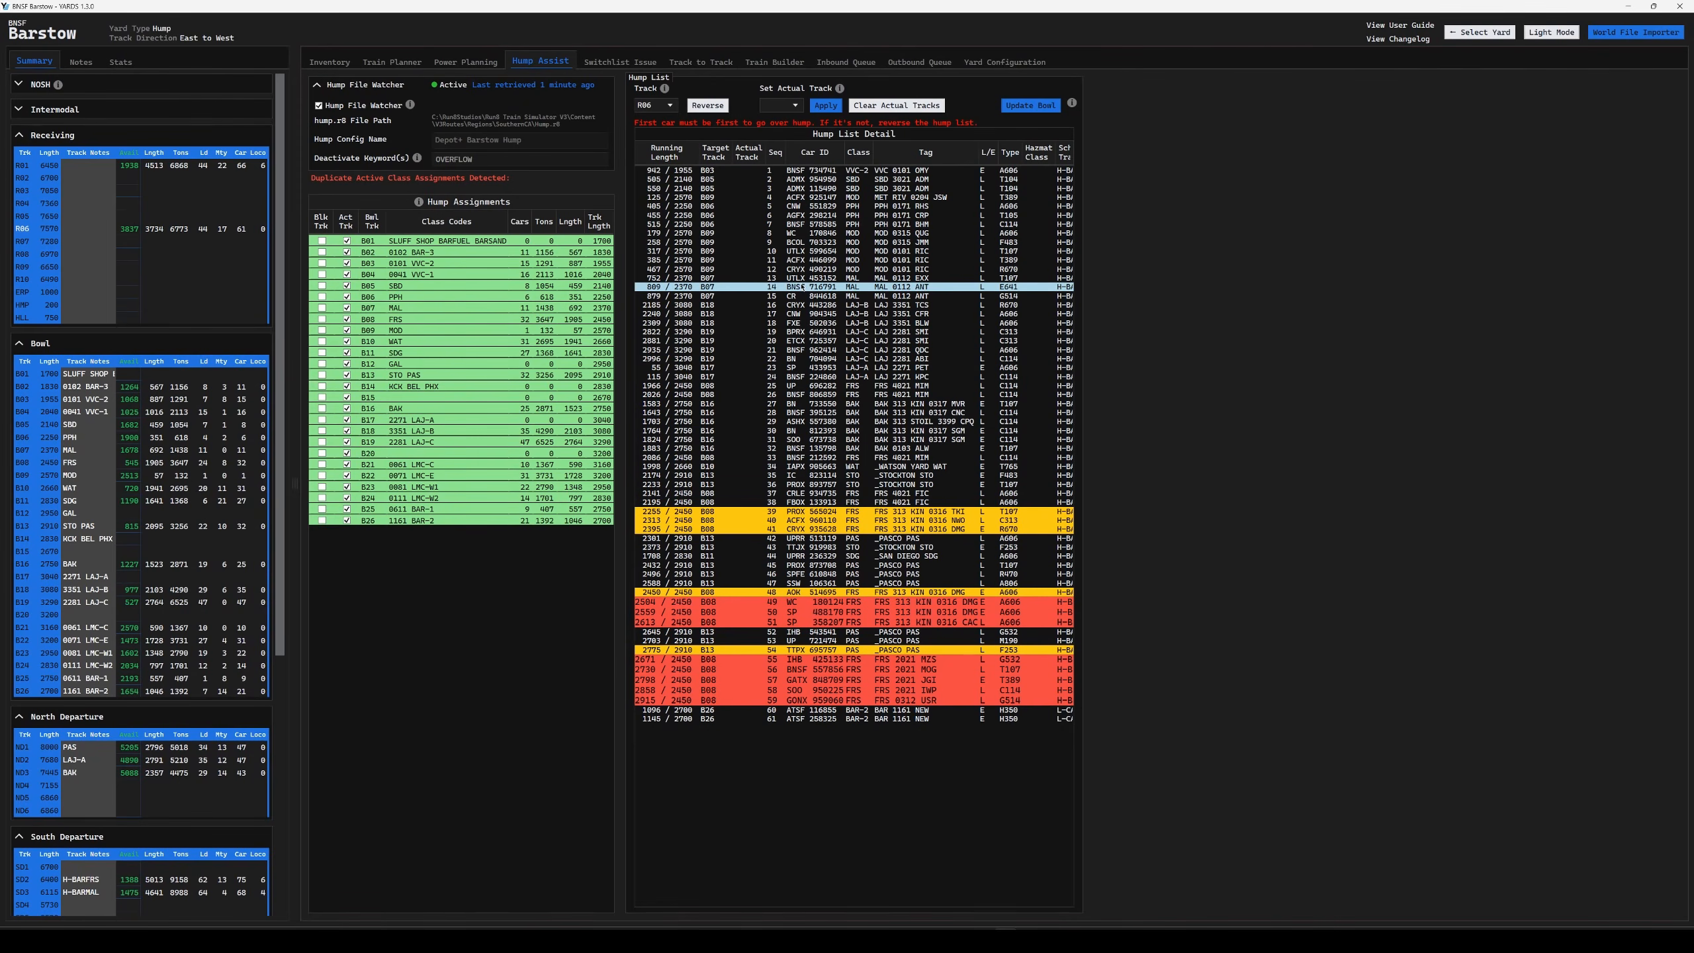
- Reverse the car order of the R06 hump list, examine it, and restore the original order
left_click(708, 106)
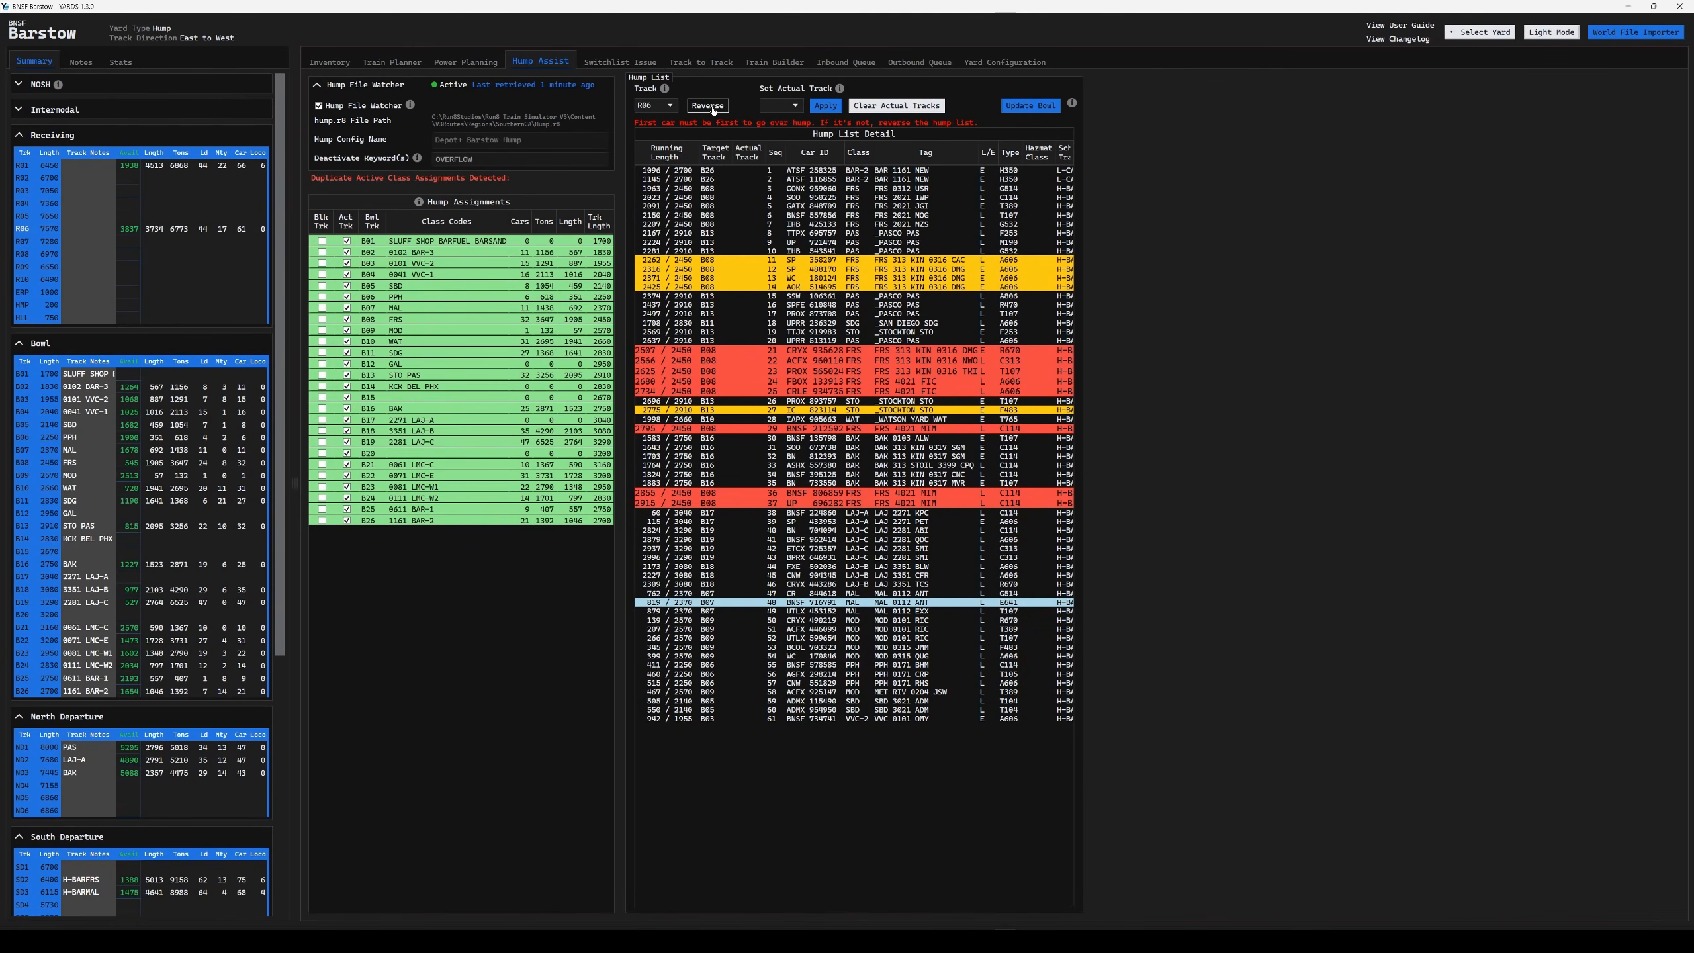
left_click(763, 229)
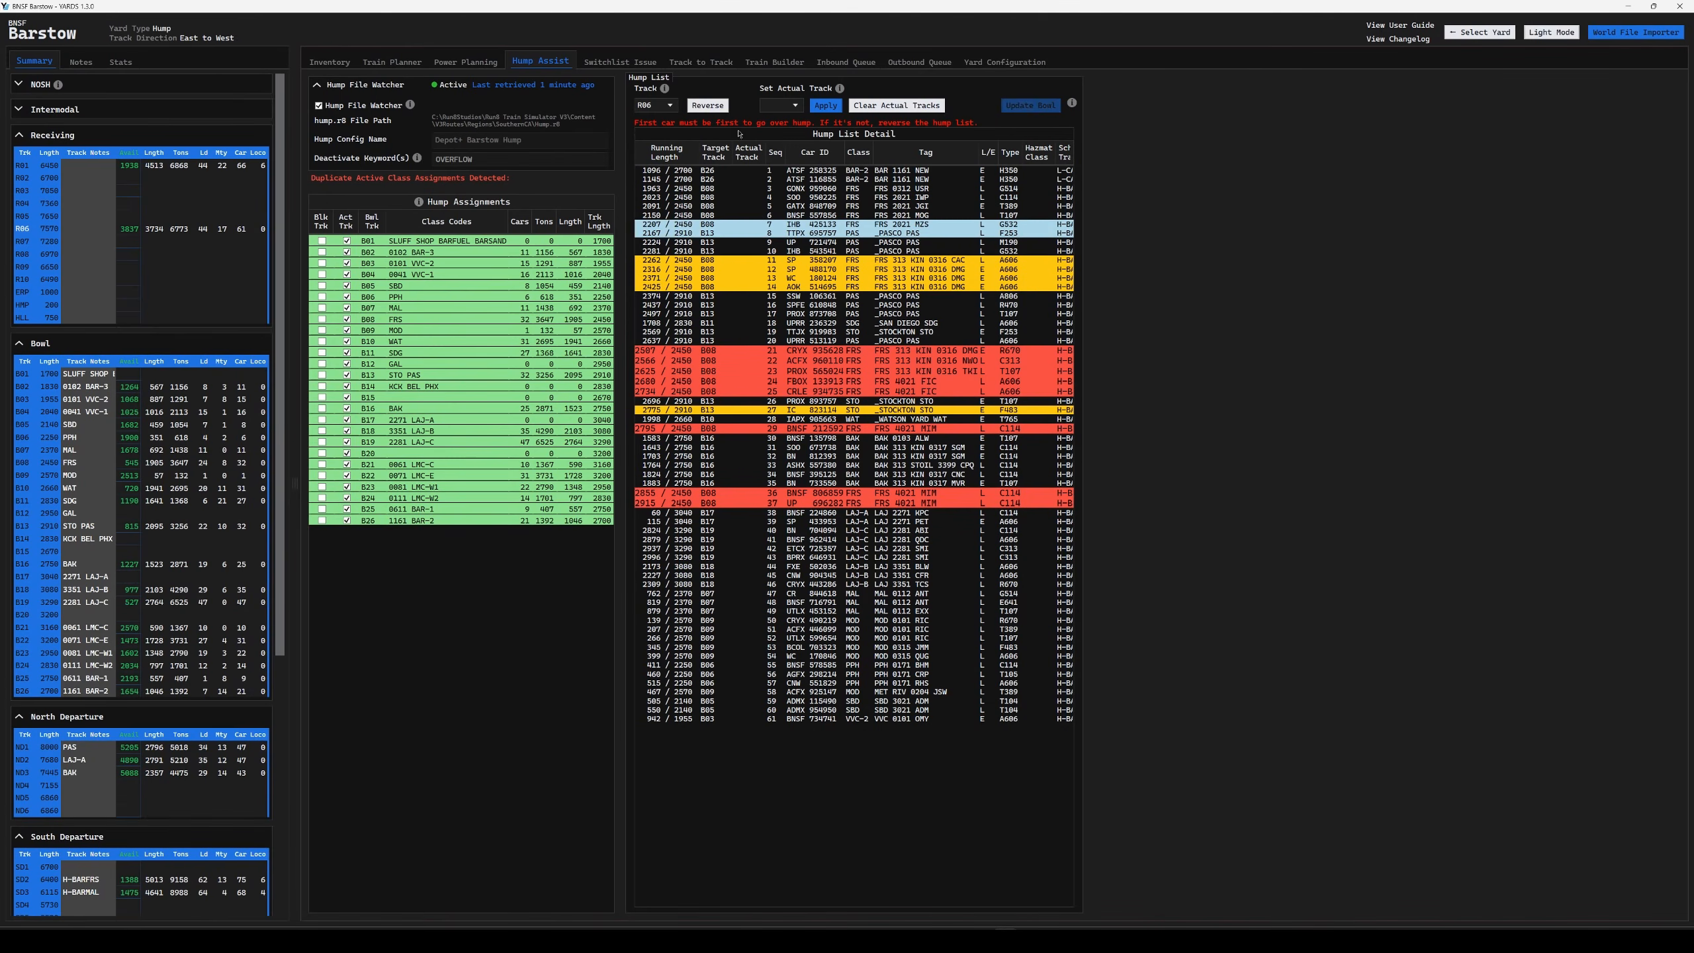
left_click(750, 208)
left_click(708, 106)
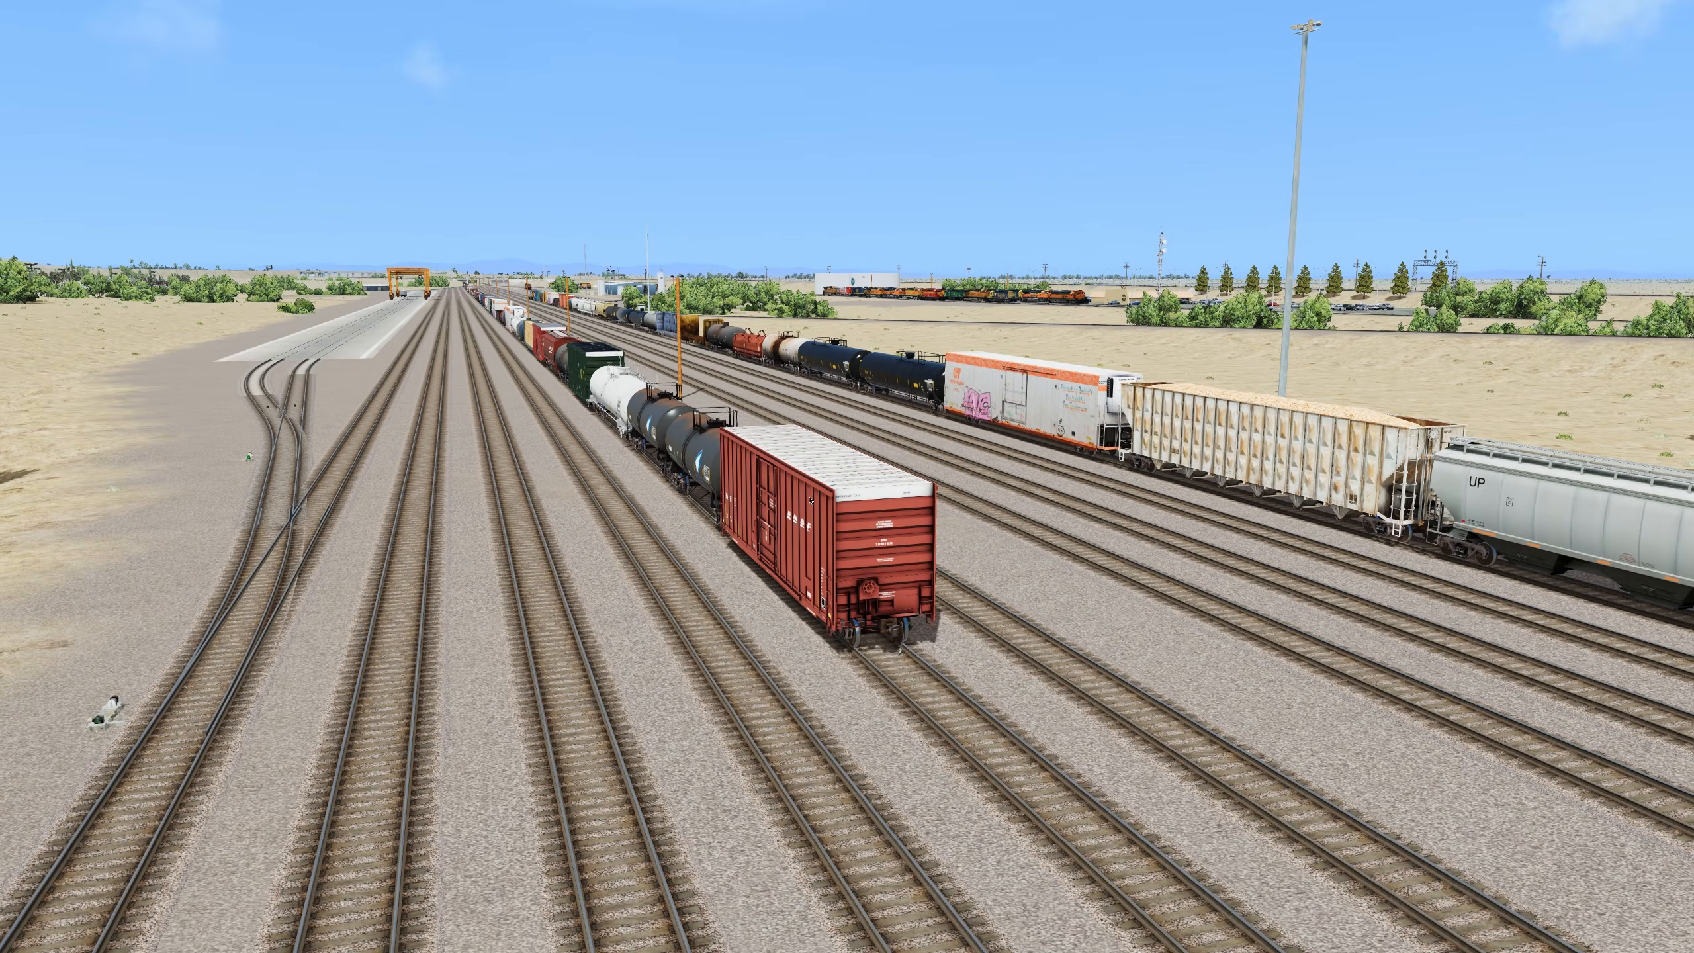
- Inspect the vehicle details of the end boxcar on the receiving track in Run 8 and return to YARDS
left_click(811, 500)
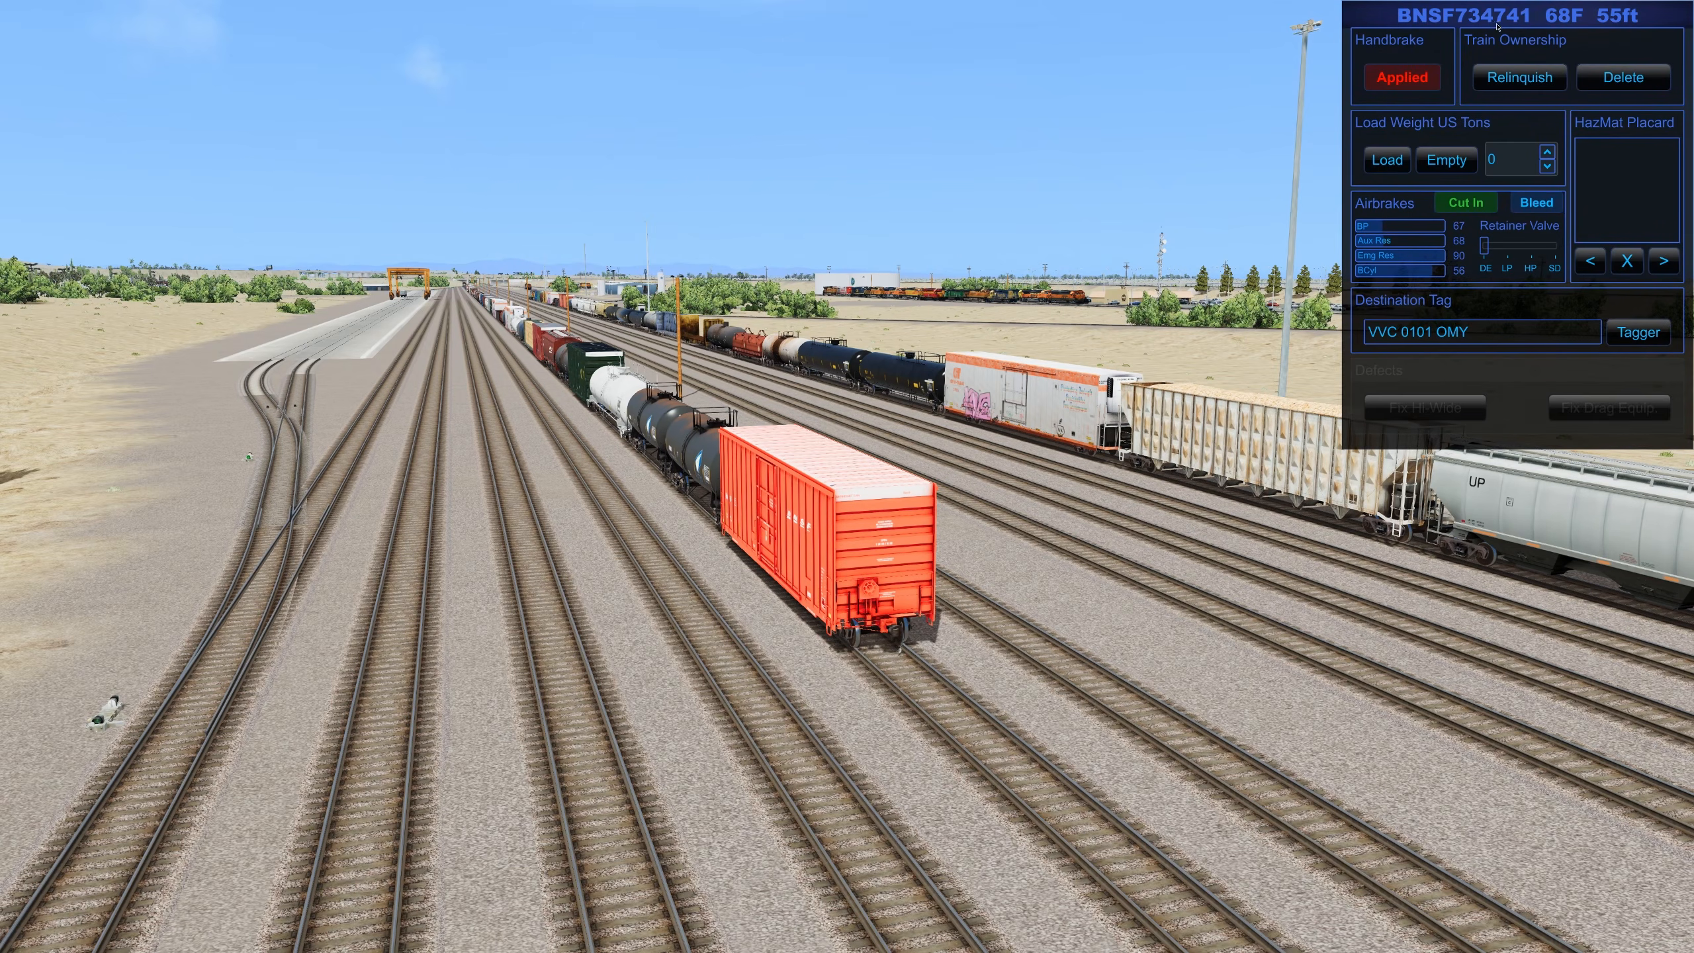
left_click(975, 703)
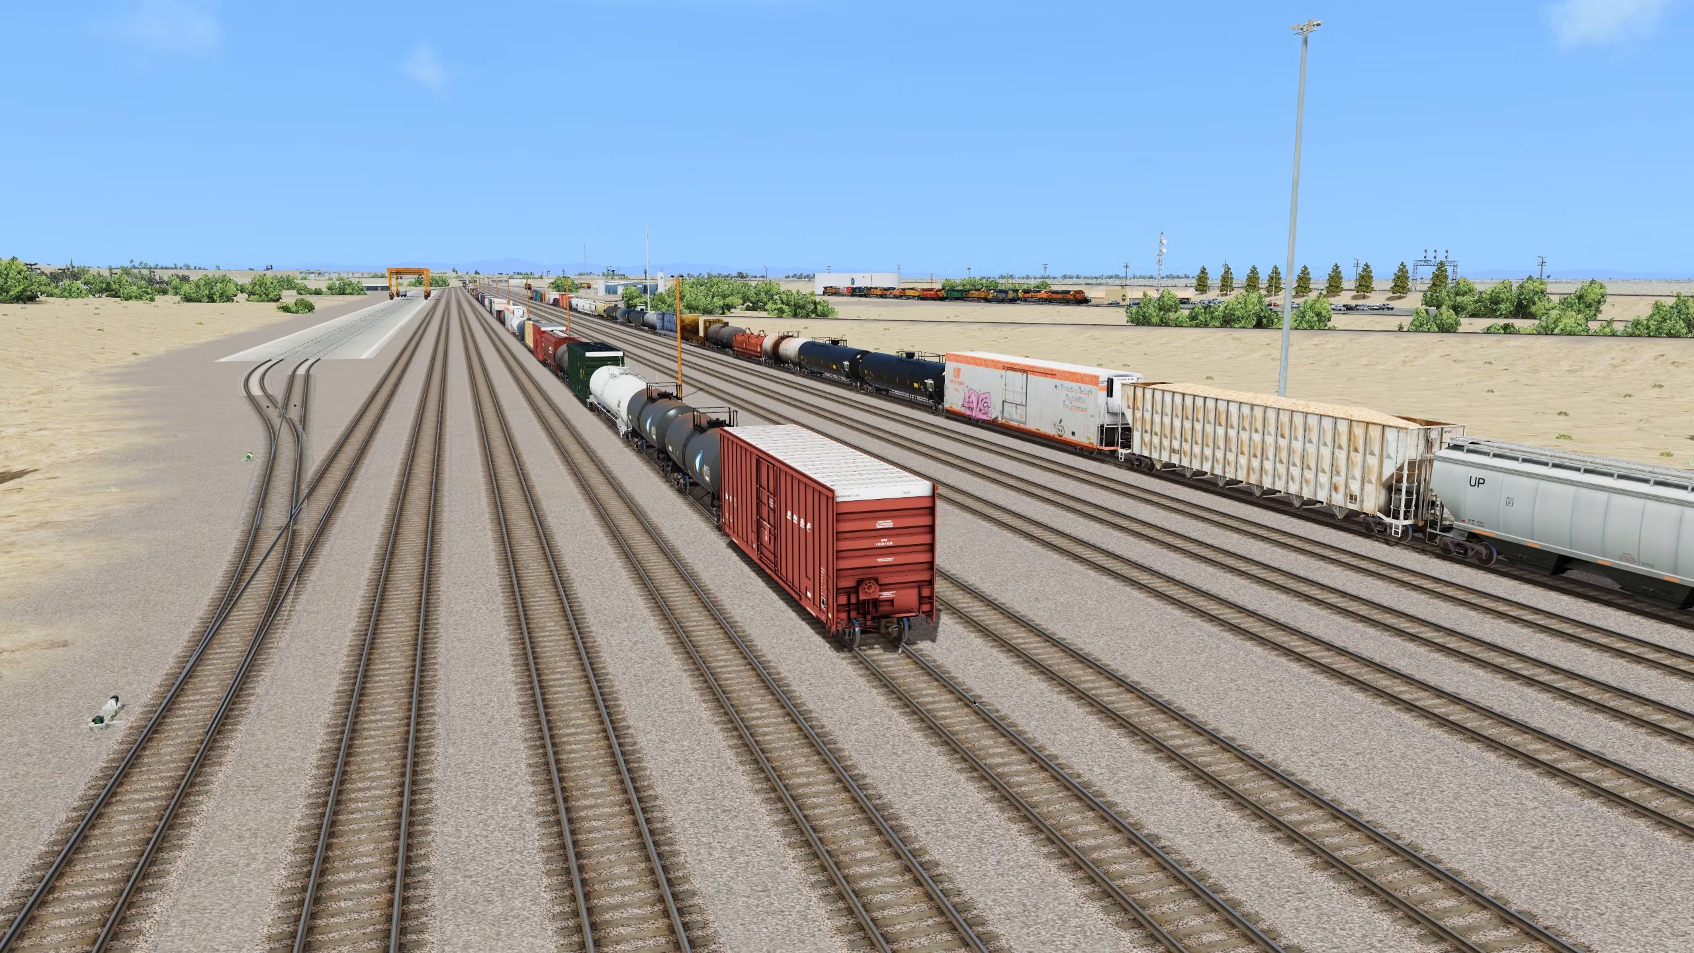
left_click(909, 603)
left_click(1033, 664)
key("alt+Tab")
- Examine the target tracks and running lengths in the R06 hump list, from the first car to the orange and red rows
left_click(828, 171)
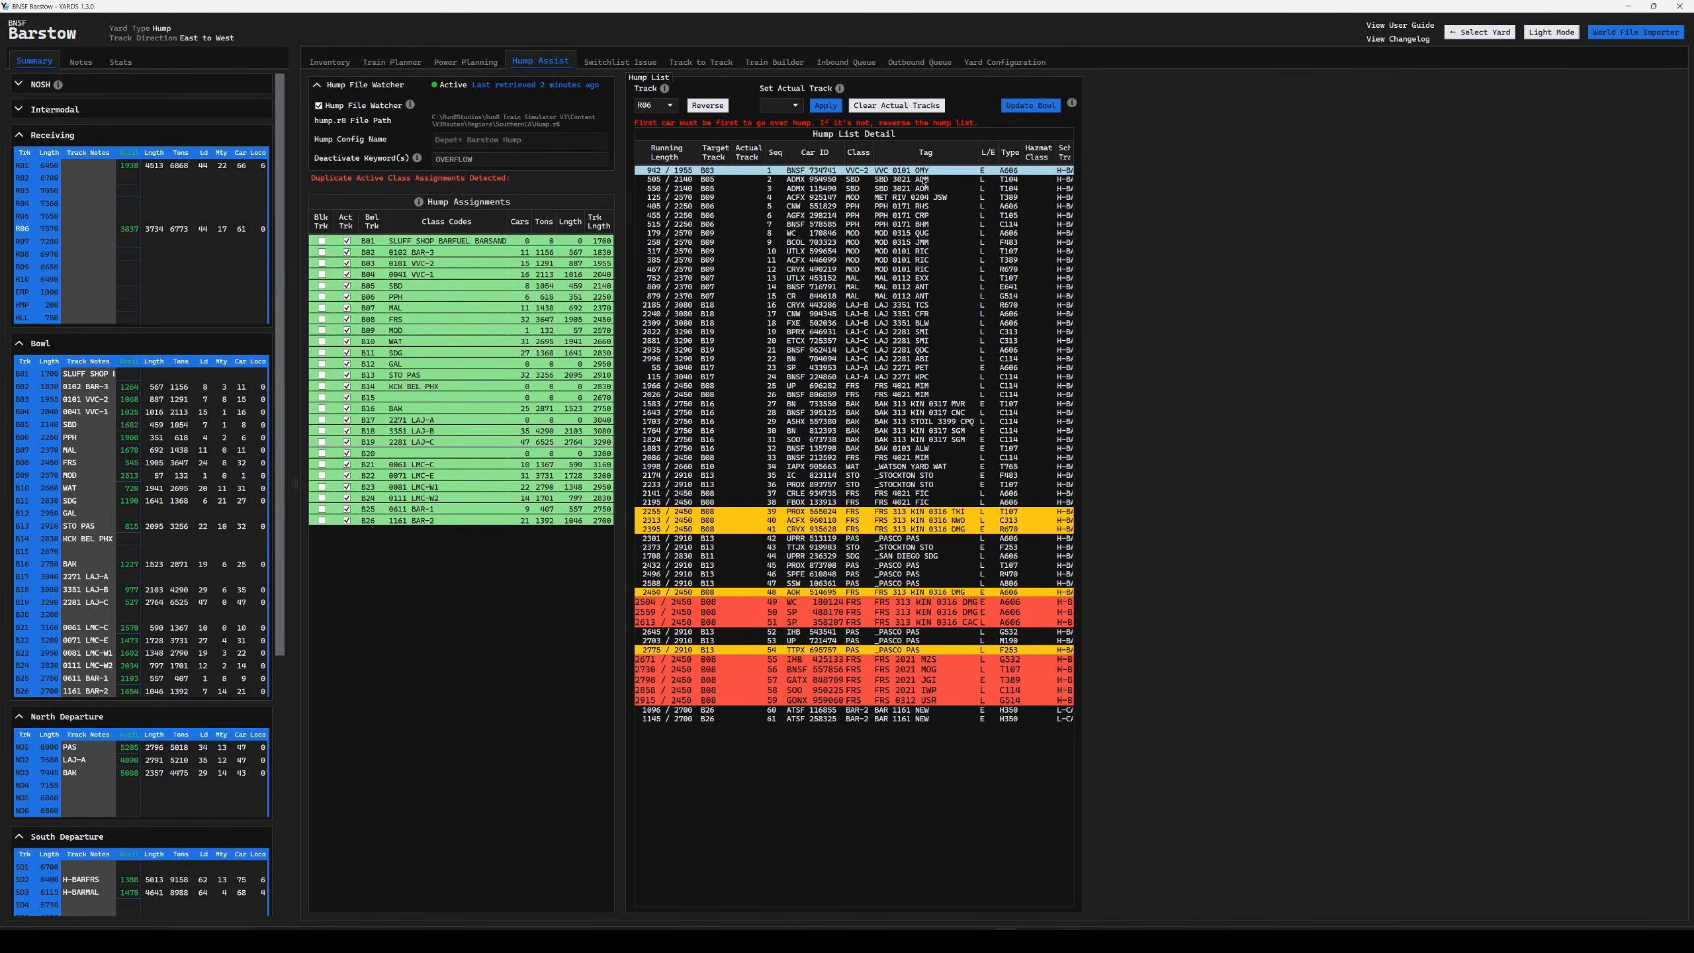
left_click(917, 404)
left_click(914, 448)
left_click(913, 493)
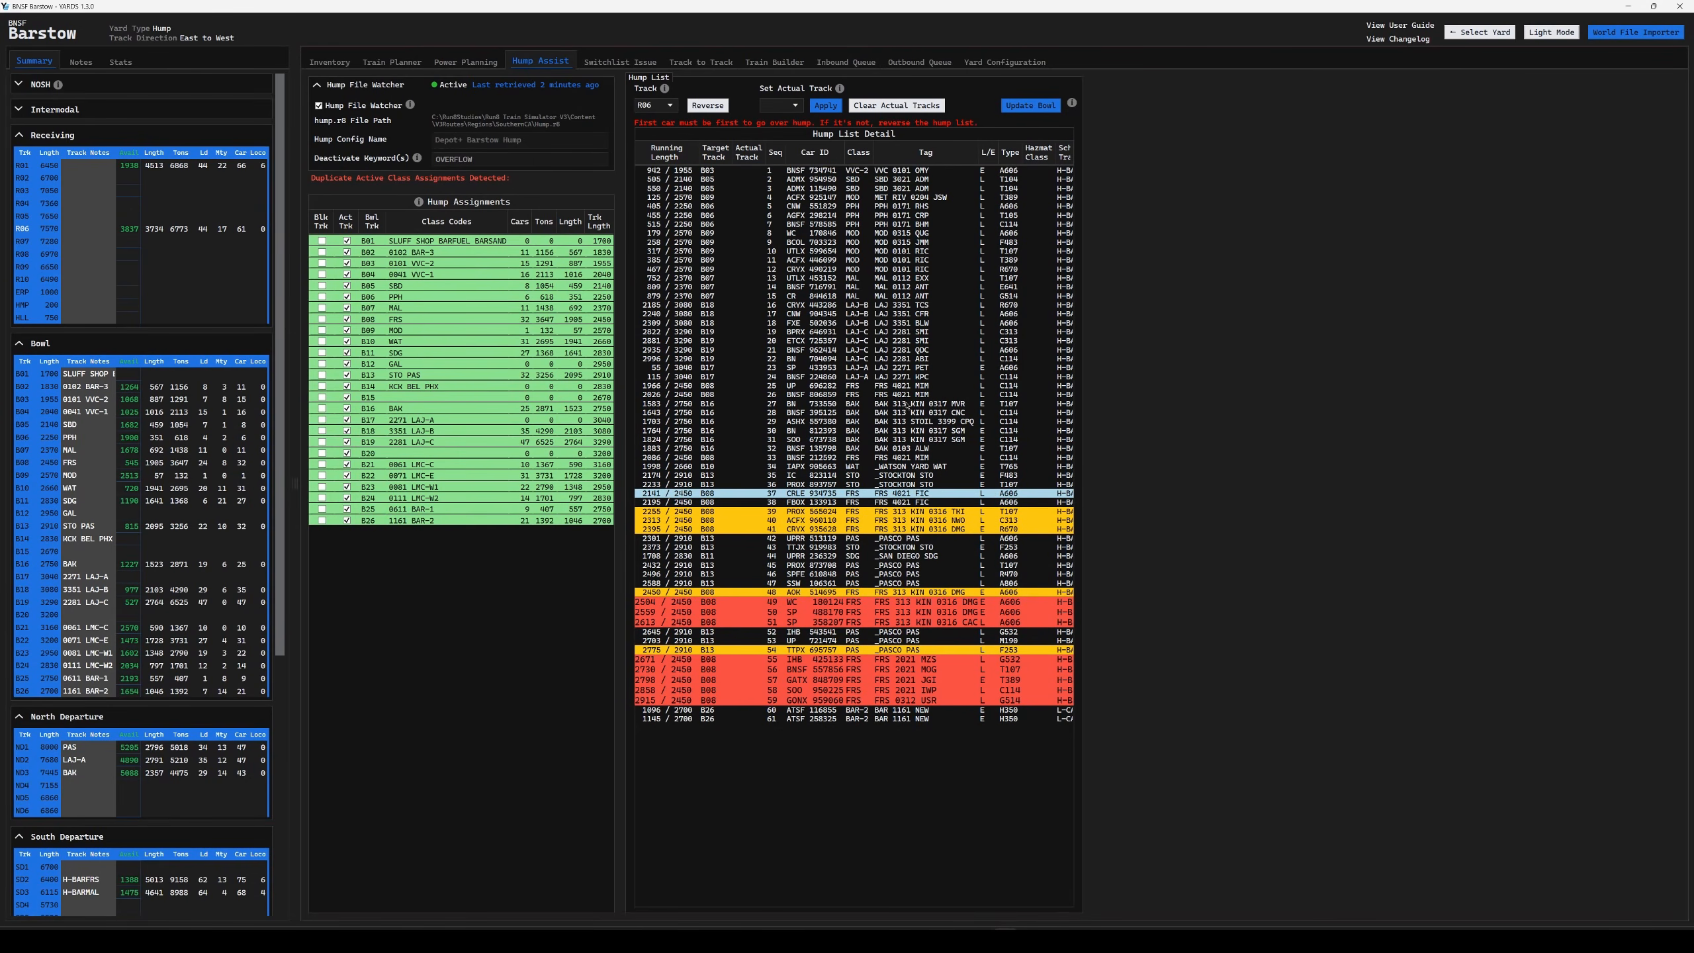
left_click(911, 529)
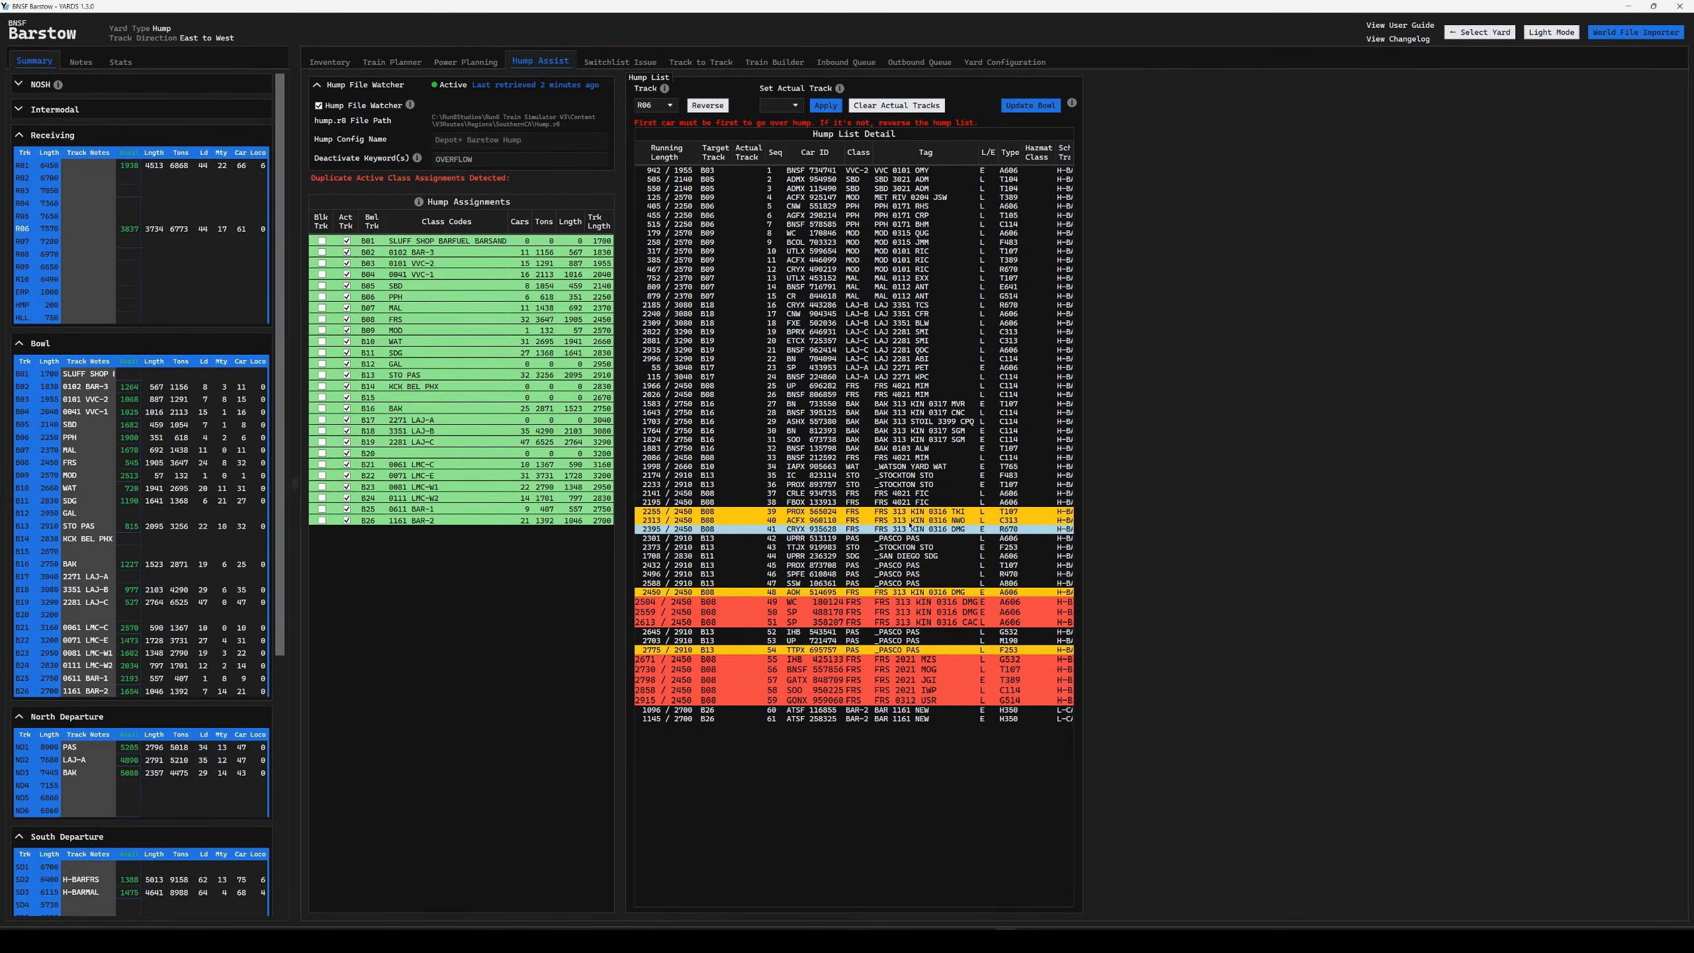
left_click(894, 605)
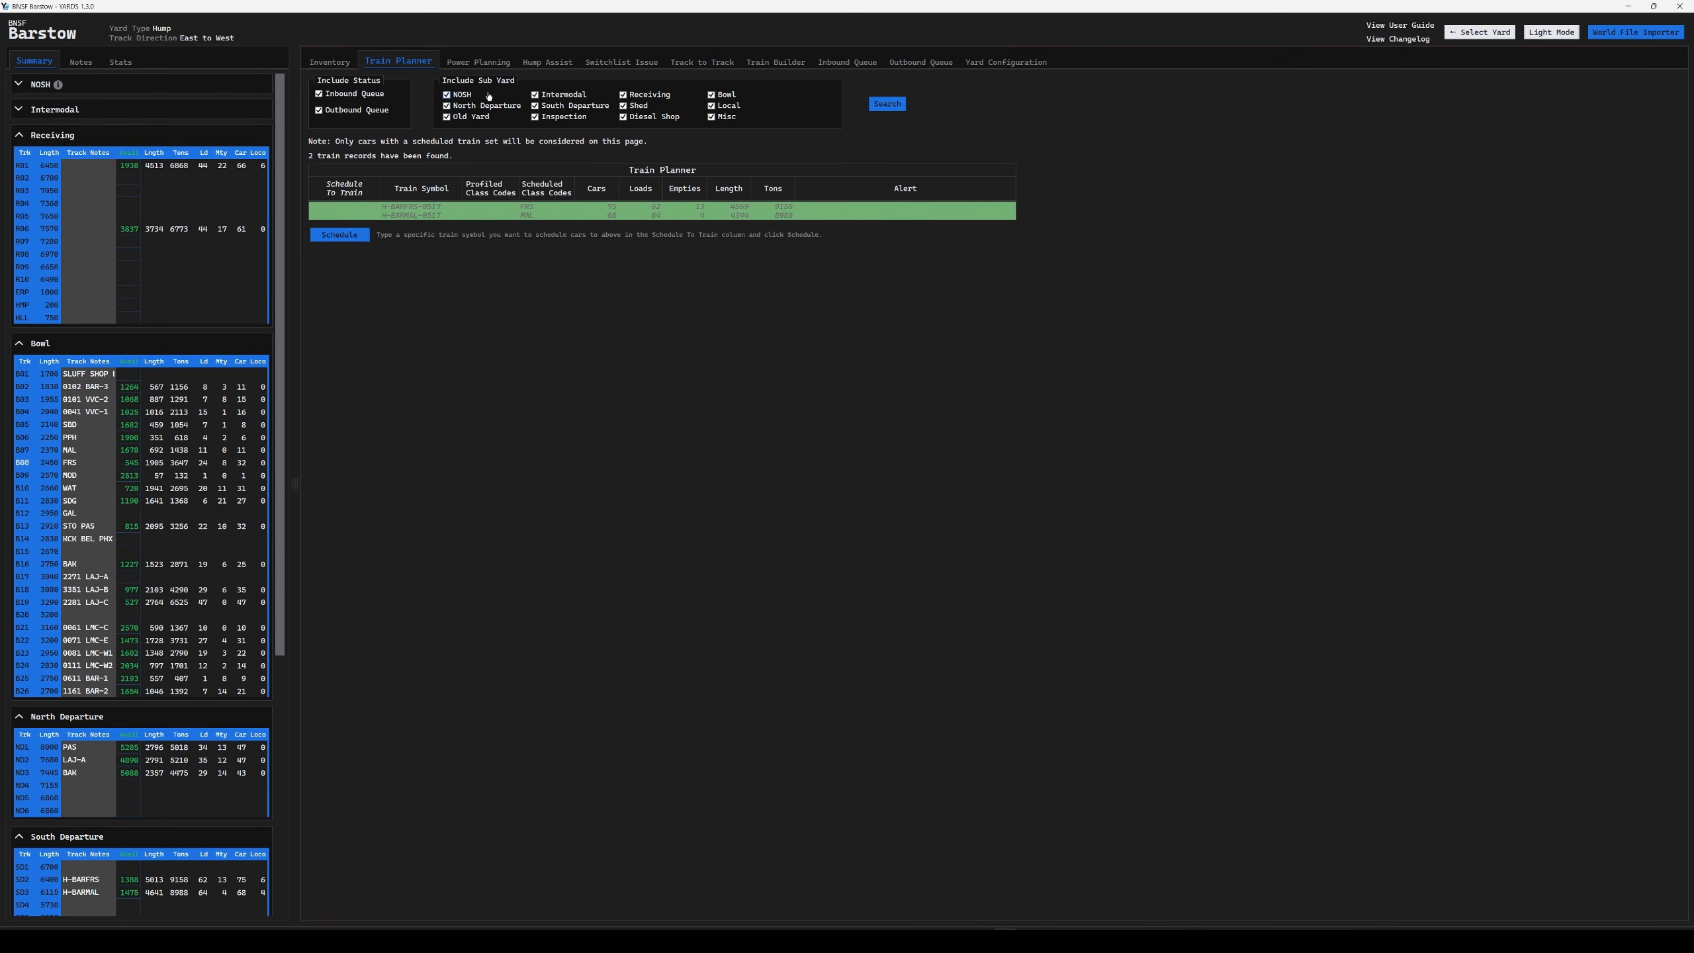
- Search the Train Planner across all sub yards and both queues, and examine the H-BARSBD and H-BARSDG records
left_click(884, 104)
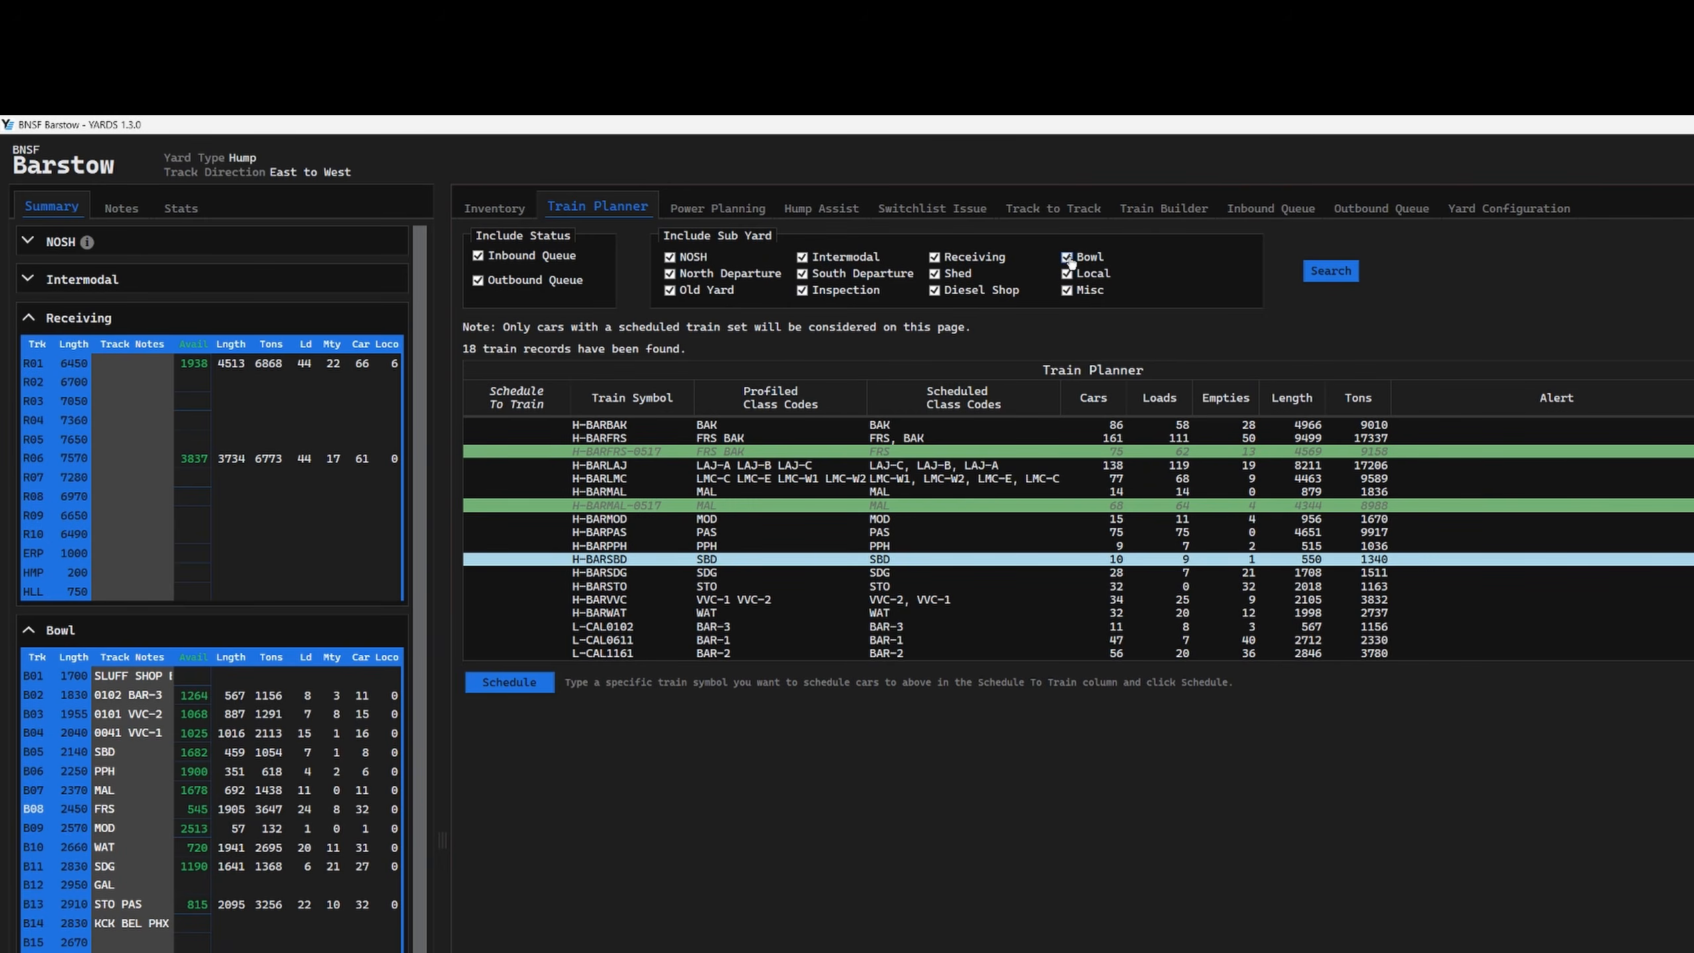
left_click(1308, 270)
left_click(1085, 571)
left_click(1120, 559)
left_click(1155, 564)
- Examine the planner records for trains H-BARBAK, H-BARFRS, H-BARLMC and H-BARPAS
left_click(1314, 427)
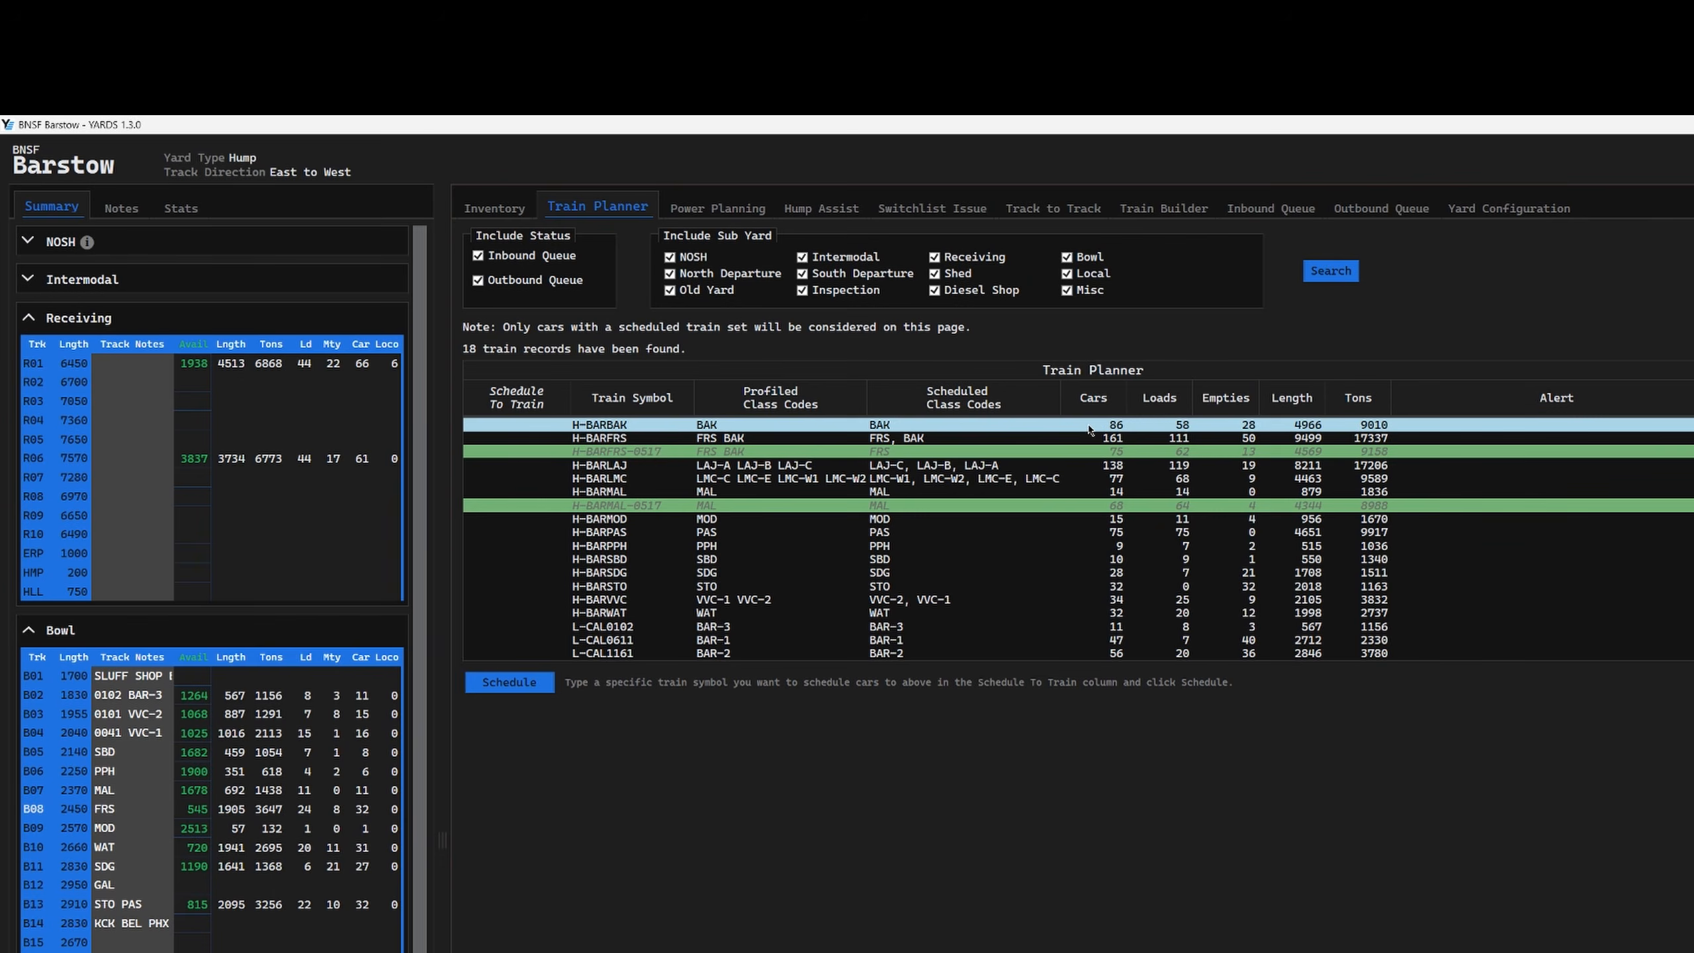
left_click(1124, 441)
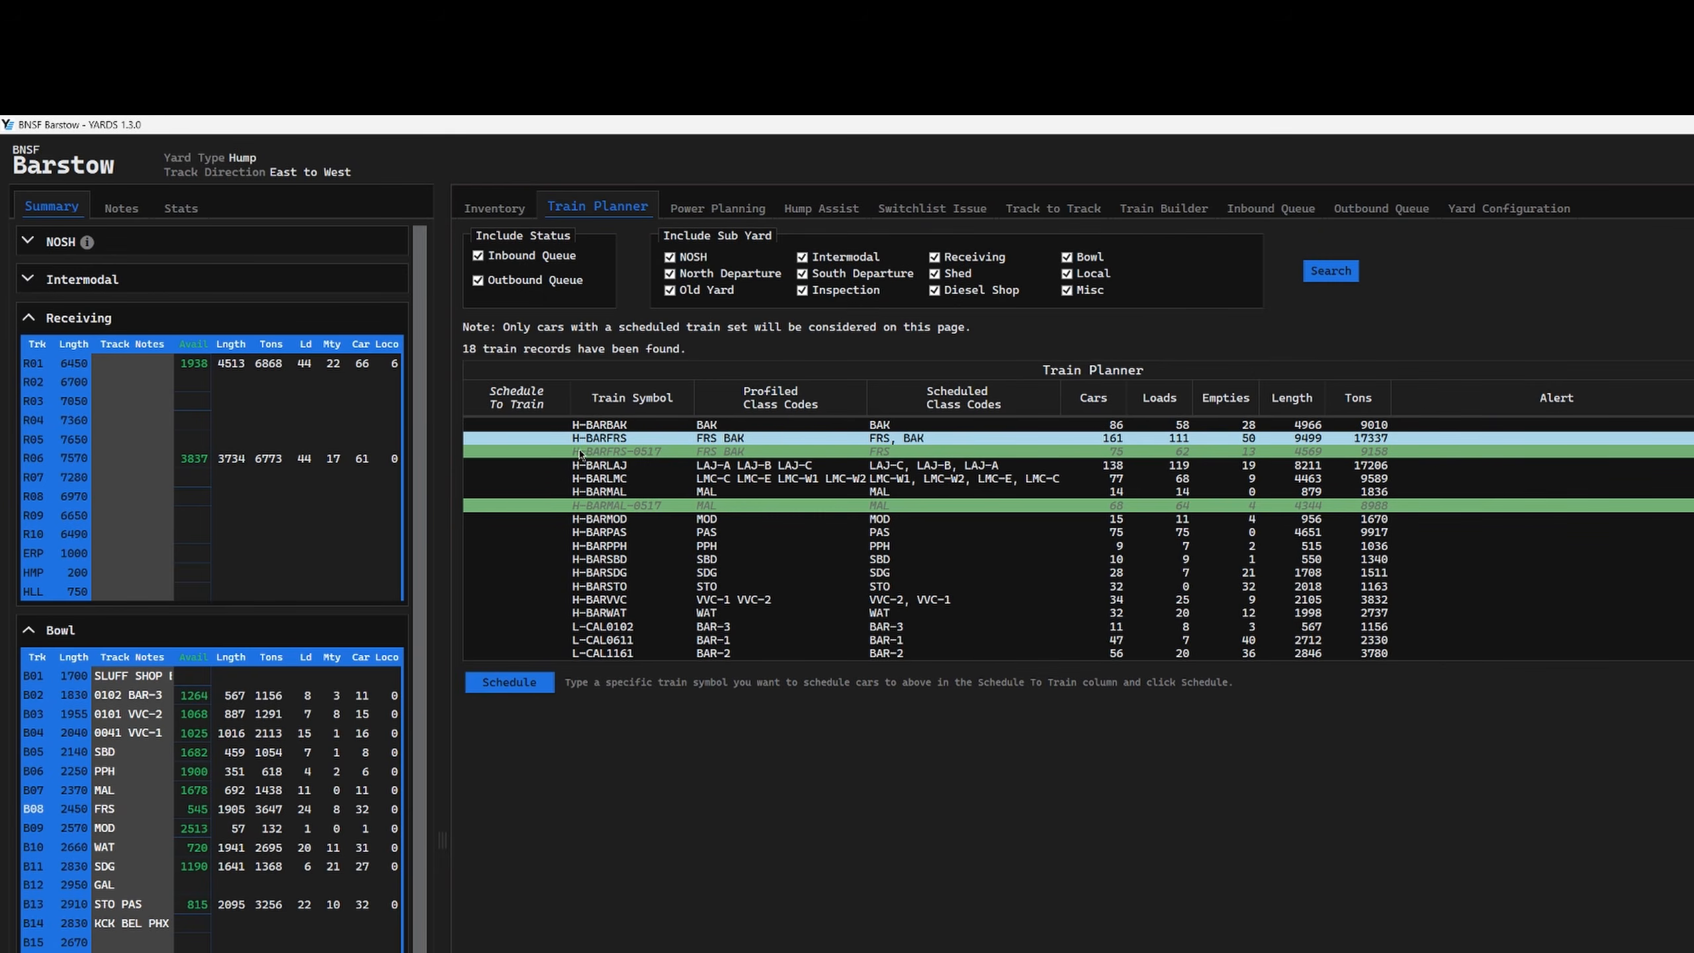
left_click(549, 479)
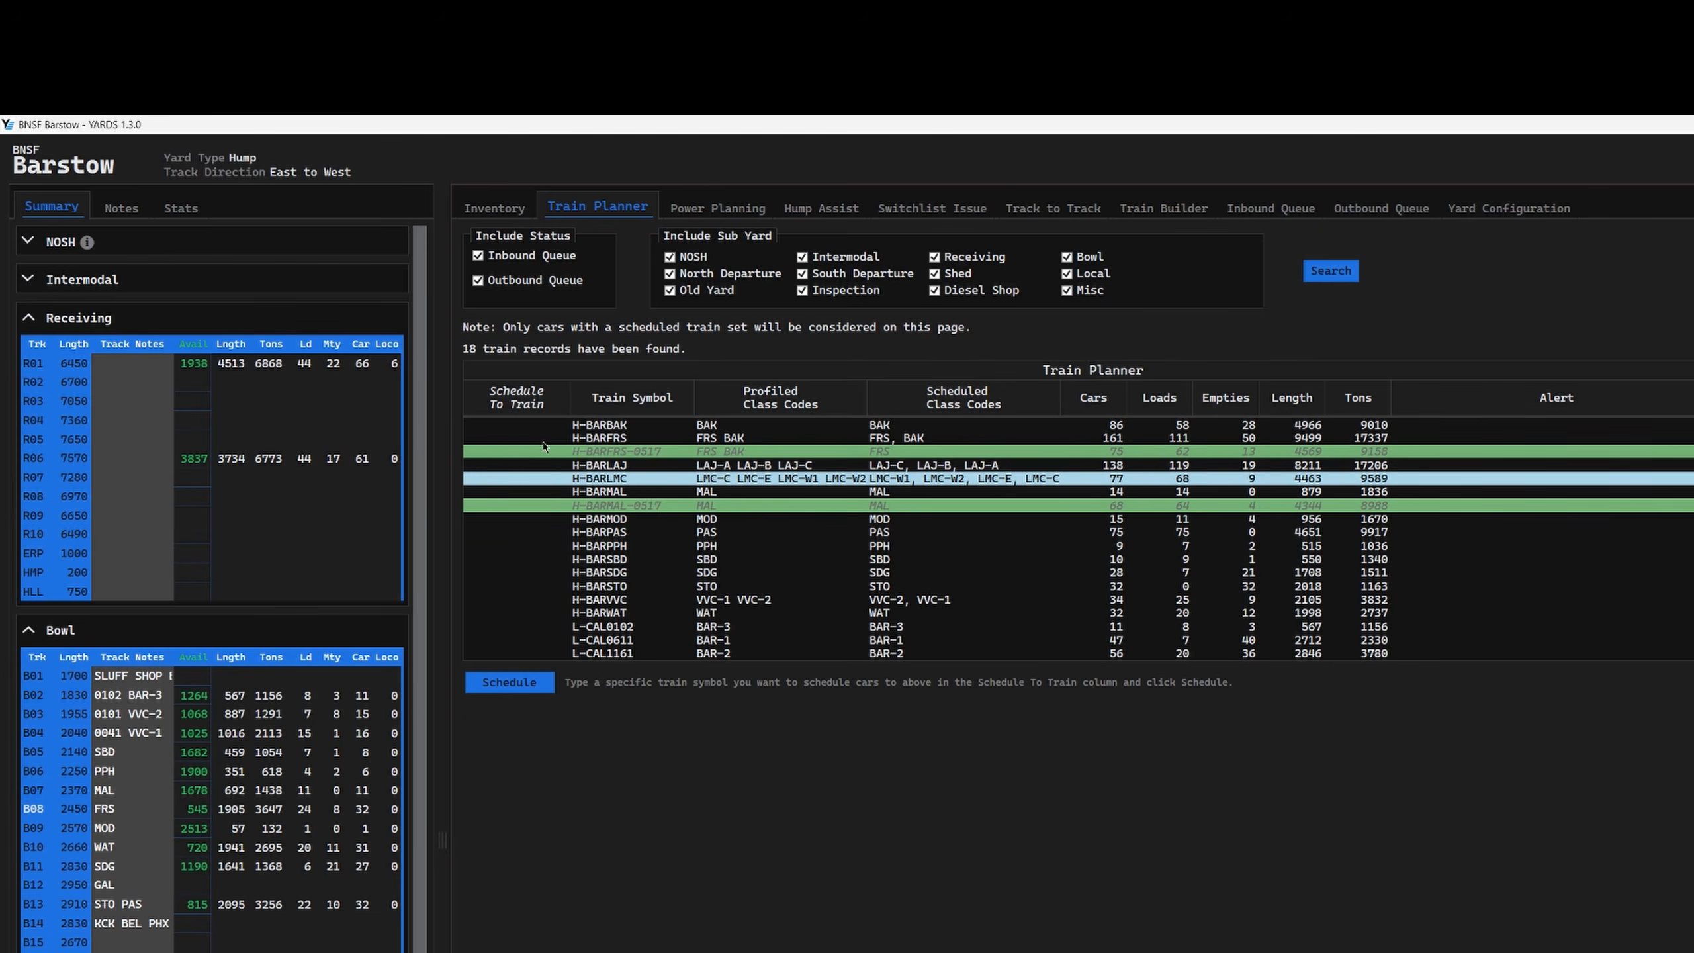
left_click(532, 532)
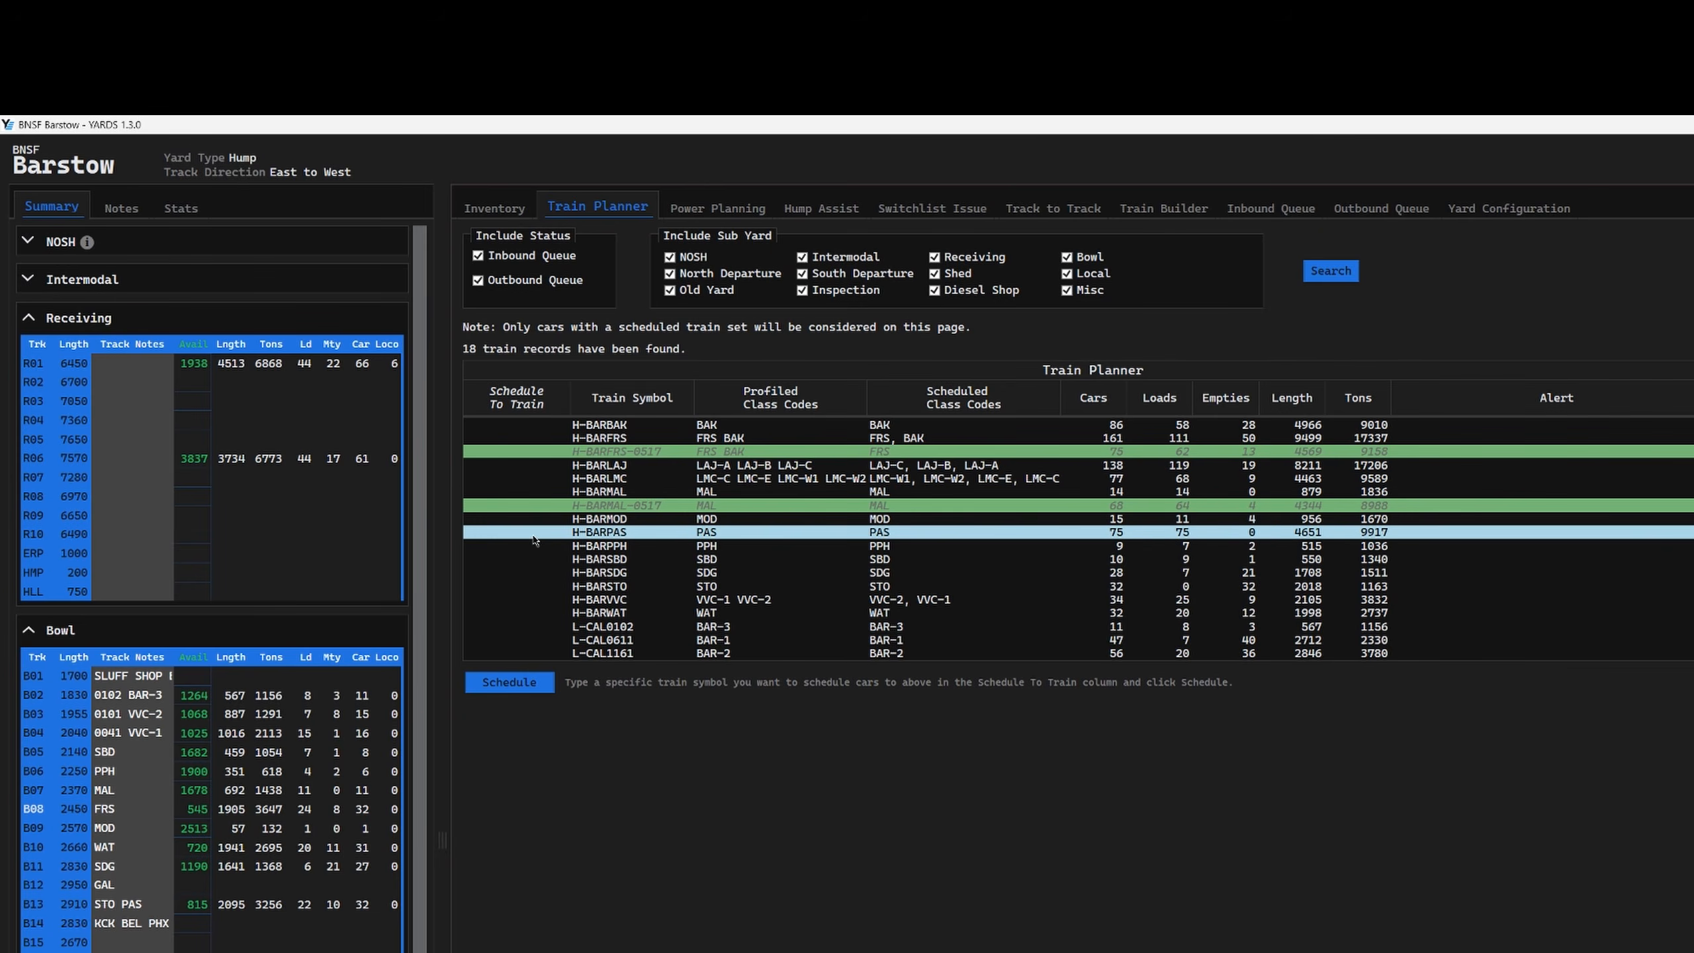
- Schedule the H-BARBAK cars to the specific train symbol H-BARBAK-20
left_click(538, 428)
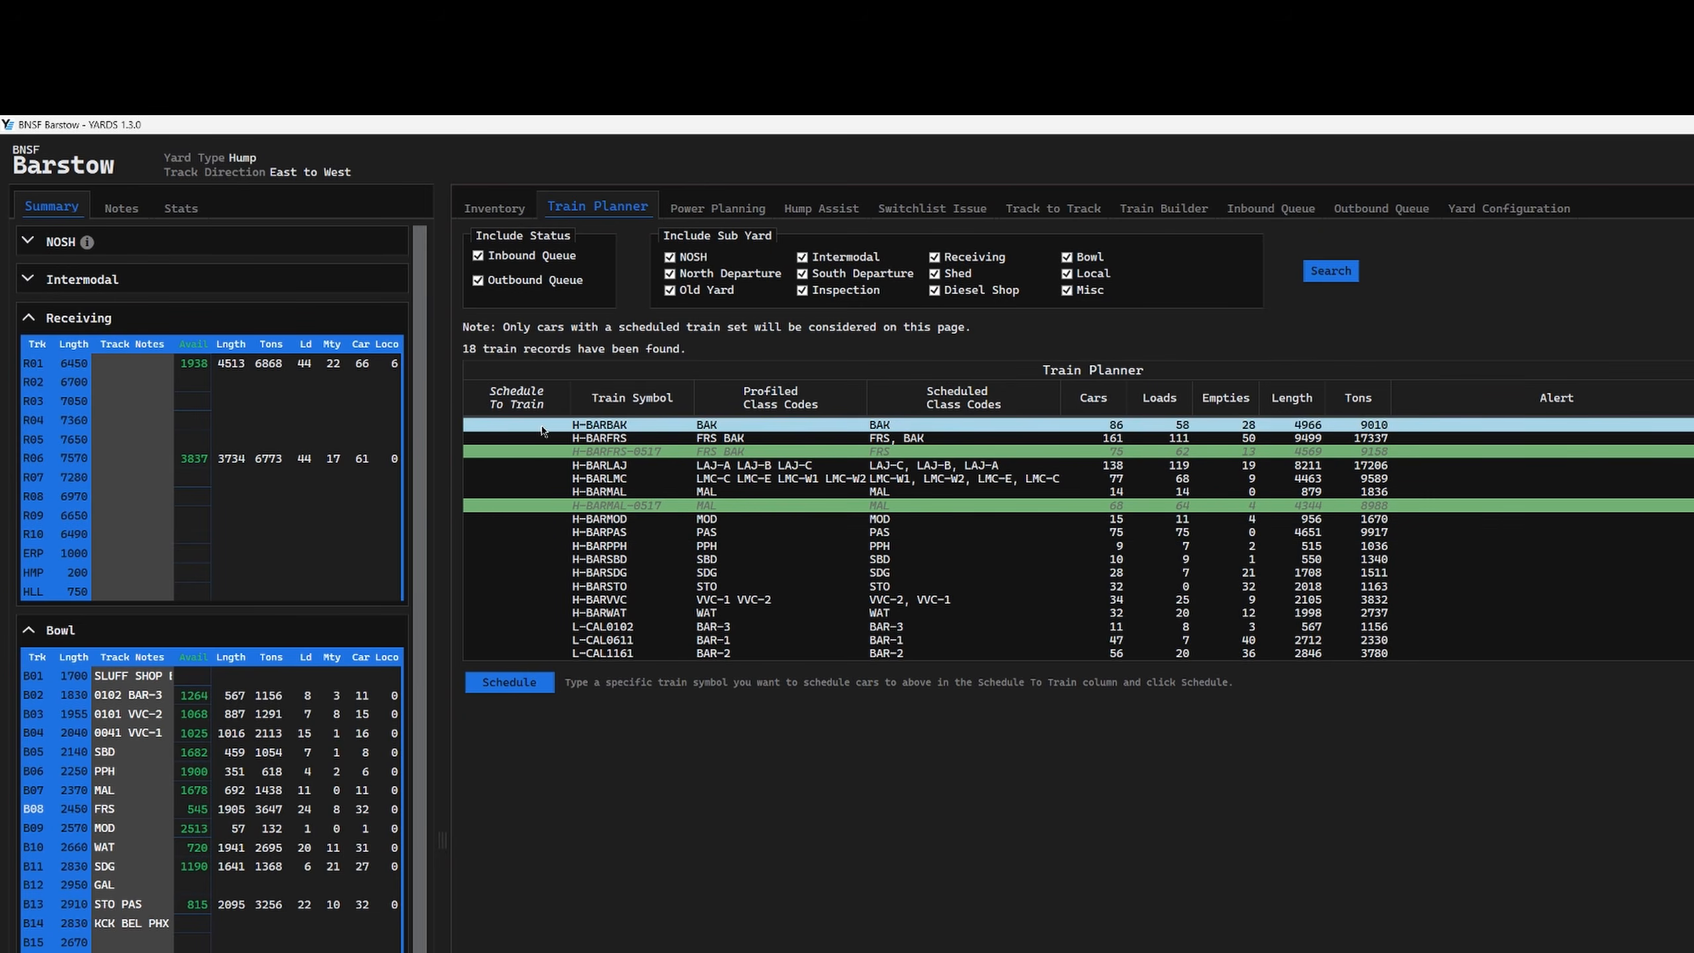
left_click(517, 426)
type("H-BARBAK-20")
left_click(520, 688)
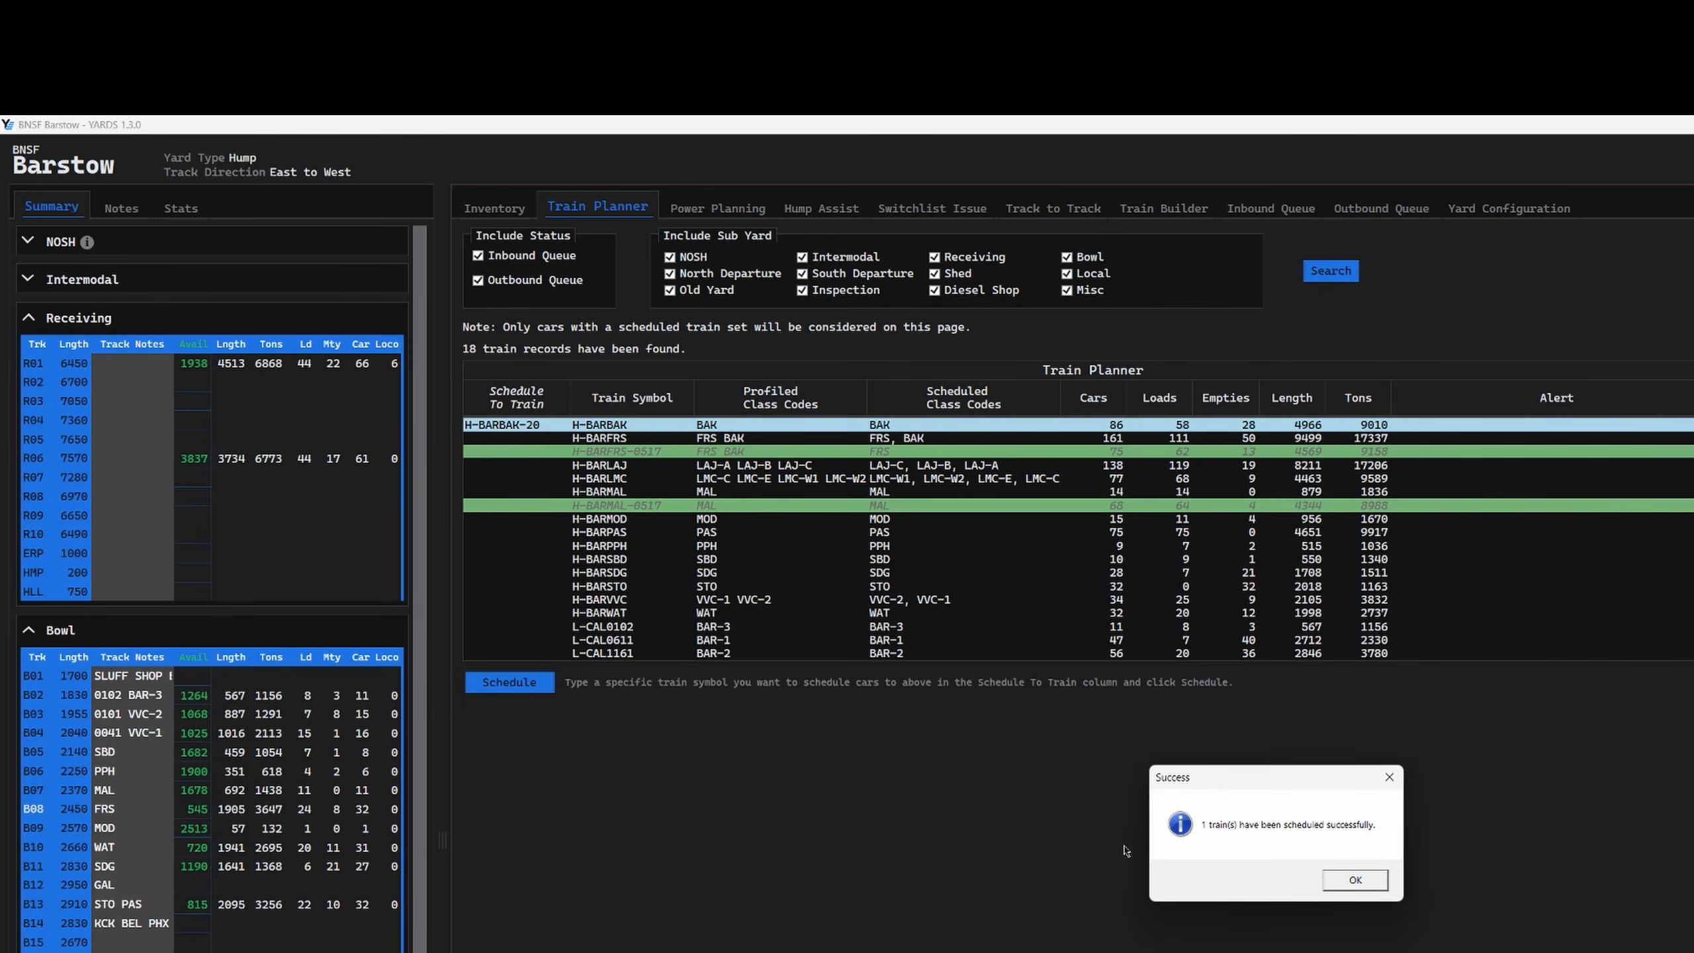
left_click(1353, 880)
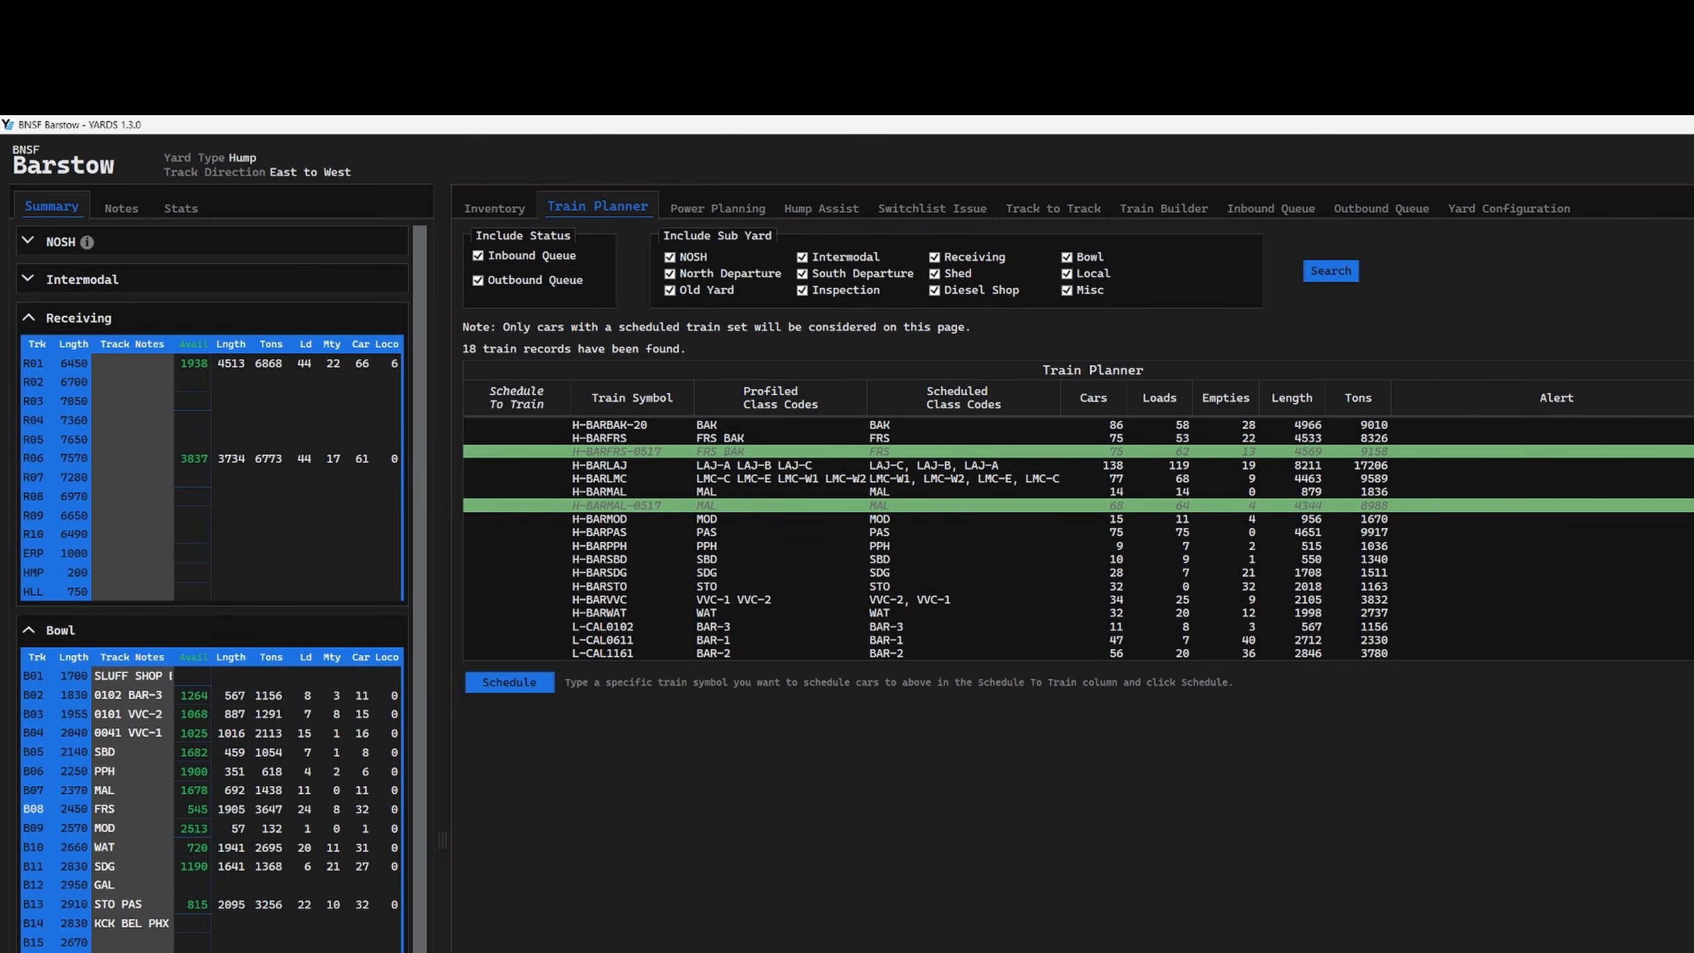
left_click(658, 427)
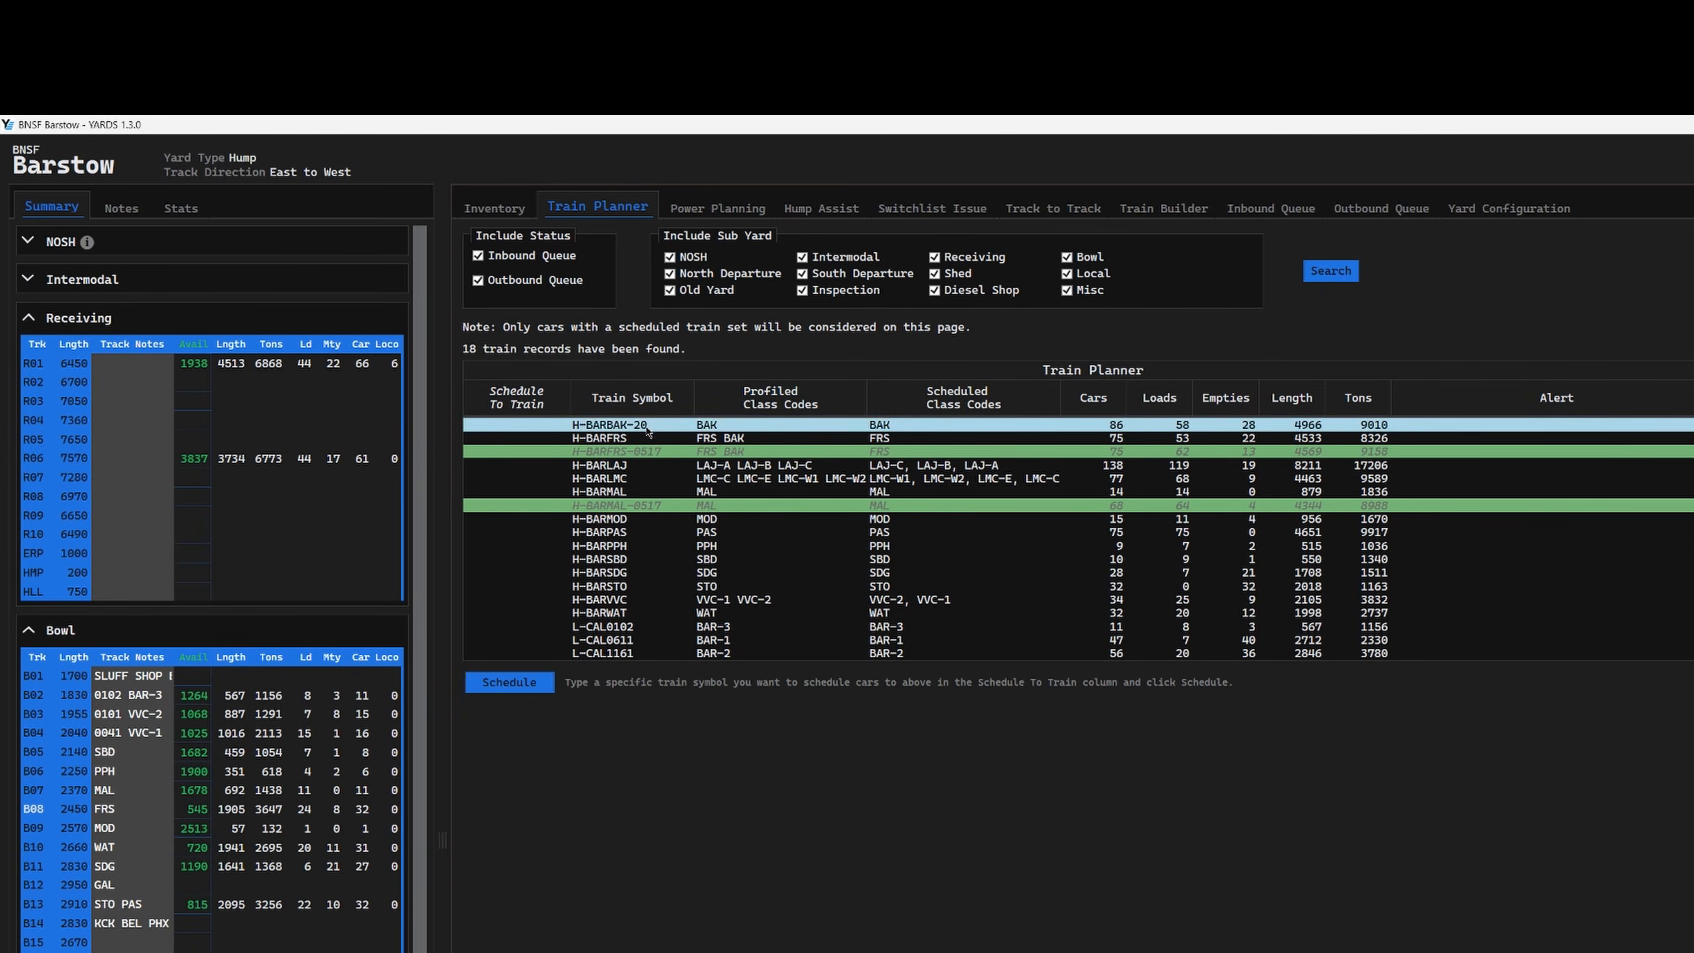
- Return to the inventory and query all tracks for cars with the scheduled train BAK
left_click(490, 218)
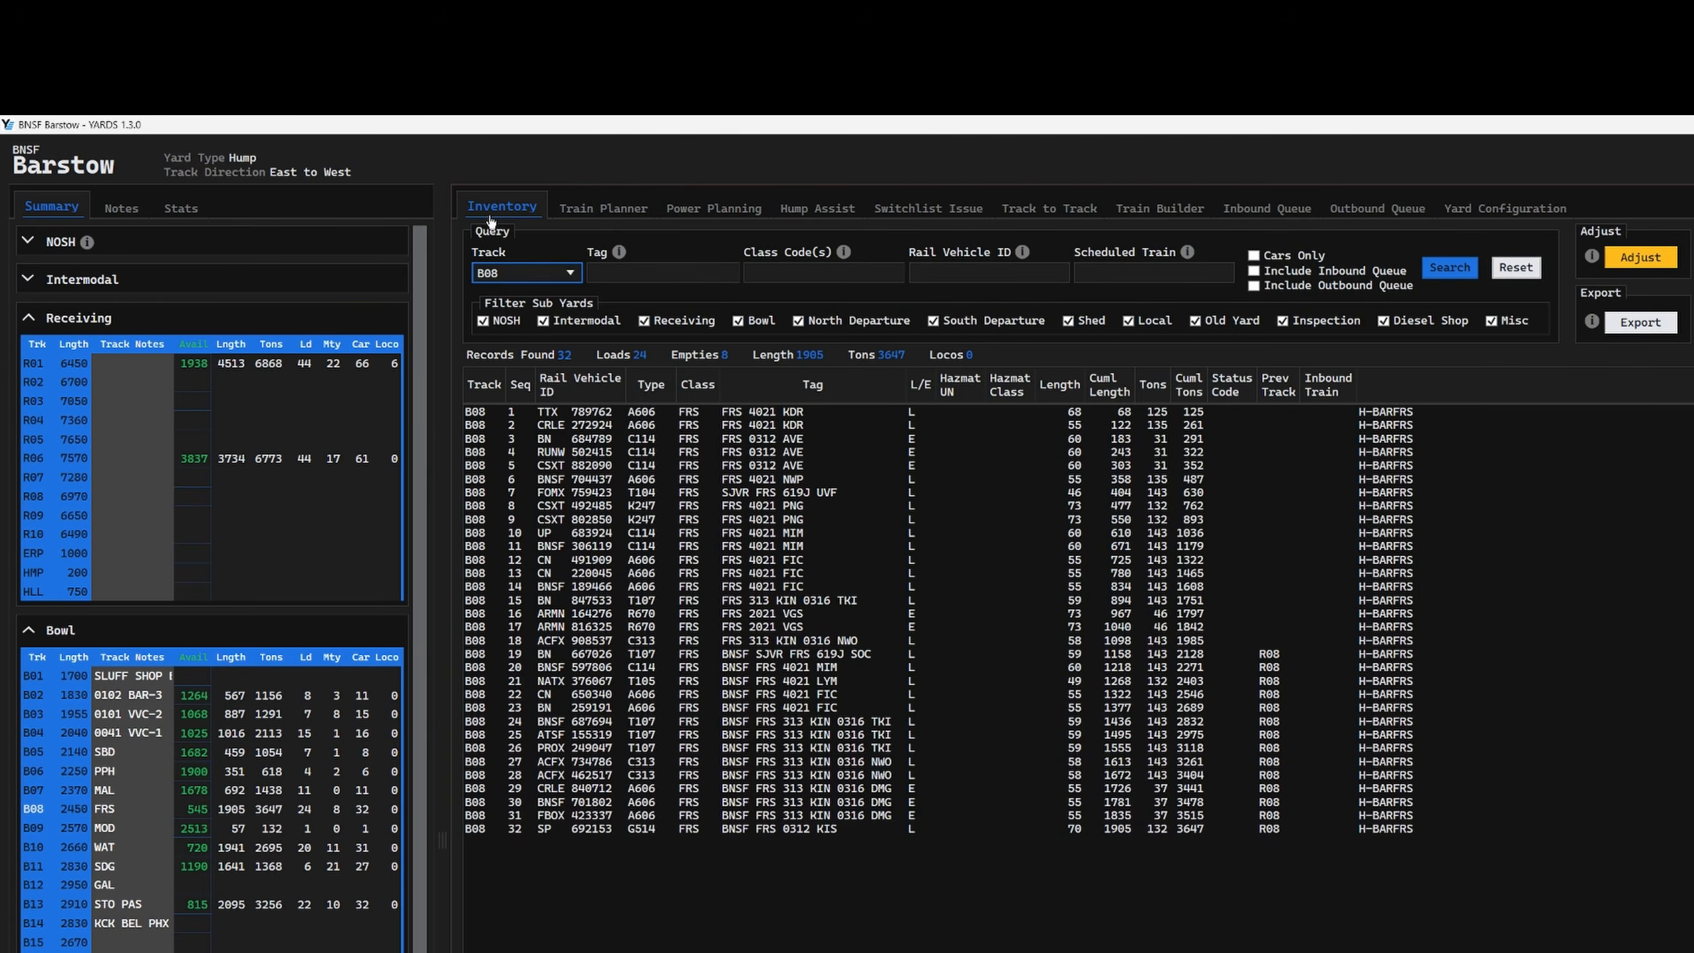
left_click(1085, 284)
left_click(1120, 274)
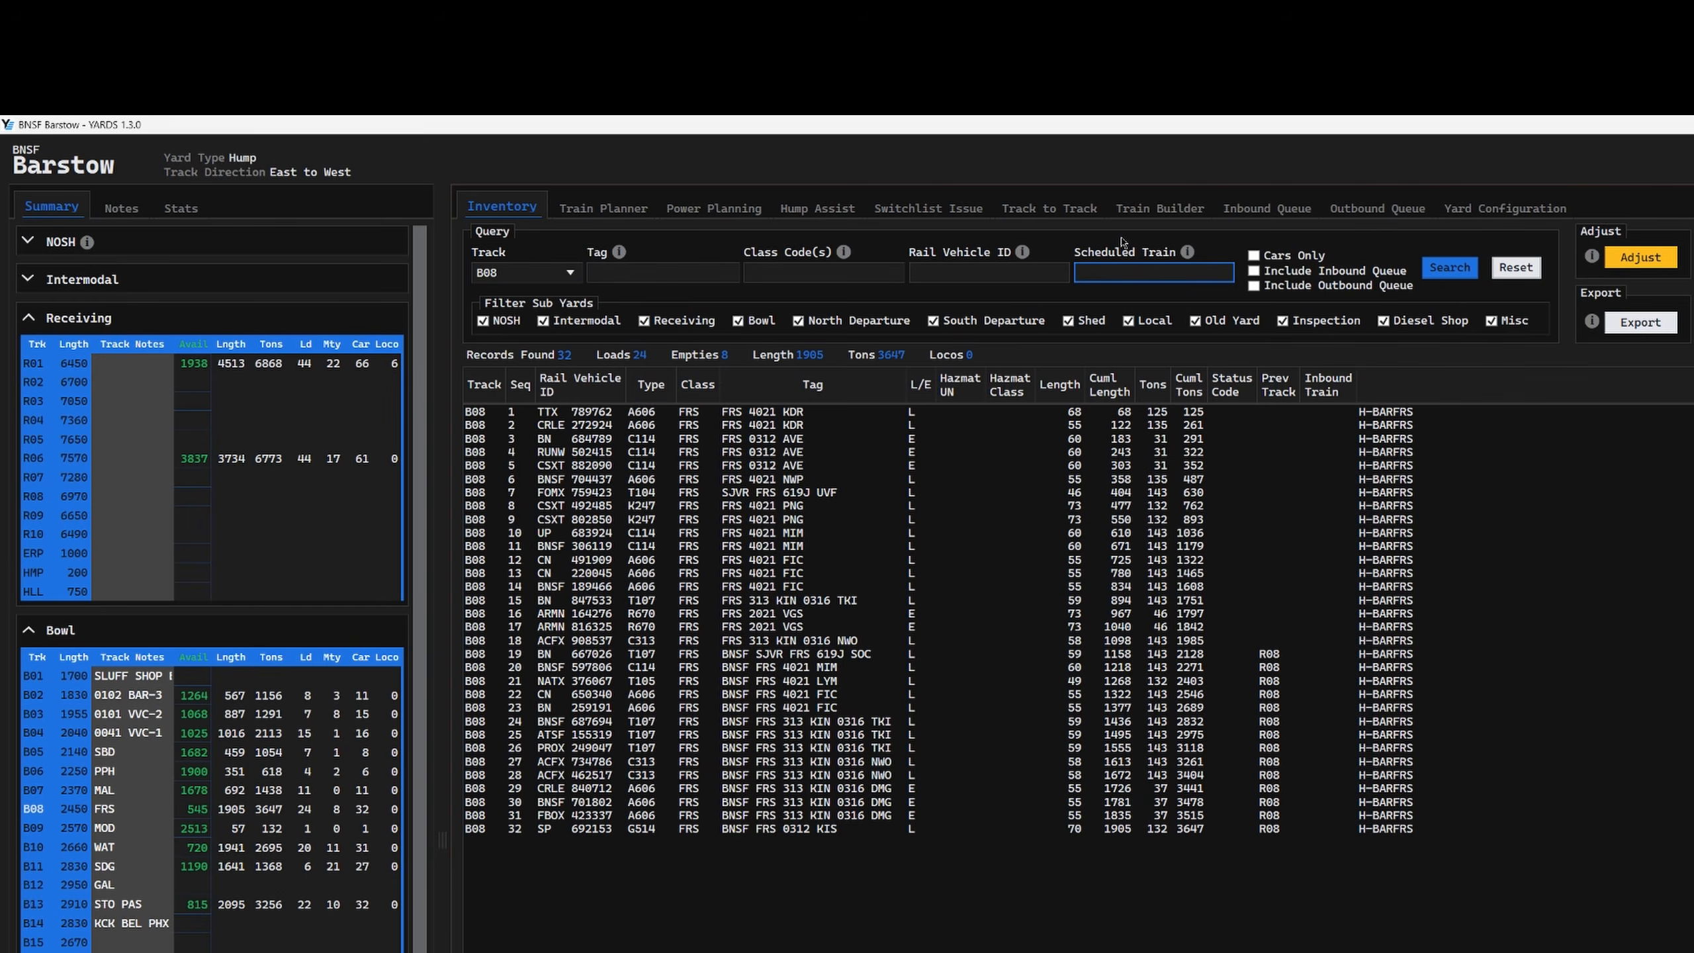
type("BAK")
key("Return")
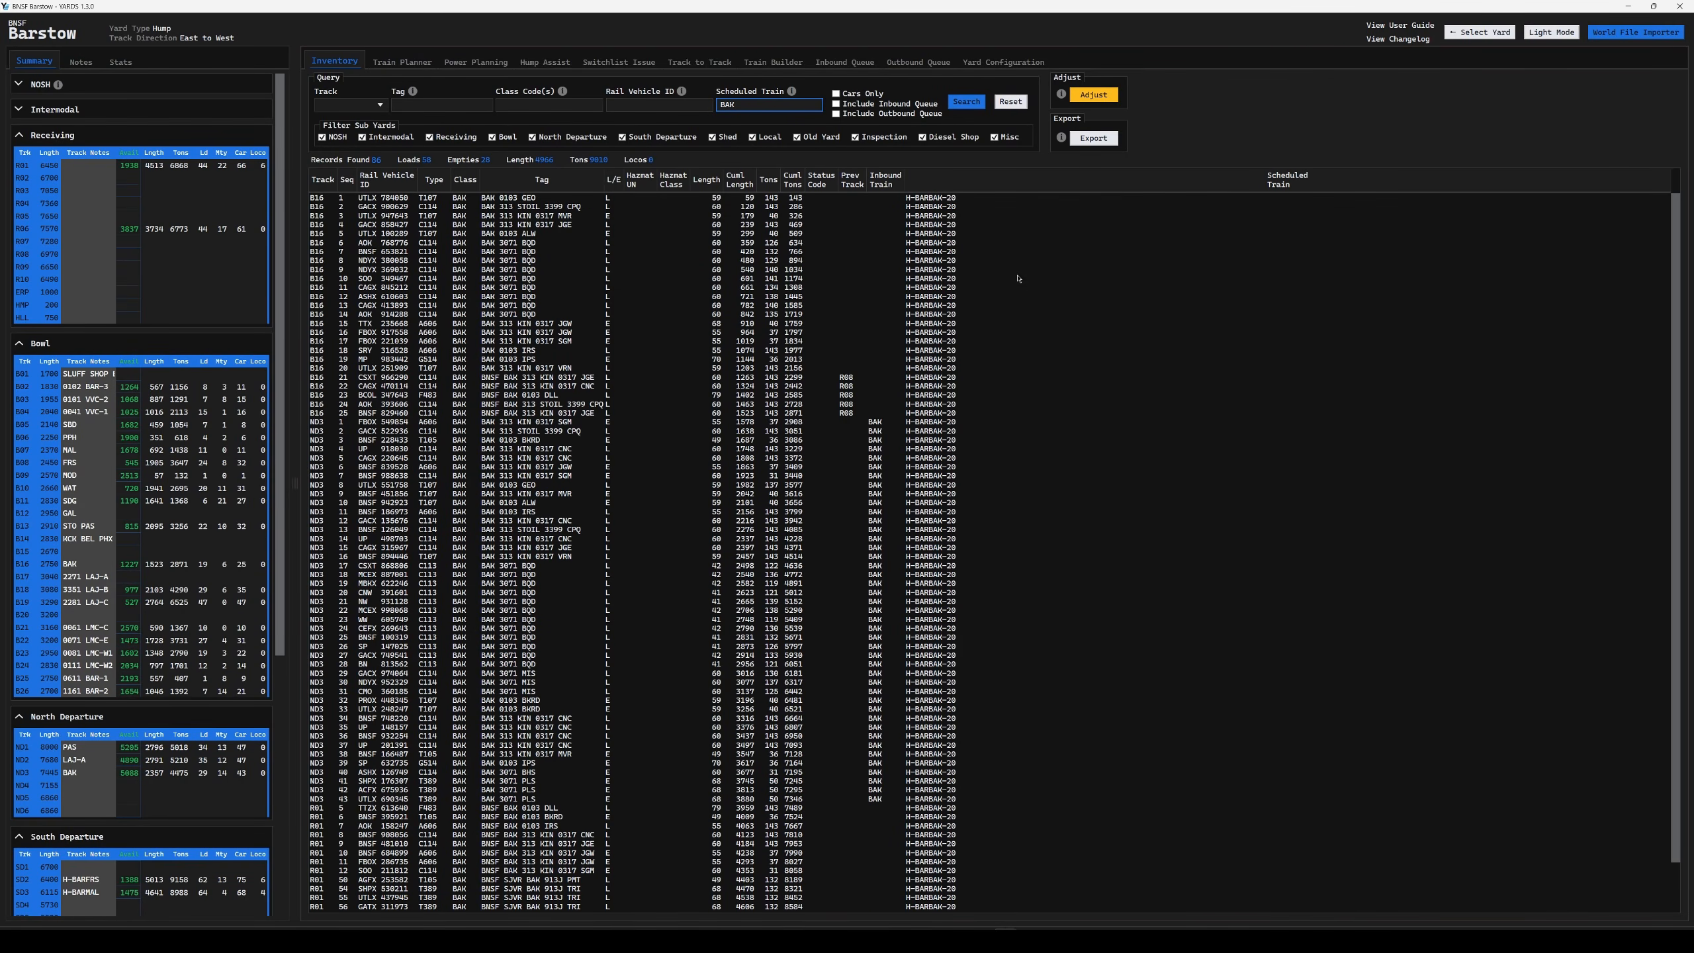
- Look through the cars scheduled to H-BARBAK-20 and select the B16 cars from sequence 1 to 25
left_click(953, 201)
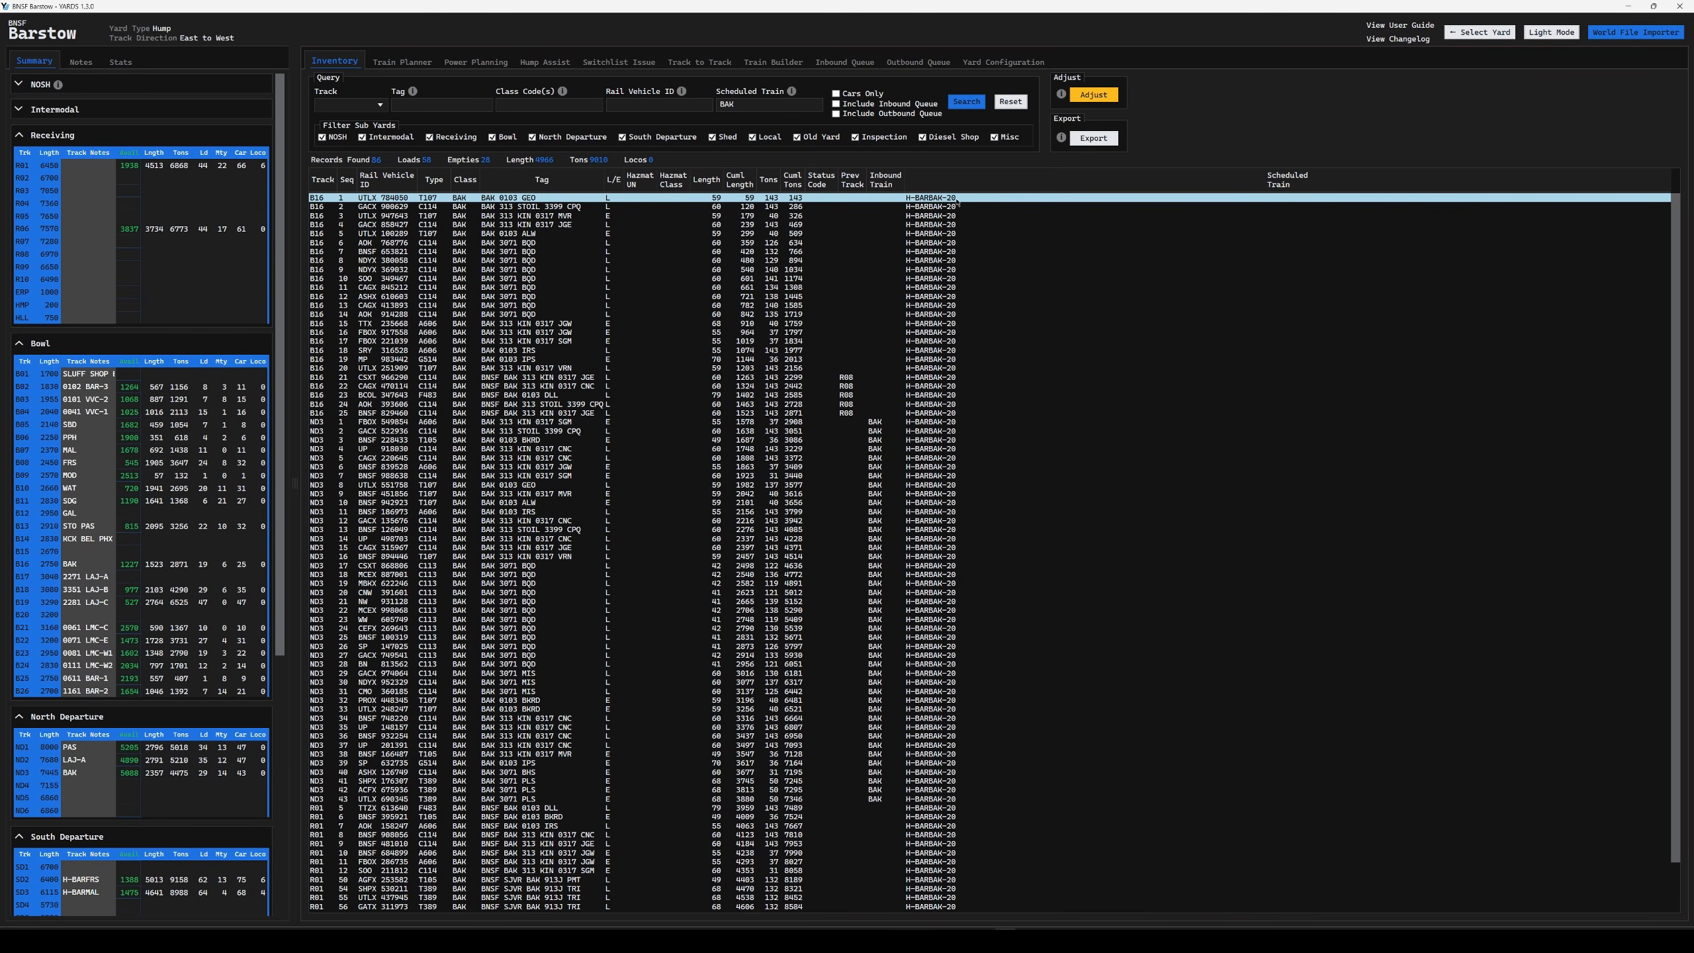
scroll(963, 338, "down", 2)
scroll(962, 352, "up", 2)
scroll(497, 296, "down", 2)
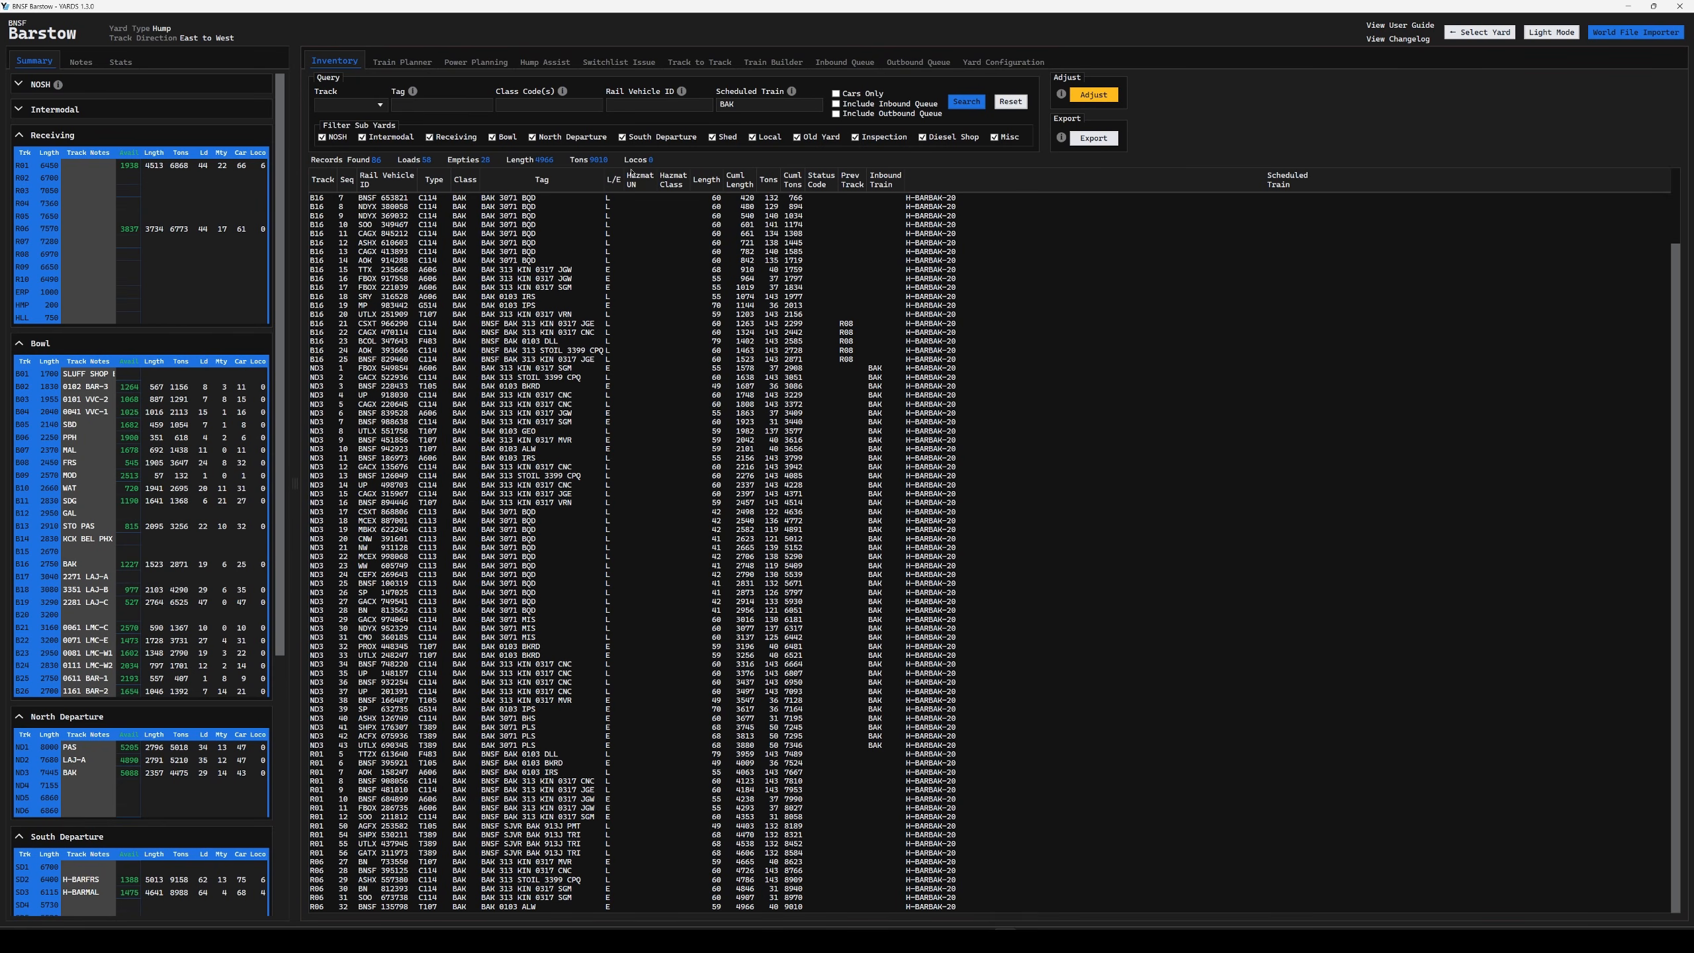
scroll(508, 384, "up", 2)
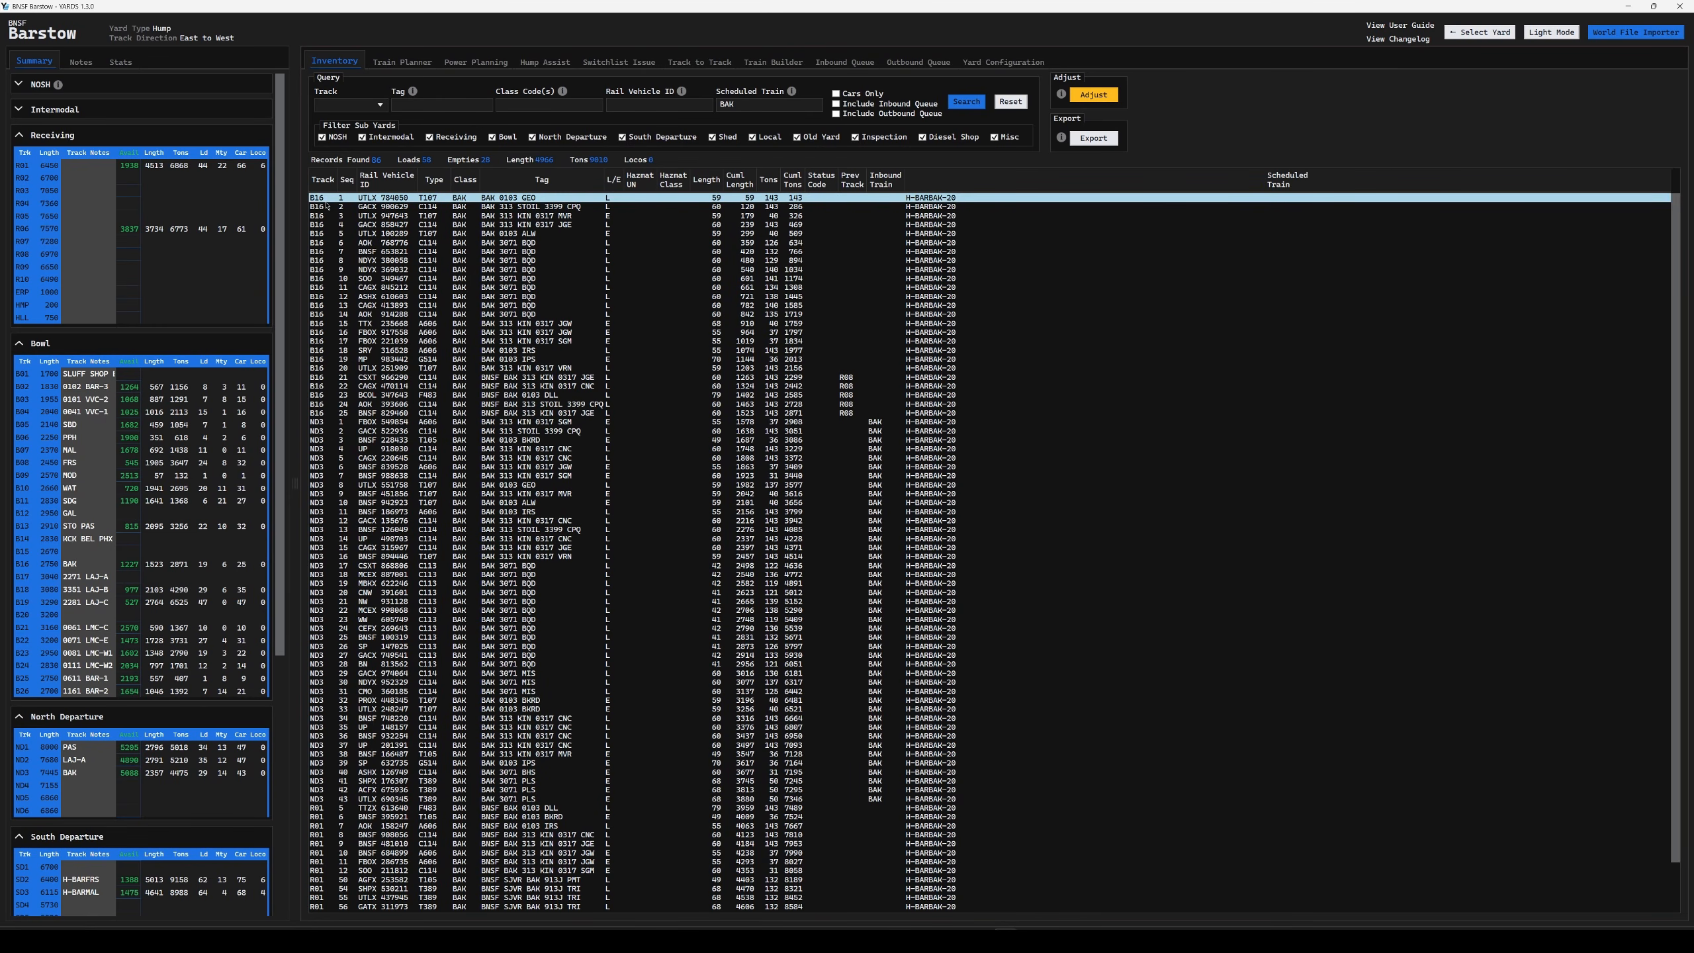
left_click(328, 413, "shift")
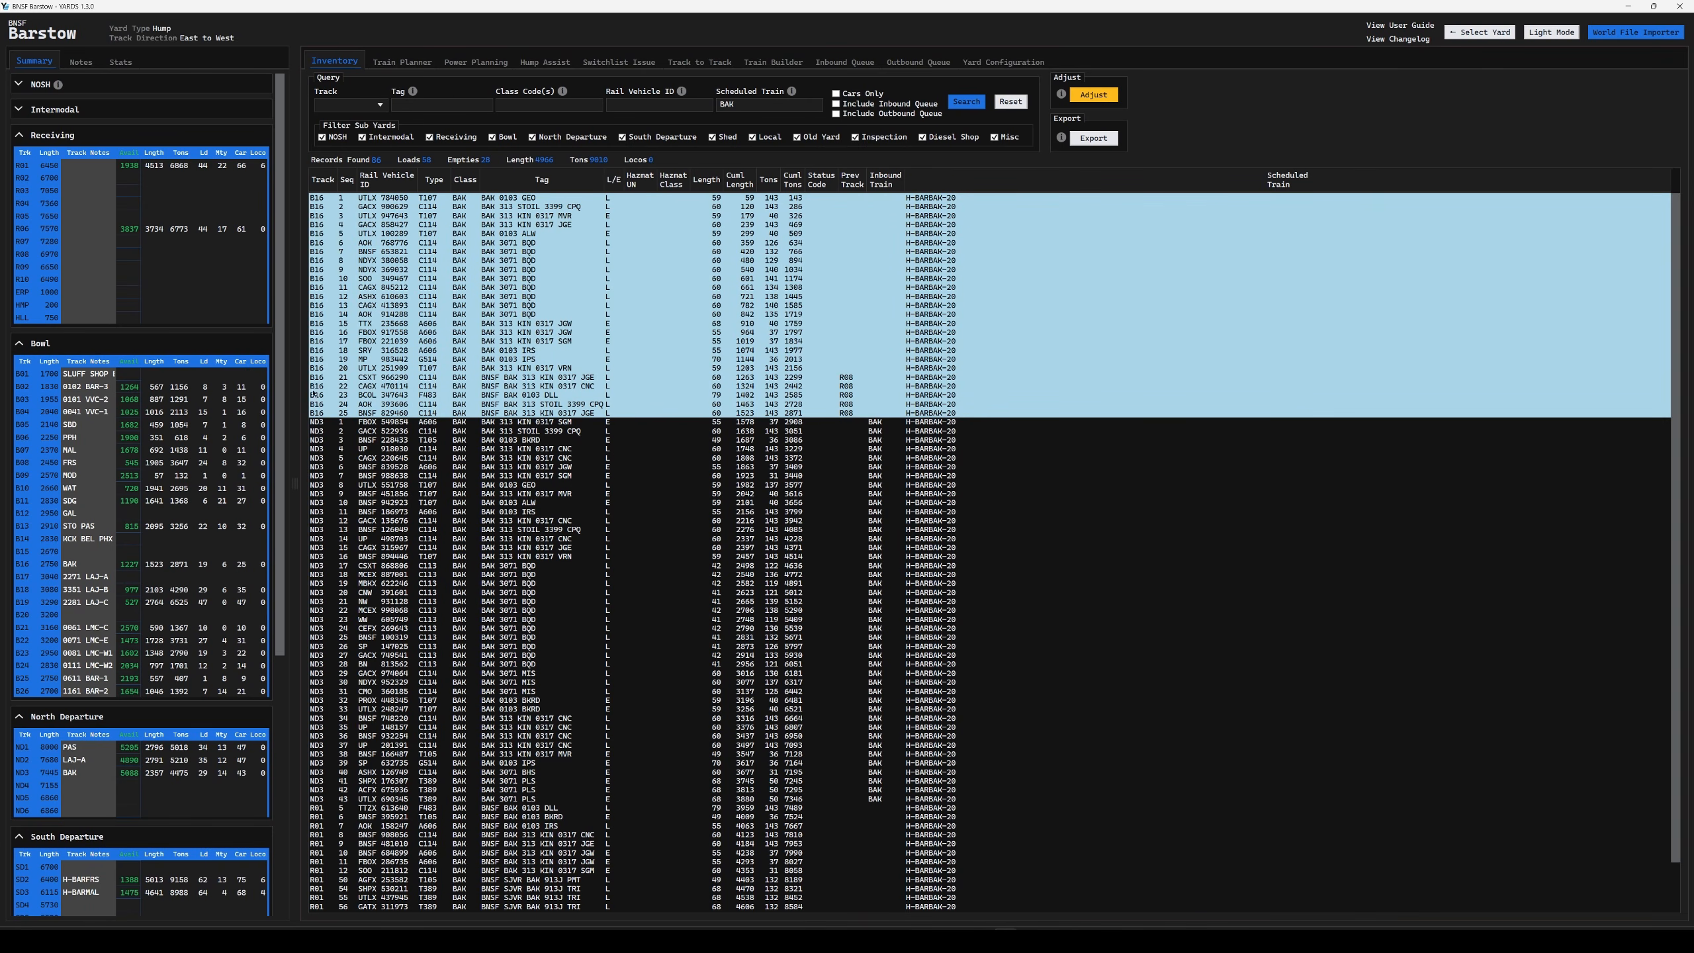
- Look through the H-BARBAK-20 cars standing on tracks ND3, R01 and R06
left_click(318, 421)
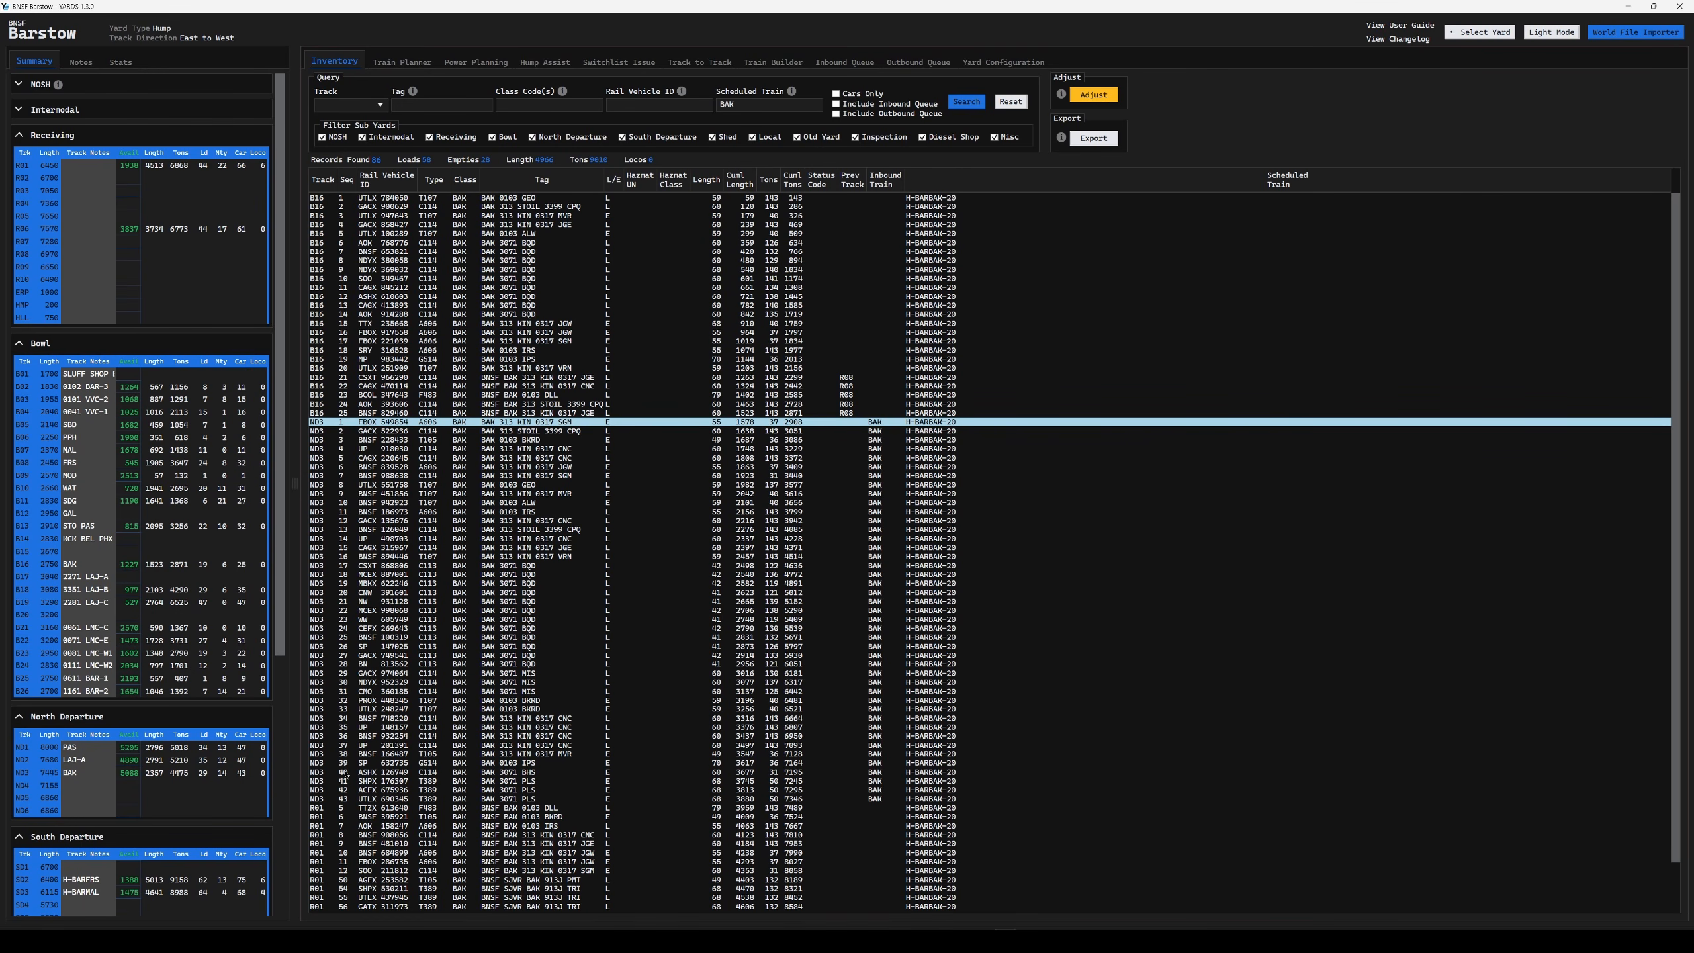
left_click(339, 809)
scroll(360, 837, "down", 2)
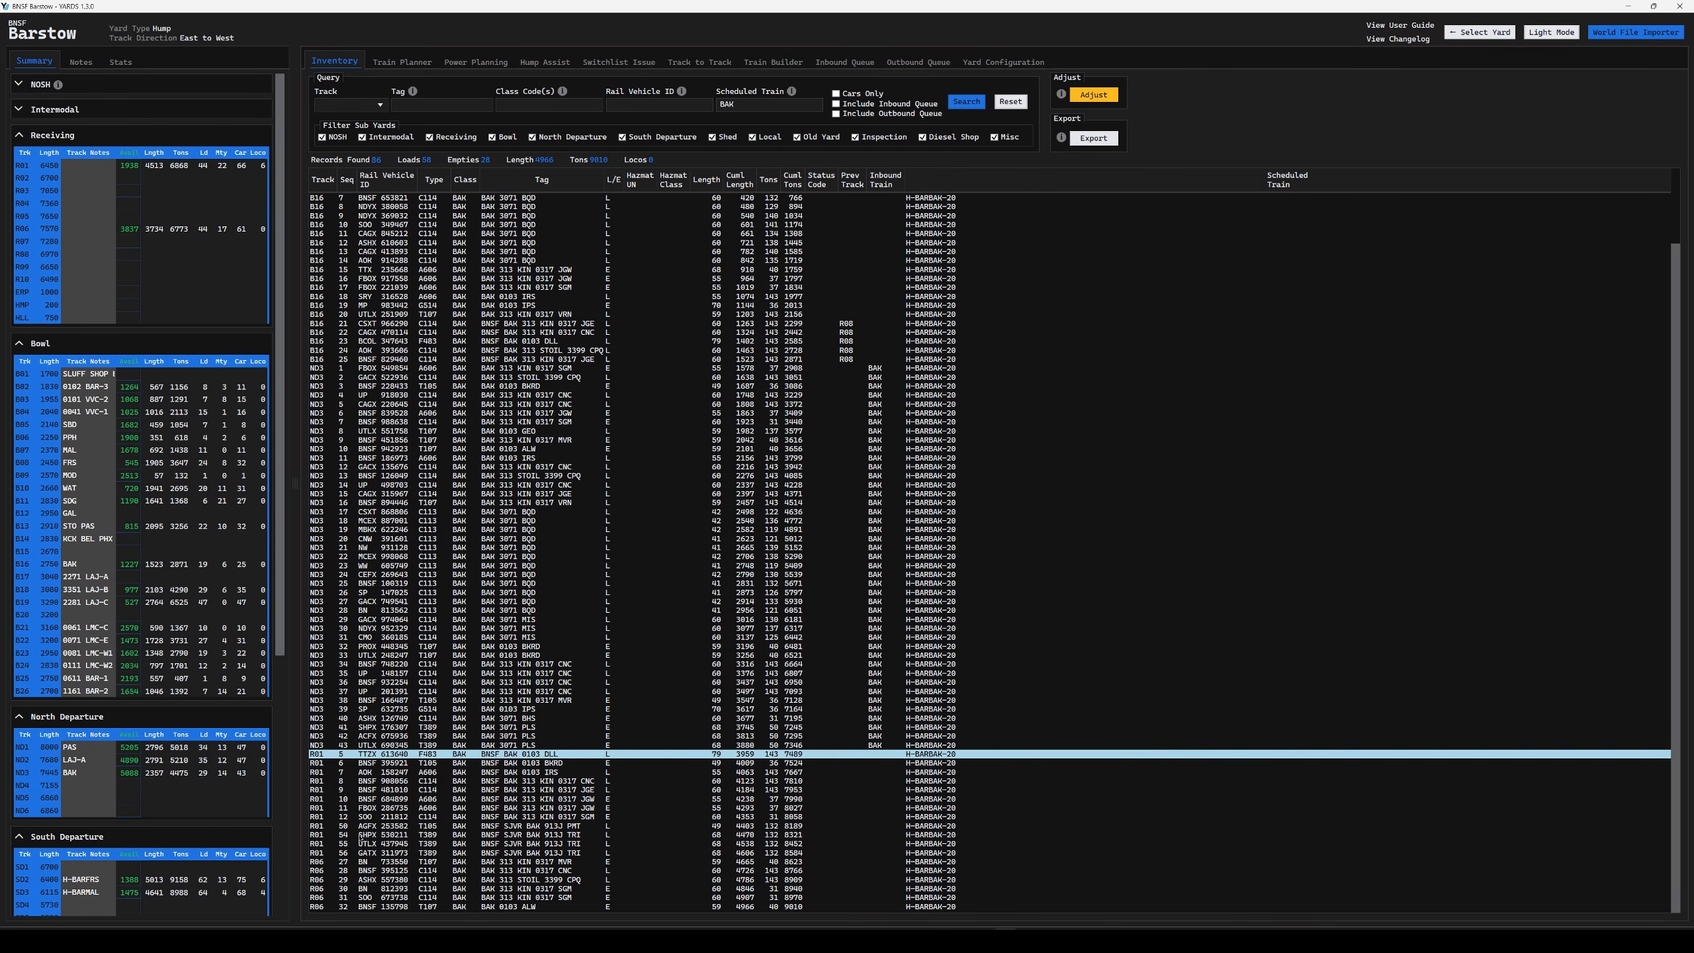
left_click(344, 861)
left_click(346, 905, "shift")
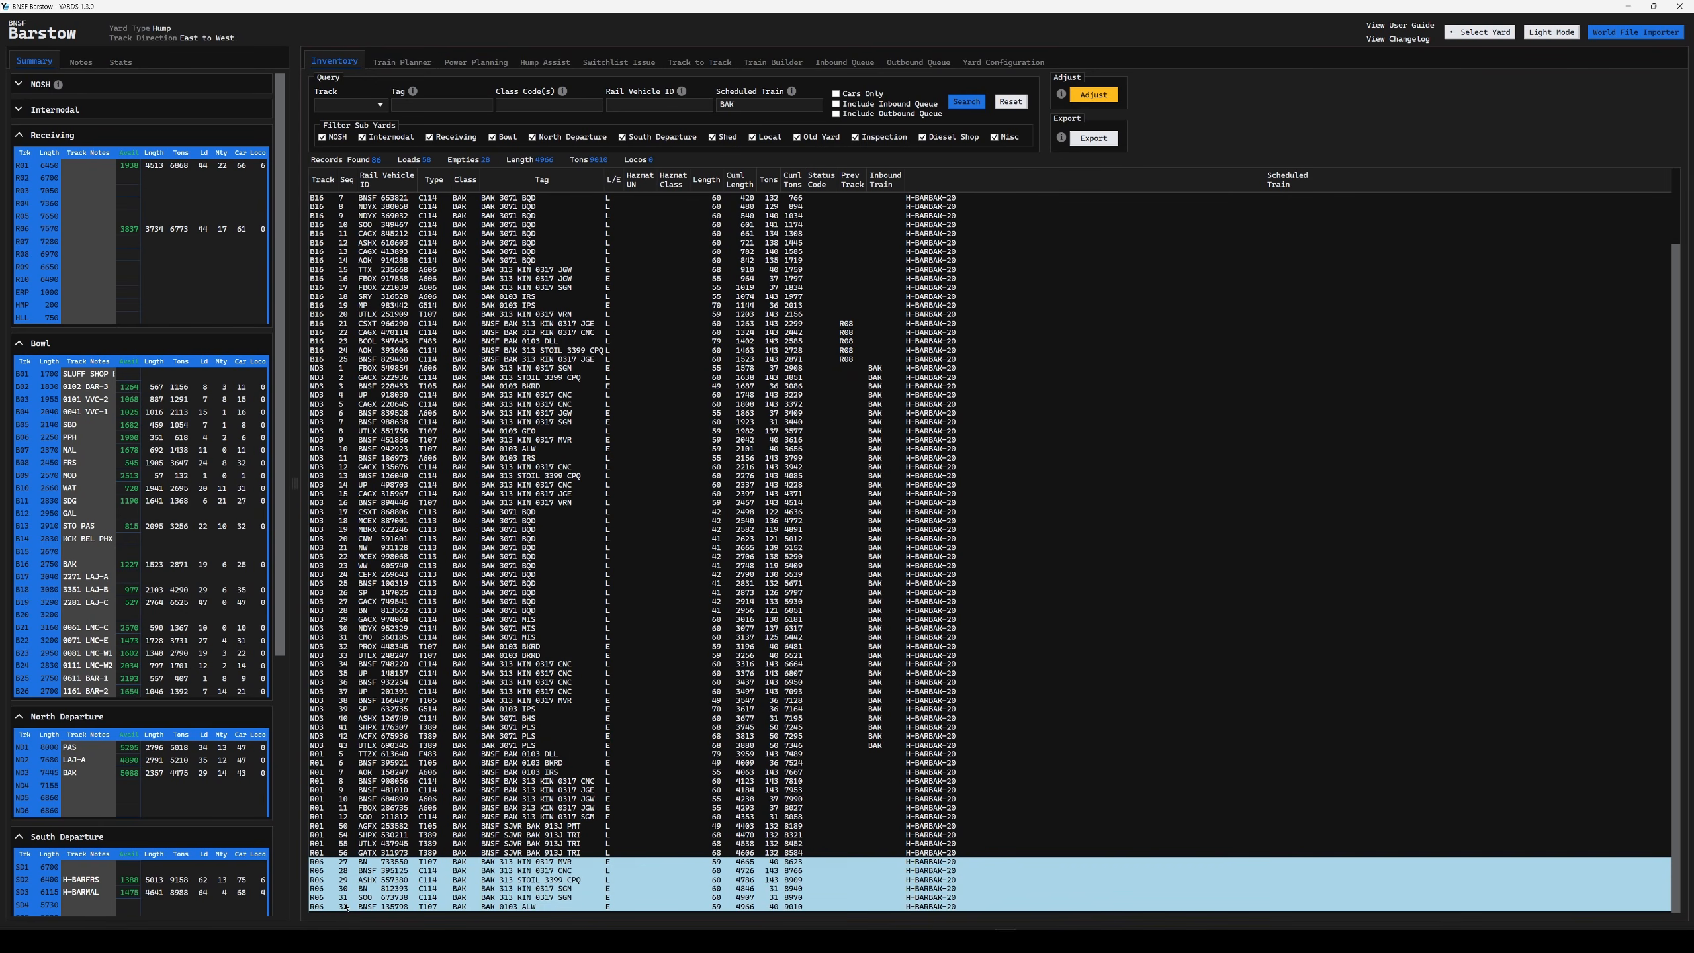
left_click(344, 836)
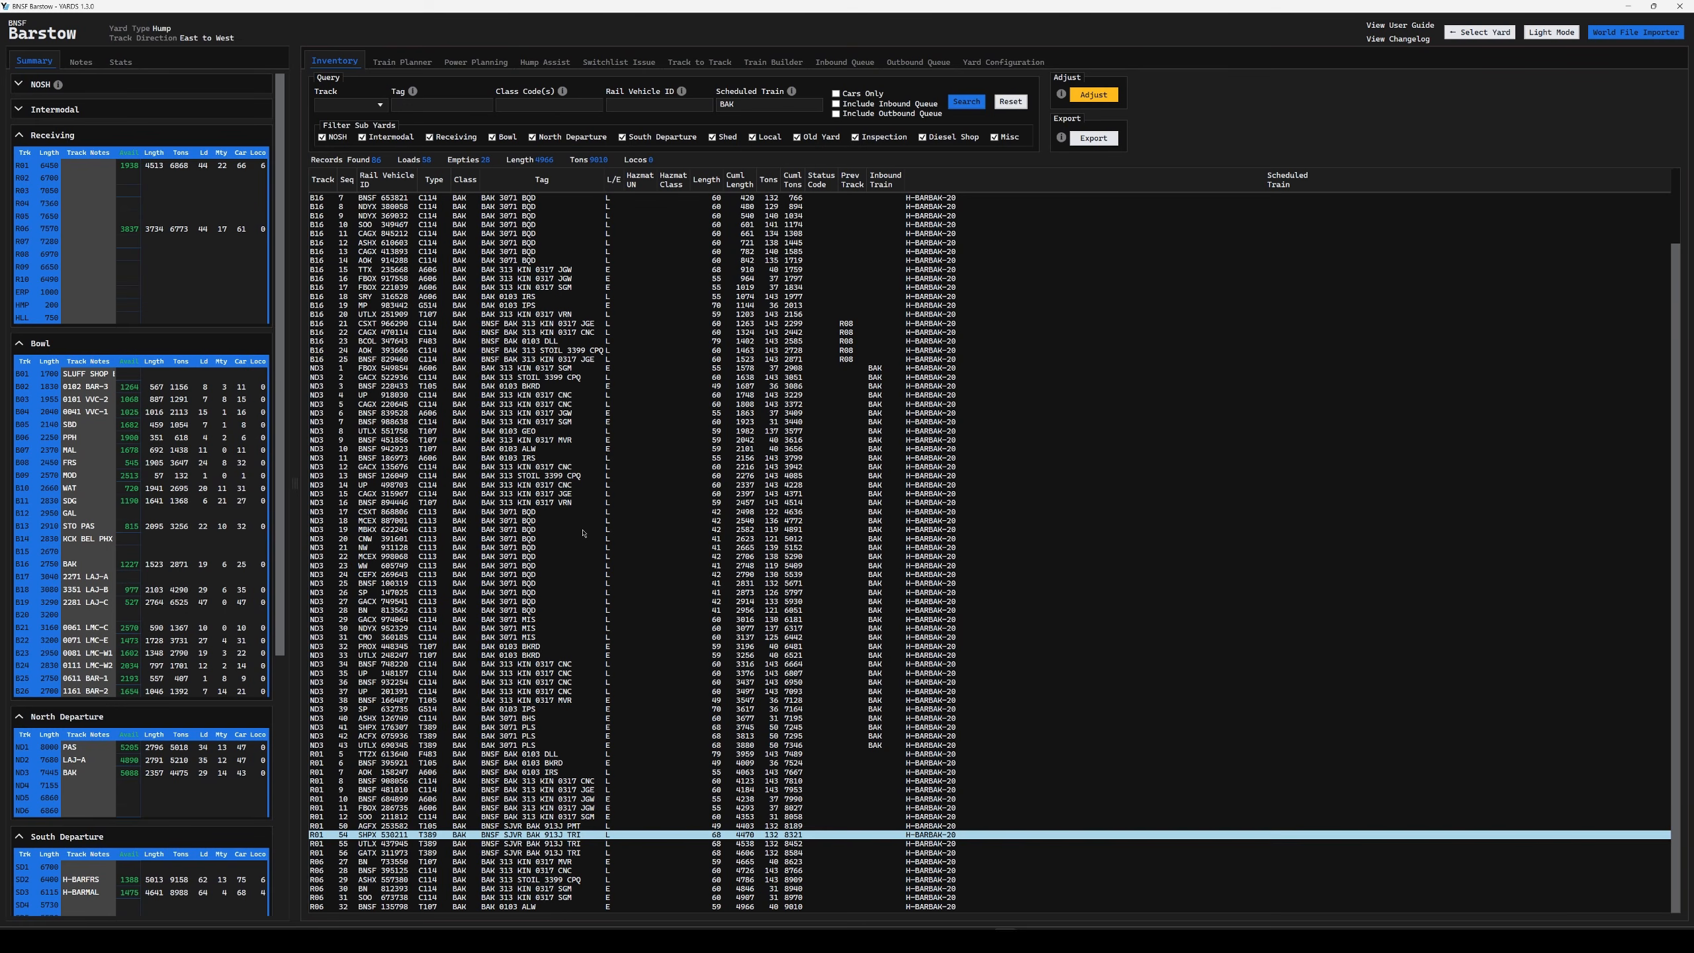
scroll(582, 533, "up", 2)
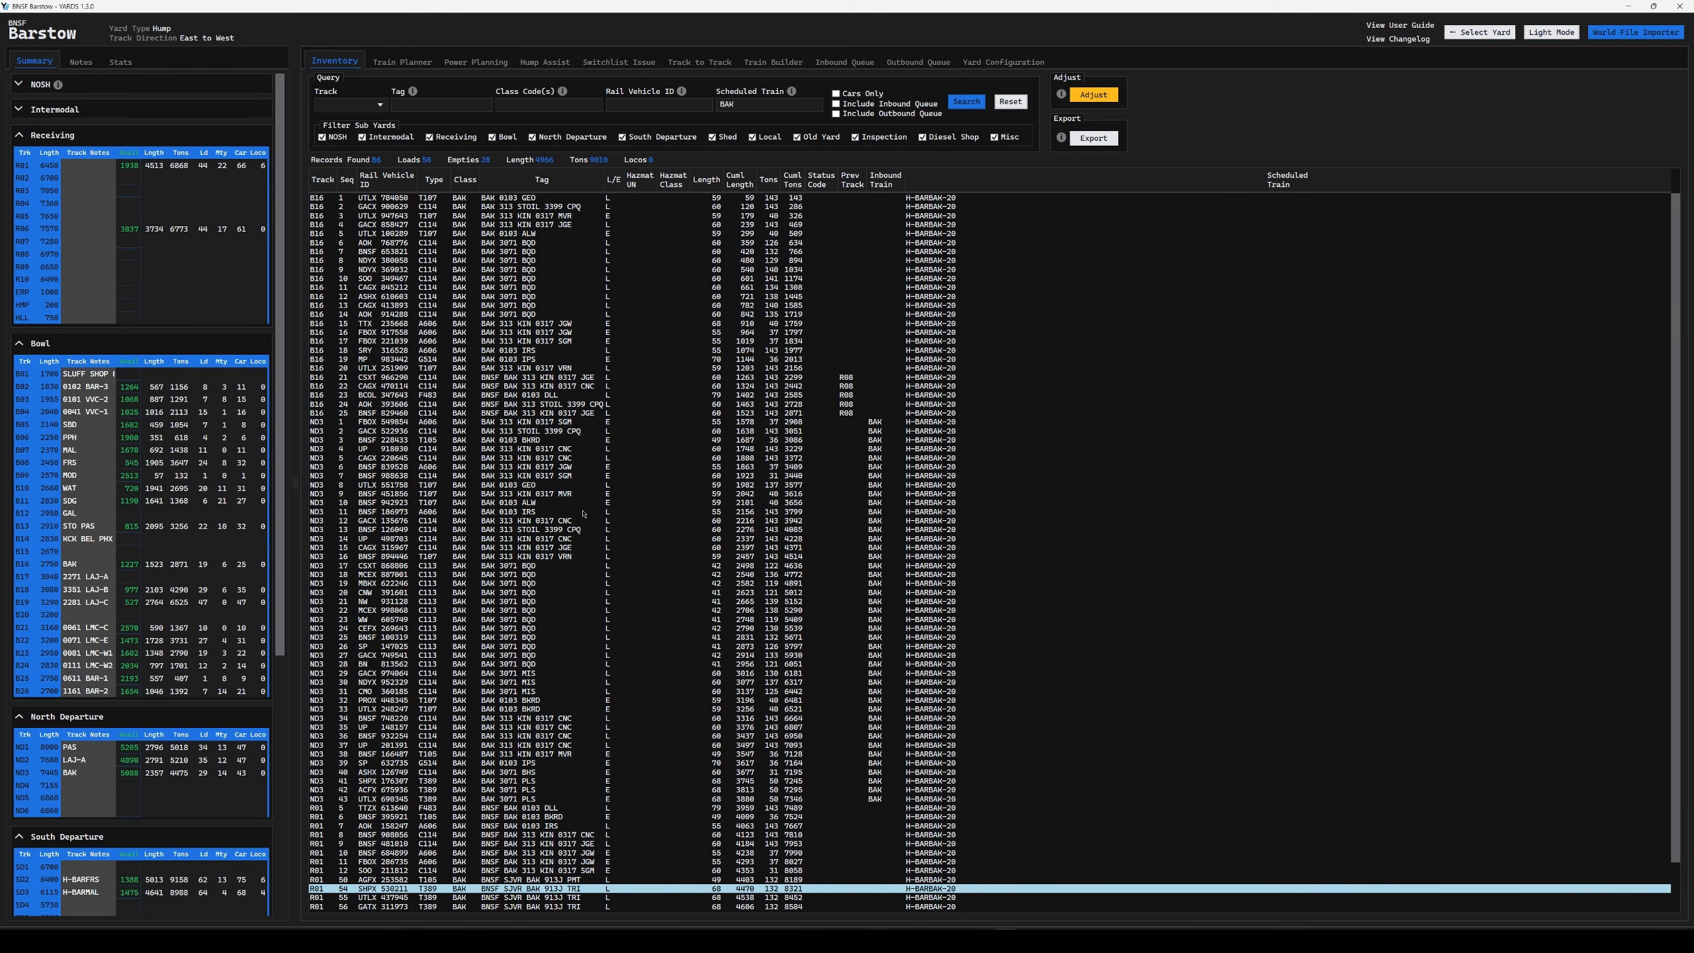
- Open power planning and select the first yard locomotive, BN 7096 on track D01
left_click(485, 62)
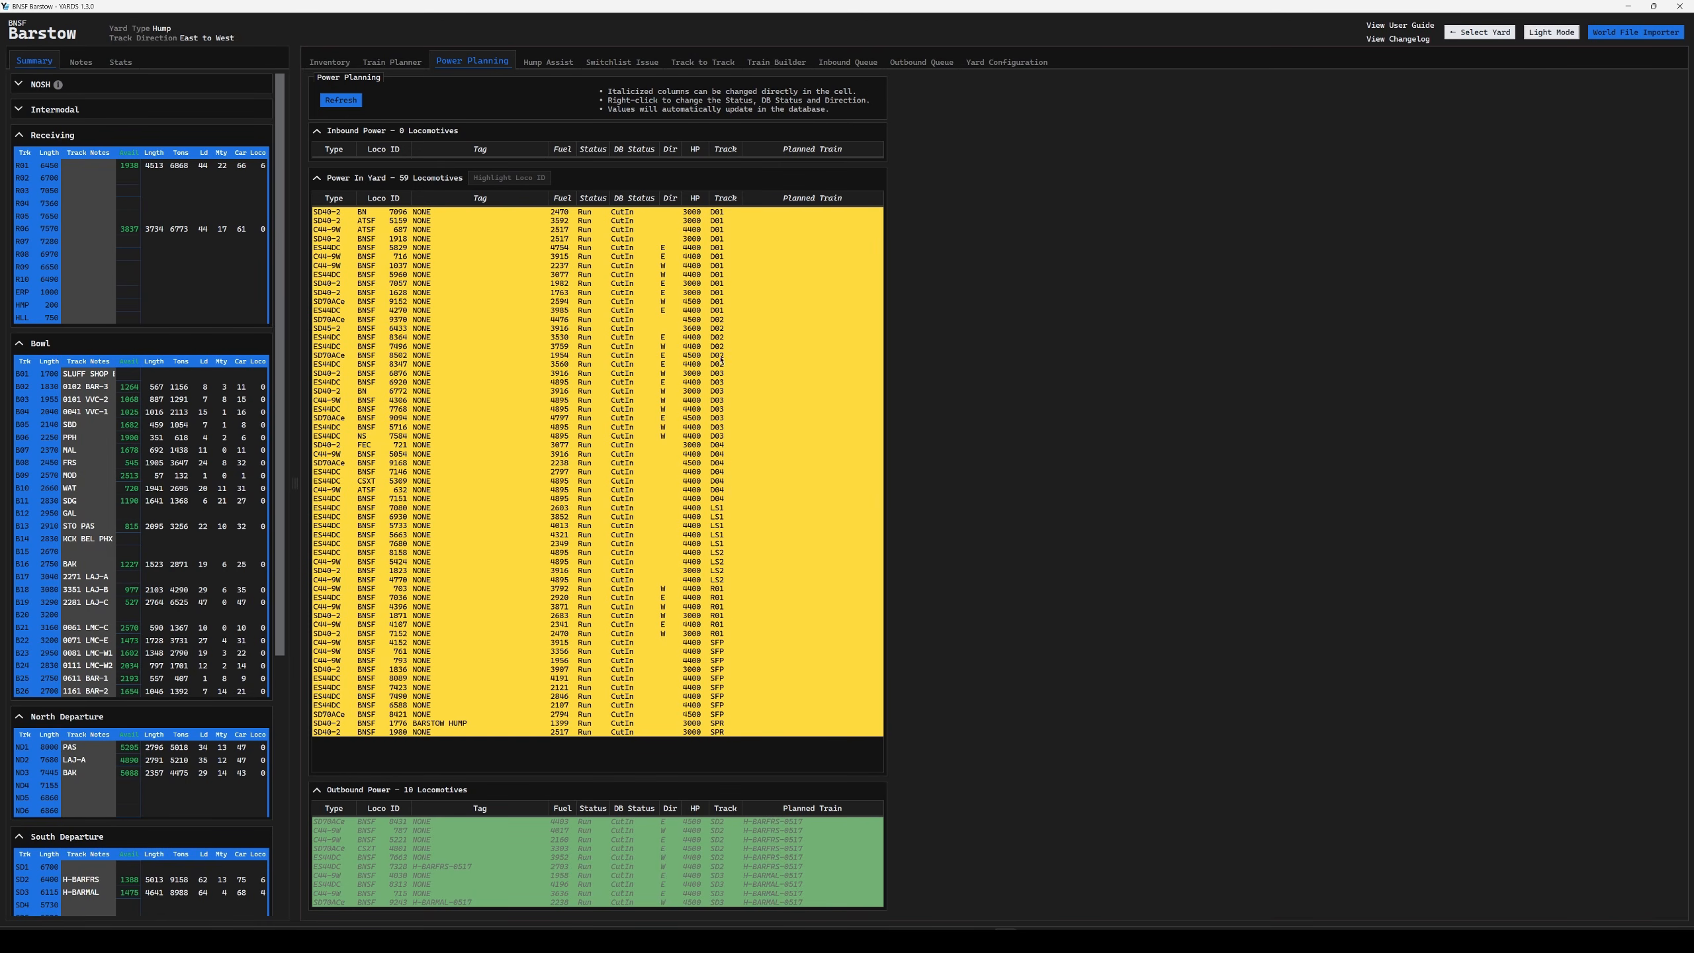
left_click(764, 212)
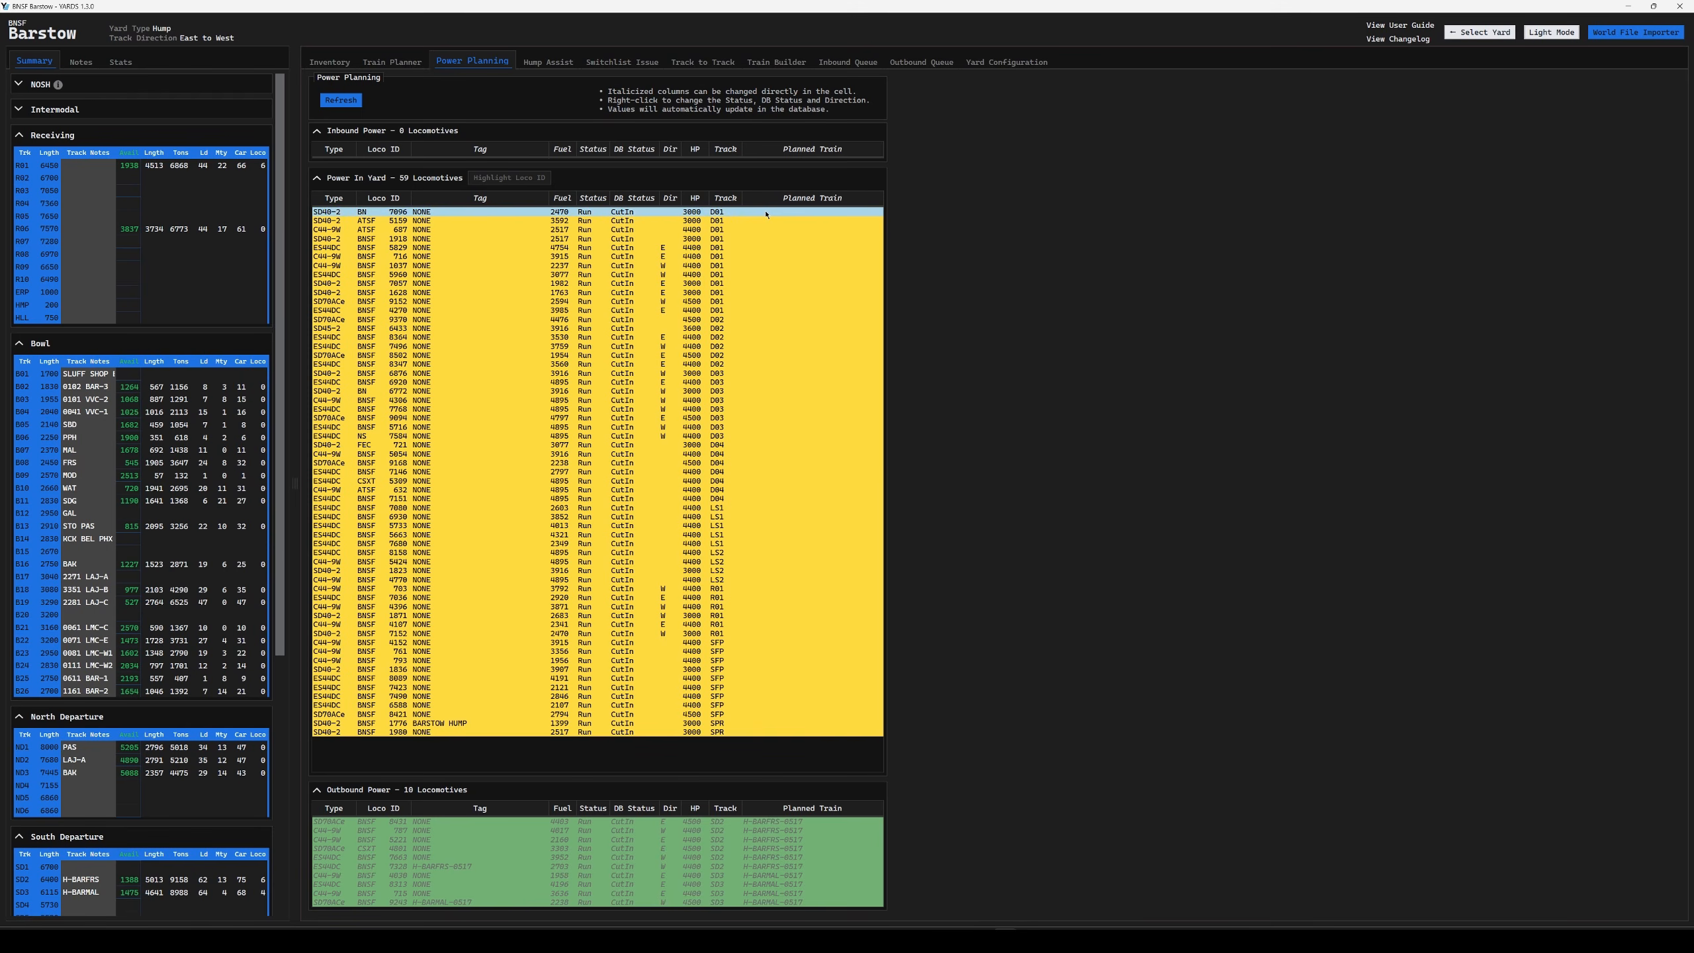
- Search the Train Builder for train symbol BAK and examine its scheduled cars and planned power
left_click(787, 67)
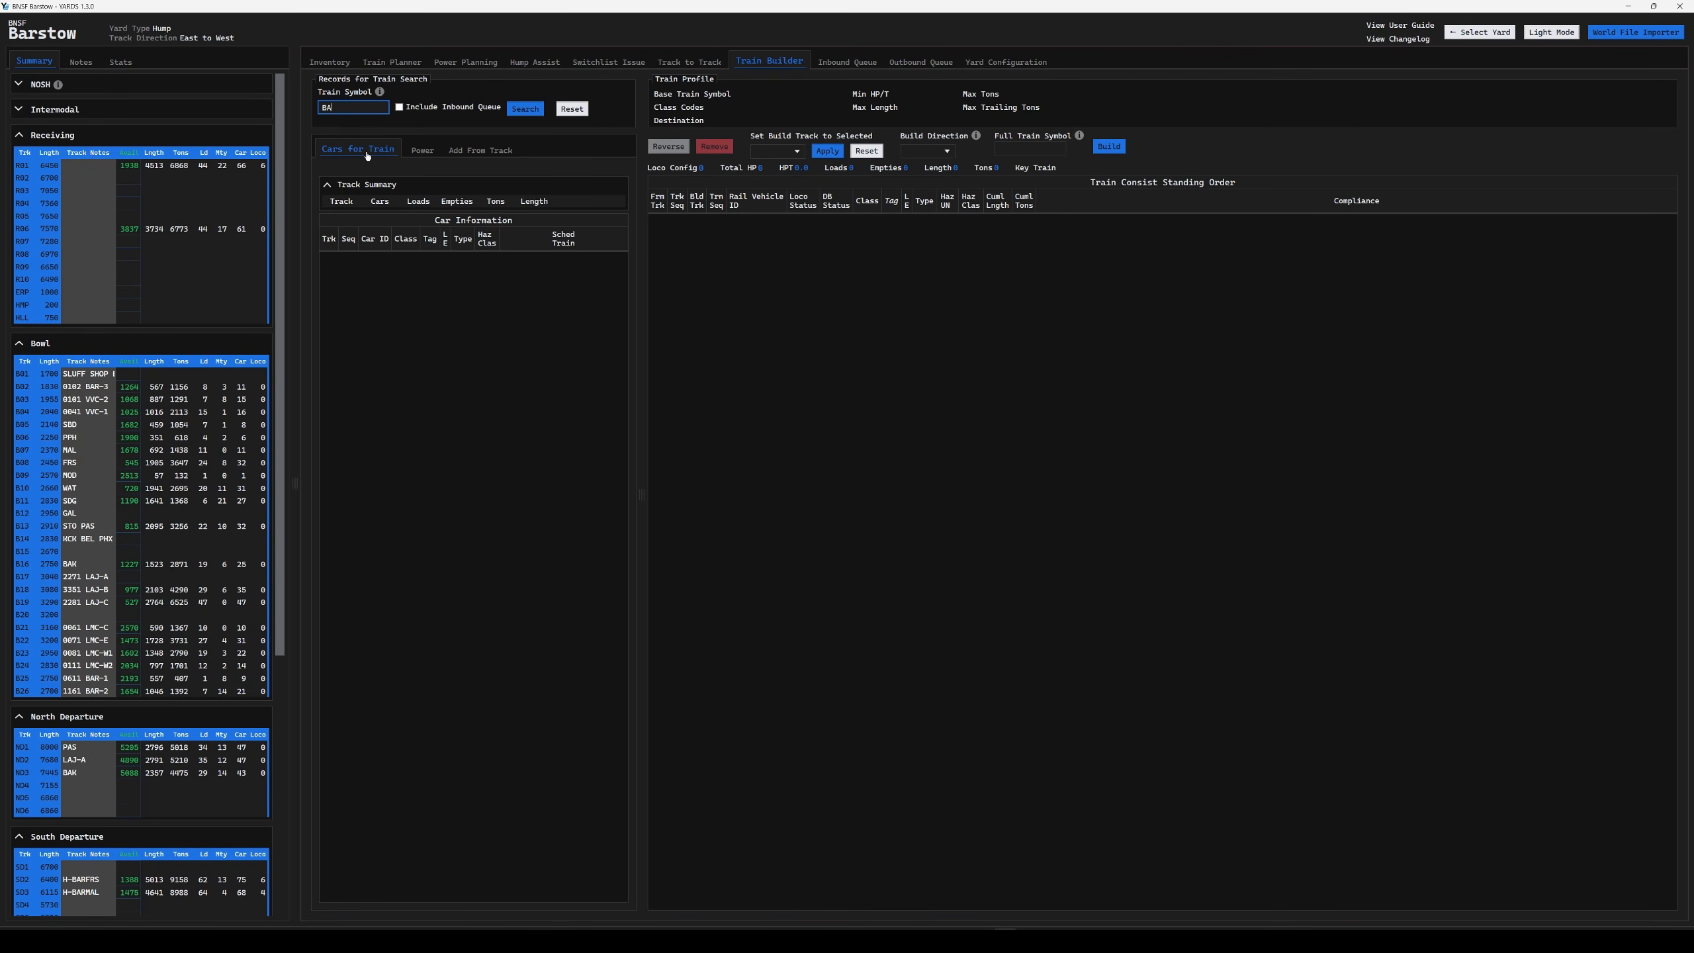
key("Return")
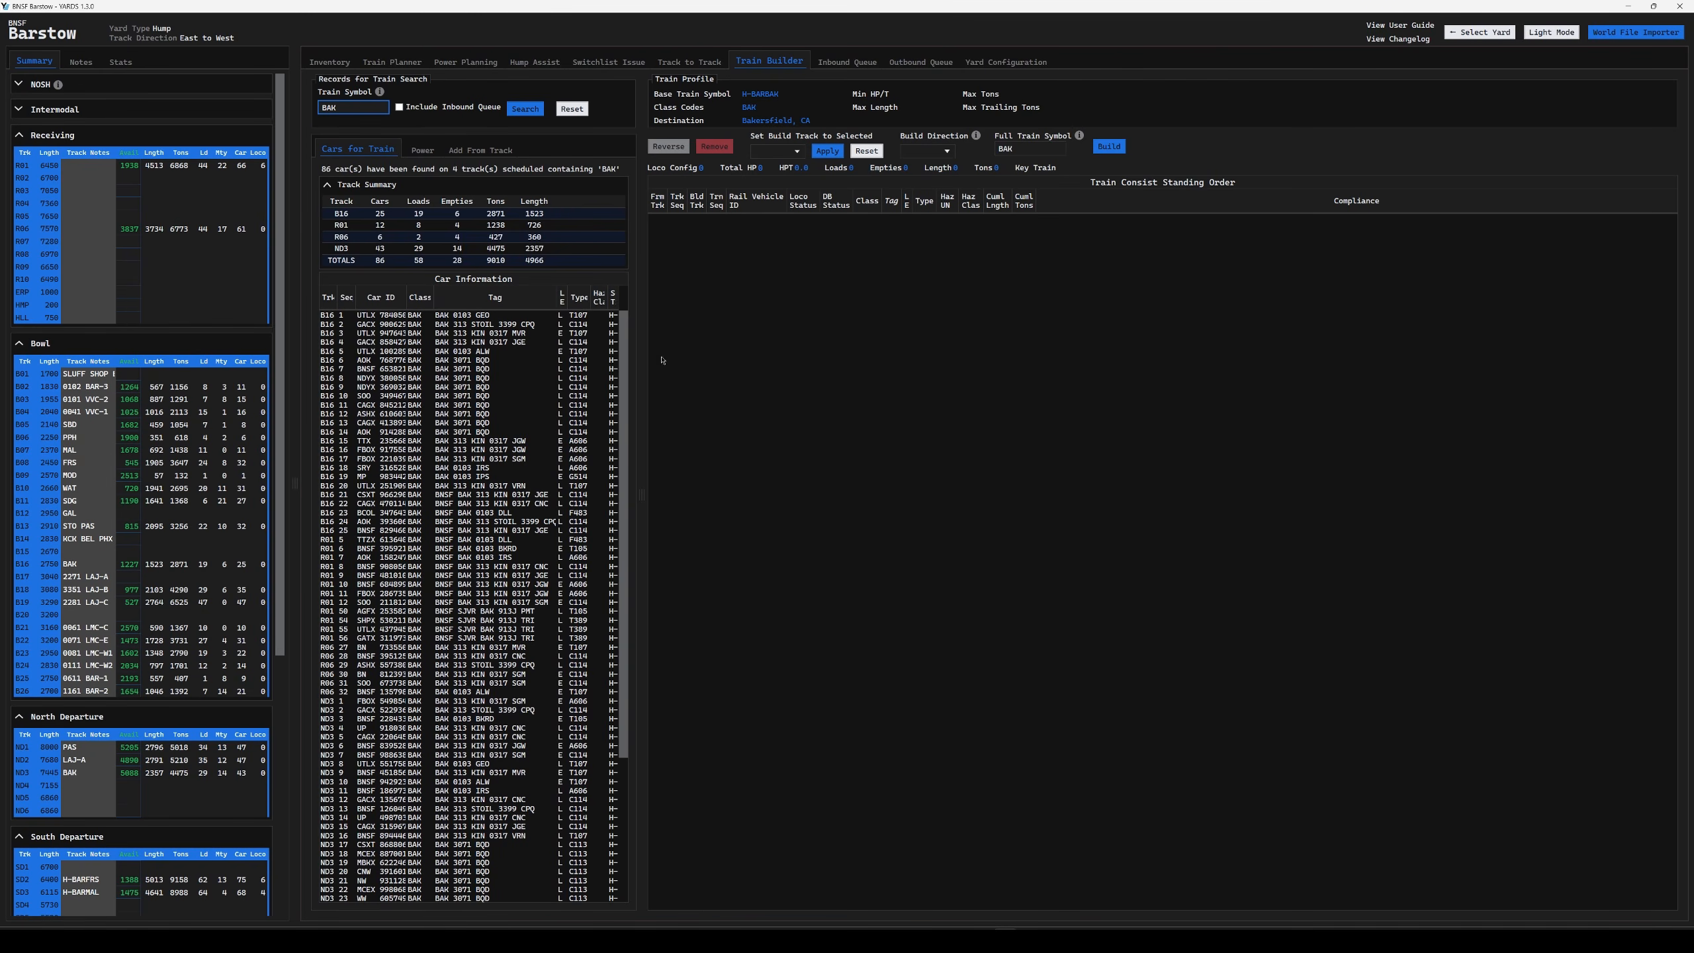
left_click_drag(642, 493, 723, 500)
scroll(692, 524, "down", 7)
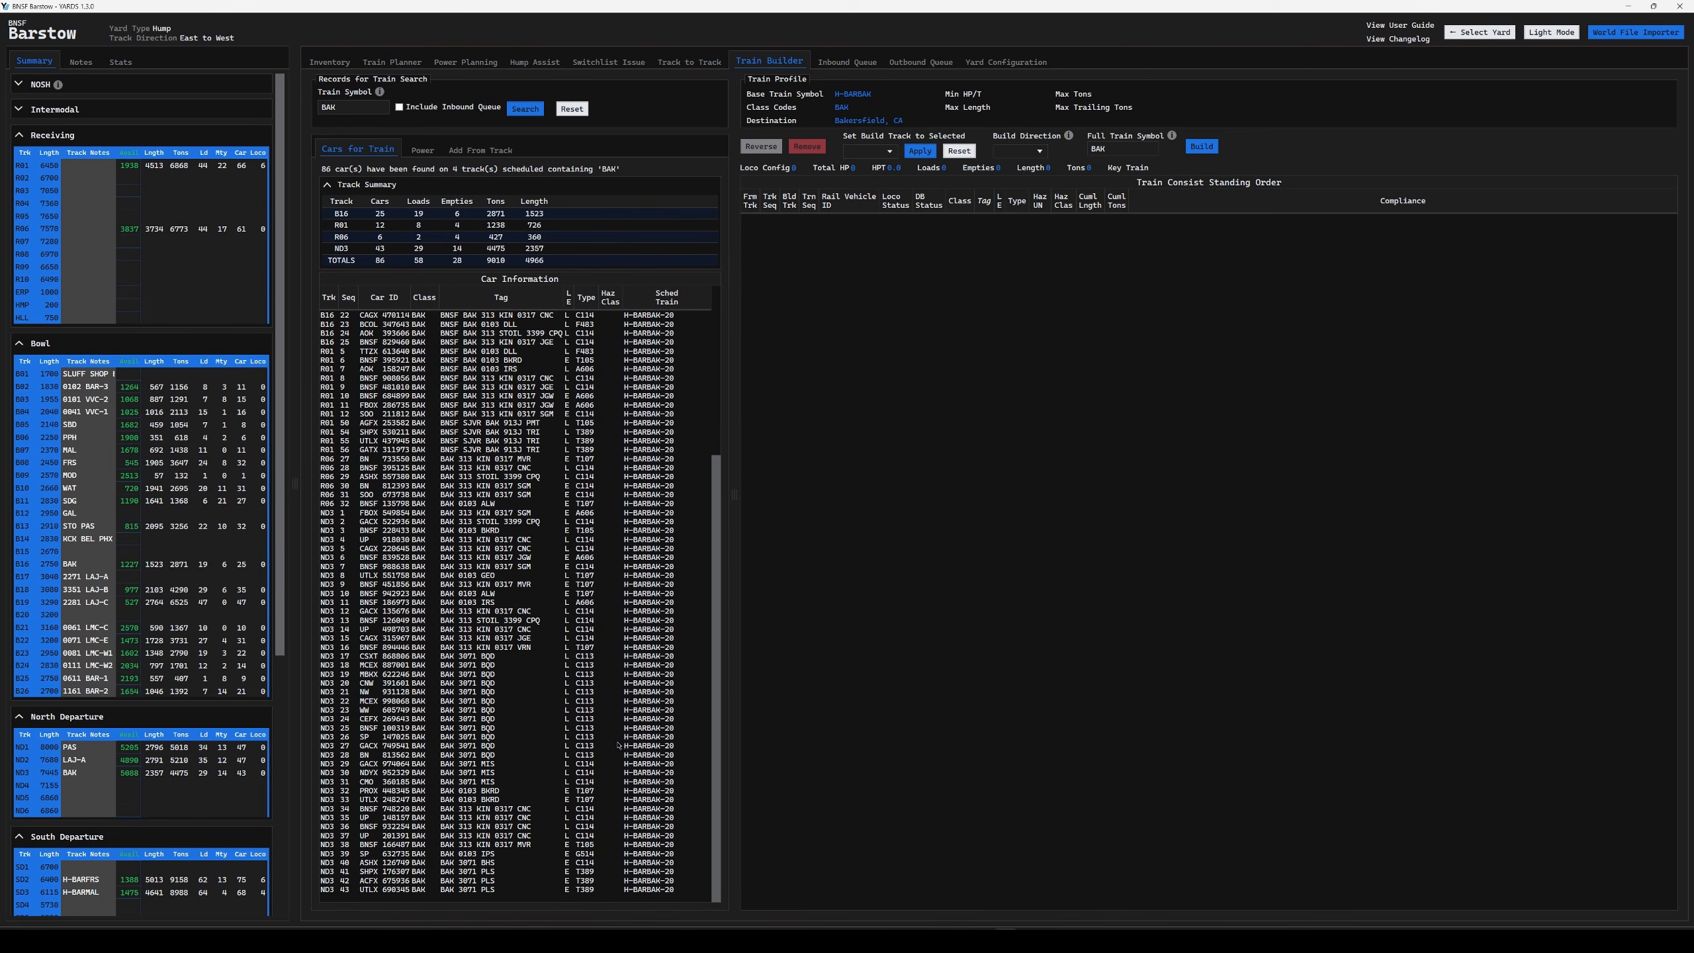
scroll(642, 391, "up", 7)
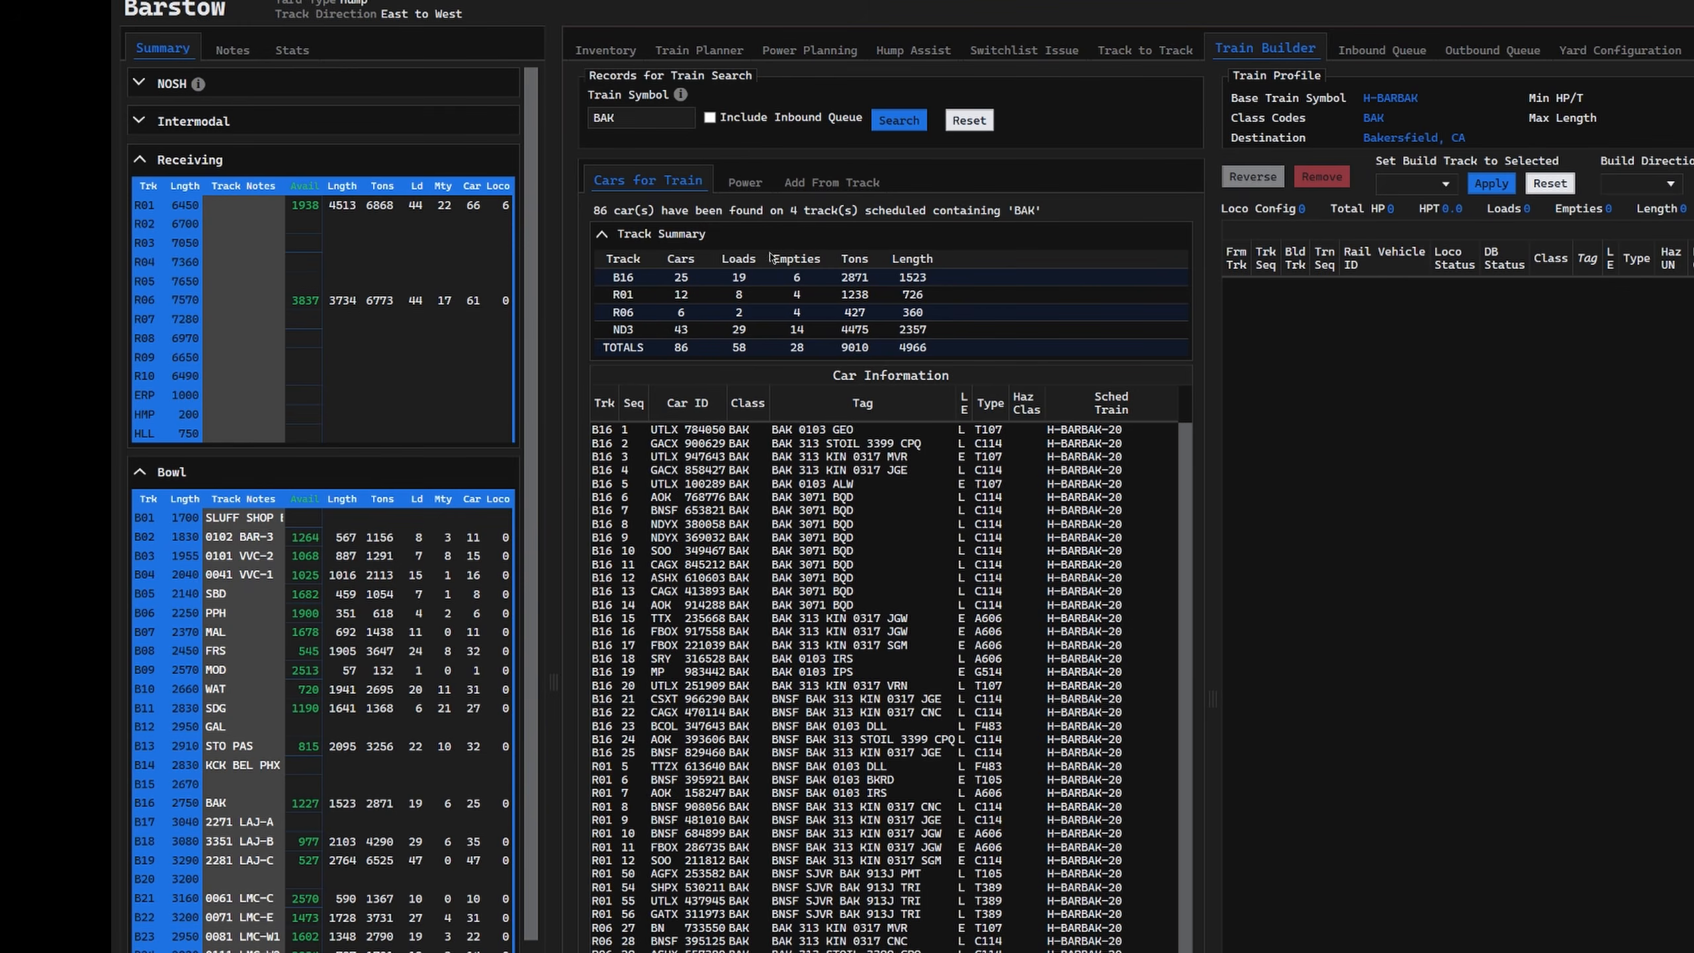
left_click(754, 188)
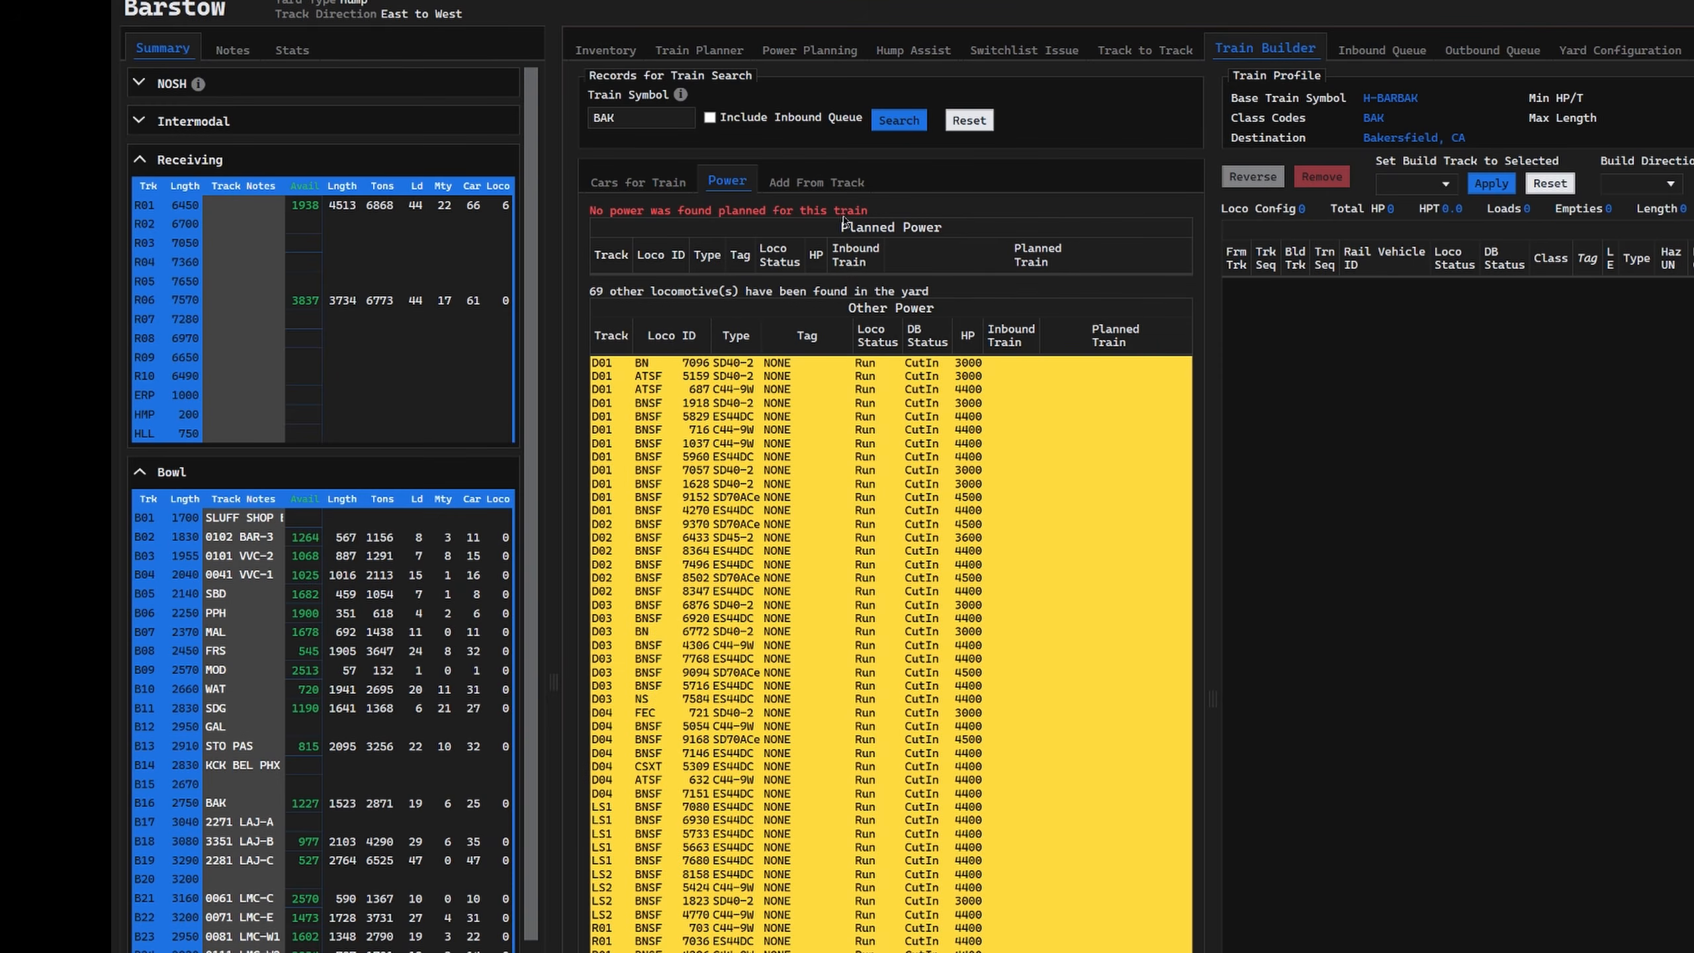
- In power planning, assign locomotives BNSF 8502 and BNSF 8347 on track D02 to train H-BARBAK-20
left_click(833, 57)
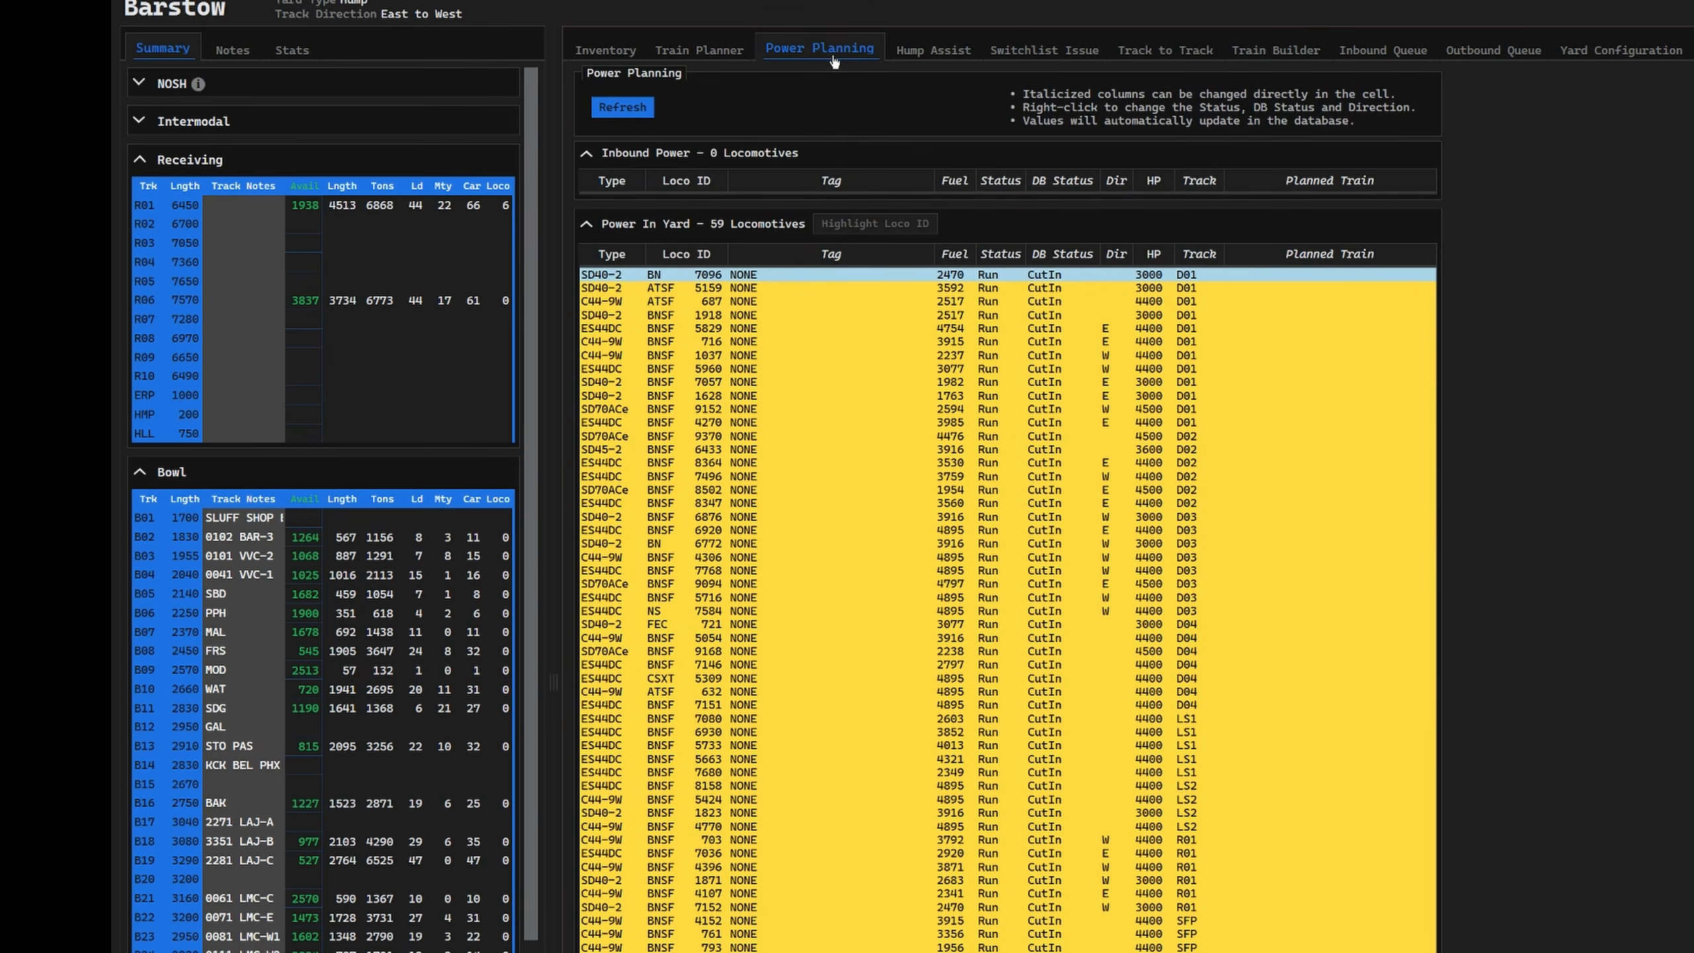
left_click(856, 490)
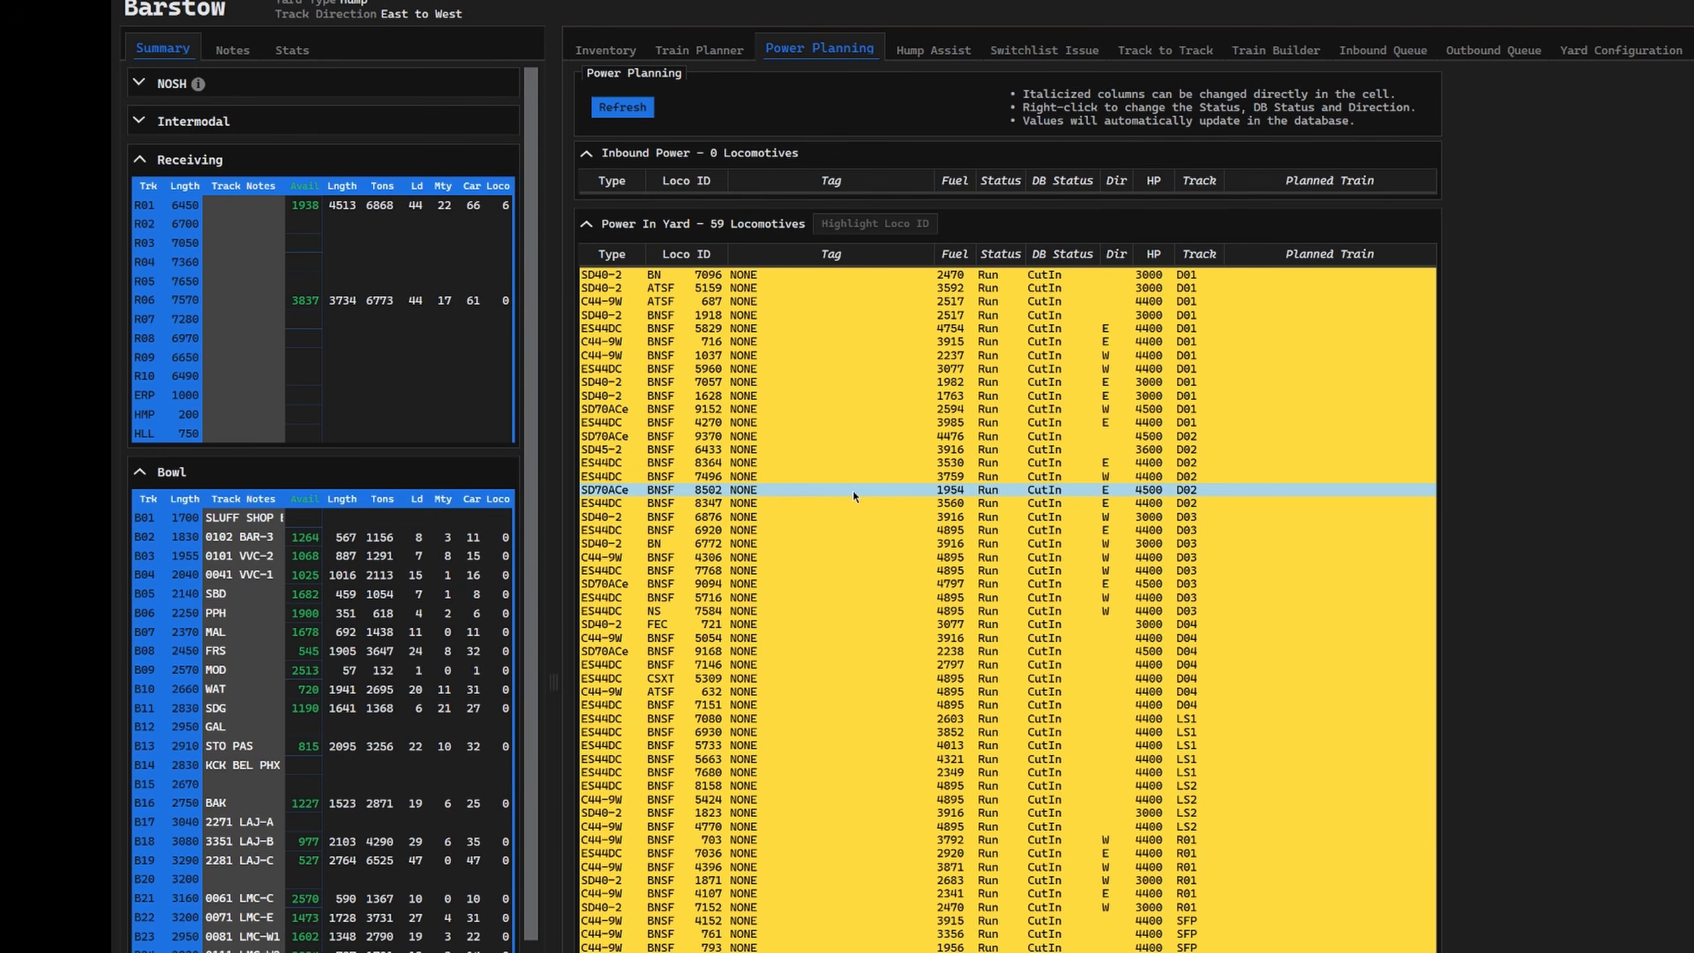
double_click(1327, 494)
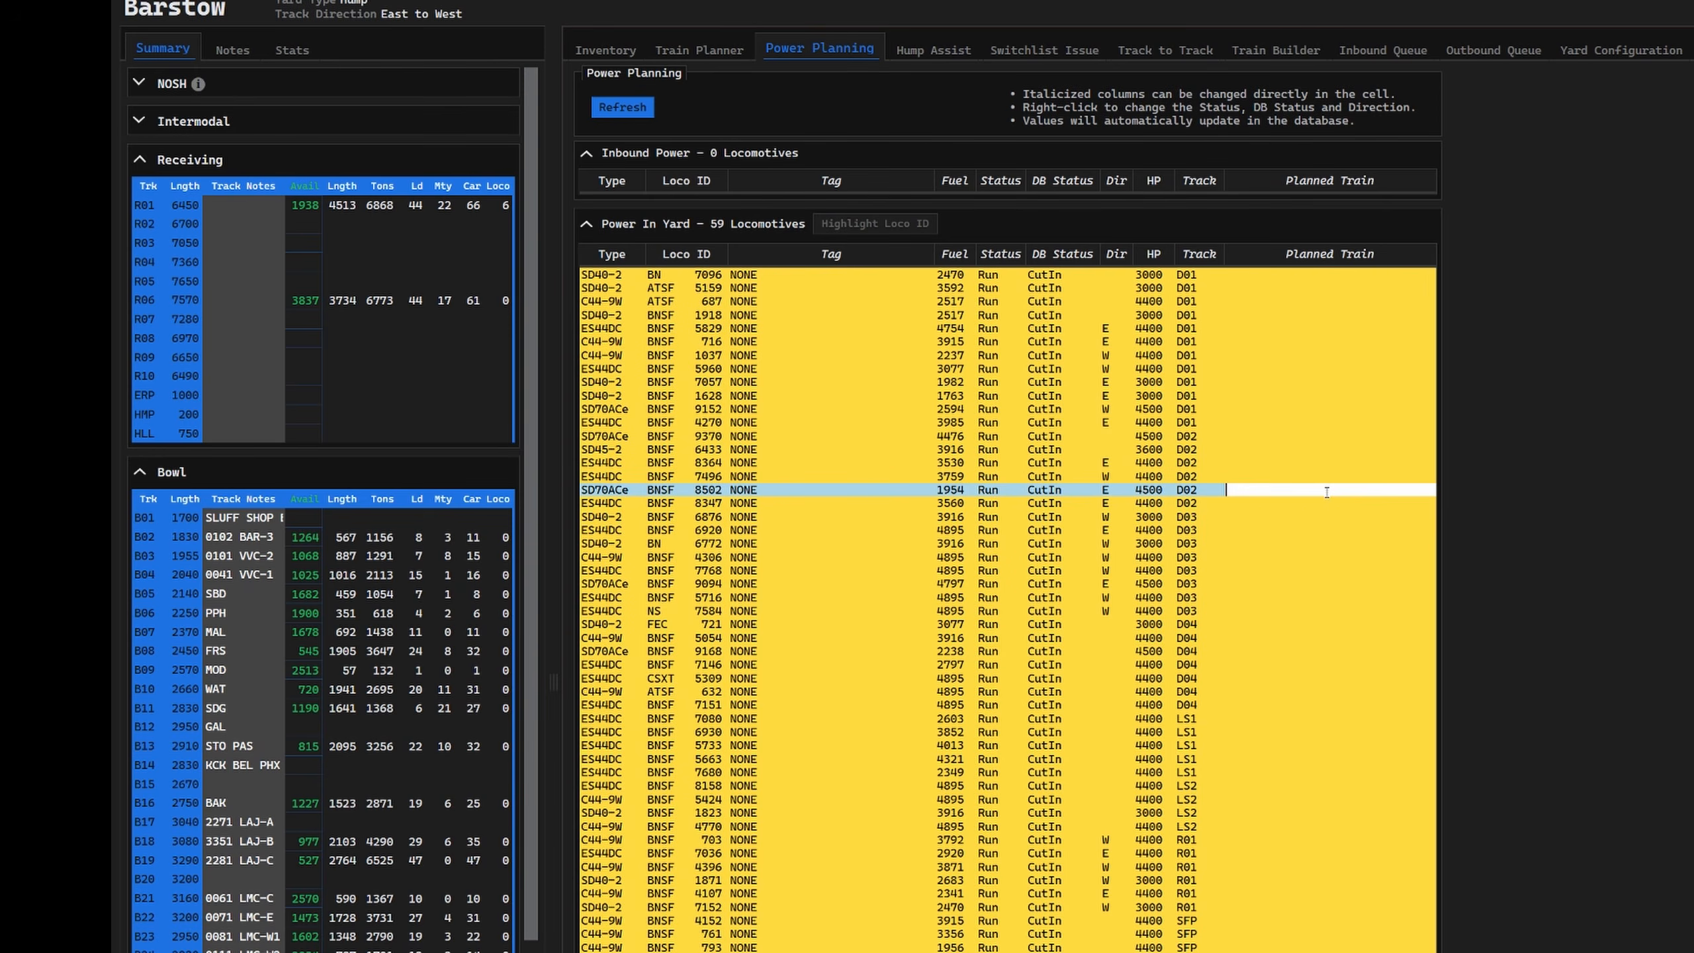
type("H-BARBAK-20")
key("ctrl+a")
key("ctrl+c")
left_click(1302, 515)
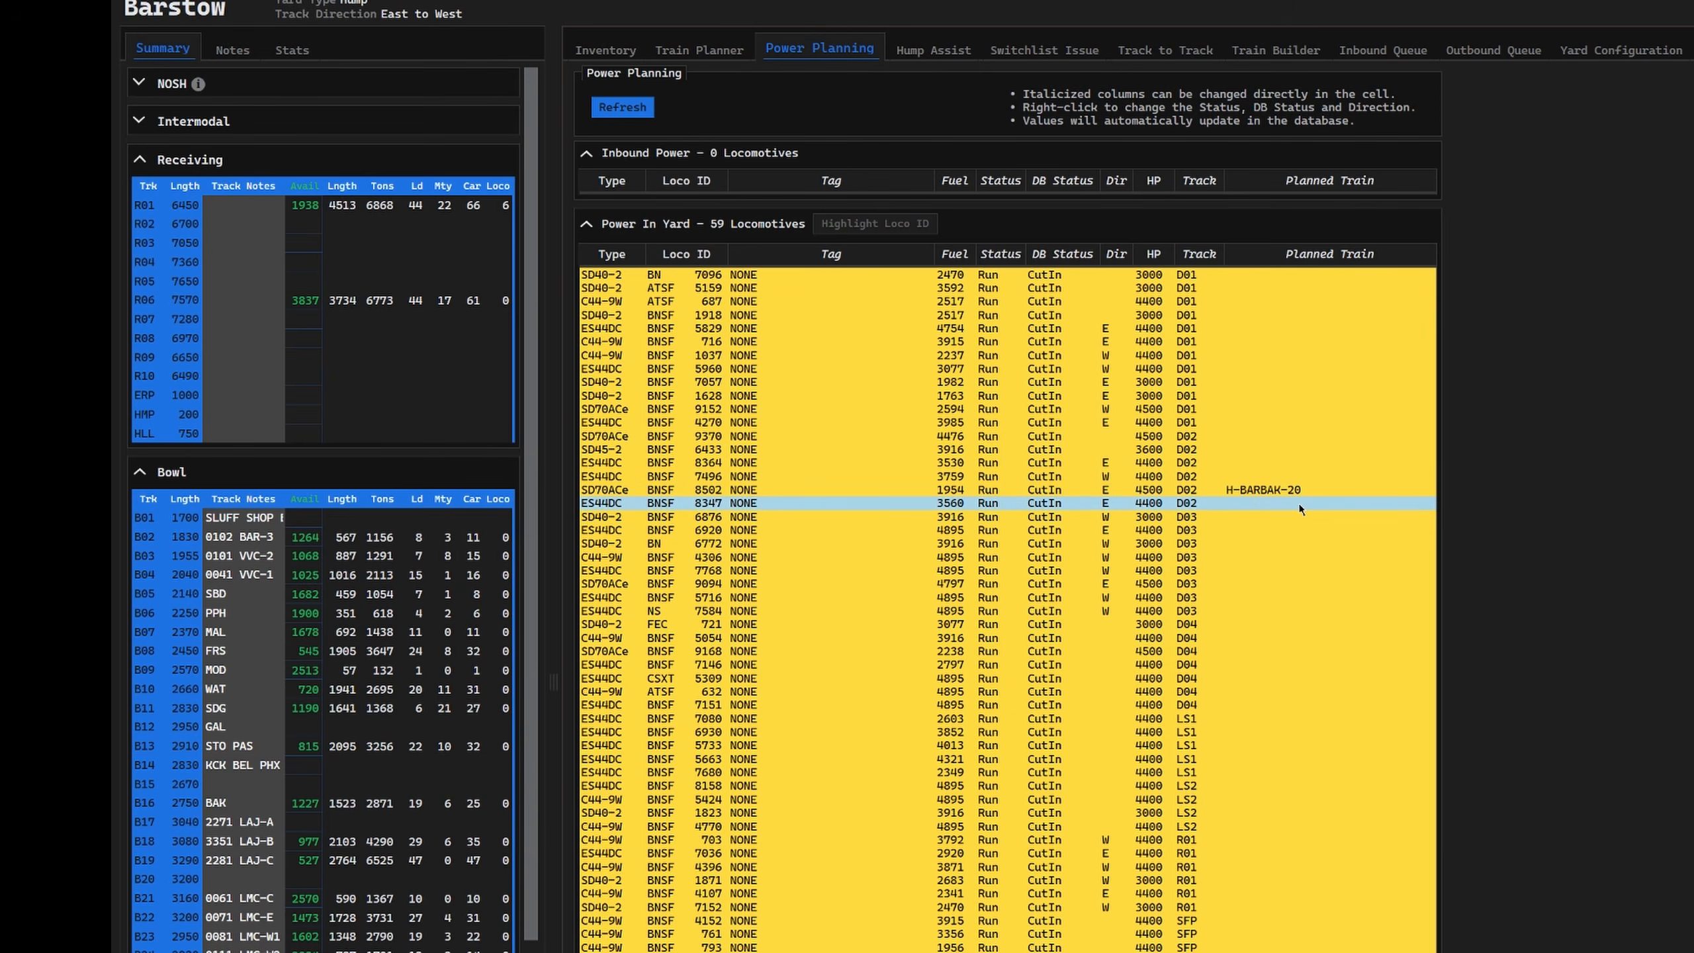
double_click(1298, 508)
key("ctrl+v")
- Assign locomotives BNSF 8158 on track LS2 and BNSF 761 on track SFP to train H-BARBAK-20
left_click(1267, 790)
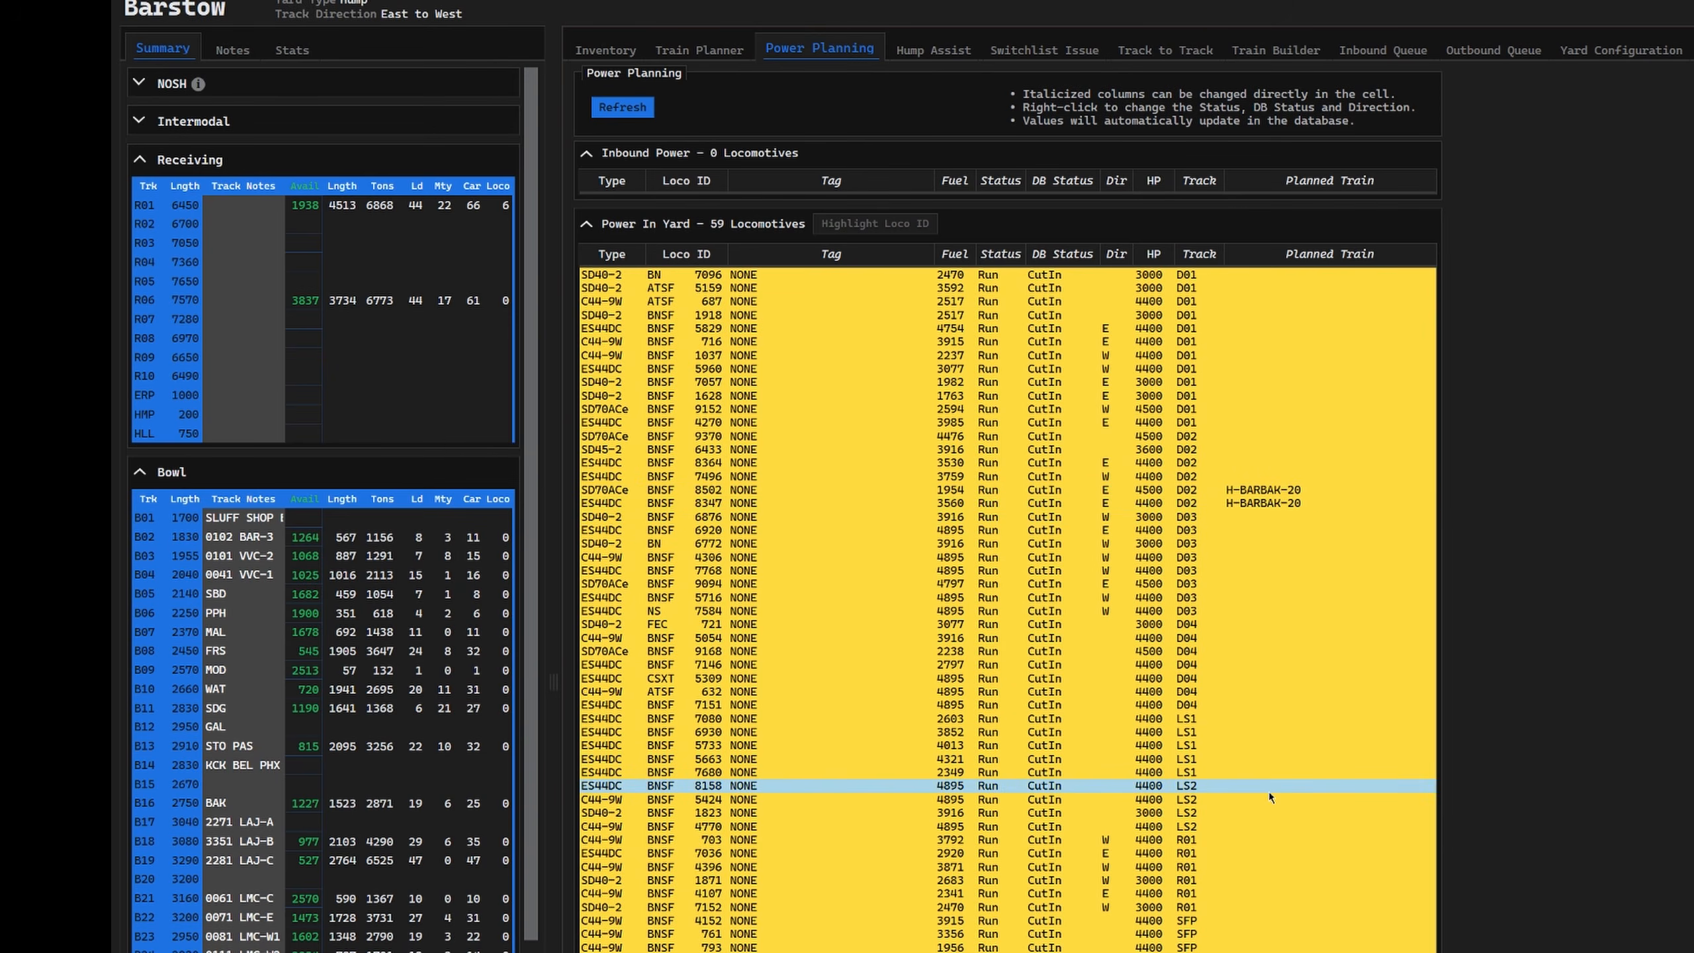
double_click(1268, 792)
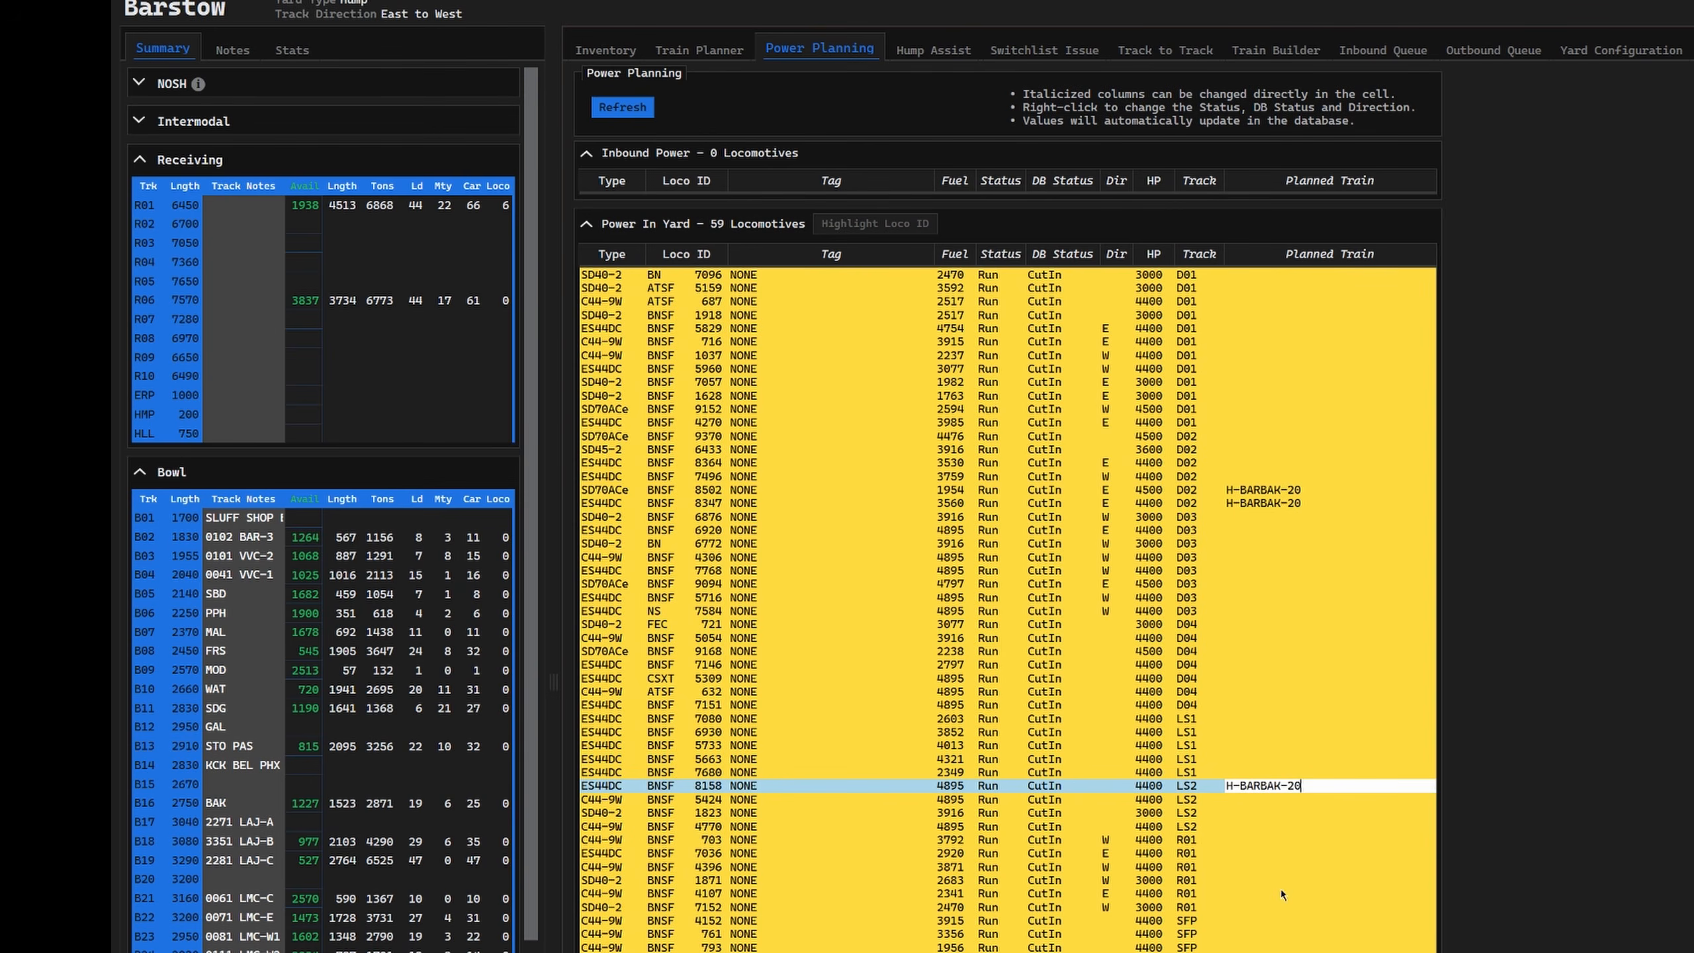
left_click(1274, 932)
double_click(1274, 932)
key("ctrl+v")
key("Return")
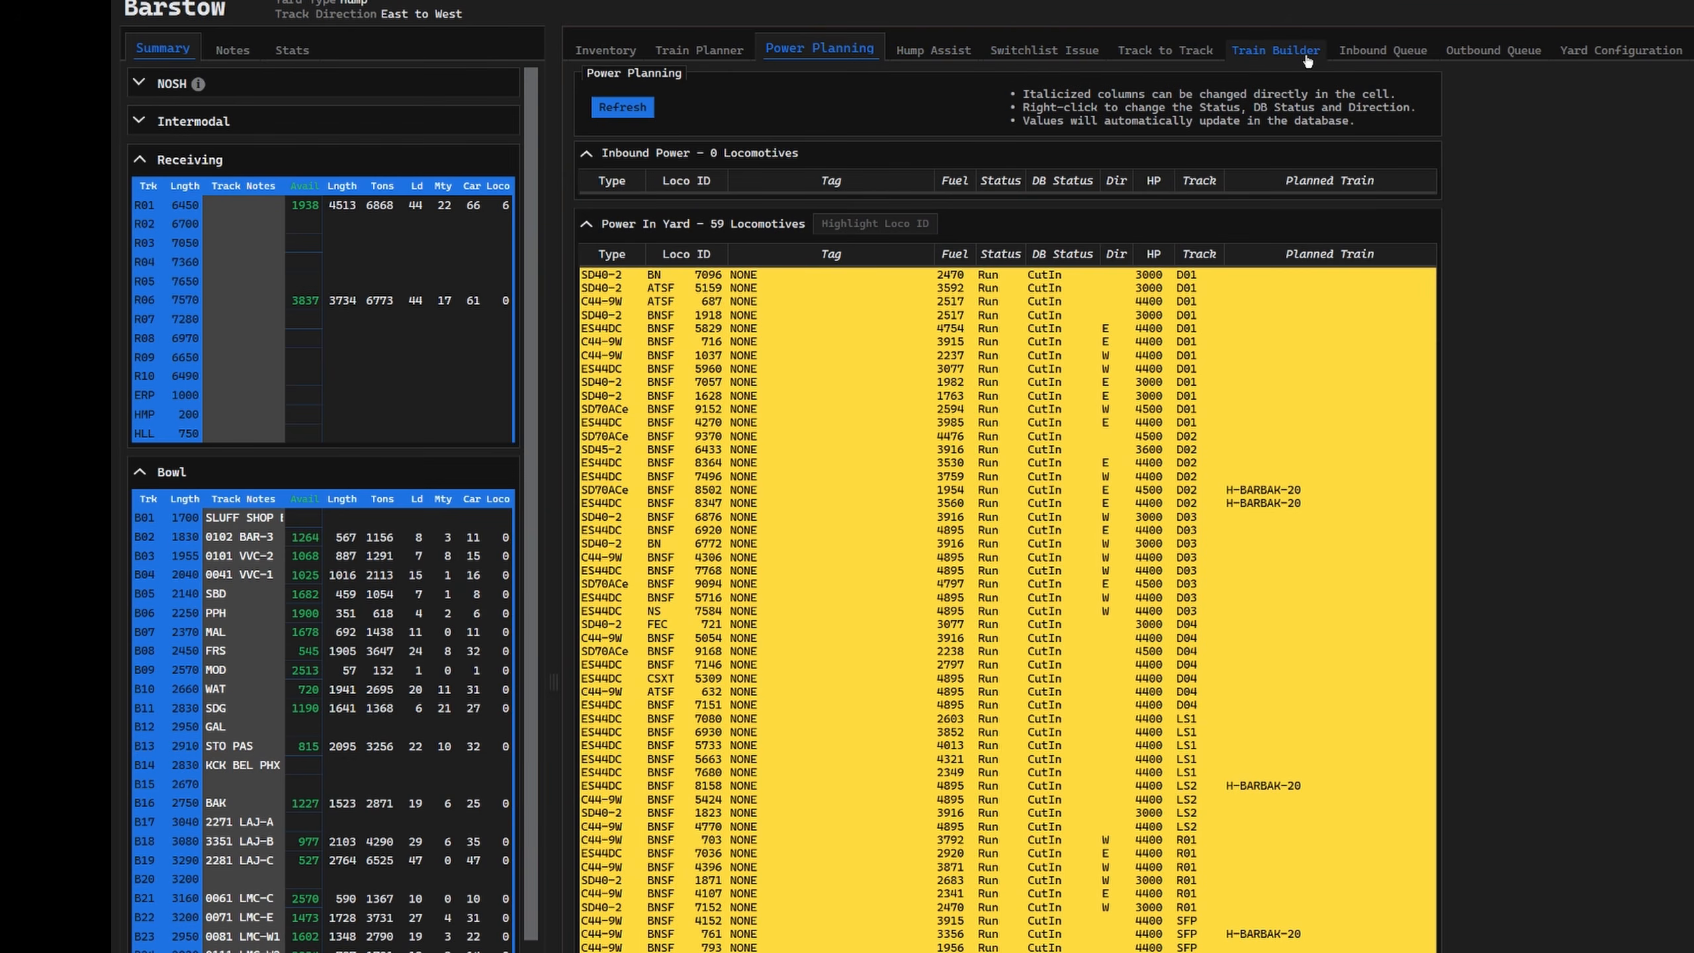
- Repeat the Train Builder search for BAK and check the train's planned power
left_click(1274, 51)
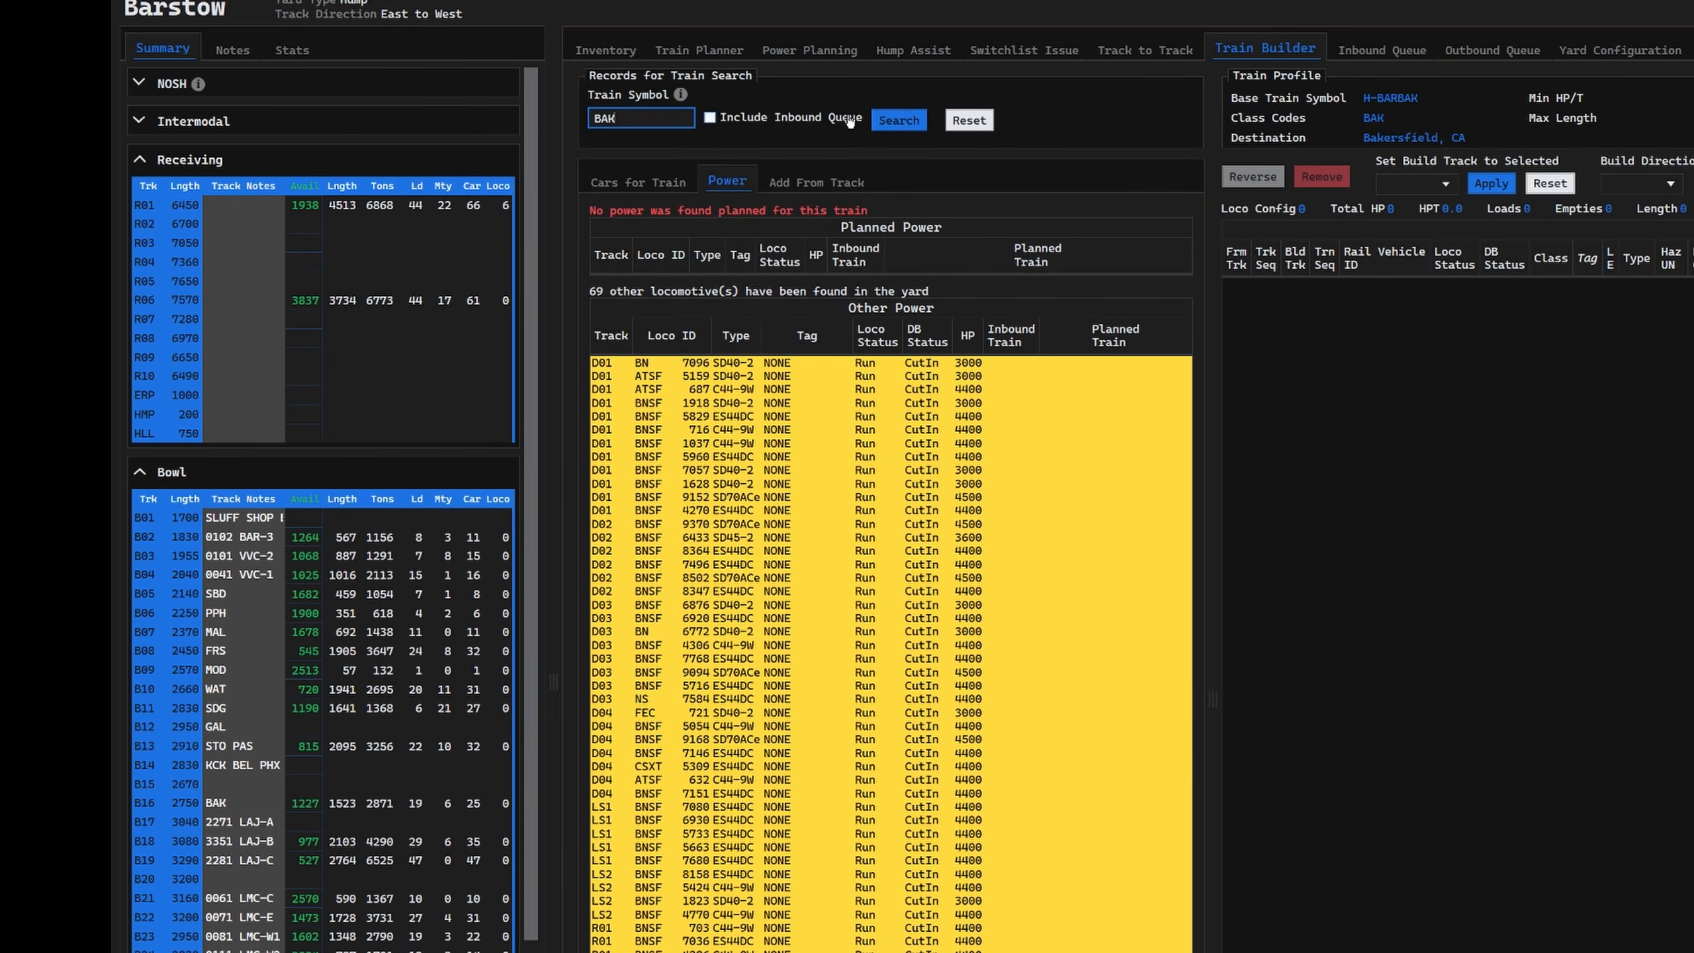
left_click(894, 122)
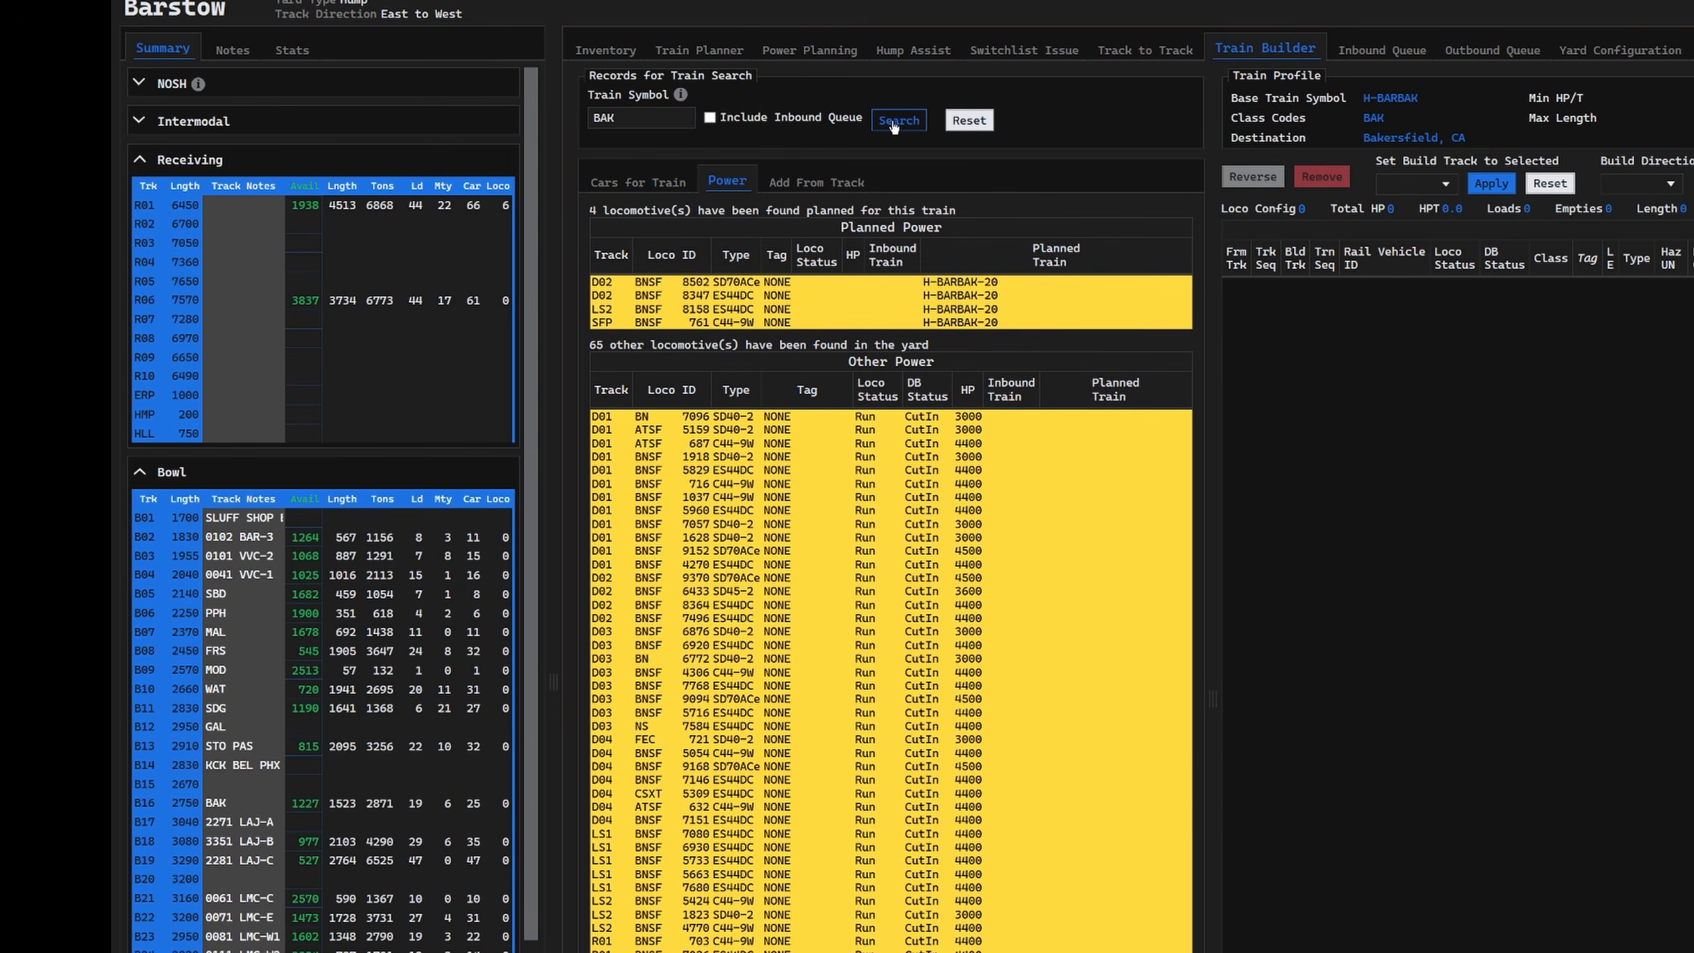
left_click(827, 280)
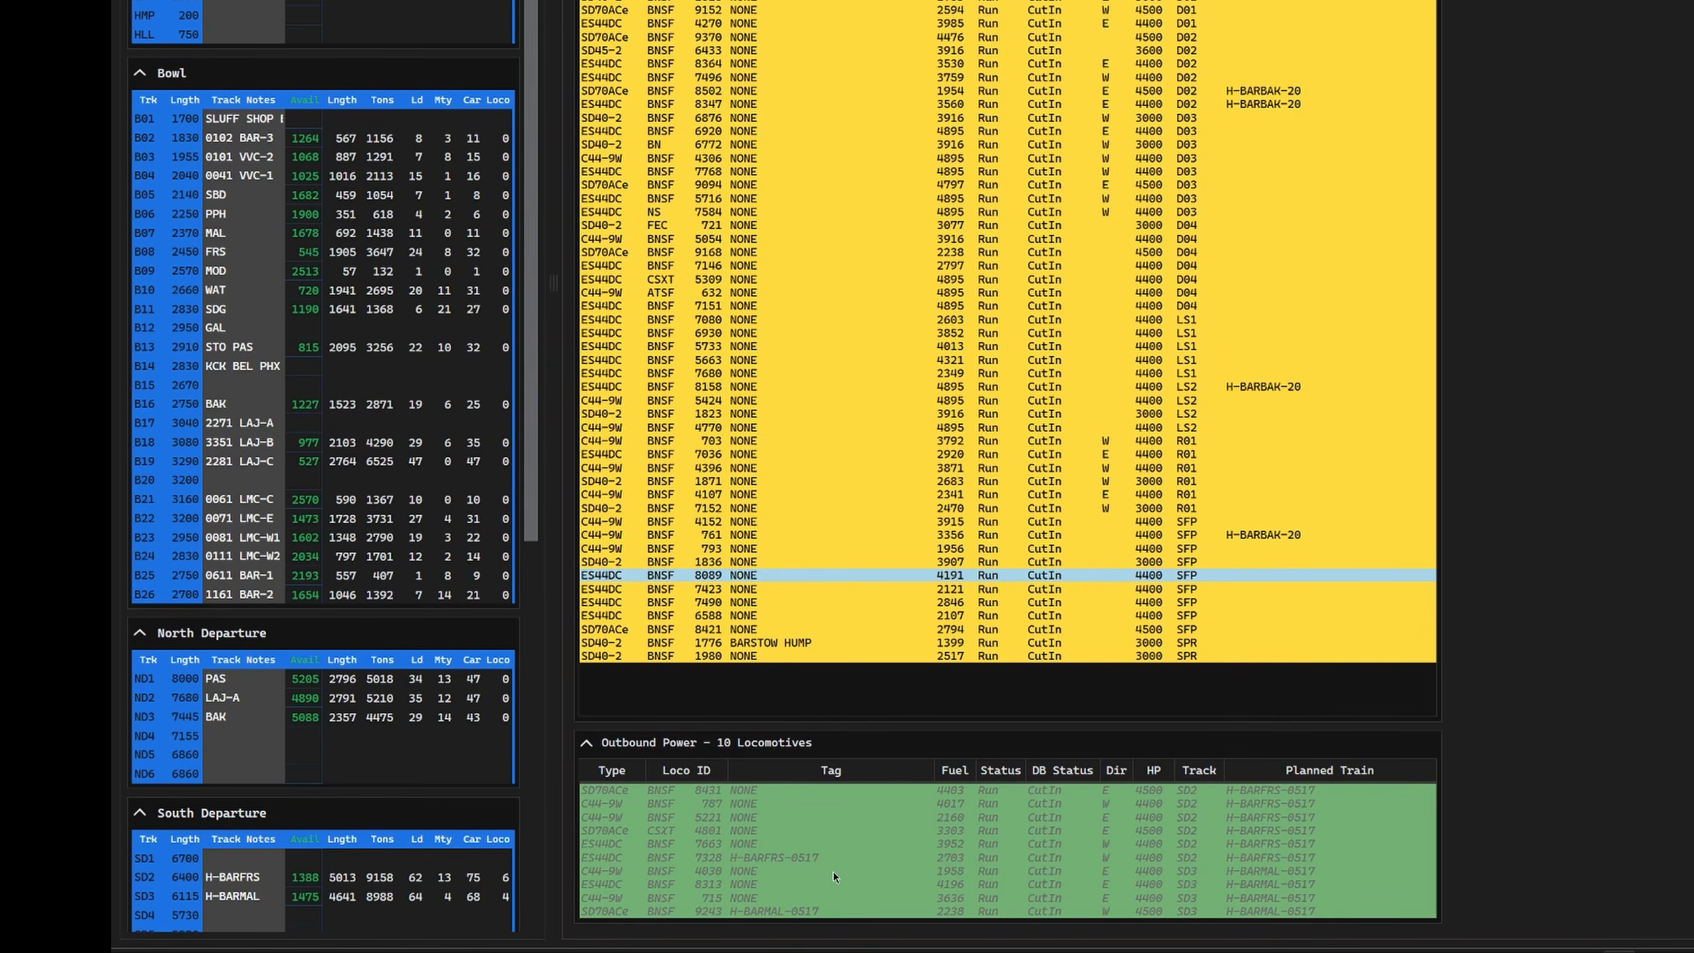
- Collapse the outbound power list and expand it again
left_click(607, 745)
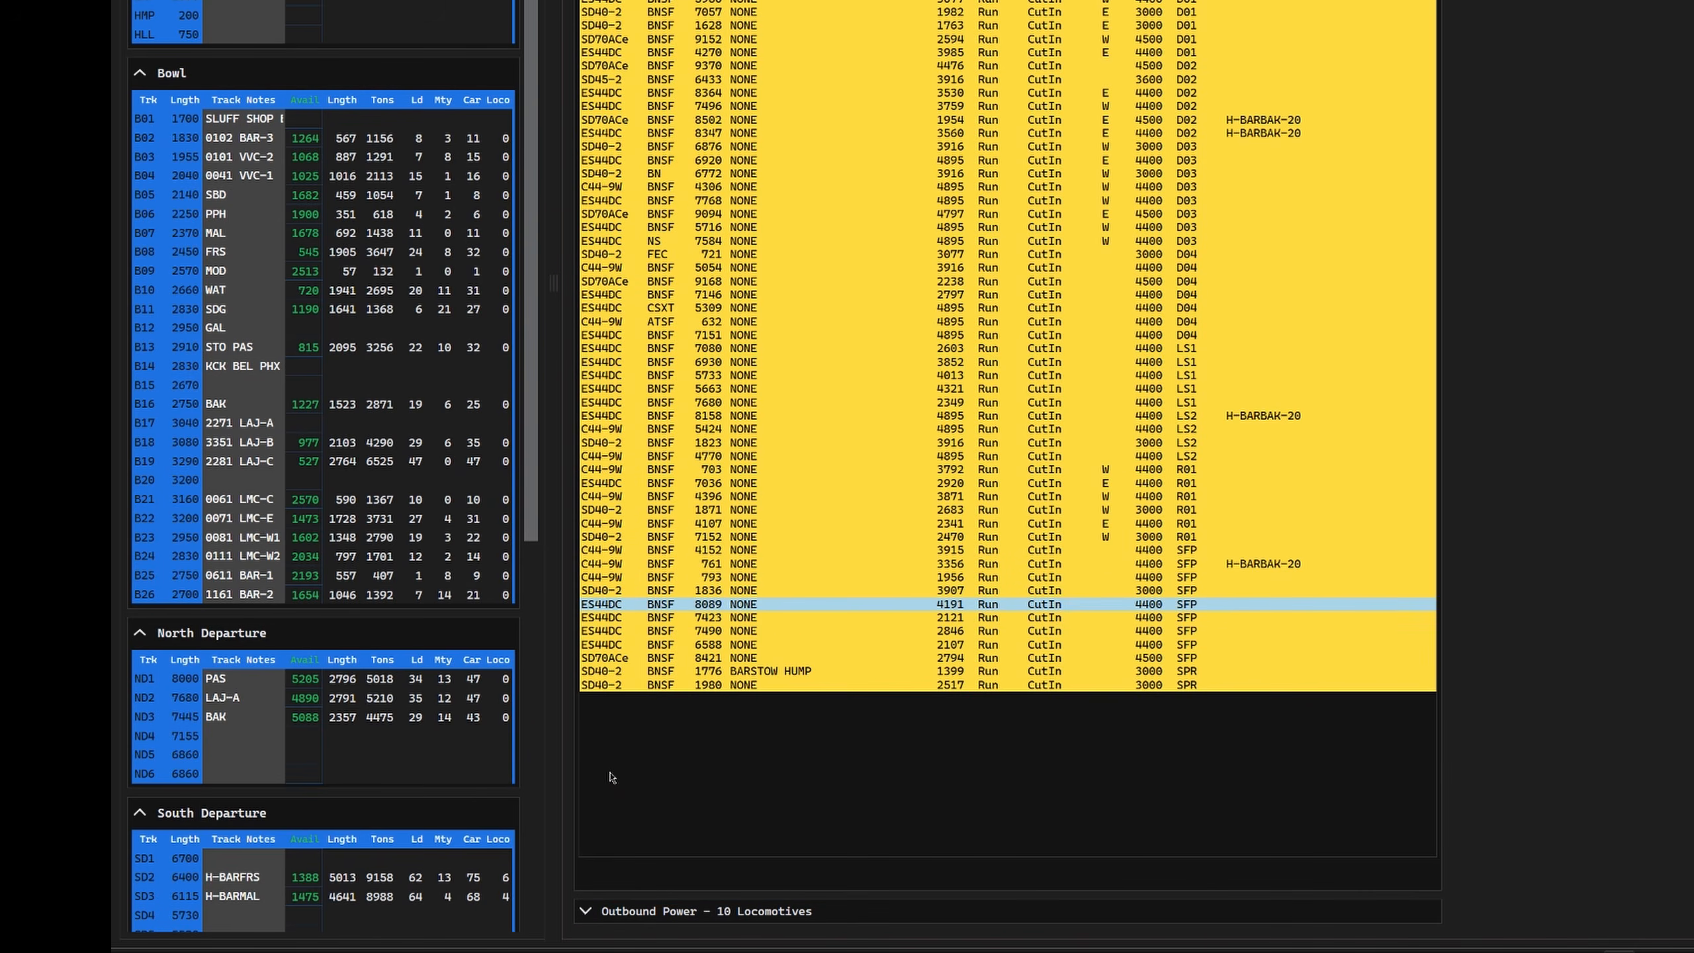
left_click(591, 920)
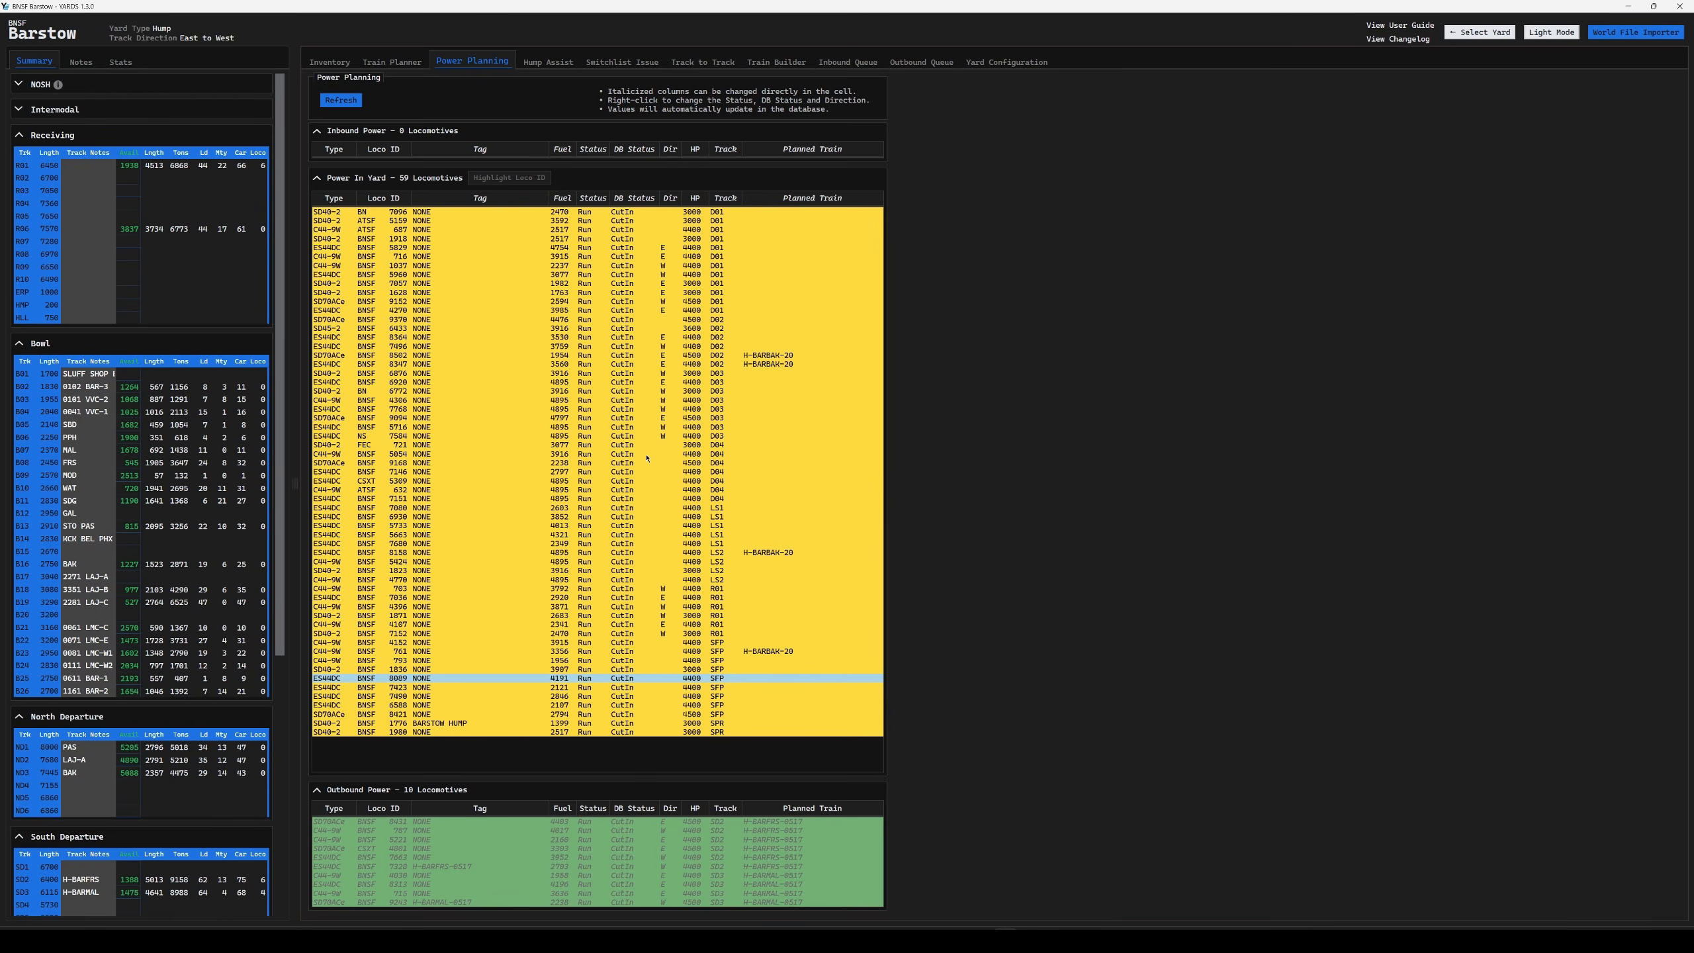
- Set the locomotive status of BNSF 5054 on track D04 to Dead
left_click(647, 457)
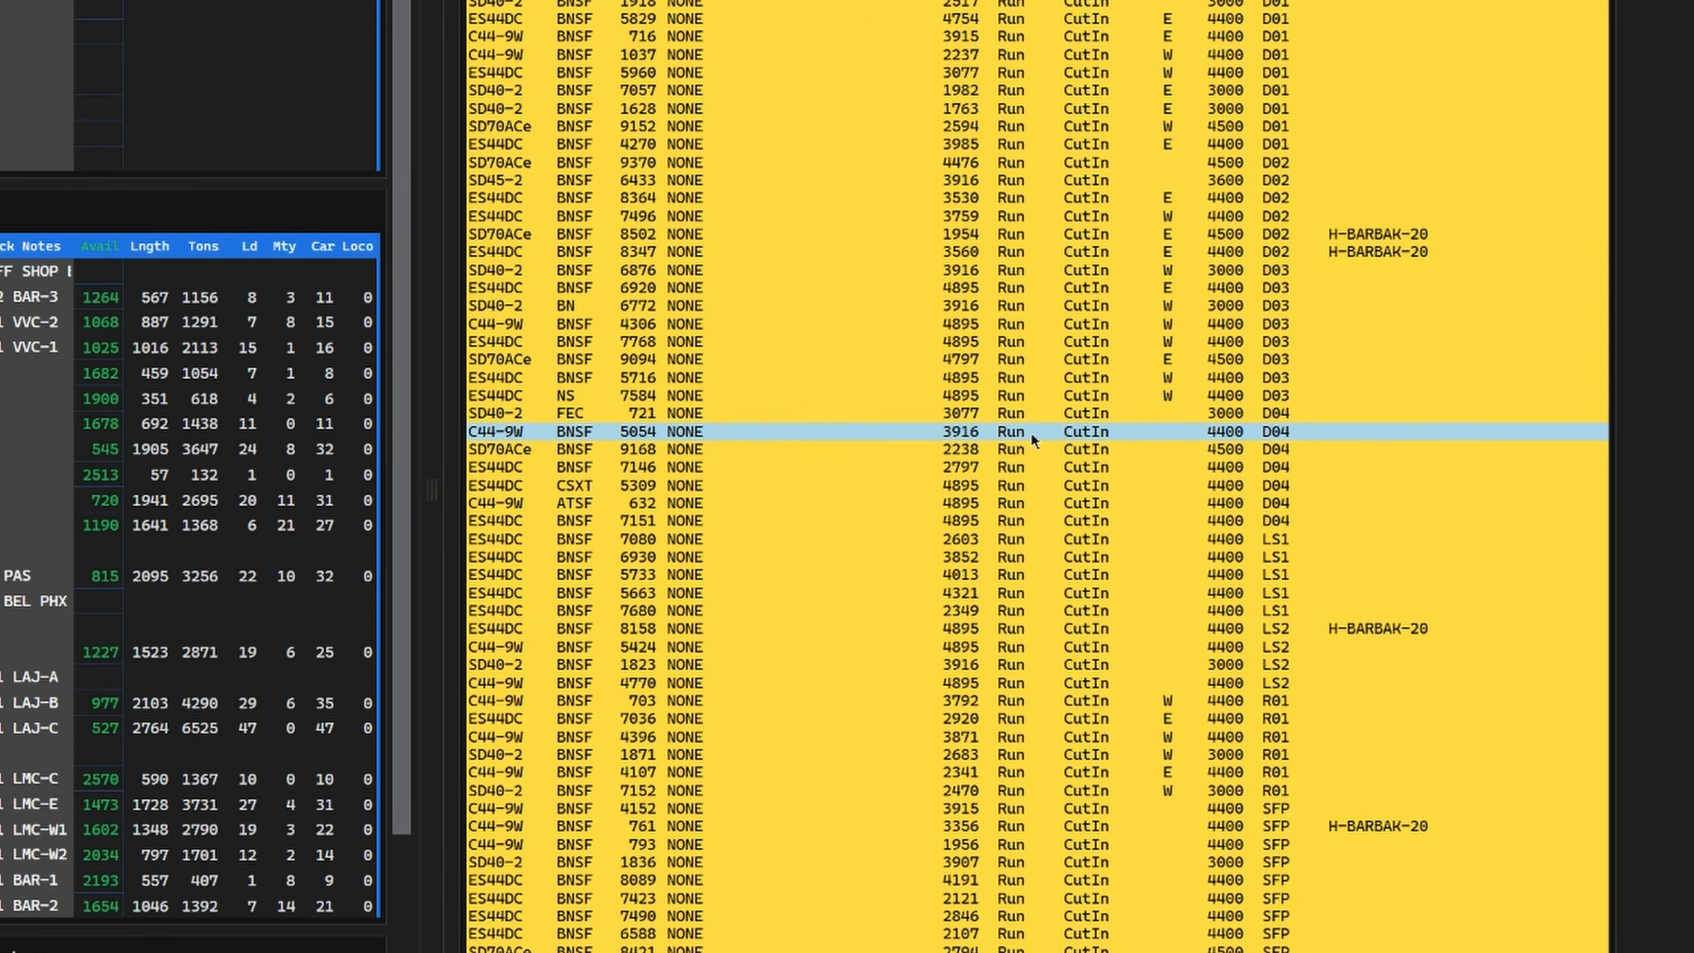
right_click(593, 457)
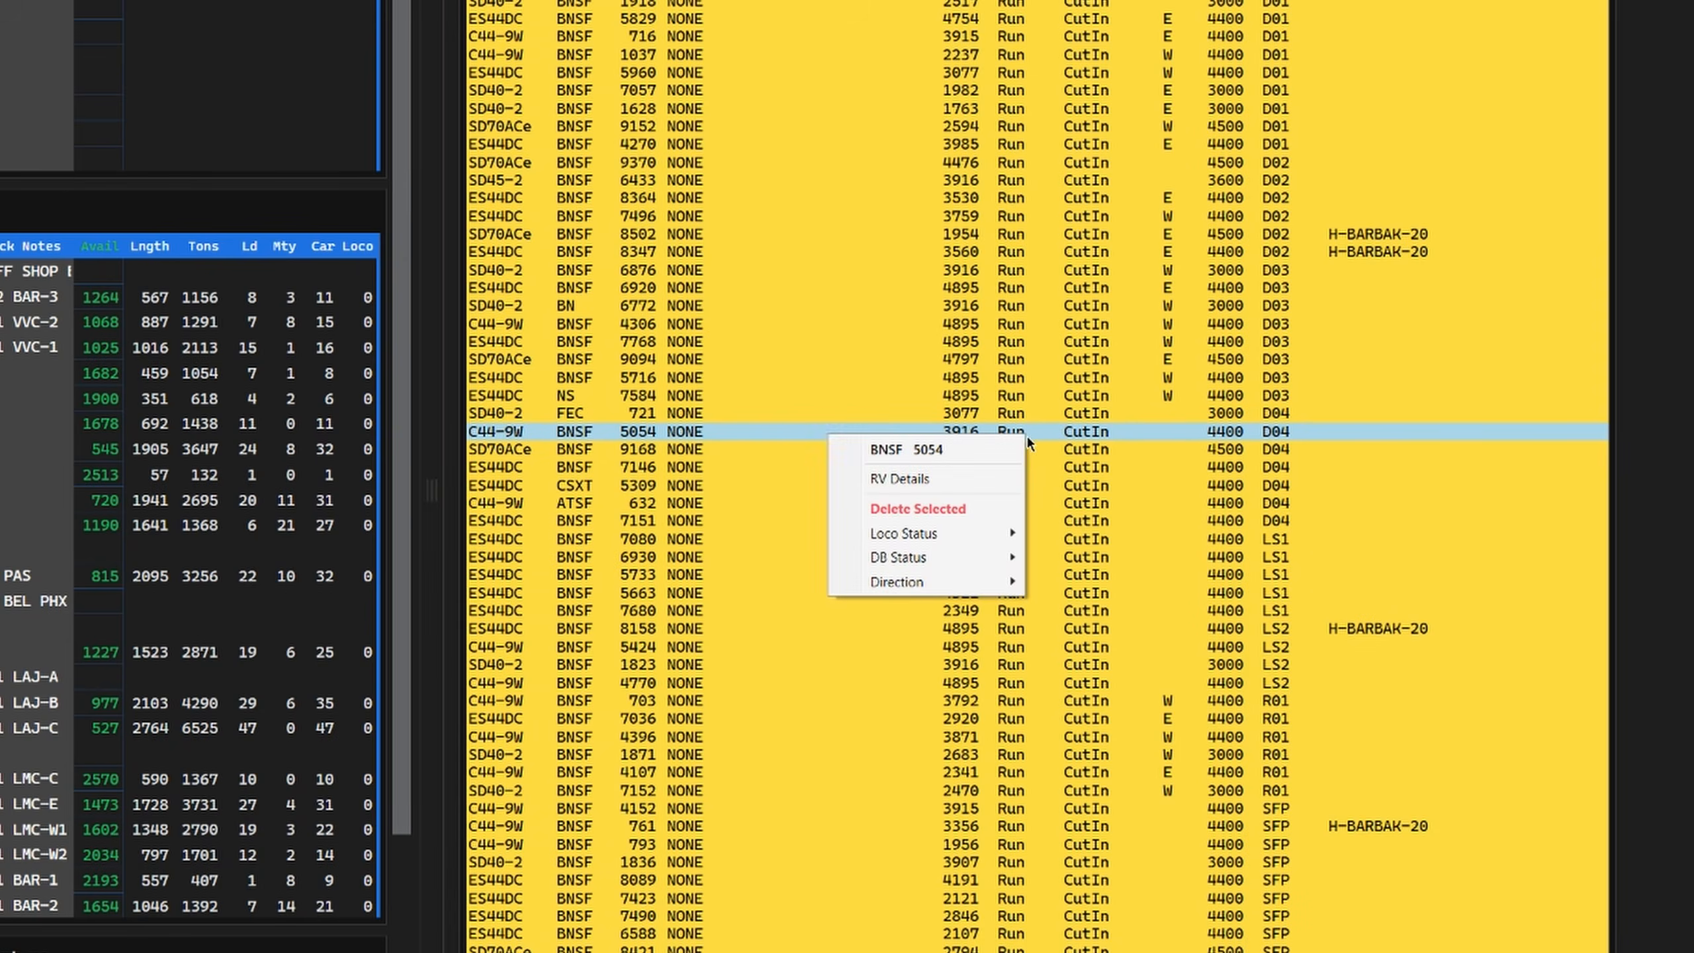
mouse_move(975, 537)
left_click(781, 554)
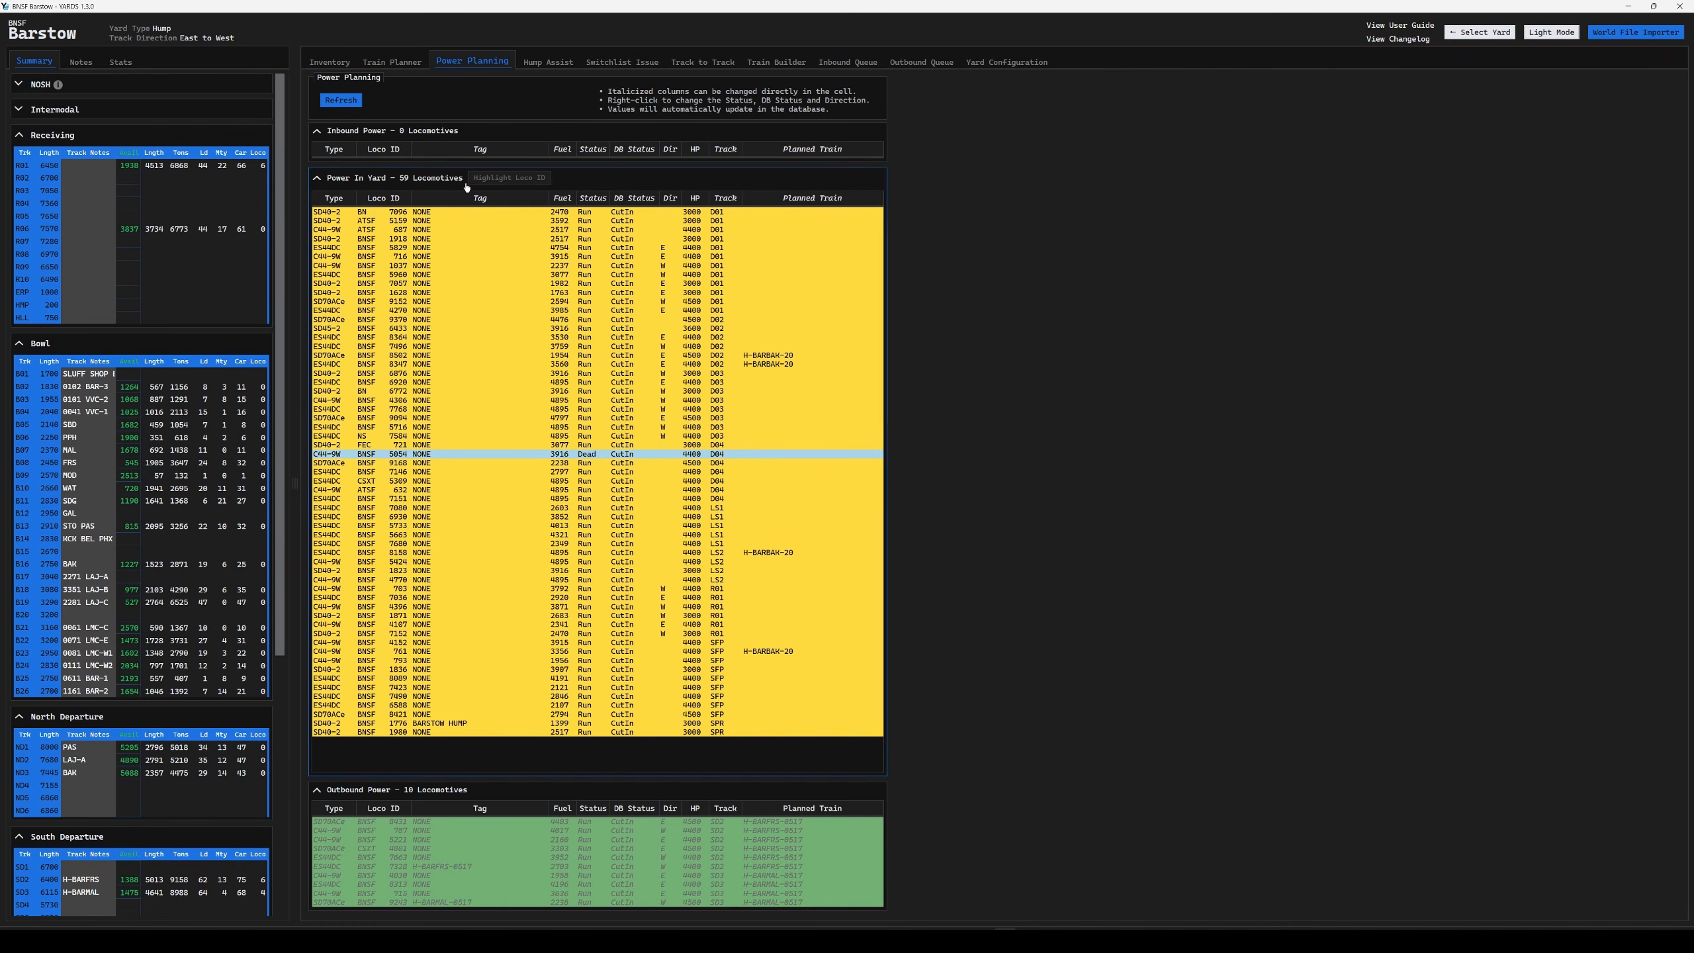
- Sort the yard power by tag, highlight locomotive ID 8421 and clear the highlight
left_click(436, 198)
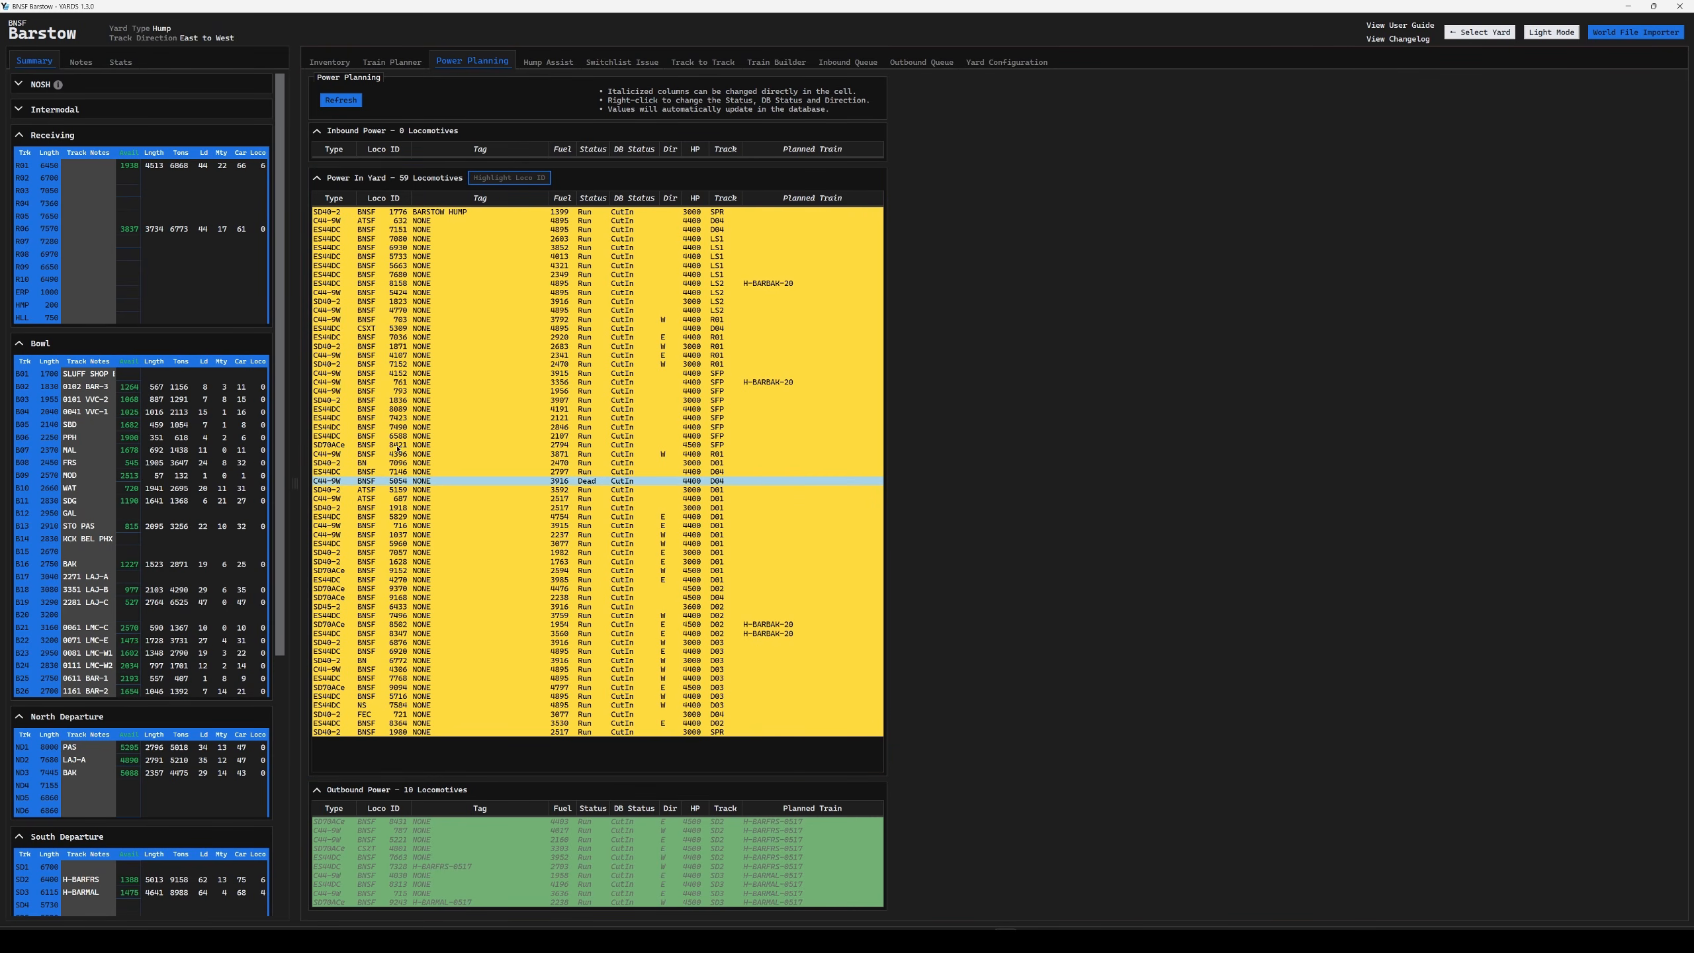
left_click(503, 177)
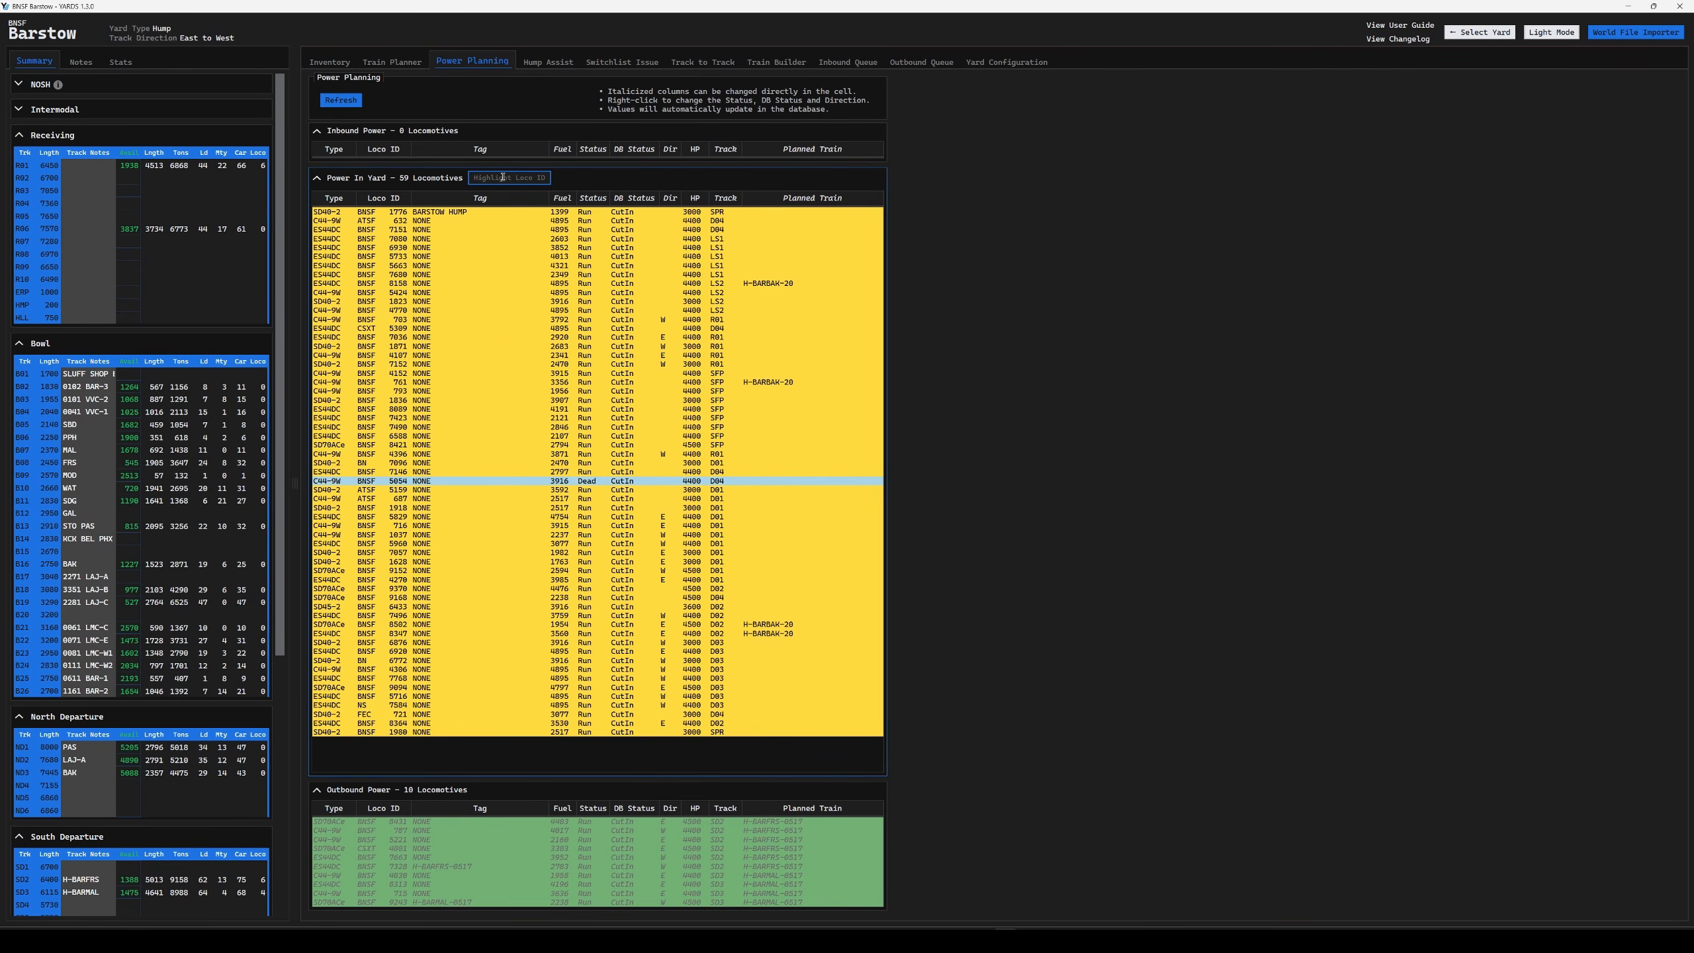
type("84")
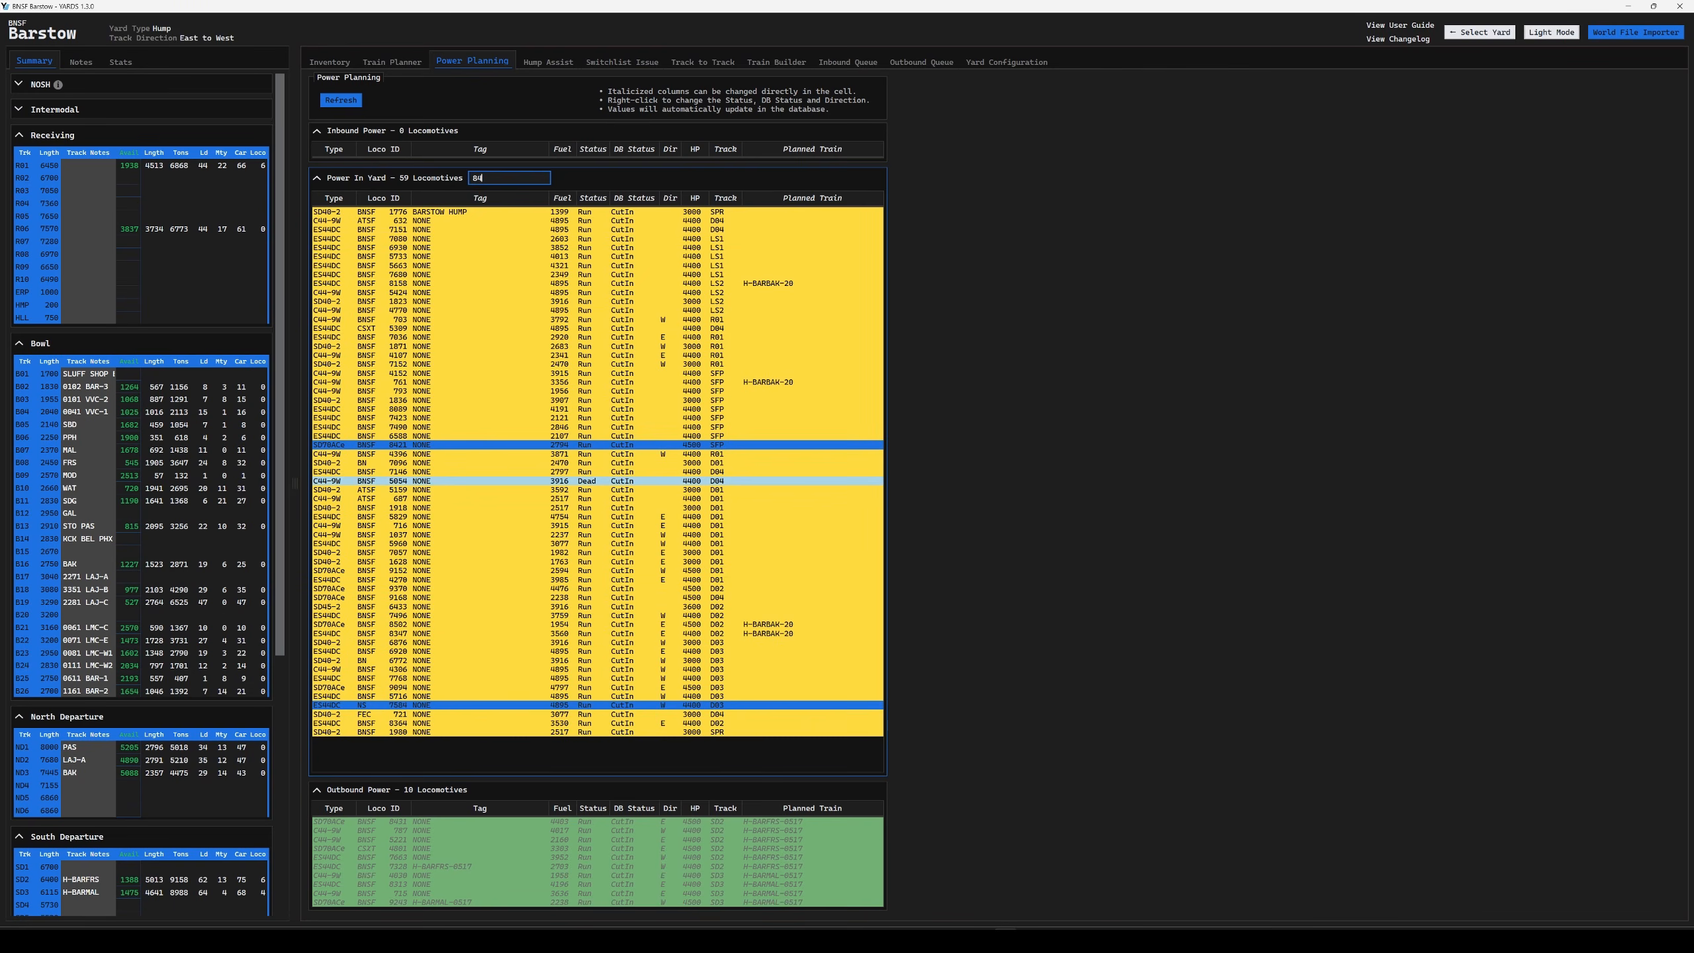
type("21")
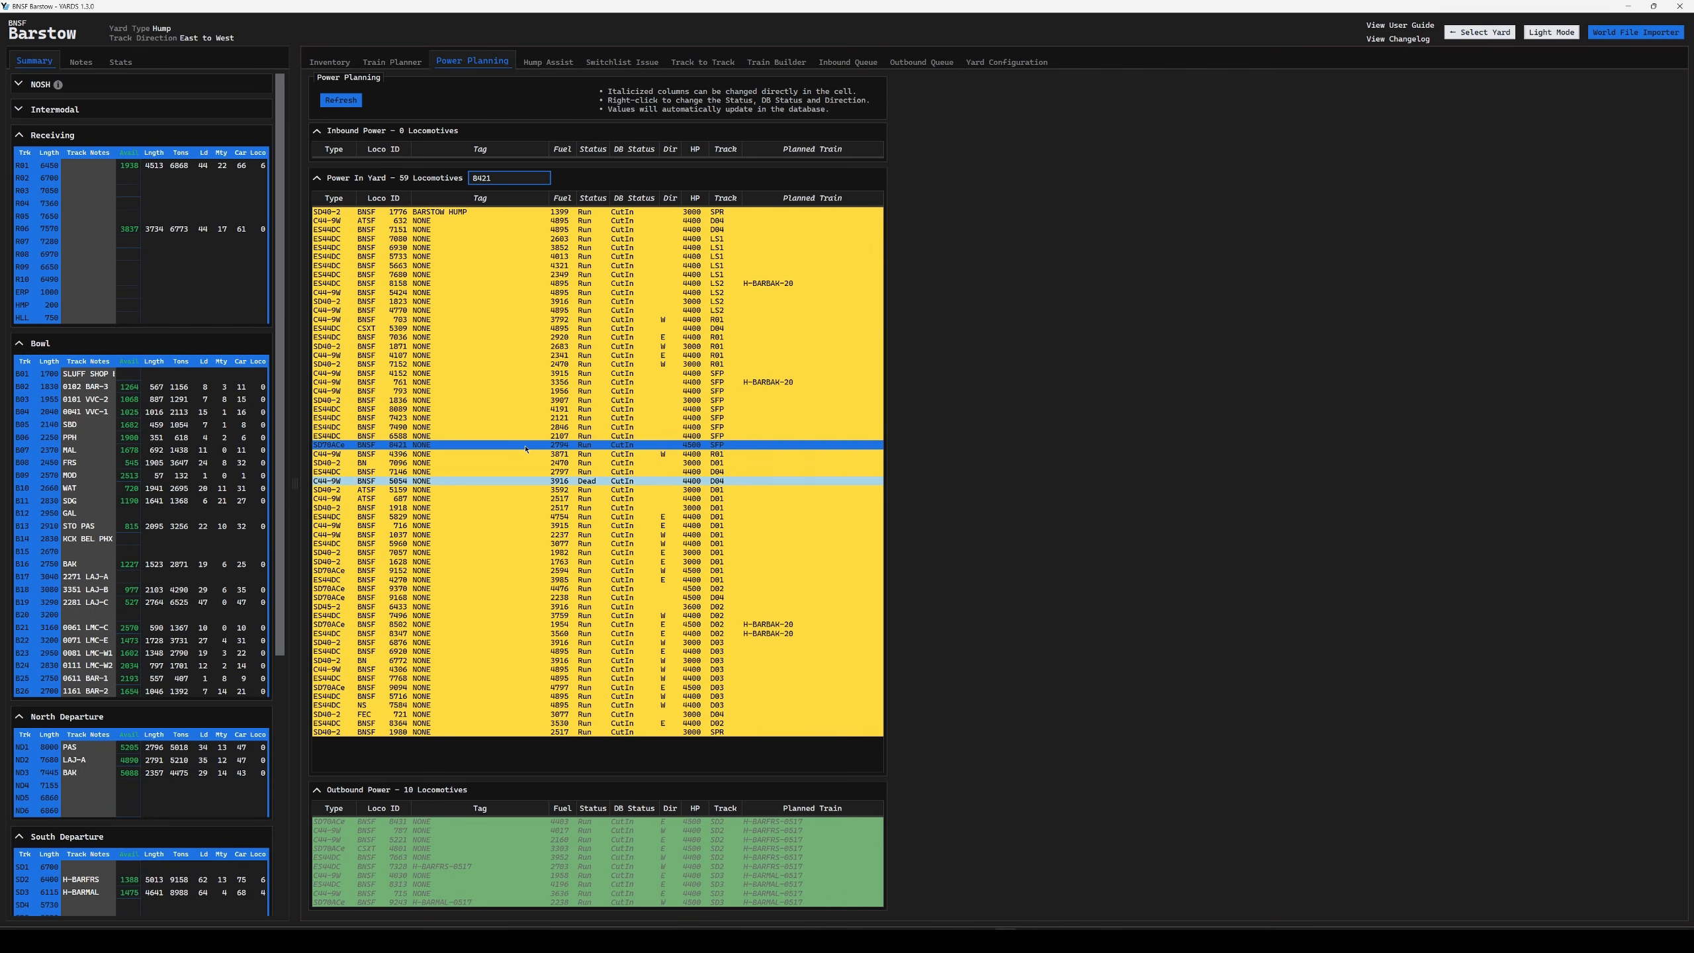
key("ctrl+a")
key("BackSpace")
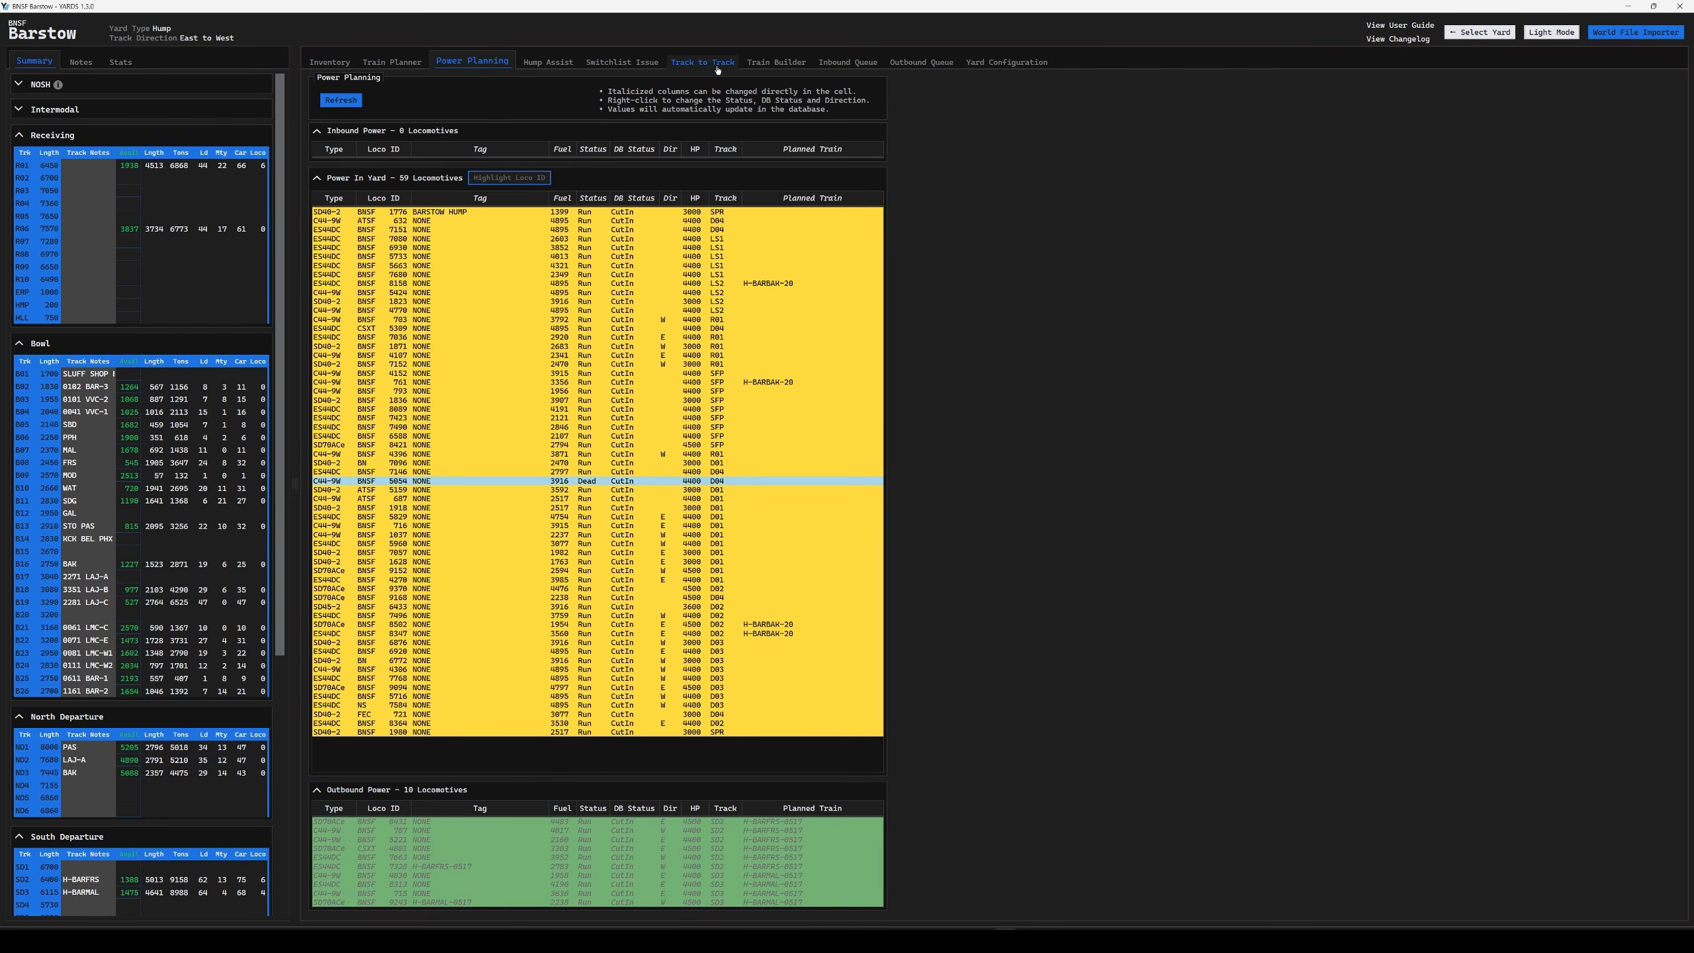
- Return to the Train Builder and look through the cars listed for train BAK
left_click(758, 64)
left_click(354, 150)
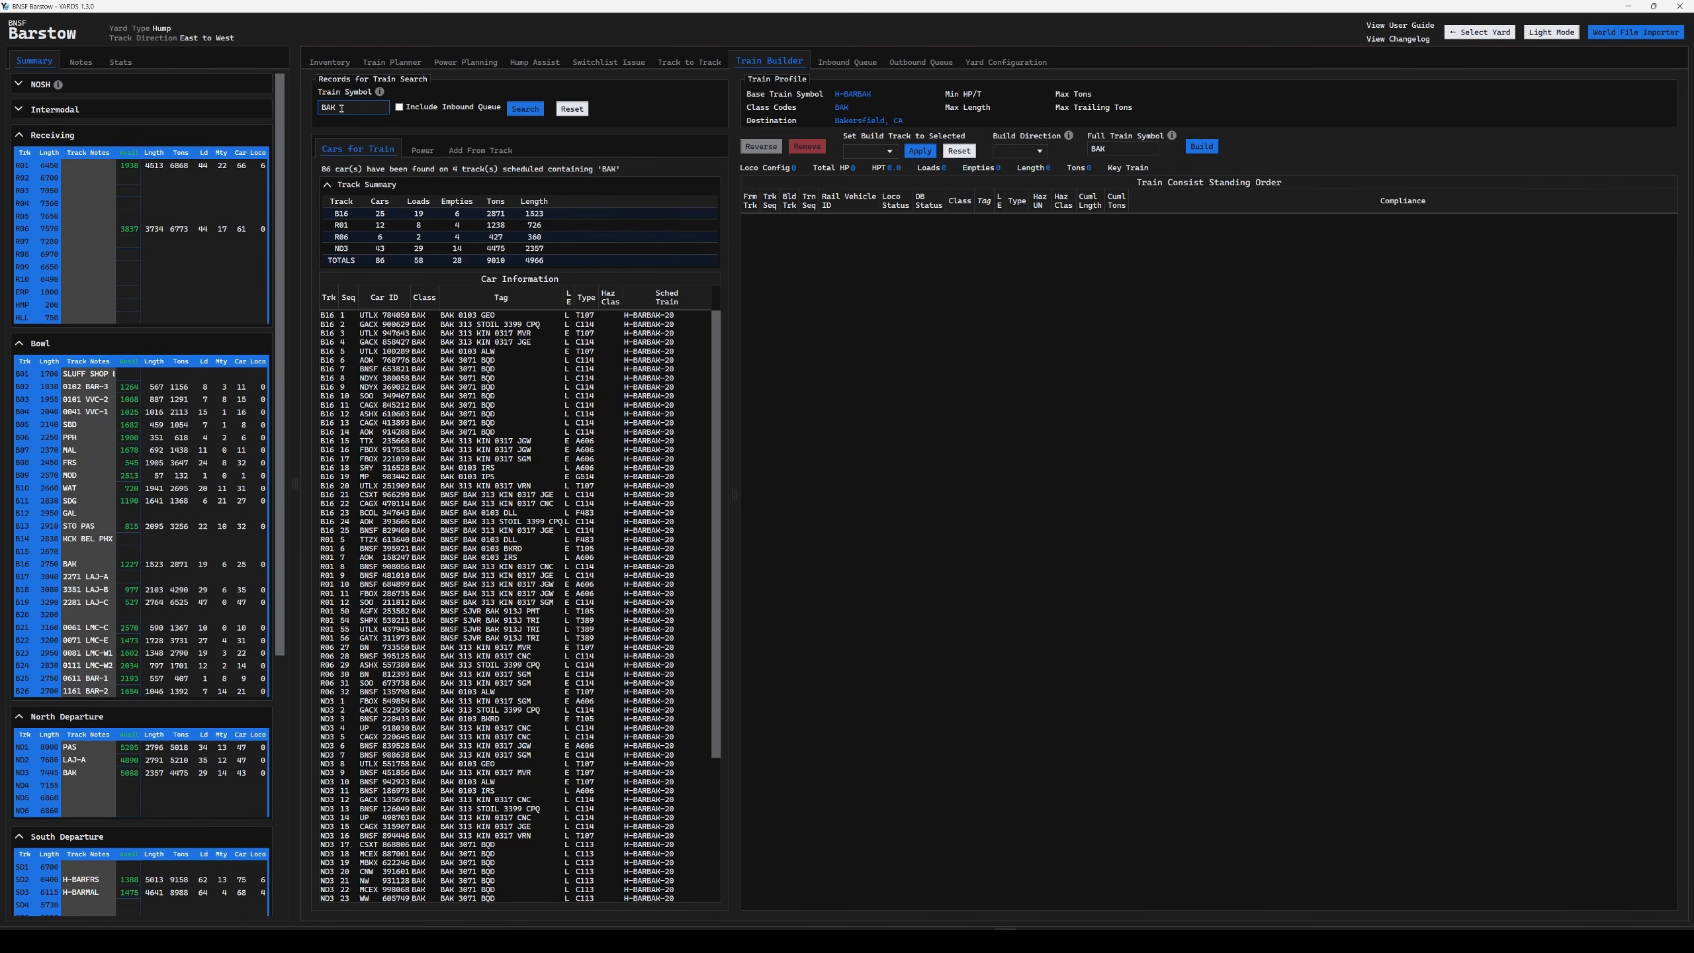
scroll(517, 524, "down", 7)
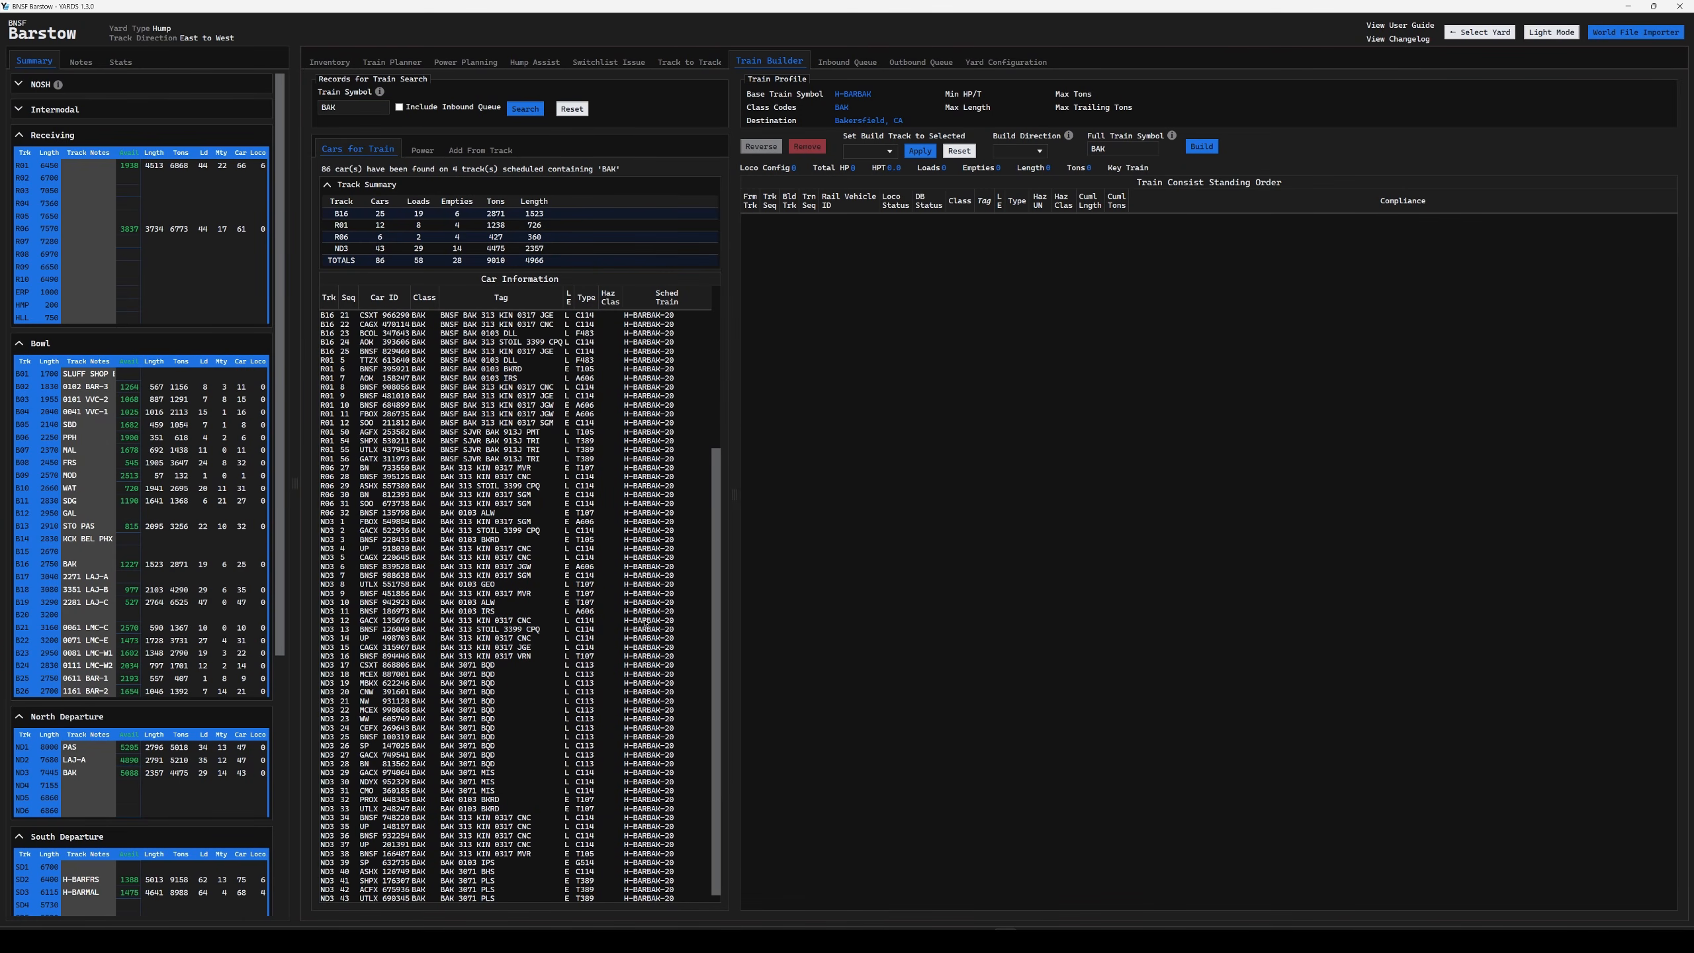
scroll(645, 623, "down", 1)
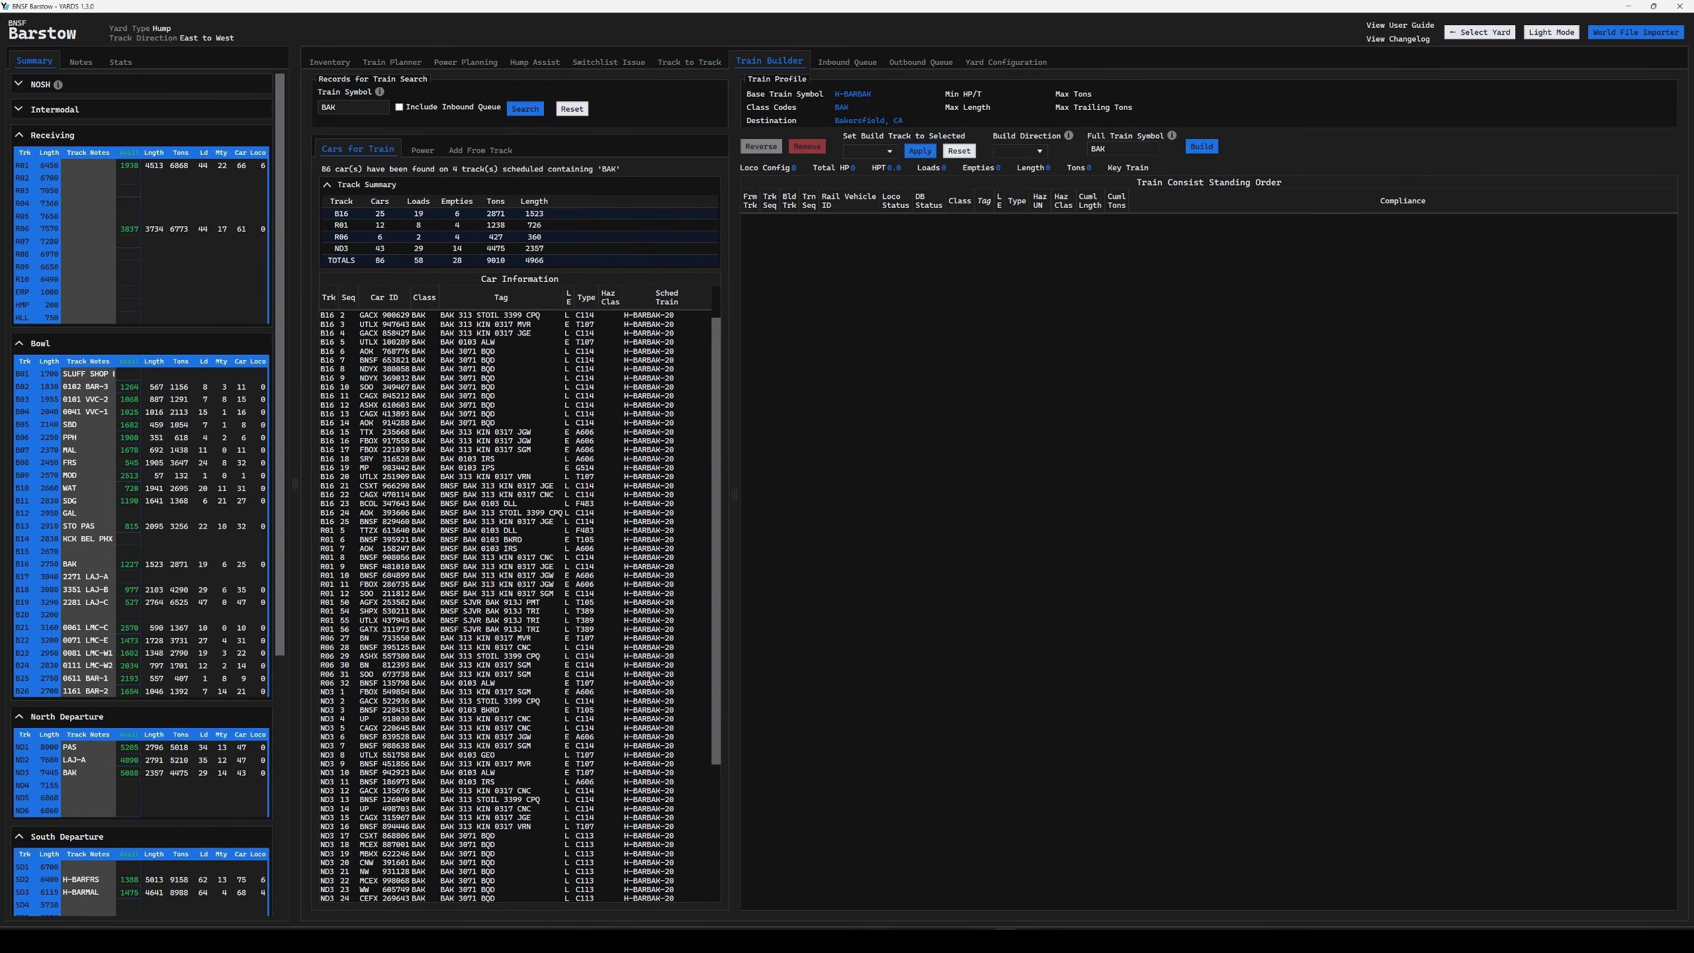
- Add all the cars found for train BAK to the train consist standing order
key("ctrl+a")
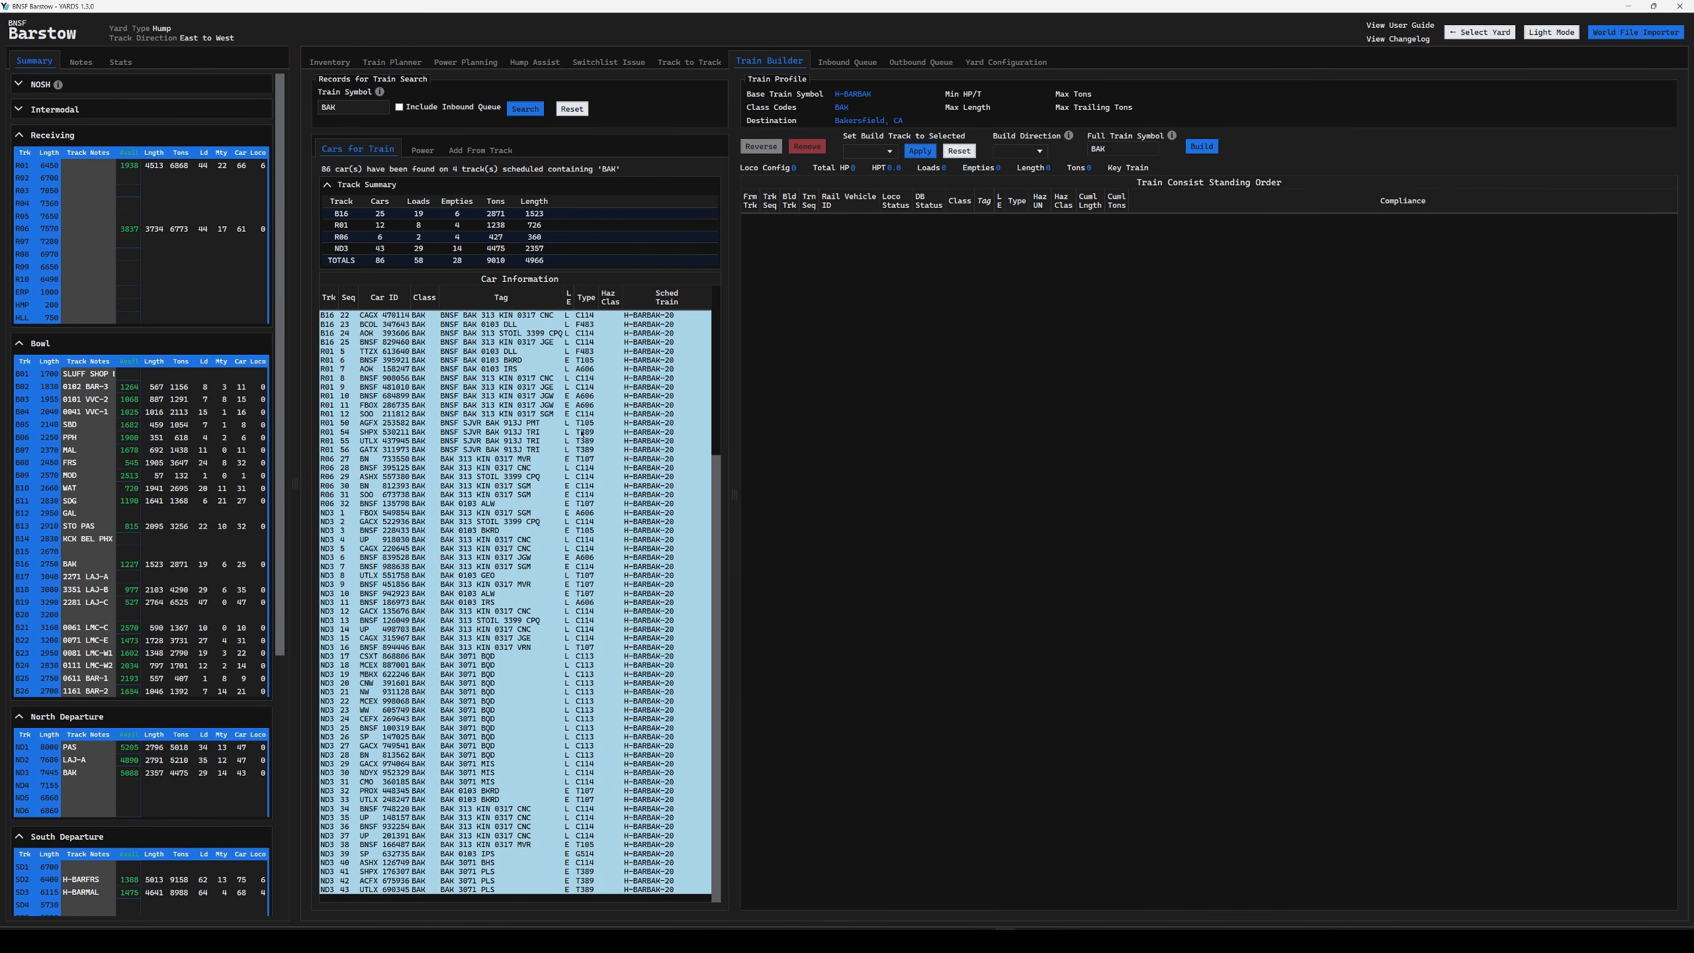
scroll(532, 360, "up", 7)
left_click_drag(506, 315, 819, 323)
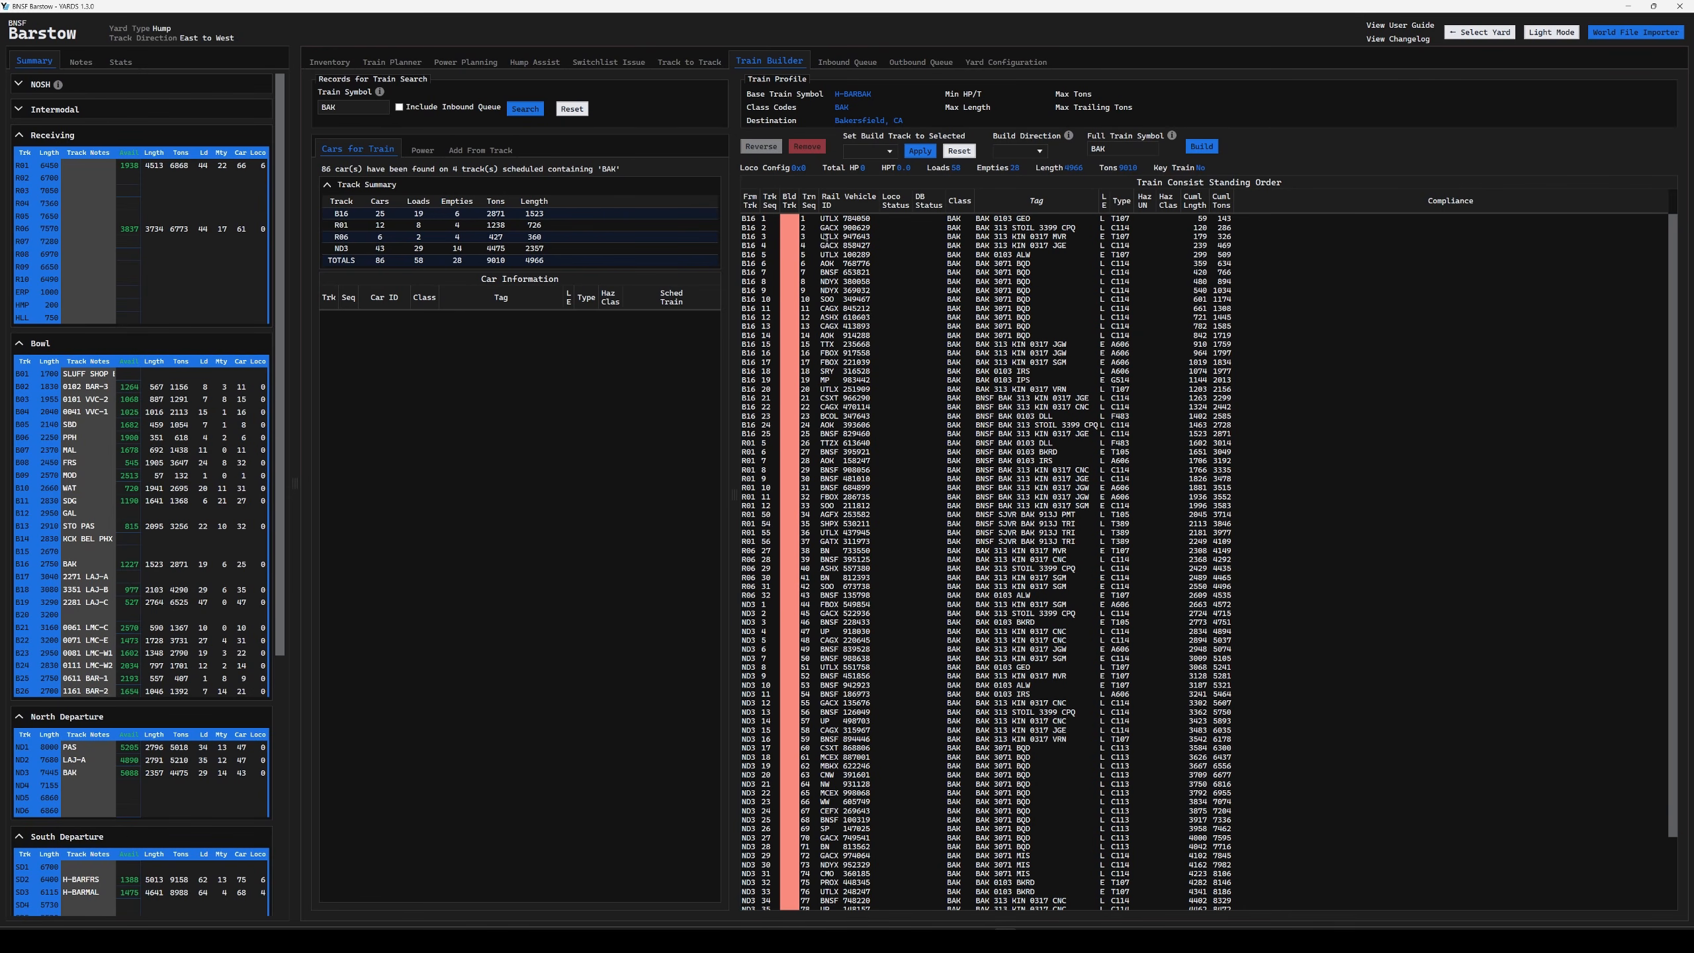
- Assign build track ND5 to every car in the consist standing order
left_click(884, 223)
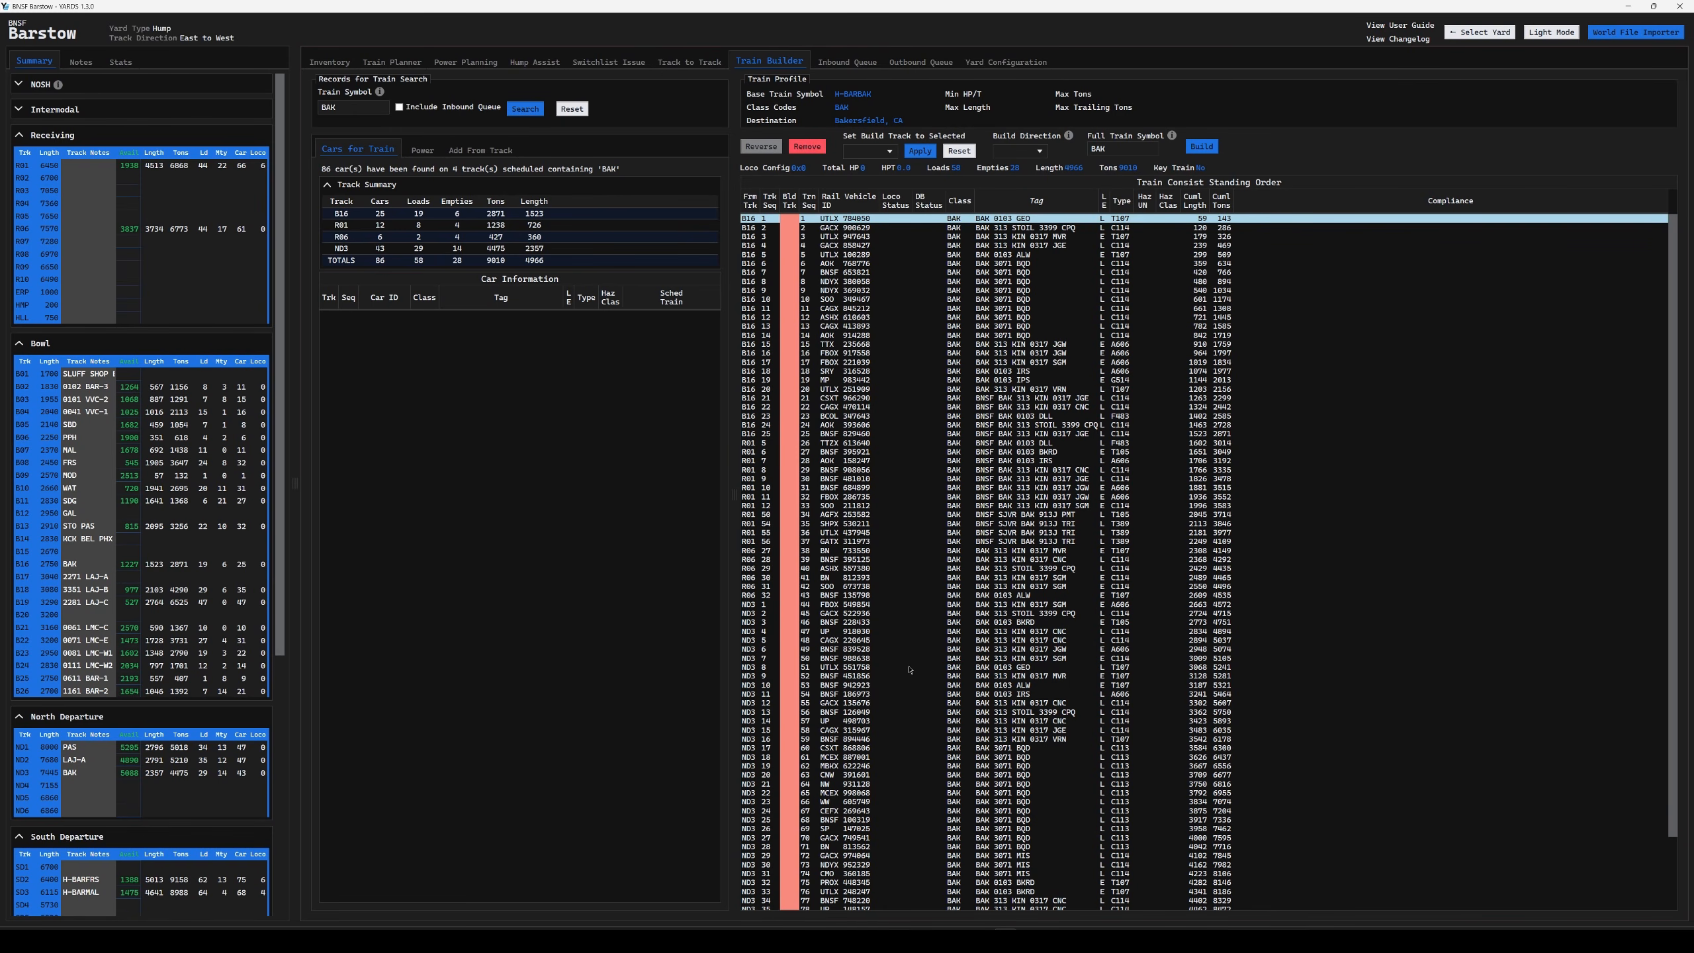
scroll(895, 765, "down", 3)
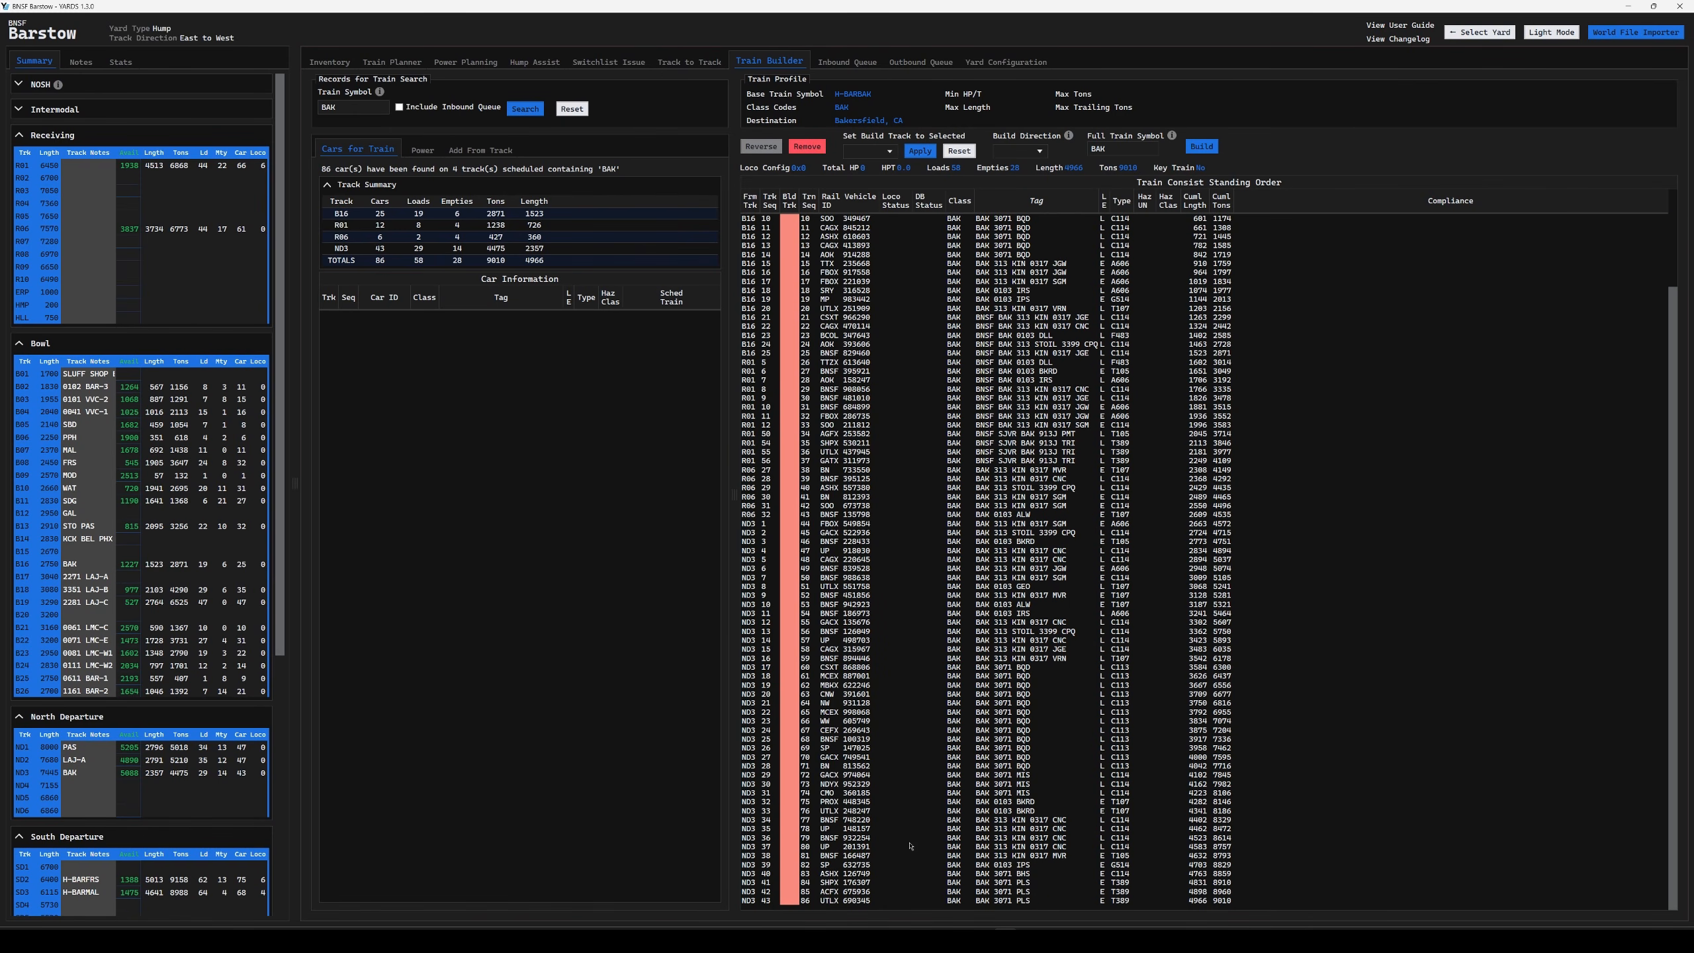
key("ctrl+a")
scroll(913, 690, "up", 3)
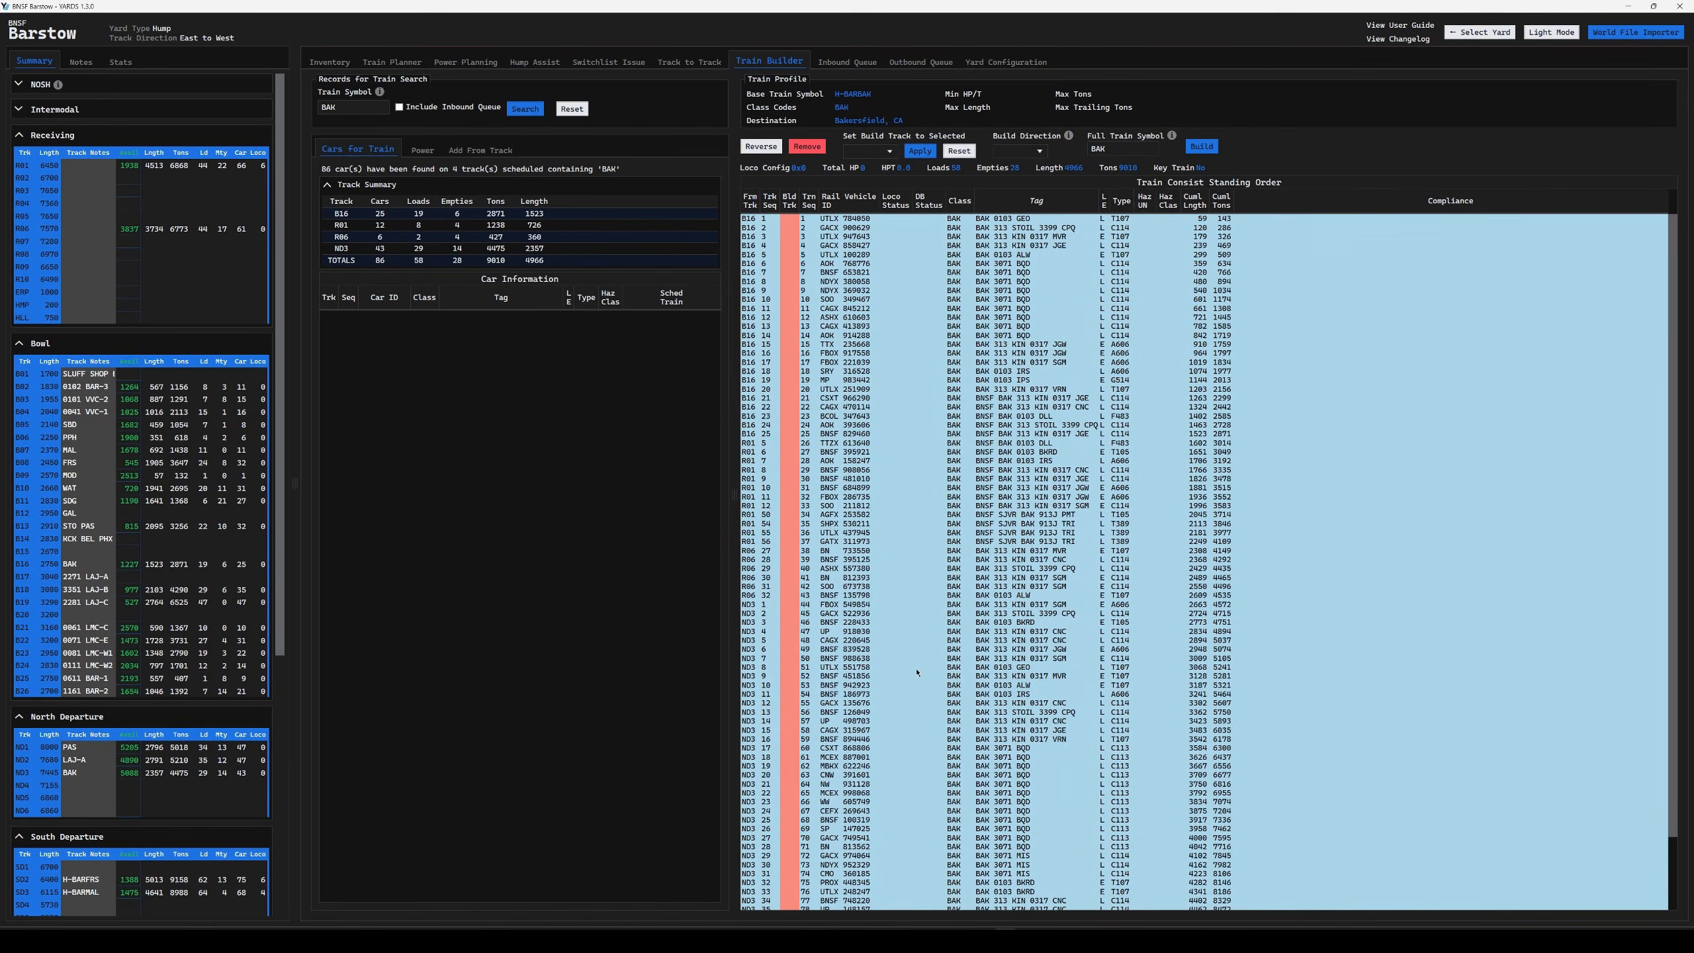
left_click(870, 151)
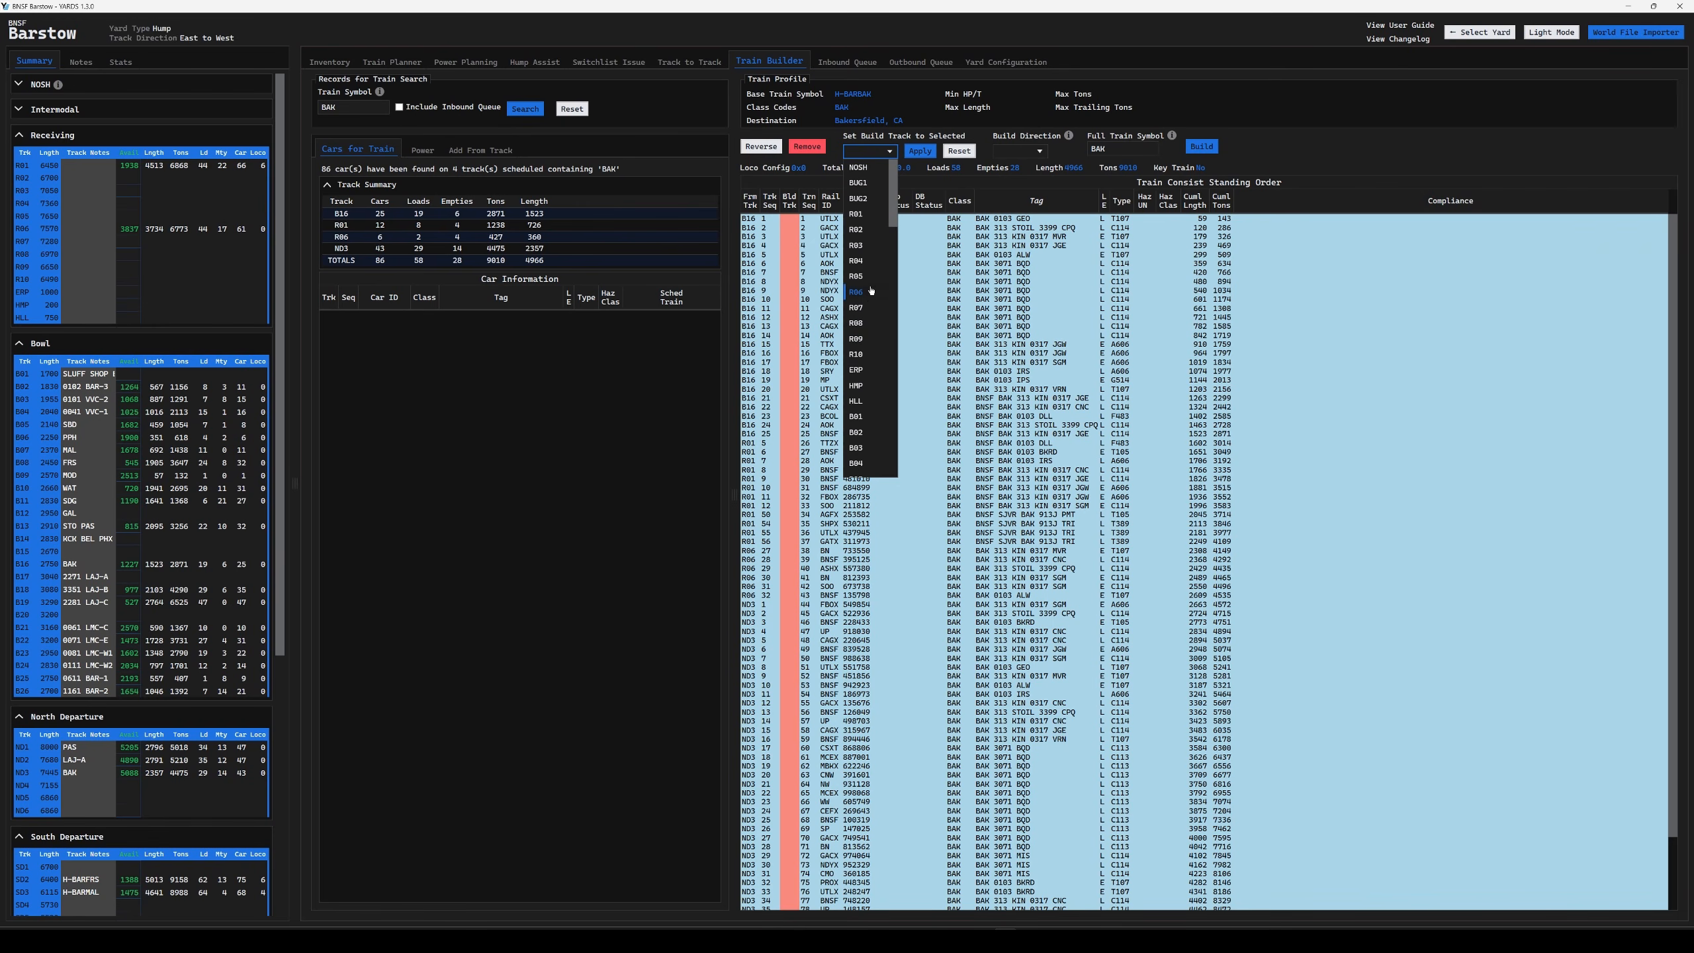
scroll(870, 292, "down", 3)
left_click(868, 153)
left_click(867, 153)
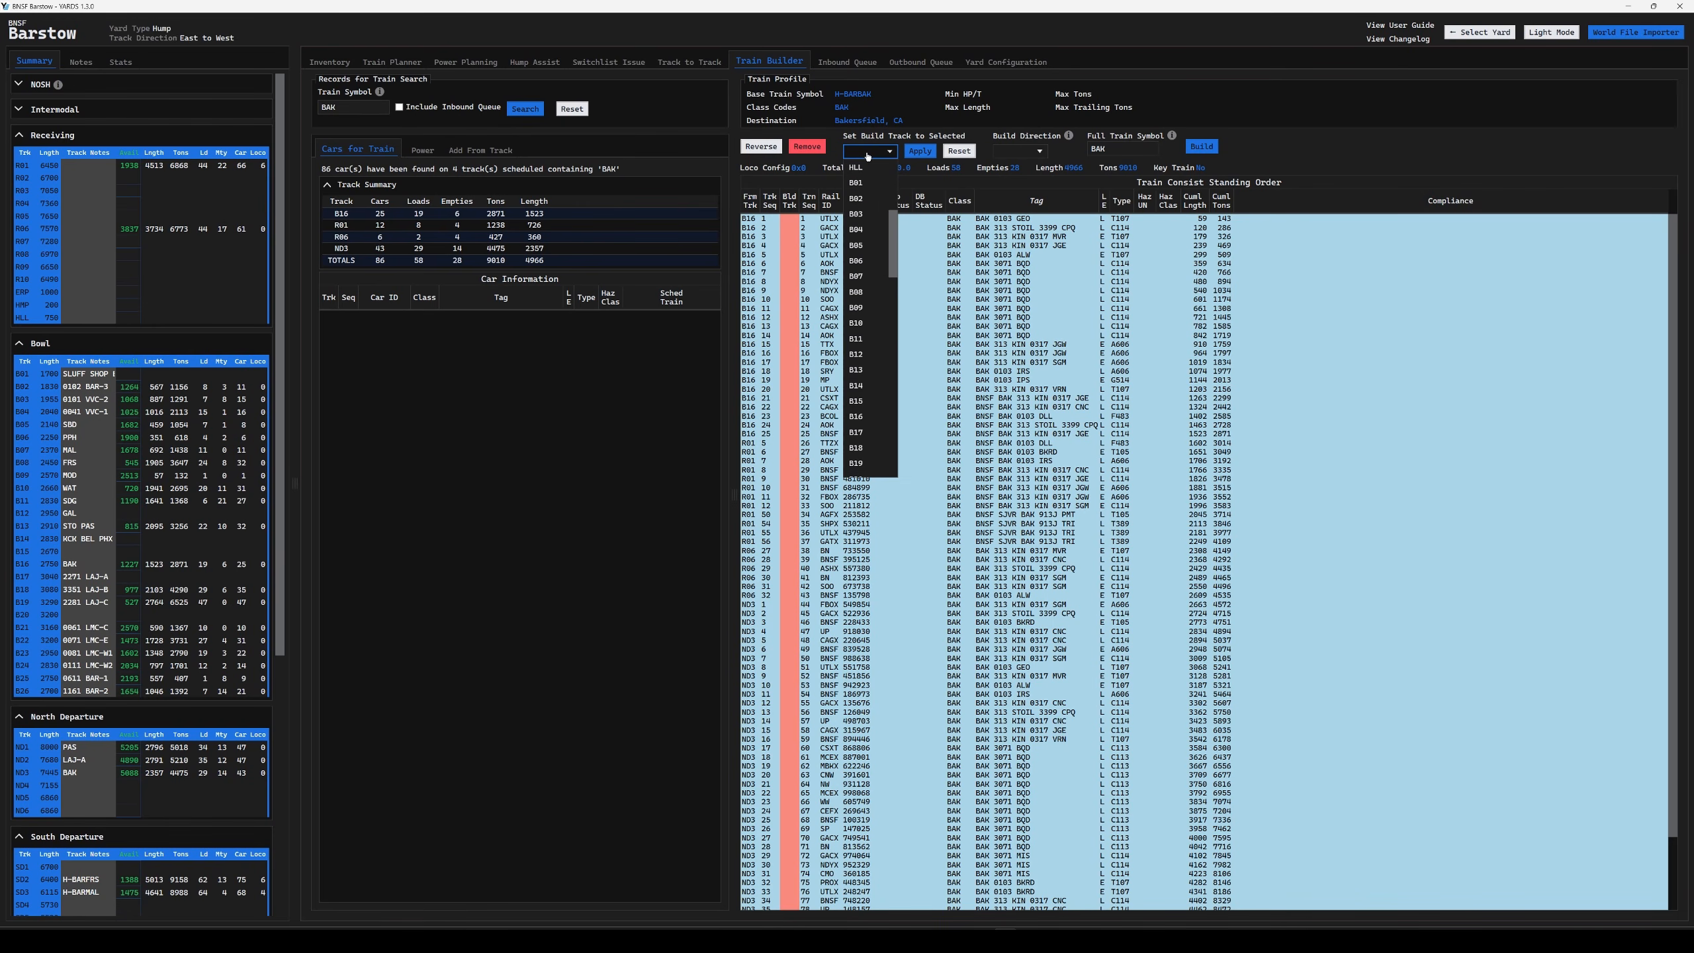
scroll(867, 154, "down", 3)
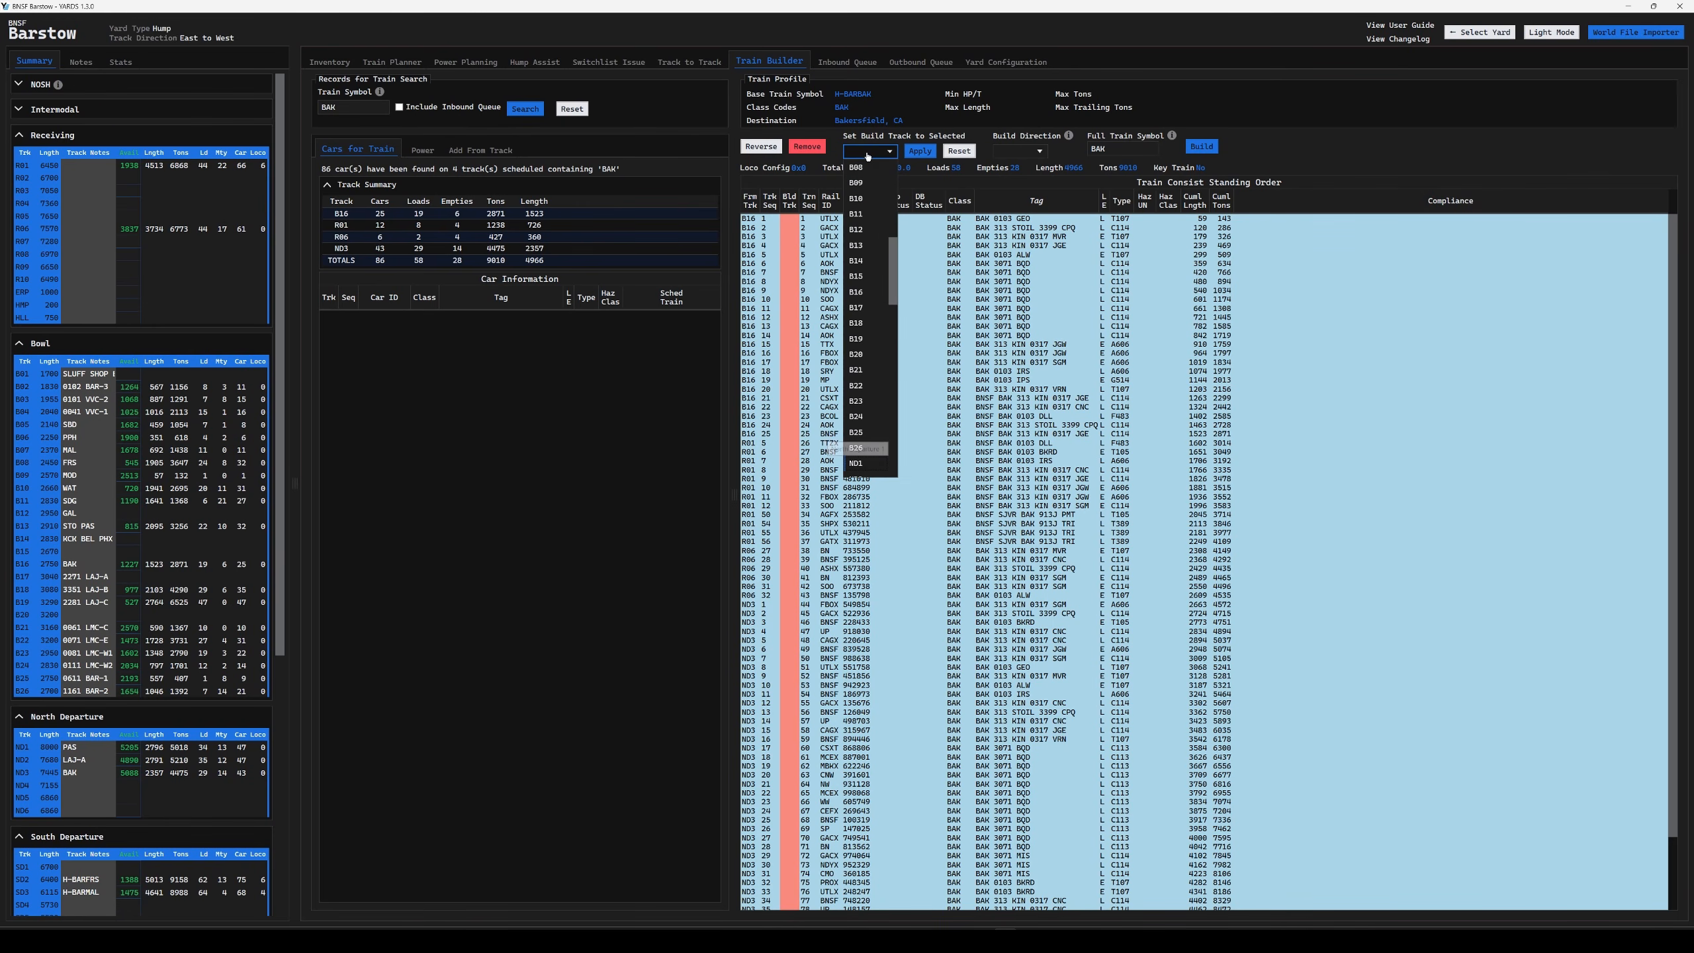
scroll(866, 460, "down", 3)
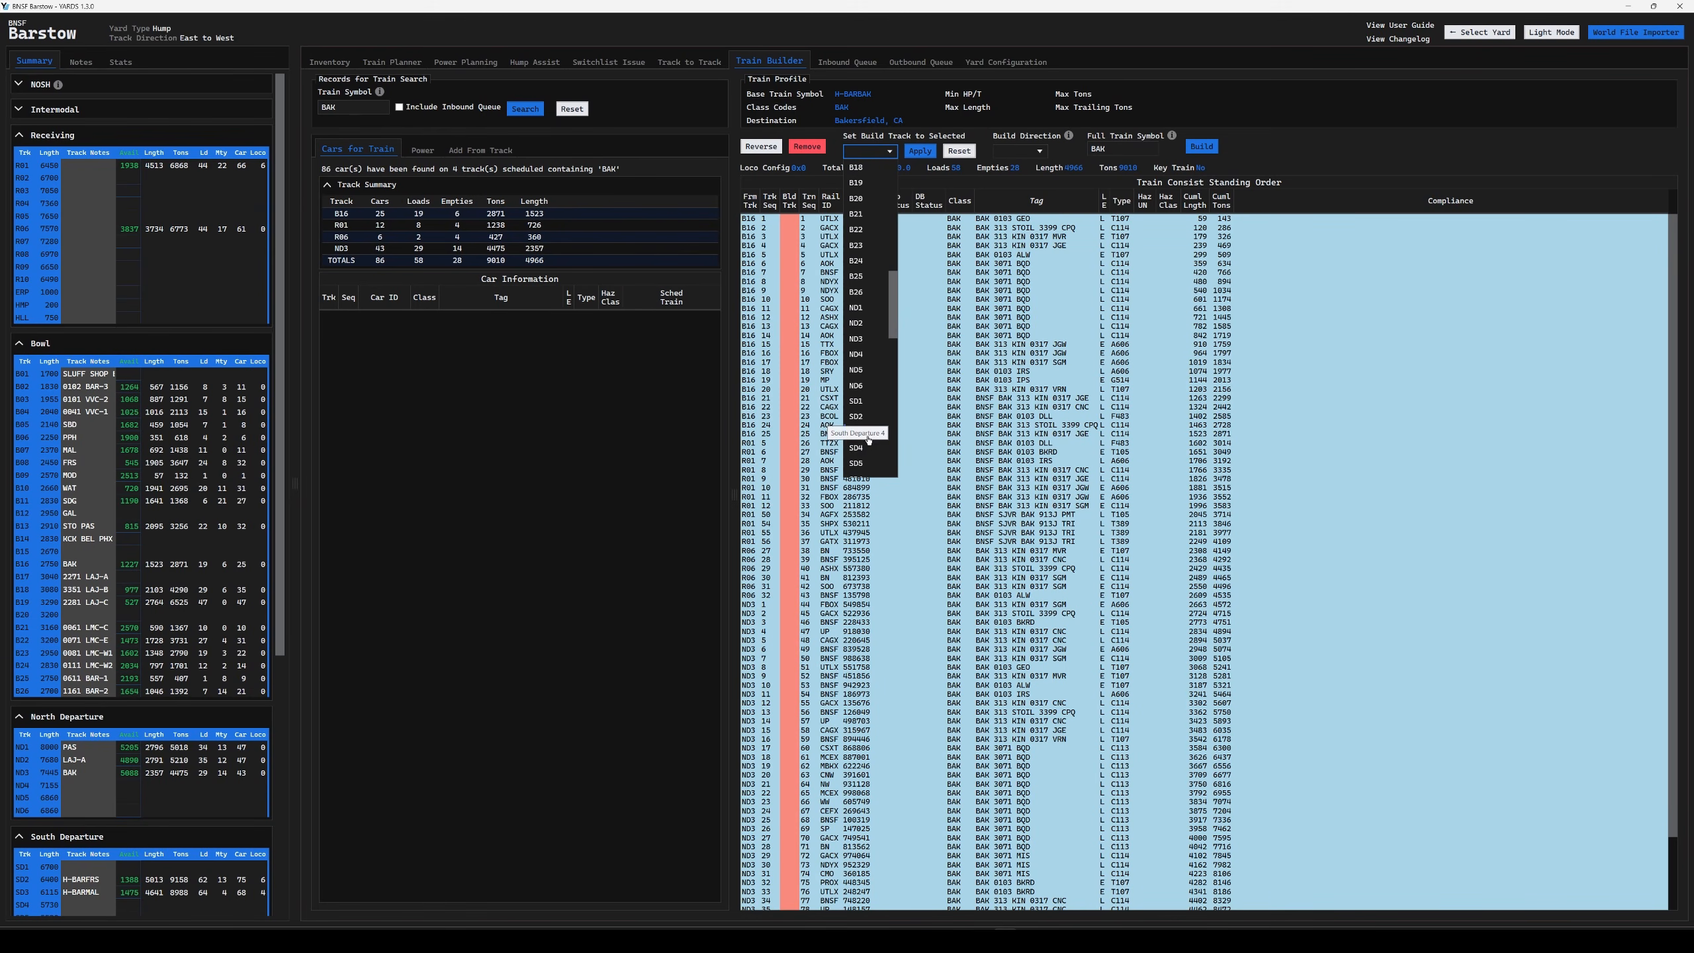
left_click(873, 375)
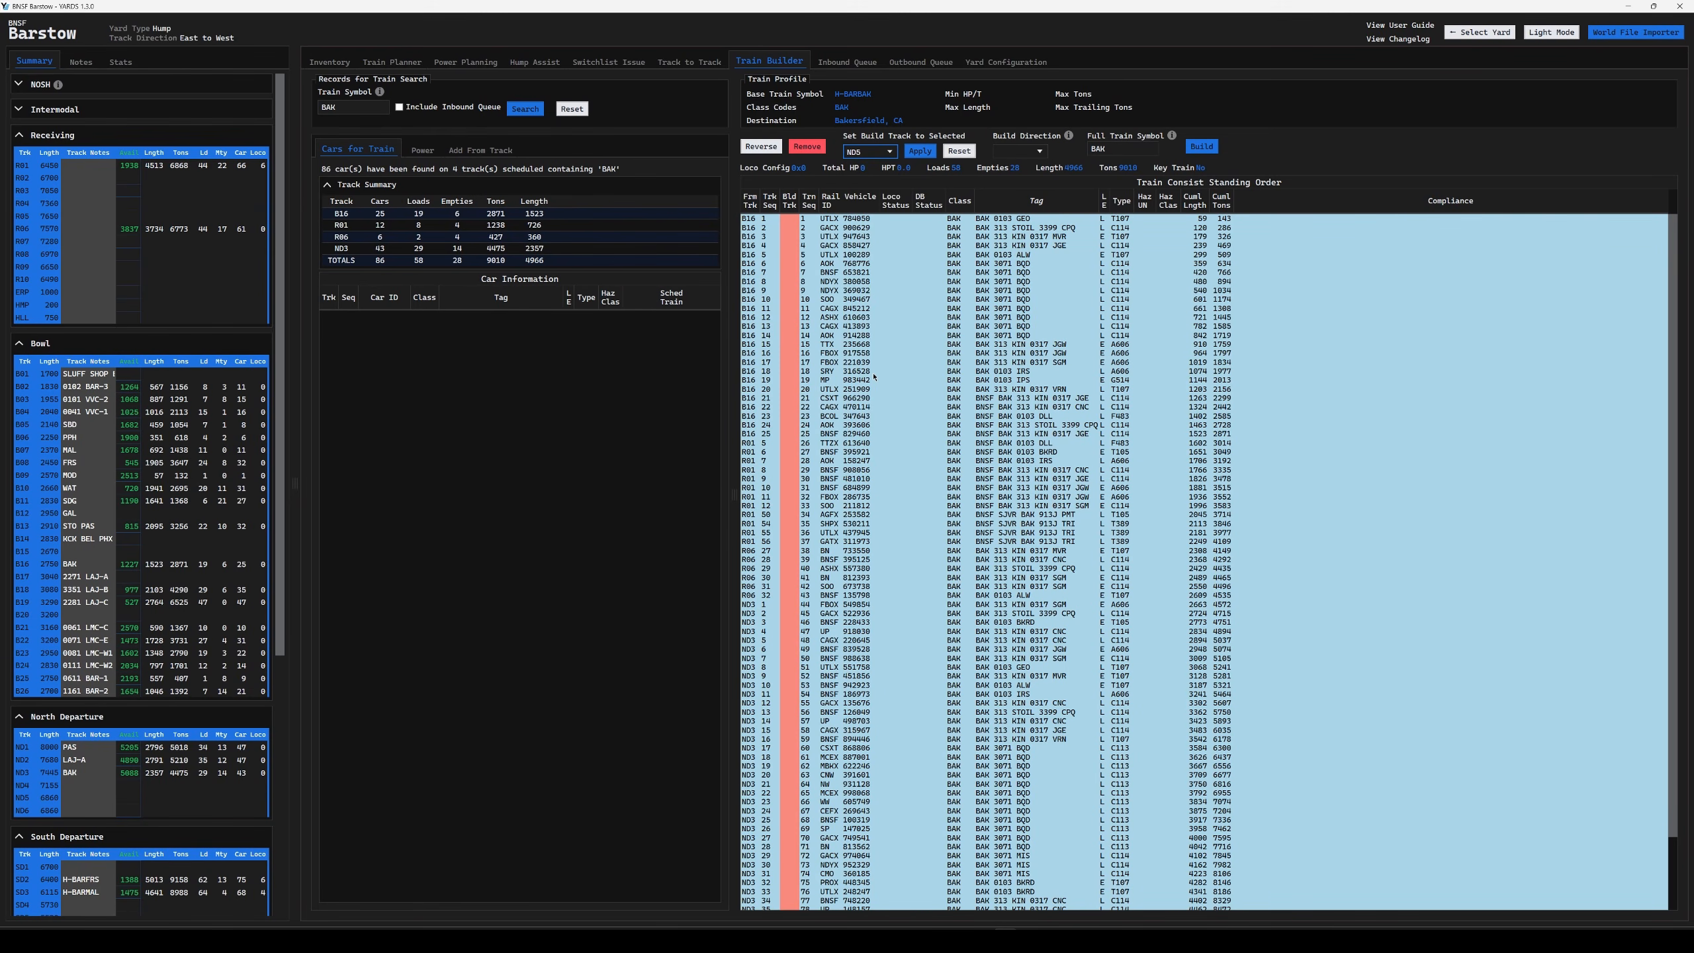
left_click(919, 151)
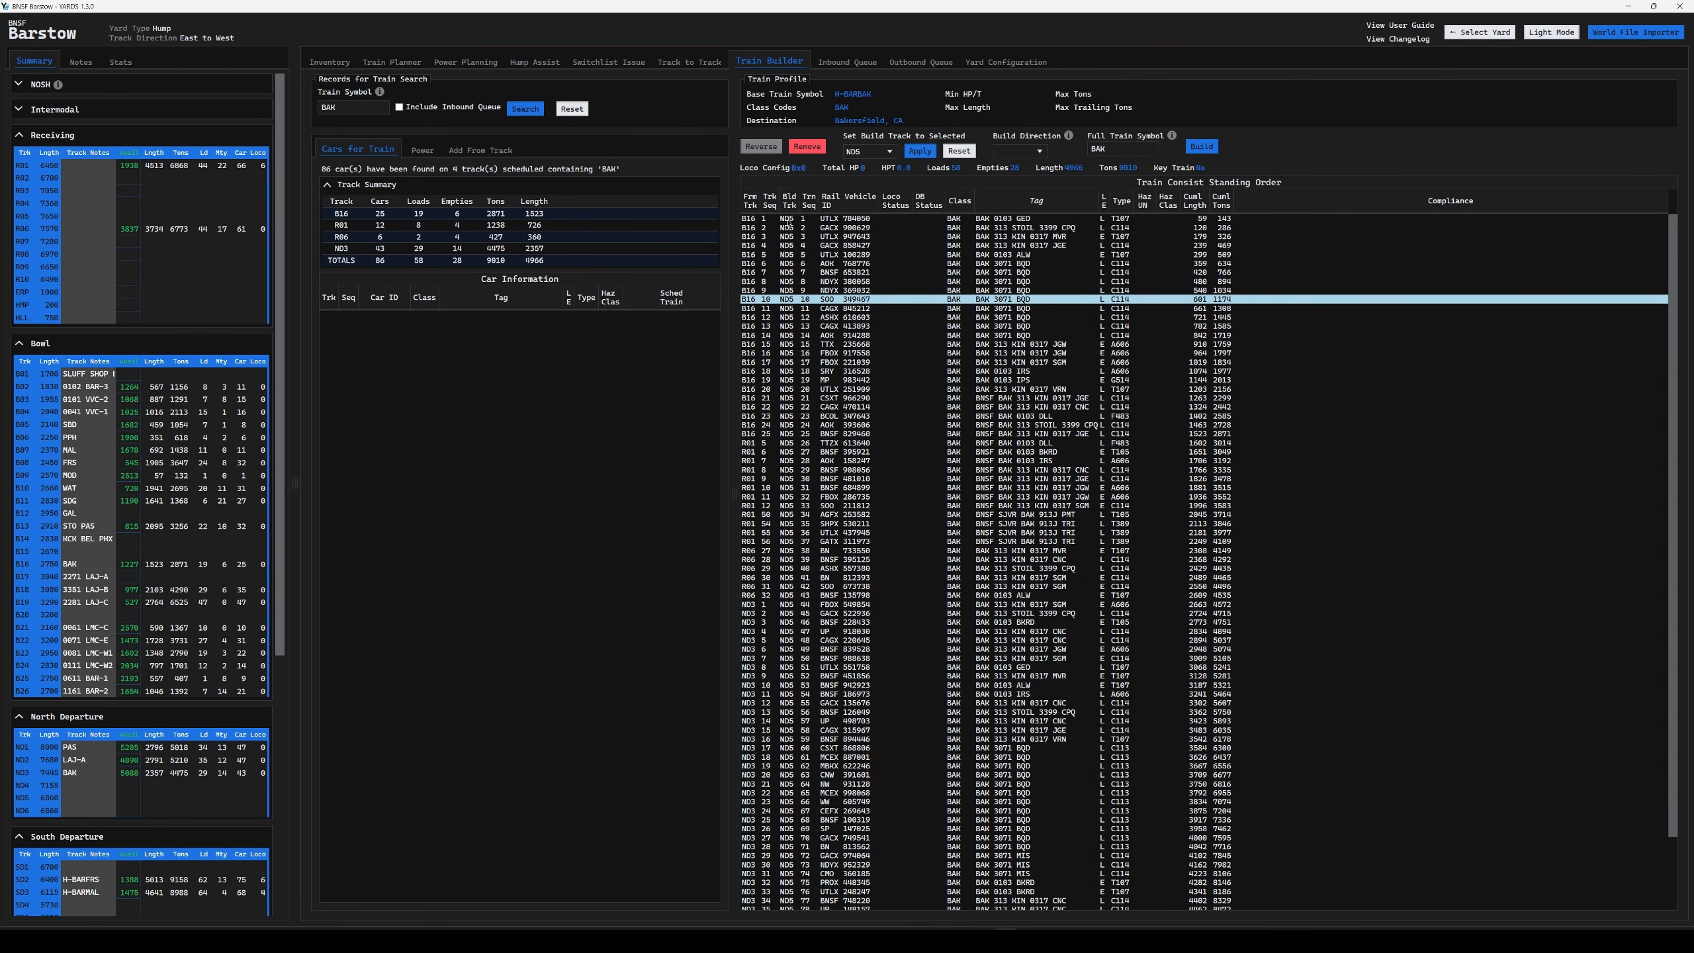
- Look through the build track assignments and highlight the cars at train sequence 63 to 86, then drop that selection
scroll(785, 567, "down", 2)
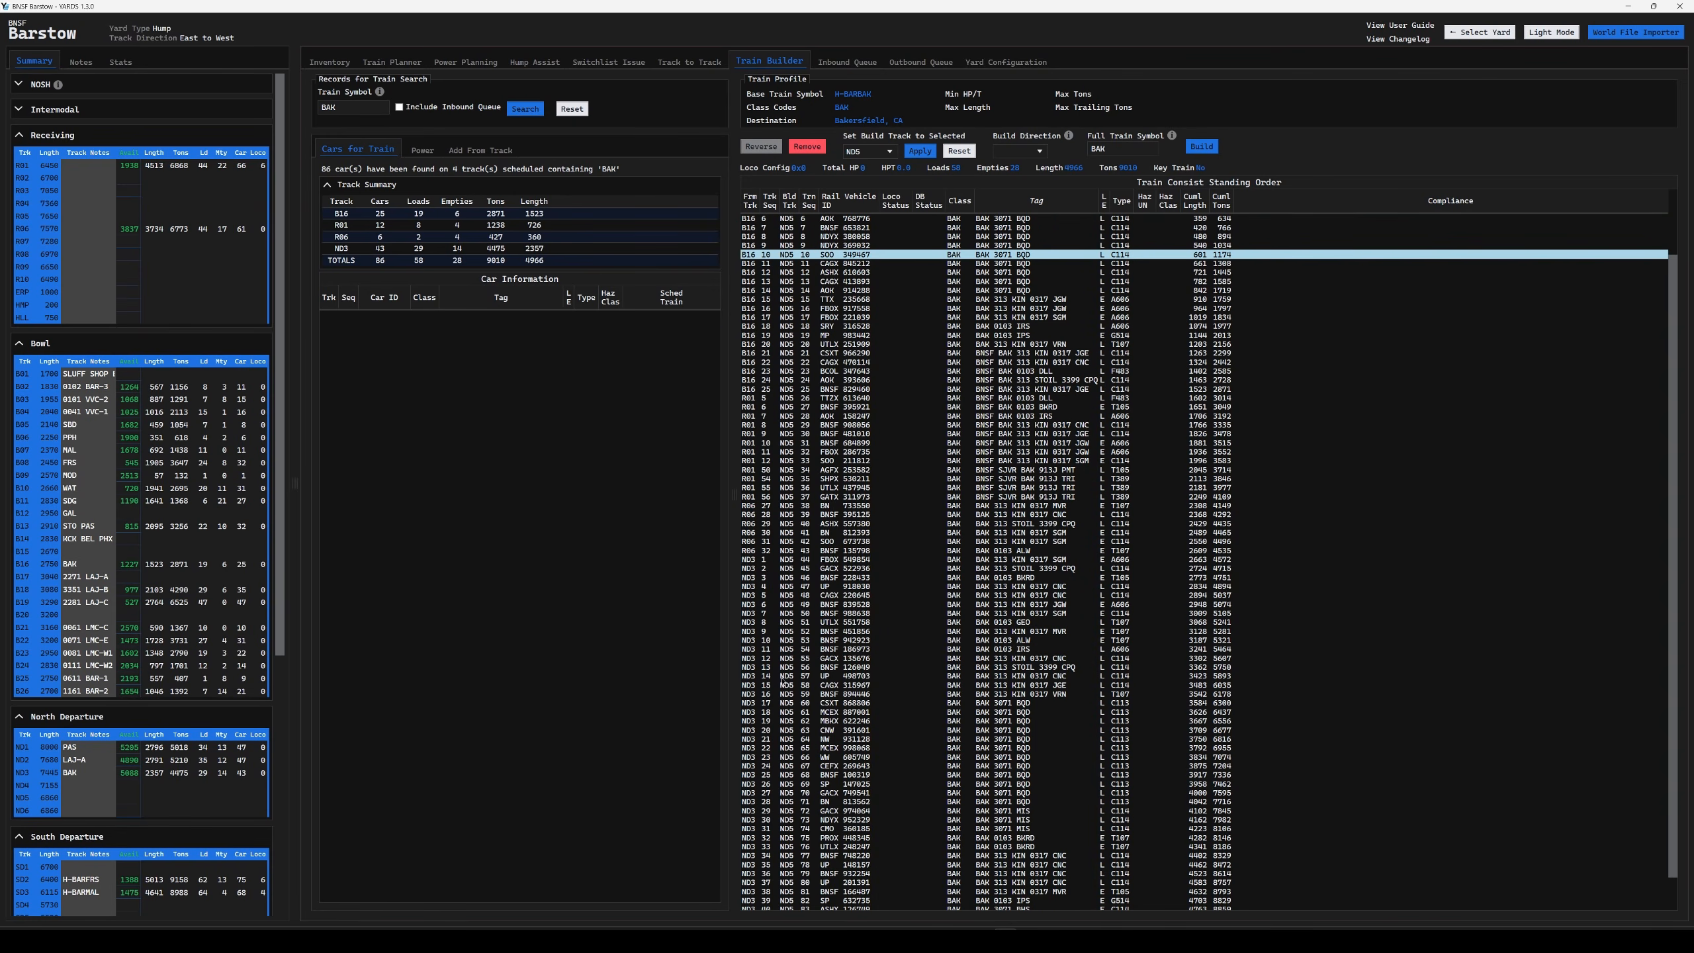
scroll(799, 601, "up", 2)
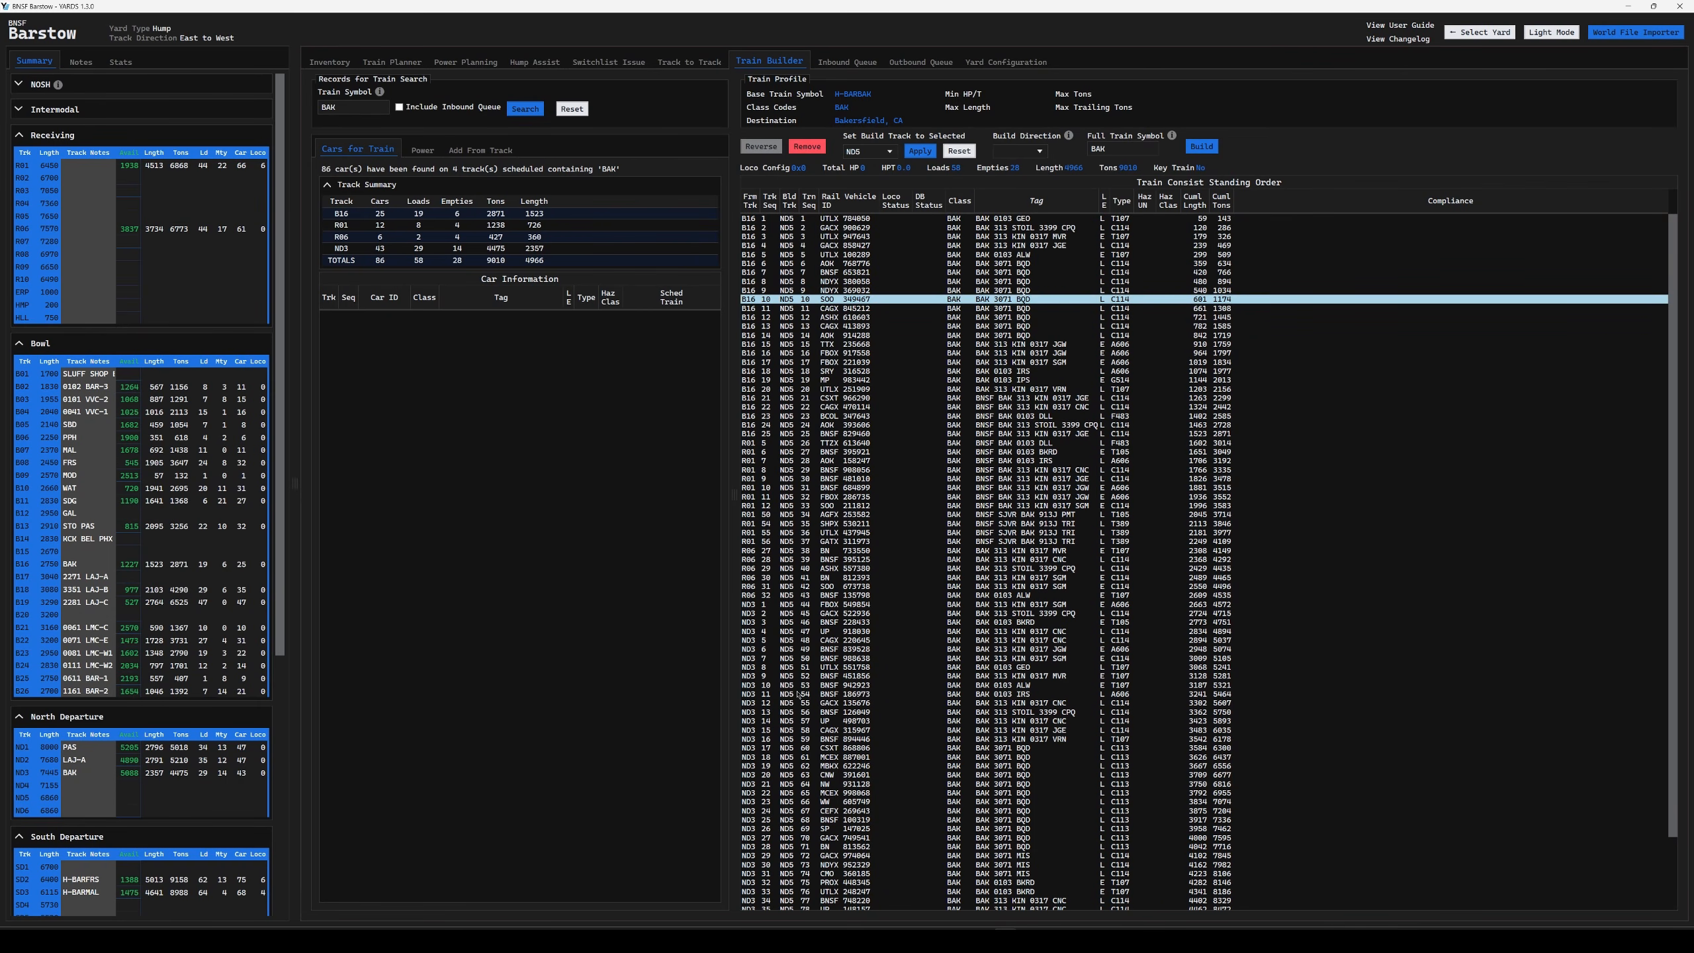
scroll(798, 696, "down", 3)
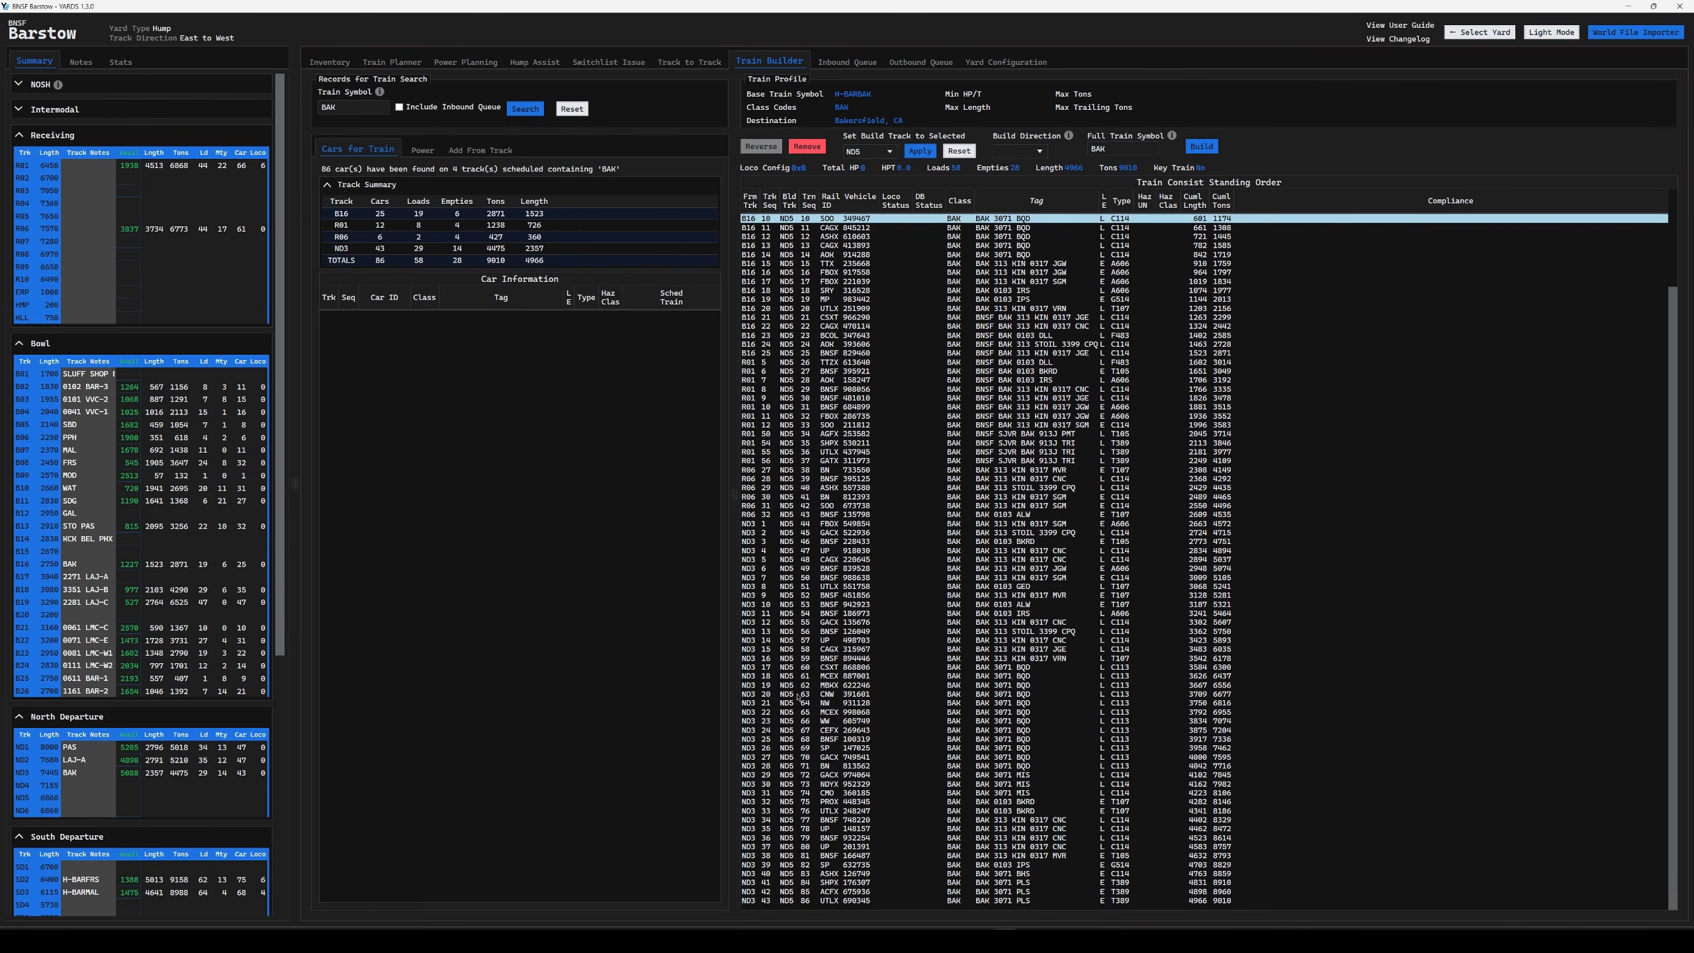
left_click(886, 698)
left_click(902, 904, "shift")
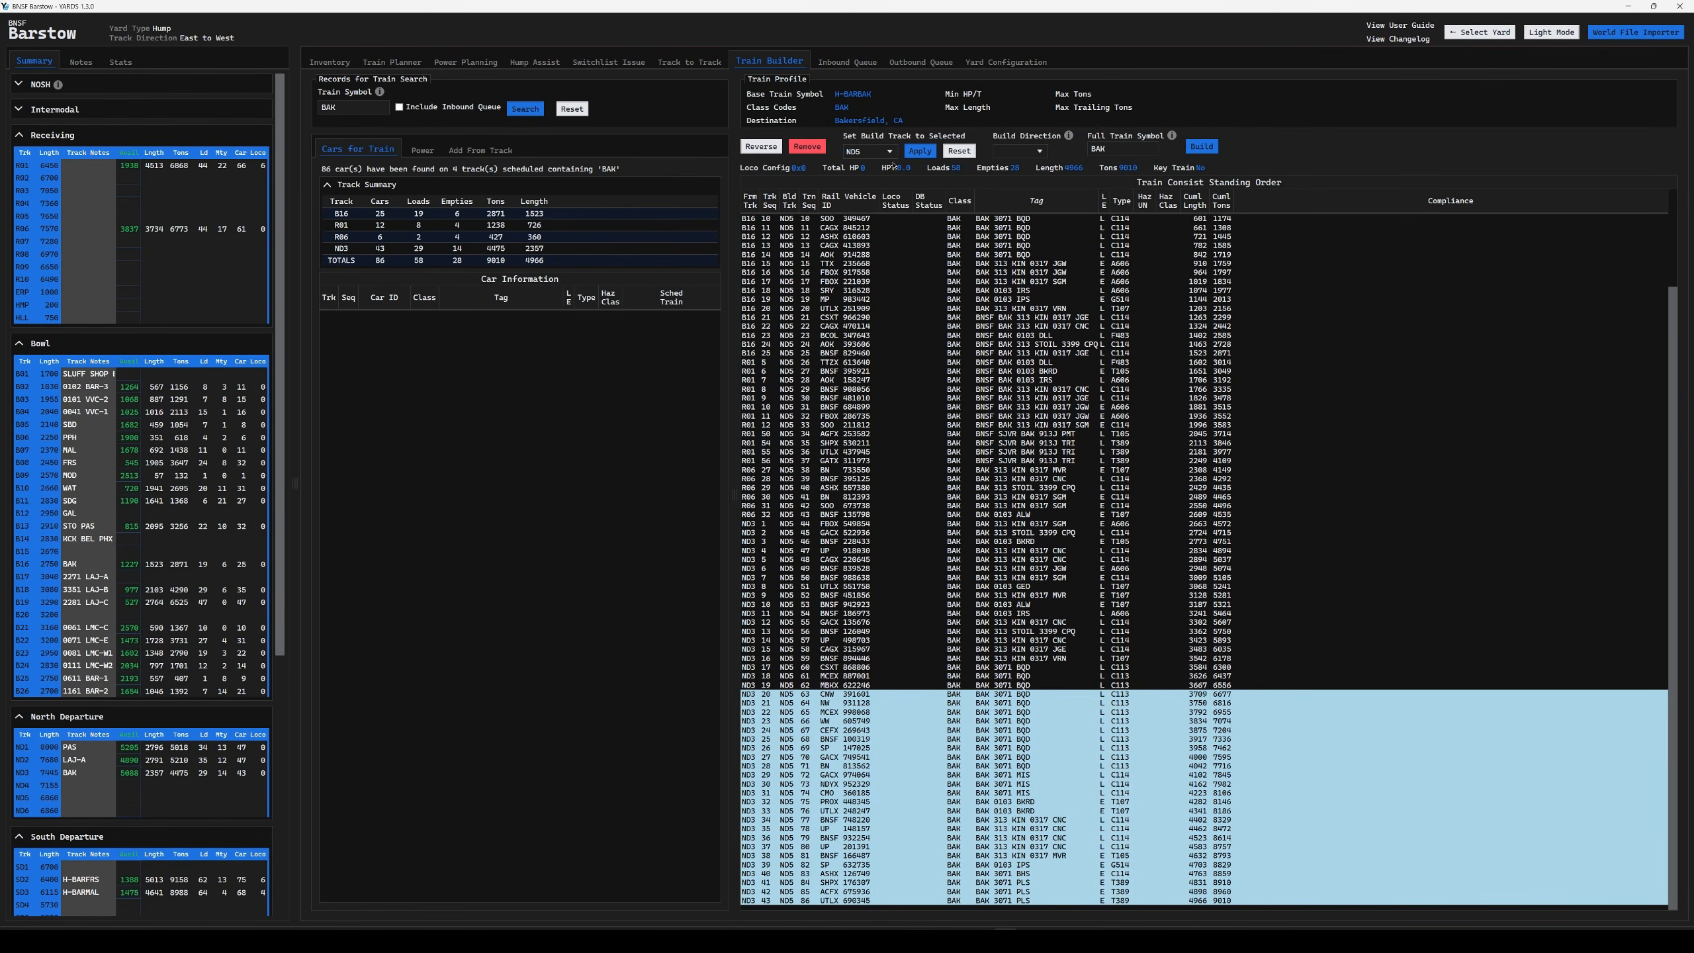
left_click(911, 389)
scroll(911, 324, "up", 3)
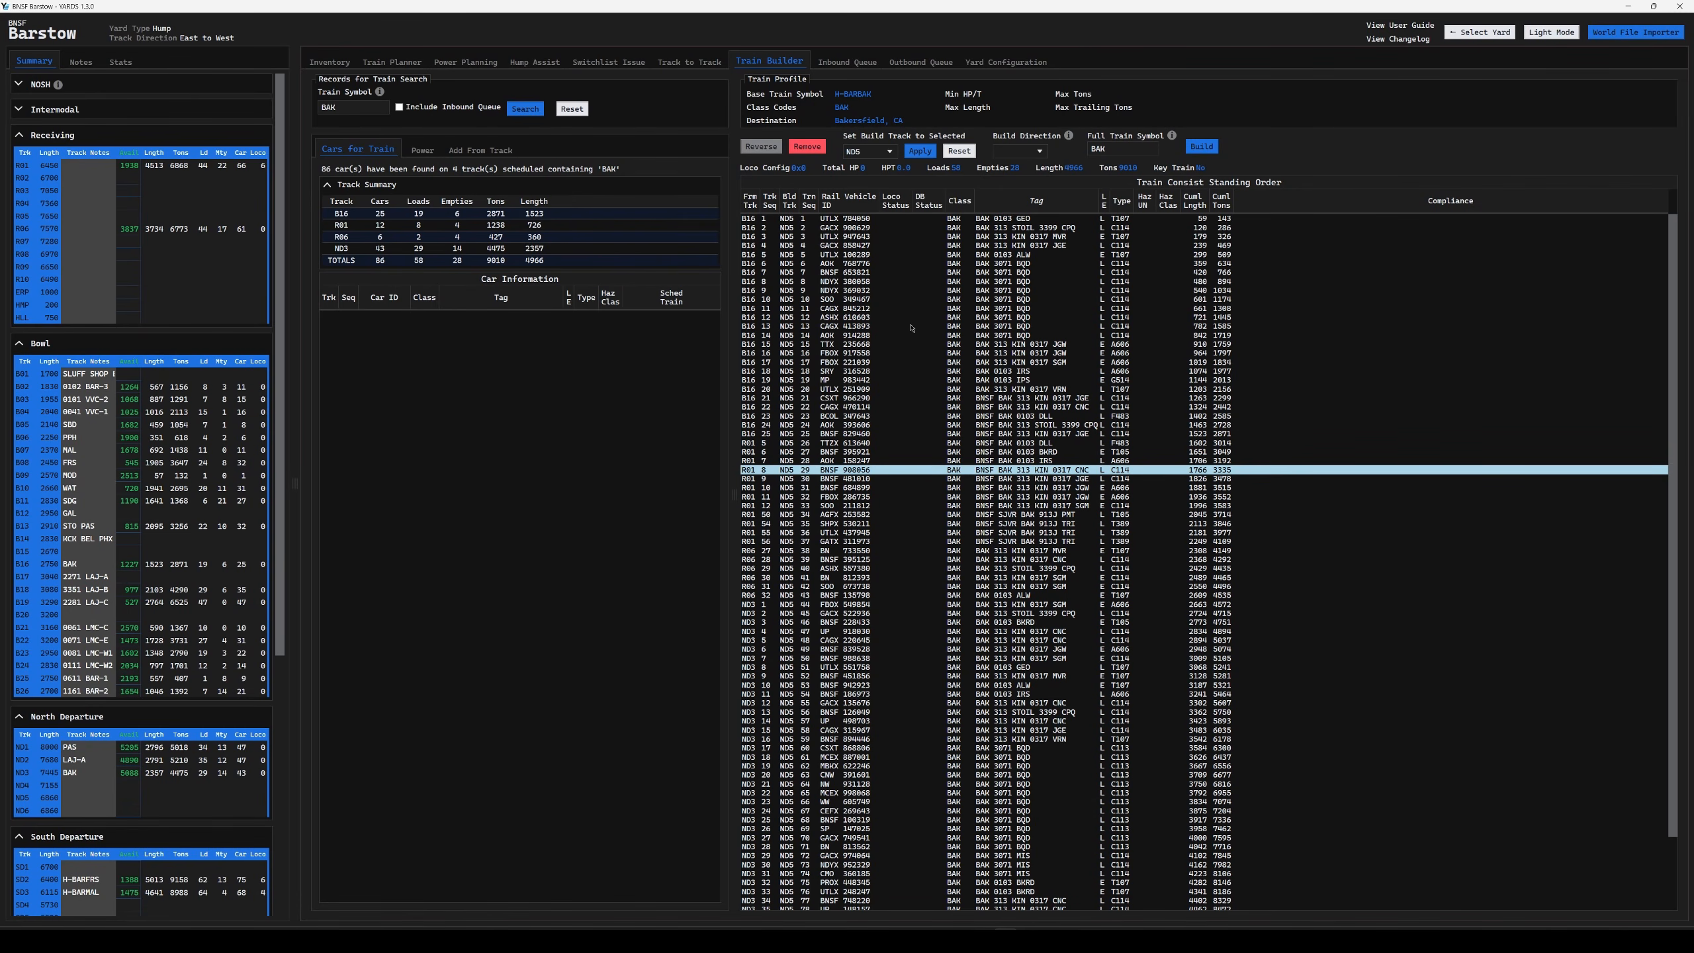
- Set the full train symbol to H-BARBAK-20
left_click(1020, 151)
left_click(1126, 147)
left_click(1114, 149)
- Add the four locomotives planned for the train to the head of the consist
left_click(418, 152)
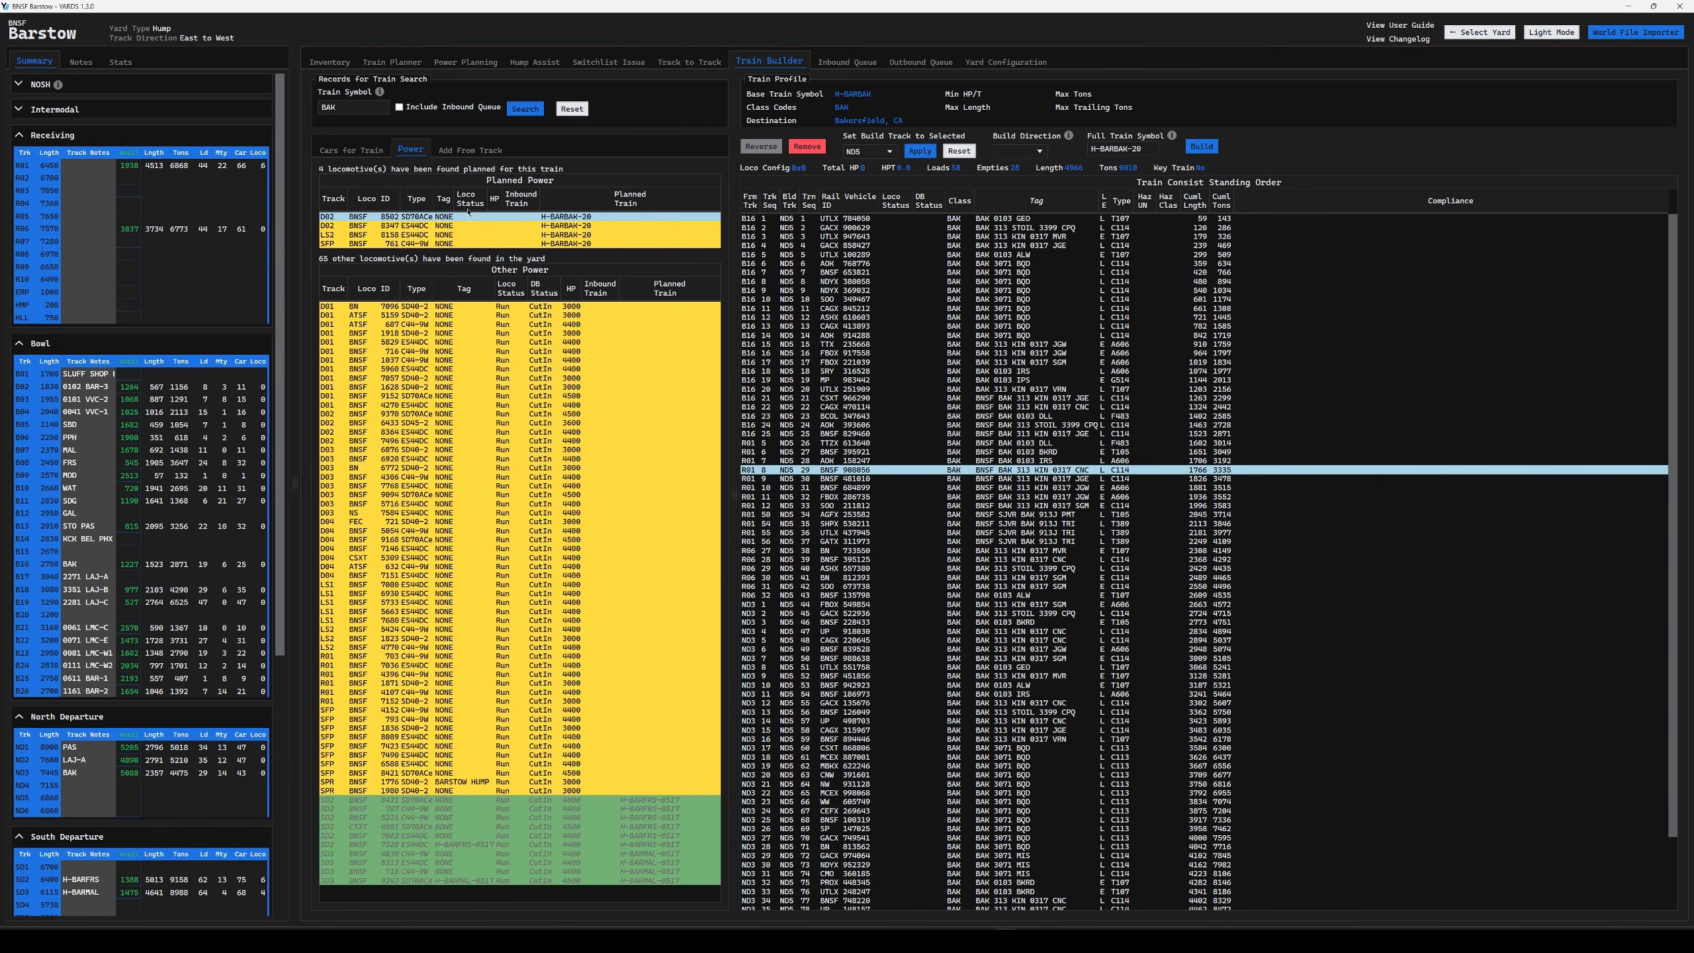
left_click(468, 245, "shift")
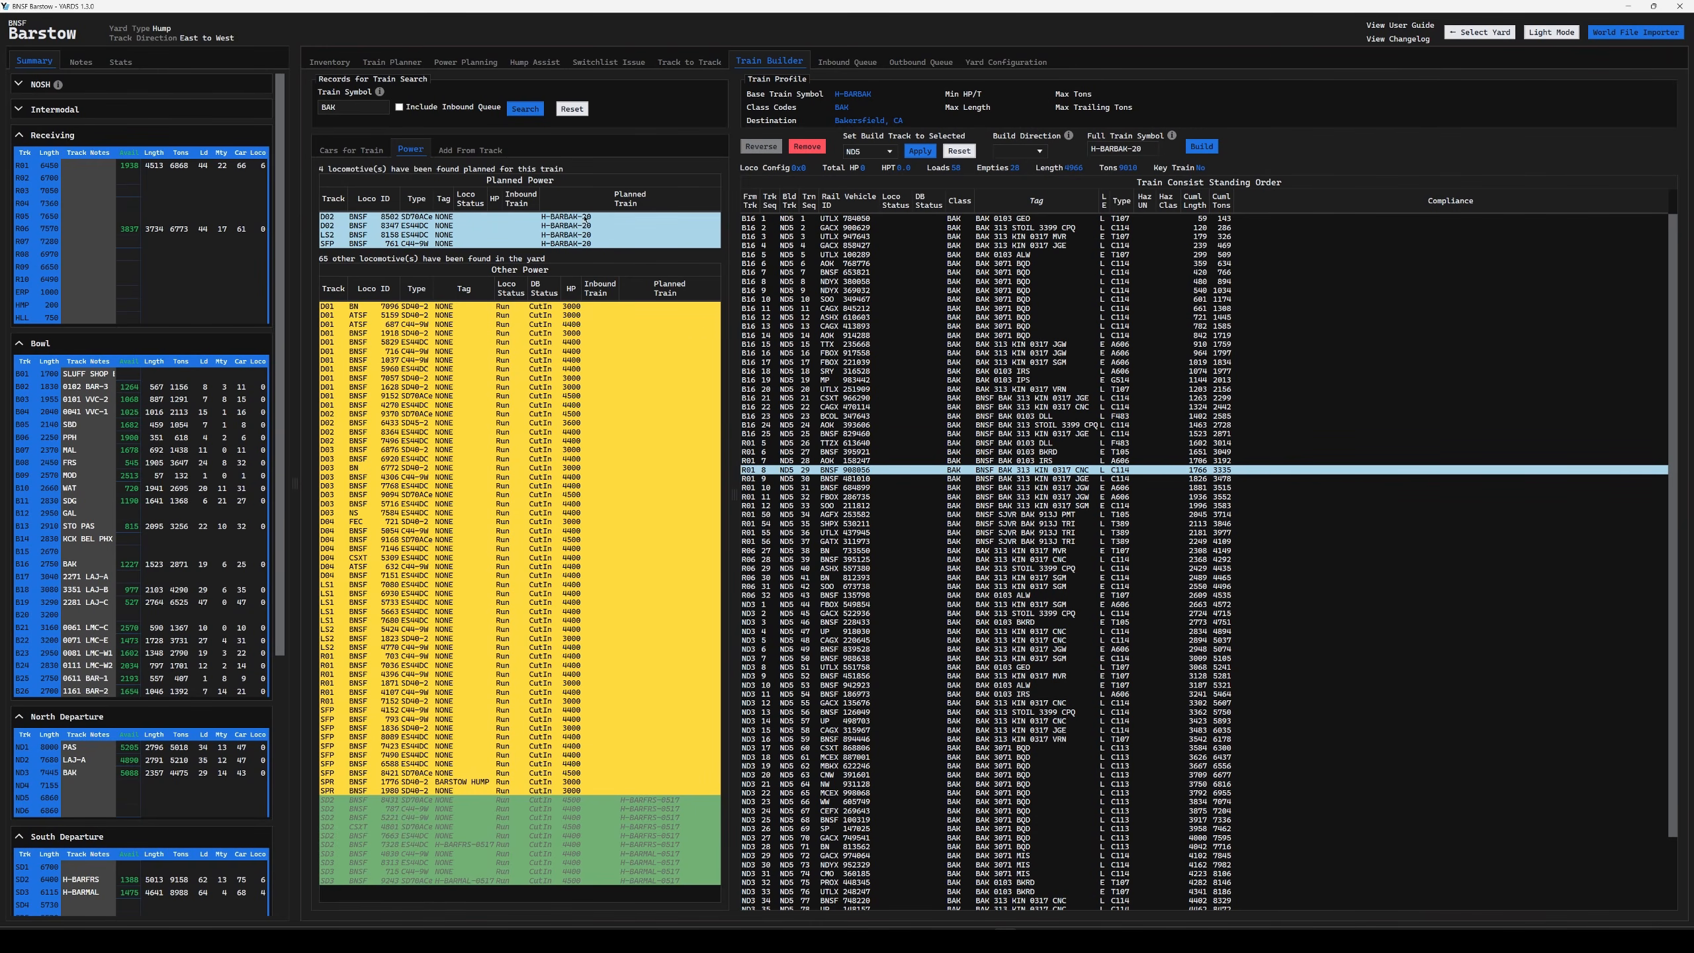
left_click_drag(512, 219, 788, 220)
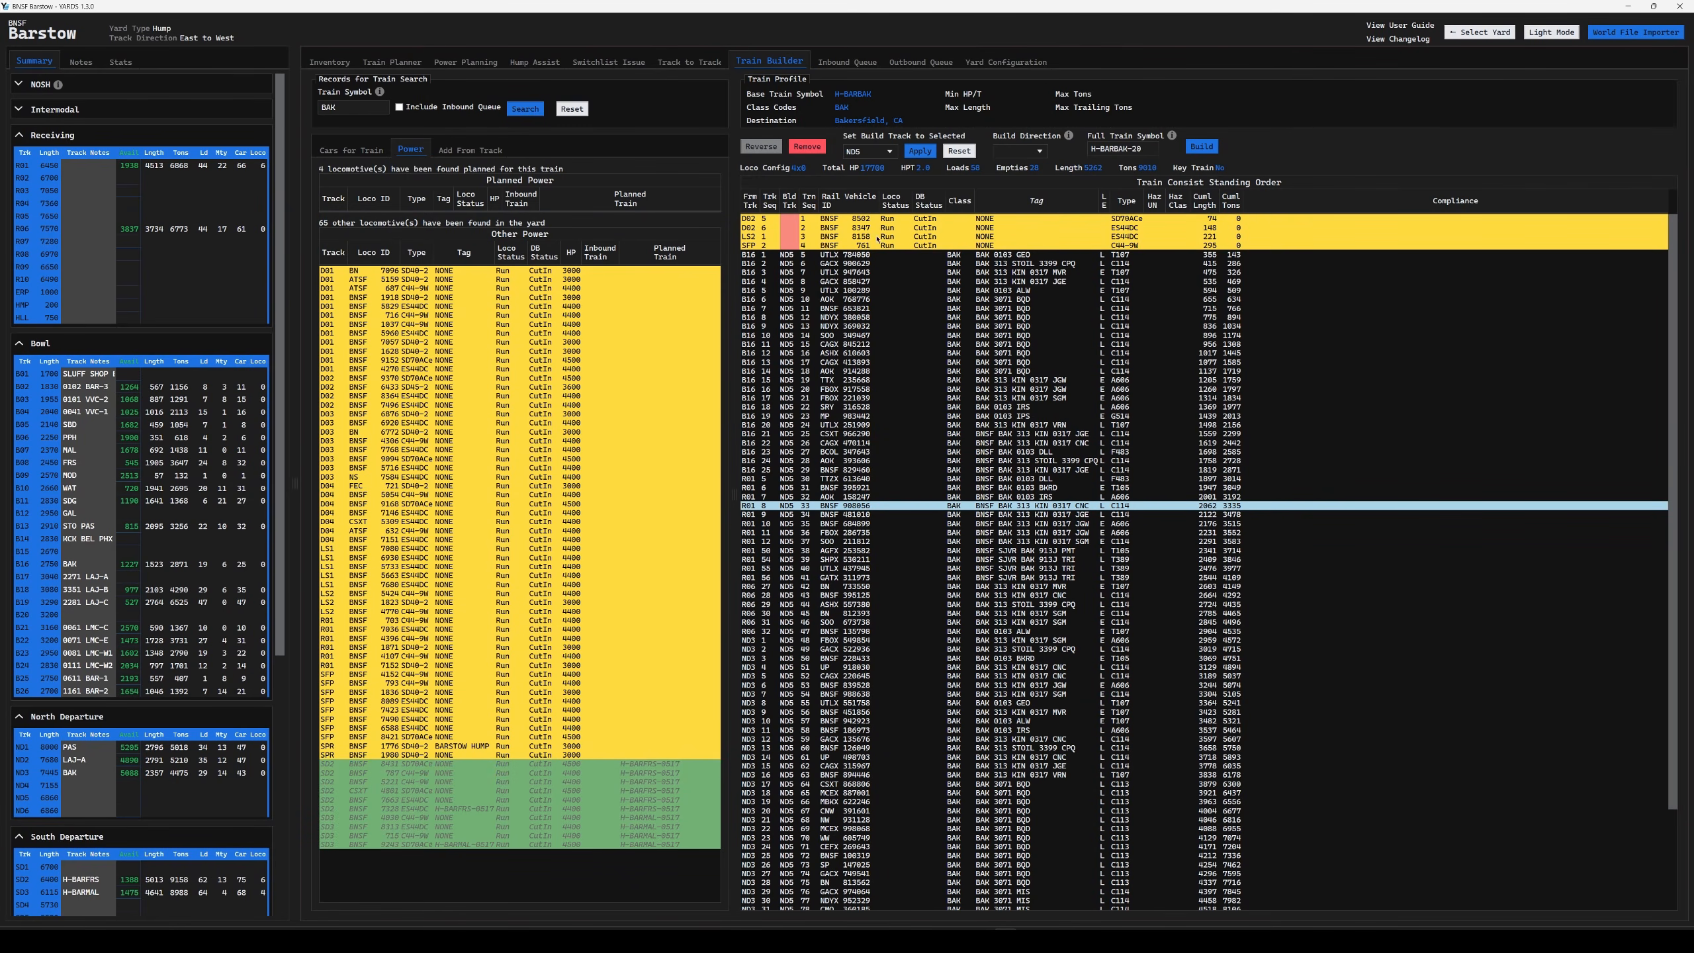
- Move locomotives BNSF 8158 and BNSF 761 to the rear of the consist and back behind the lead units
left_click(946, 237)
left_click(945, 245, "shift")
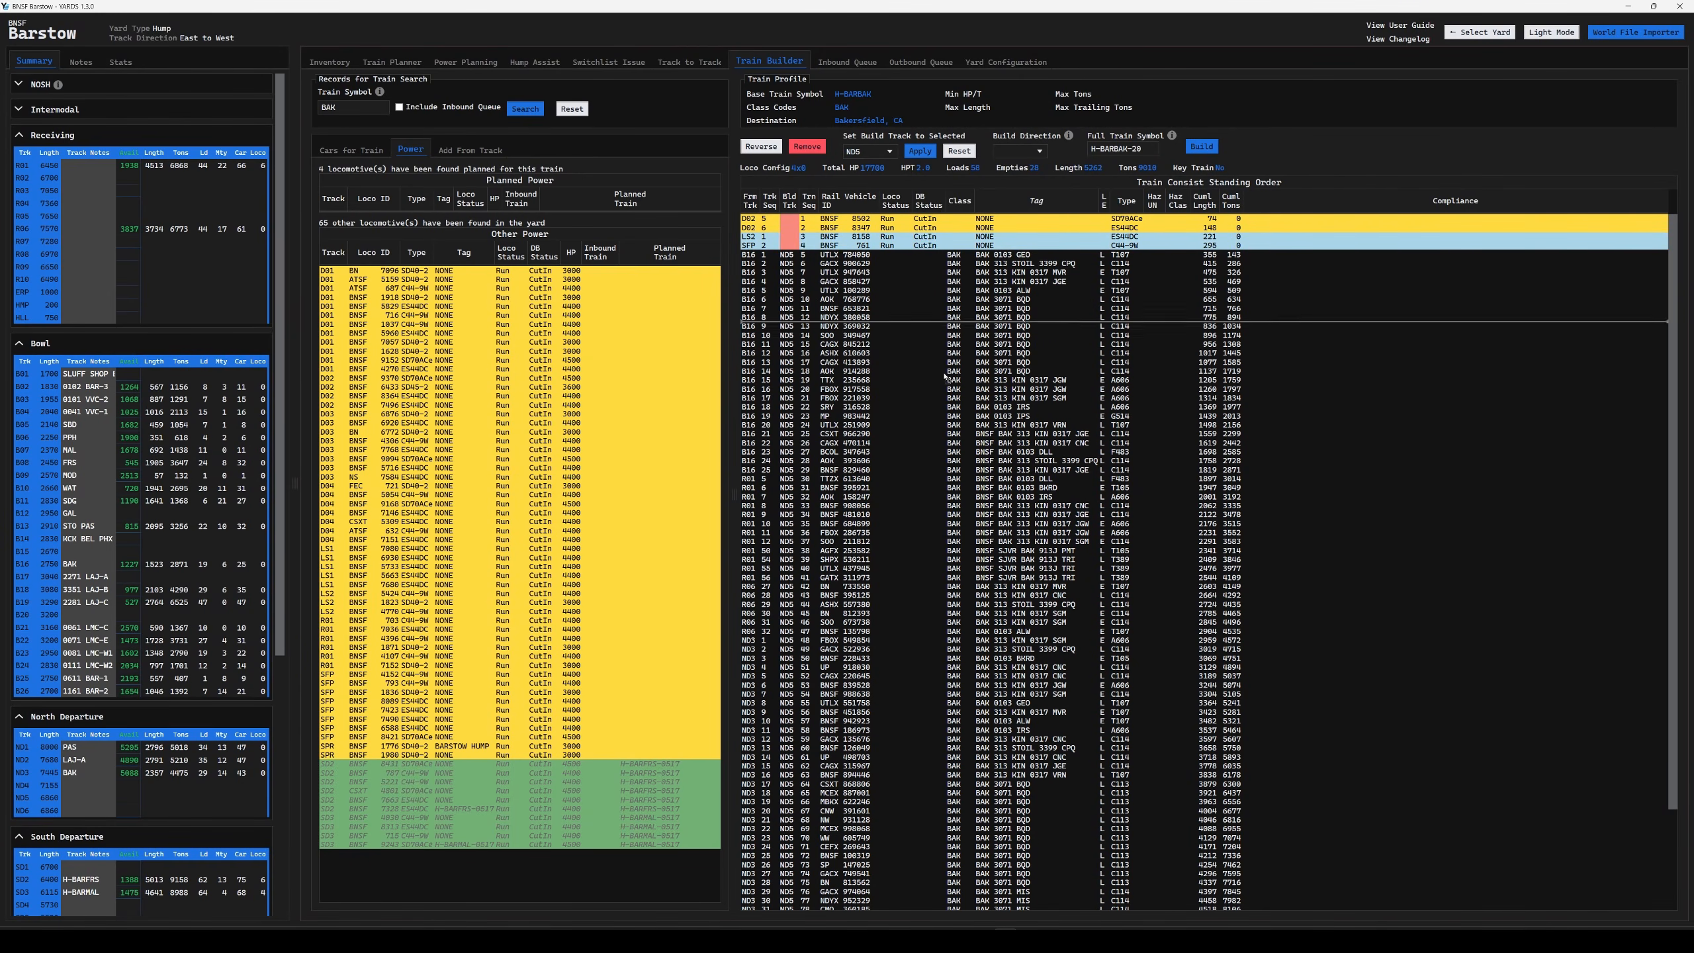
mouse_move(953, 885)
left_mouse_down()
mouse_move(953, 915)
mouse_move(955, 900)
left_mouse_up()
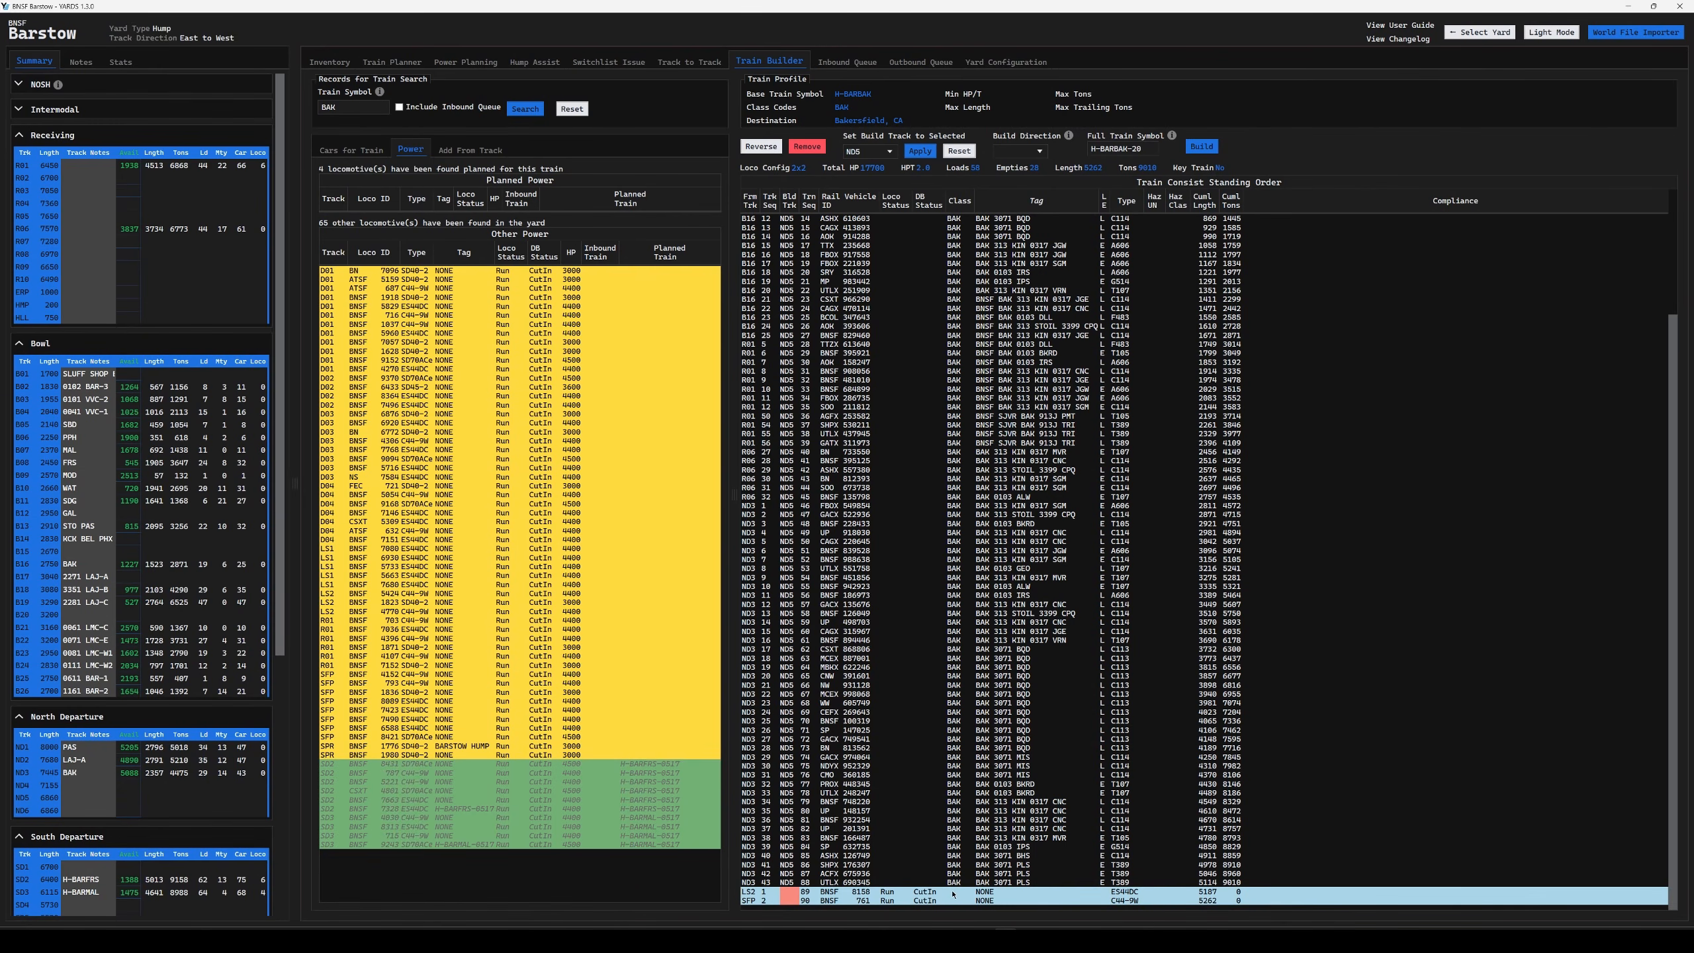
scroll(935, 232, "up", 4)
left_click_drag(935, 232, 937, 240)
- Assign build track ND5 to the four locomotives at the head of the consist
left_click(851, 220)
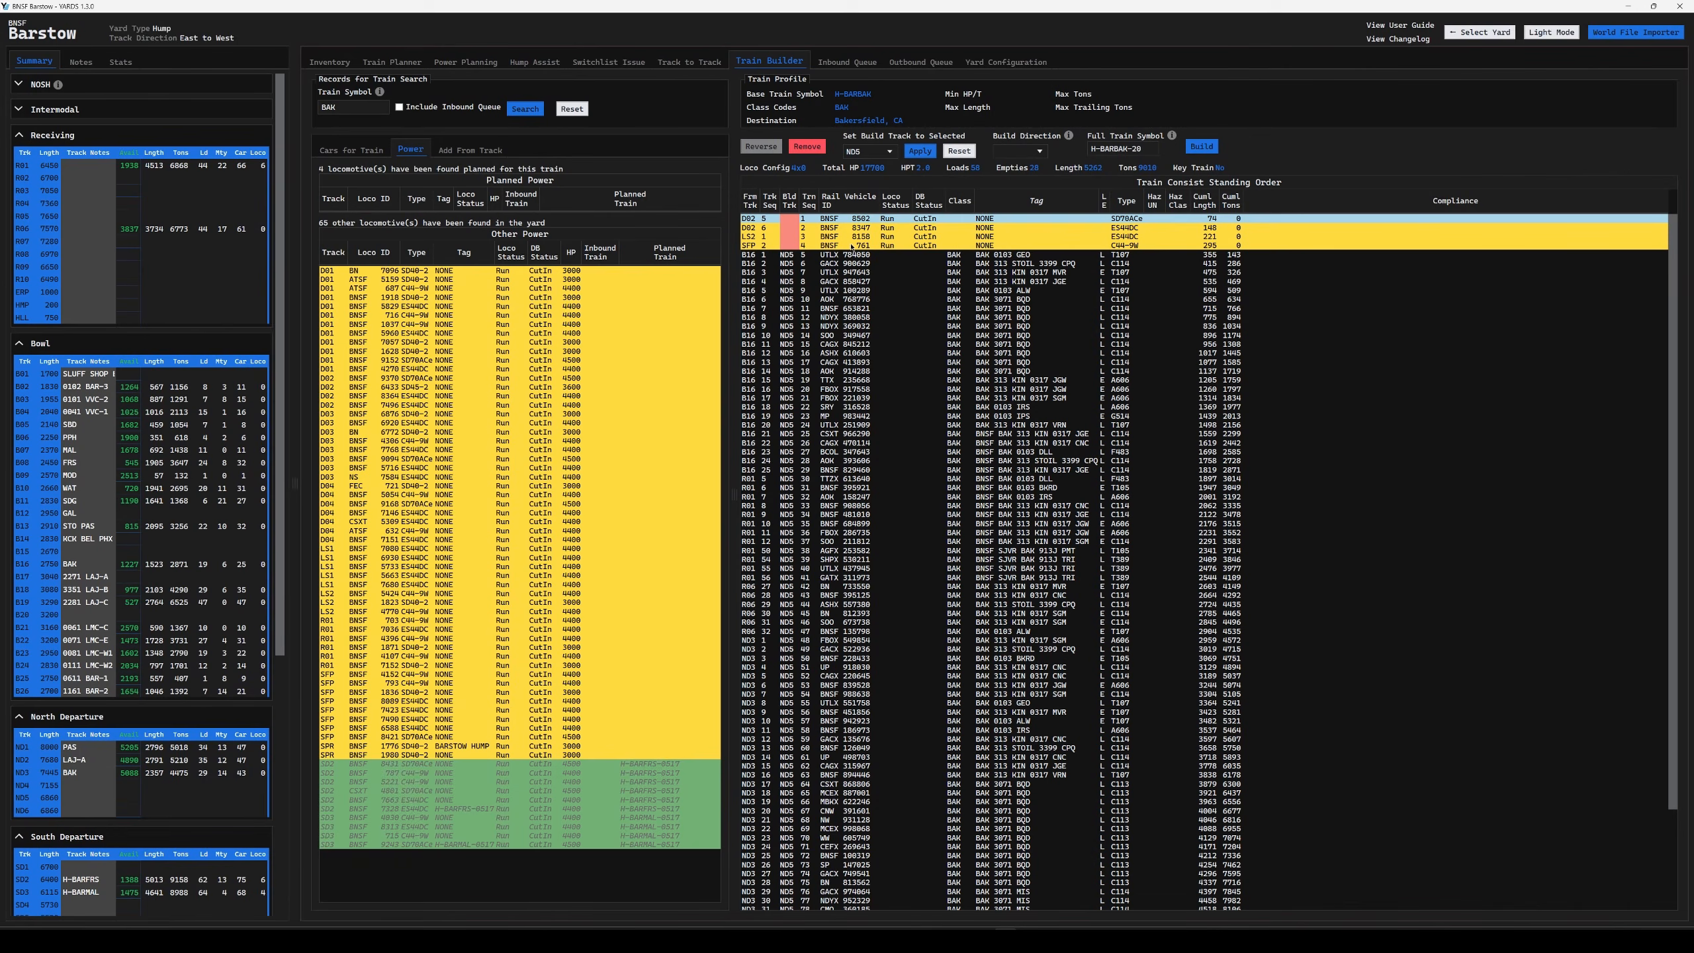
left_click(851, 245, "shift")
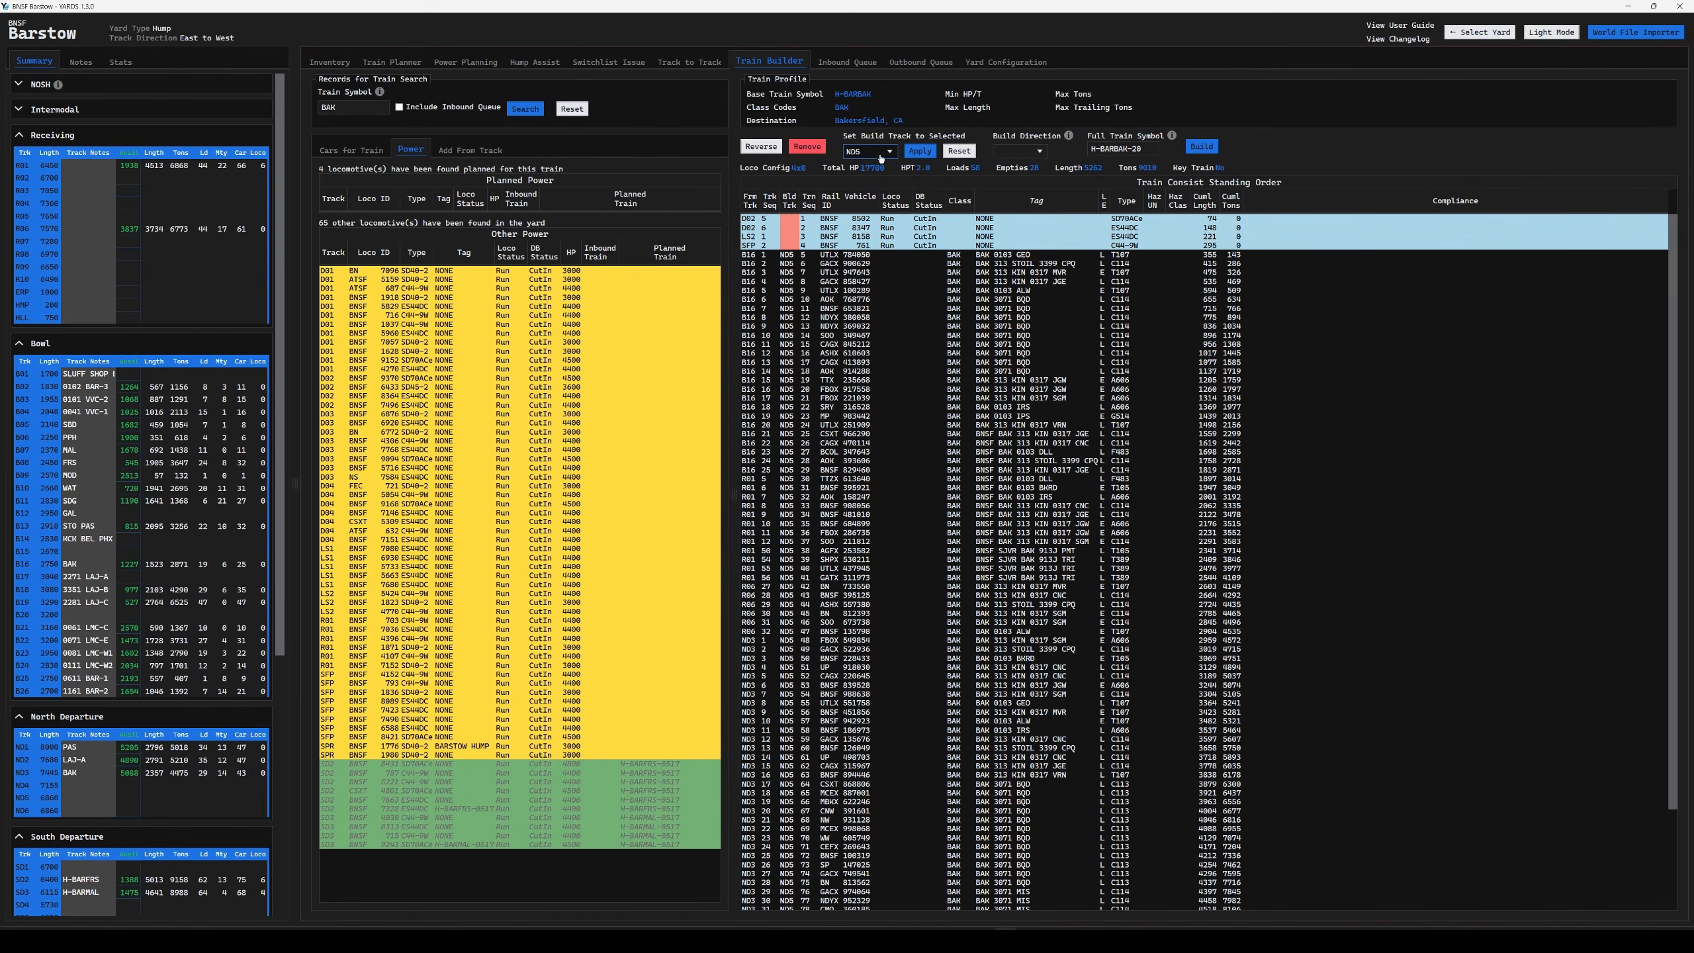
left_click(917, 153)
left_click(832, 290)
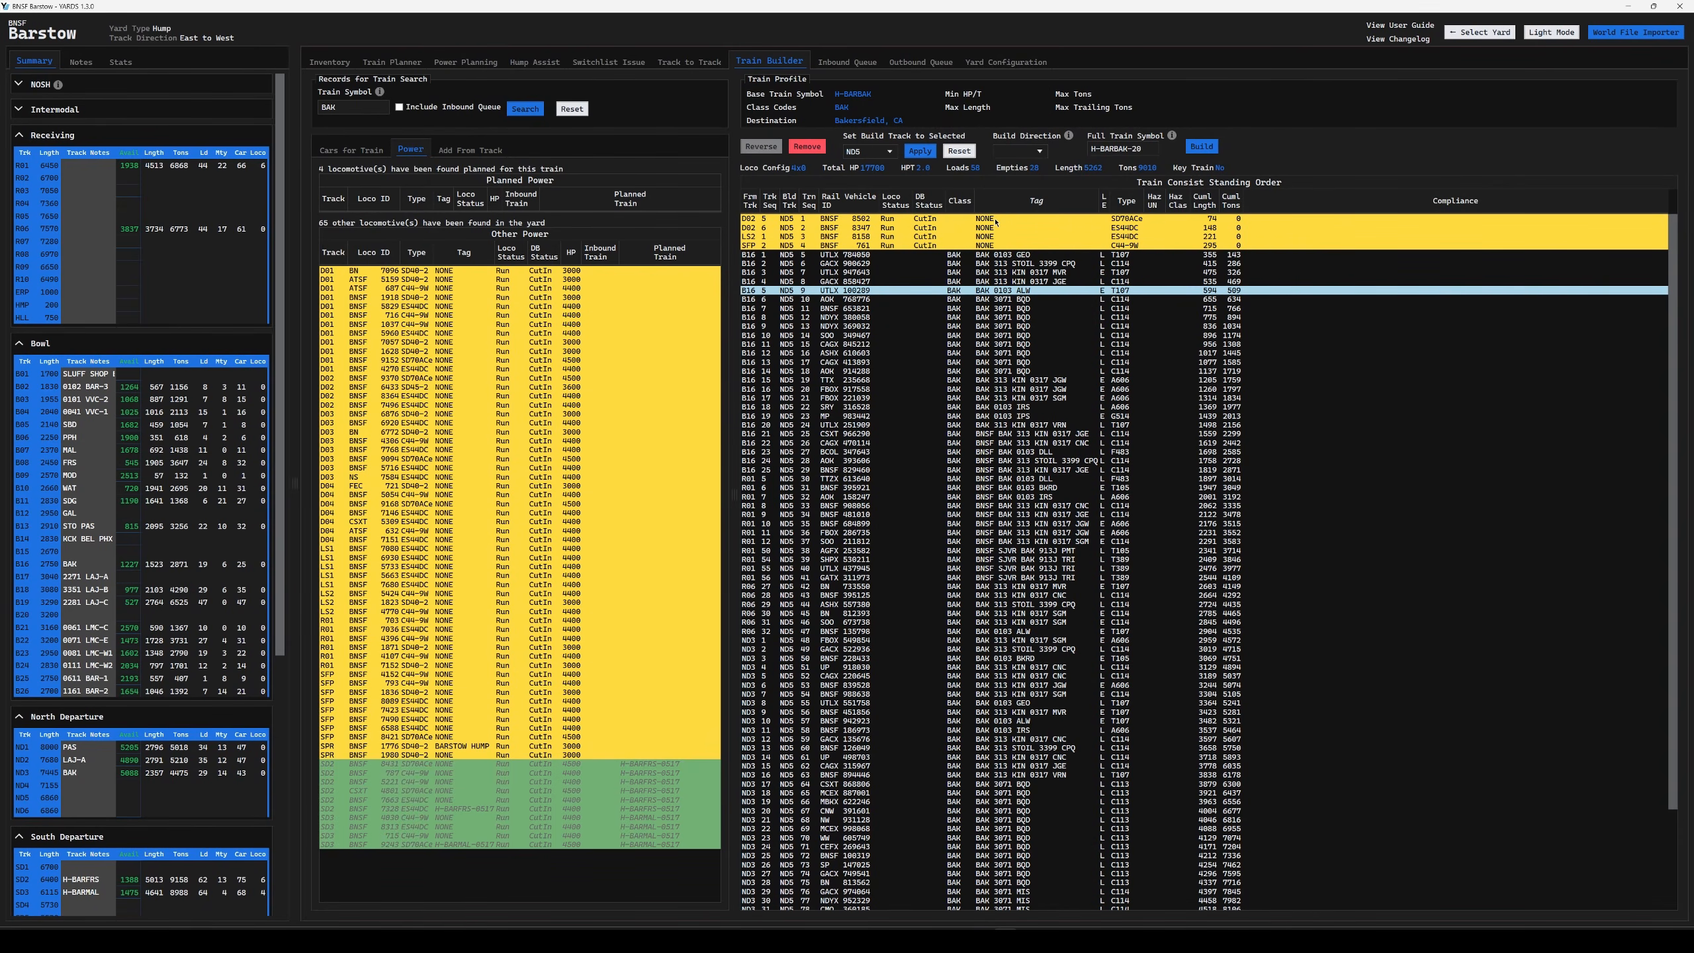
- Look through the assembled consist from the lead locomotives to the last car
scroll(1006, 730, "down", 5)
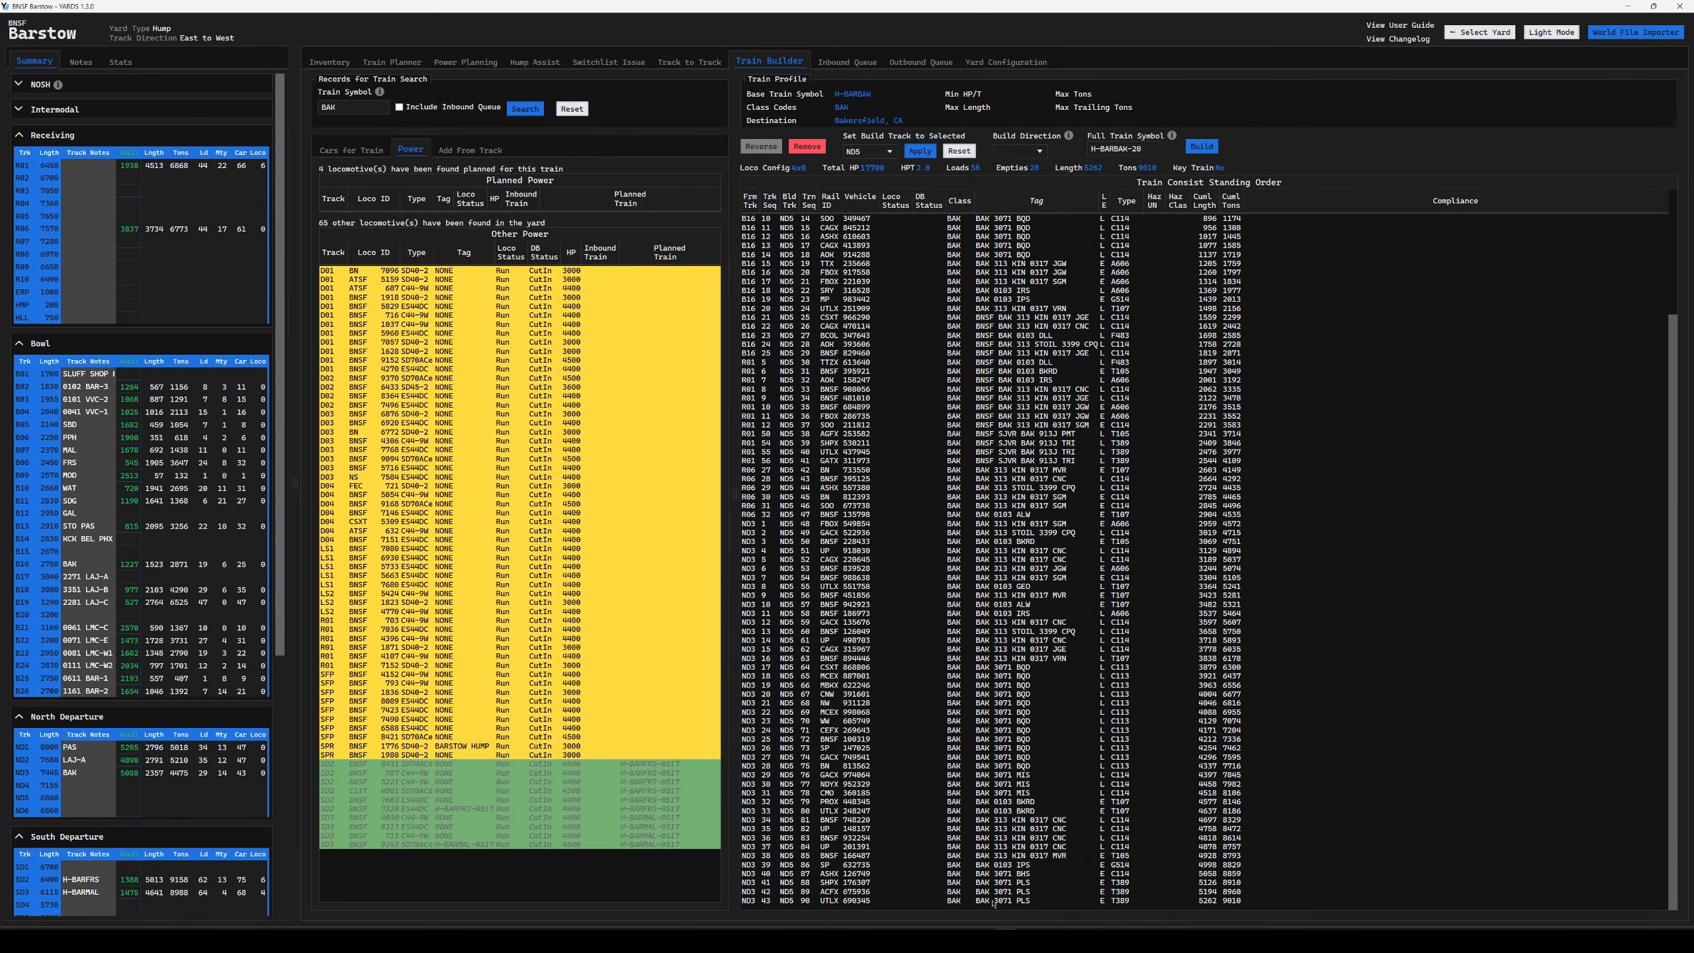
scroll(995, 867, "up", 5)
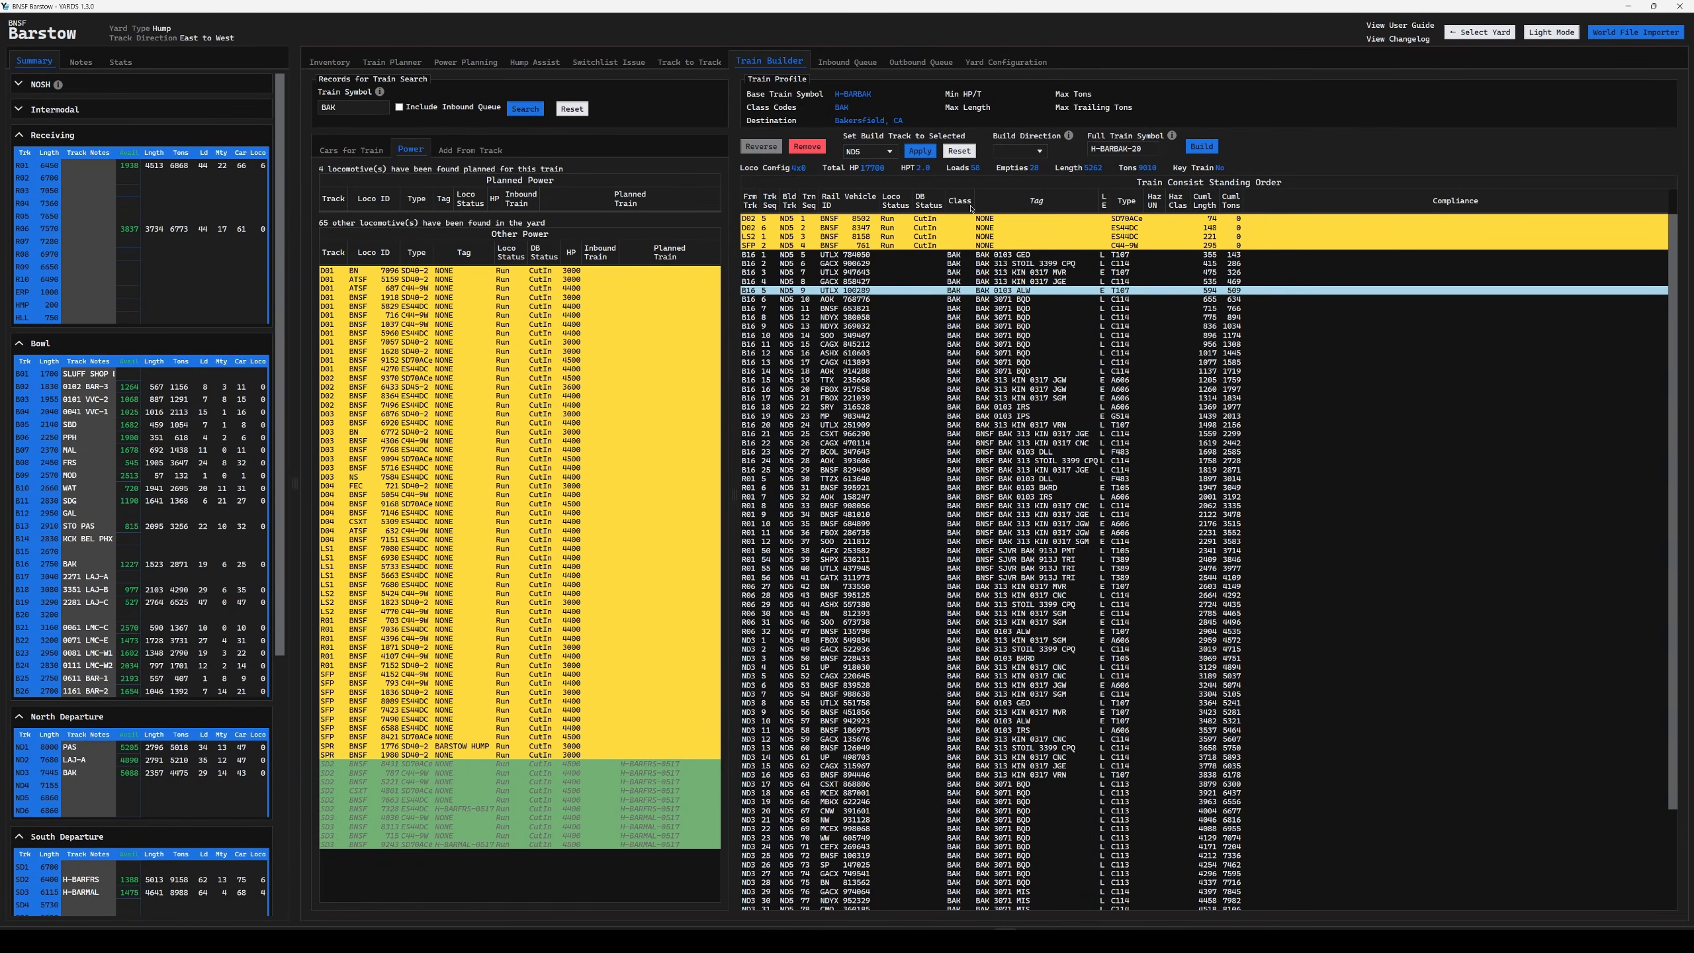
scroll(1000, 732, "down", 2)
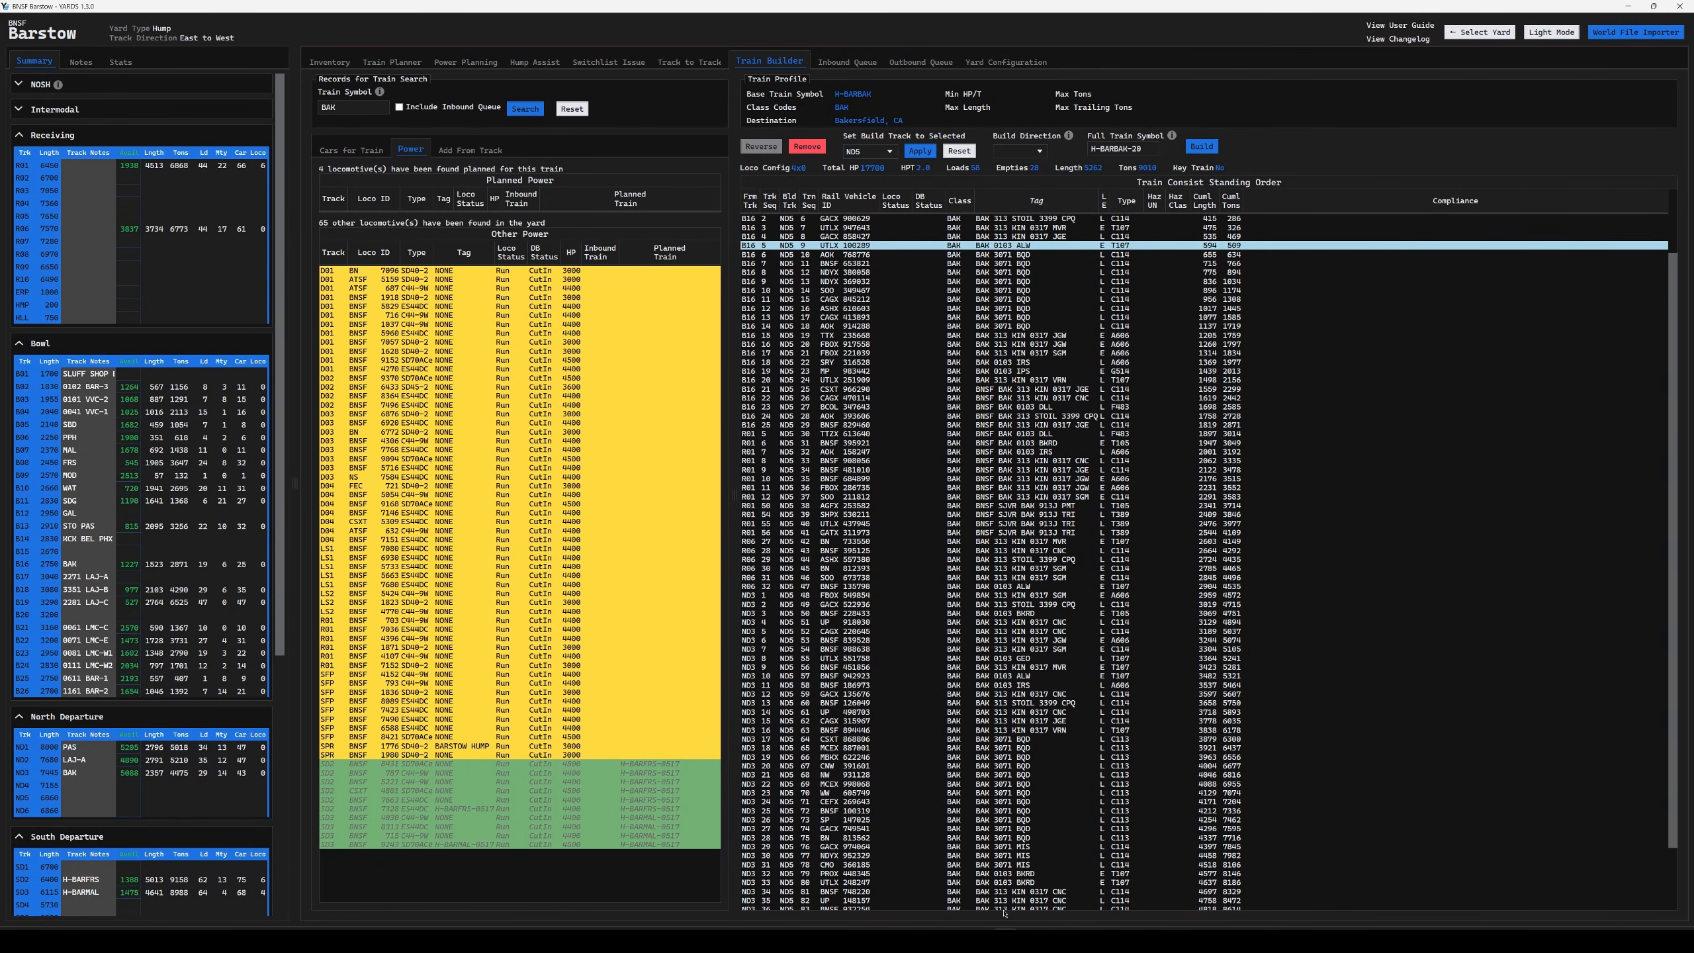
scroll(1004, 907, "up", 2)
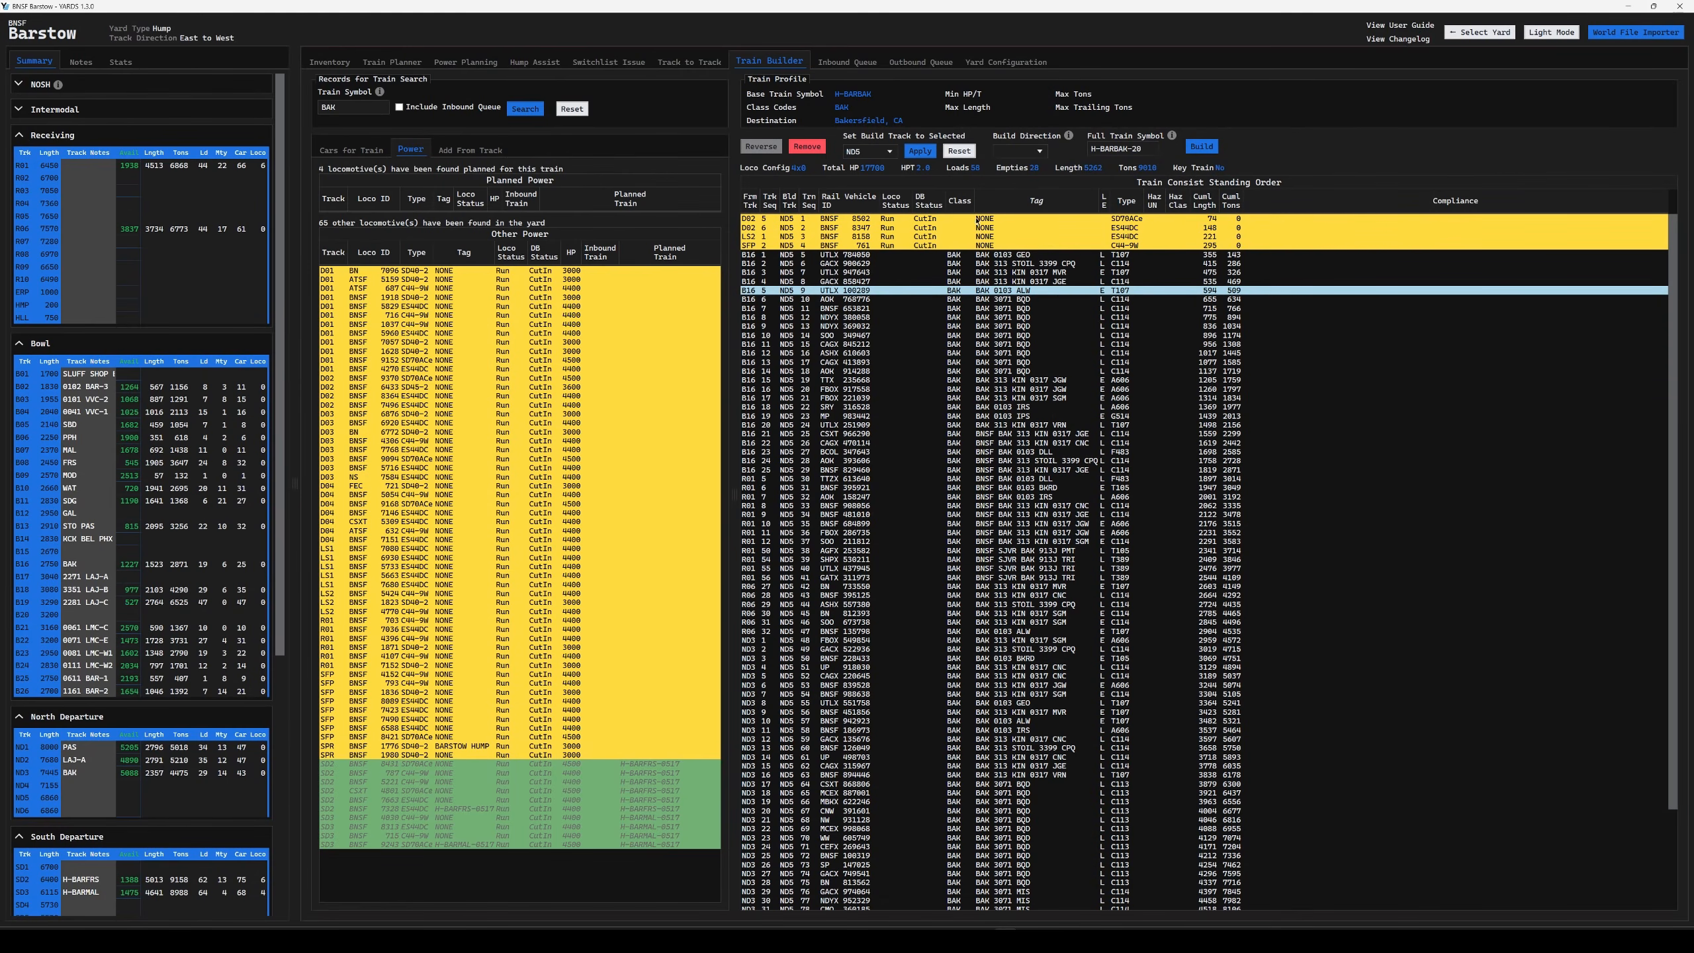
scroll(986, 884, "down", 5)
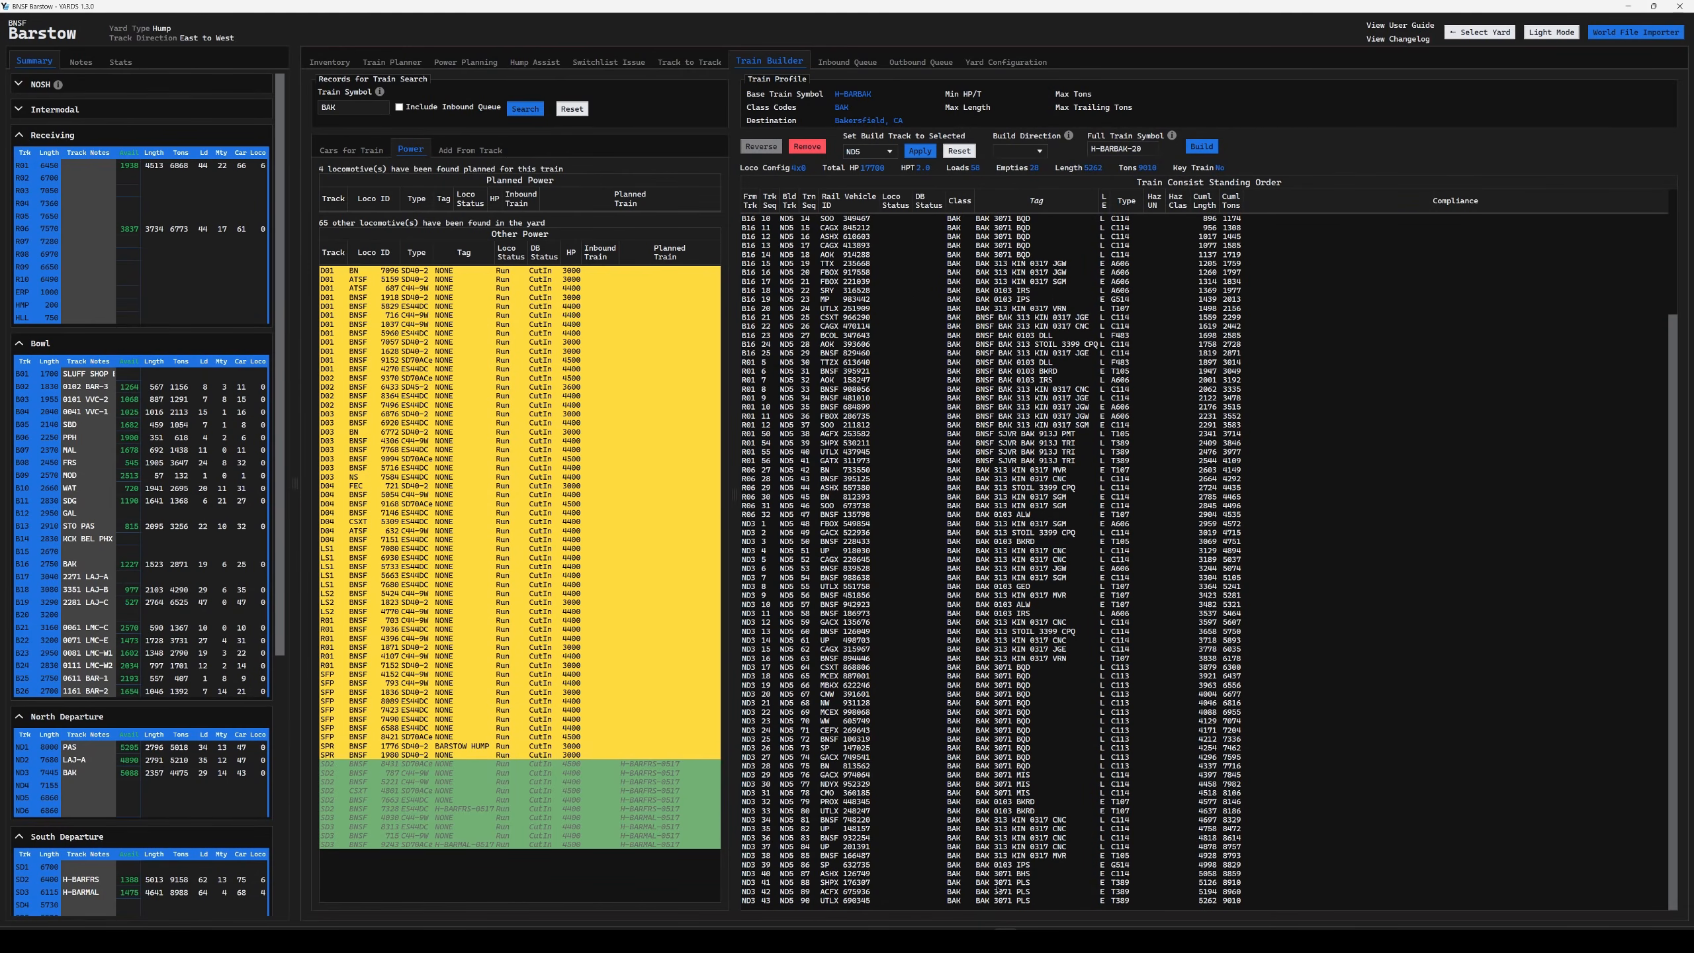
scroll(998, 894, "up", 5)
left_click(1001, 325)
- Set the build direction to West and build the train
left_click(1020, 151)
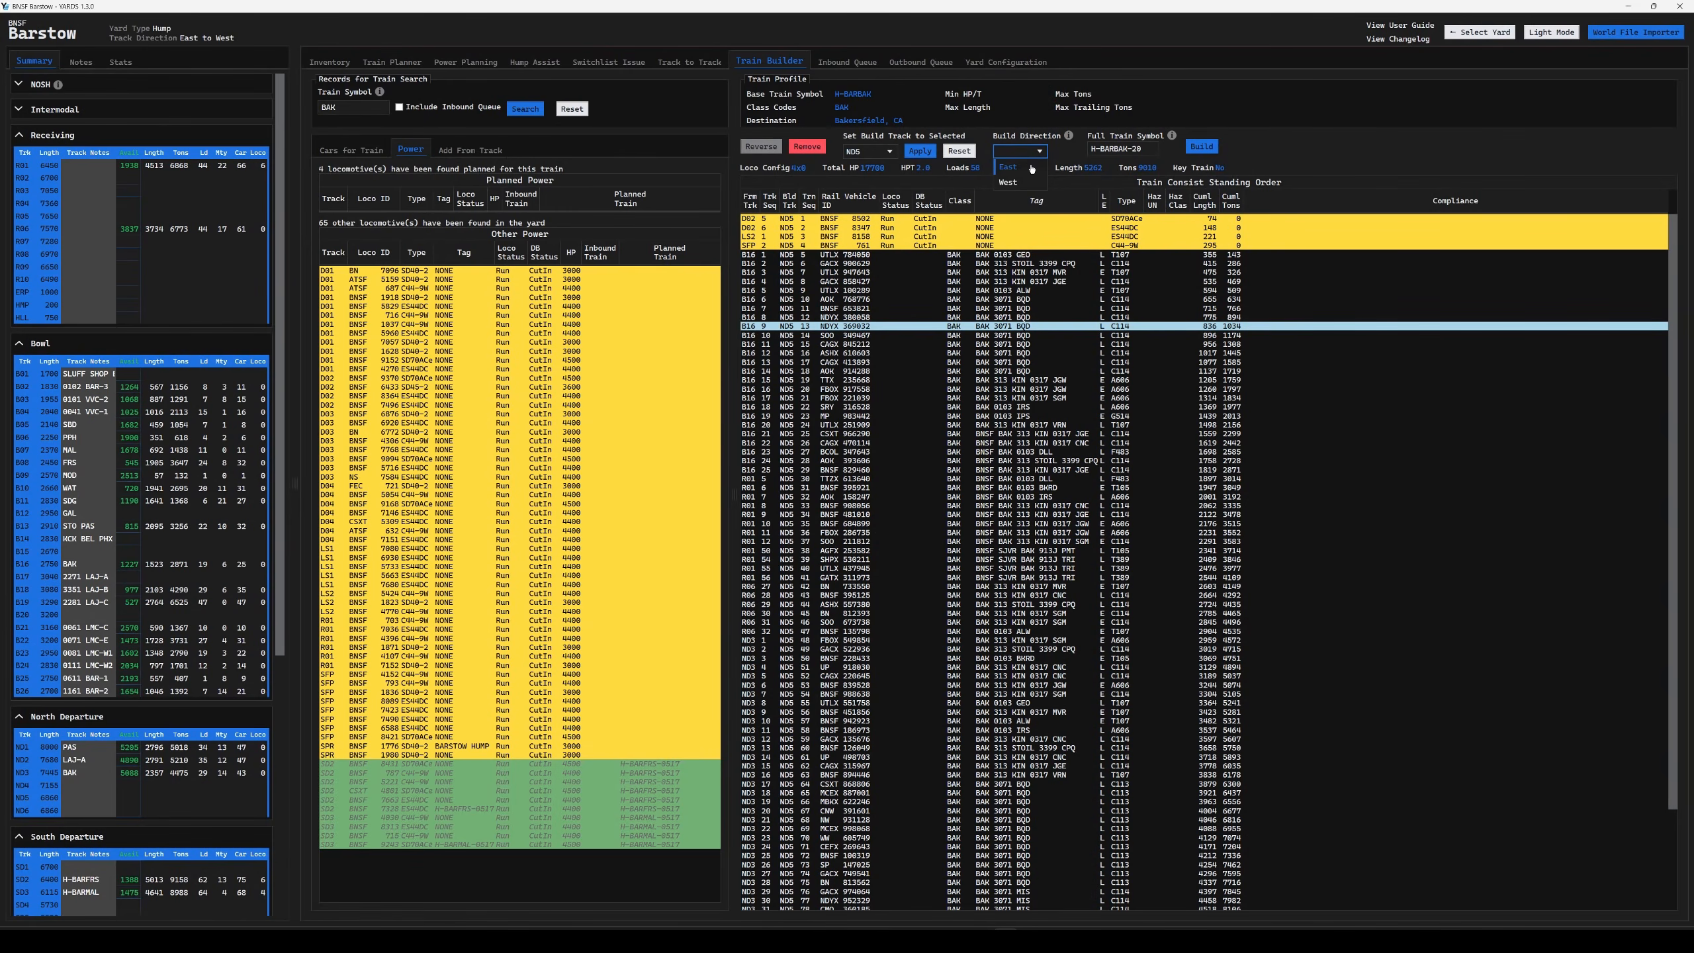
left_click(1027, 183)
left_click(1209, 151)
left_click(1209, 151)
left_click(841, 530)
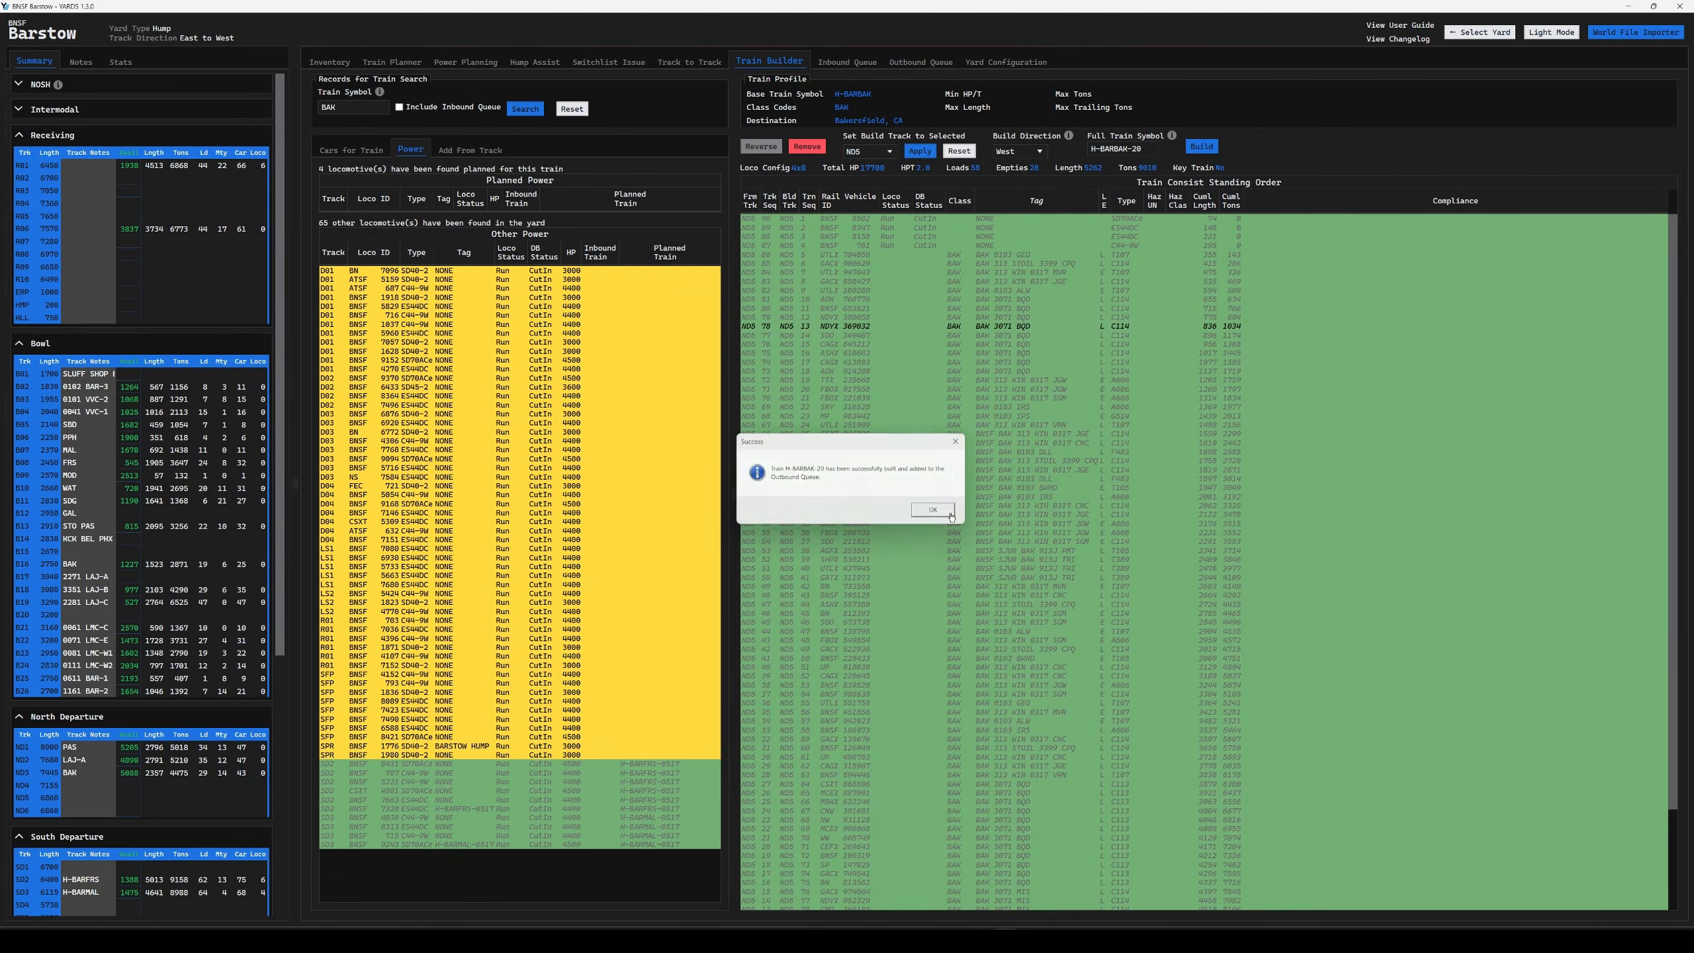
left_click(947, 511)
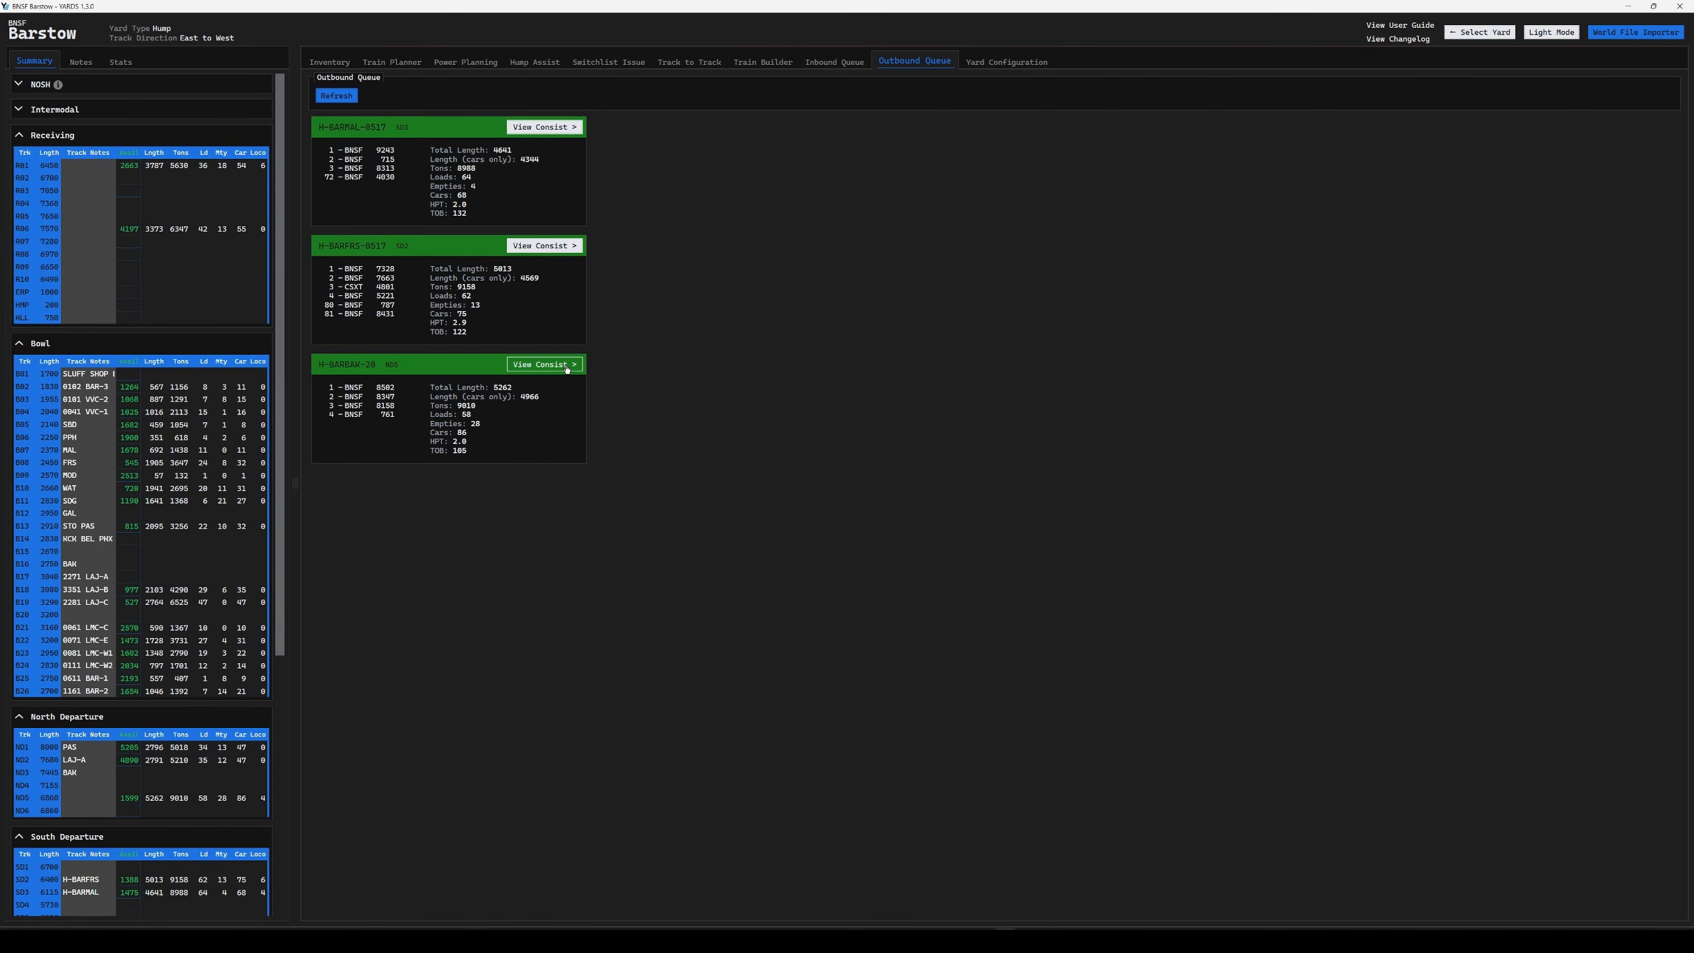
- View the consist of H-BARBAK-20 in the outbound queue and export it to a train file
left_click(566, 366)
scroll(907, 288, "down", 2)
scroll(907, 288, "up", 2)
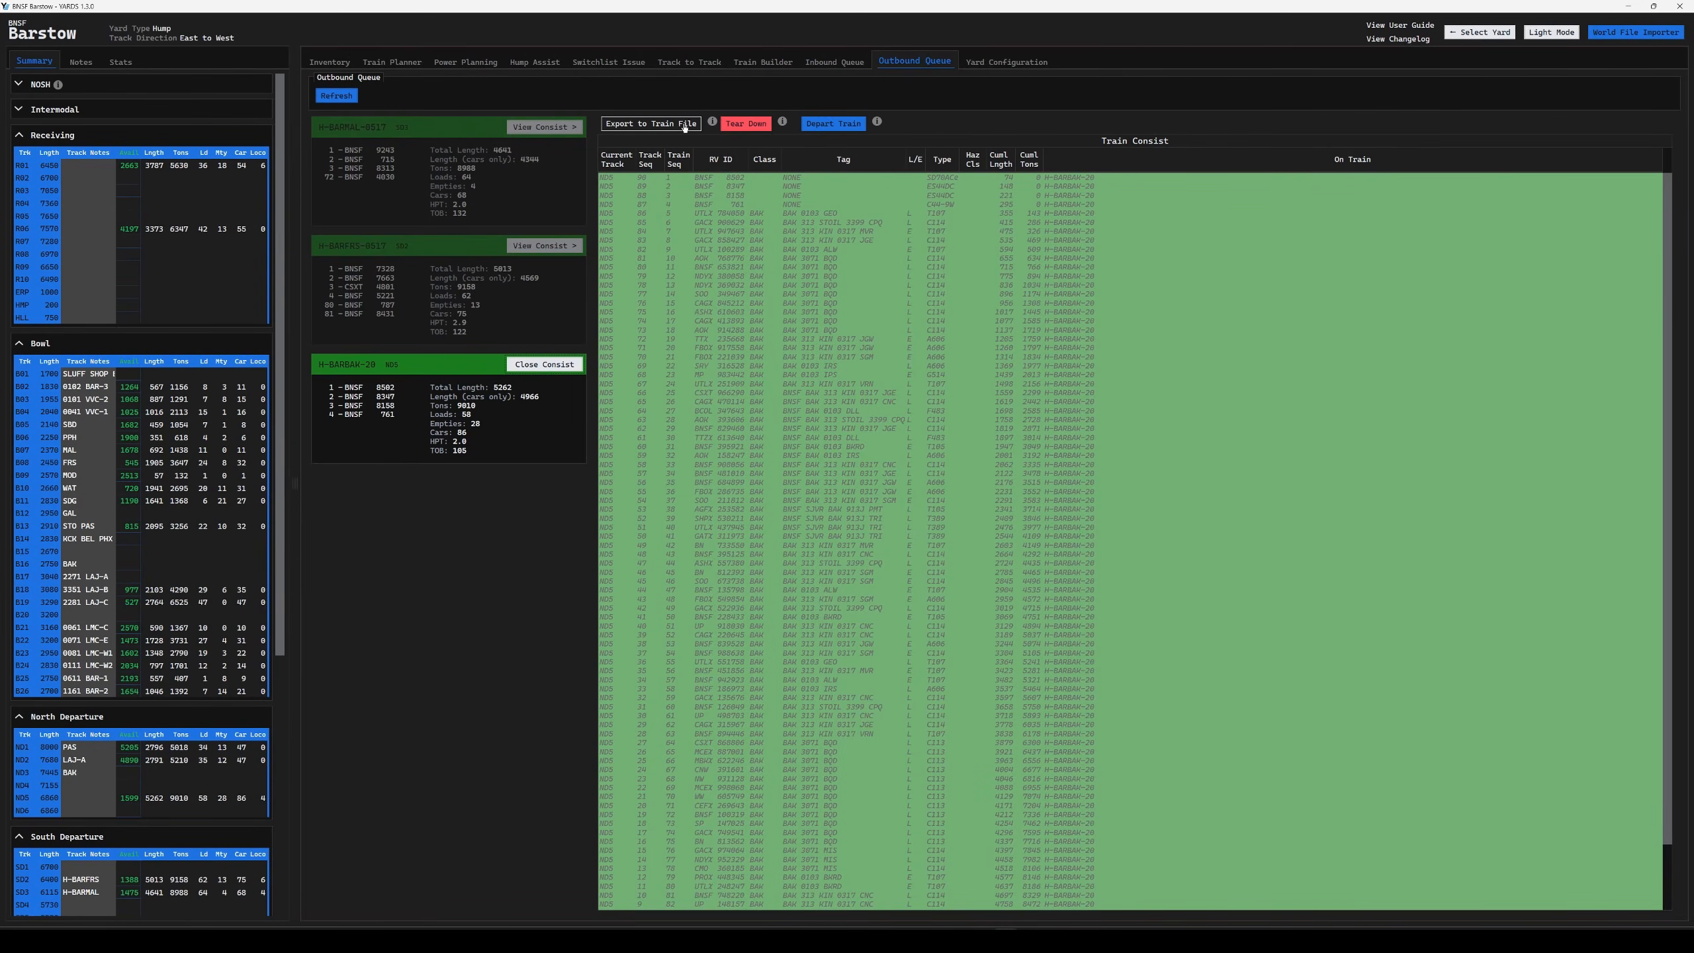
left_click(684, 126)
left_click(934, 528)
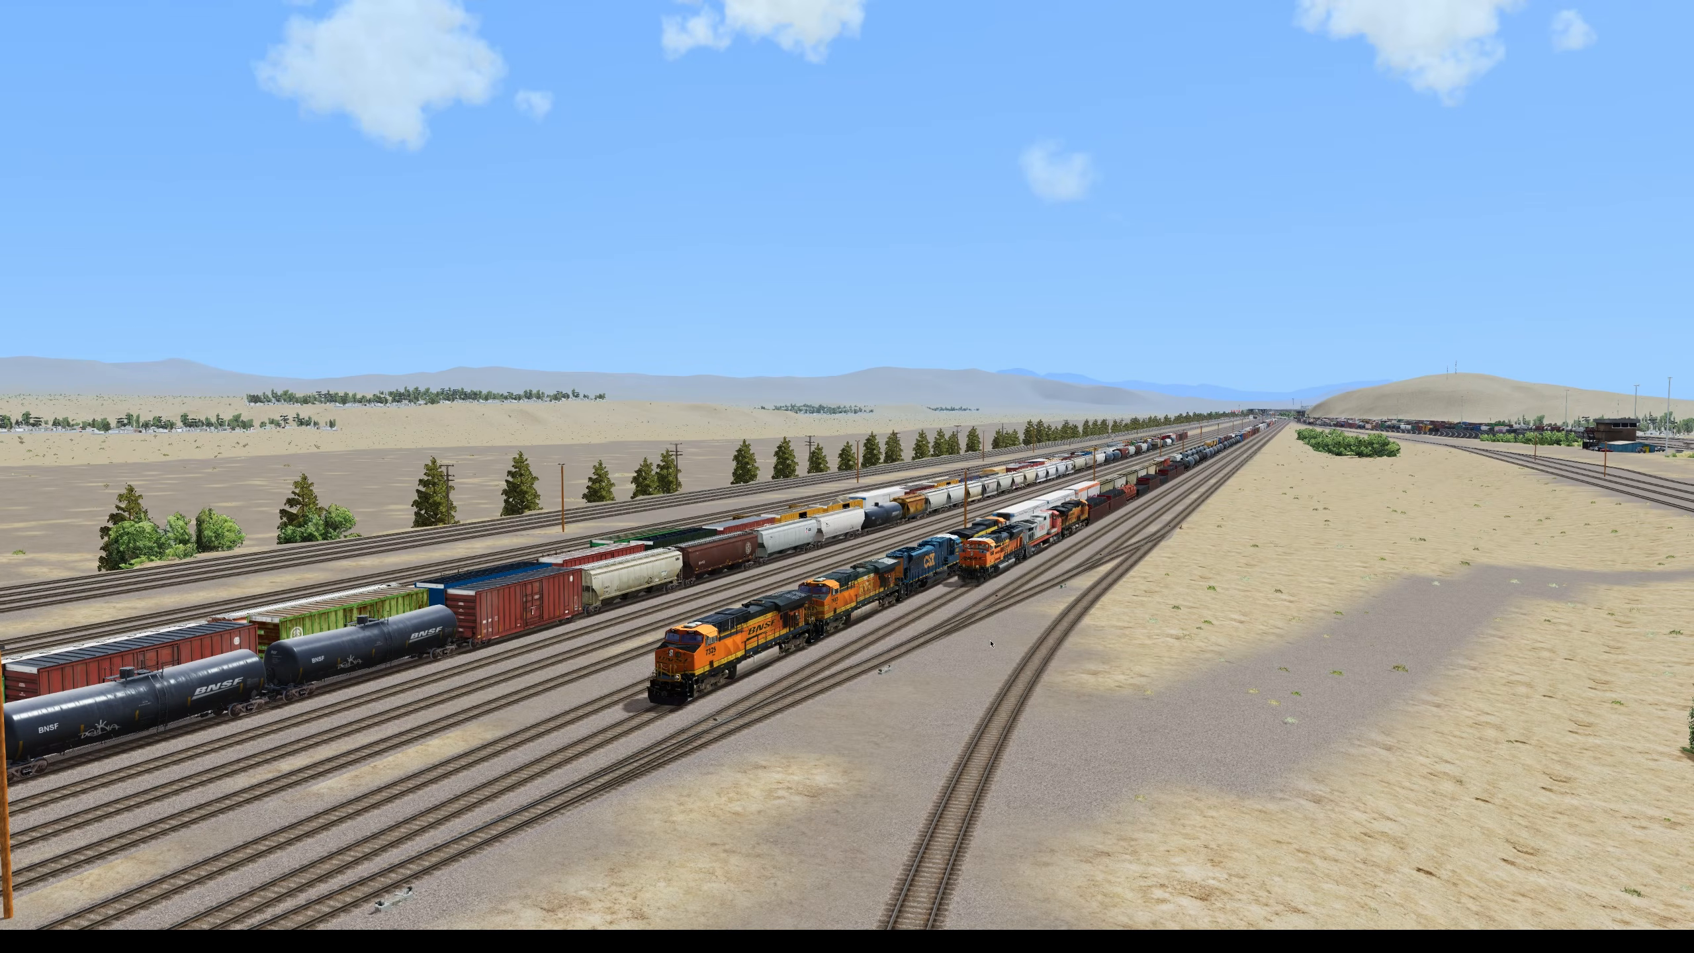
- Switch to Run 8, load the saved train _YARDS_Export into the consist editor and look through its car list
key("F9")
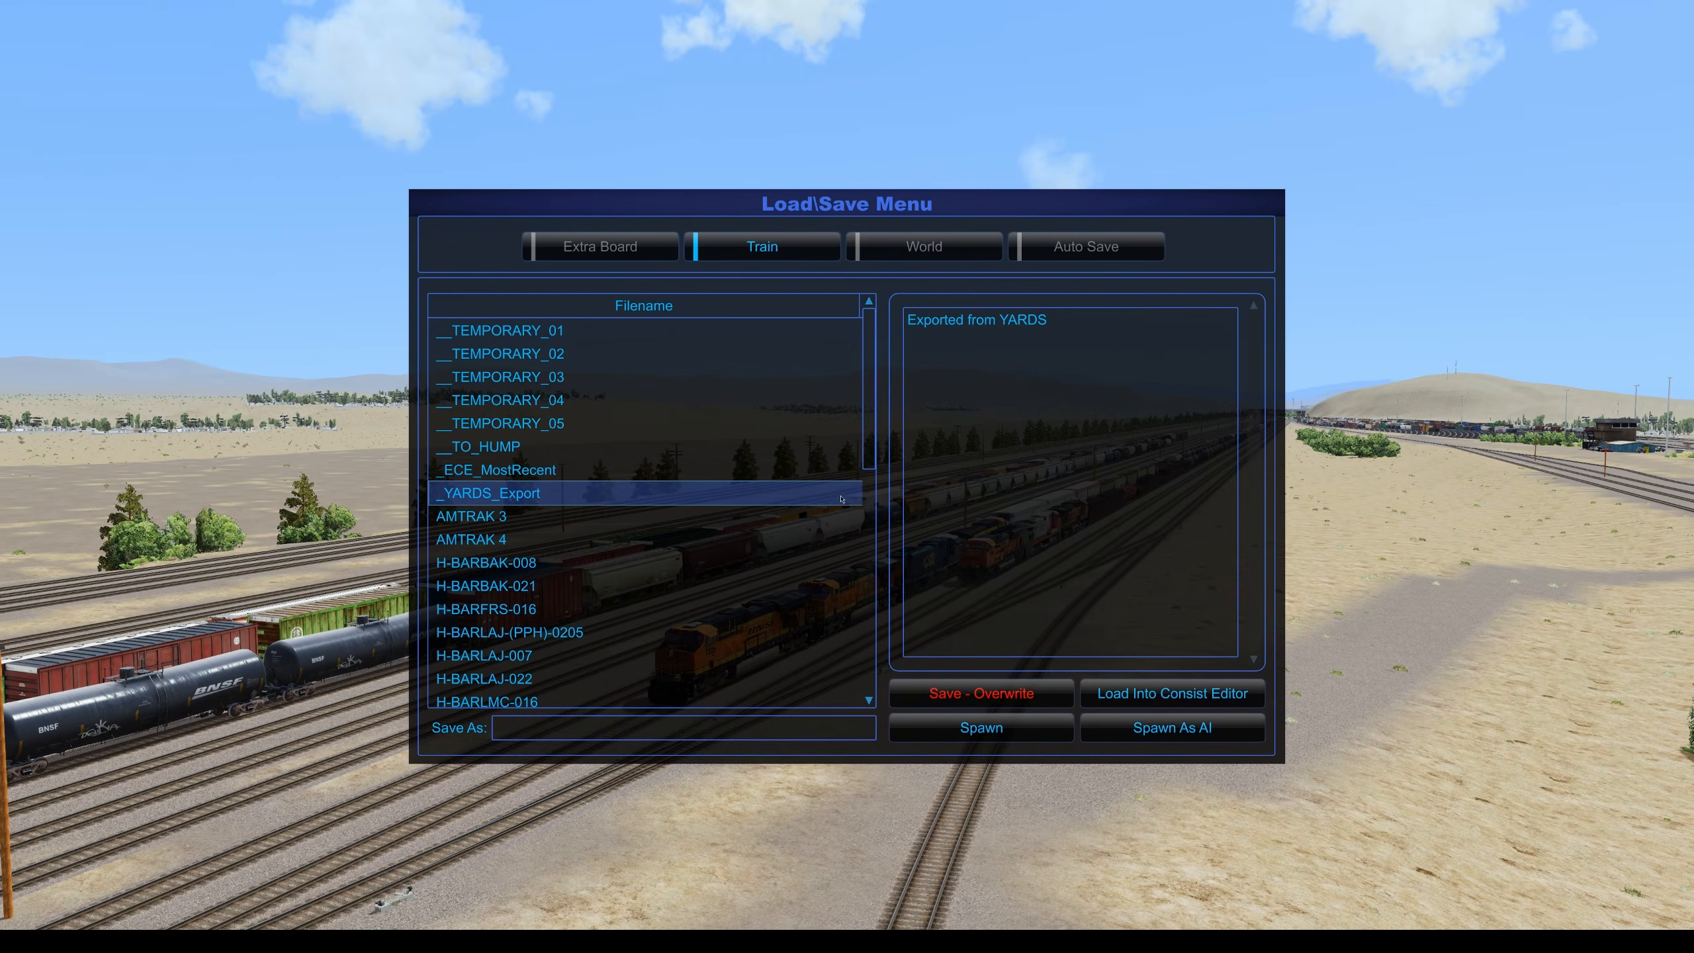
left_click(767, 472)
left_click(762, 495)
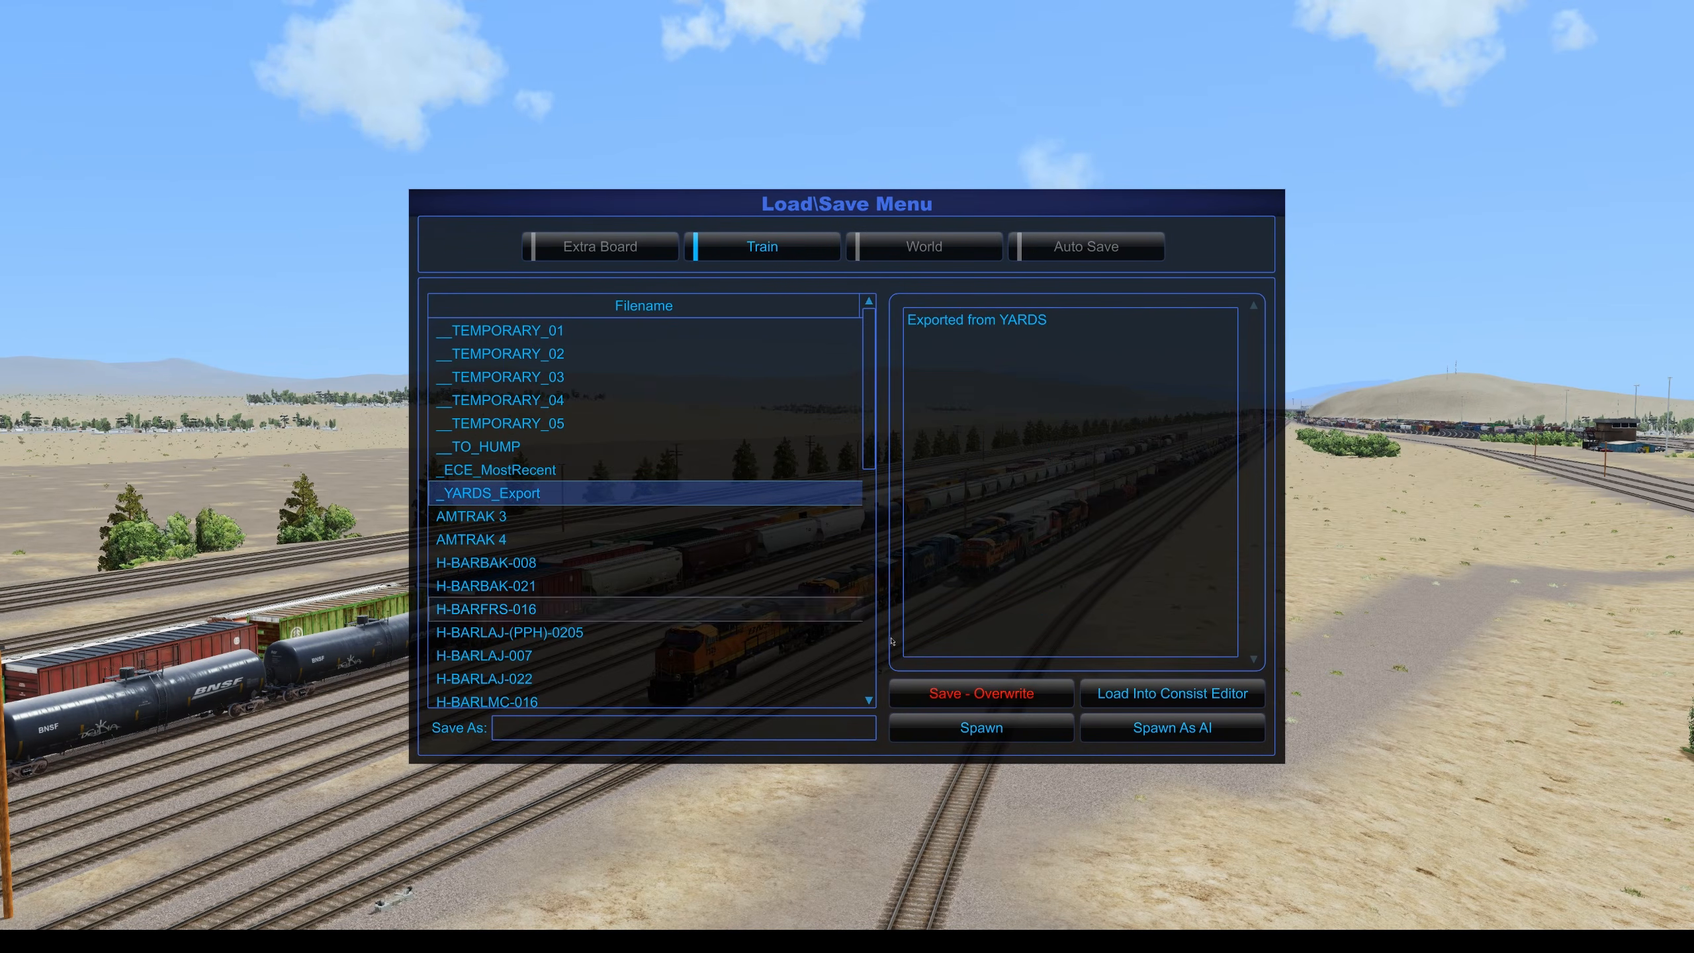
left_click(1148, 702)
scroll(1316, 399, "down", 18)
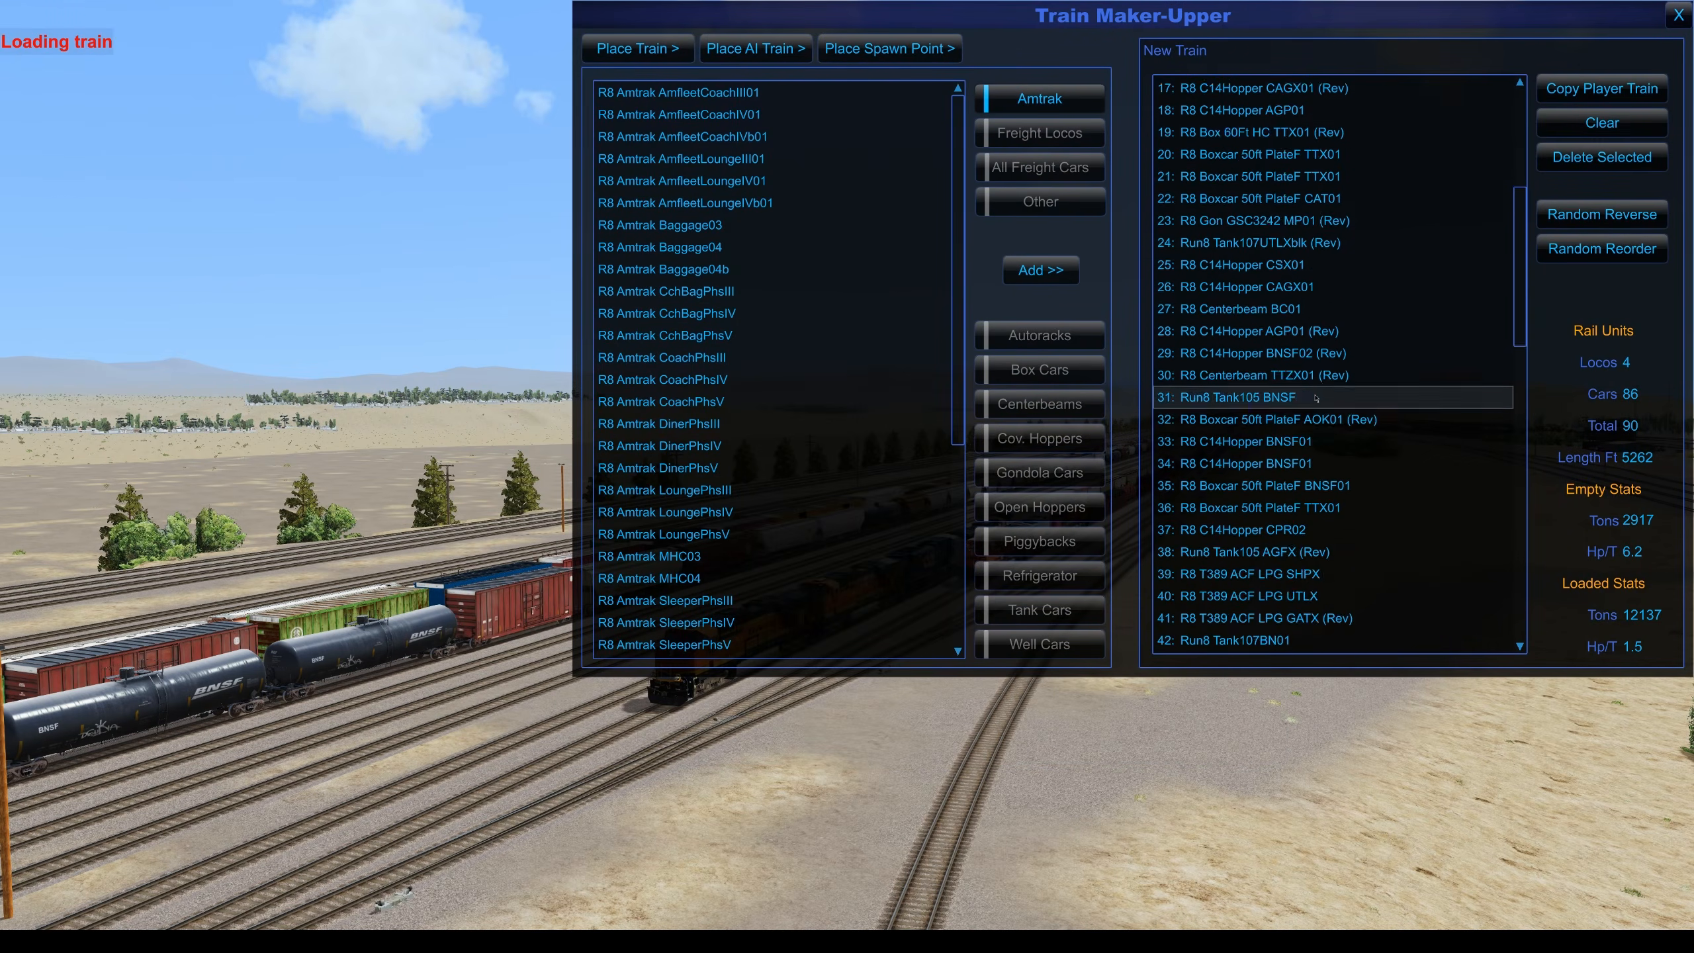
scroll(1316, 399, "down", 4)
scroll(1316, 399, "up", 19)
scroll(1317, 399, "up", 2)
key("Escape")
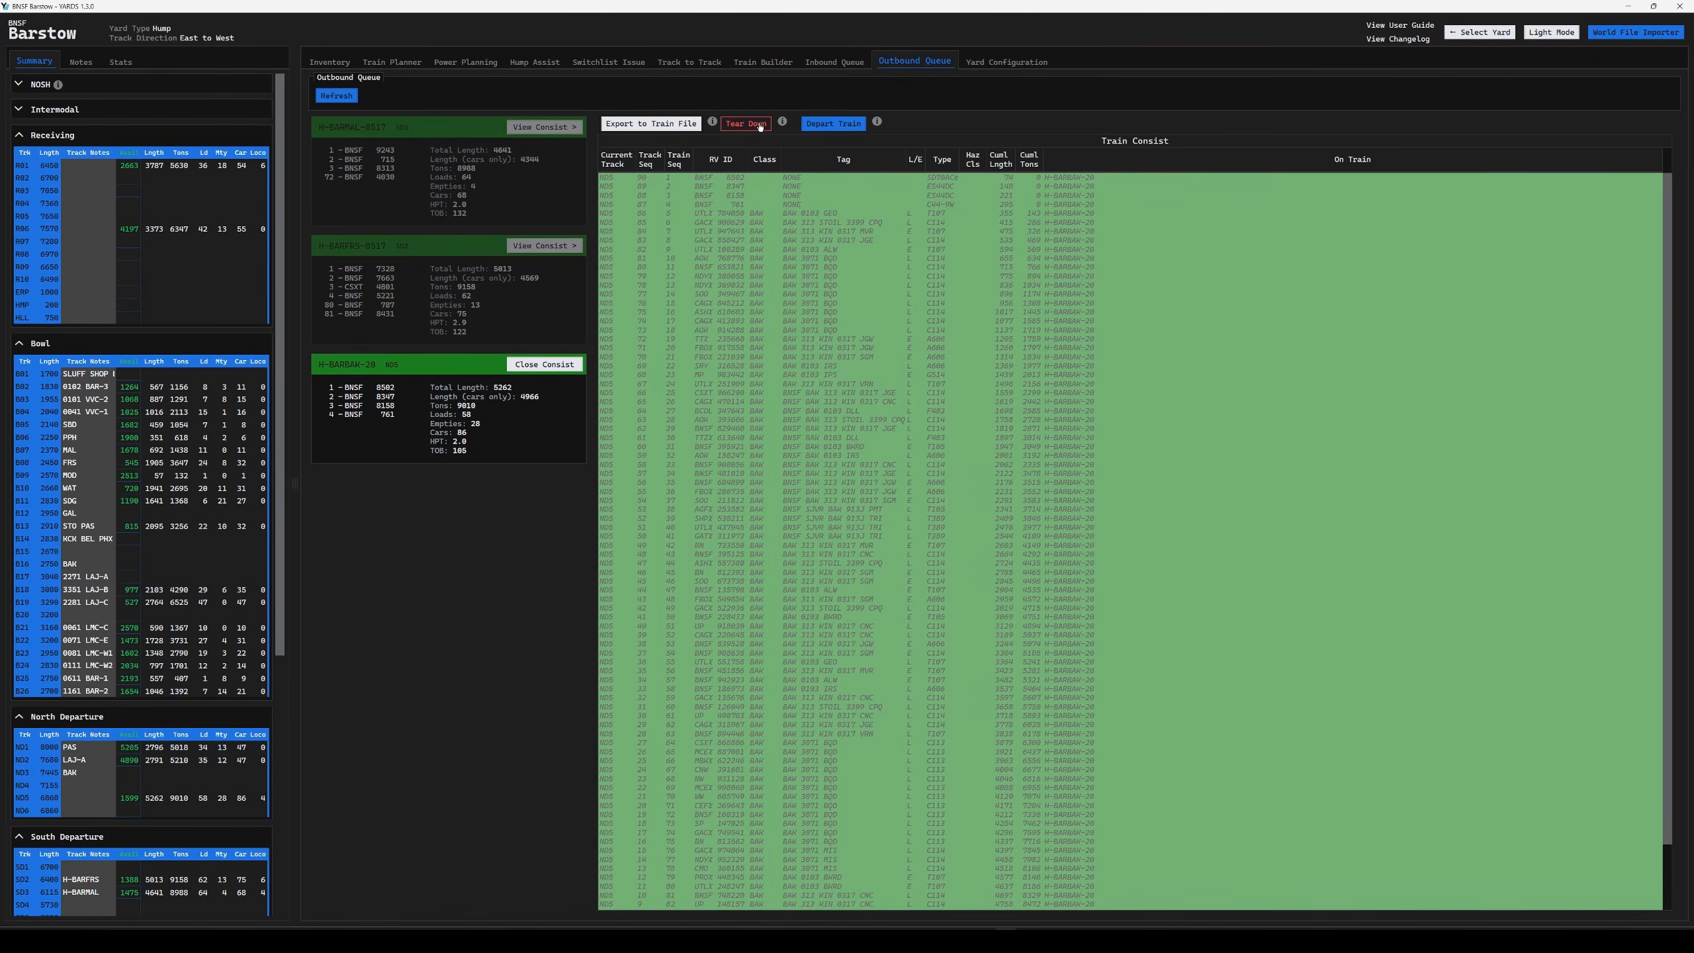
- Switch to YARDS, tear down train H-BARBAK-20 in the outbound queue and review the inventory of track ND5
left_click(760, 126)
left_click(852, 521)
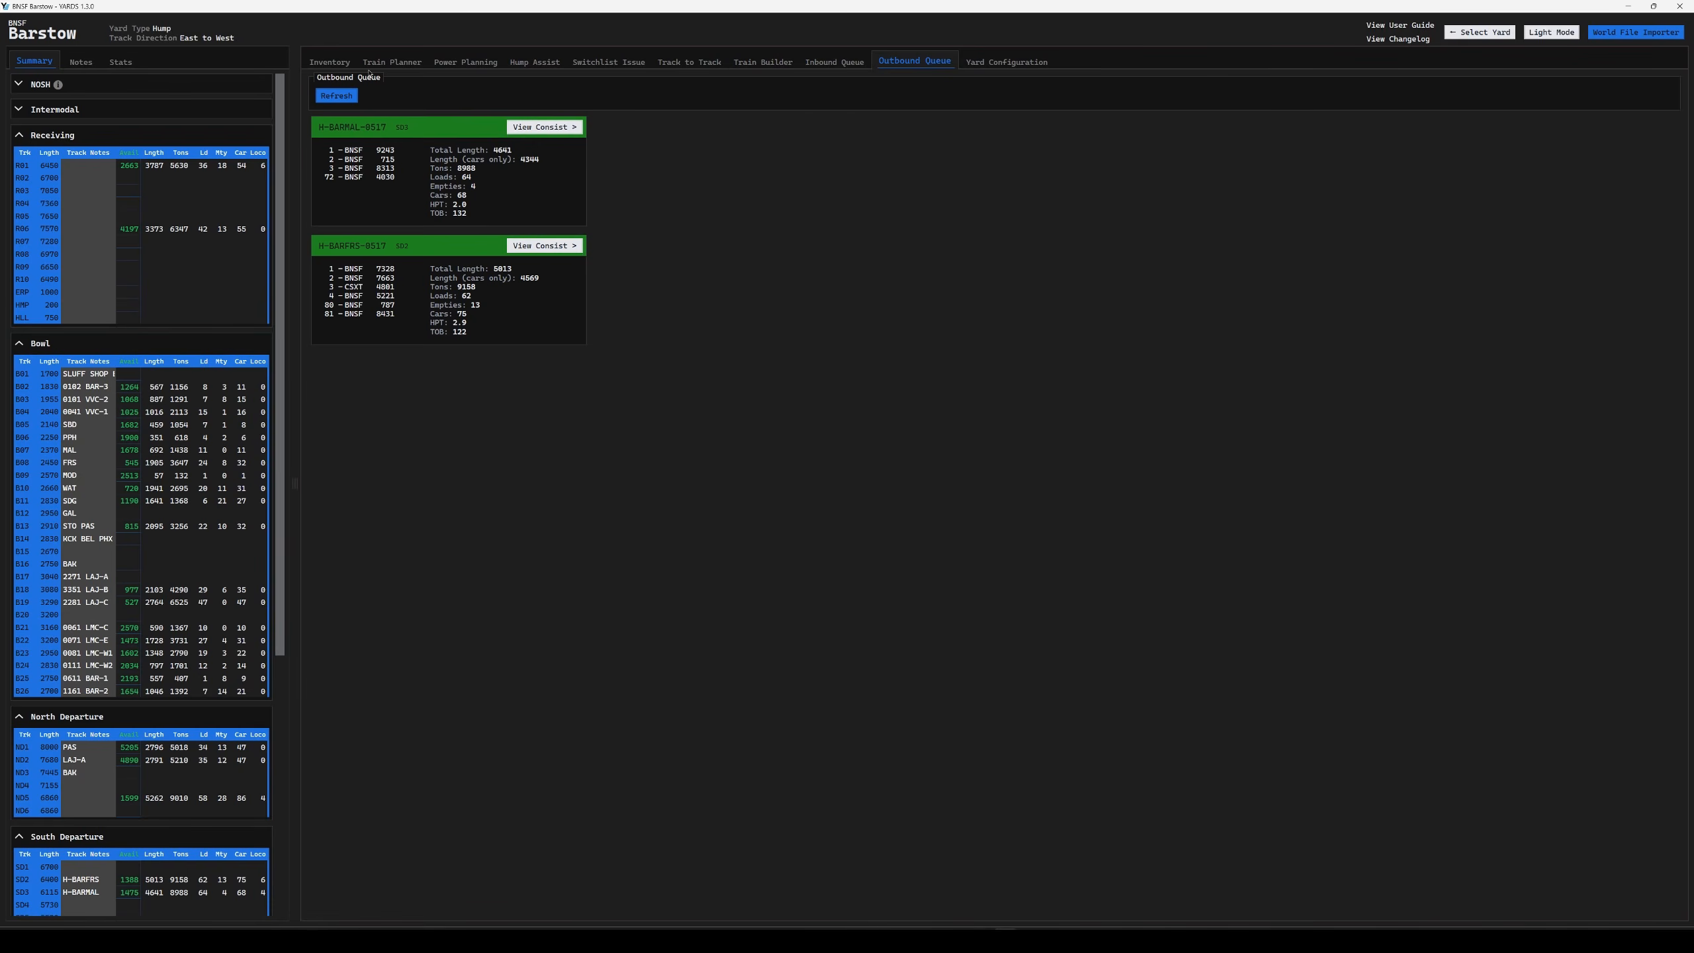
left_click(330, 62)
left_click(371, 105)
type("nd5")
key("Return")
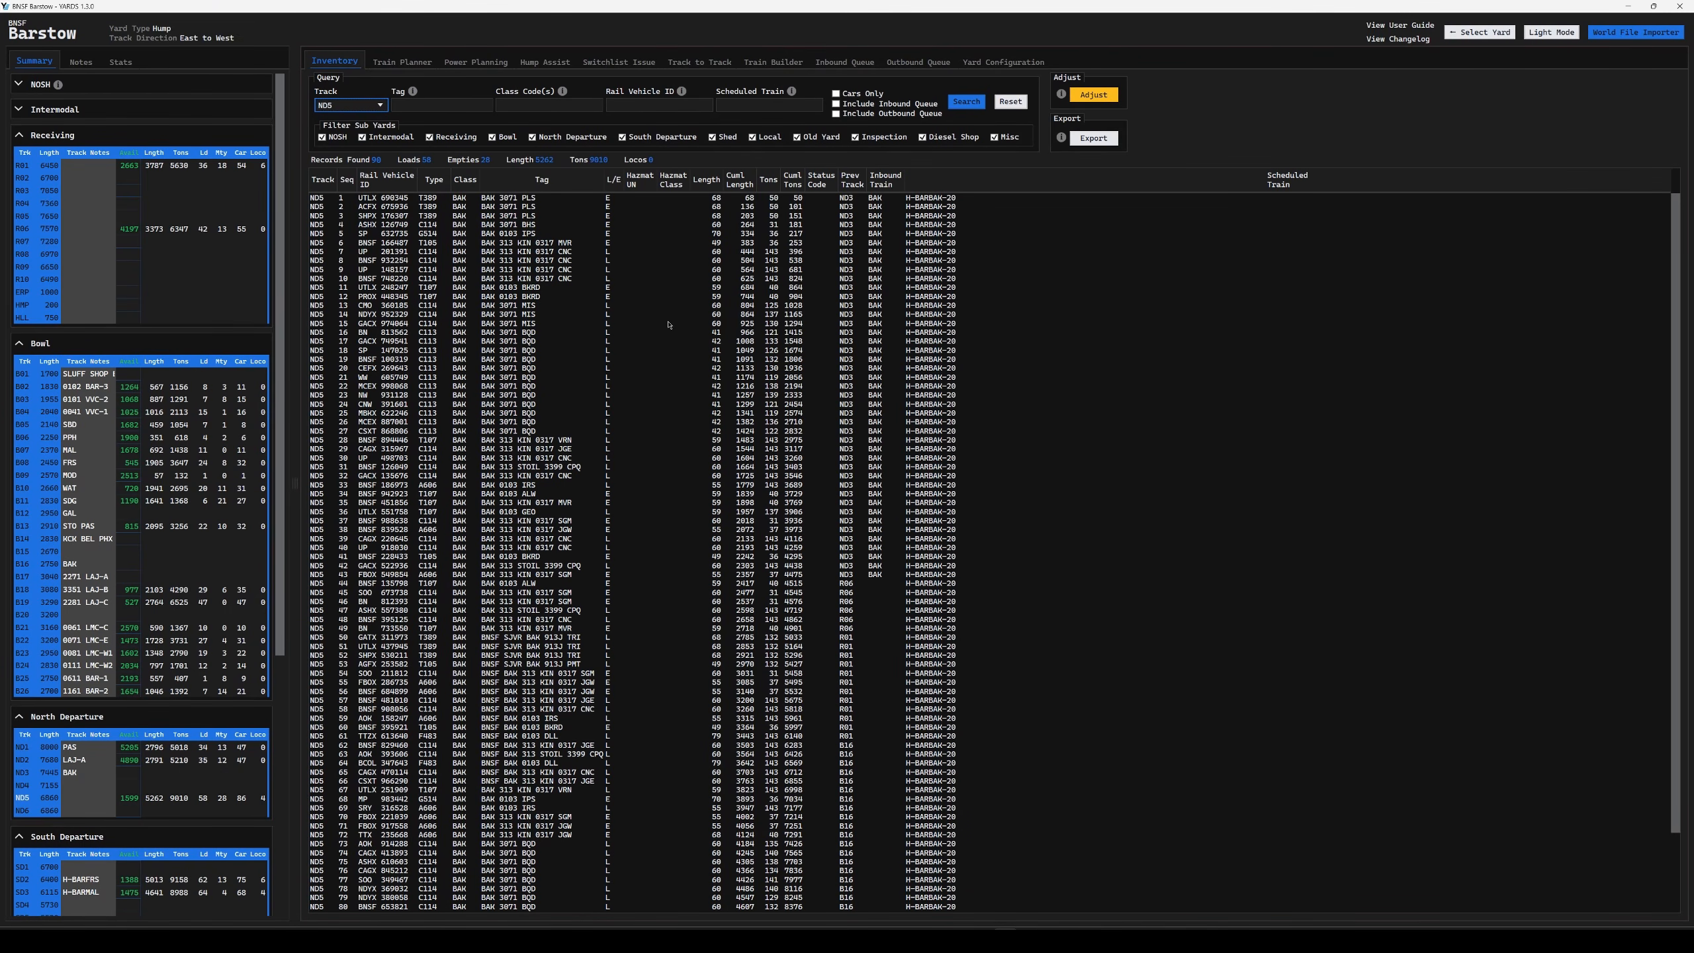
scroll(669, 325, "down", 3)
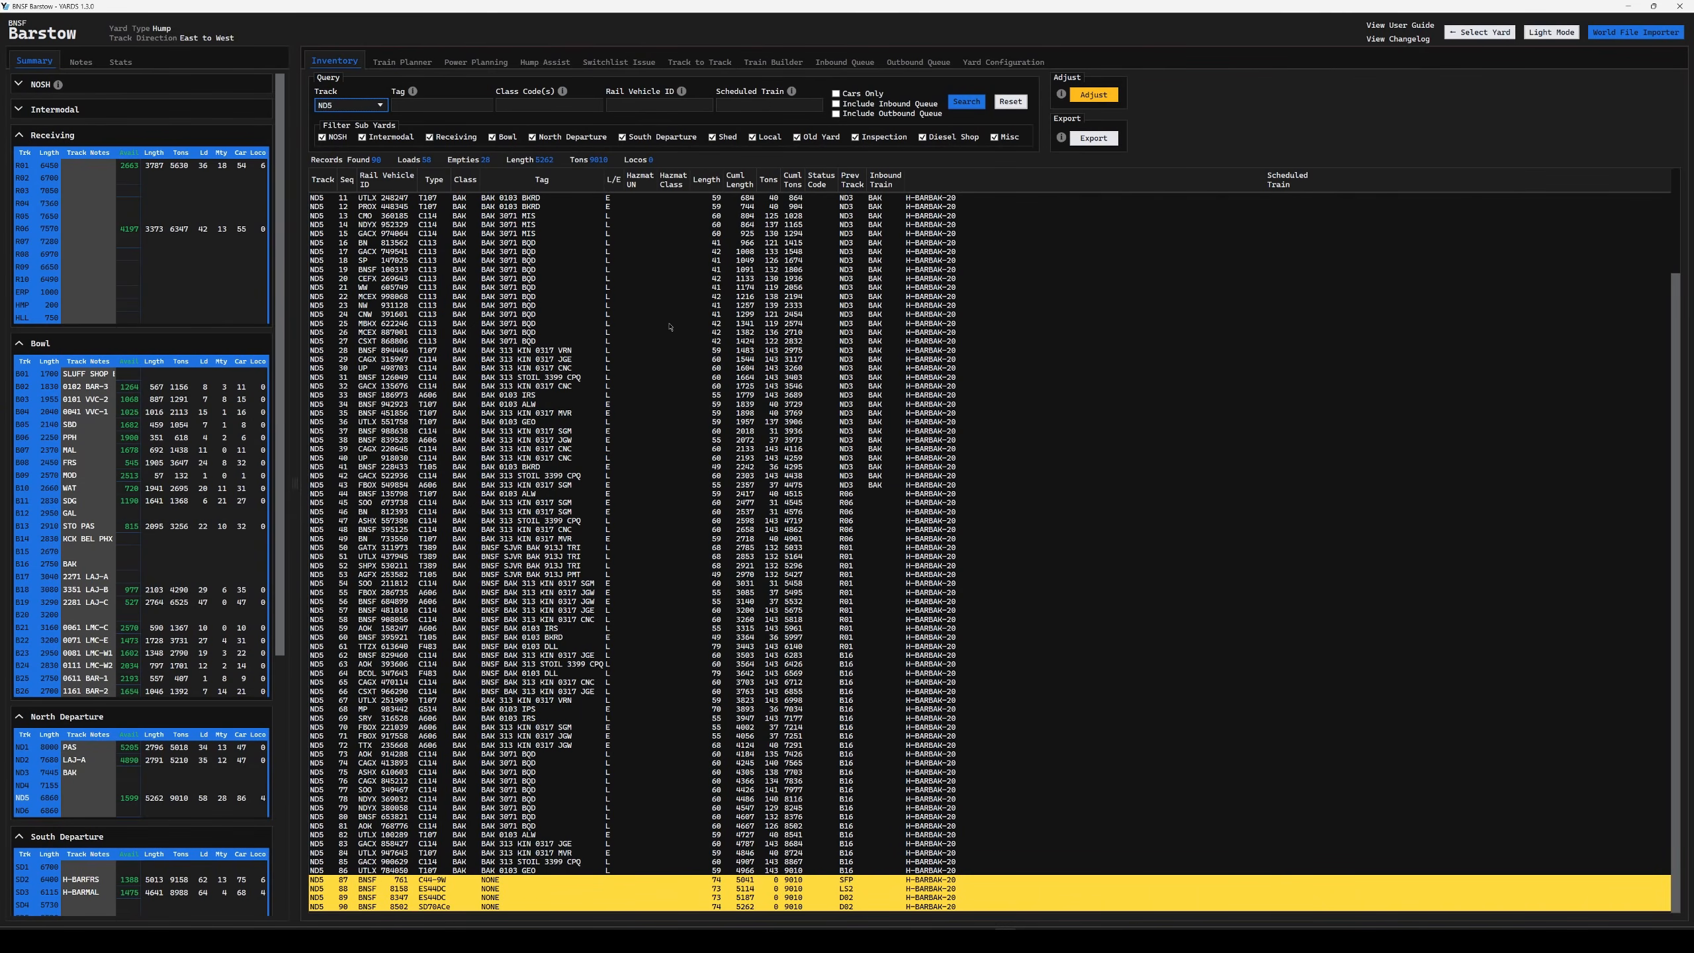
- Move the cars in sequence 10 to 24 from track R06 to empty track R07 with Track to Track and save
left_click(709, 63)
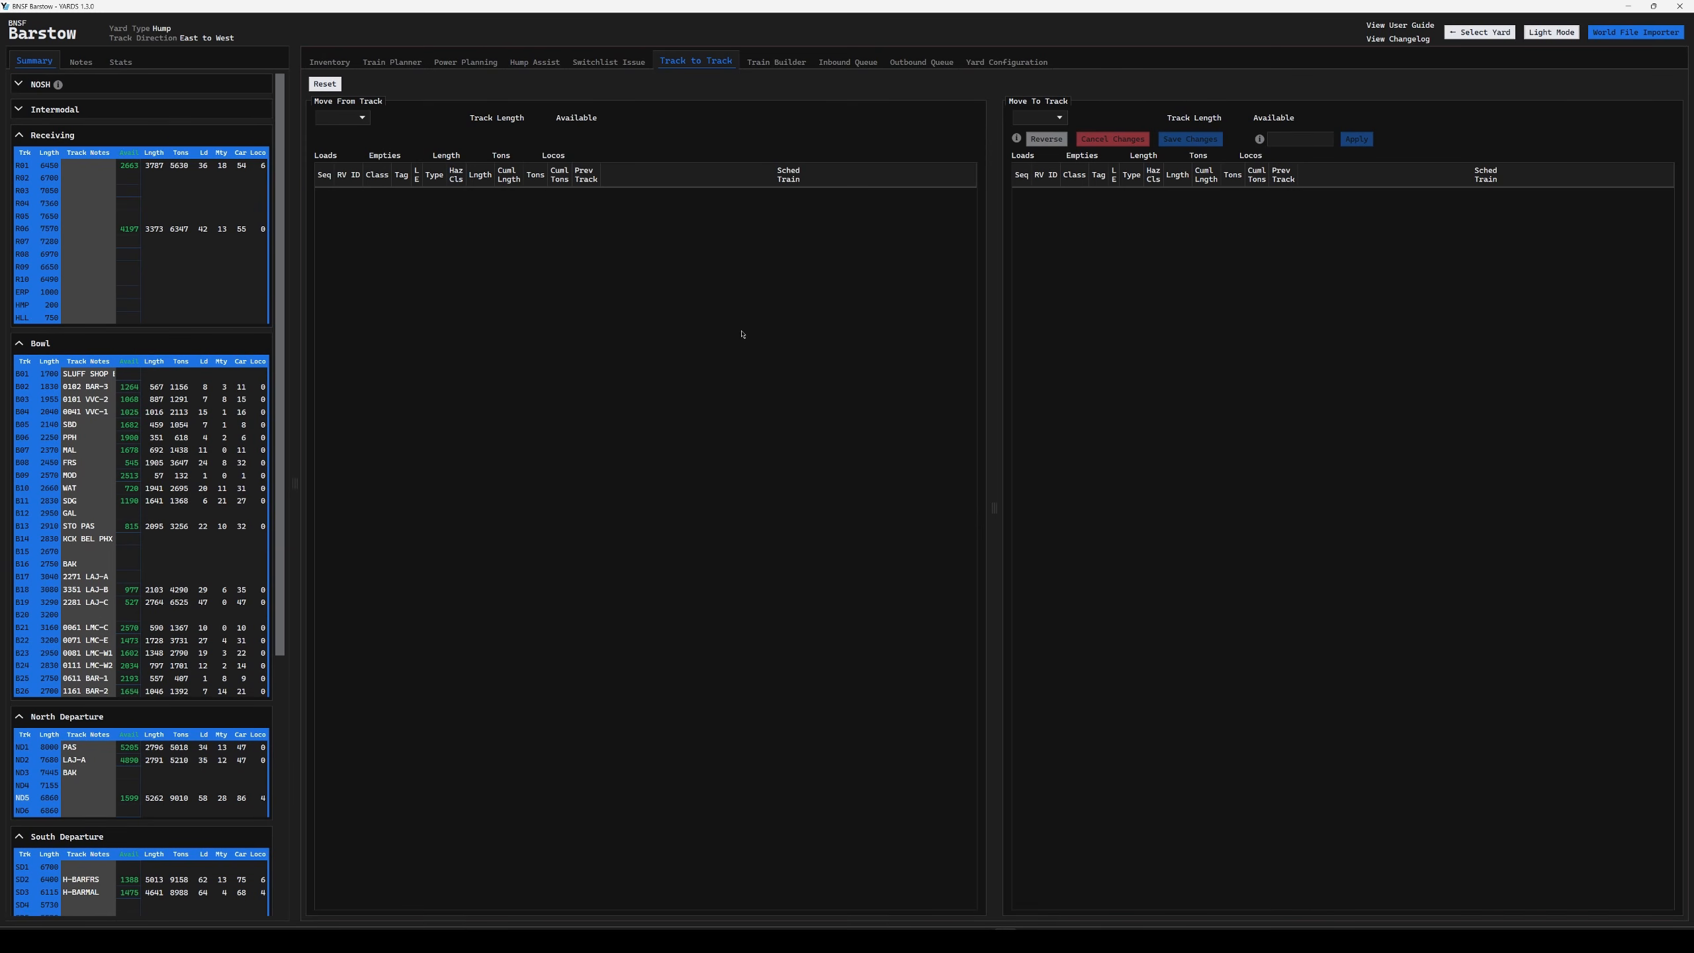
left_click(363, 120)
left_click(336, 260)
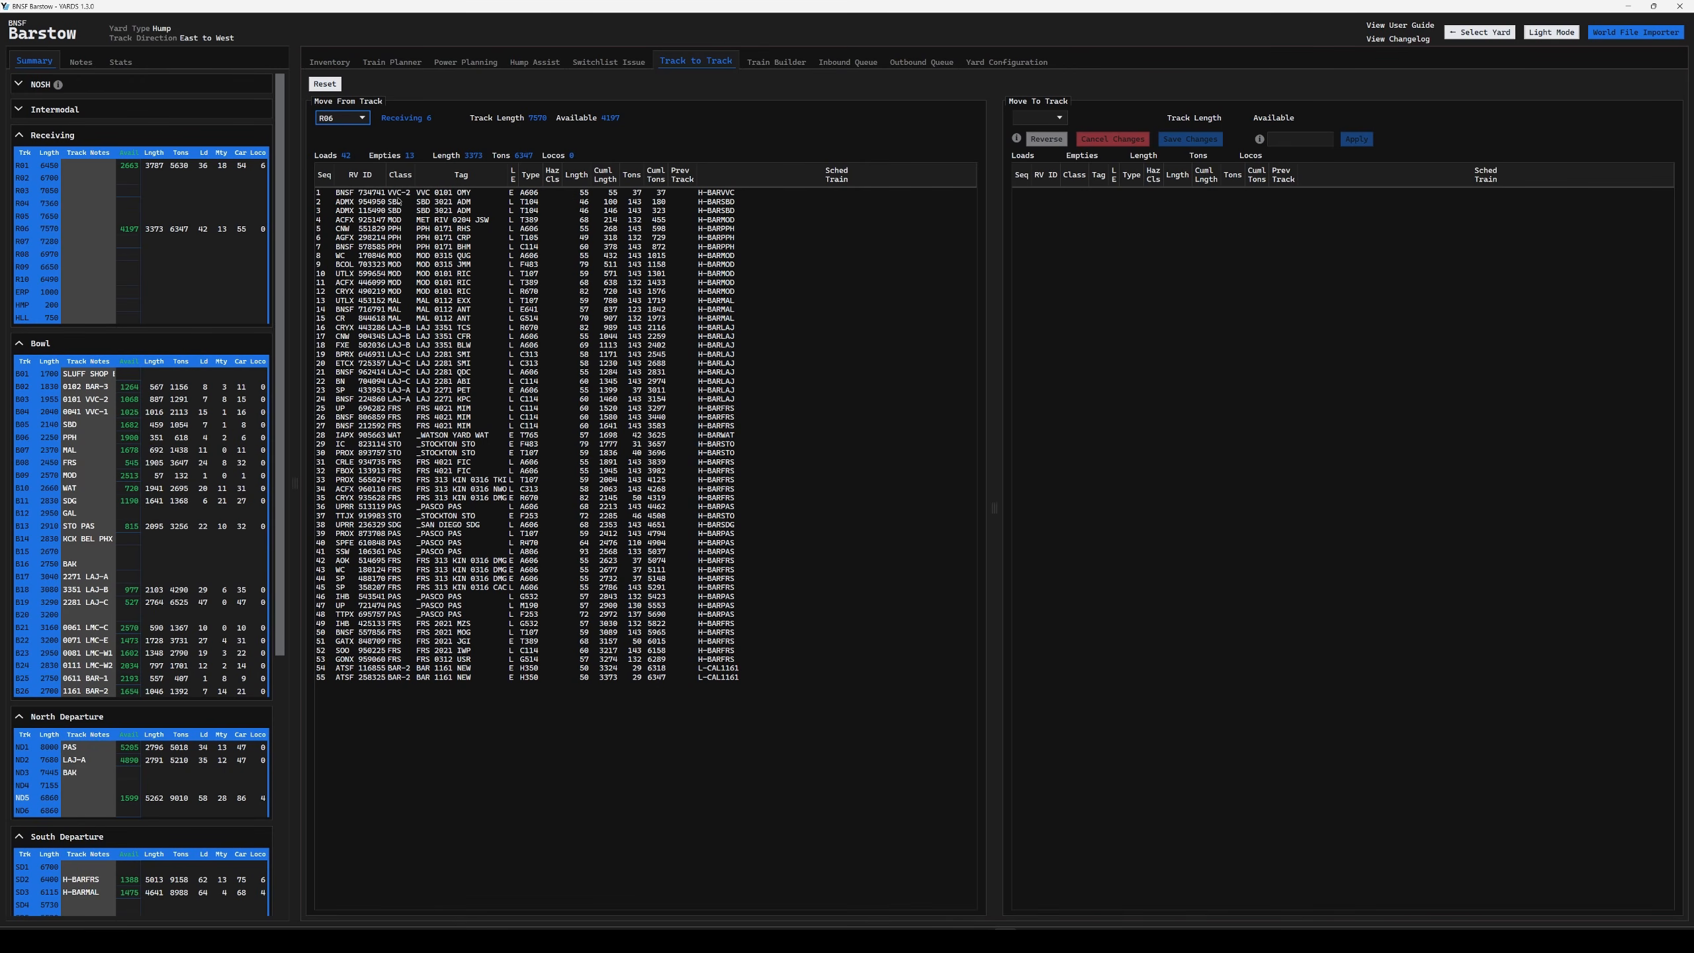
left_click(468, 273)
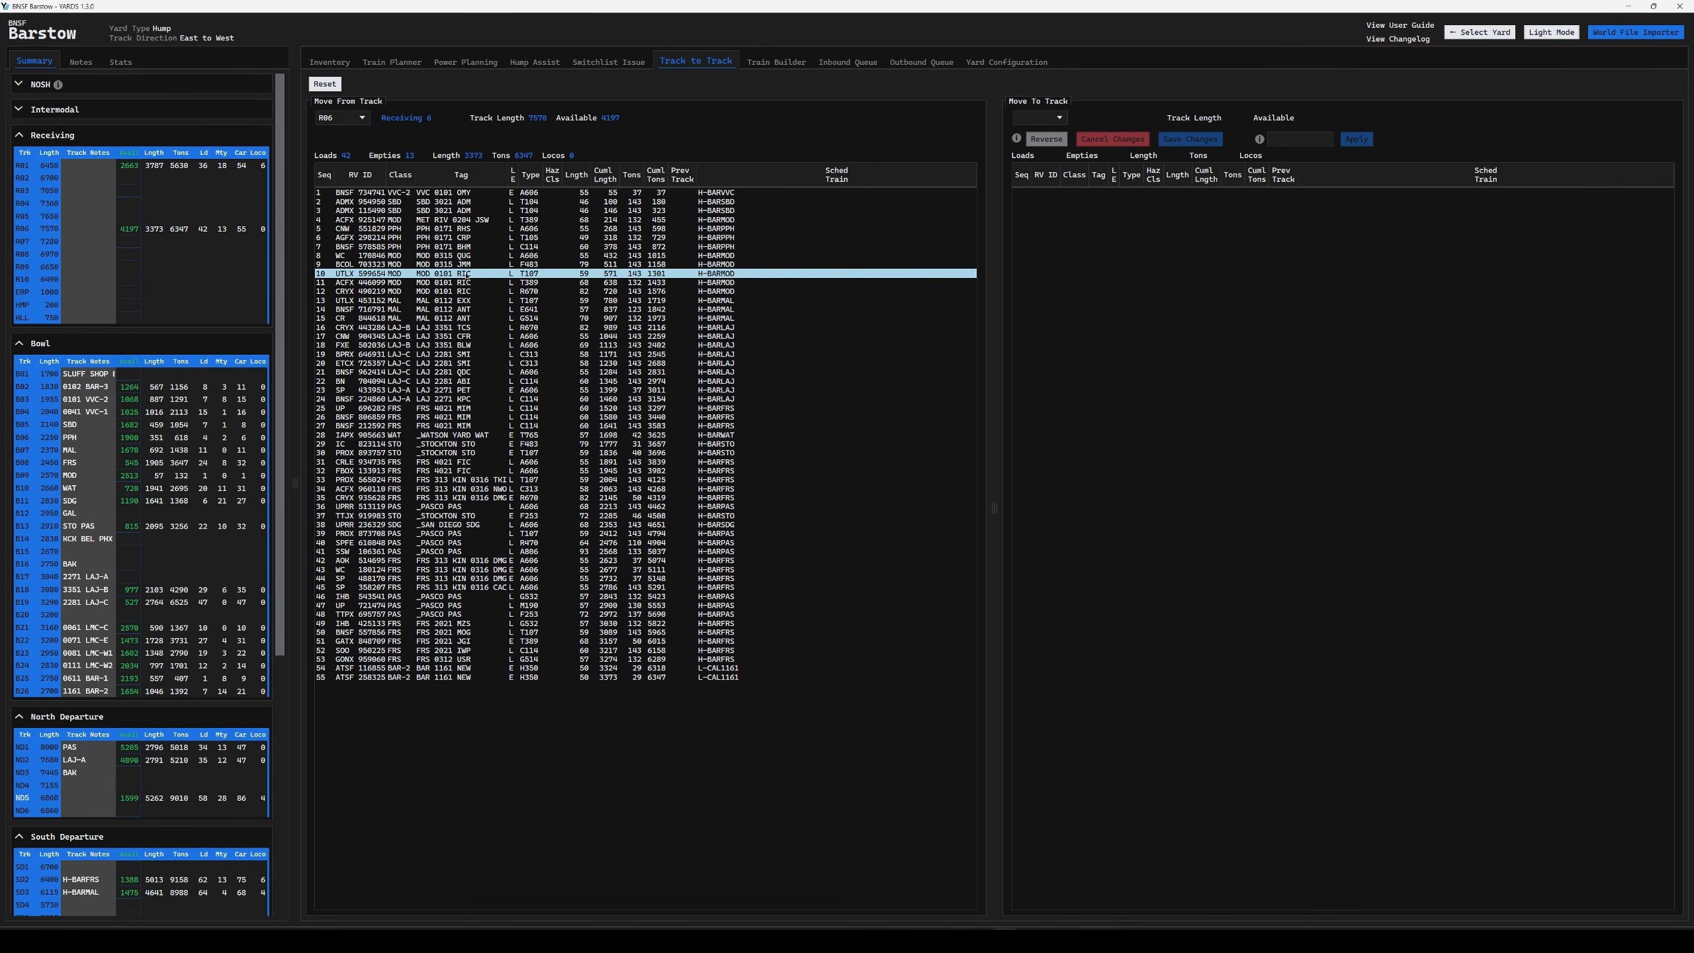
left_click(476, 399, "shift")
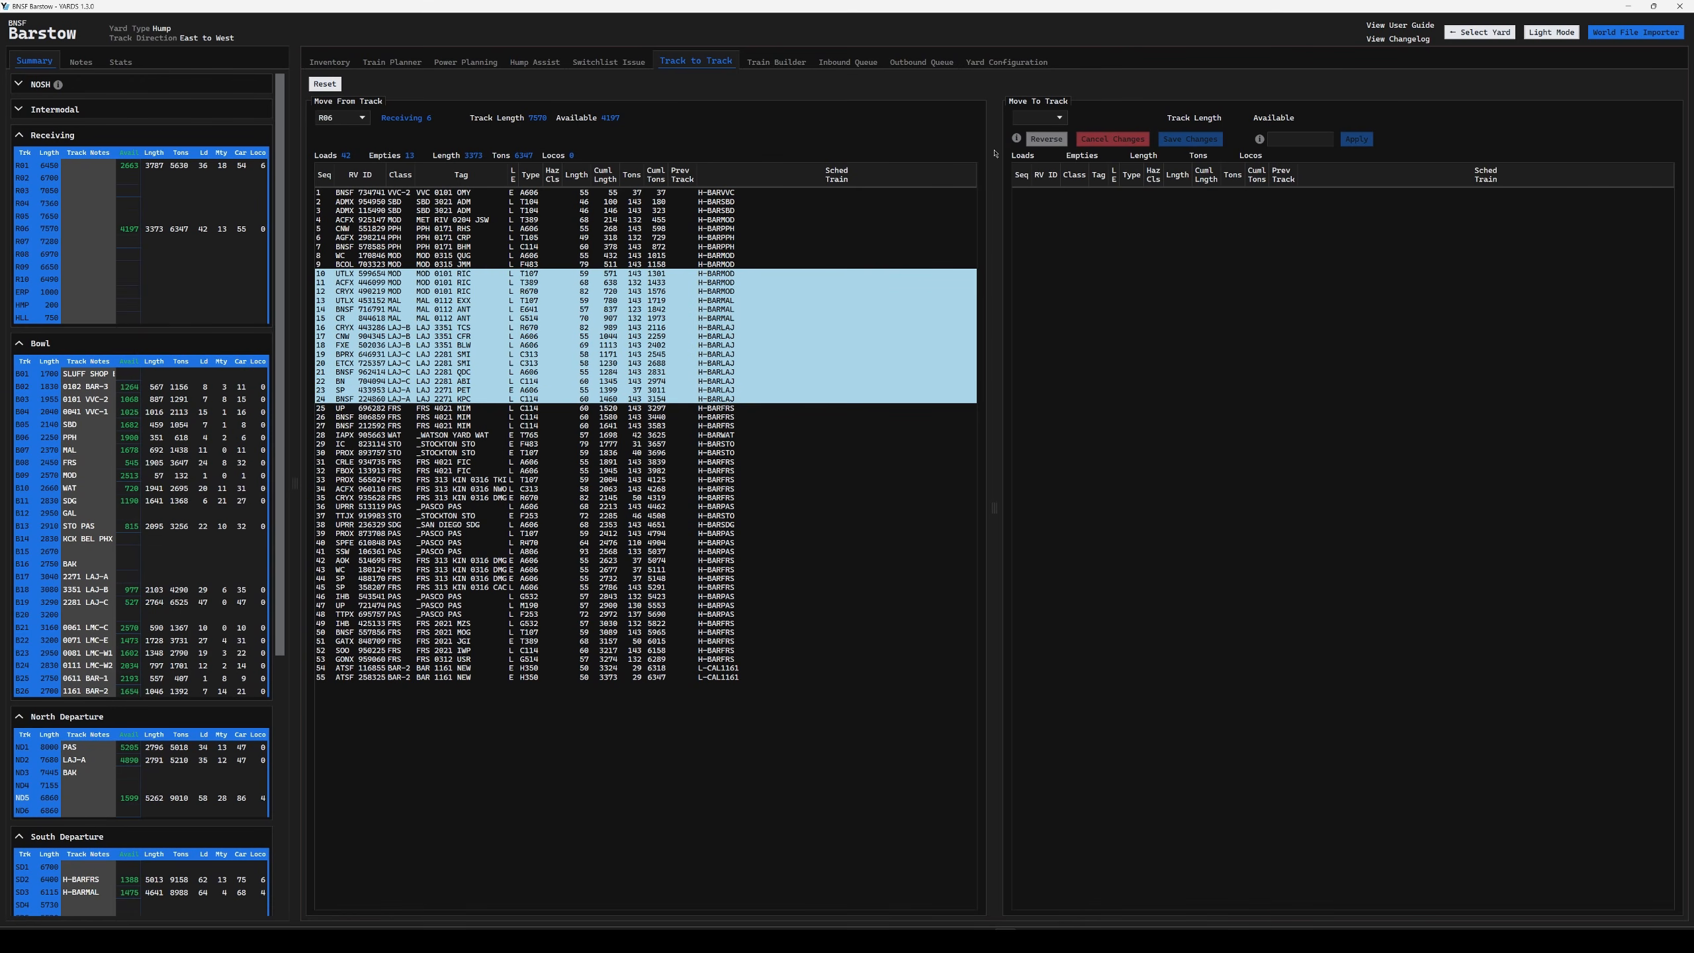
left_click(1039, 118)
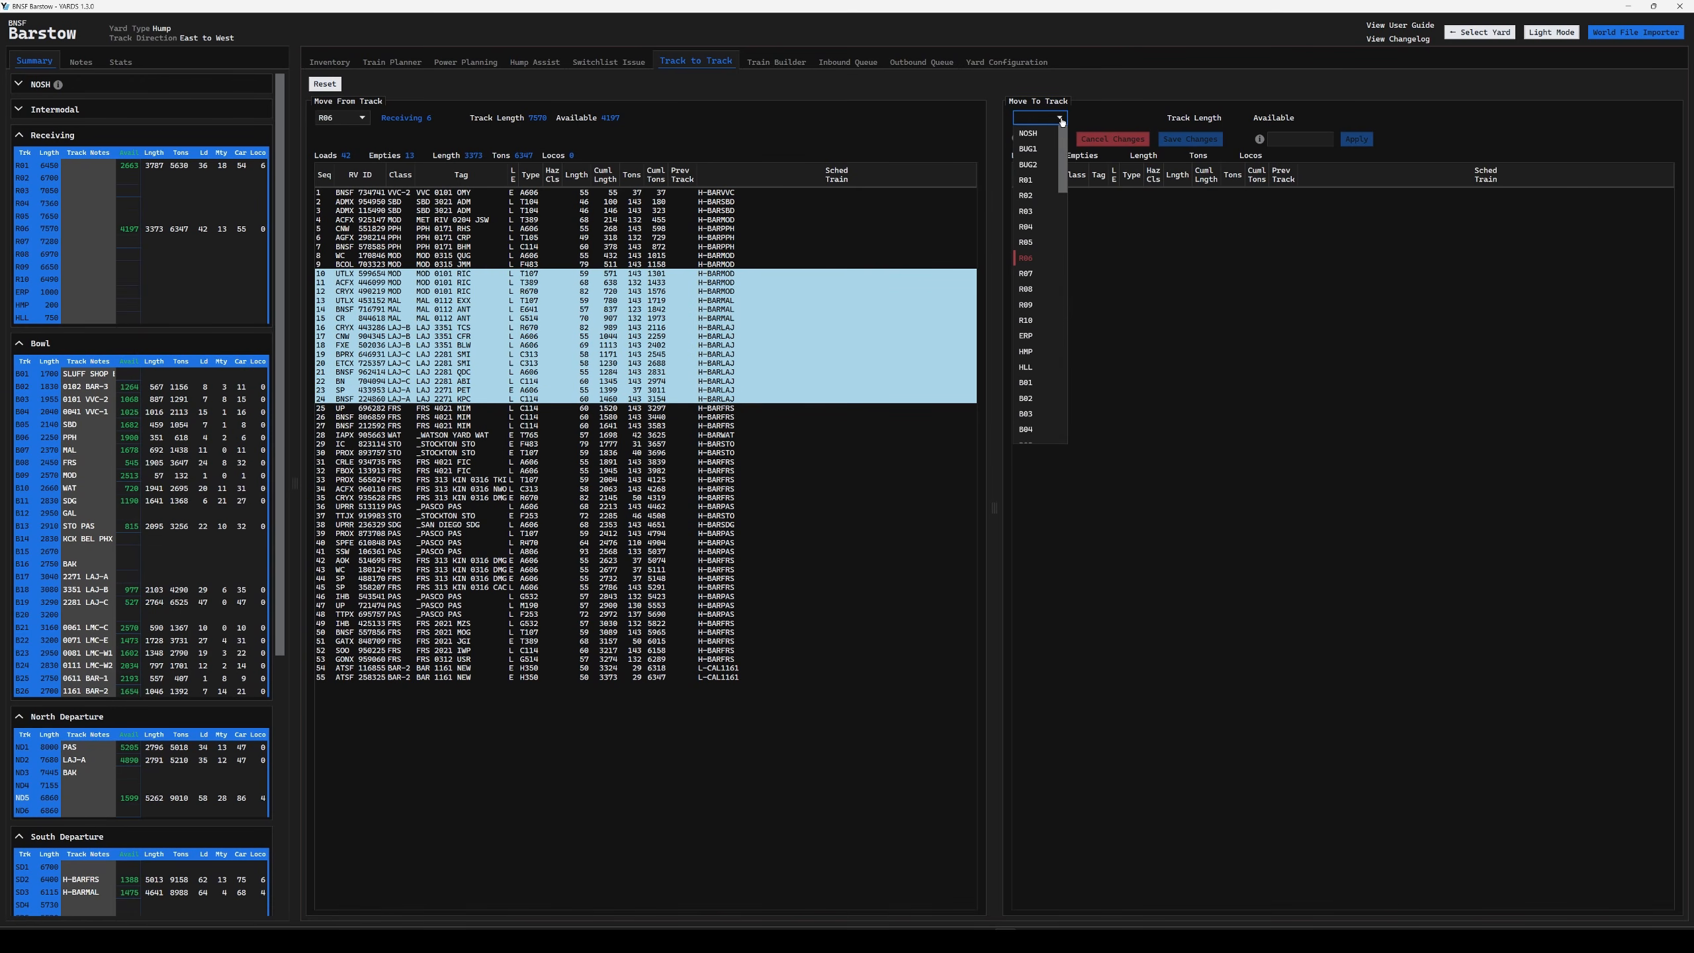
left_click(1038, 274)
left_click_drag(491, 275, 1056, 294)
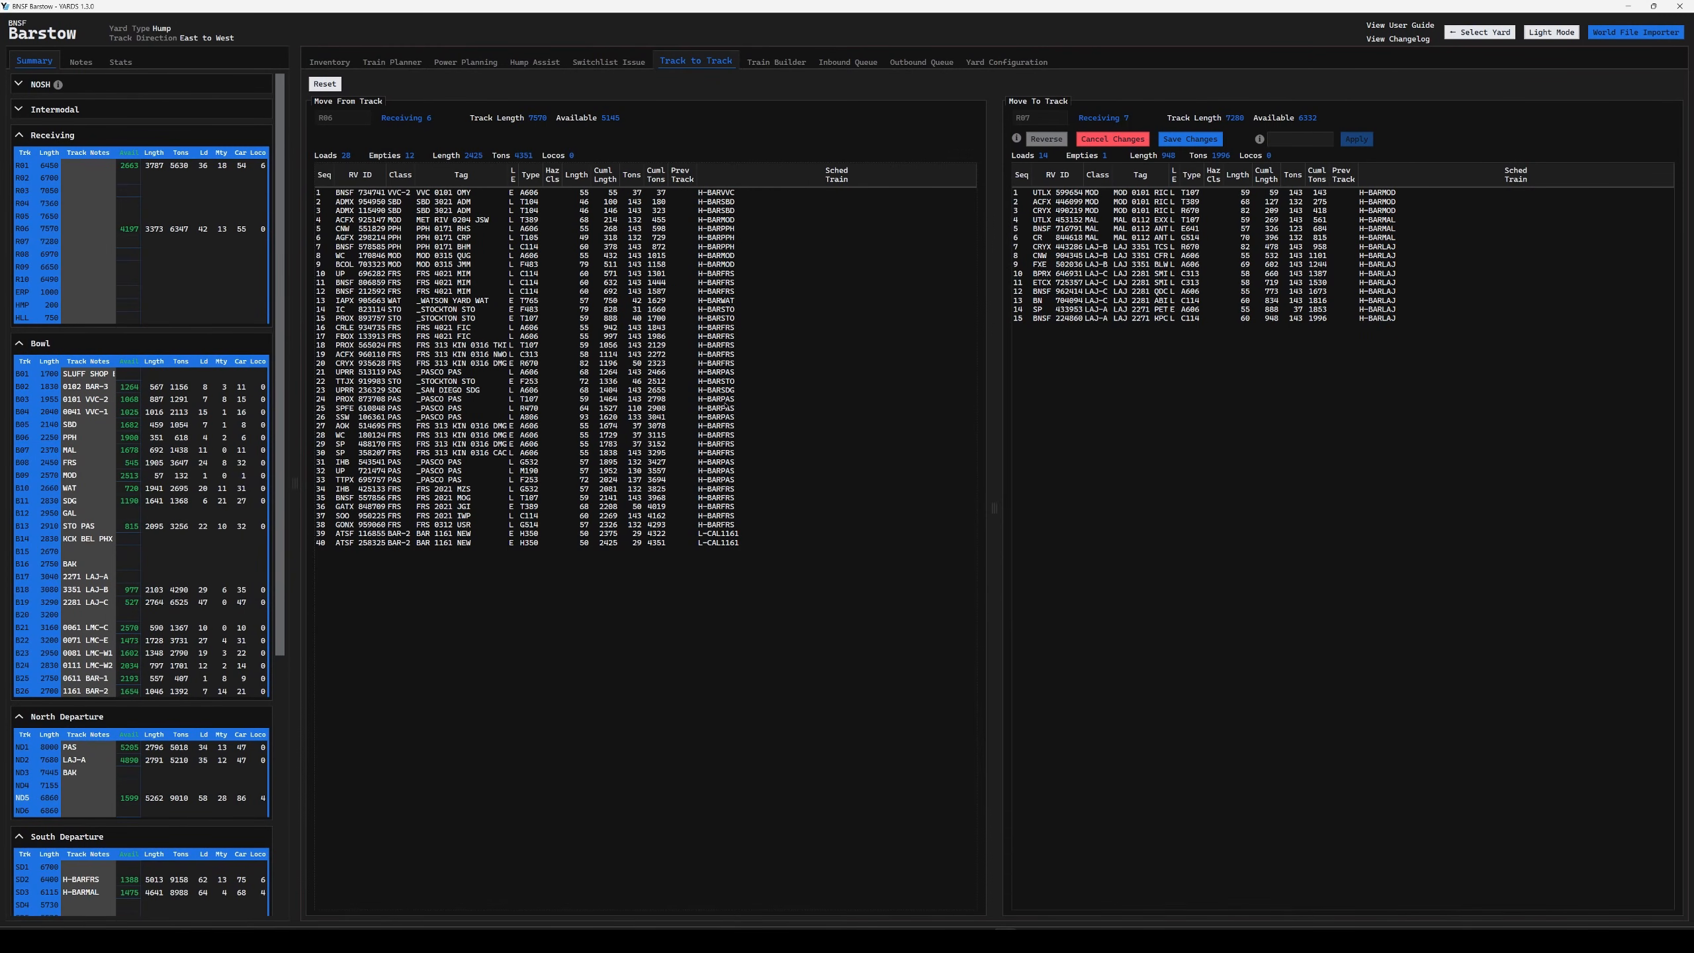
left_click(1209, 141)
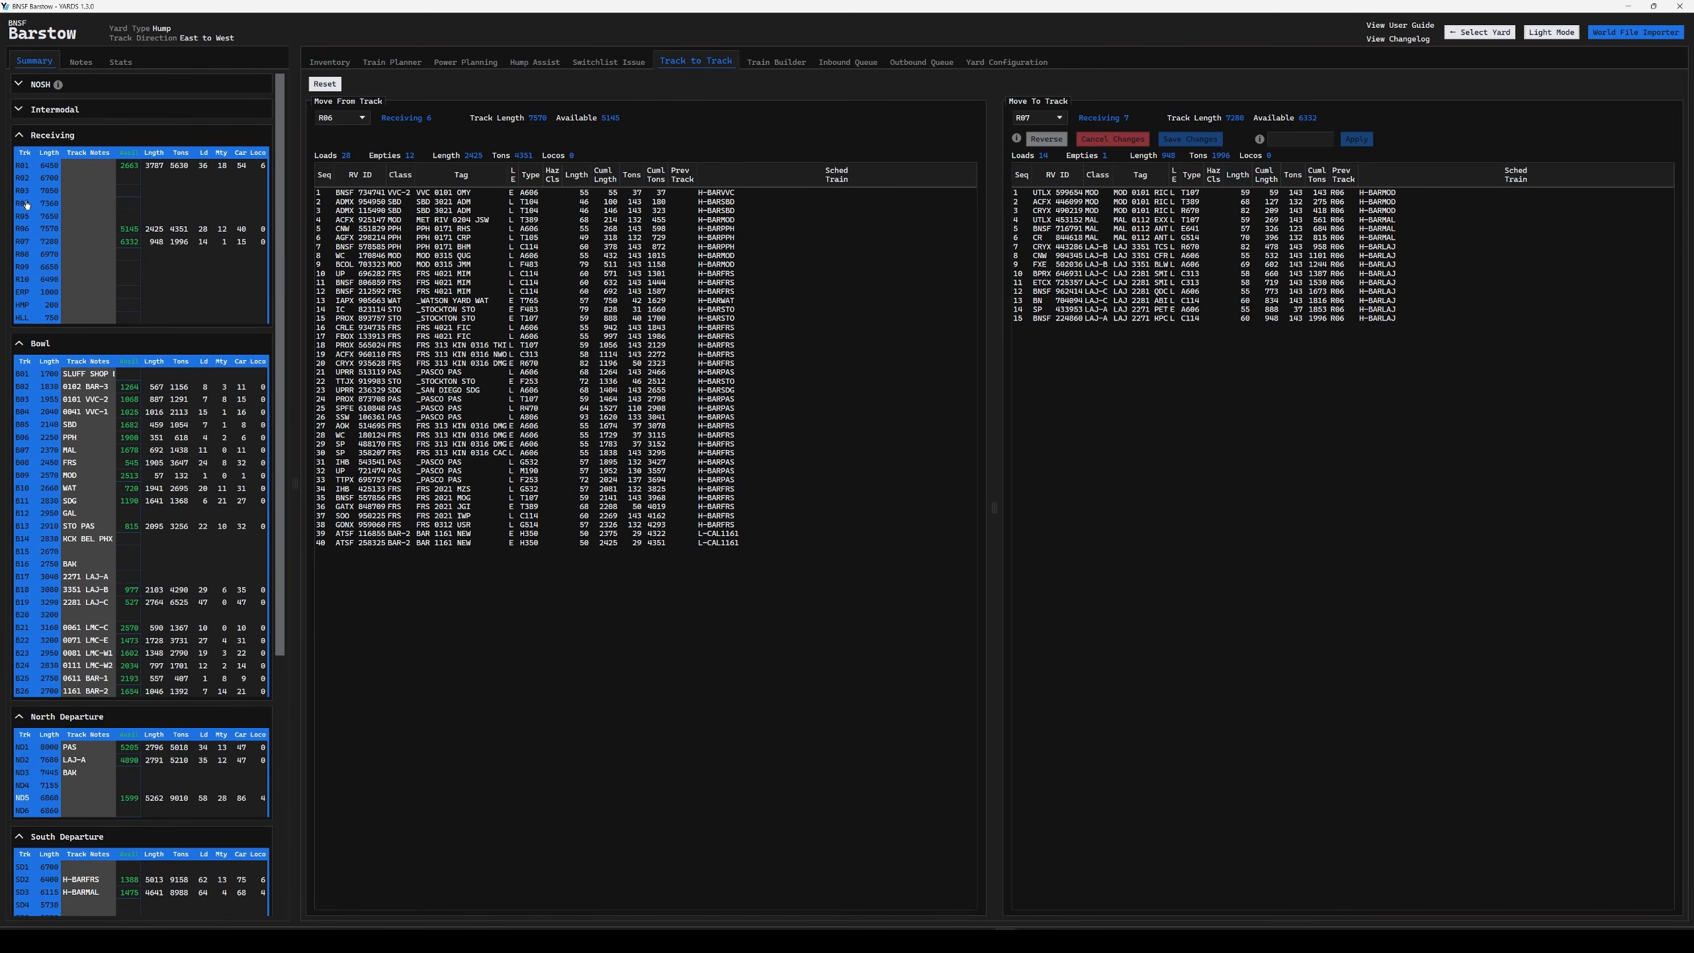
- Check the inventories of tracks R07 and R06, and return to Track to Track
left_click(28, 243)
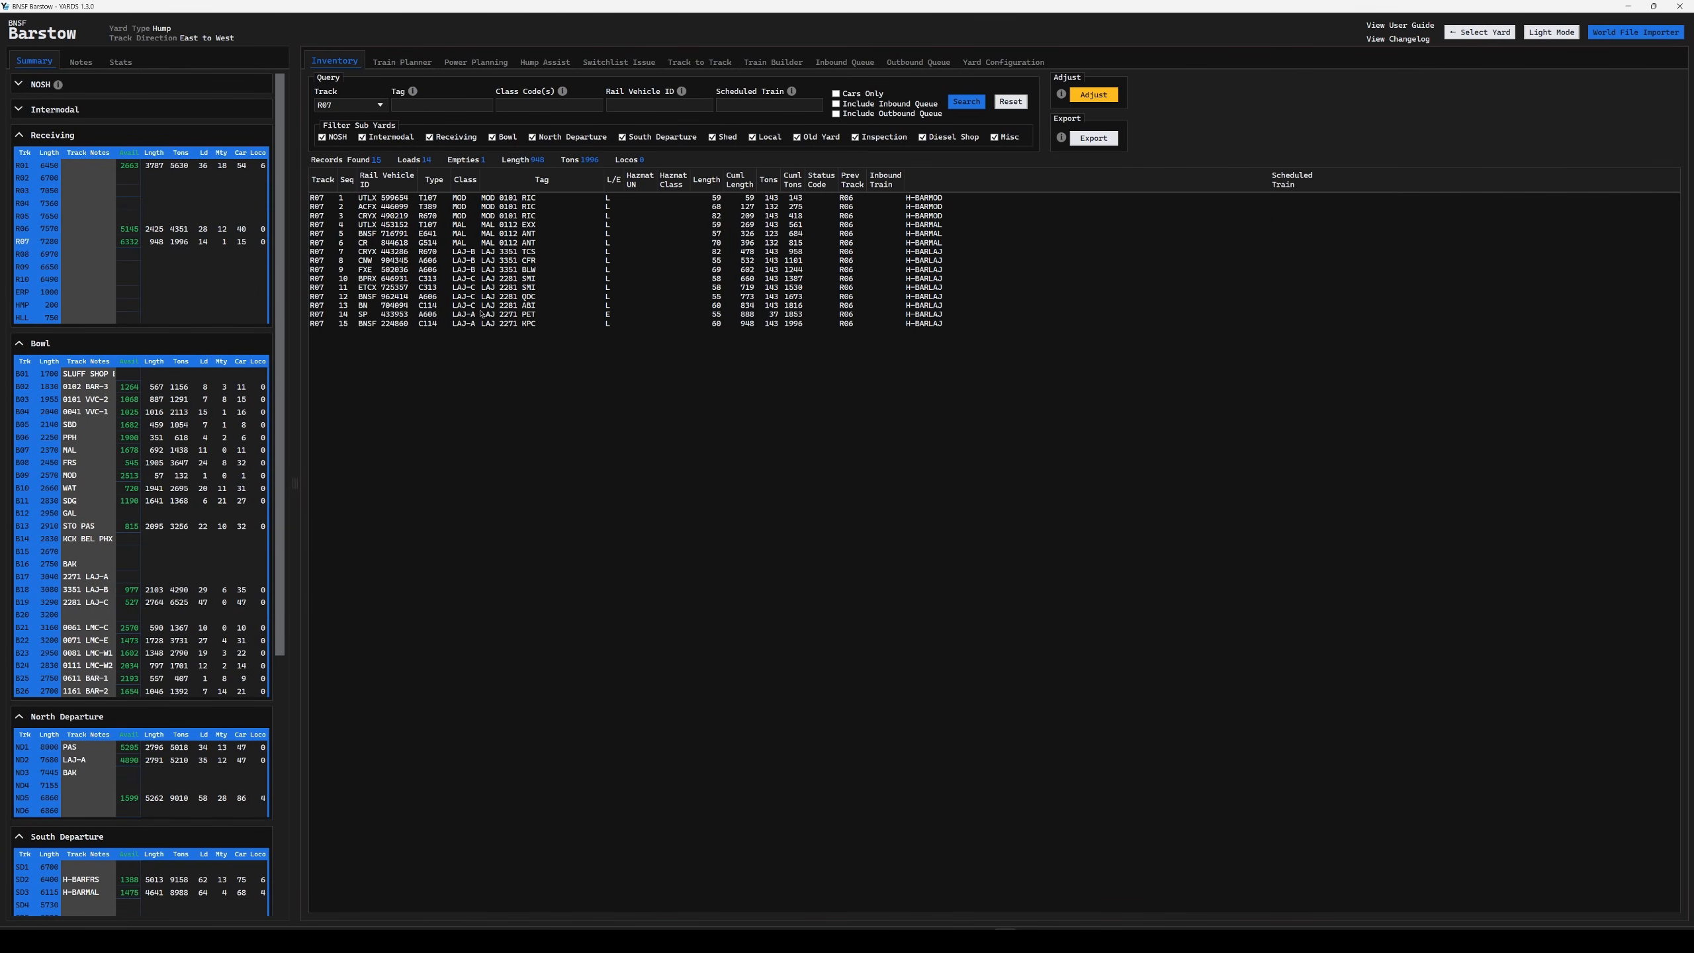
left_click(23, 229)
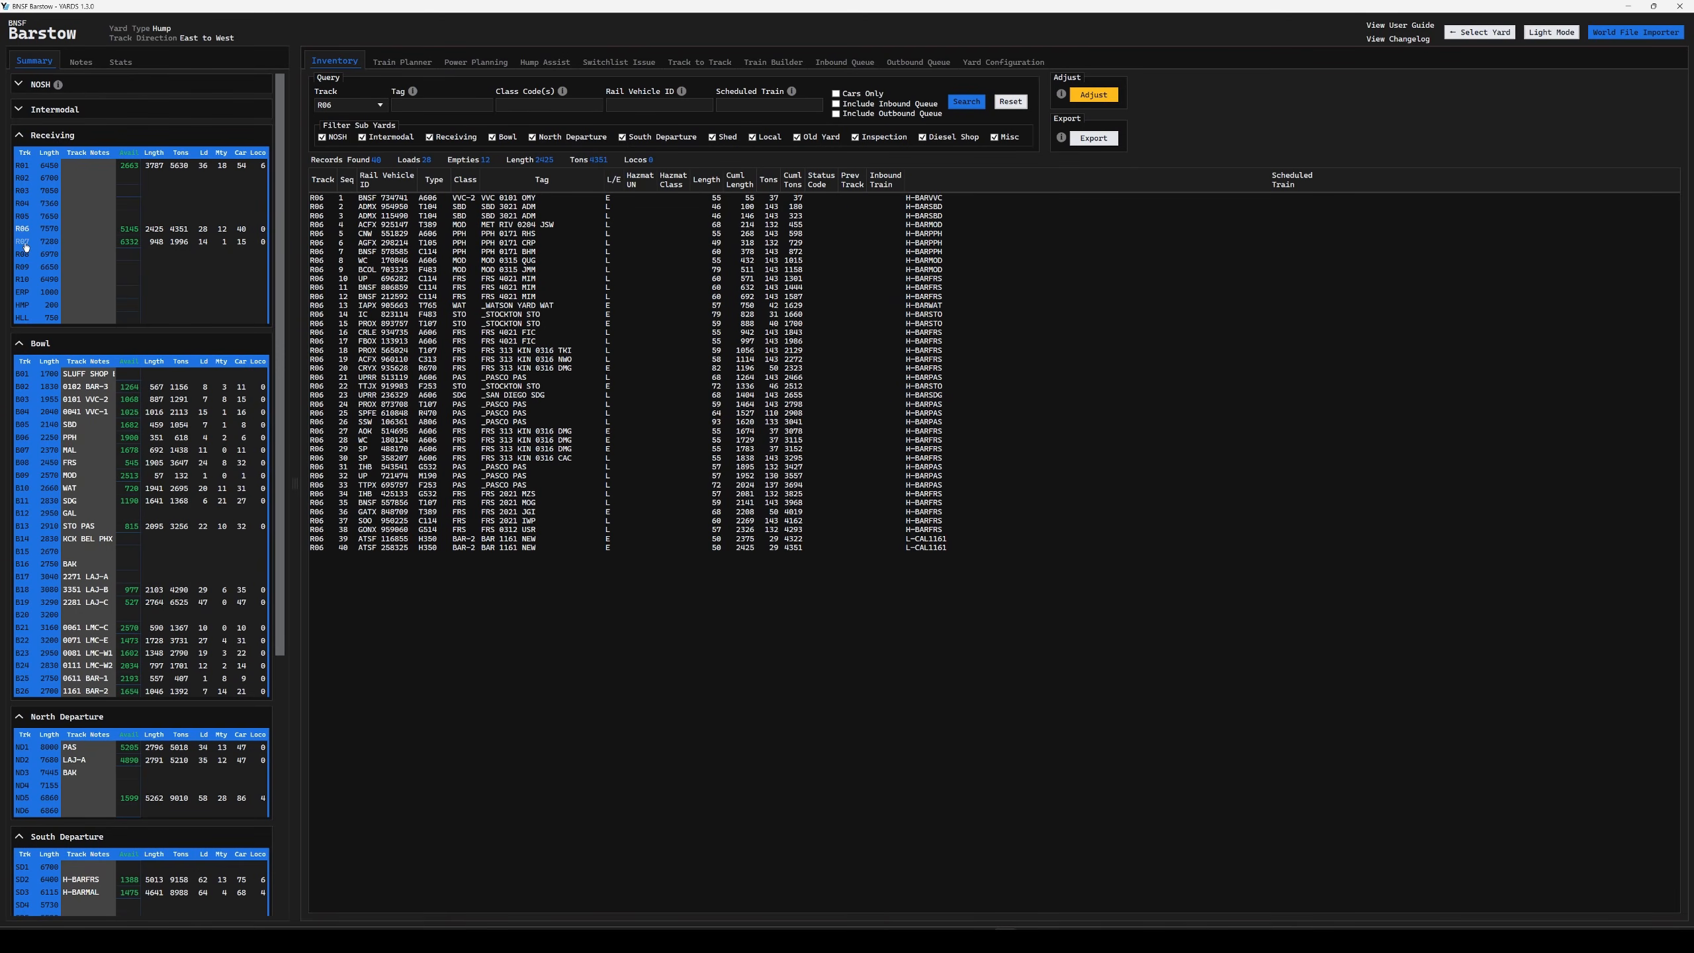
left_click(700, 62)
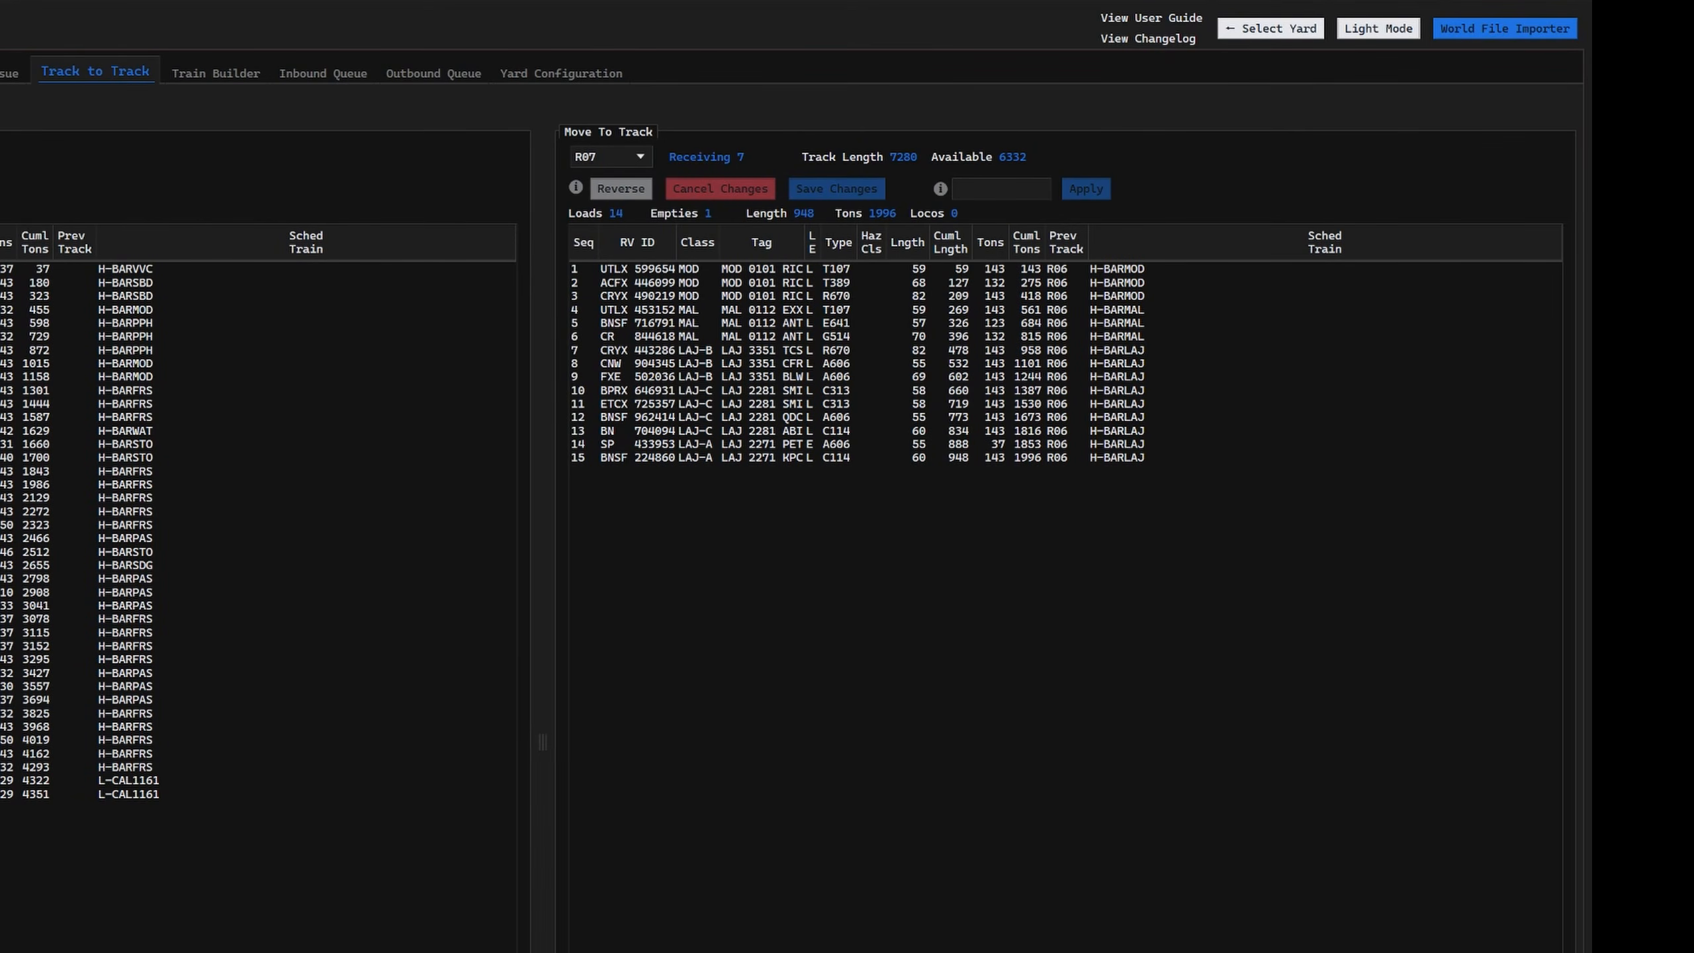
- Reverse the order of all 15 cars on track R07
left_click(791, 270)
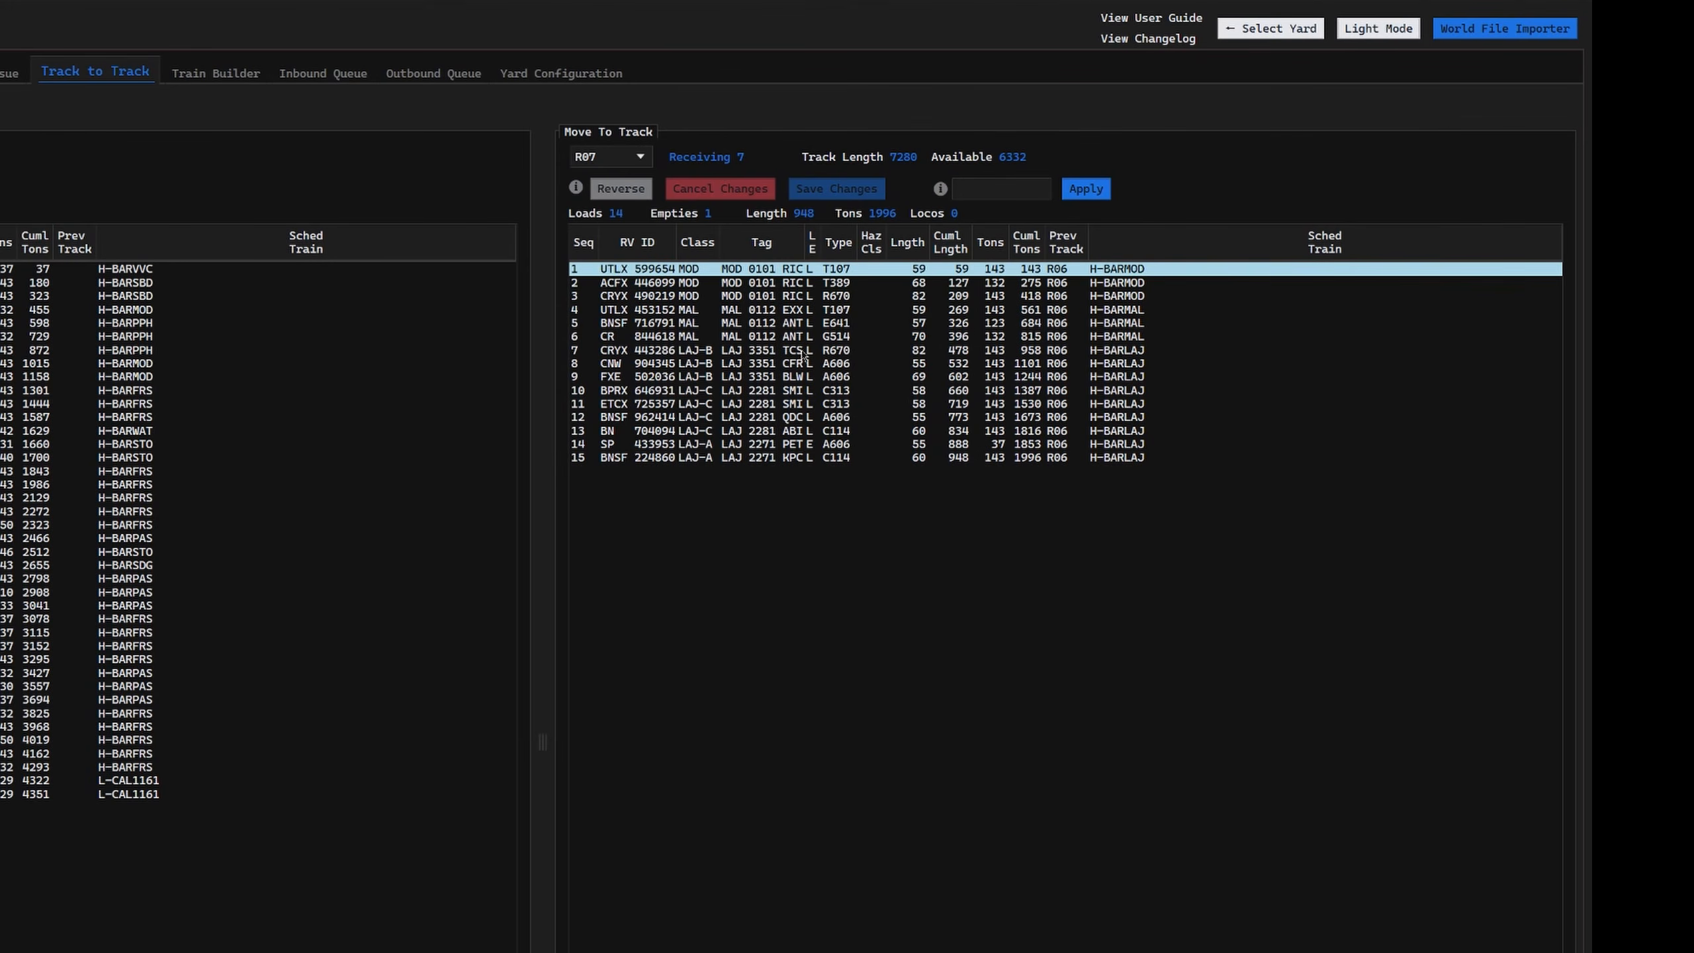
left_click(792, 458, "shift")
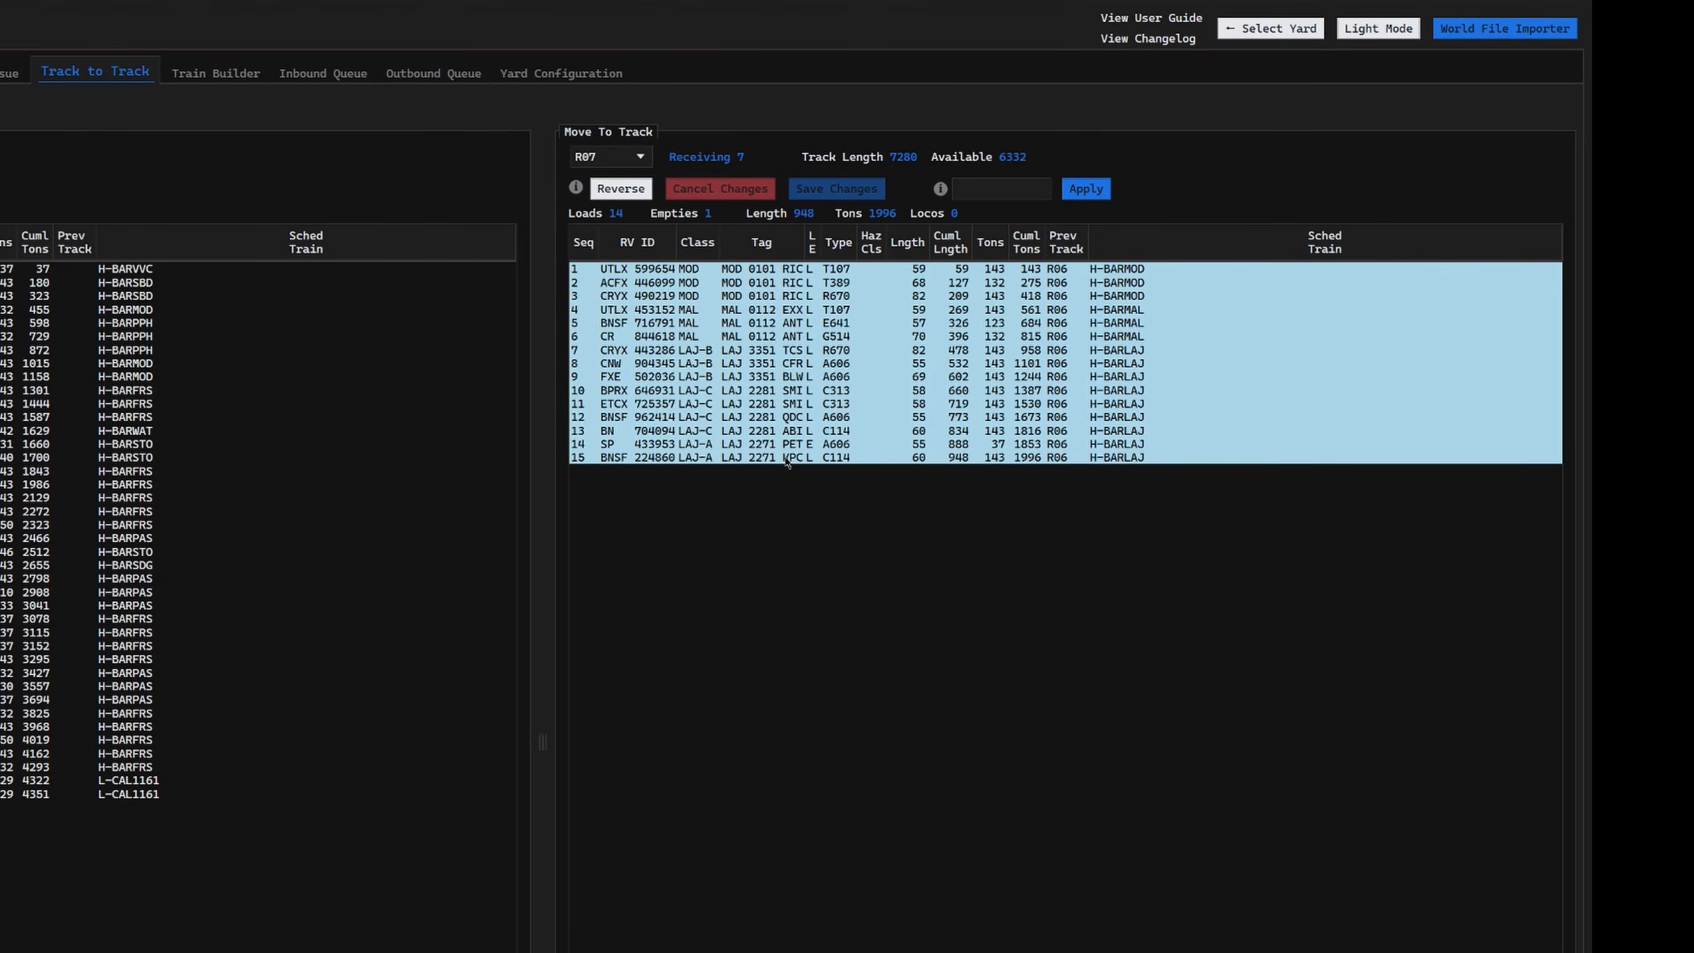
left_click(788, 271)
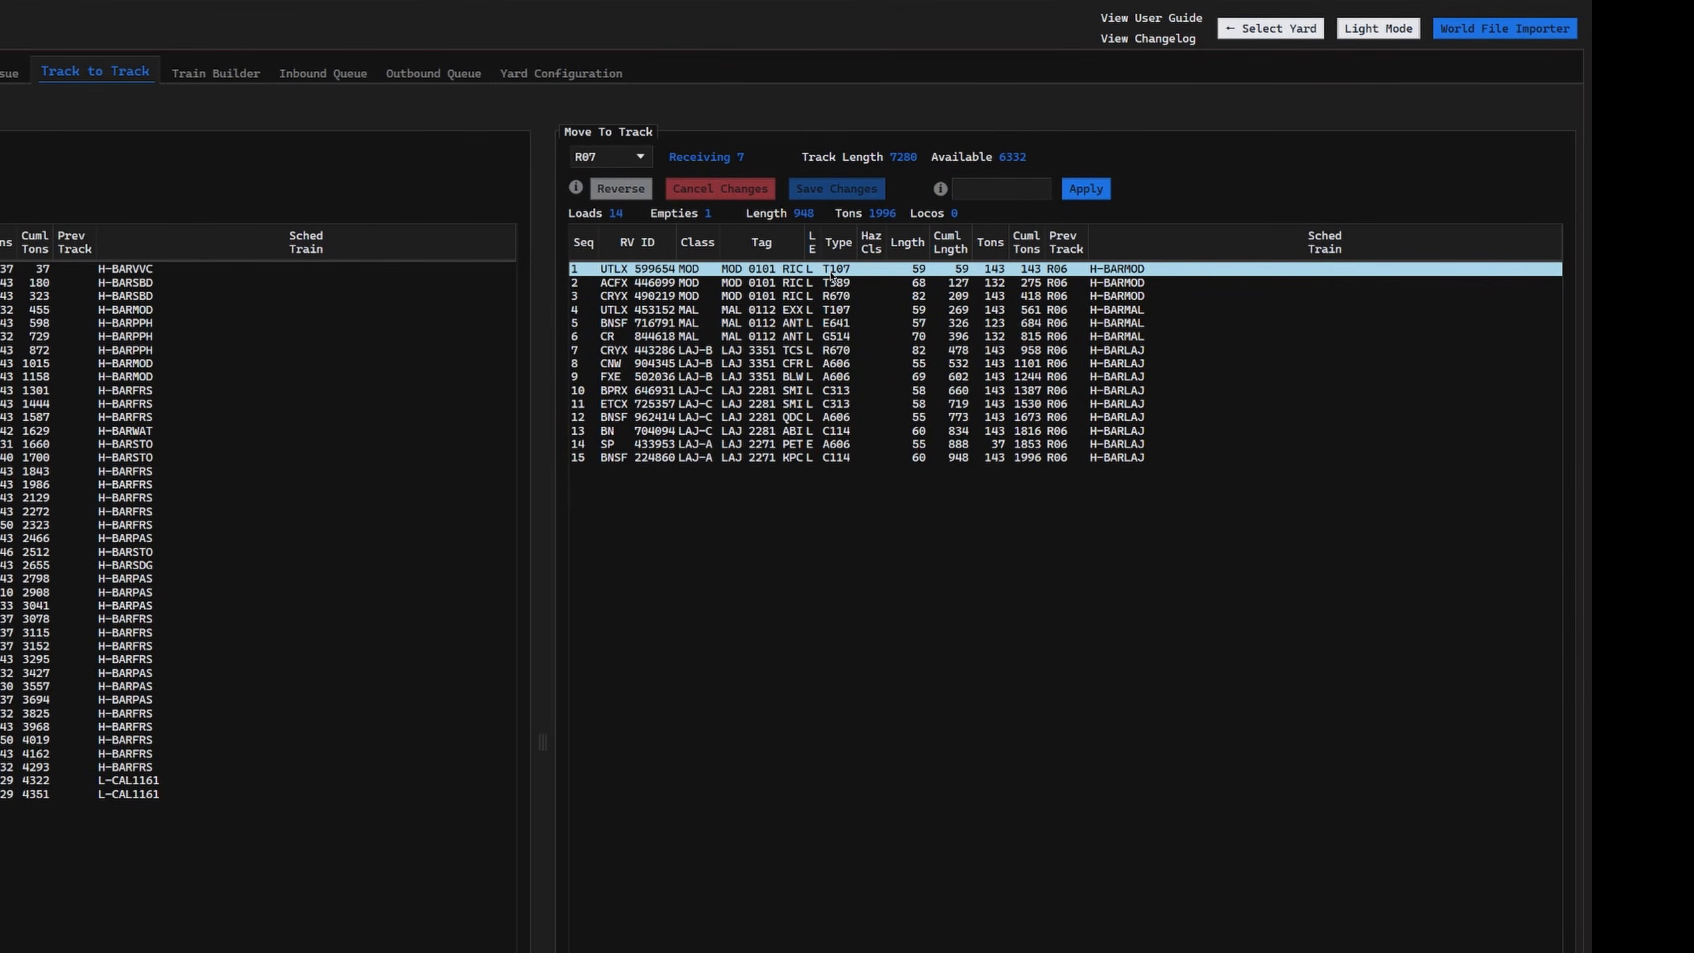
left_click(839, 459, "shift")
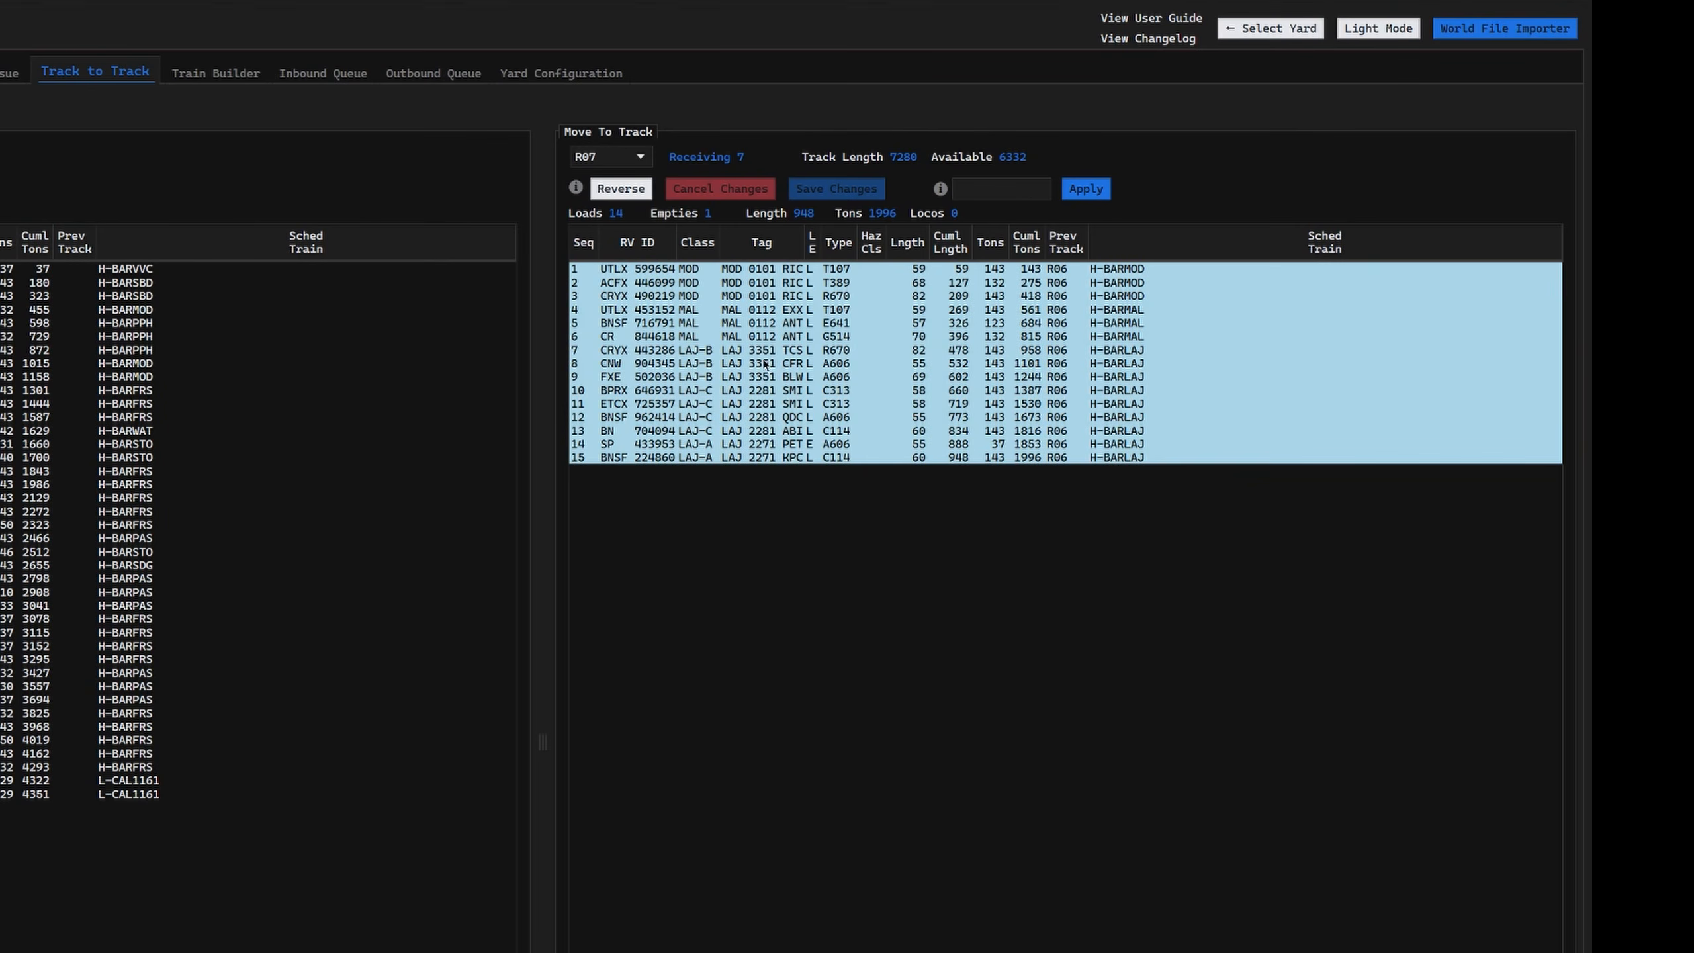
left_click(620, 189)
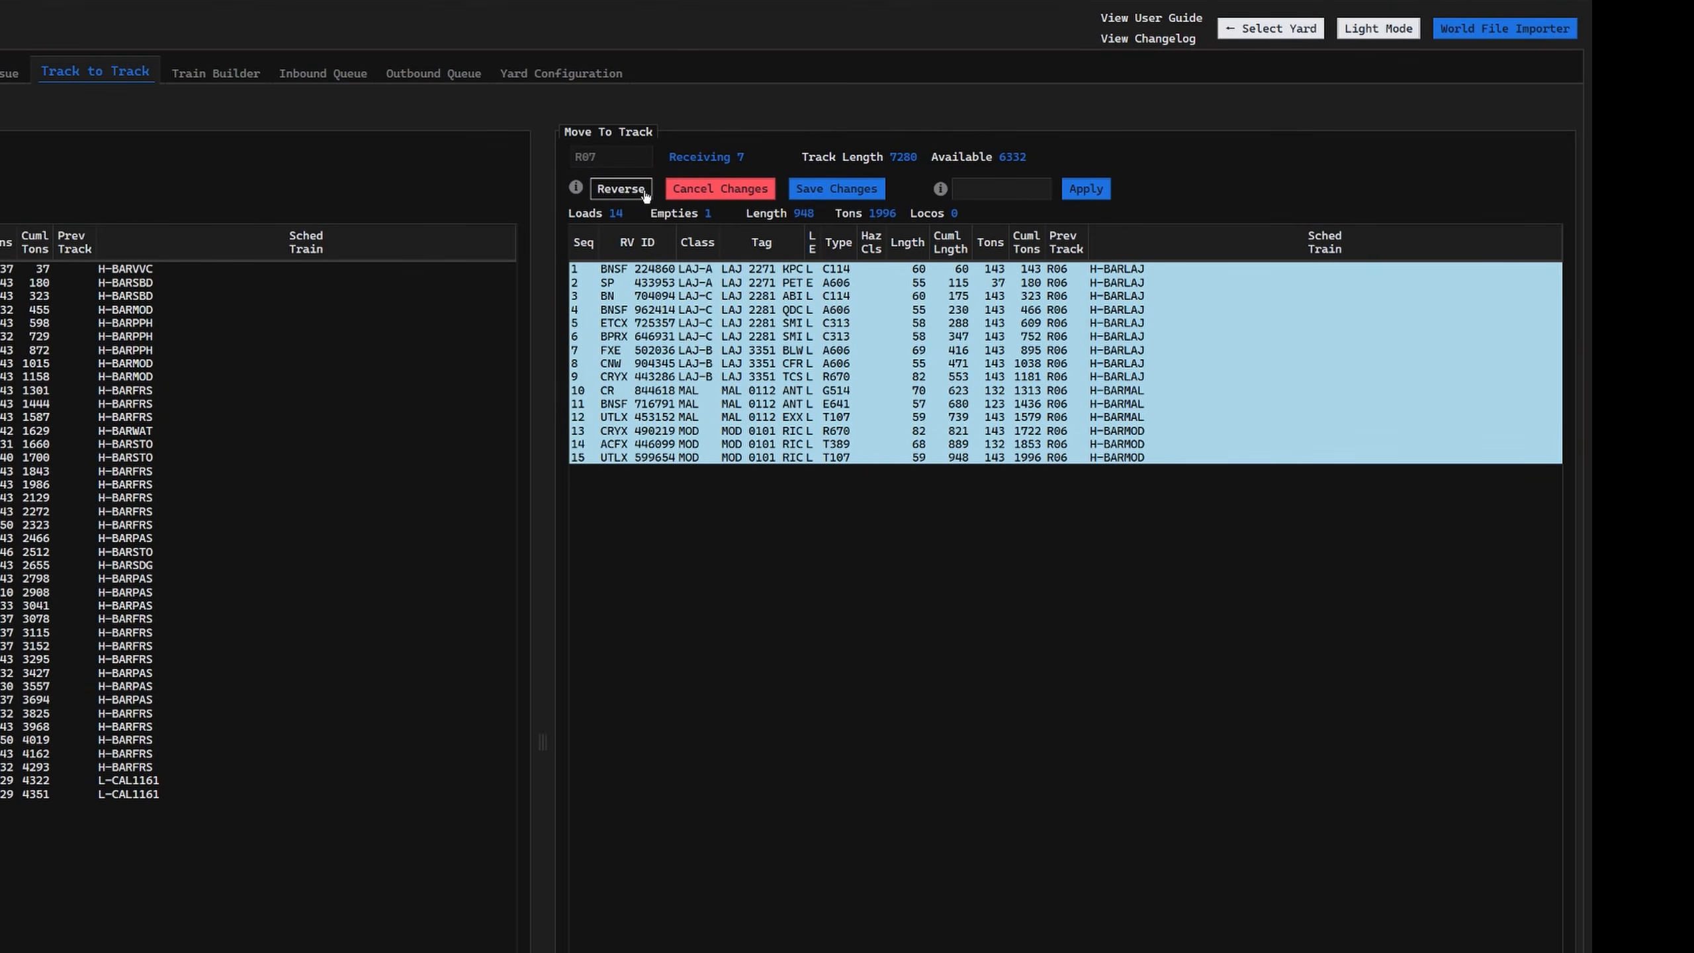
- Assign scheduled train H-BARFRS to the three MOD cars in sequence 13 to 15 on track R07
left_click(846, 459)
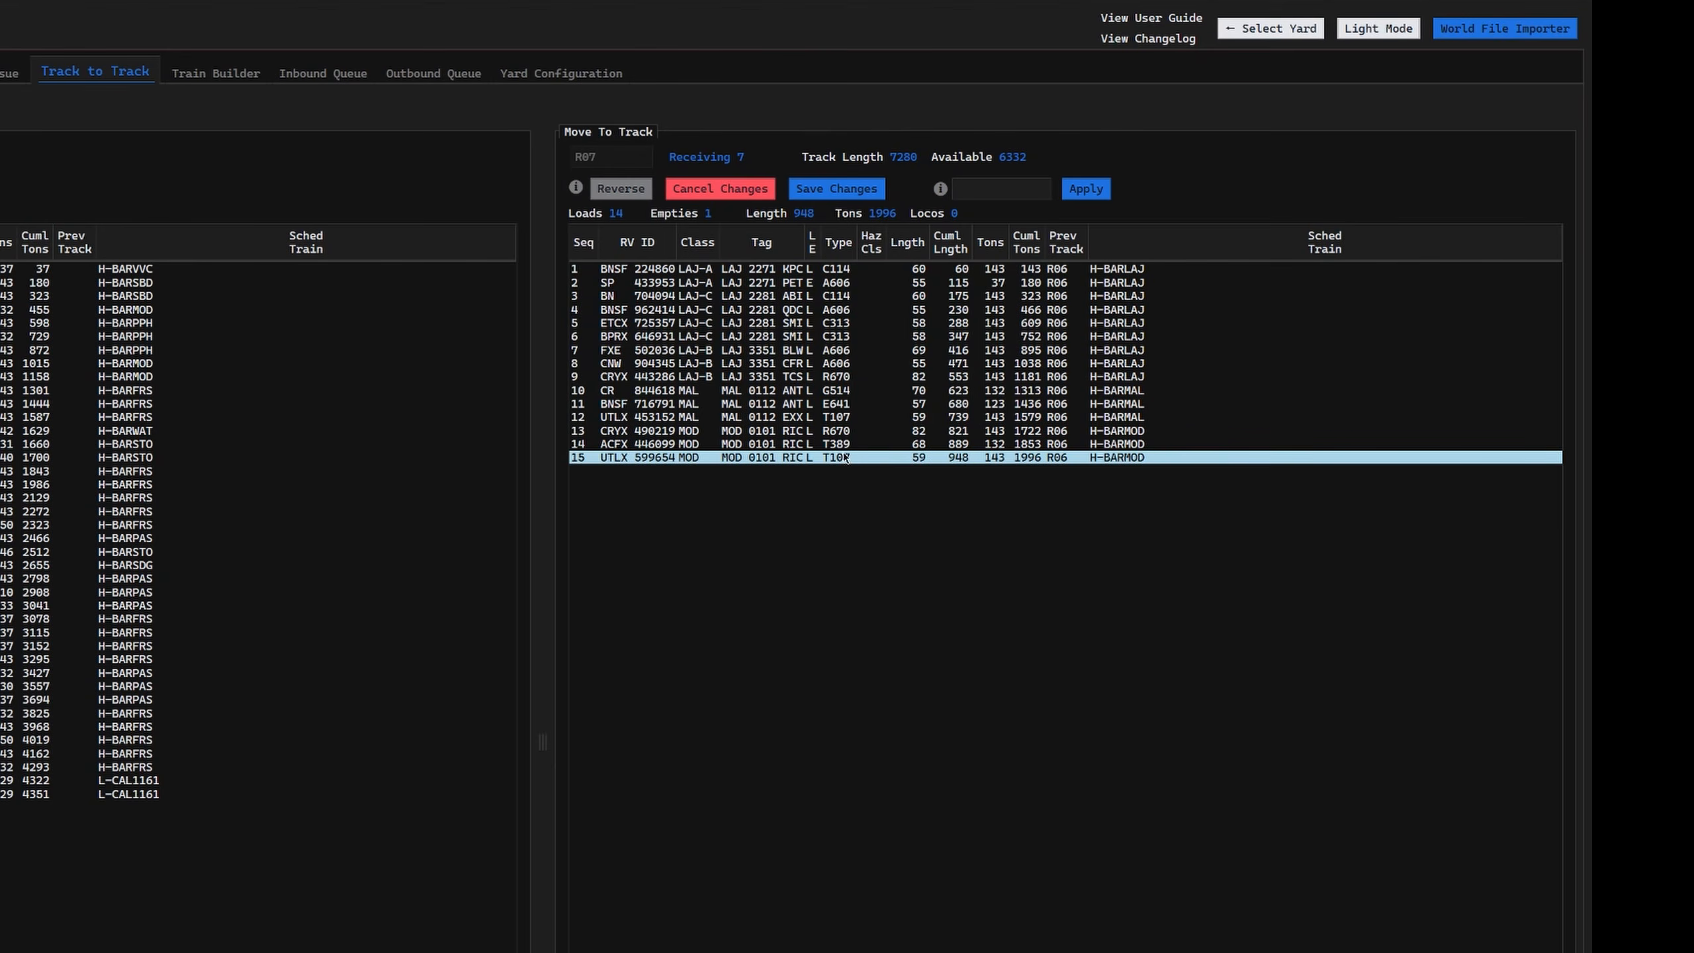
left_click(1011, 188)
left_click(1132, 449)
left_click(1135, 459)
left_click(1137, 432, "shift")
left_click(991, 192)
type("H-BARFRS")
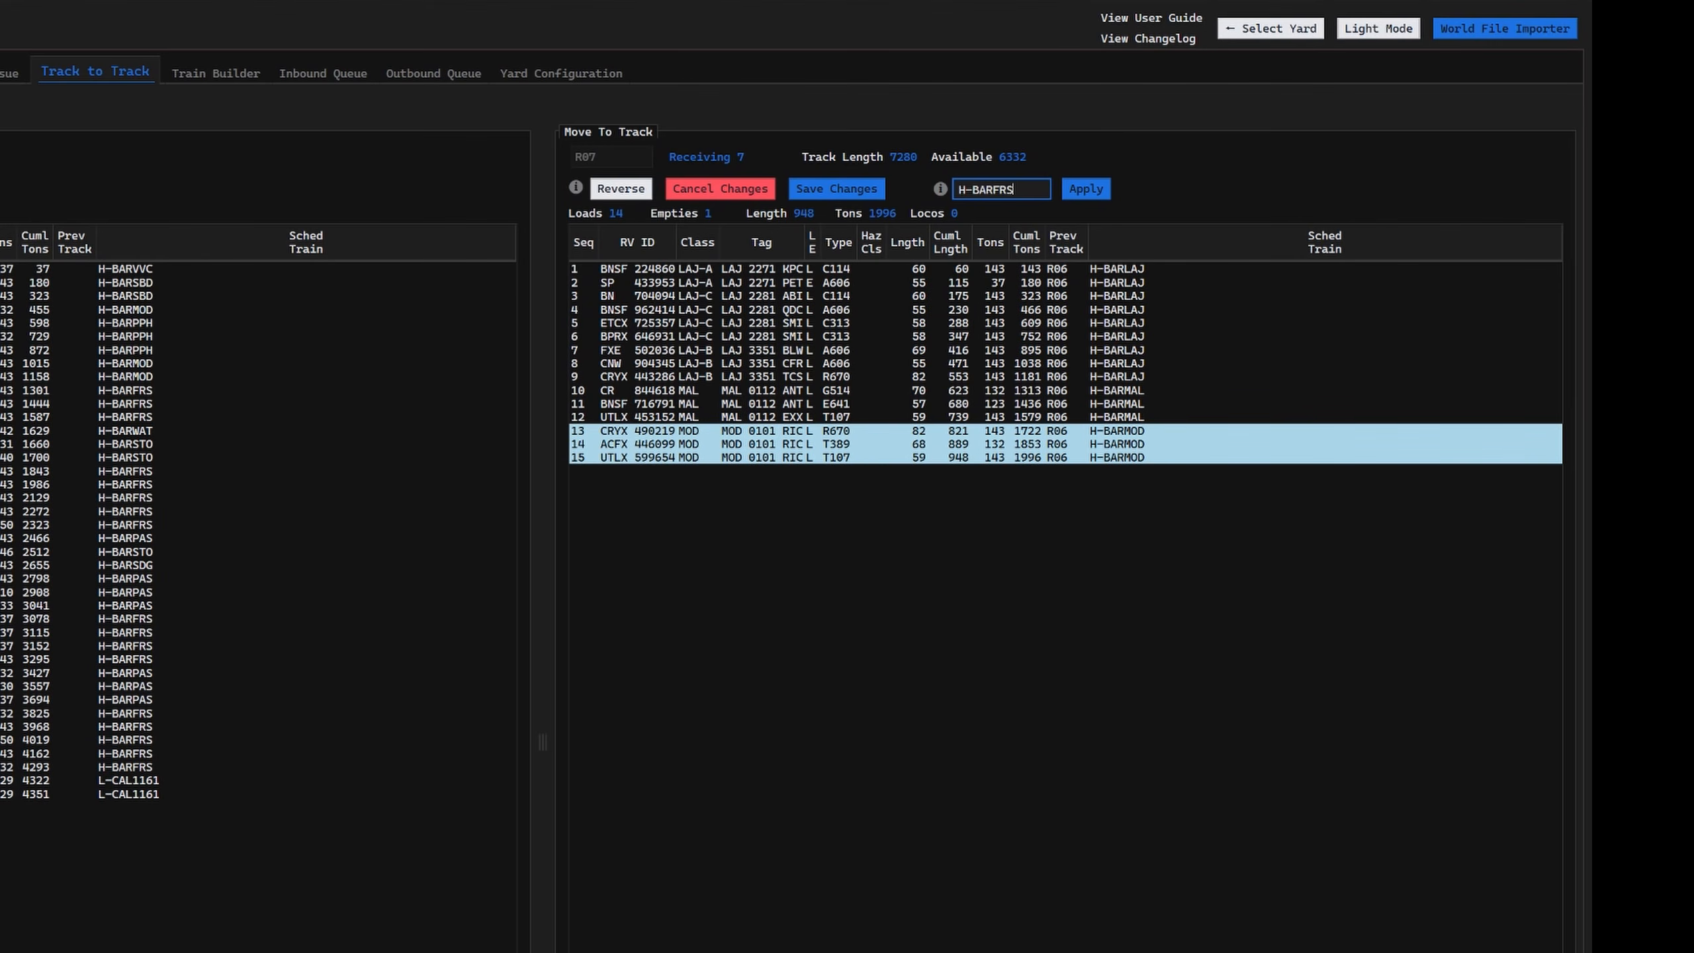
left_click(1087, 190)
left_click(1195, 379)
left_click(1160, 432)
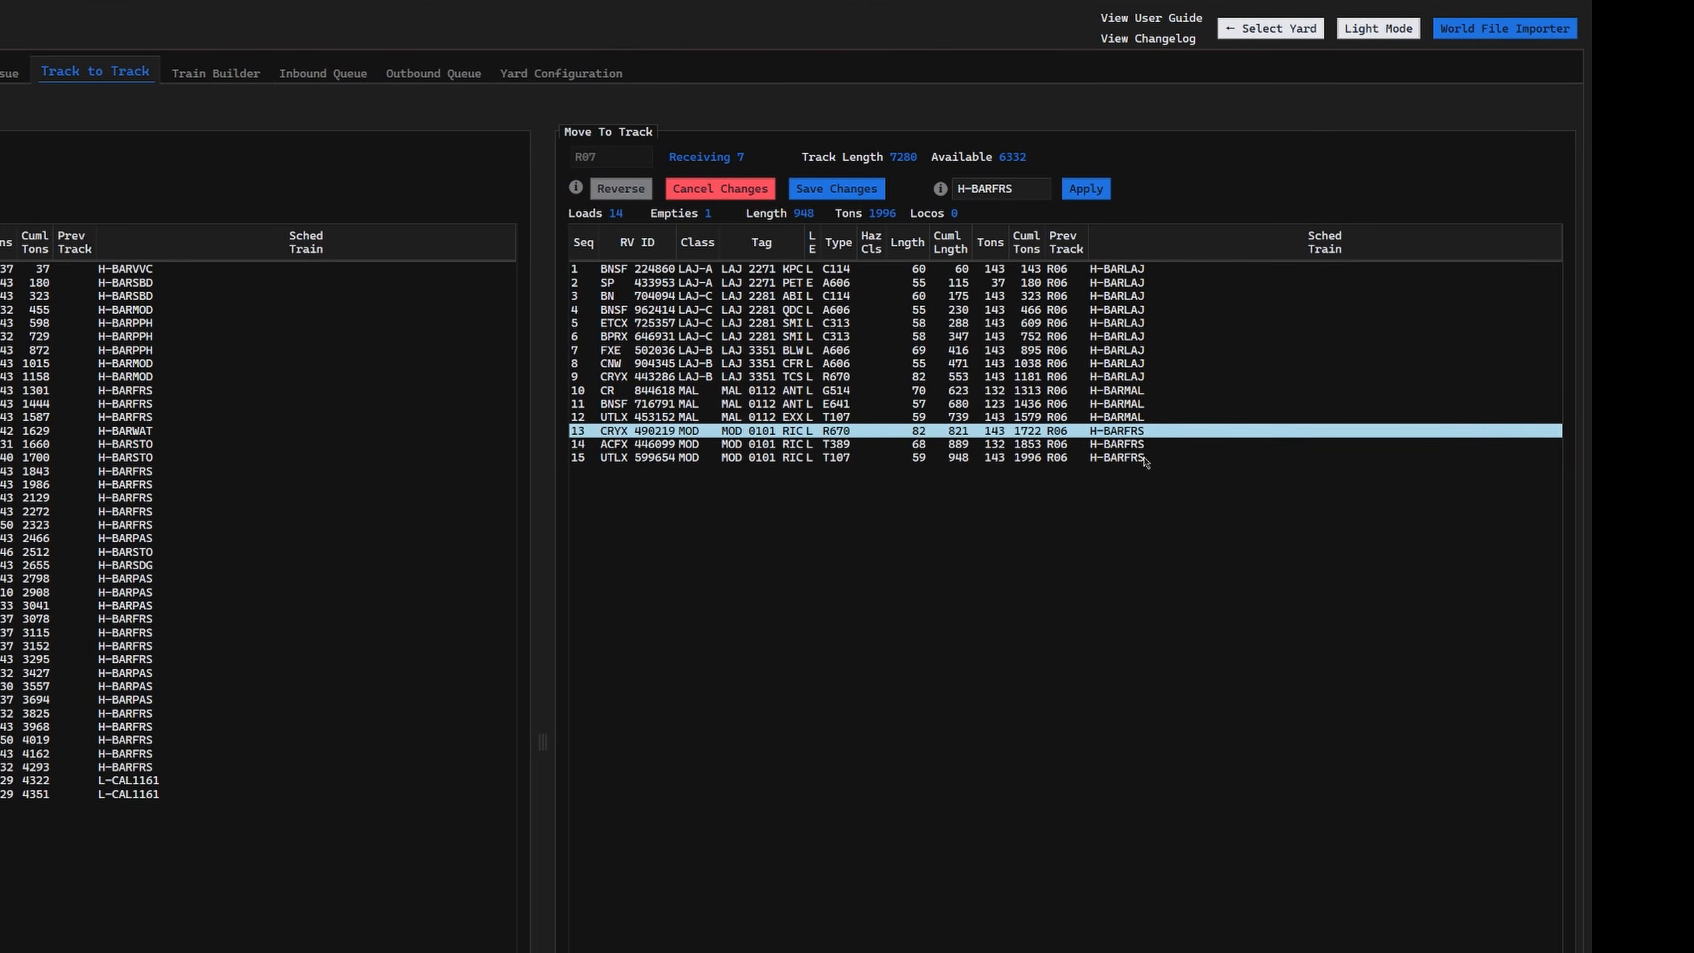
- Reorder track R07 by moving BNSF 716791 and UTLX 453152 to positions 4 and 5 and SP 433953 to position 12
left_click(1153, 419)
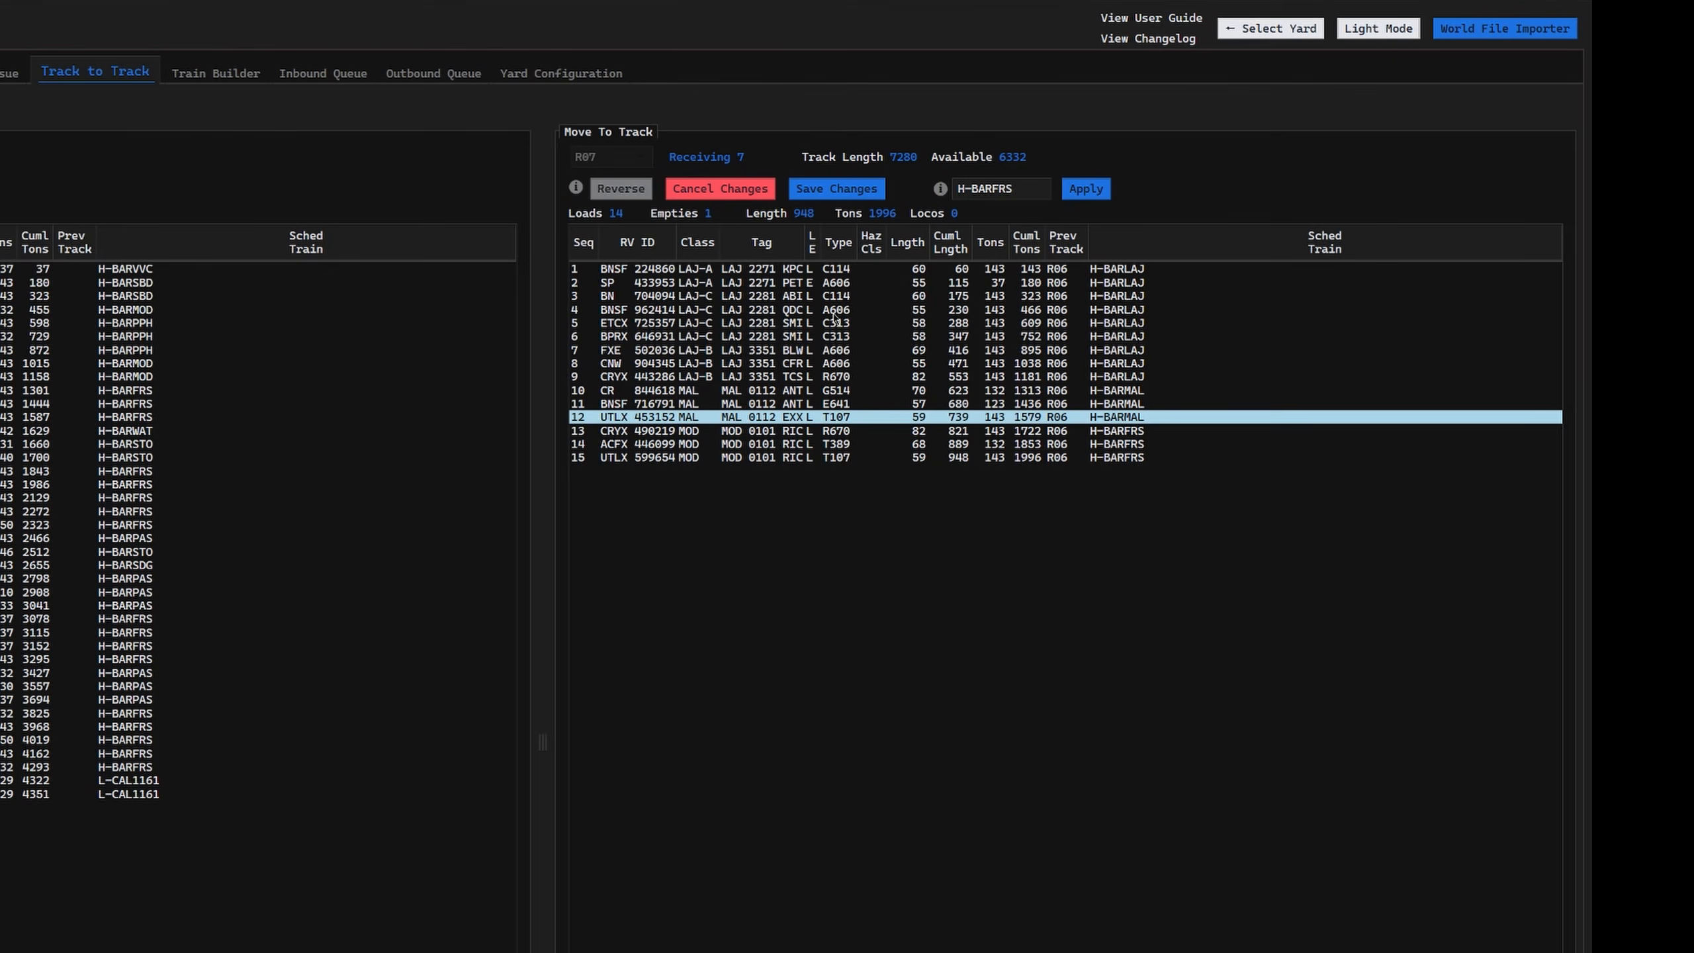
left_click(798, 379)
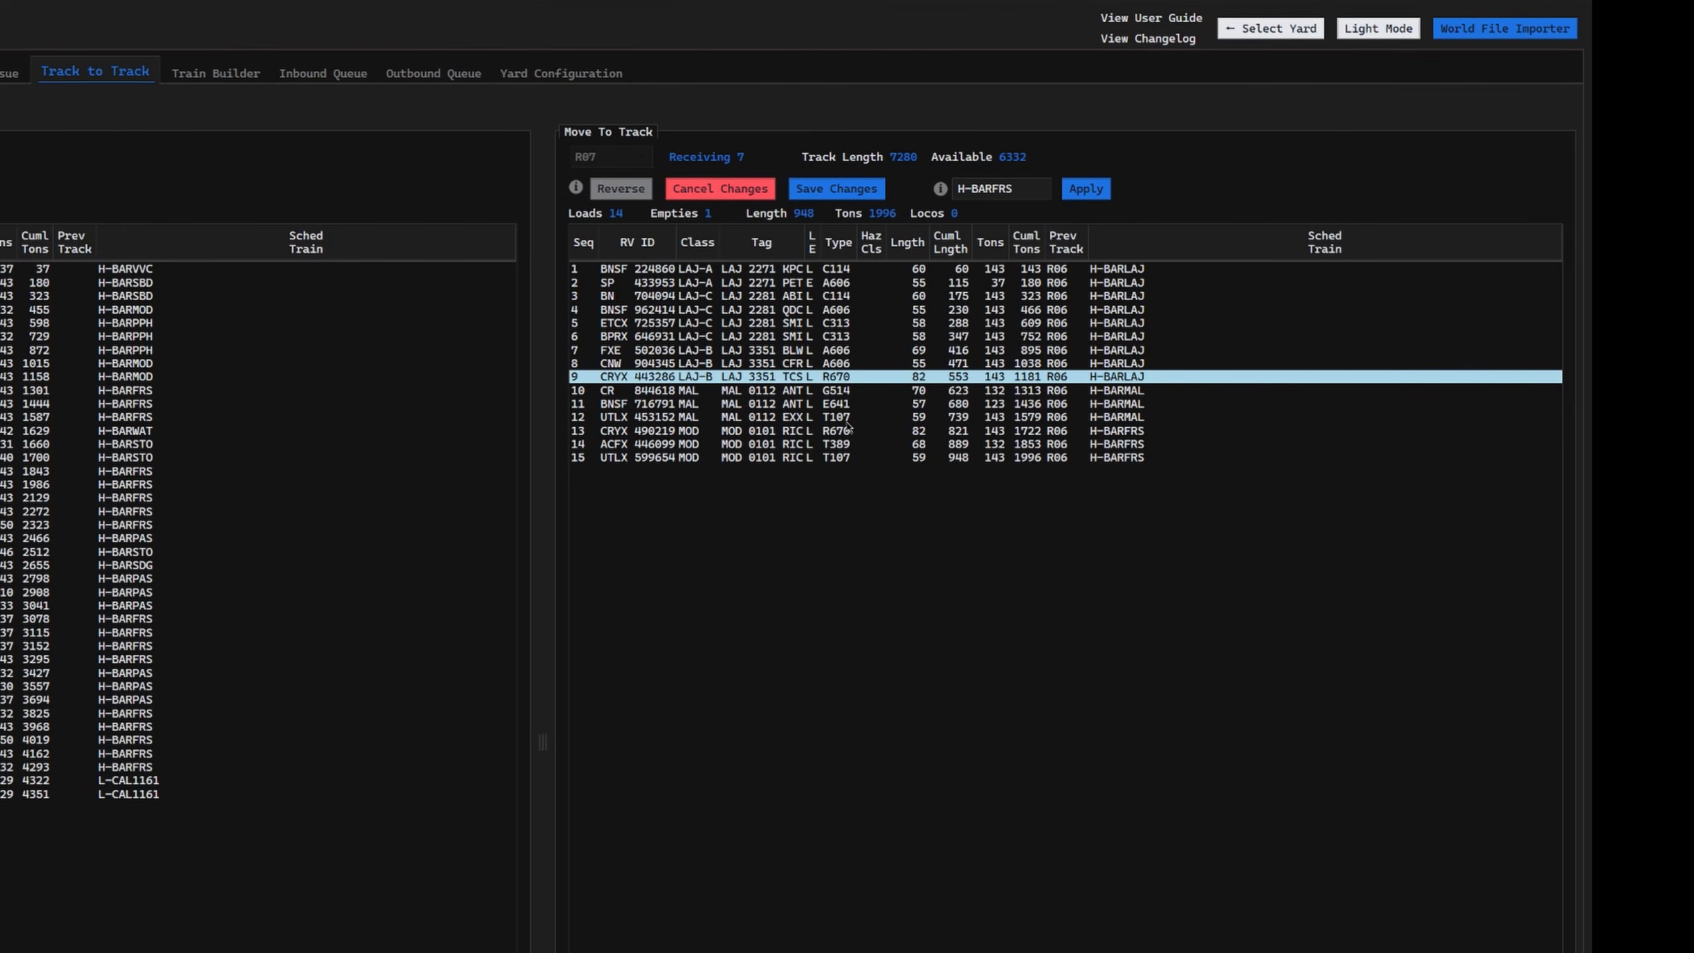
left_click(851, 419)
left_click(856, 410, "shift")
mouse_move(858, 413)
left_mouse_down()
mouse_move(860, 297)
mouse_move(838, 427)
left_mouse_up()
left_click(860, 287)
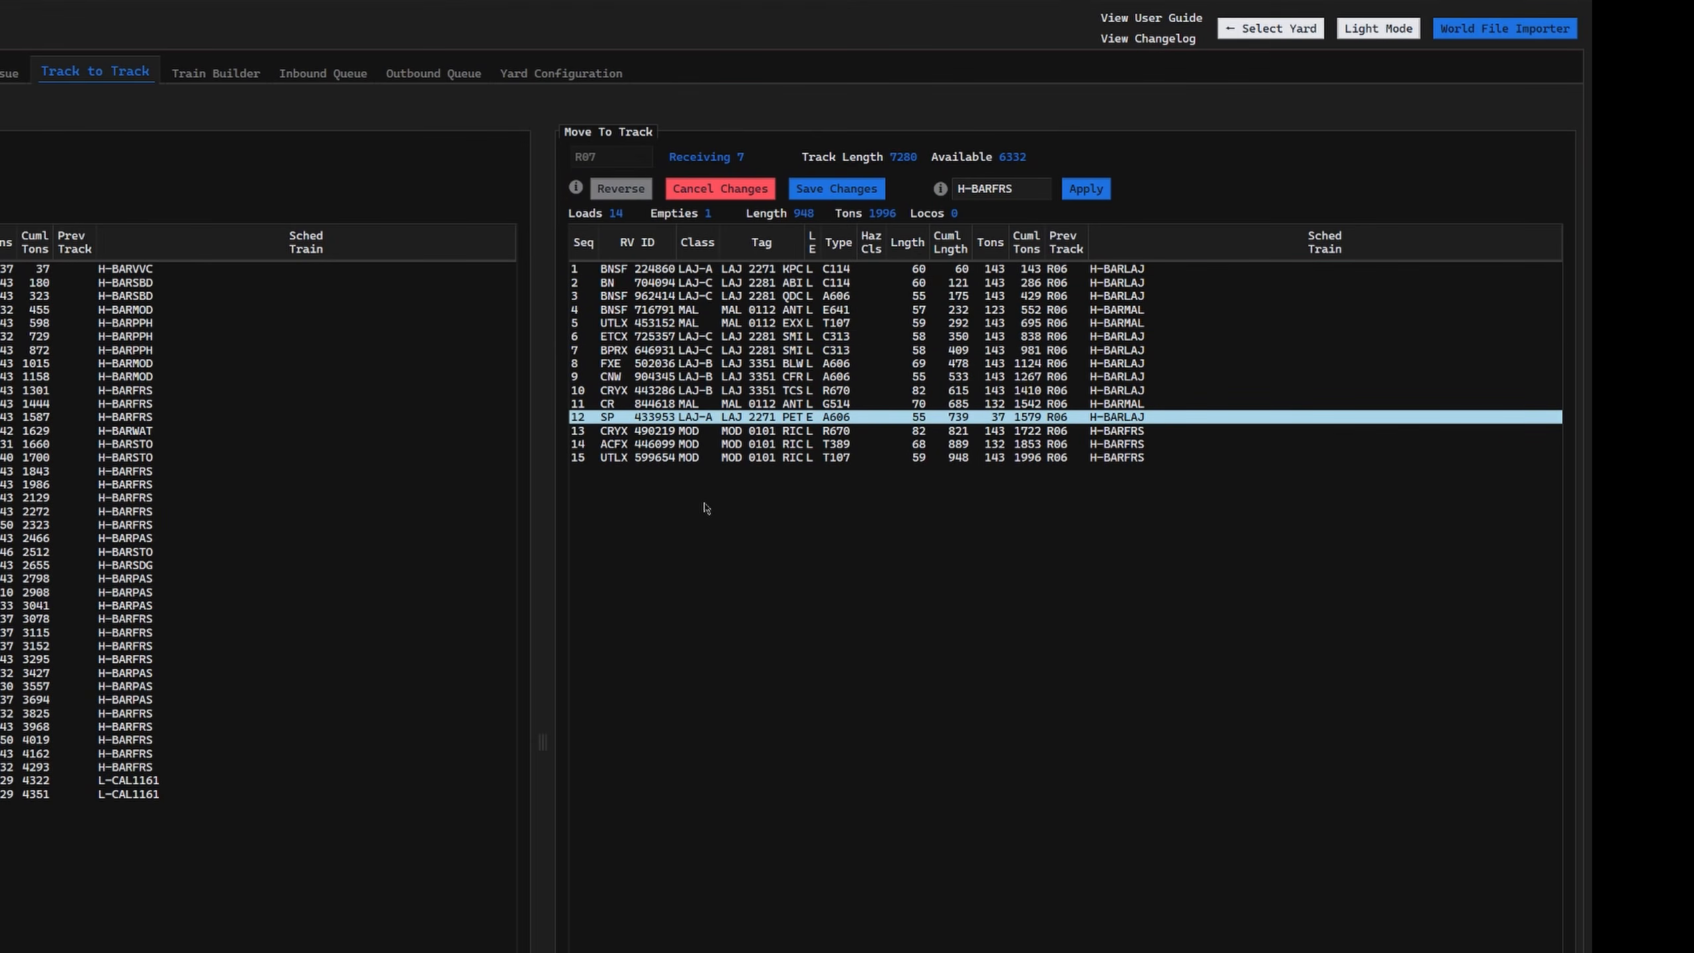
- Save the changes made to track R07 and dismiss the confirmation
left_click(6, 525)
left_click(7, 551, "shift")
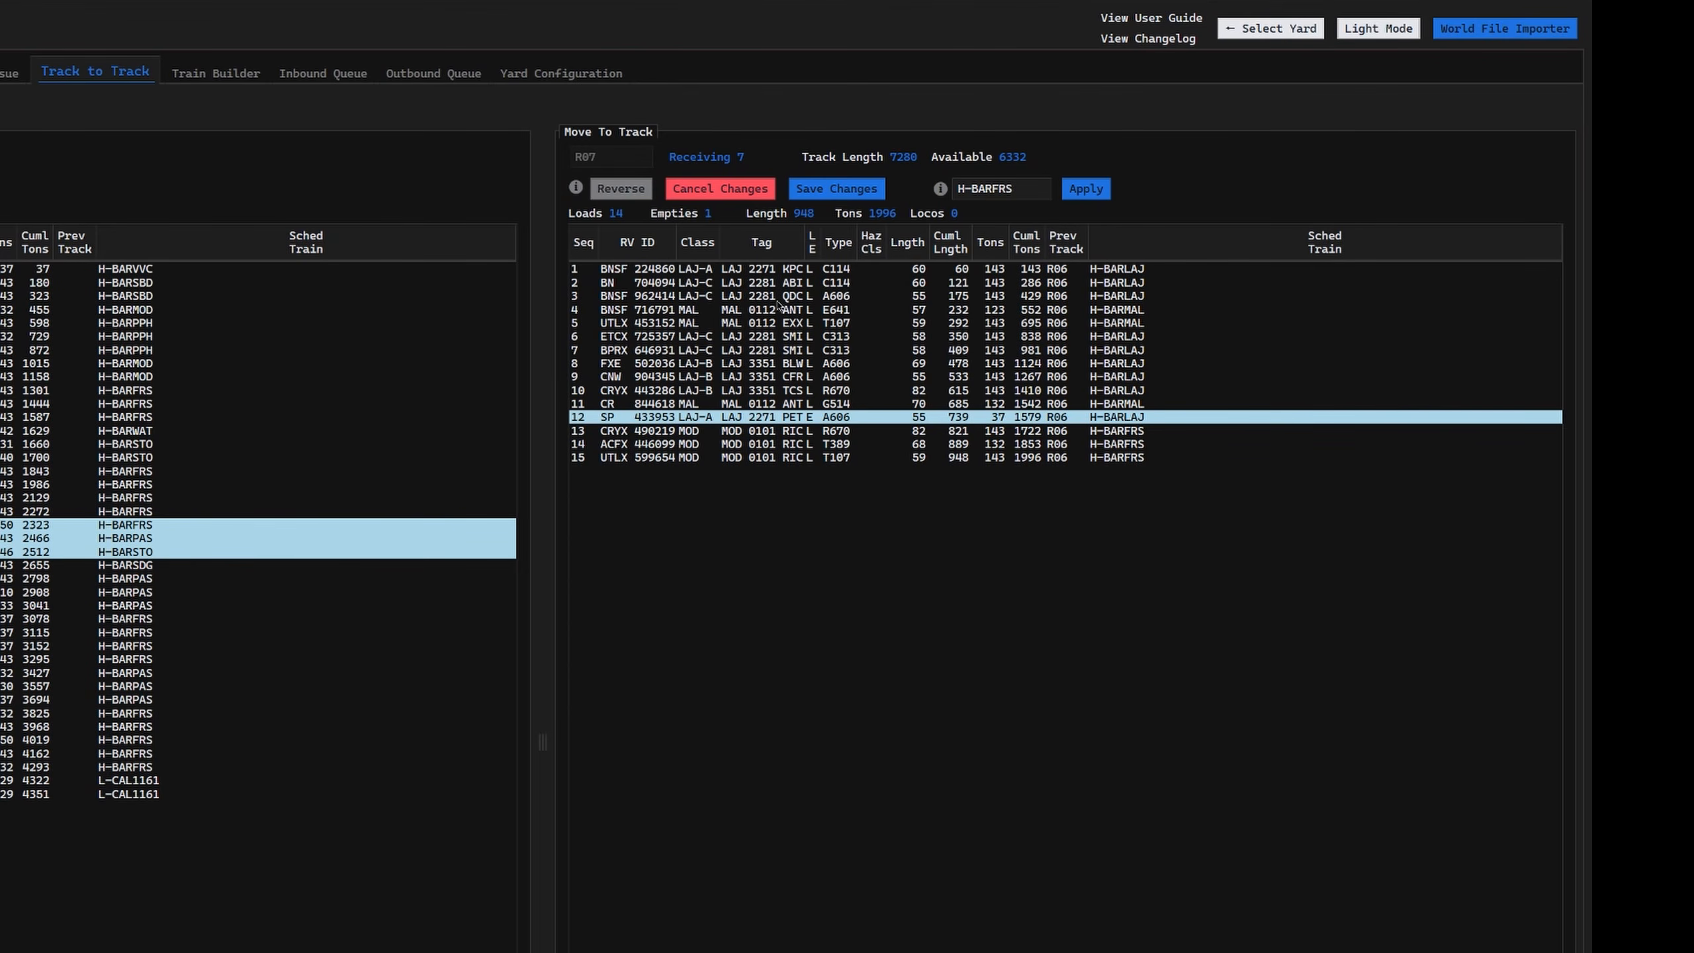
left_click(852, 192)
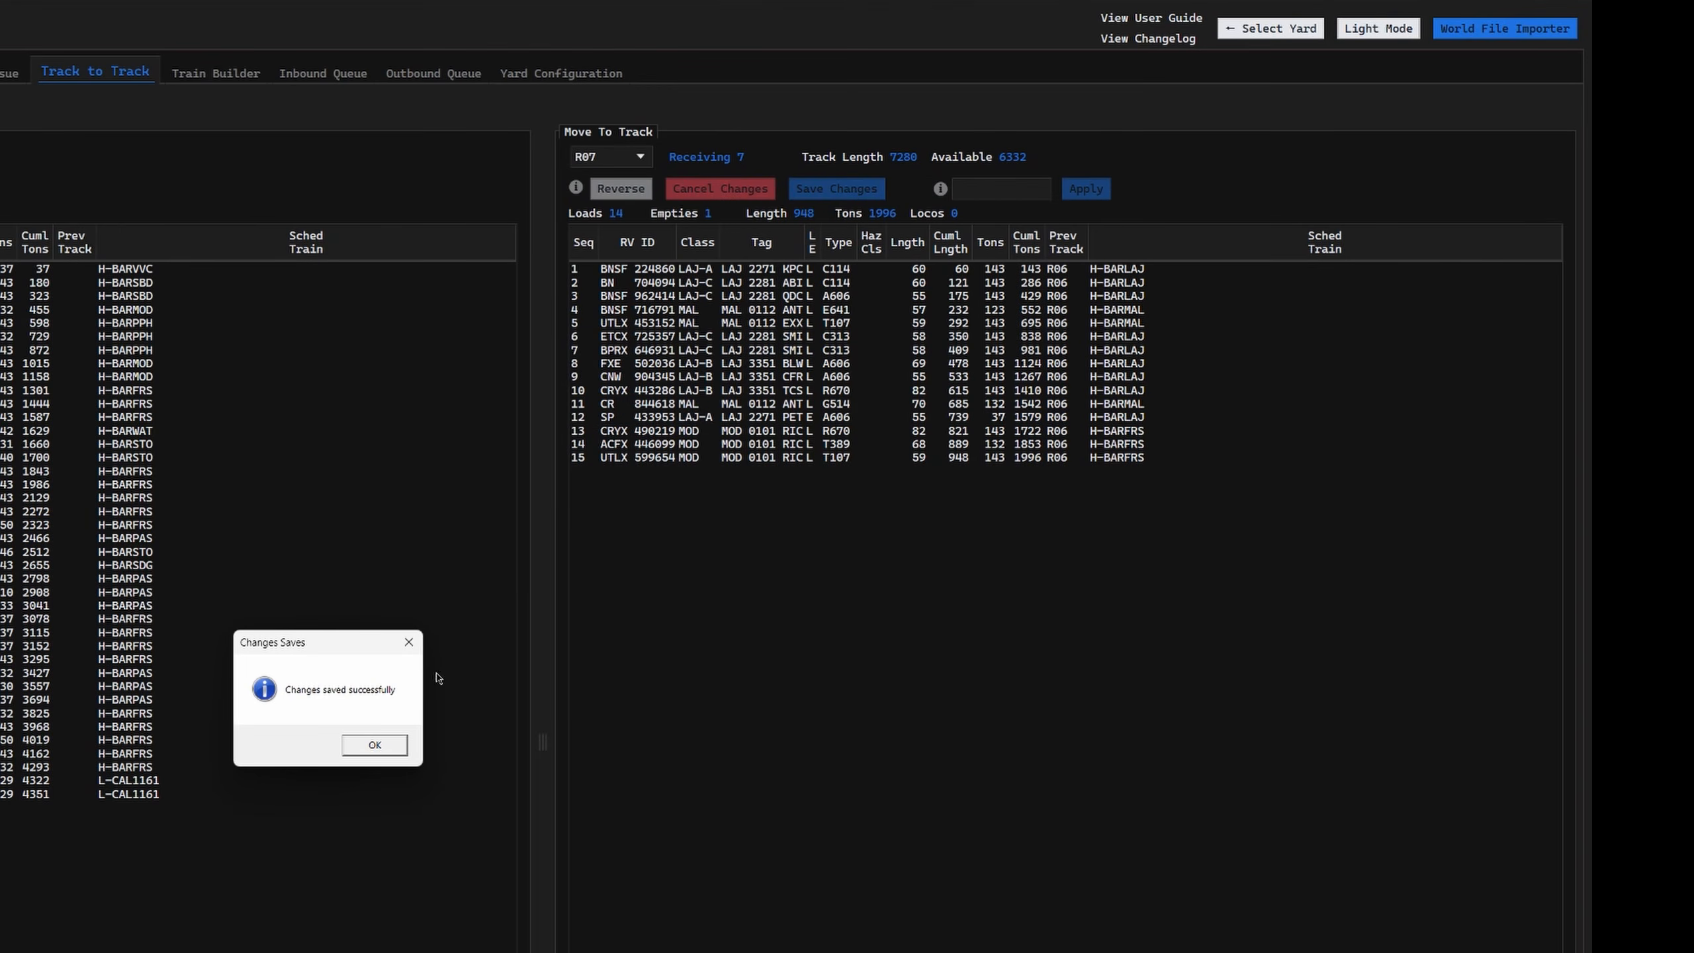
left_click(375, 742)
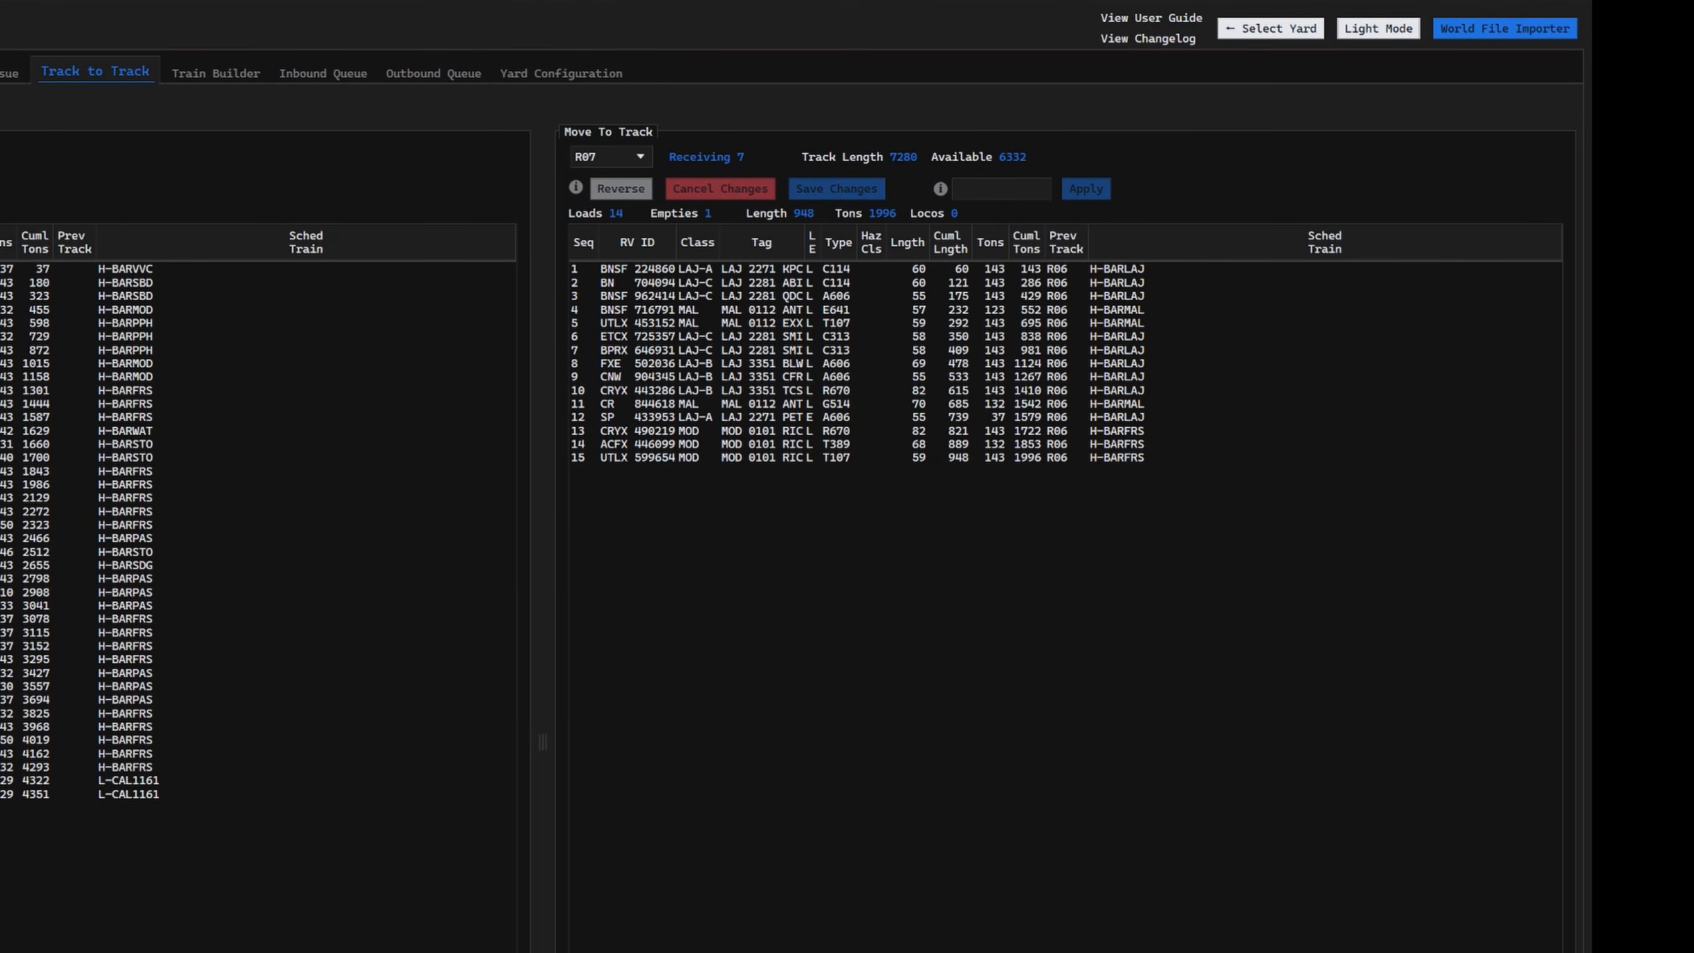
- Reset Track to Track, load only R07 as the destination track and move its last car, UTLX 599654, to position 1
left_click(325, 84)
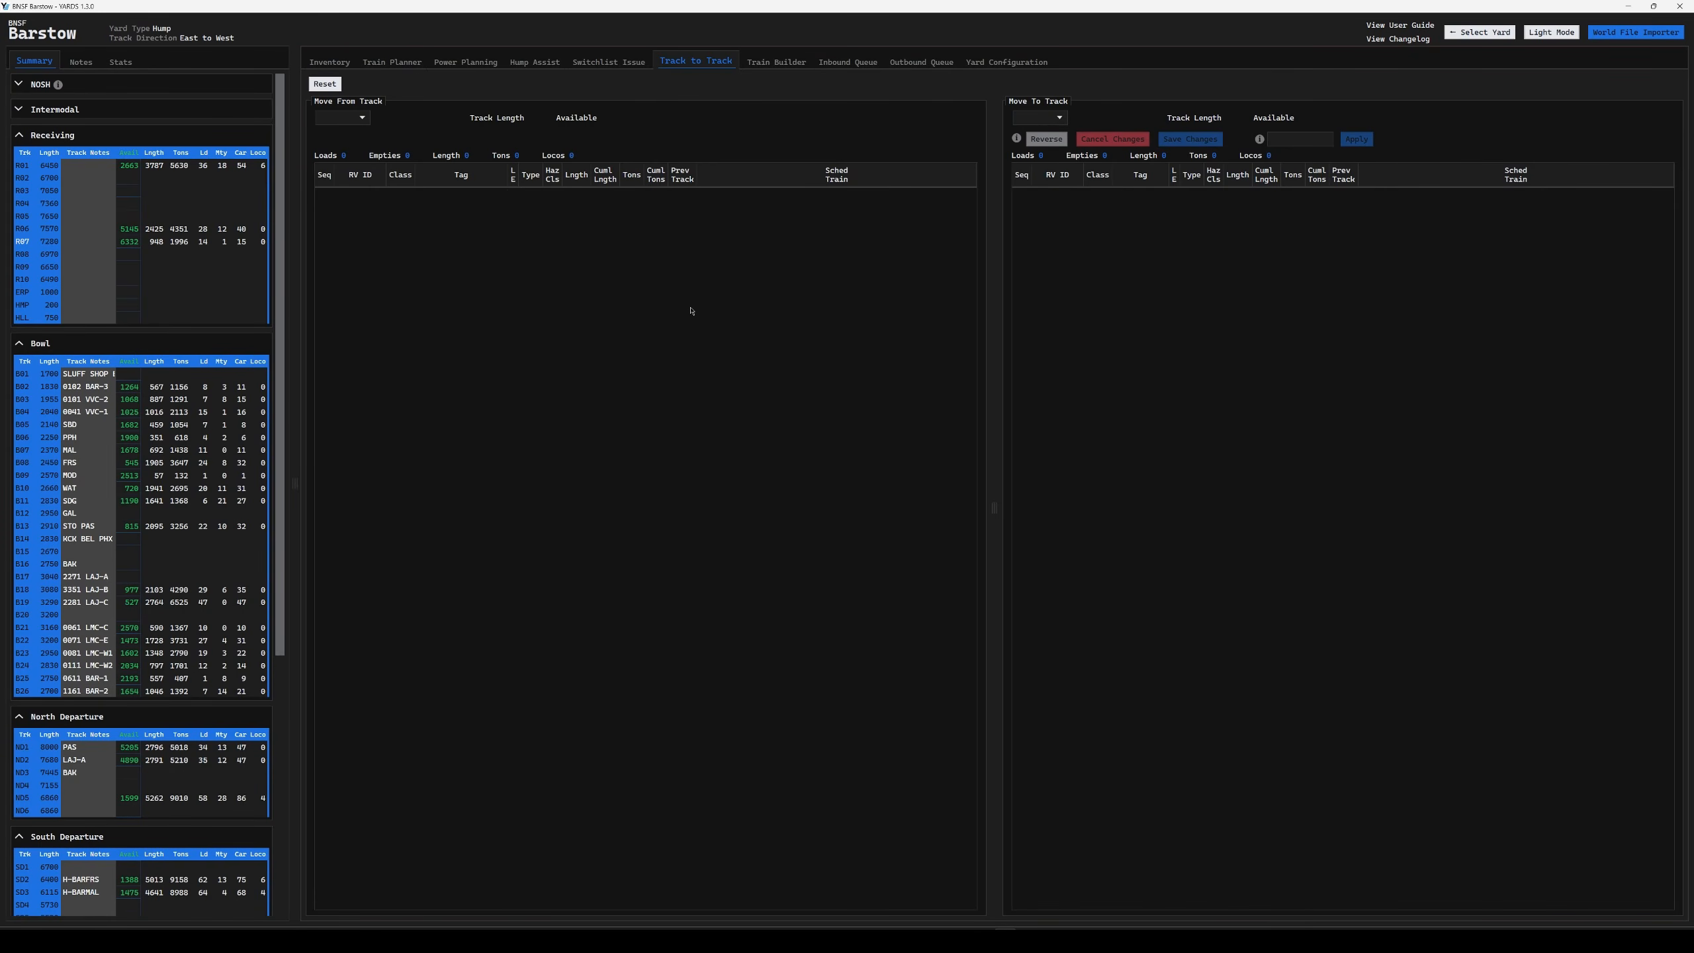
left_click(1059, 118)
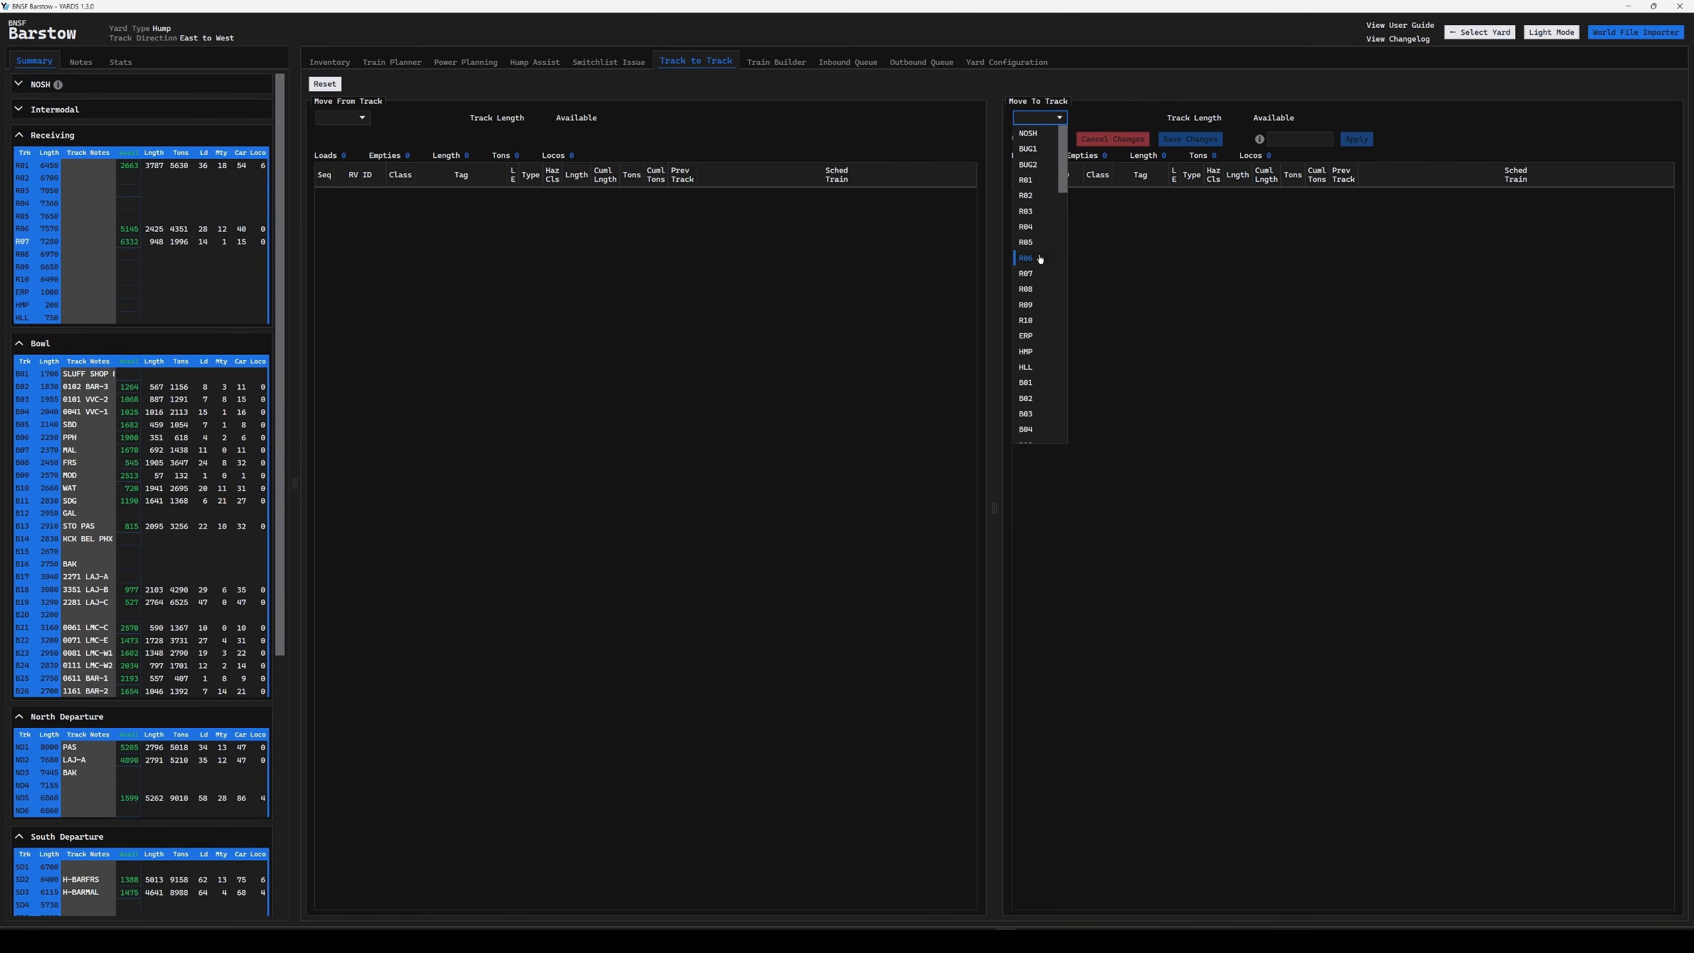
left_click(1038, 274)
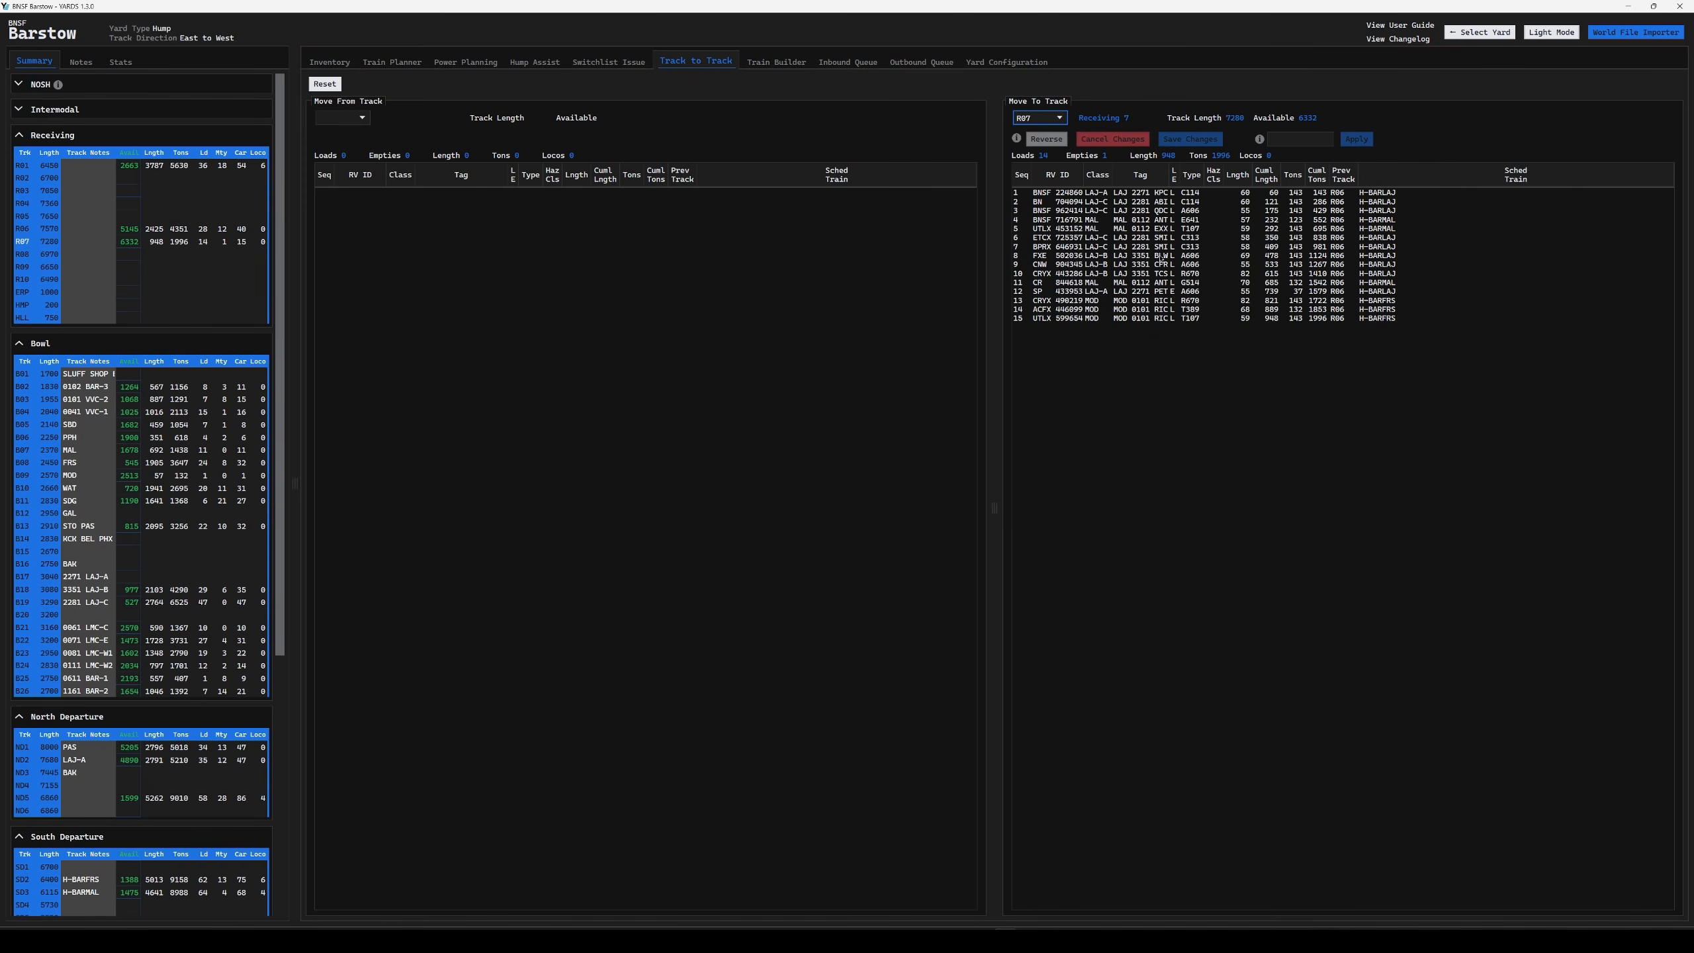
left_click(1181, 320)
left_click_drag(1204, 322, 1215, 194)
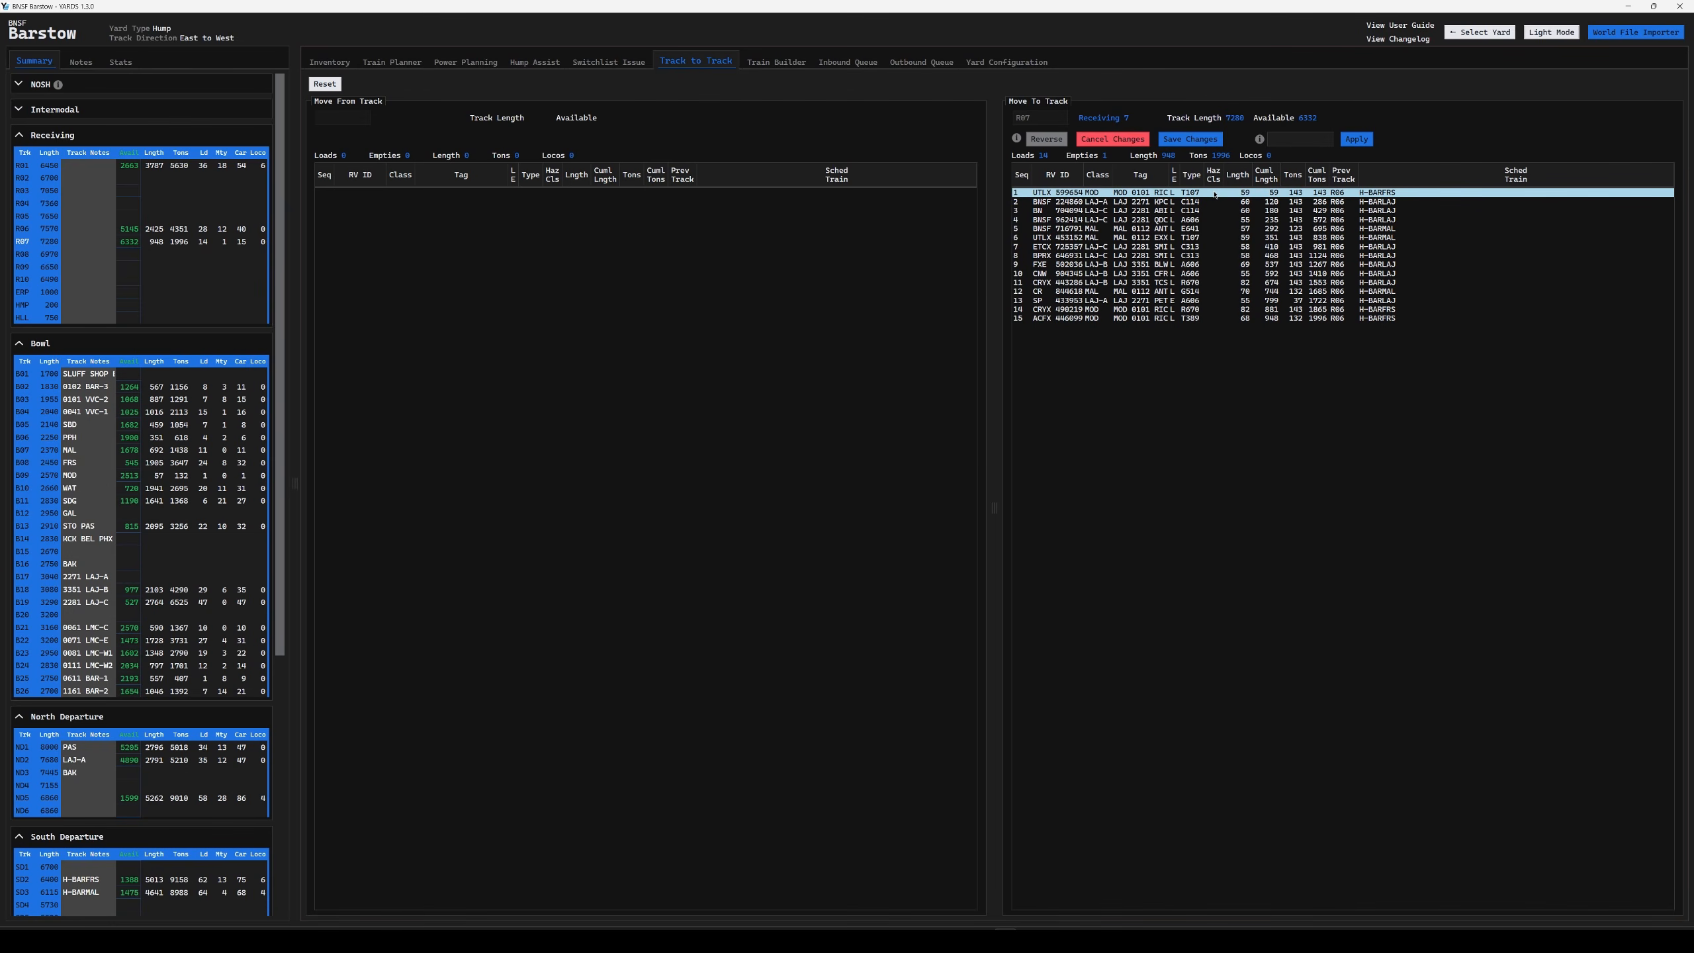
- Save the new car order on track R07 and delete car FXE 502036 from the inventory
left_click(1189, 139)
left_click(894, 508)
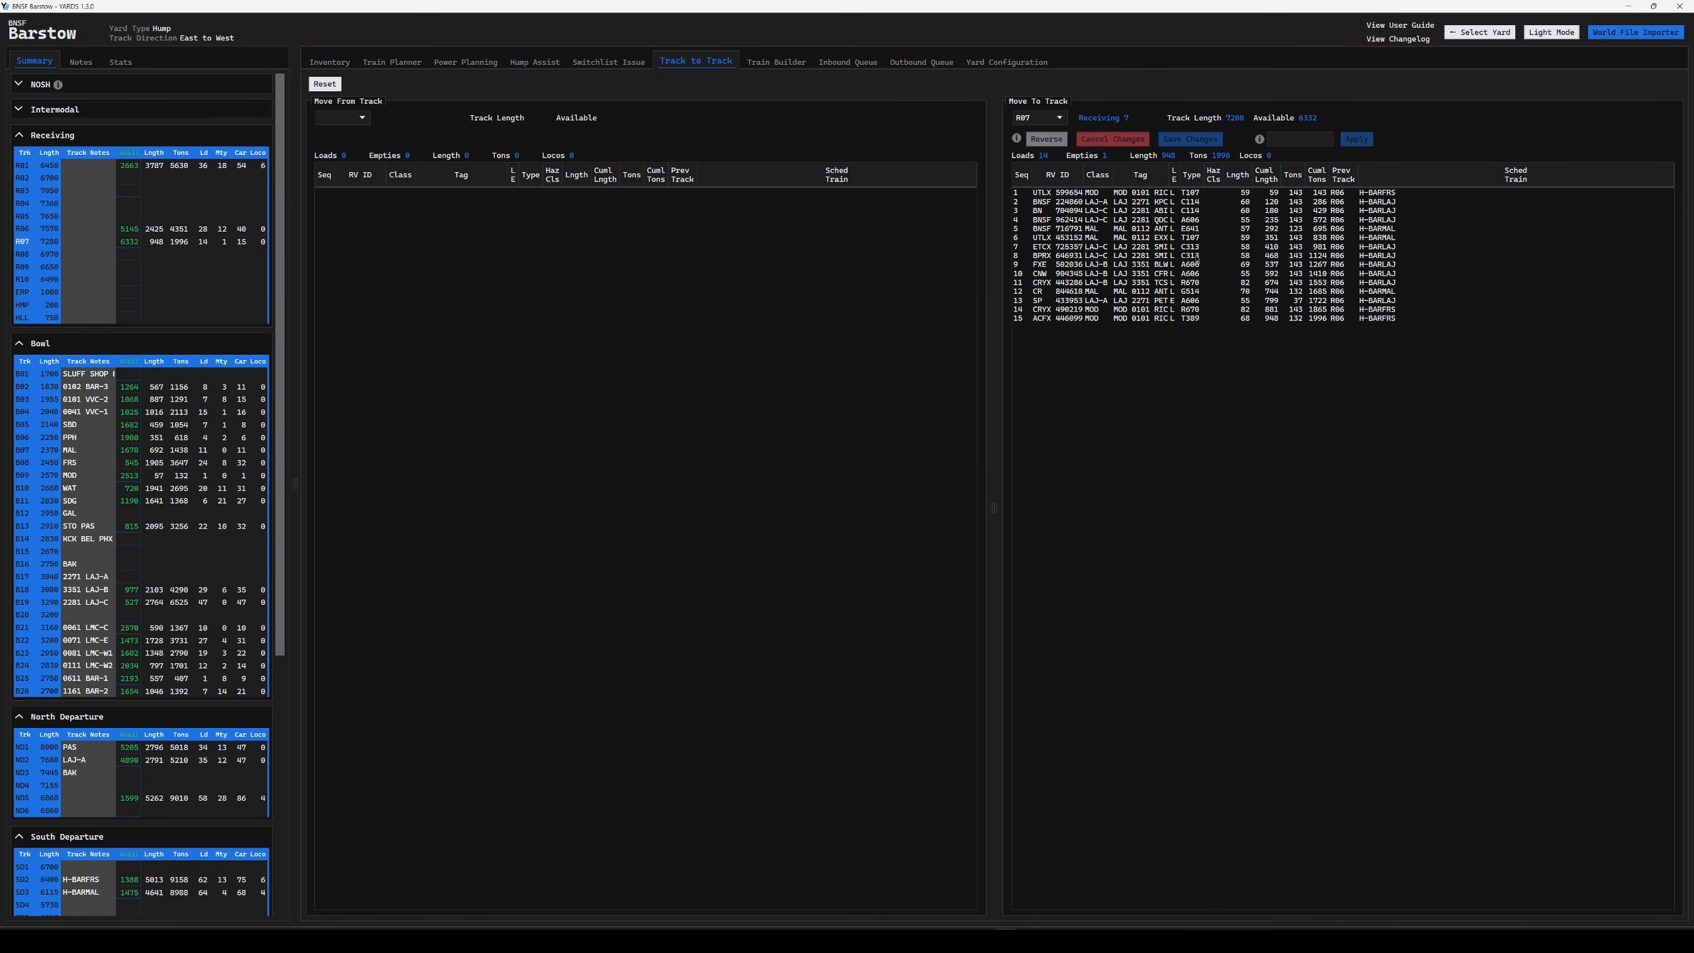
right_click(1190, 265)
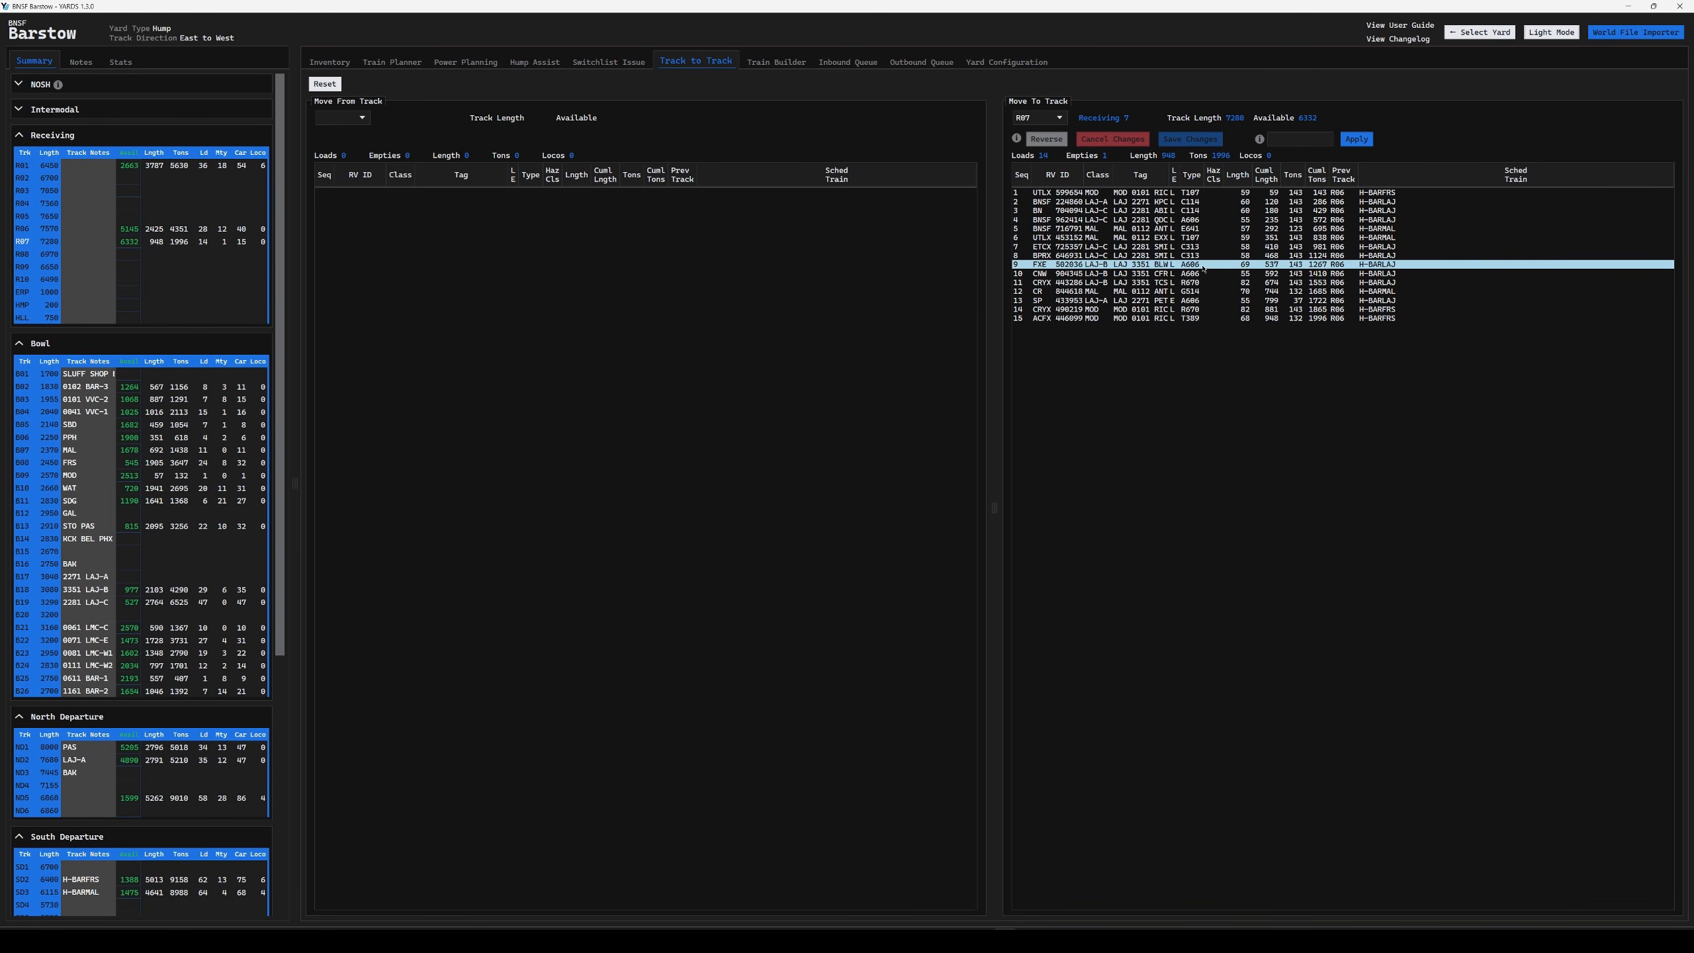
right_click(1204, 268)
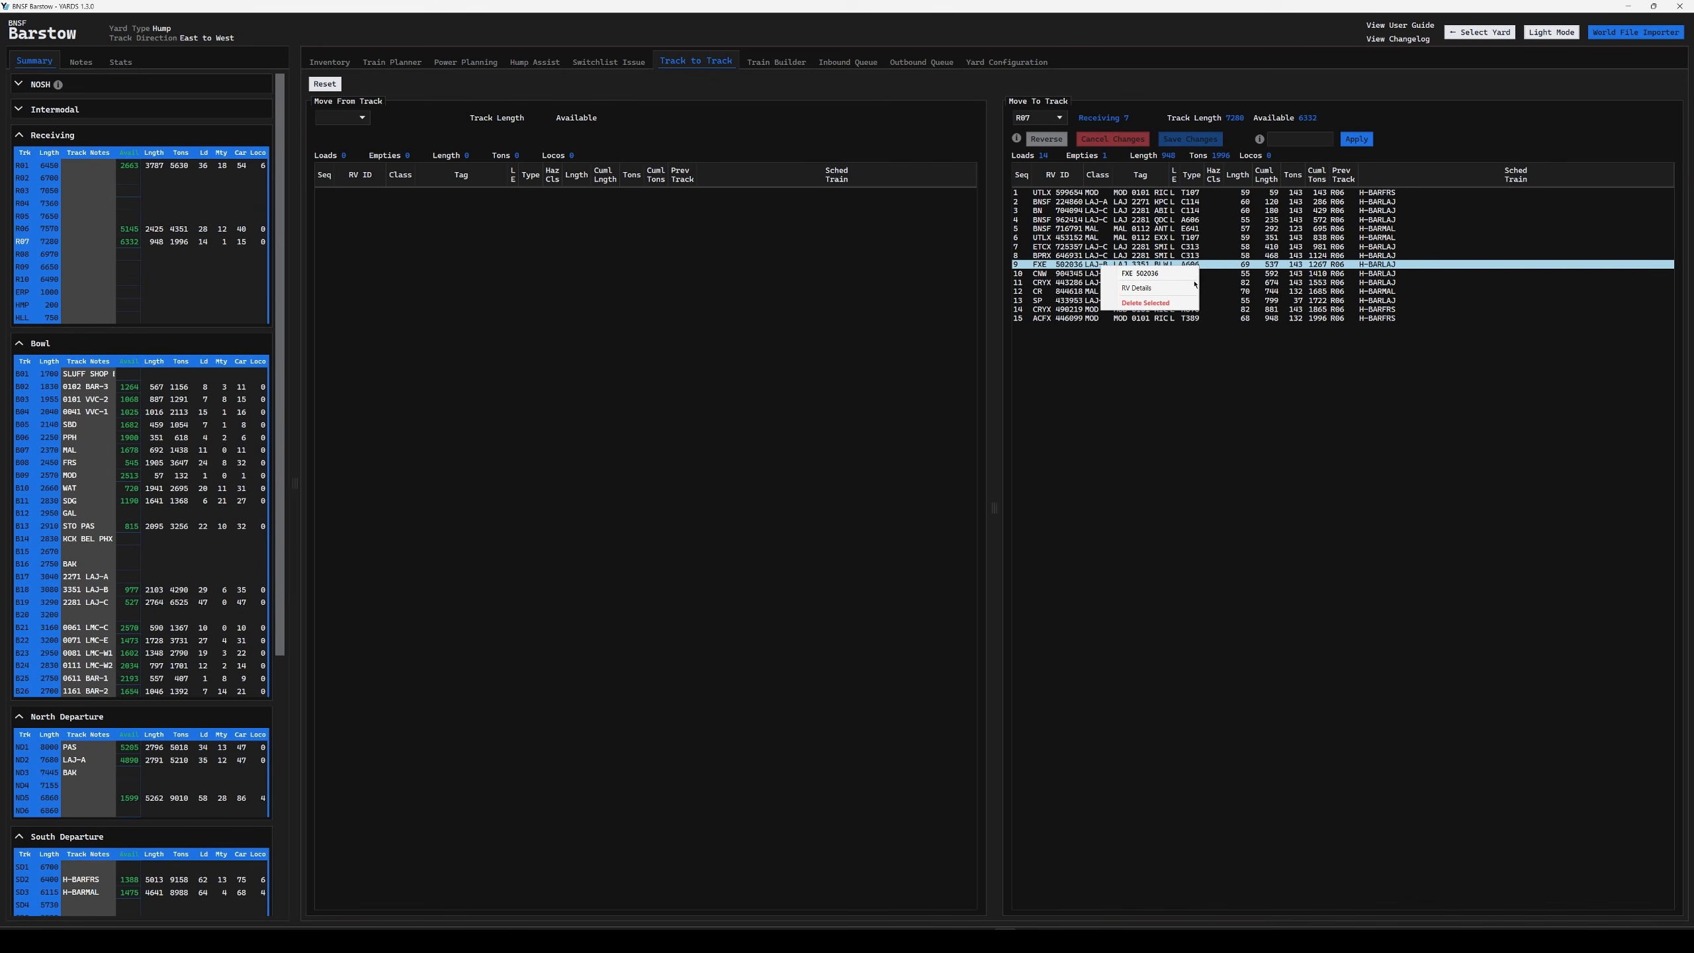
left_click(1186, 306)
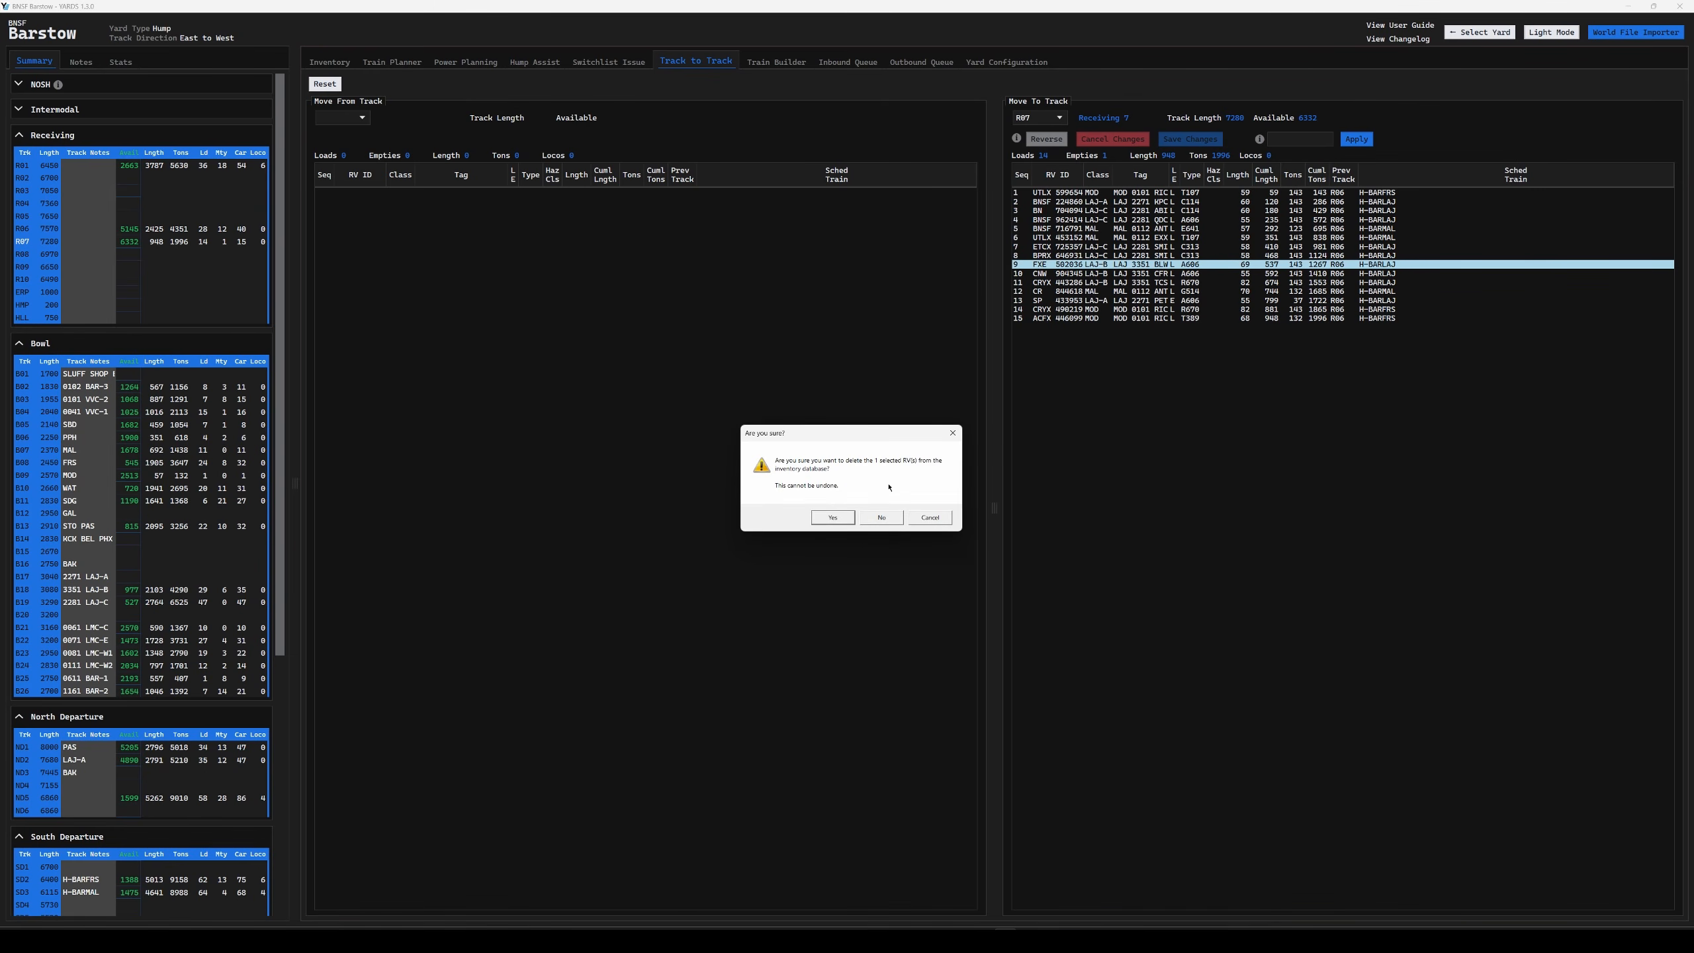
left_click(833, 518)
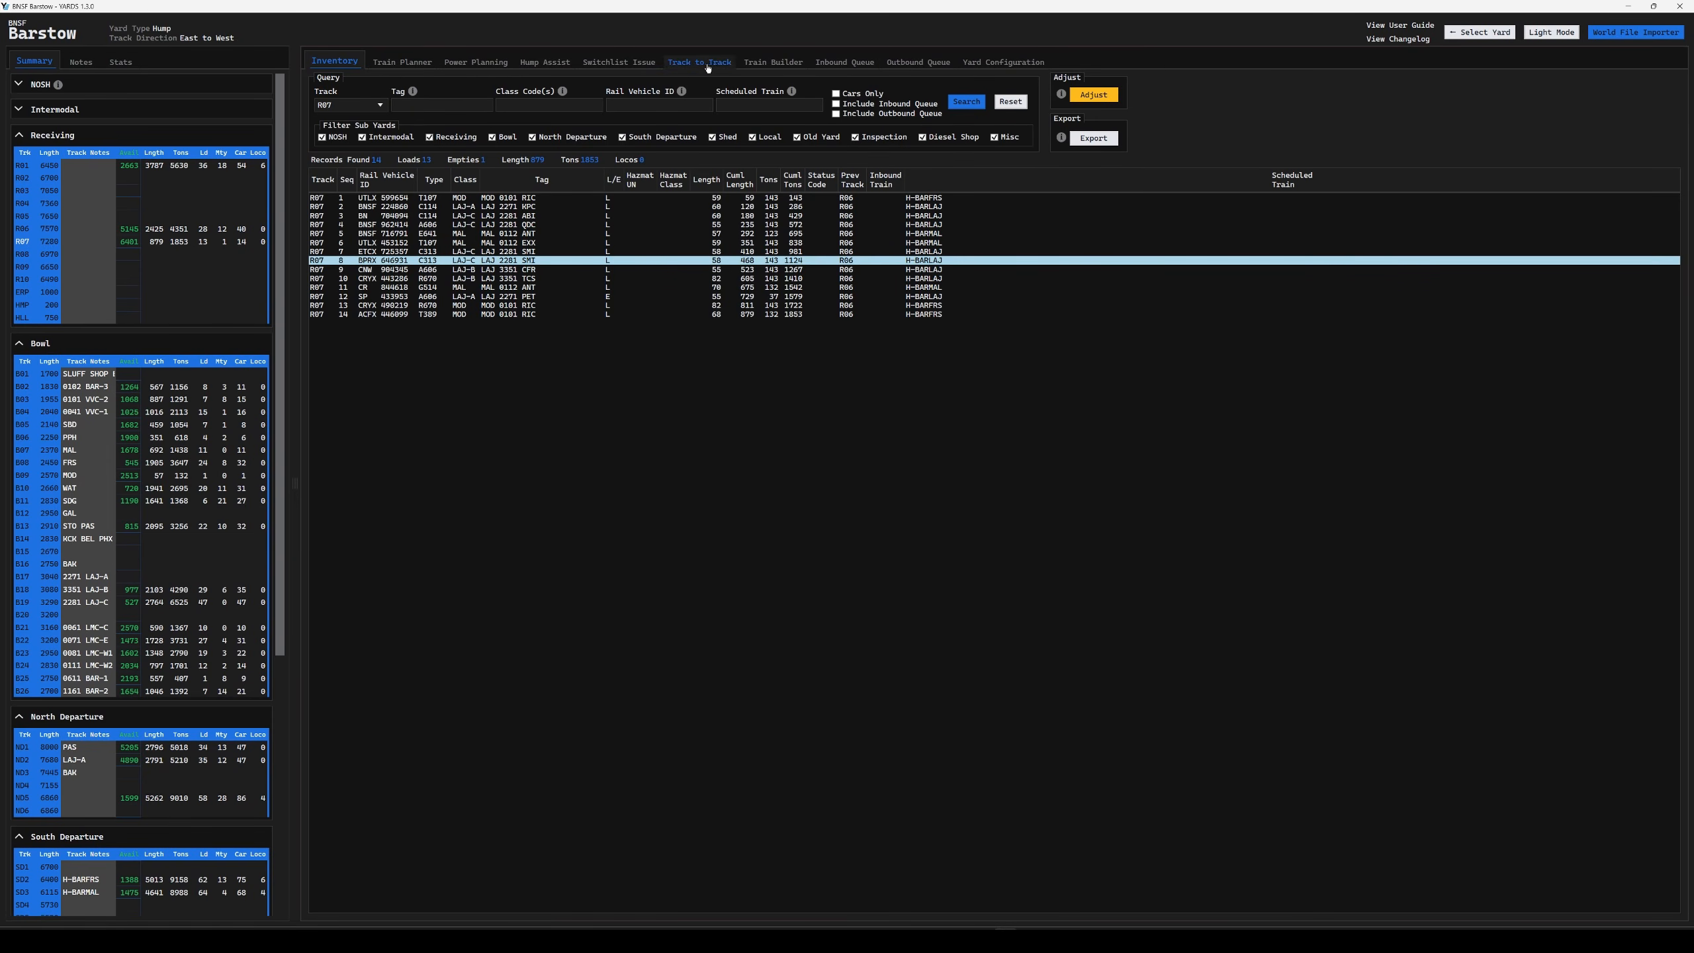
- Load track R06 in Switchlist Issue and check the class codes in the yard's classing configuration
left_click(646, 68)
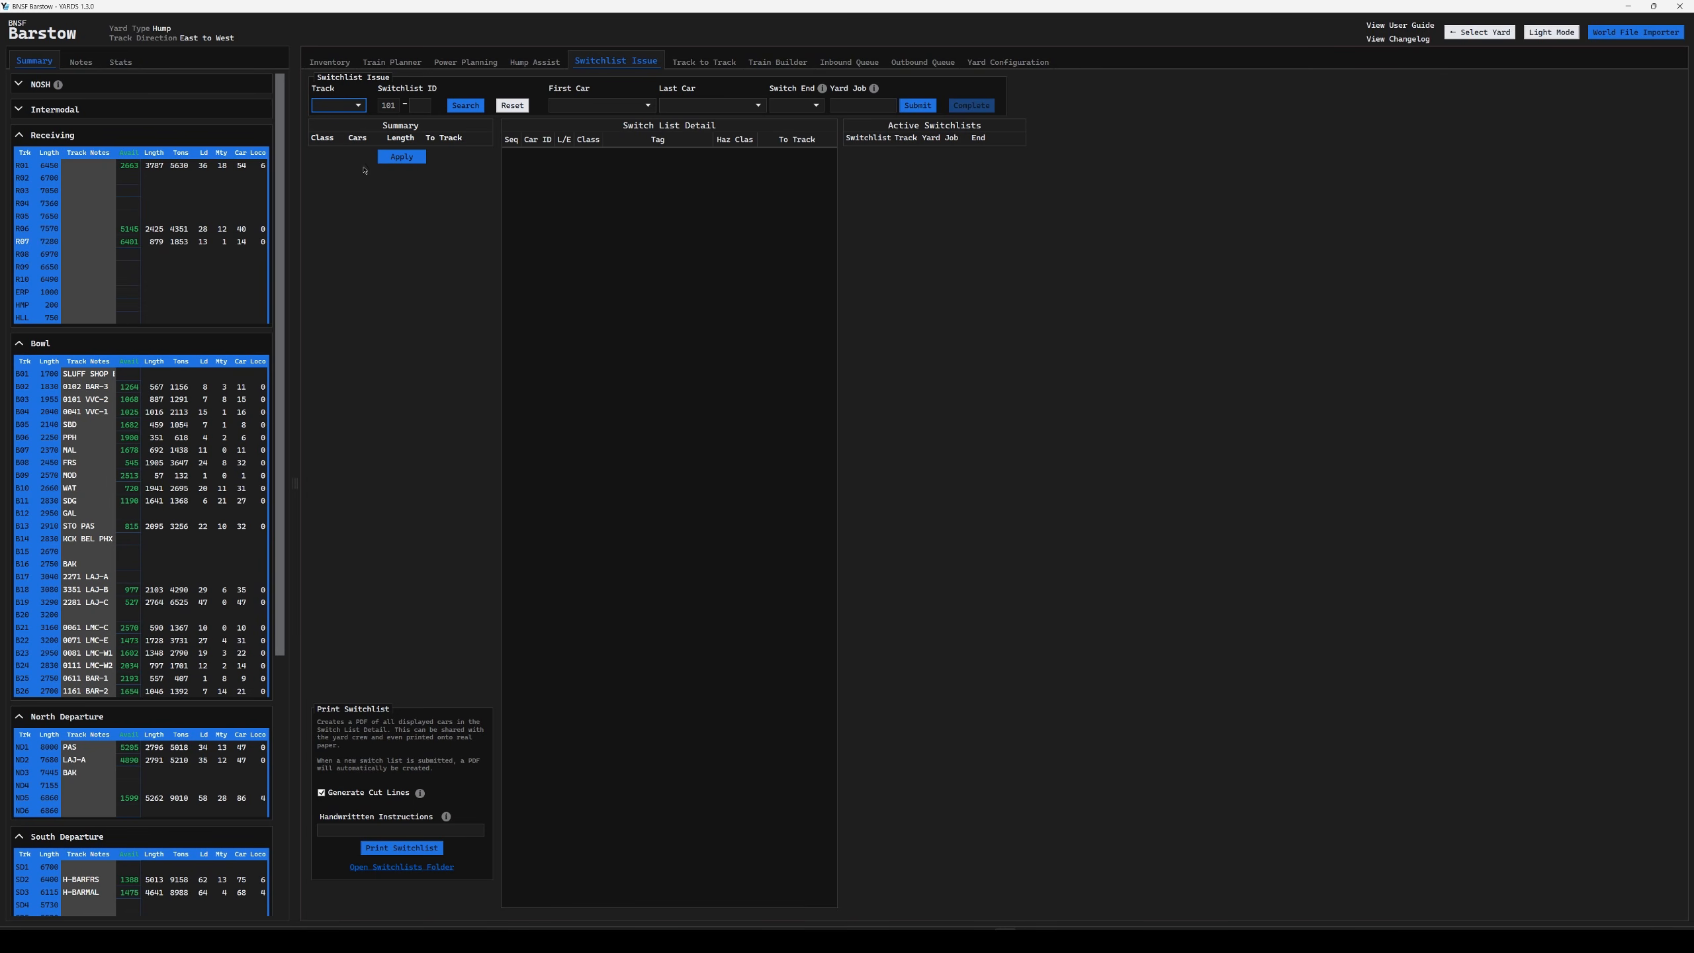
left_click(359, 107)
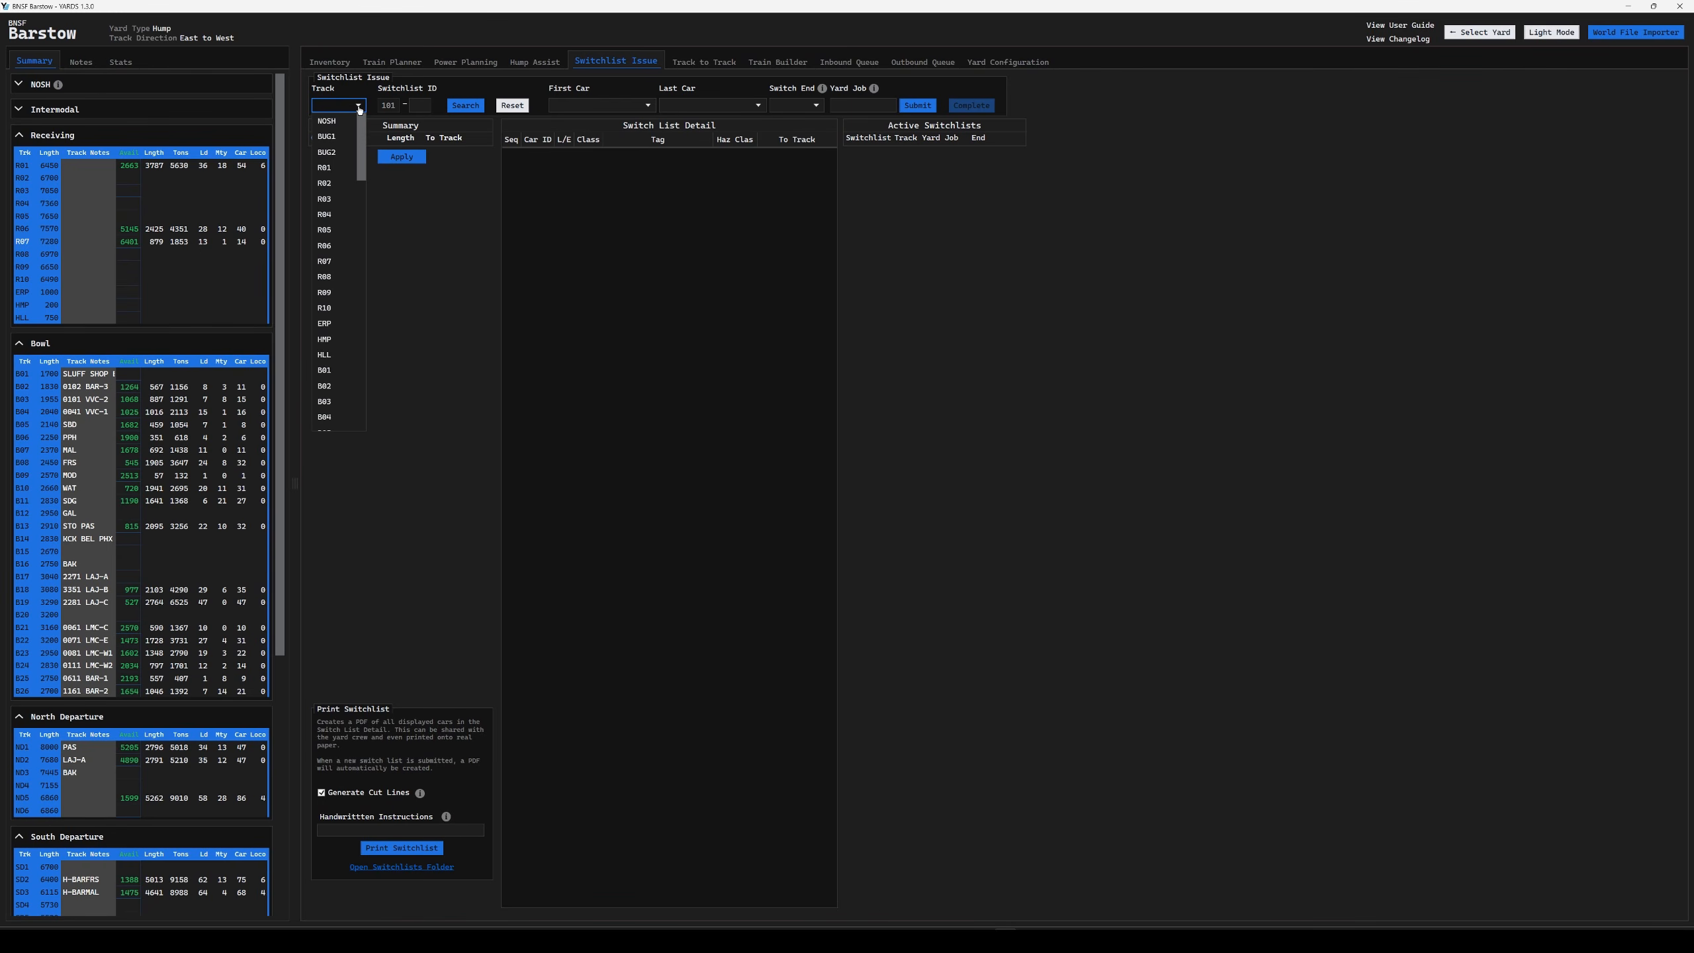
left_click(339, 251)
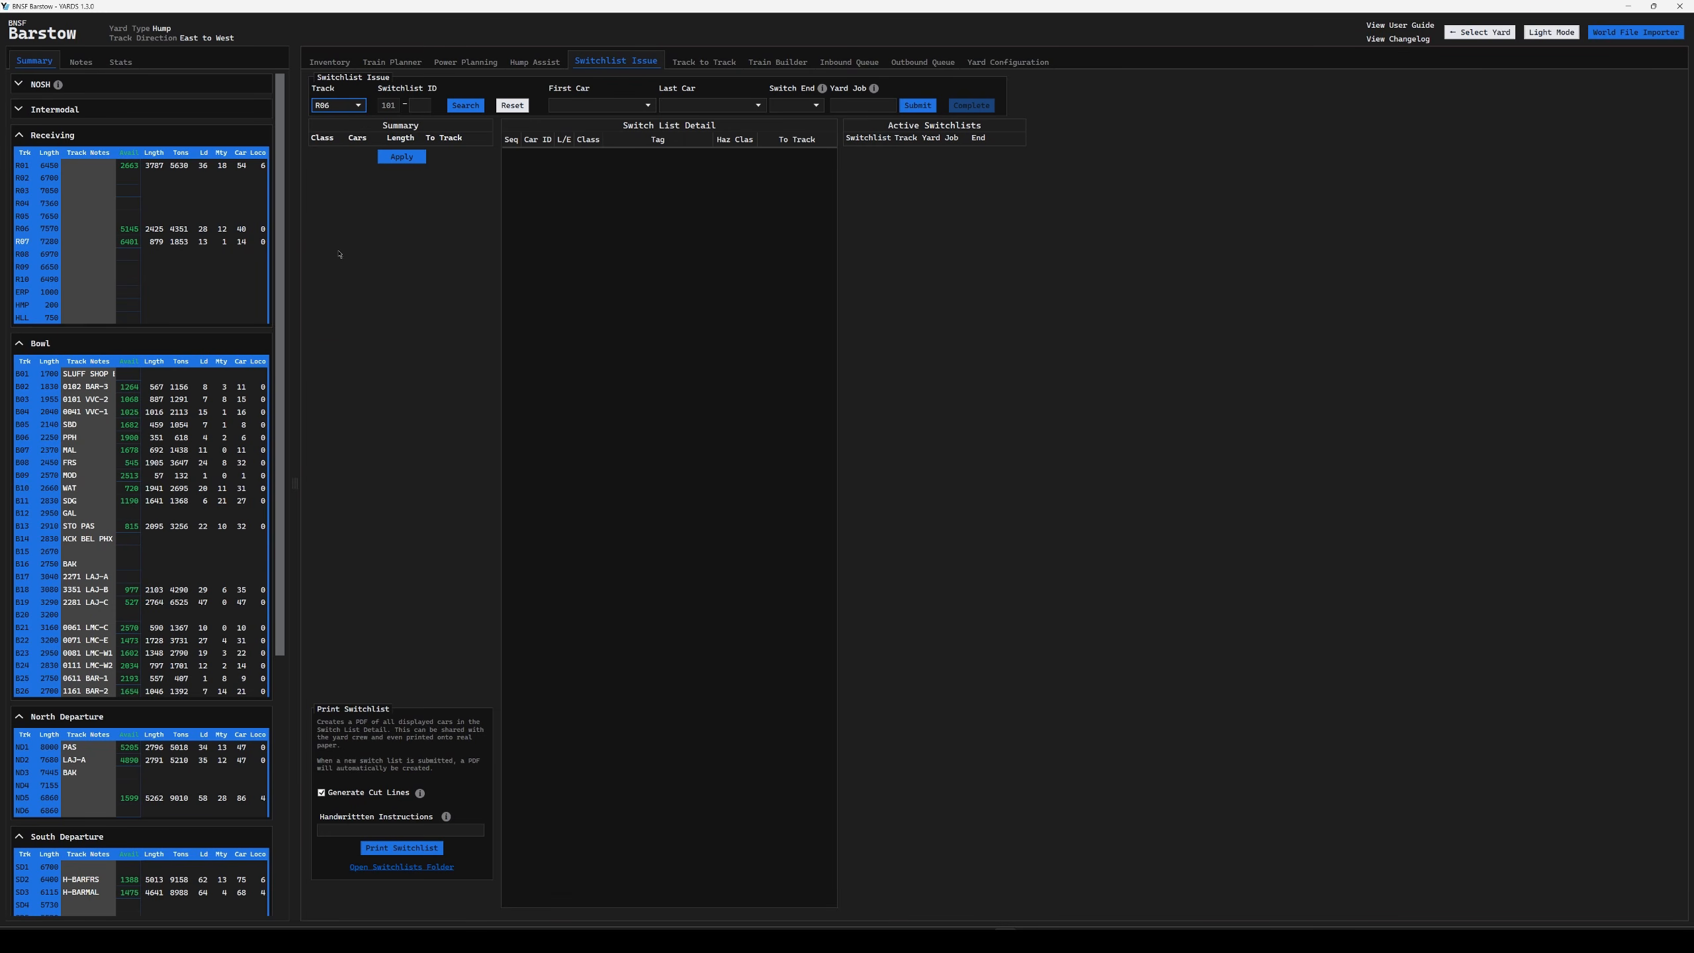
left_click(467, 105)
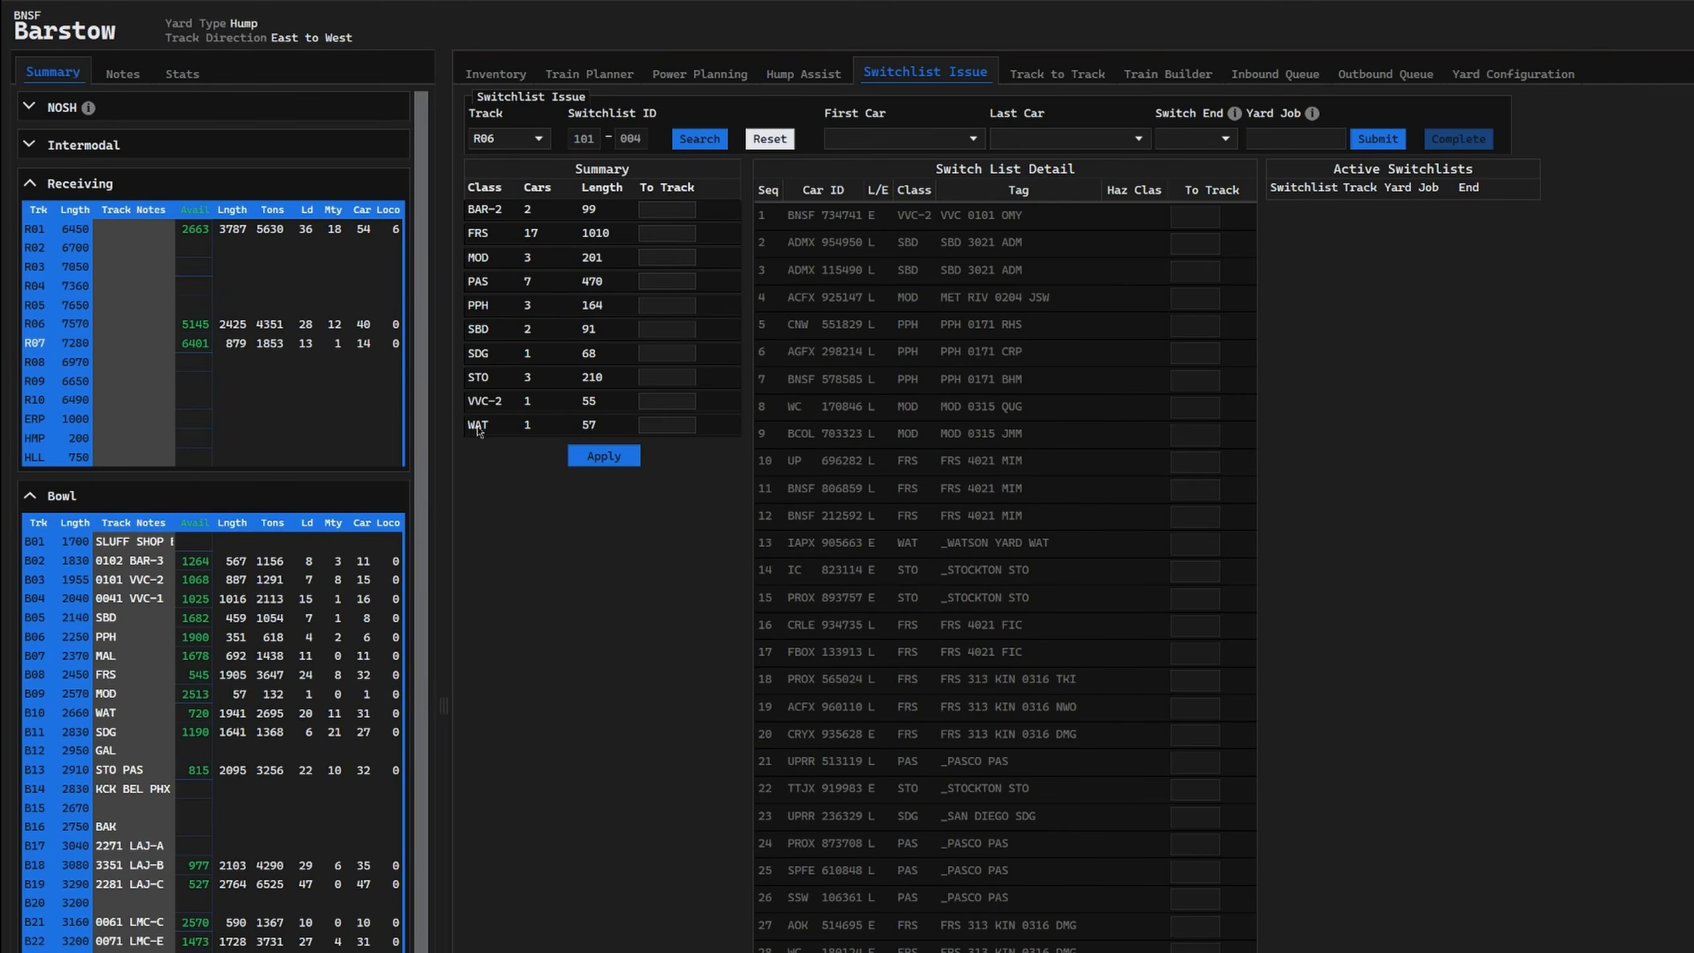
left_click(1020, 62)
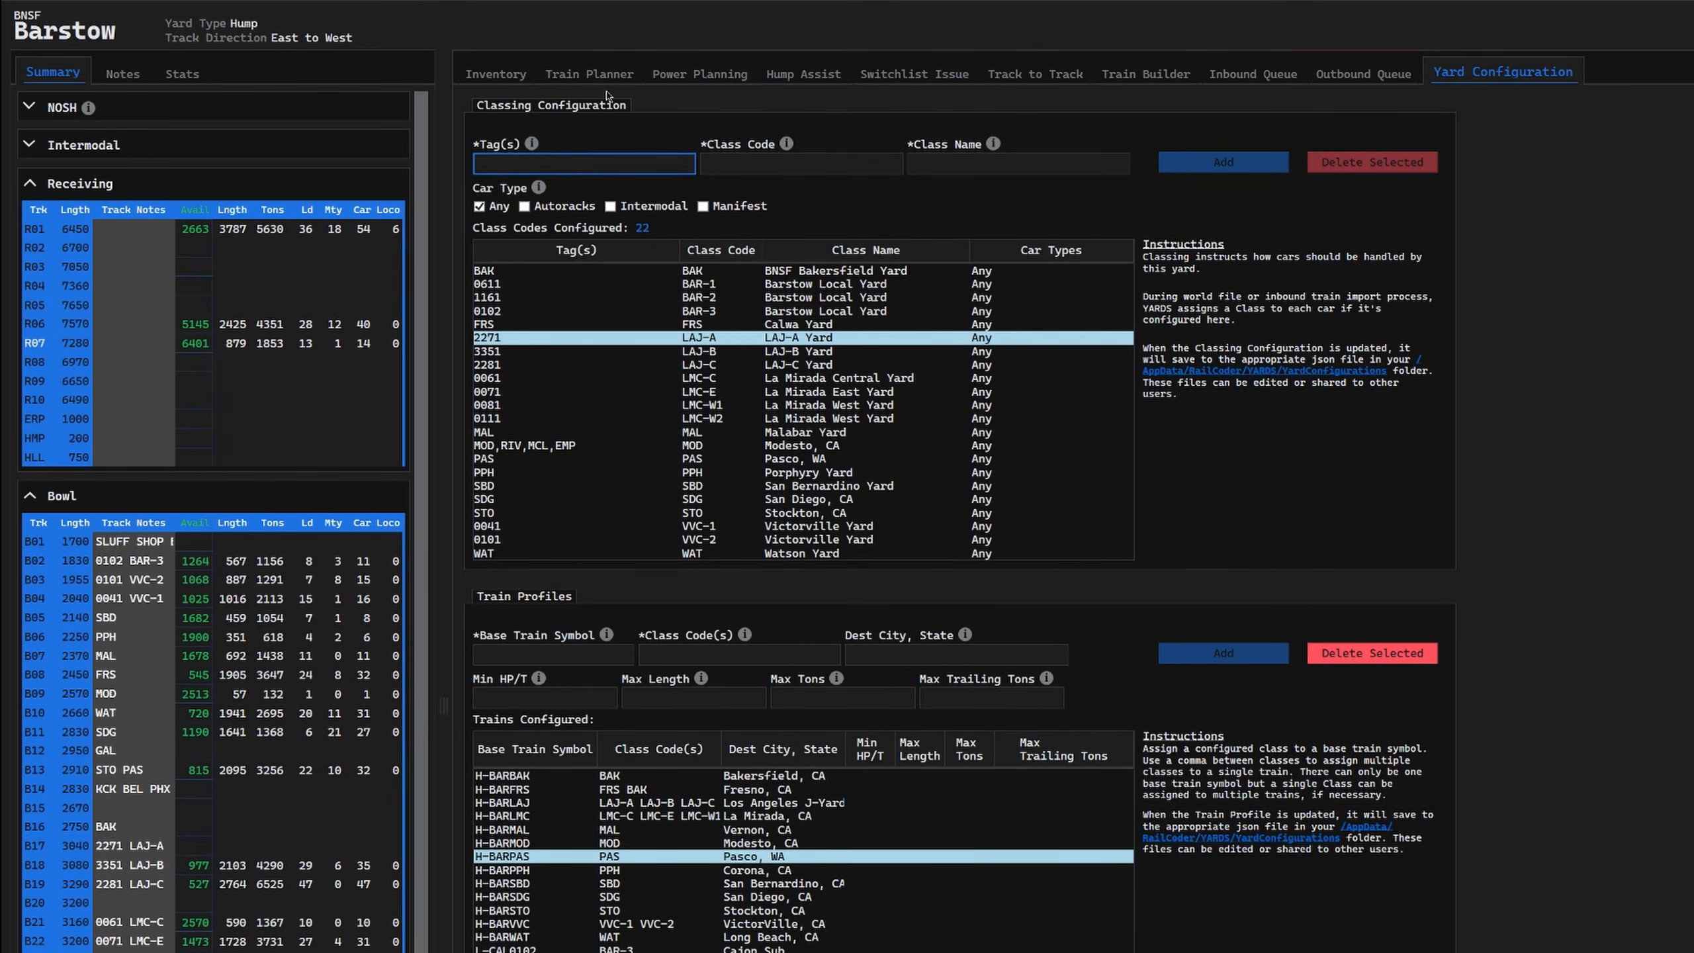
left_click(927, 81)
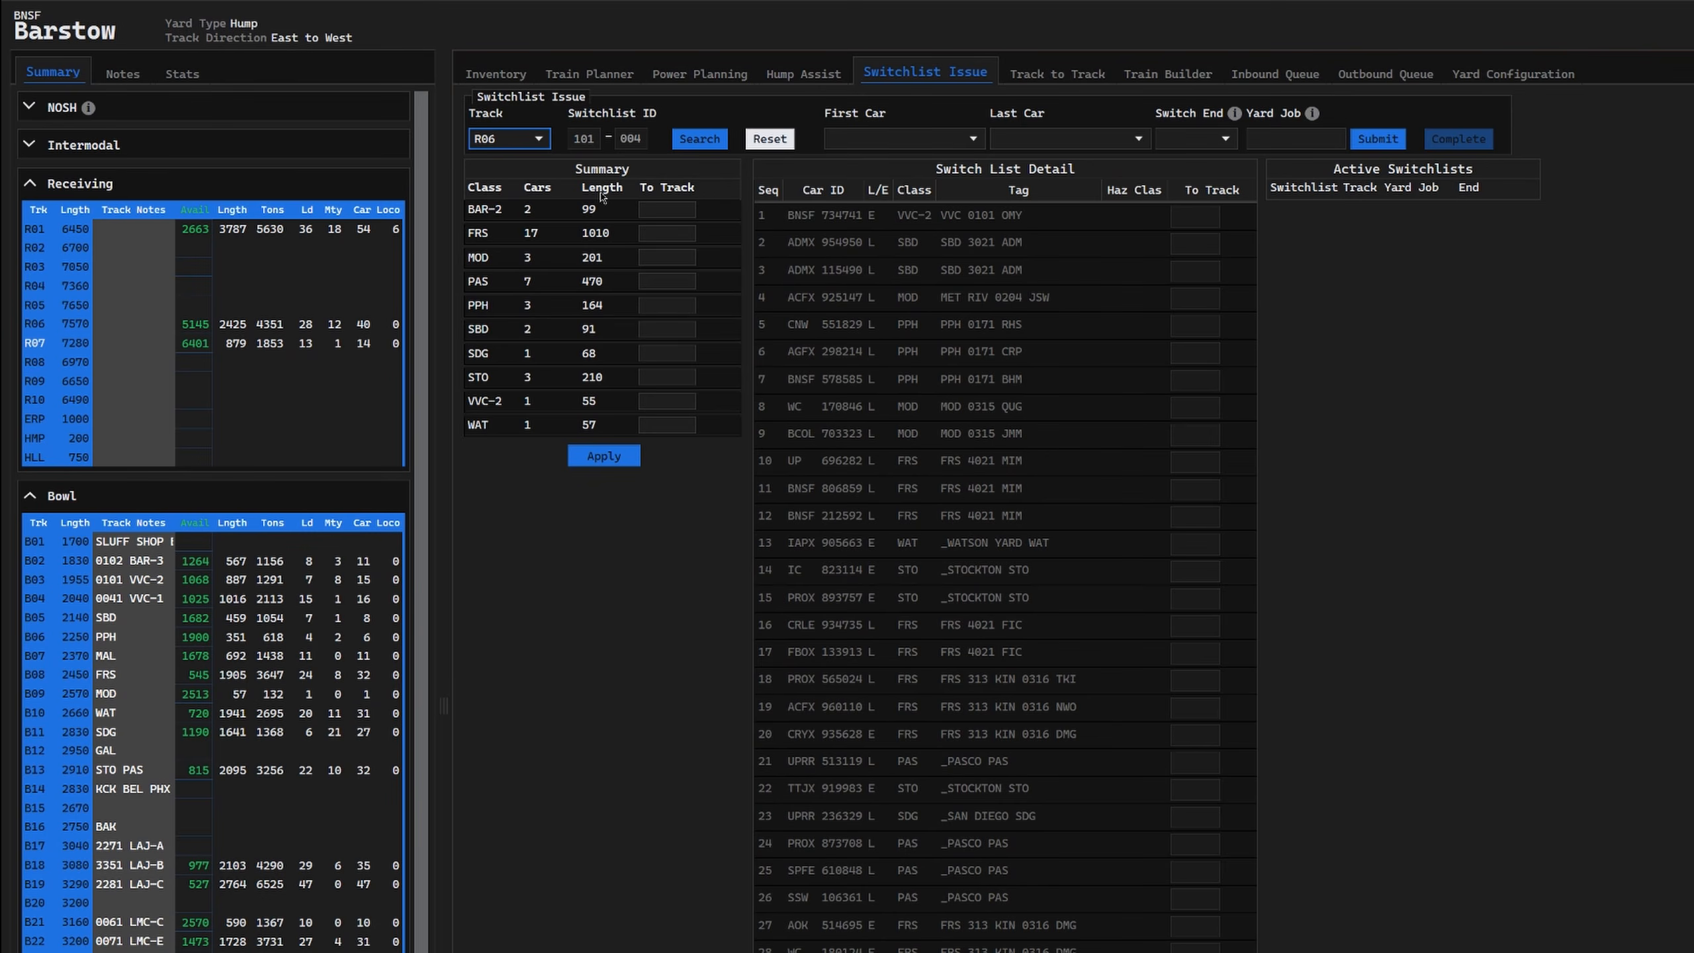
- Set the switchlist's first car to BNSF 734741, its last car to ATSF 258325 and the switch end to East
left_click(673, 204)
left_click(959, 142)
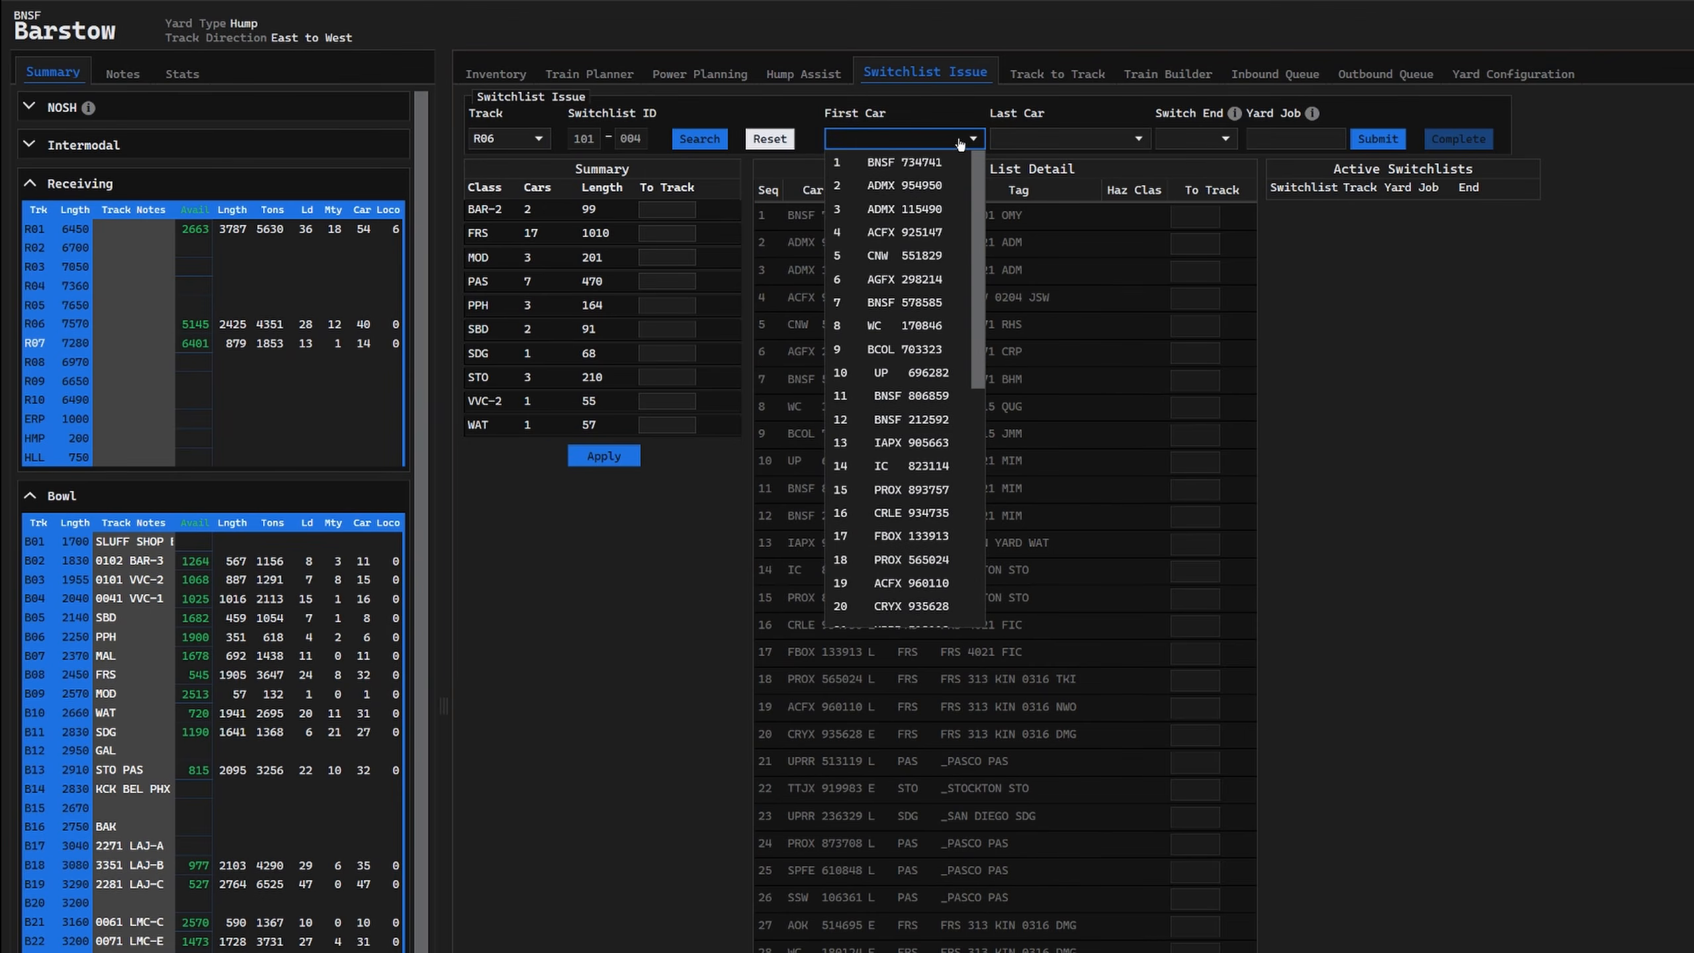
left_click(940, 163)
left_click(1067, 139)
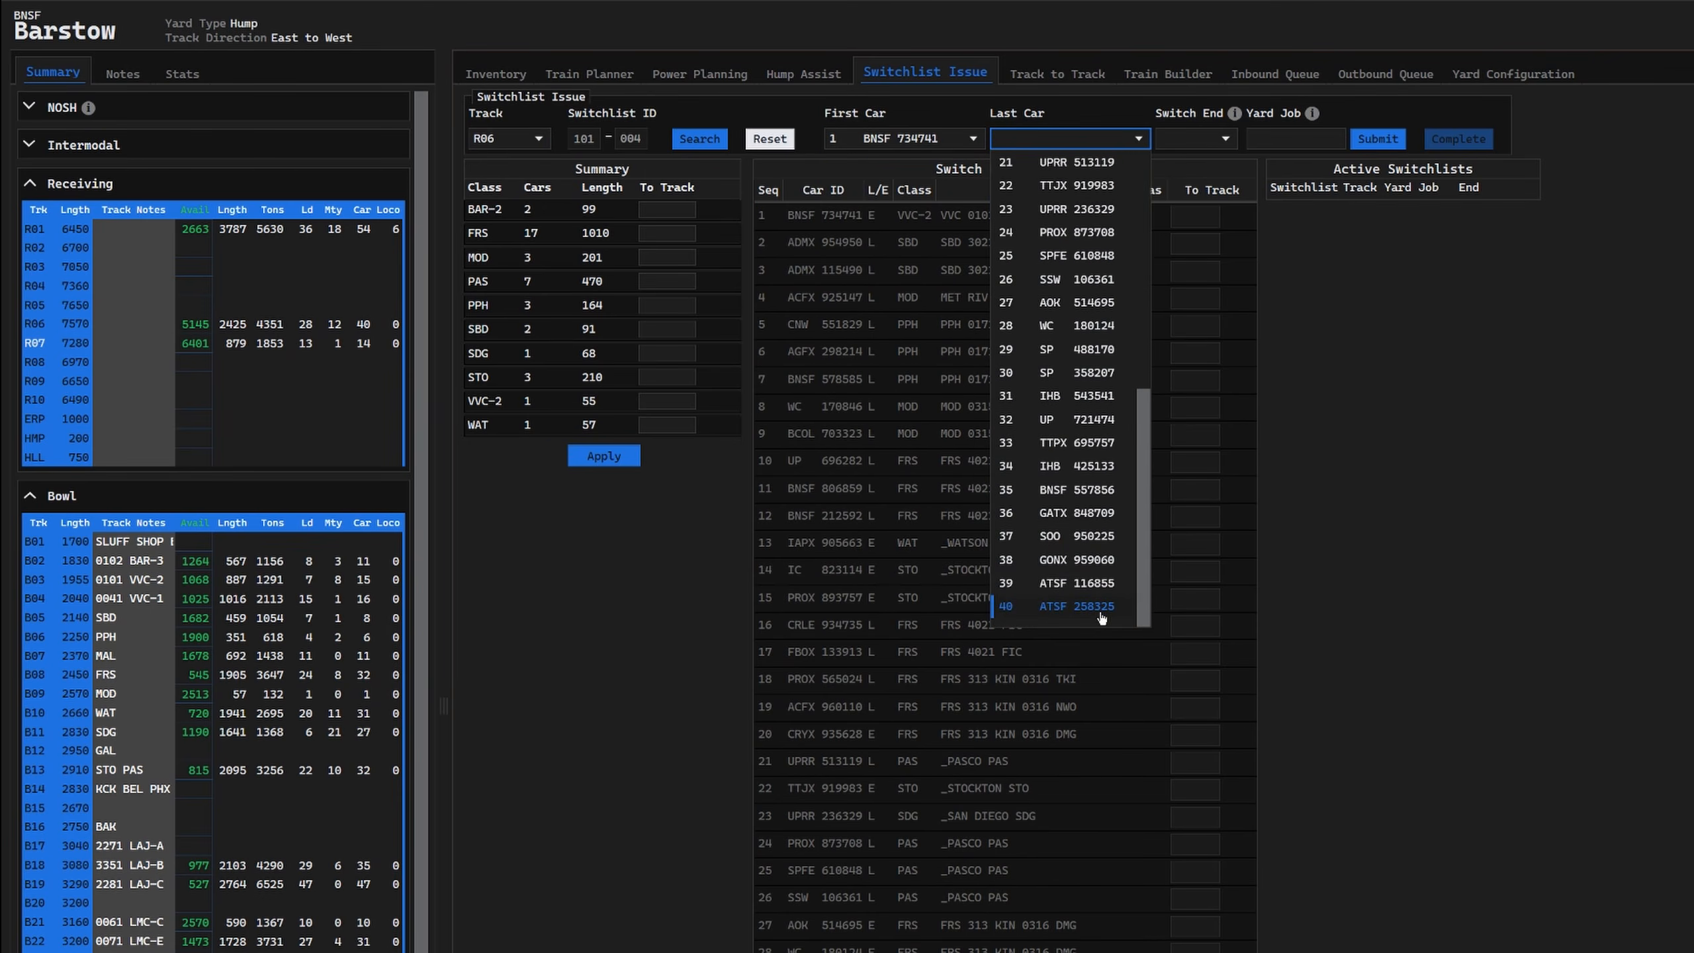
left_click(1107, 606)
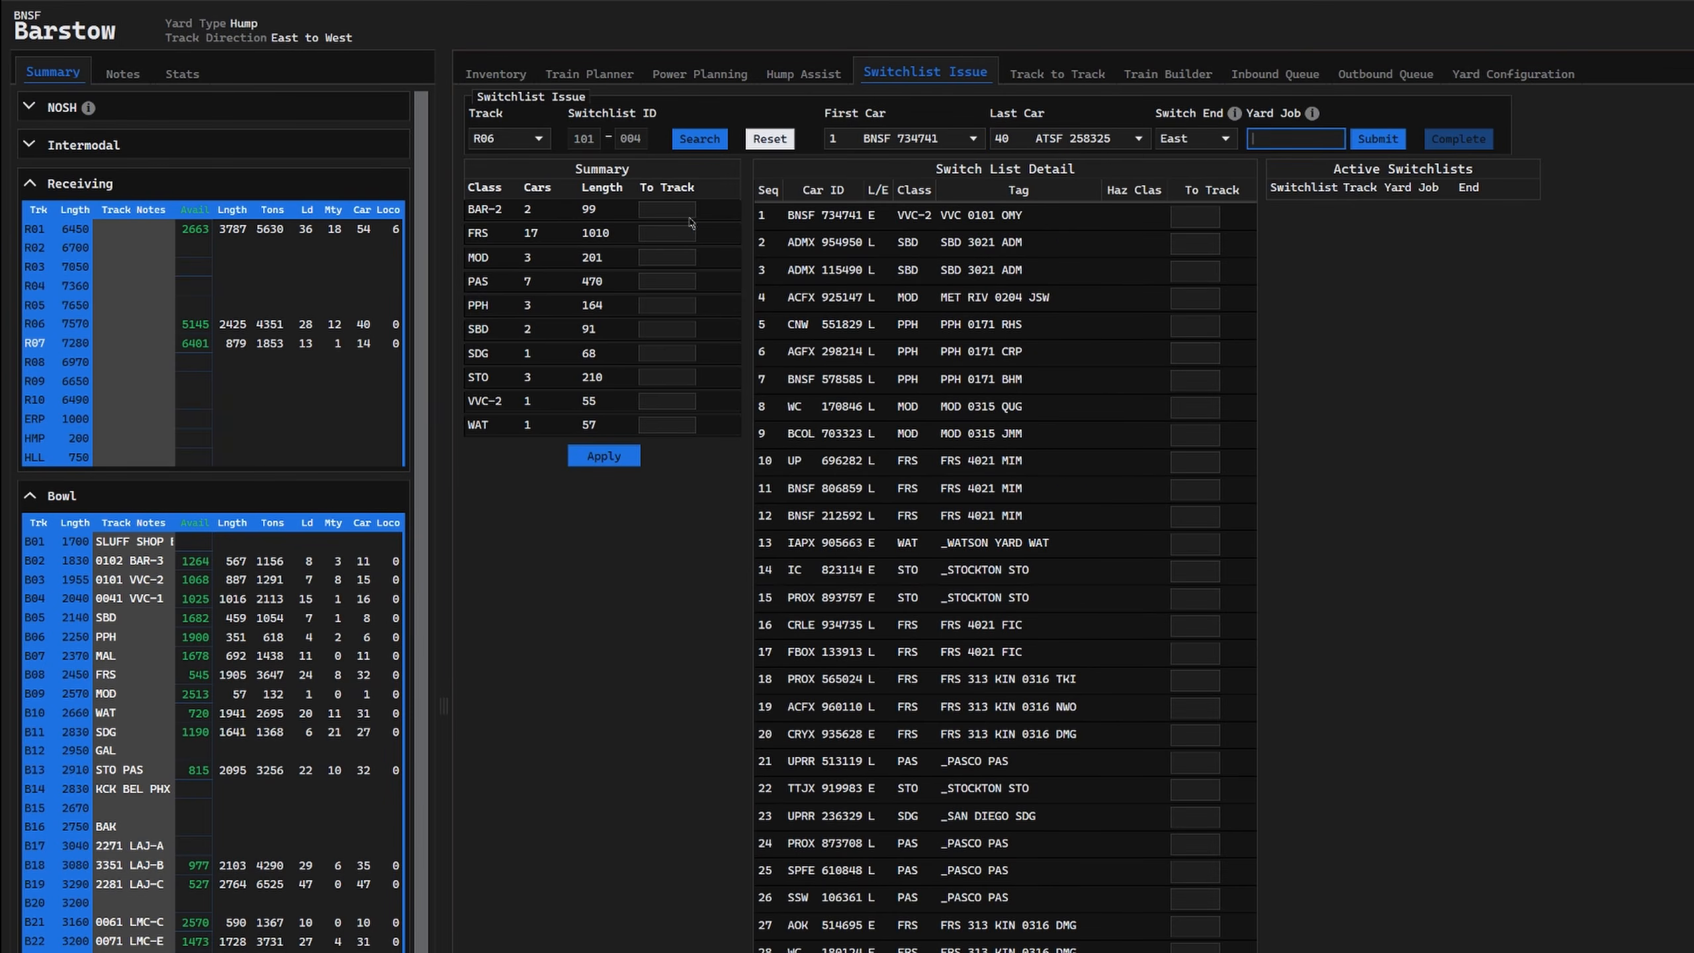
- Assign the classes from BAR-2 through STO to tracks O01 to O08 and VVC-2 and WAT to O09, and apply them to the cars
left_click(685, 206)
left_click(680, 208)
type("001")
left_click(618, 460)
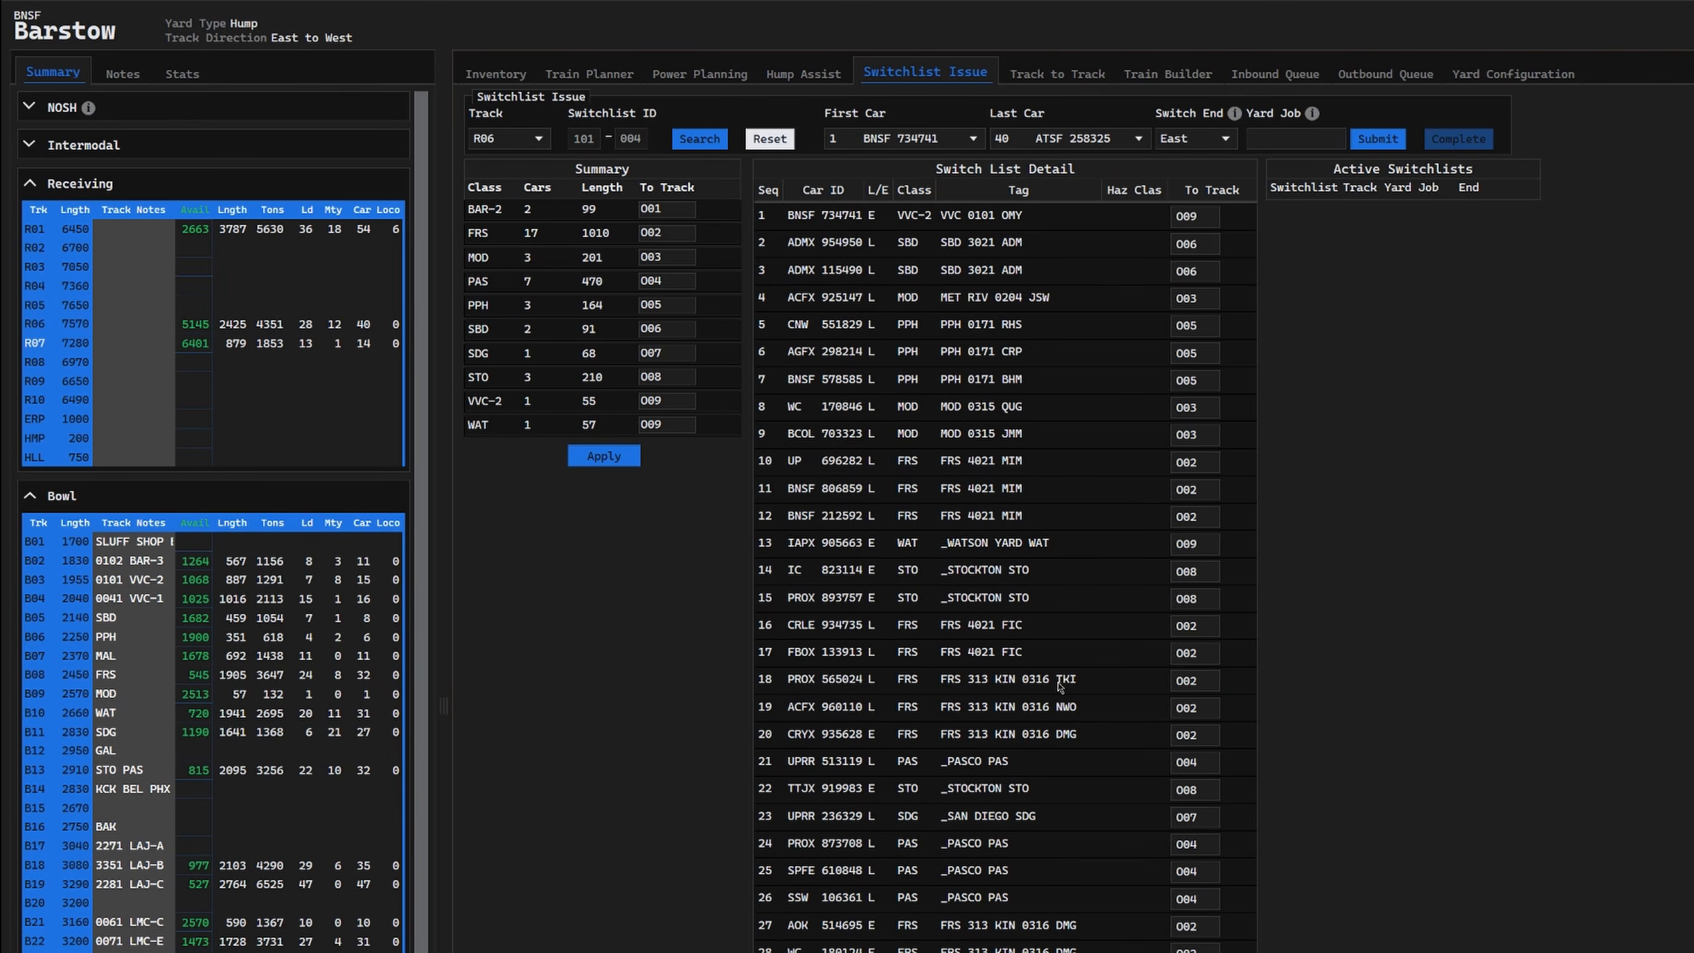
- Clear the destination track of car 18, PROX 565024, in the switchlist detail and re-enter O02
double_click(1187, 681)
key("Right")
key("BackSpace")
key("BackSpace")
key("BackSpace")
type("002")
- Submit the R06 switchlist with yard job DEMO and reopen it from the active switchlists
left_click(1385, 141)
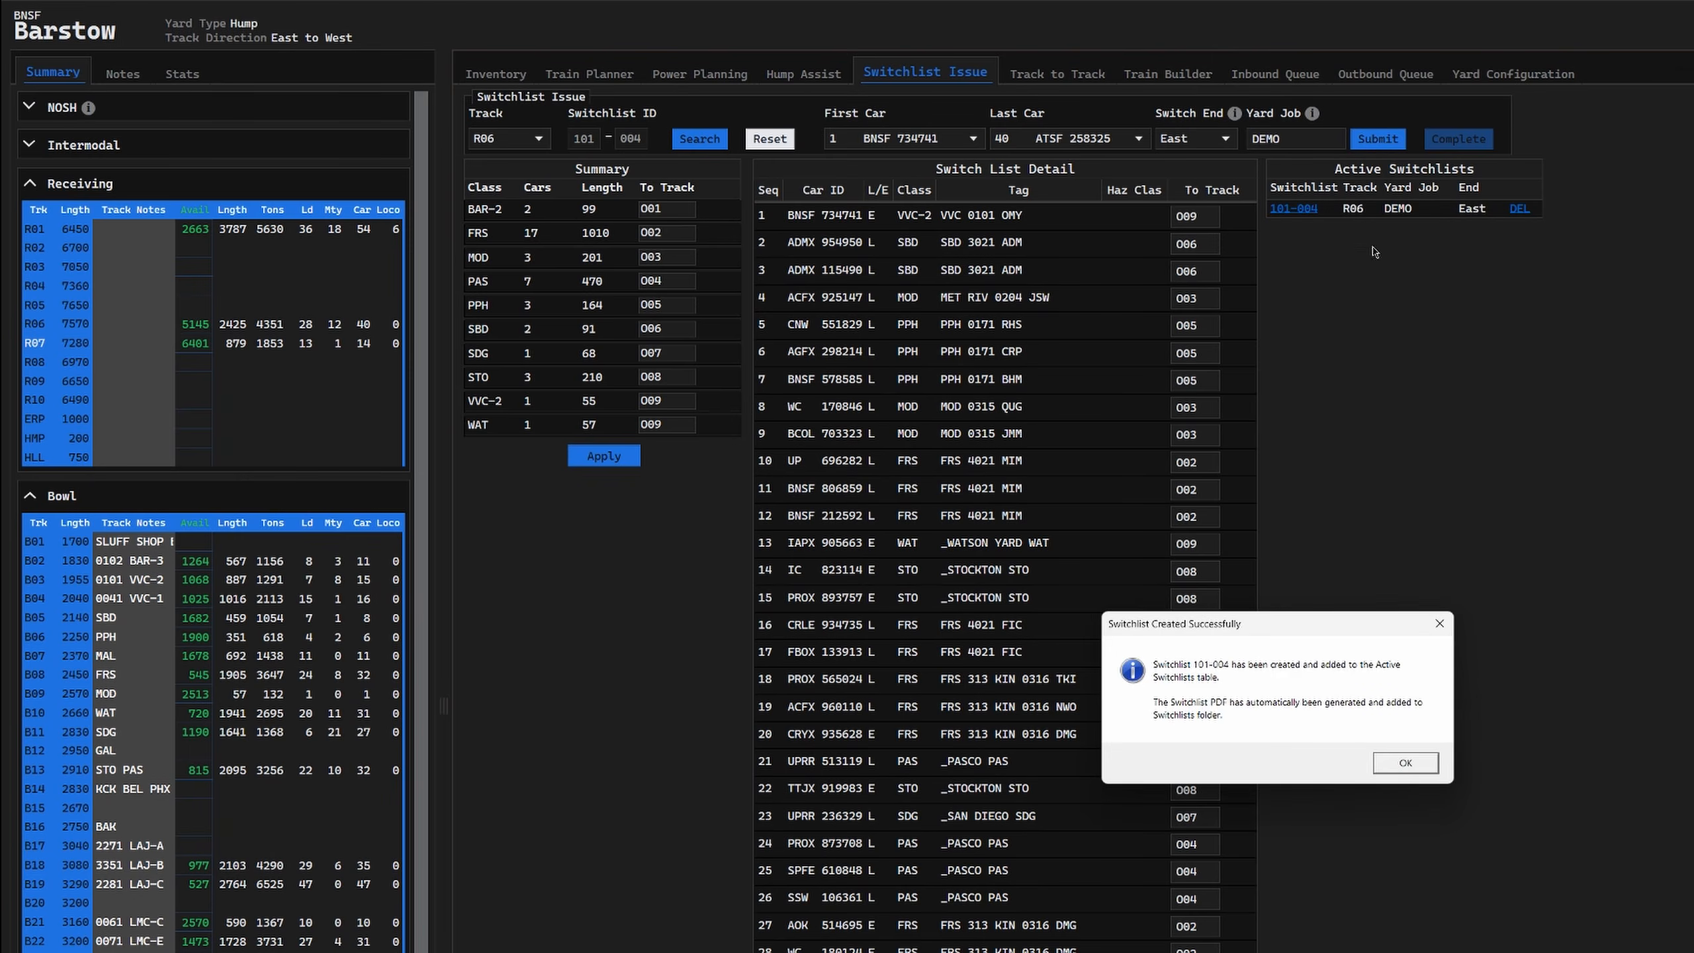
left_click(1388, 762)
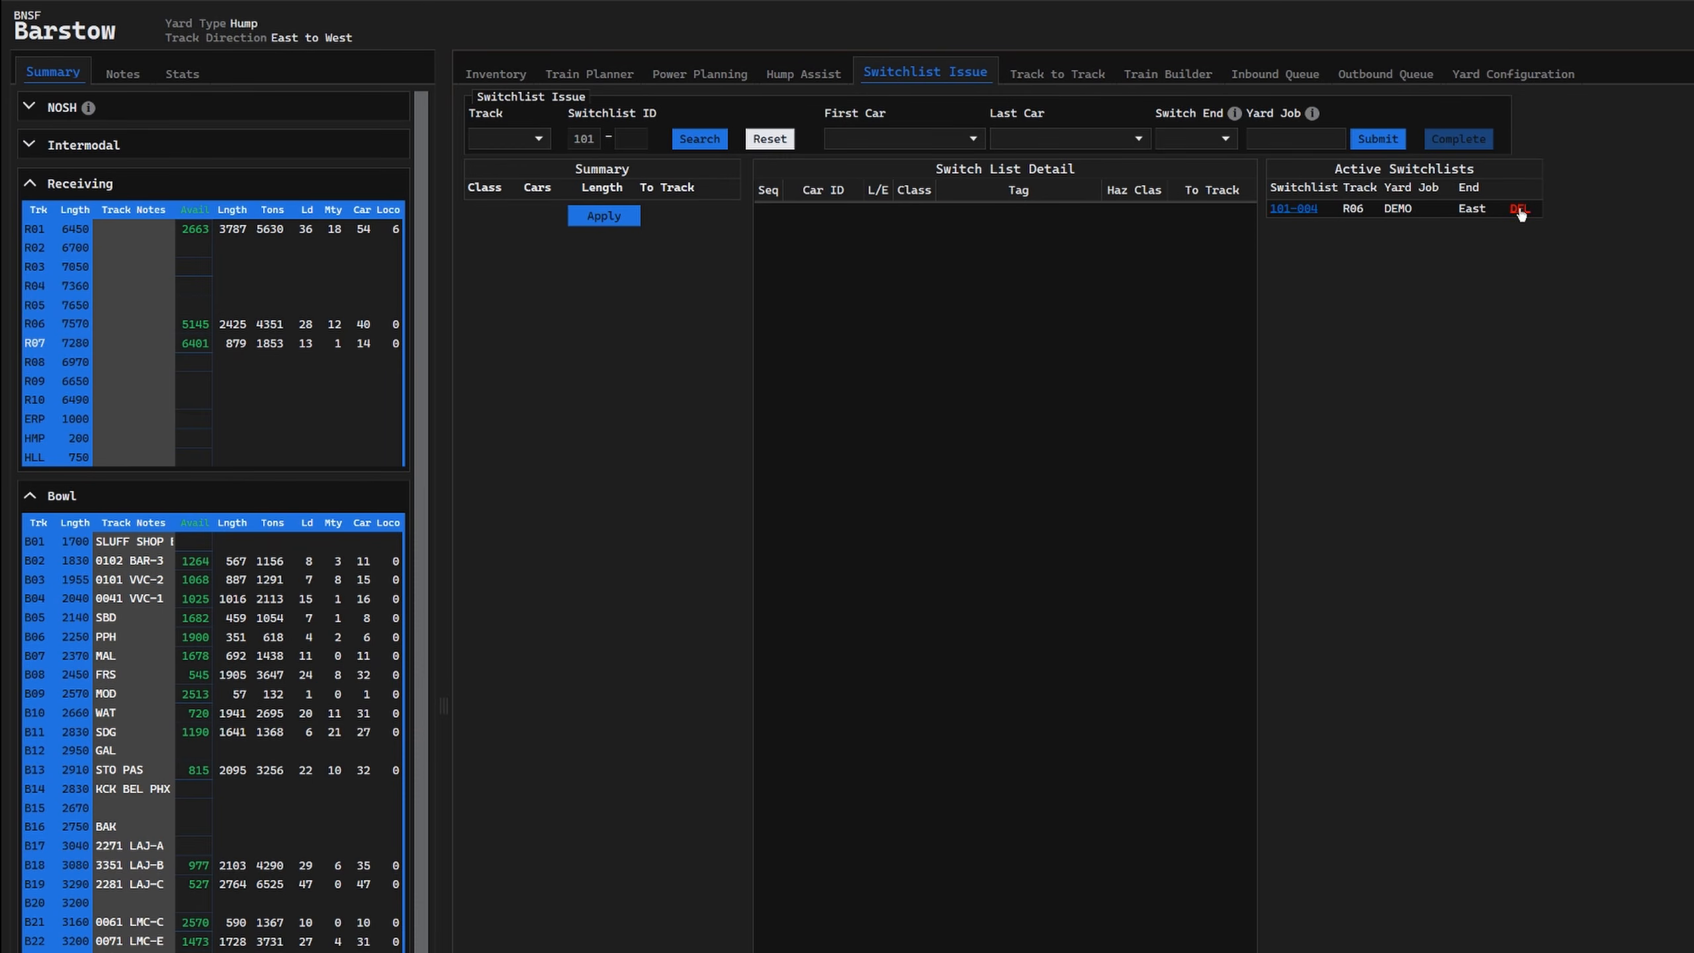
left_click(1294, 209)
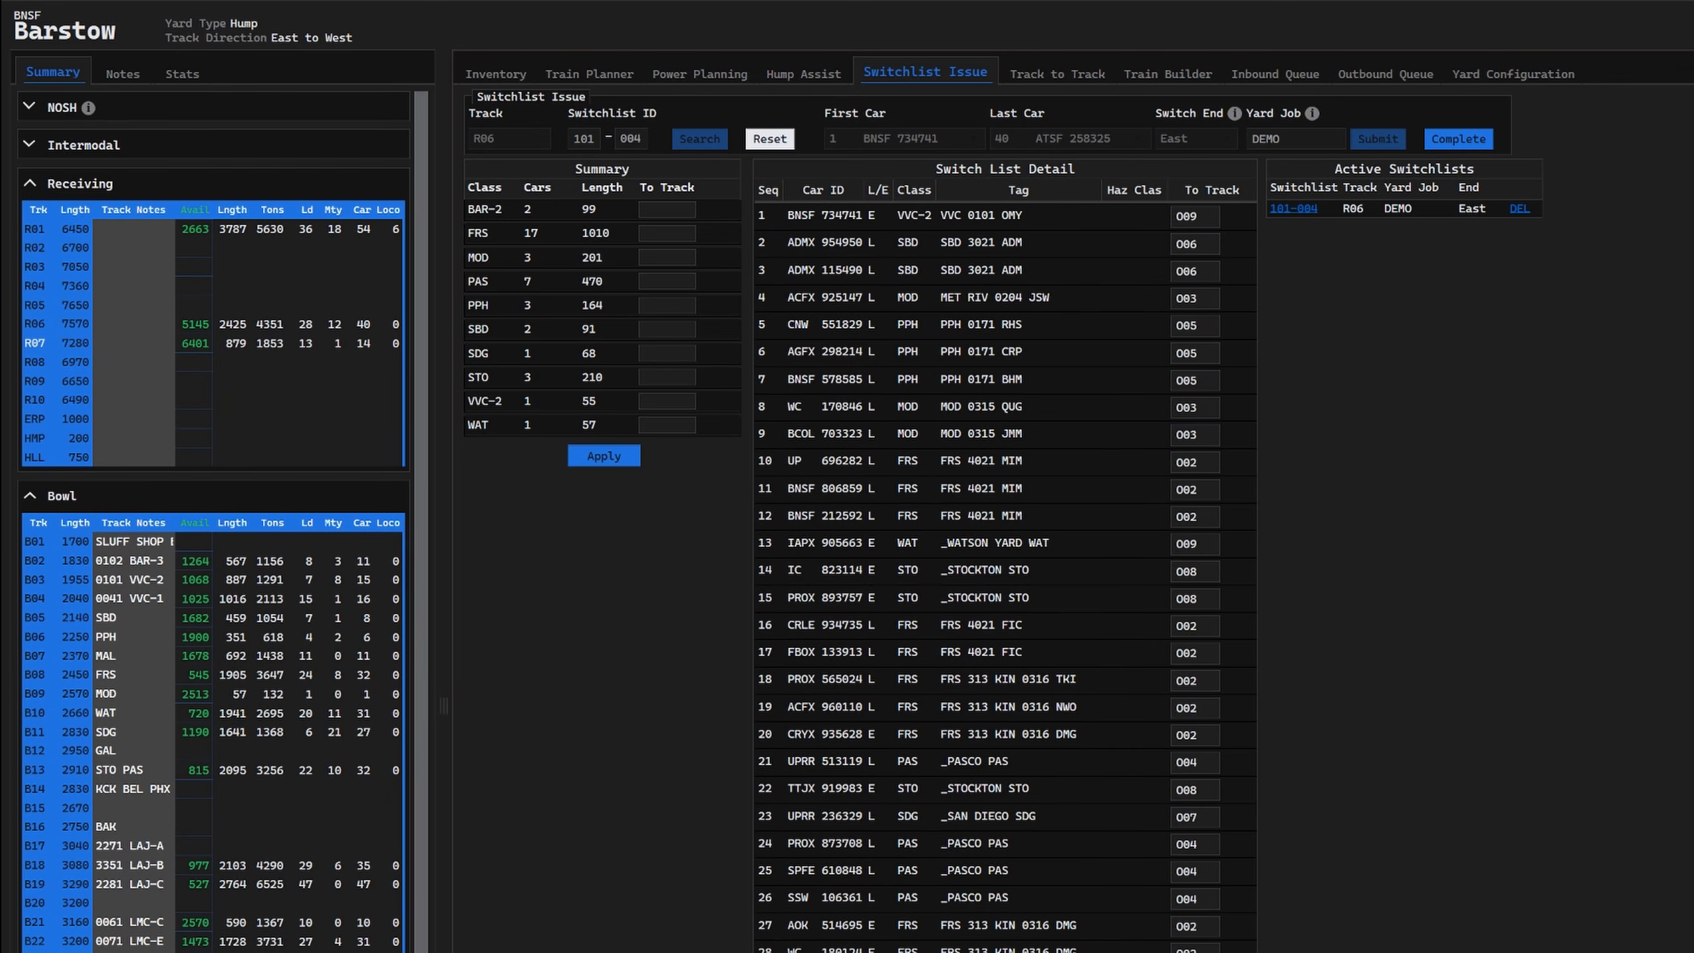
- Print the switchlist with the handwritten instructions "Don't mess anything up" and open its PDF from the Switchlists folder
scroll(630, 880, "down", 5)
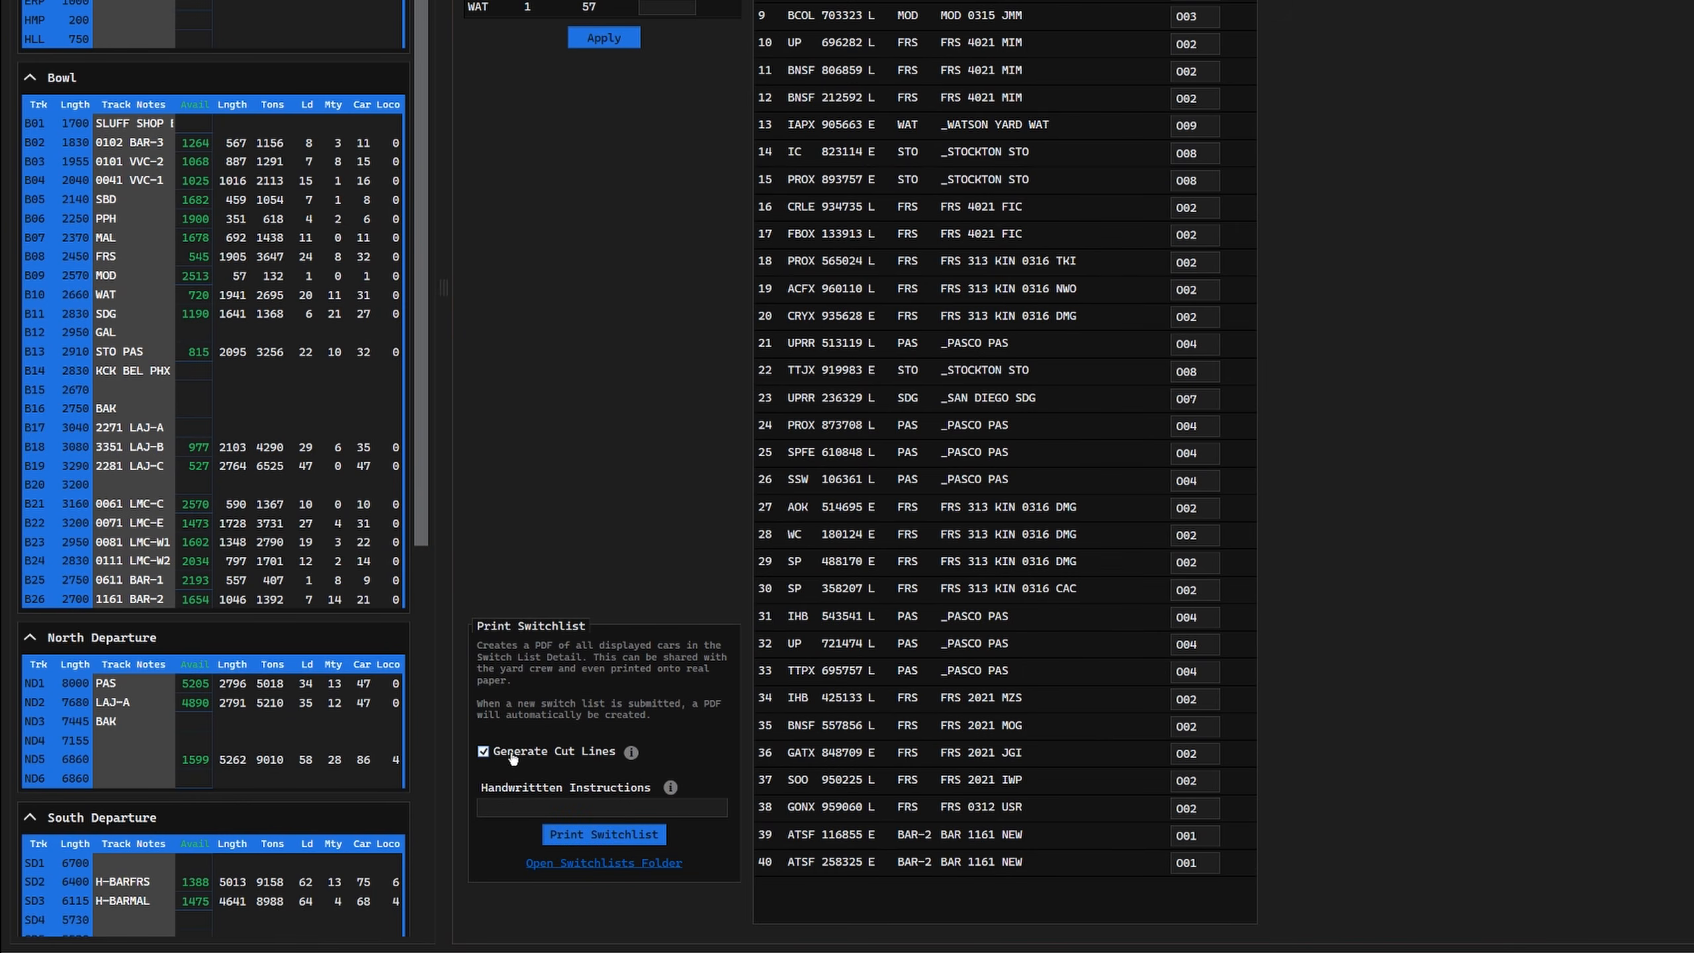
left_click(513, 804)
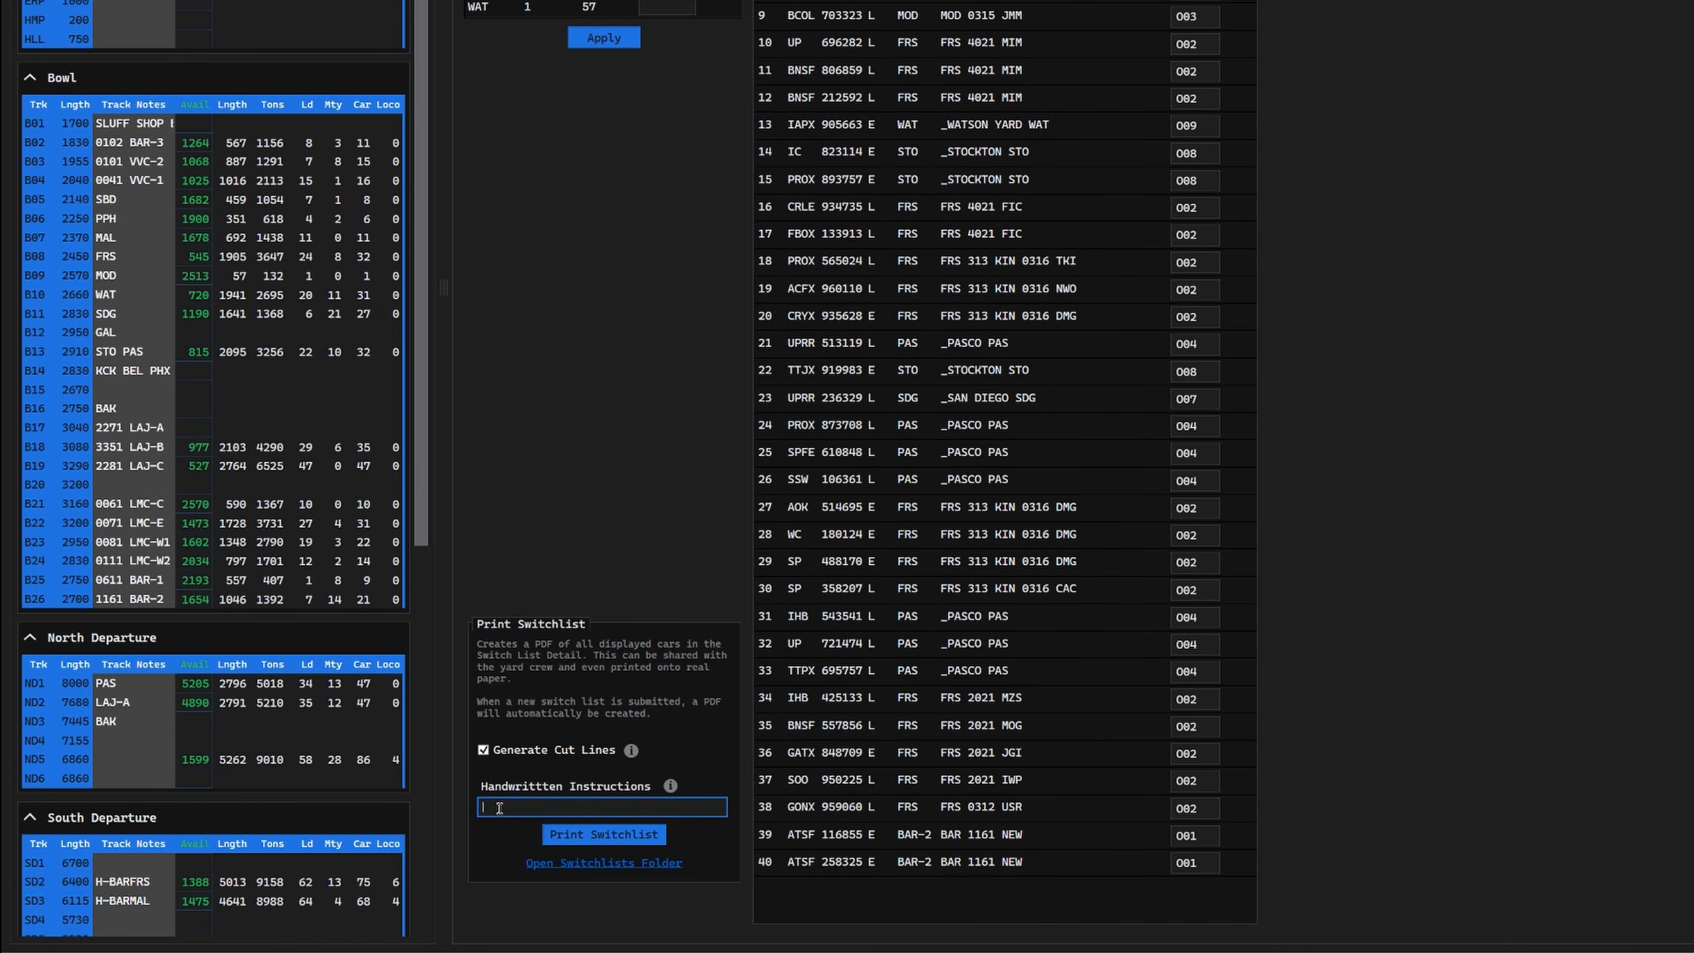
type("Don't mess anything up")
left_click(602, 834)
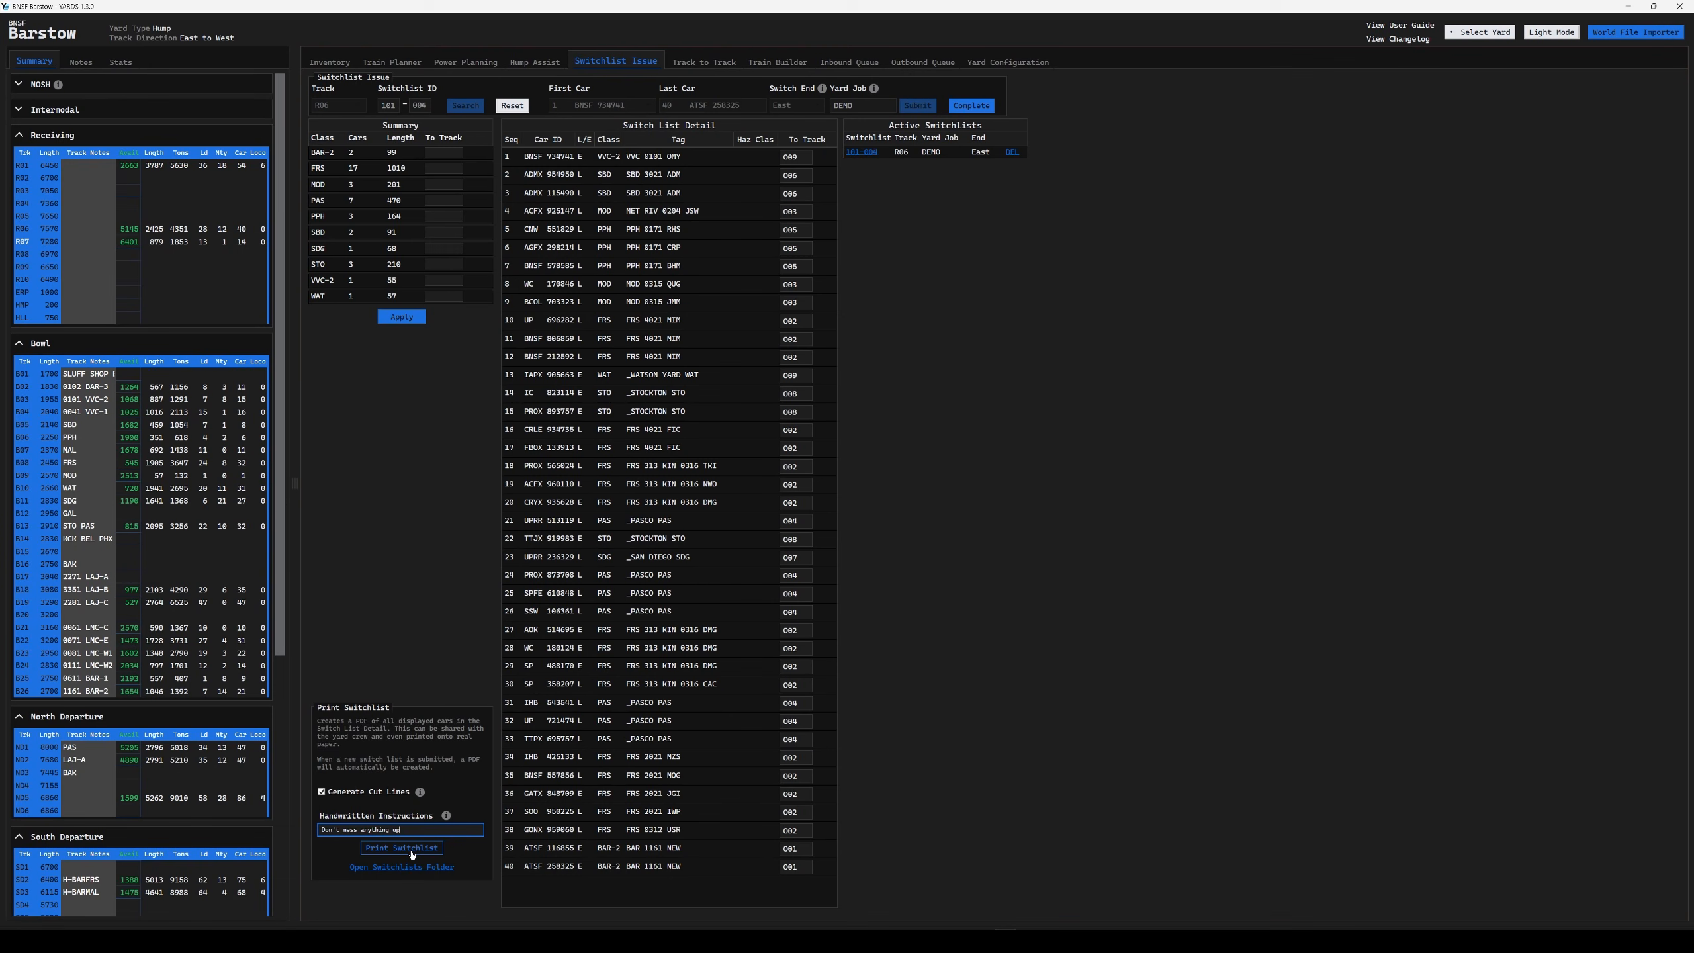
left_click(412, 848)
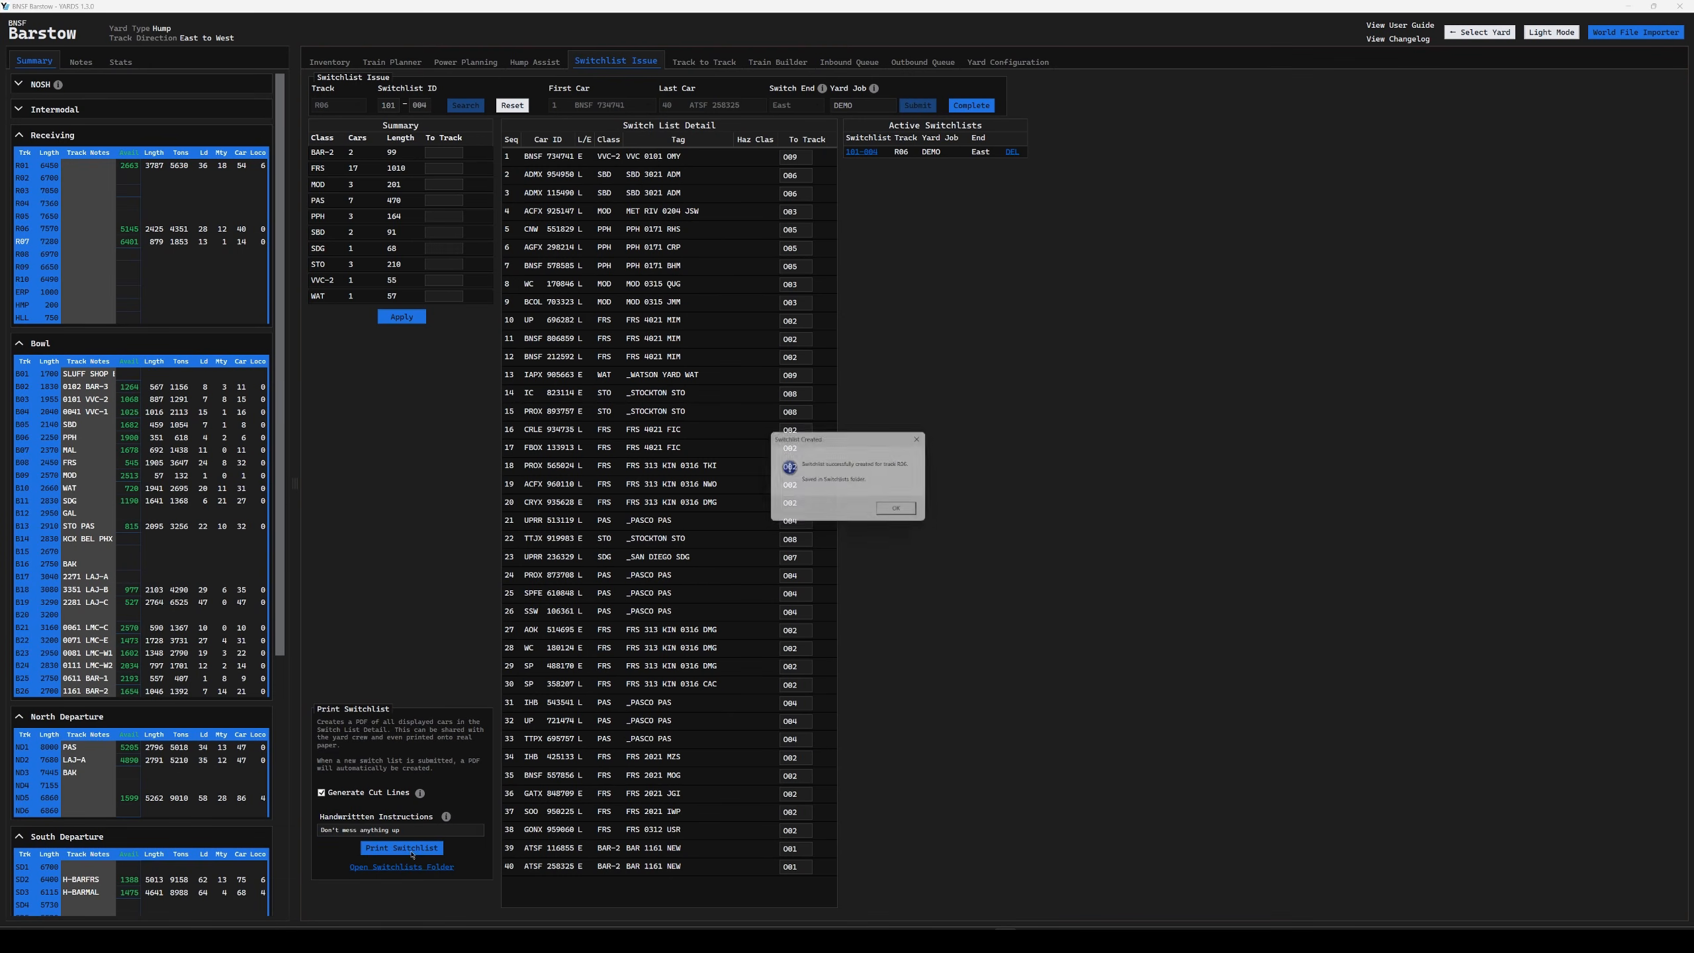
left_click(897, 514)
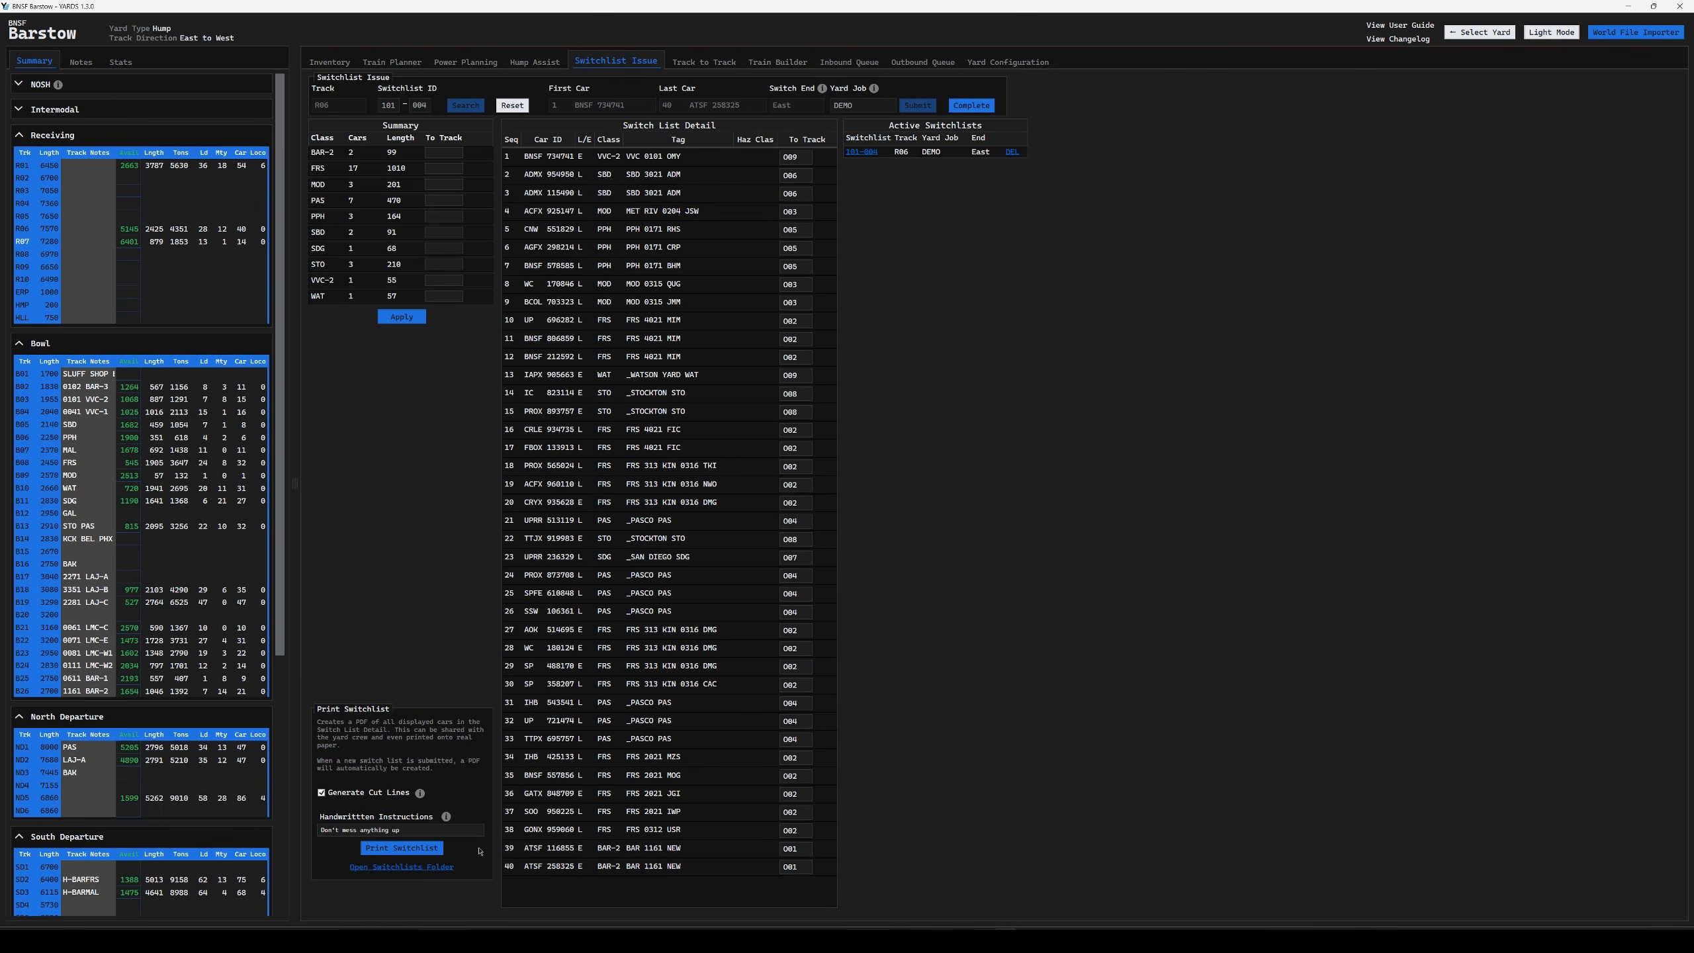
left_click(446, 871)
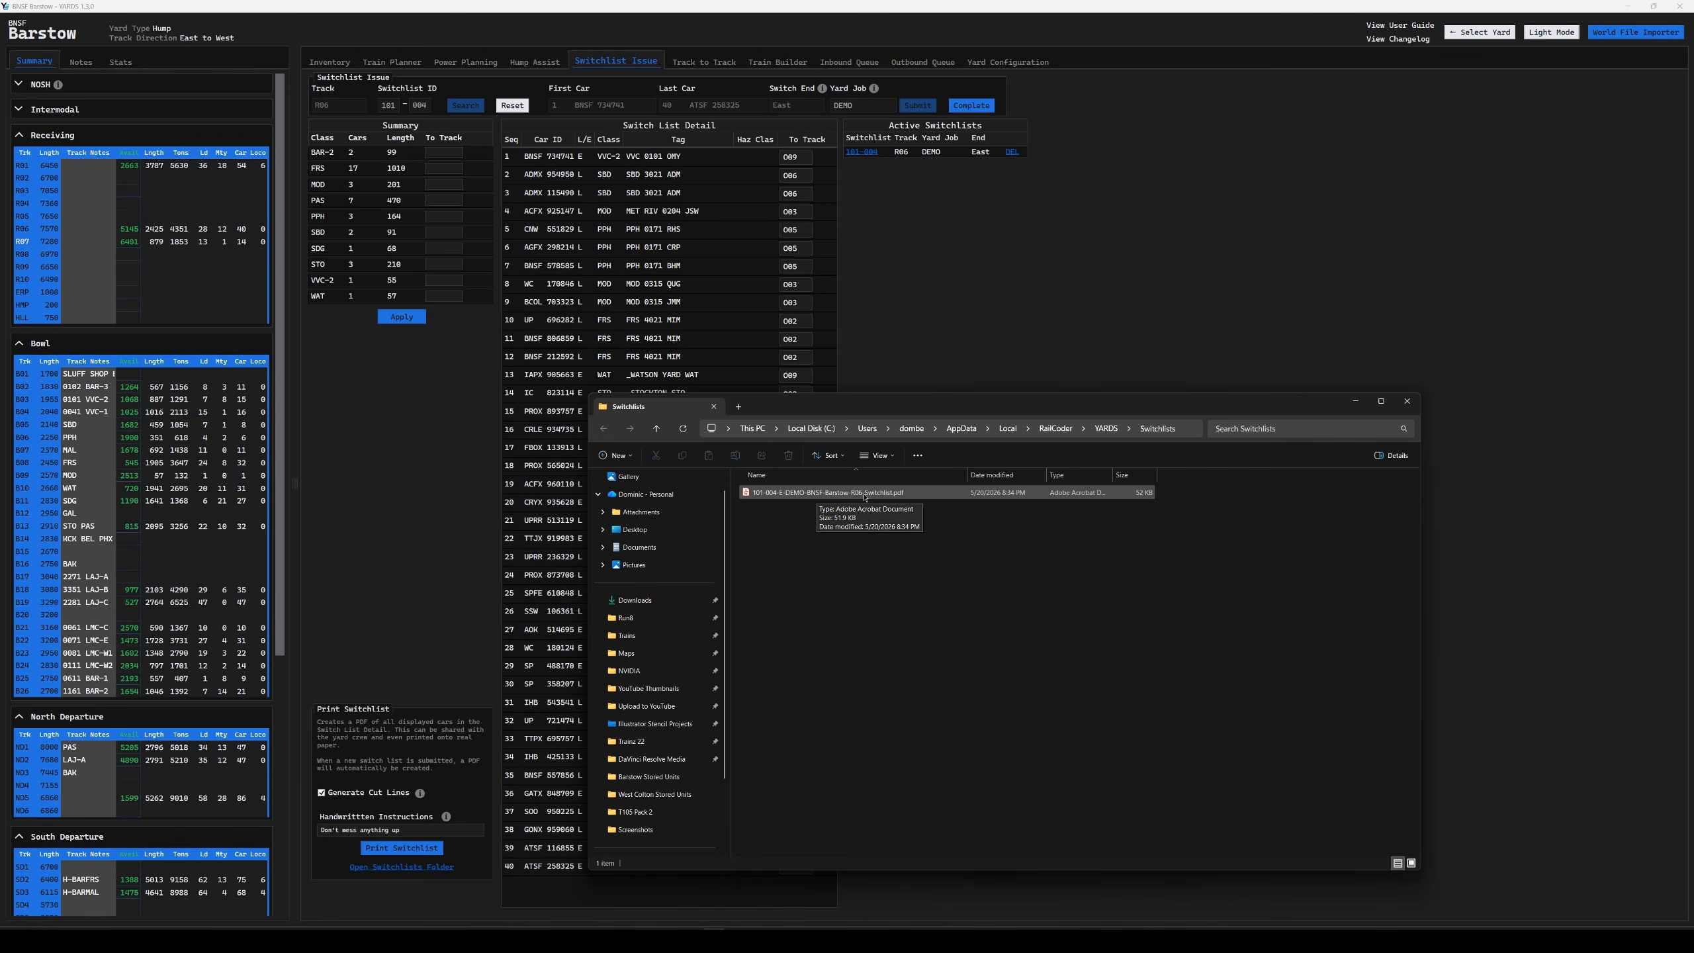
double_click(877, 494)
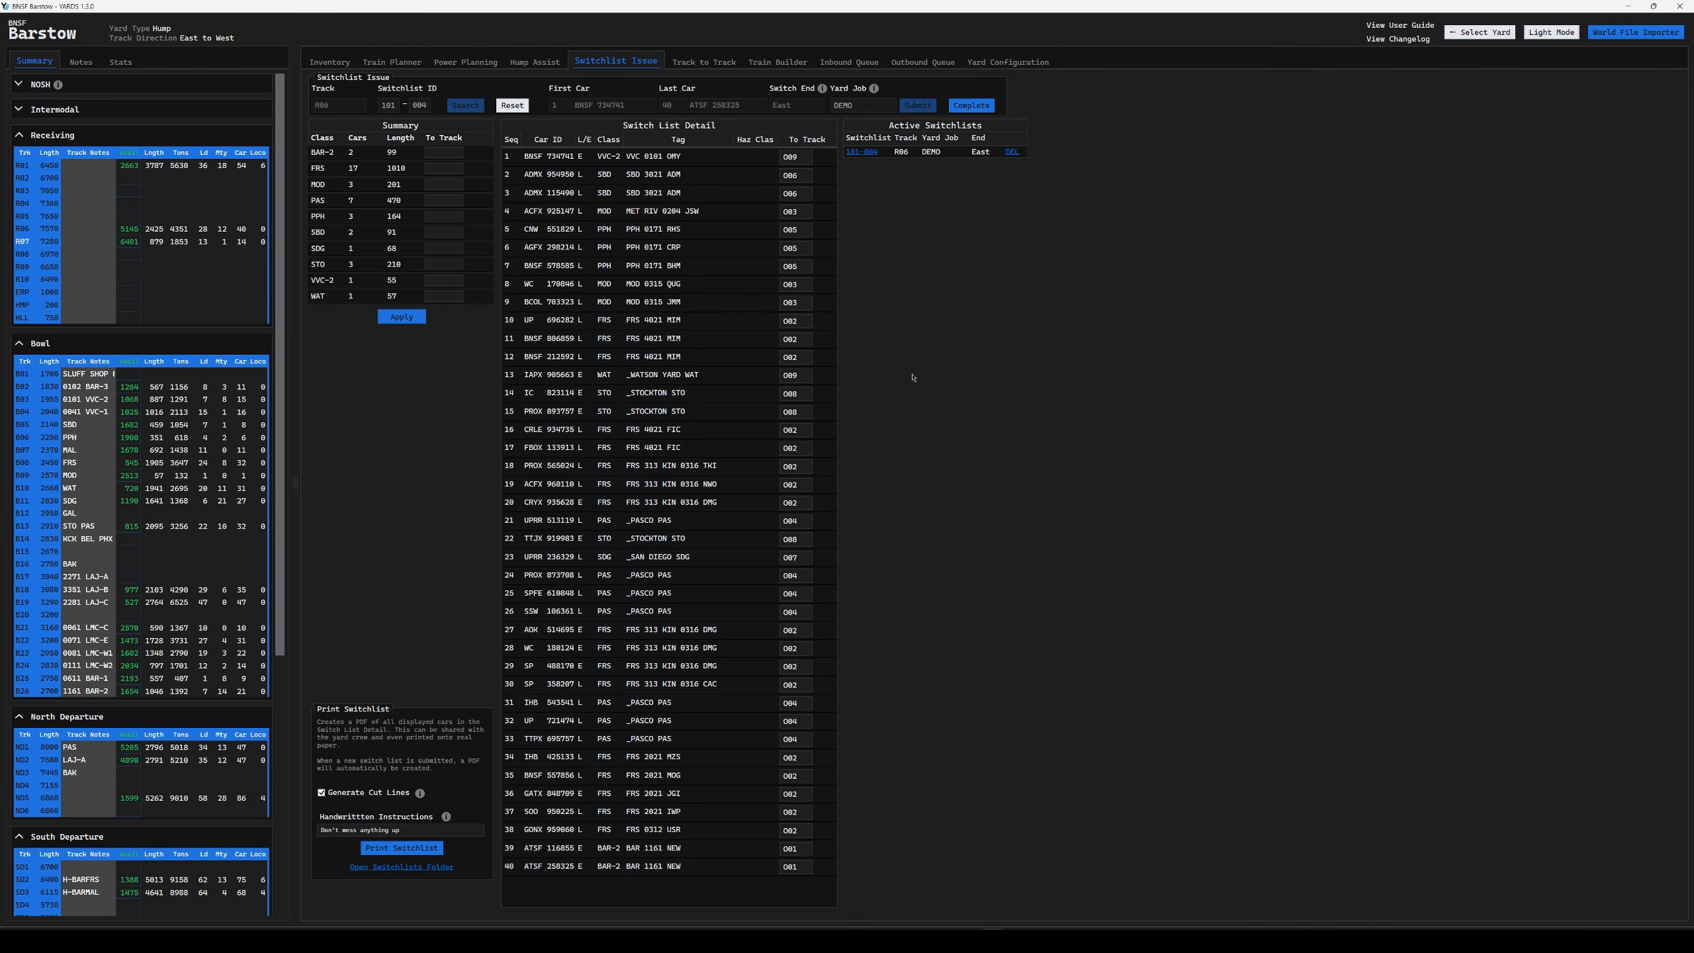
- Complete switchlist 101-004 as instructed and dismiss the success message
left_click(970, 107)
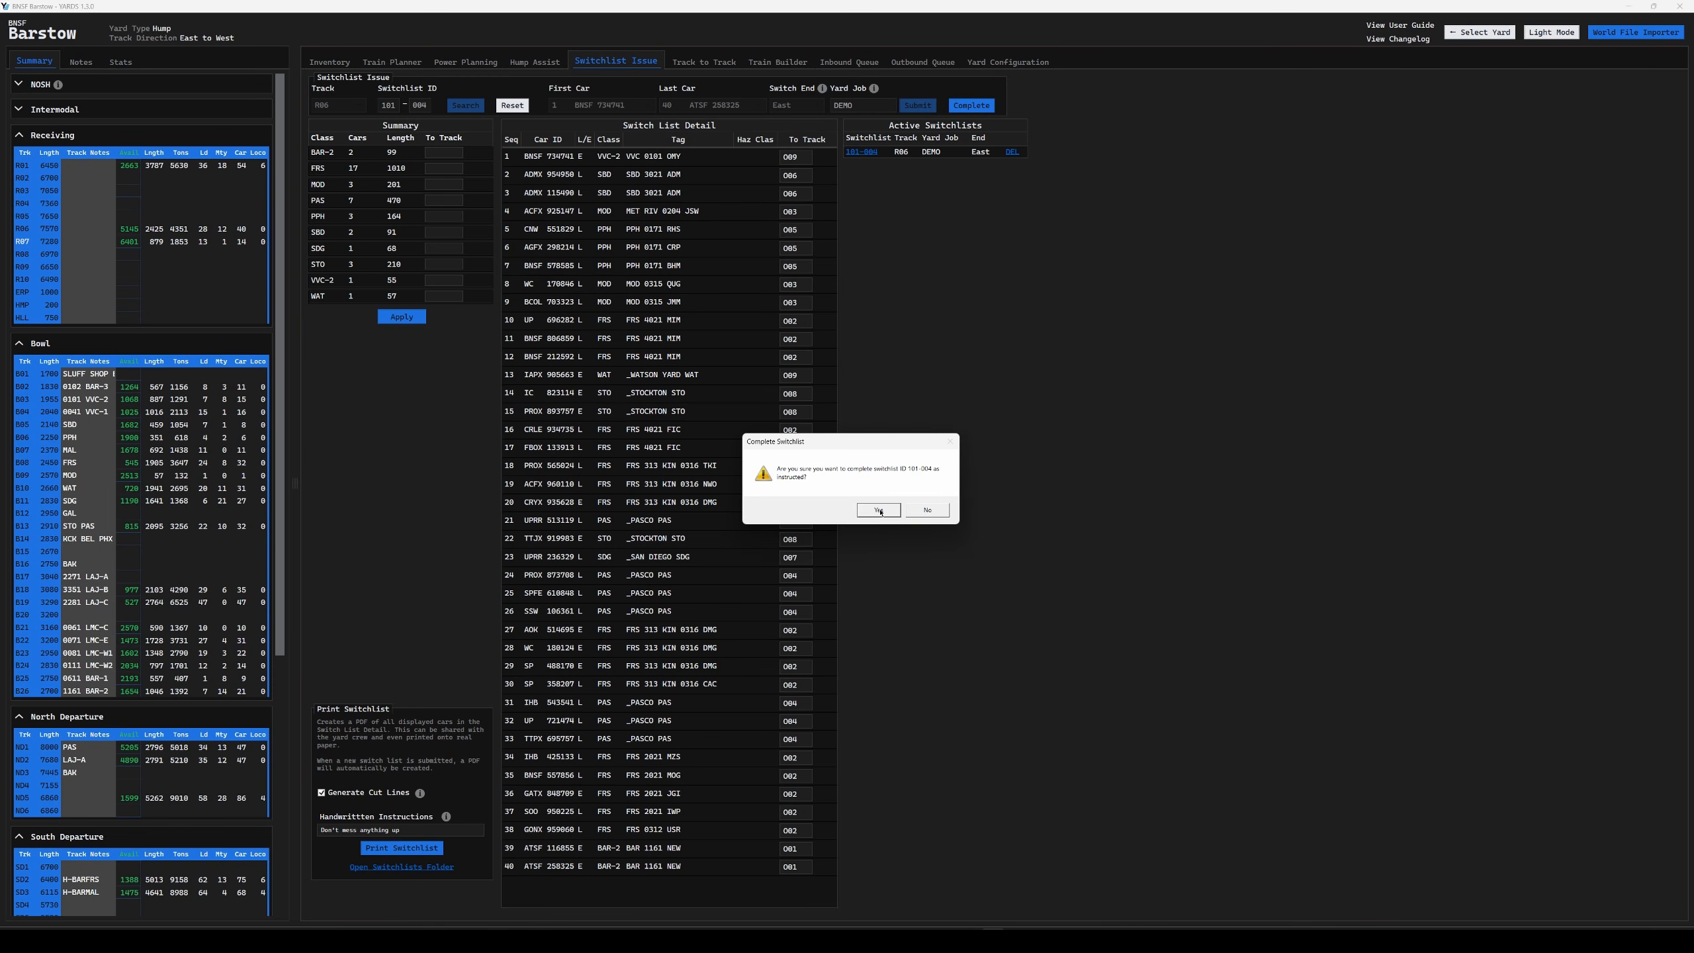
left_click(879, 510)
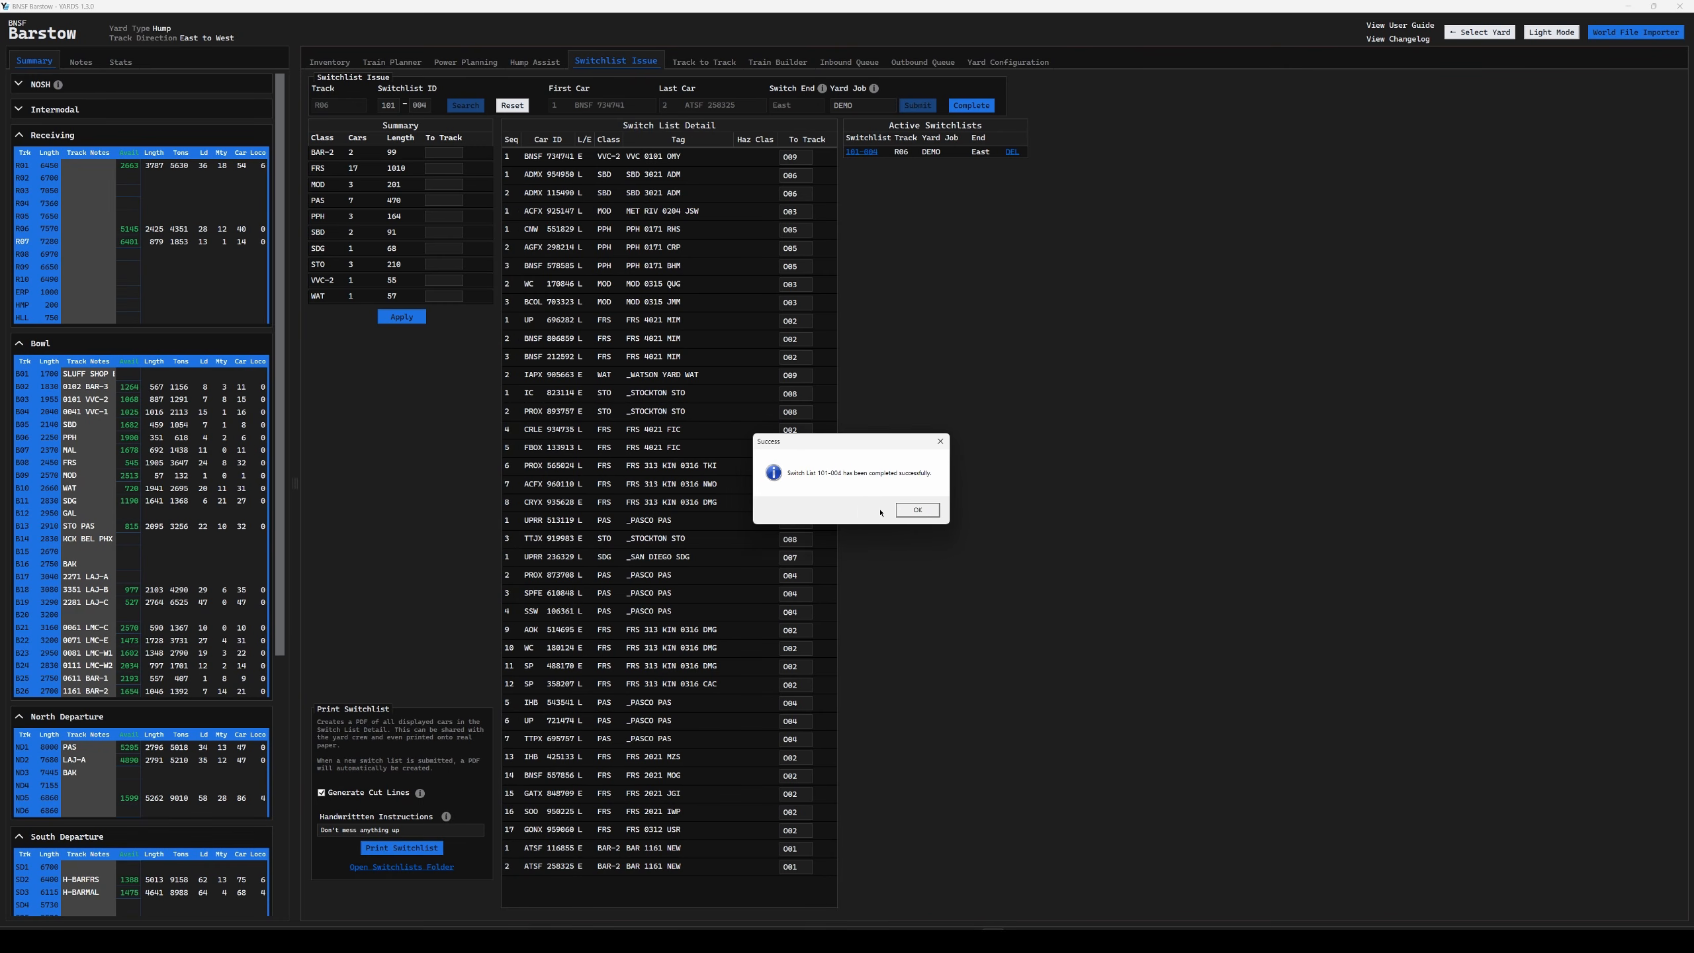
left_click(903, 509)
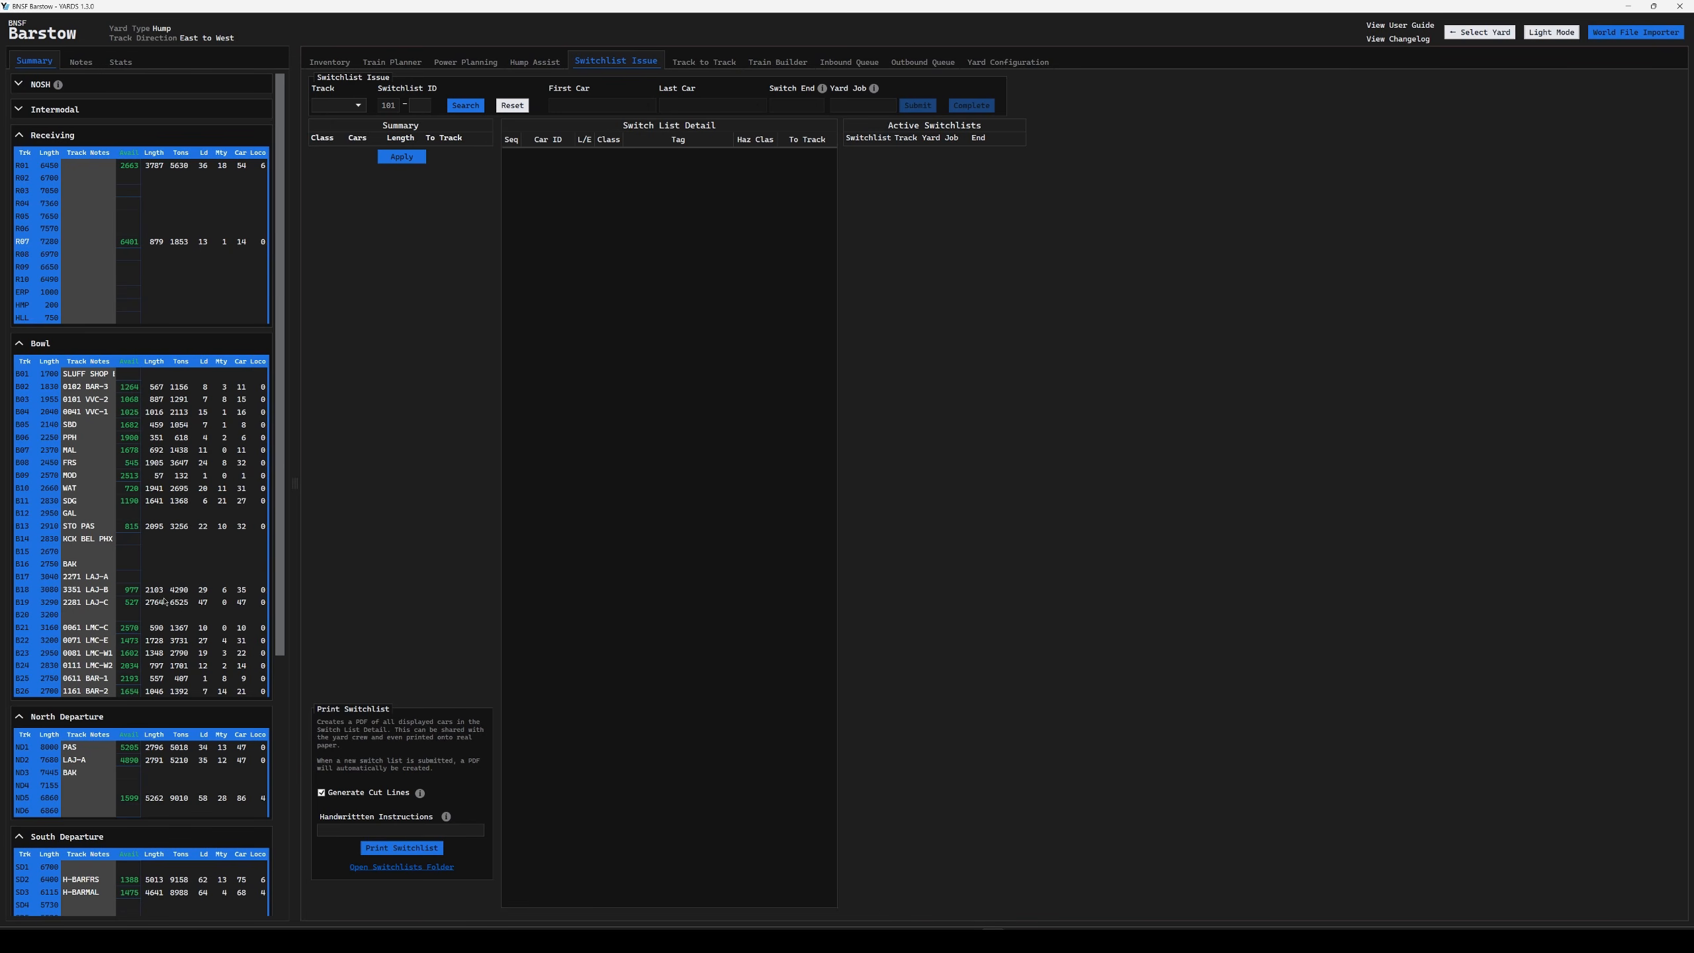
- Expand the Old Yard summary and examine the inventories of tracks O01 to O09 for the switched cars
scroll(153, 654, "down", 6)
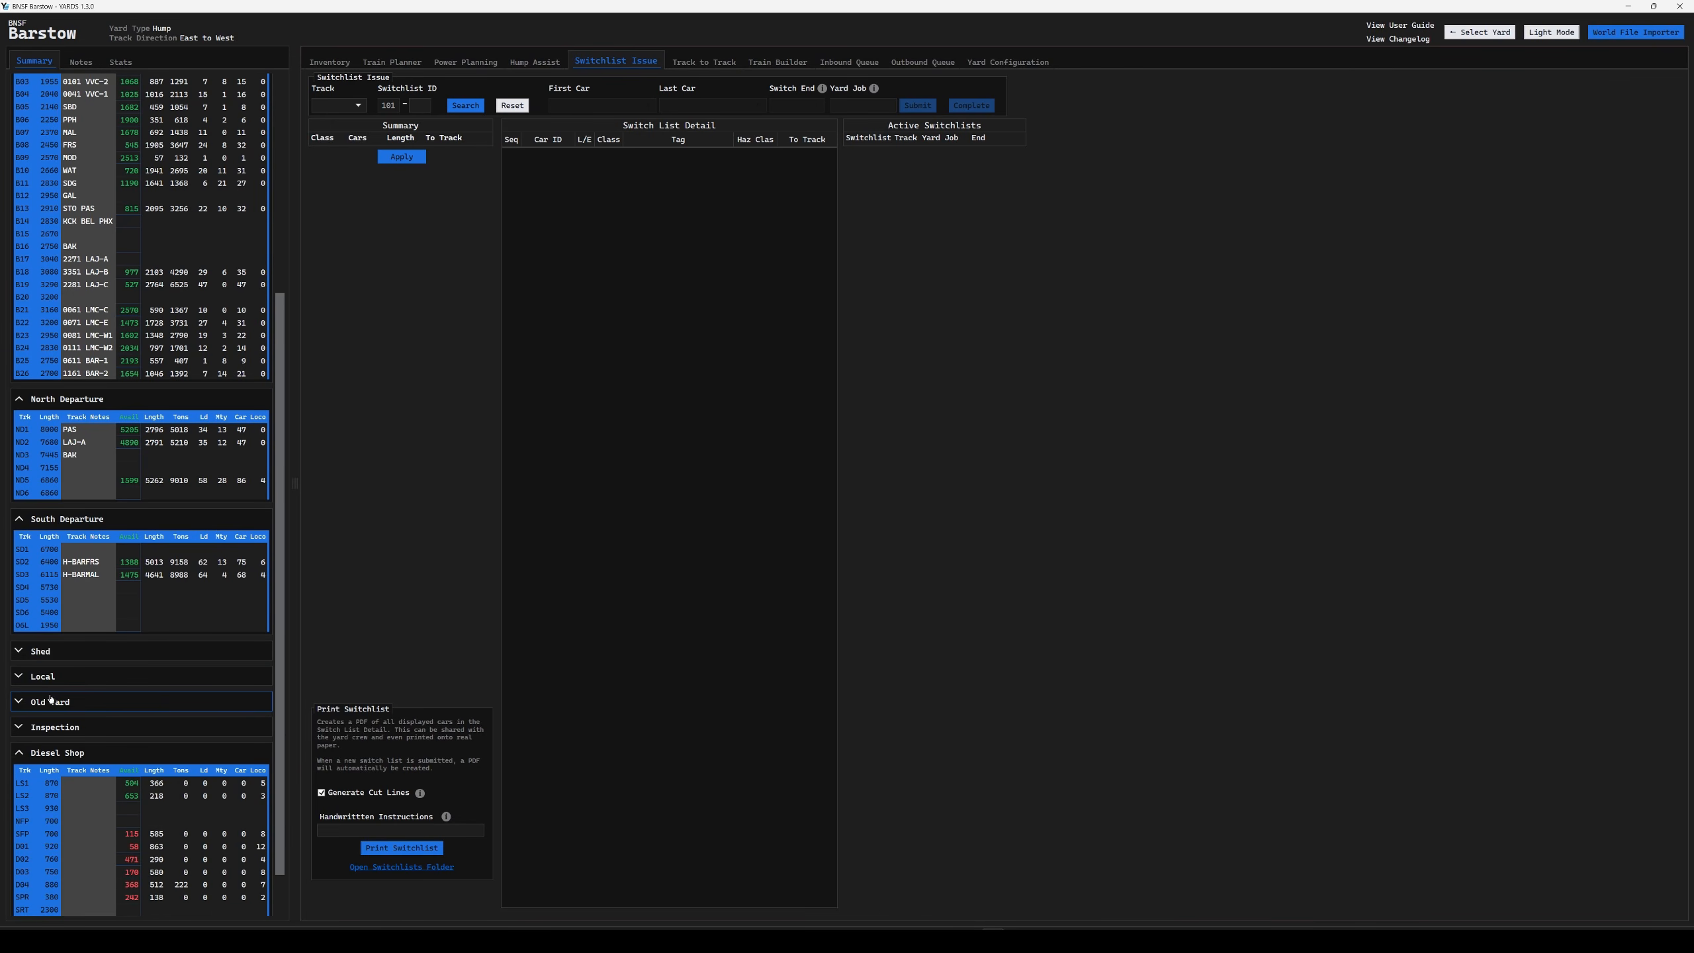
left_click(52, 702)
scroll(99, 710, "down", 2)
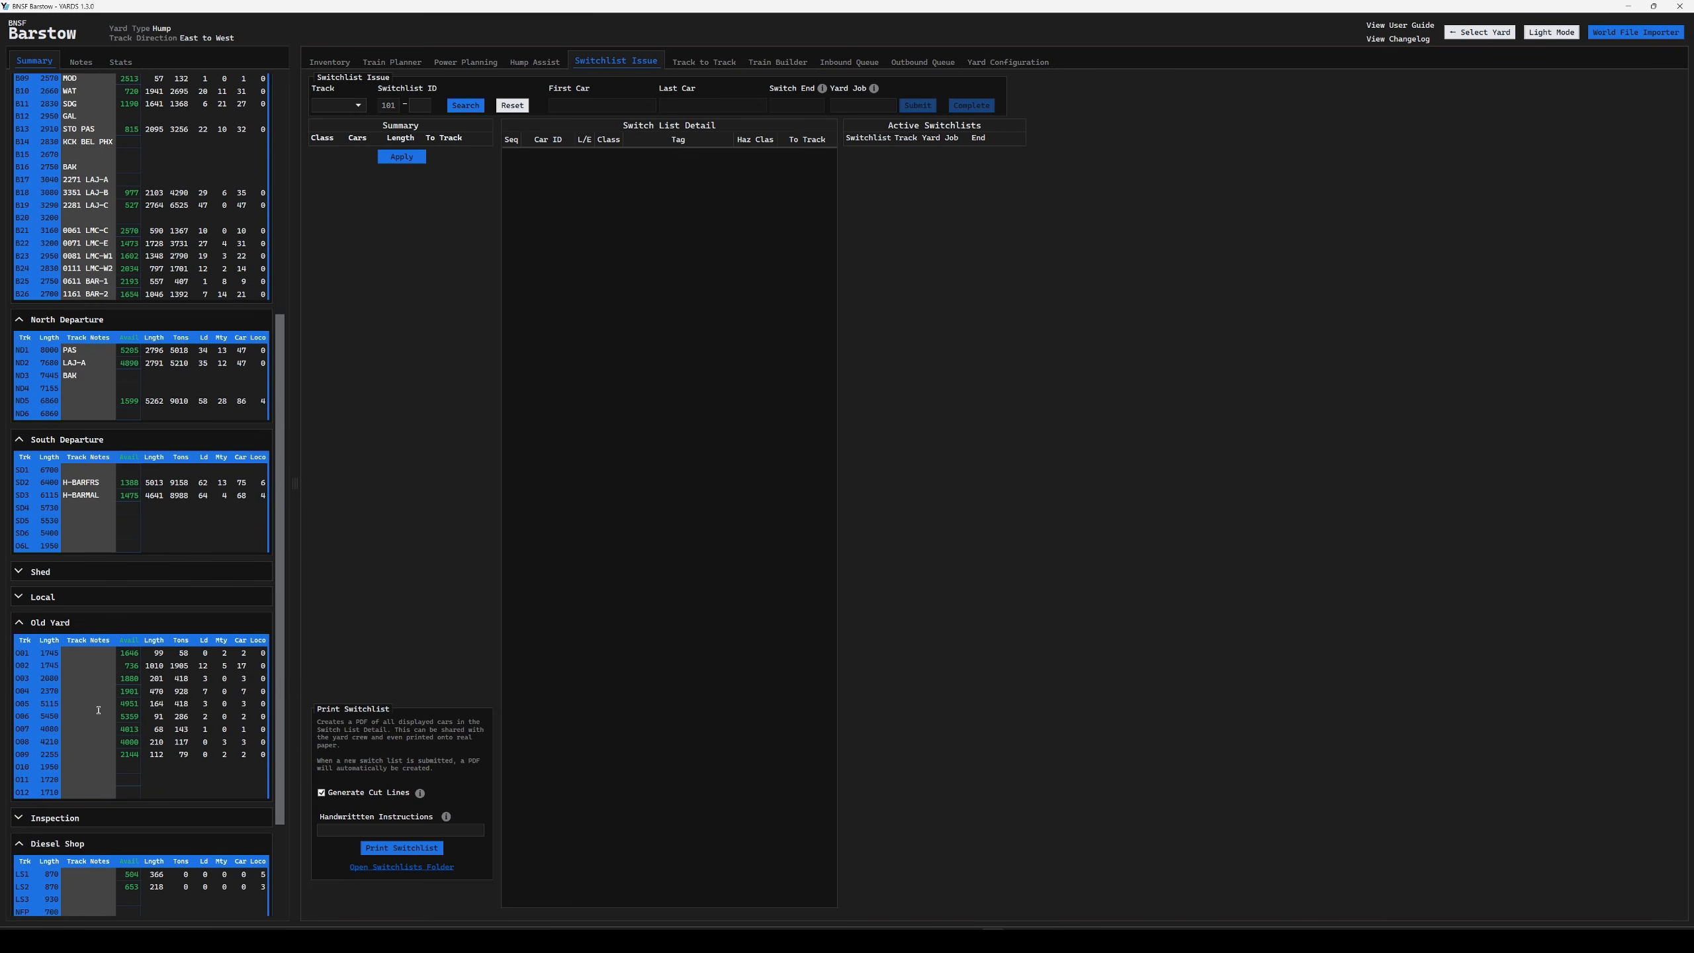
left_click(23, 653)
left_click(359, 106)
left_click(359, 111)
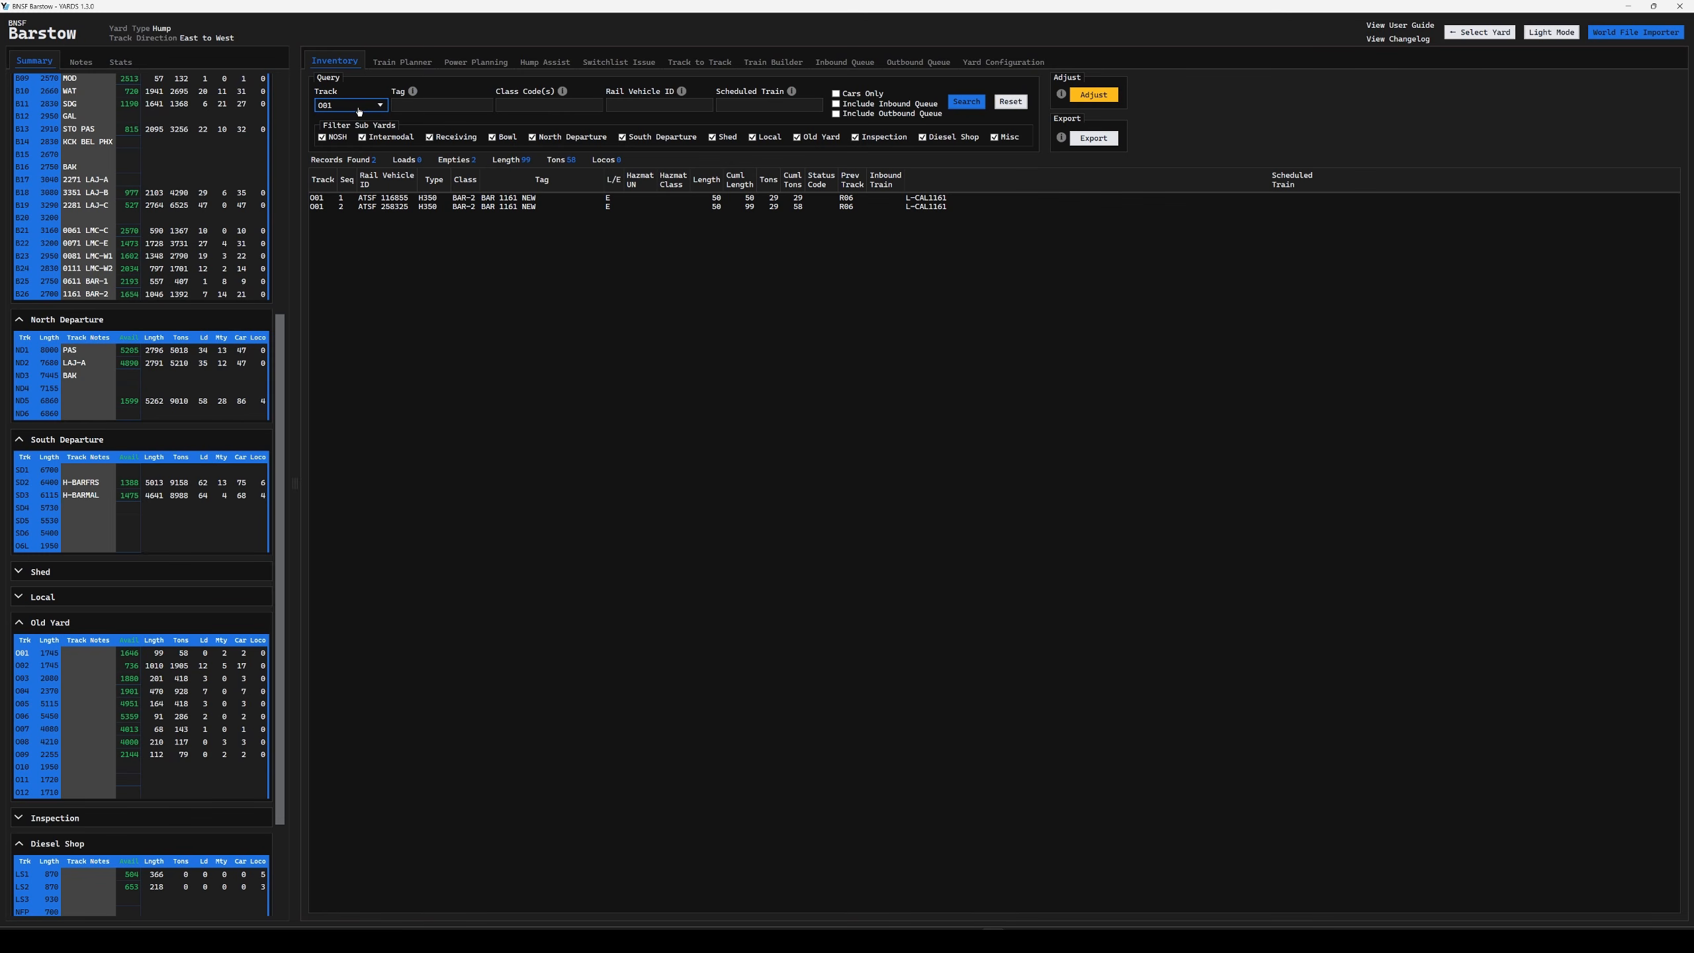
left_click(366, 107)
left_click(370, 108)
scroll(364, 107, "down", 1)
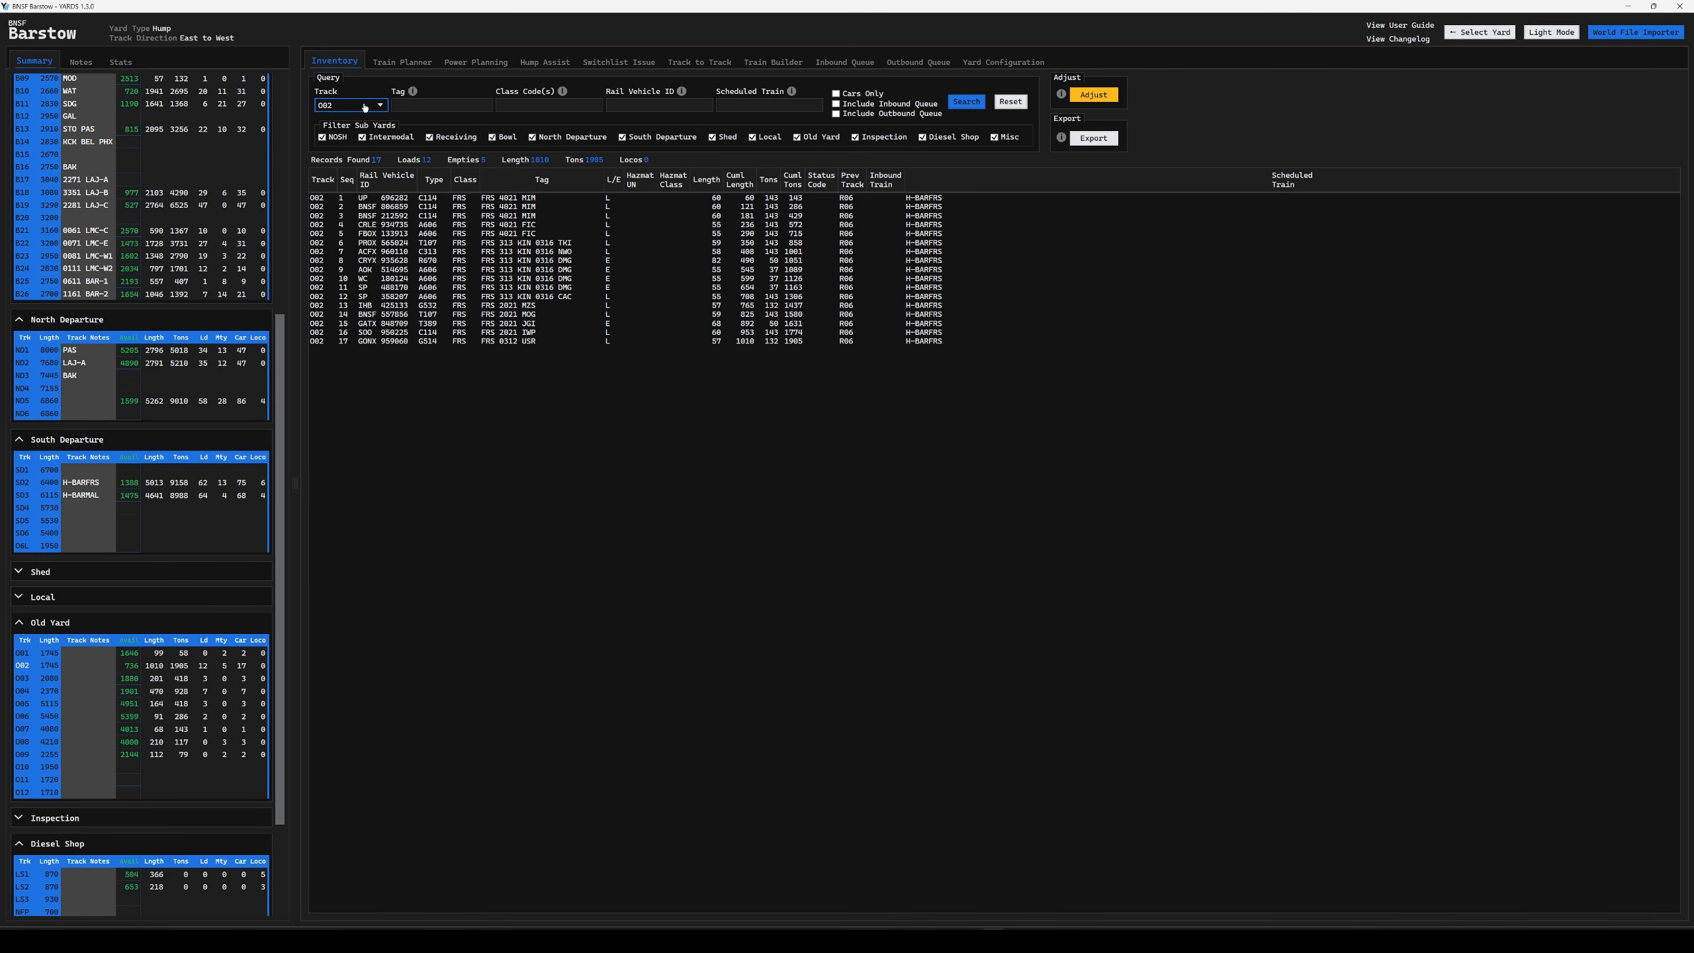
scroll(364, 107, "down", 1)
scroll(363, 107, "down", 1)
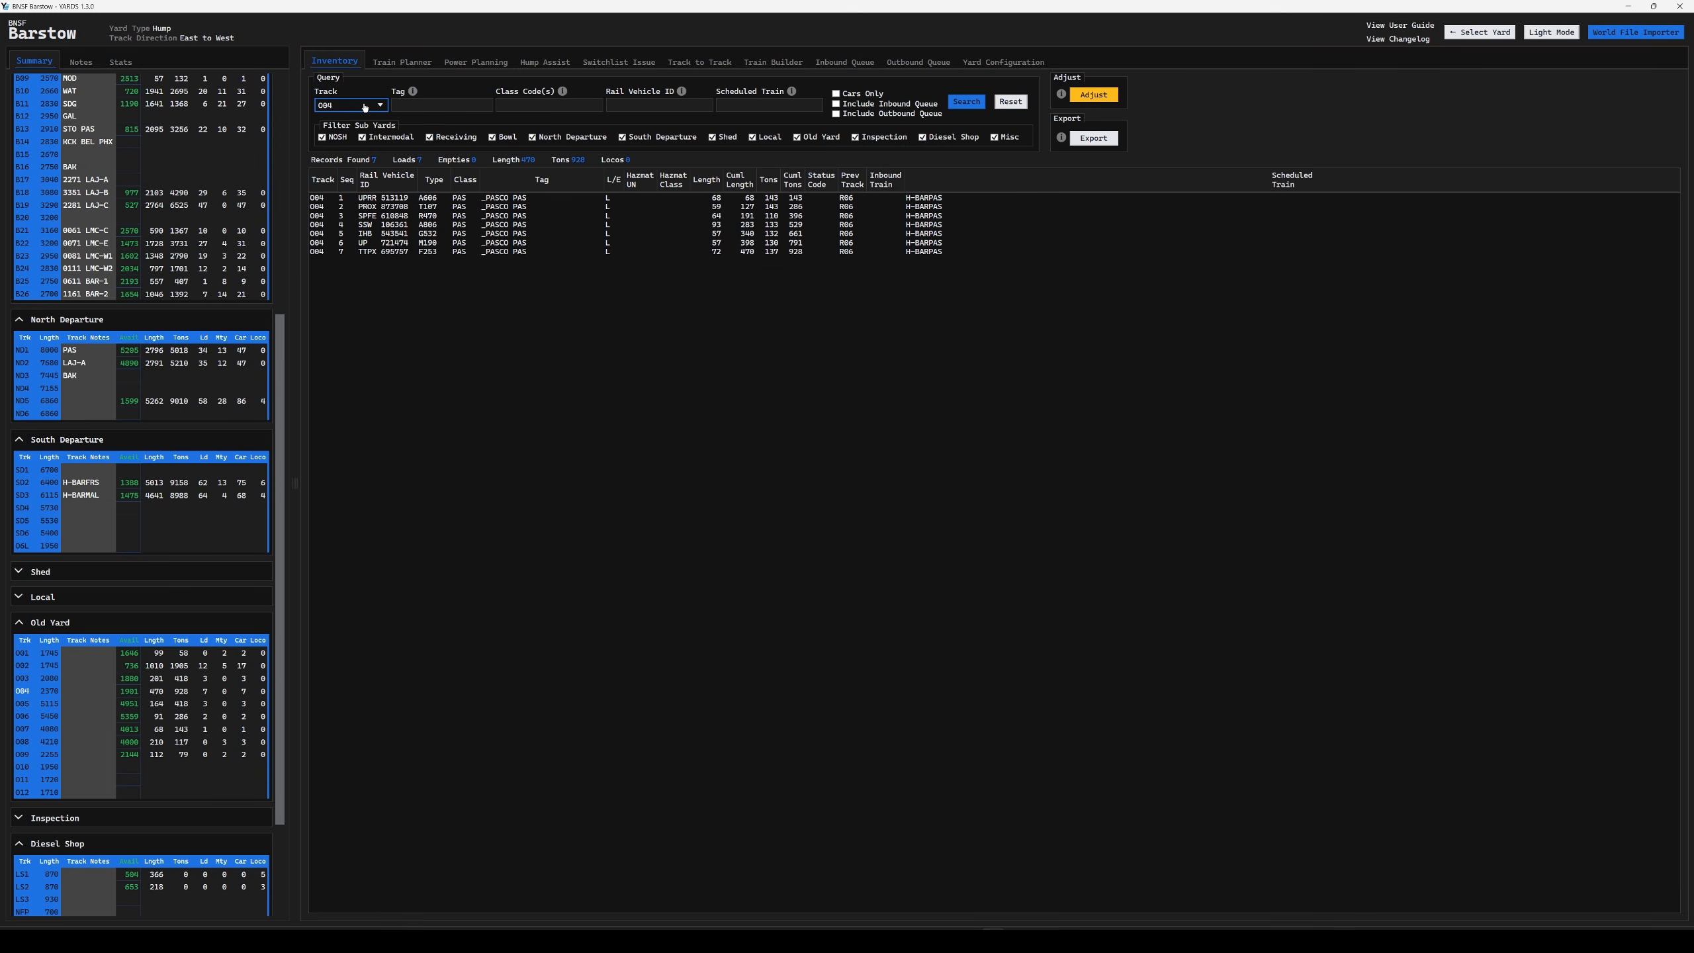
scroll(364, 107, "down", 2)
scroll(364, 108, "down", 3)
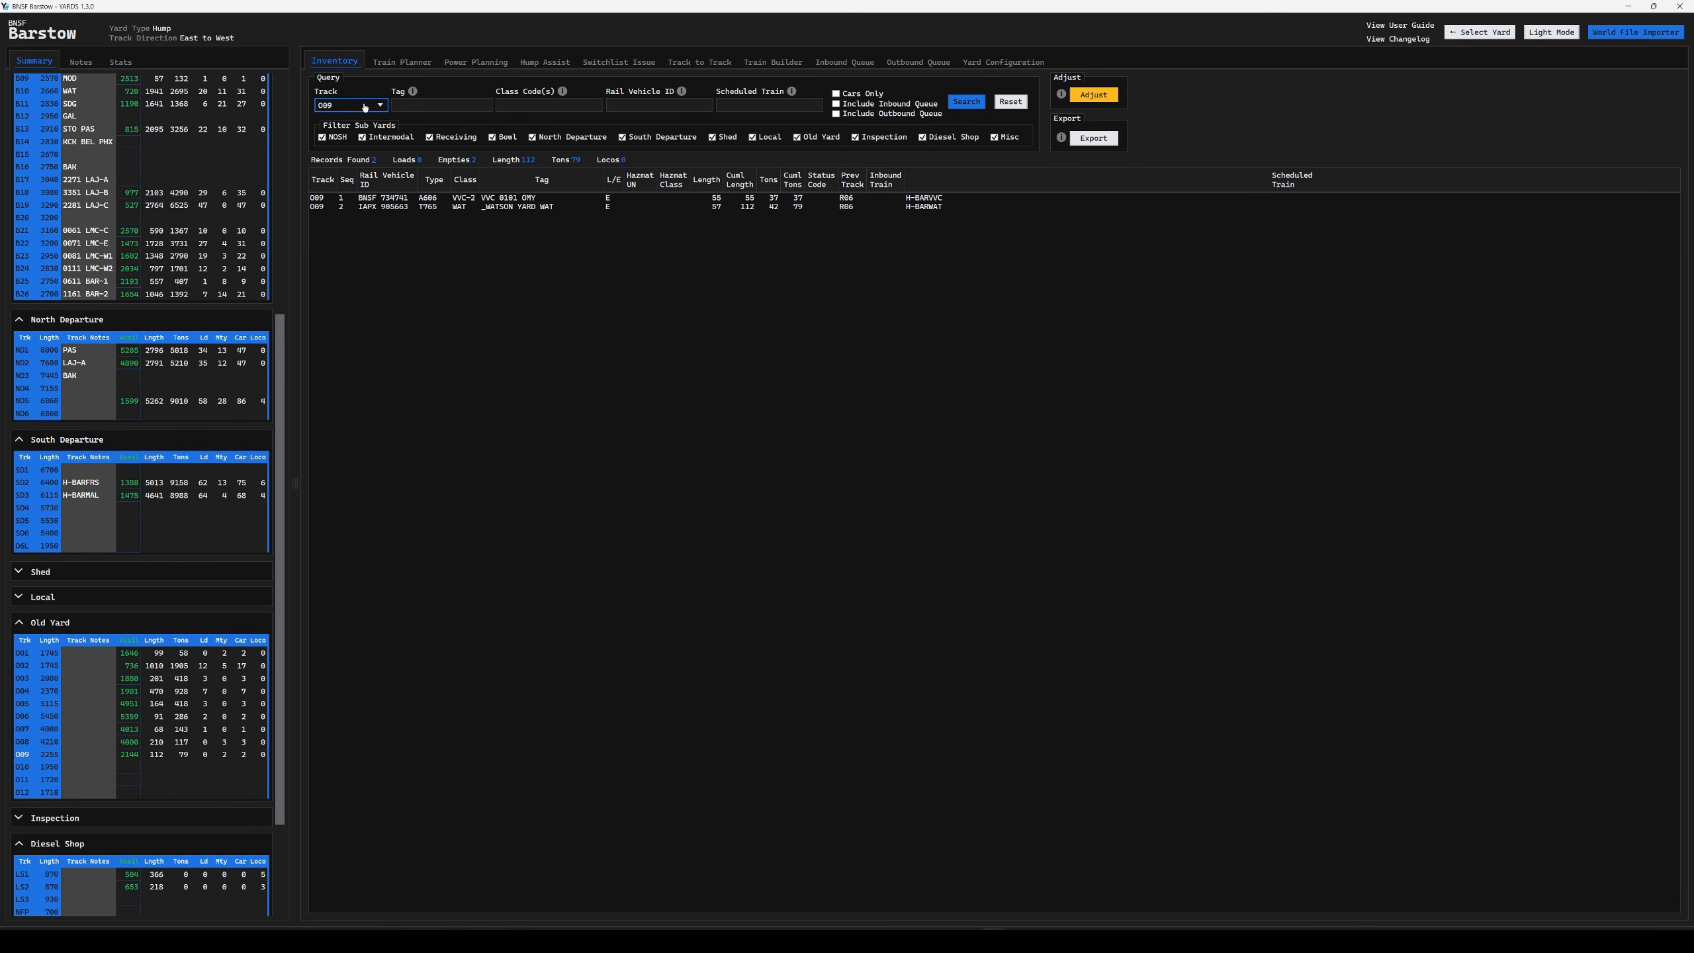
scroll(364, 107, "down", 1)
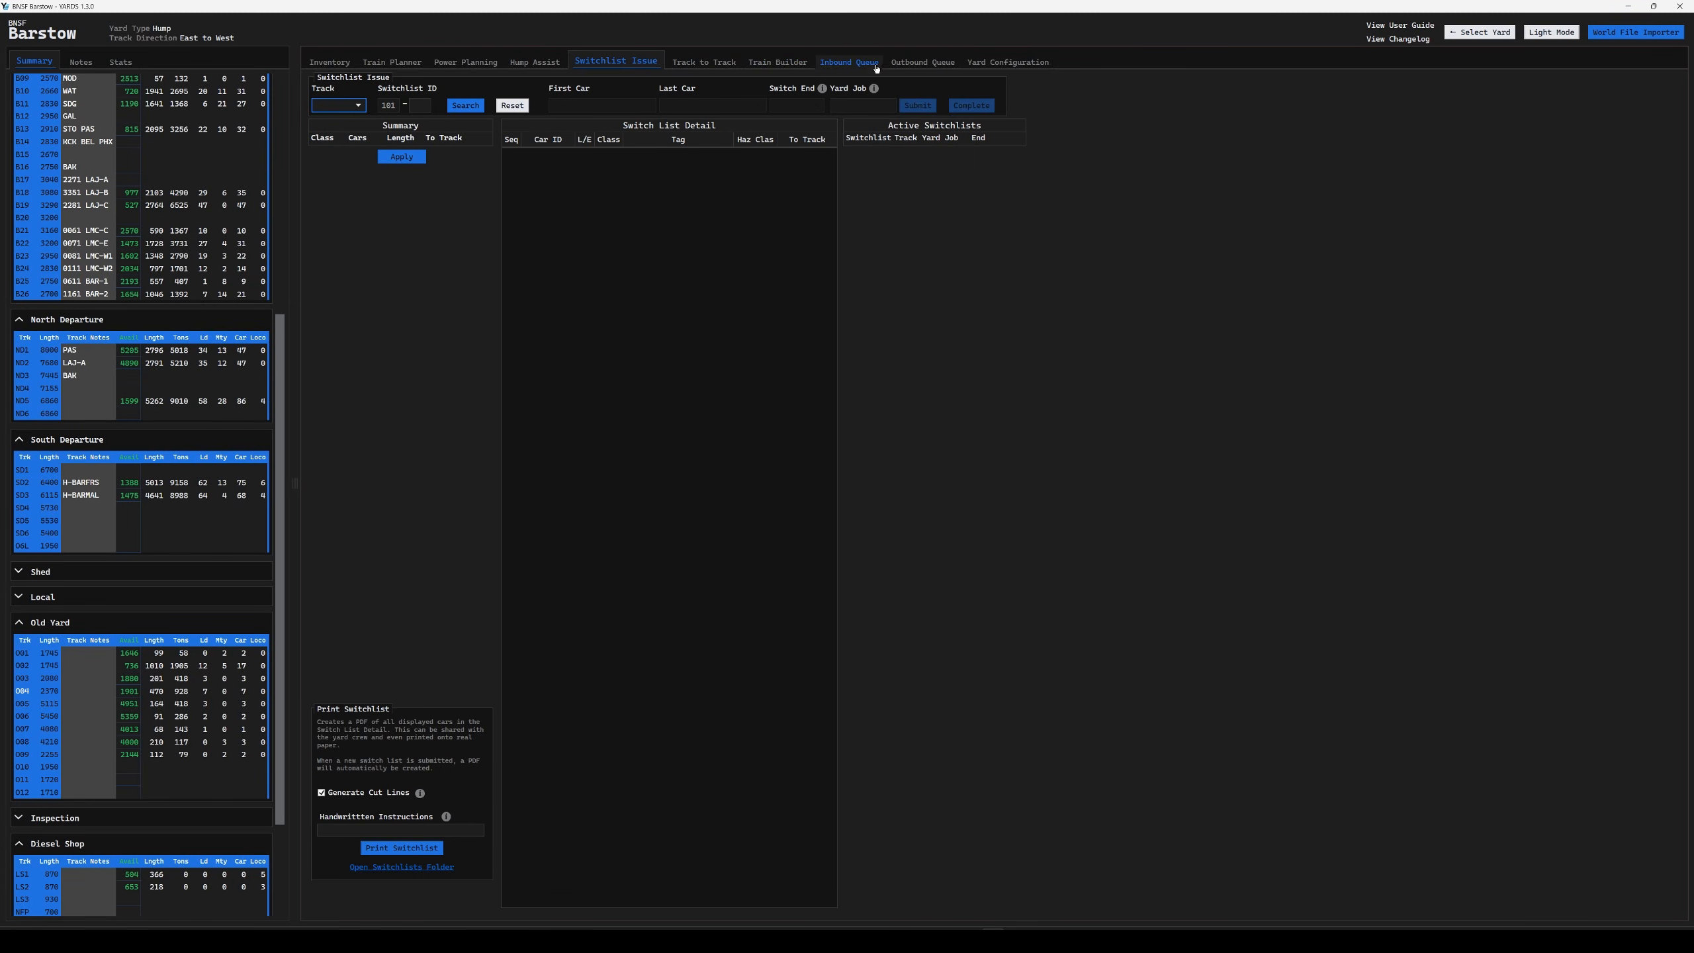
- View the outbound and inbound queues, and open the World File Import dialog and close it without importing
left_click(857, 64)
left_click(933, 66)
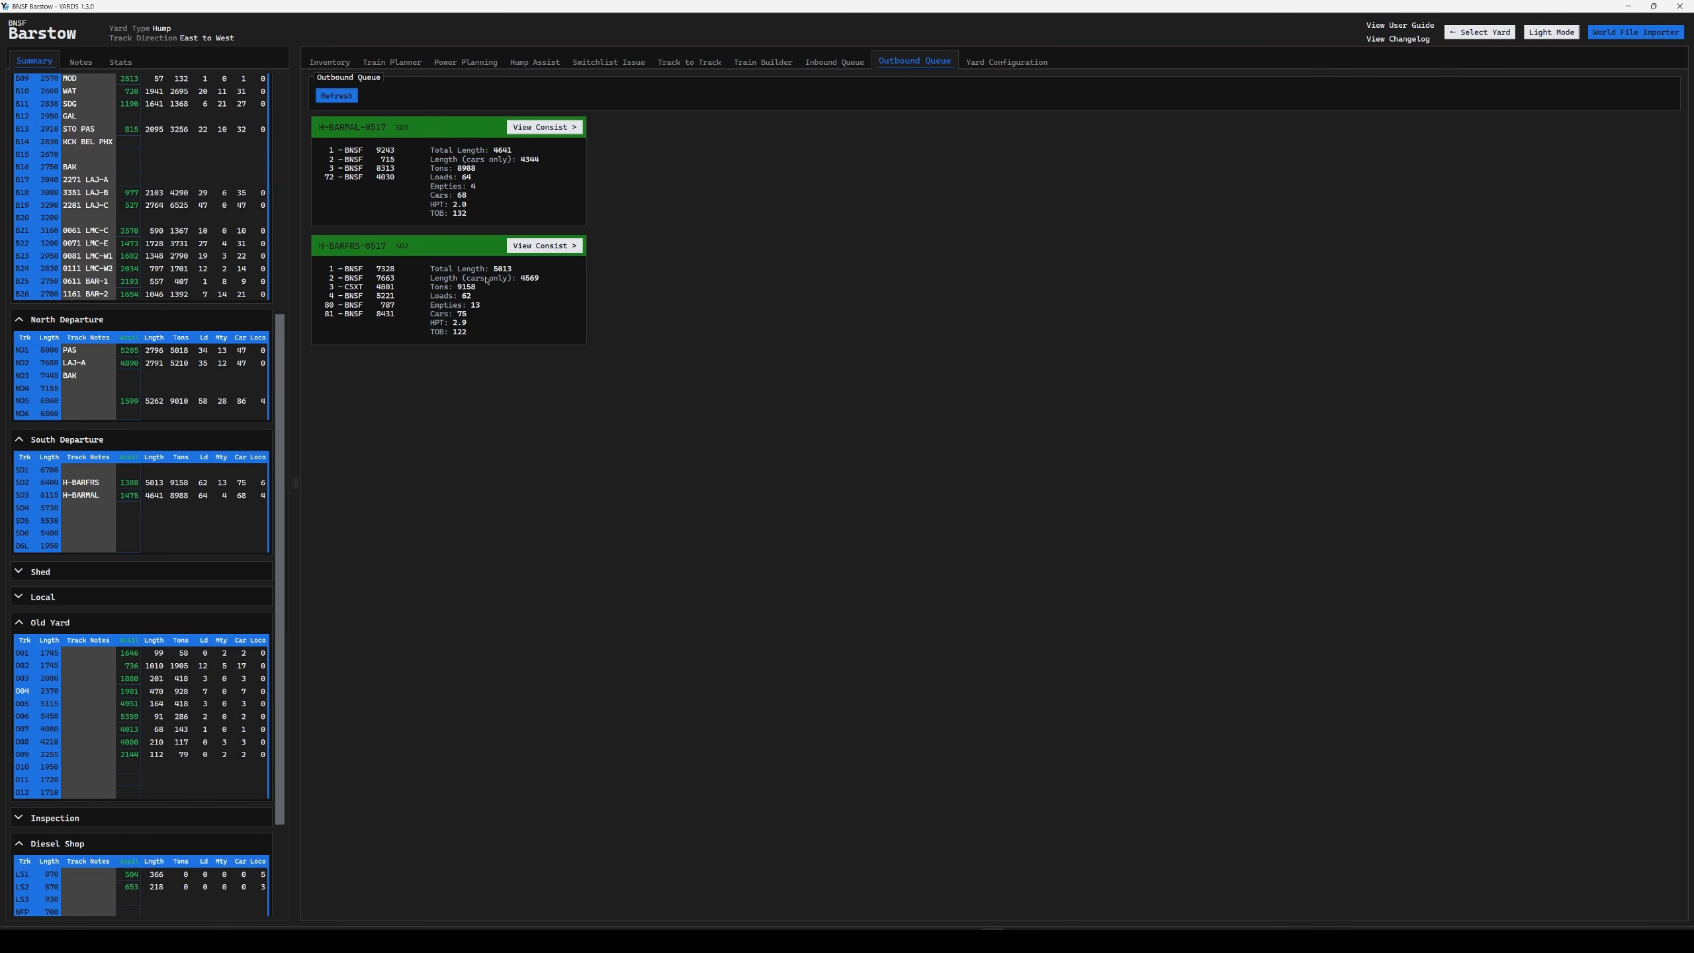
left_click(844, 62)
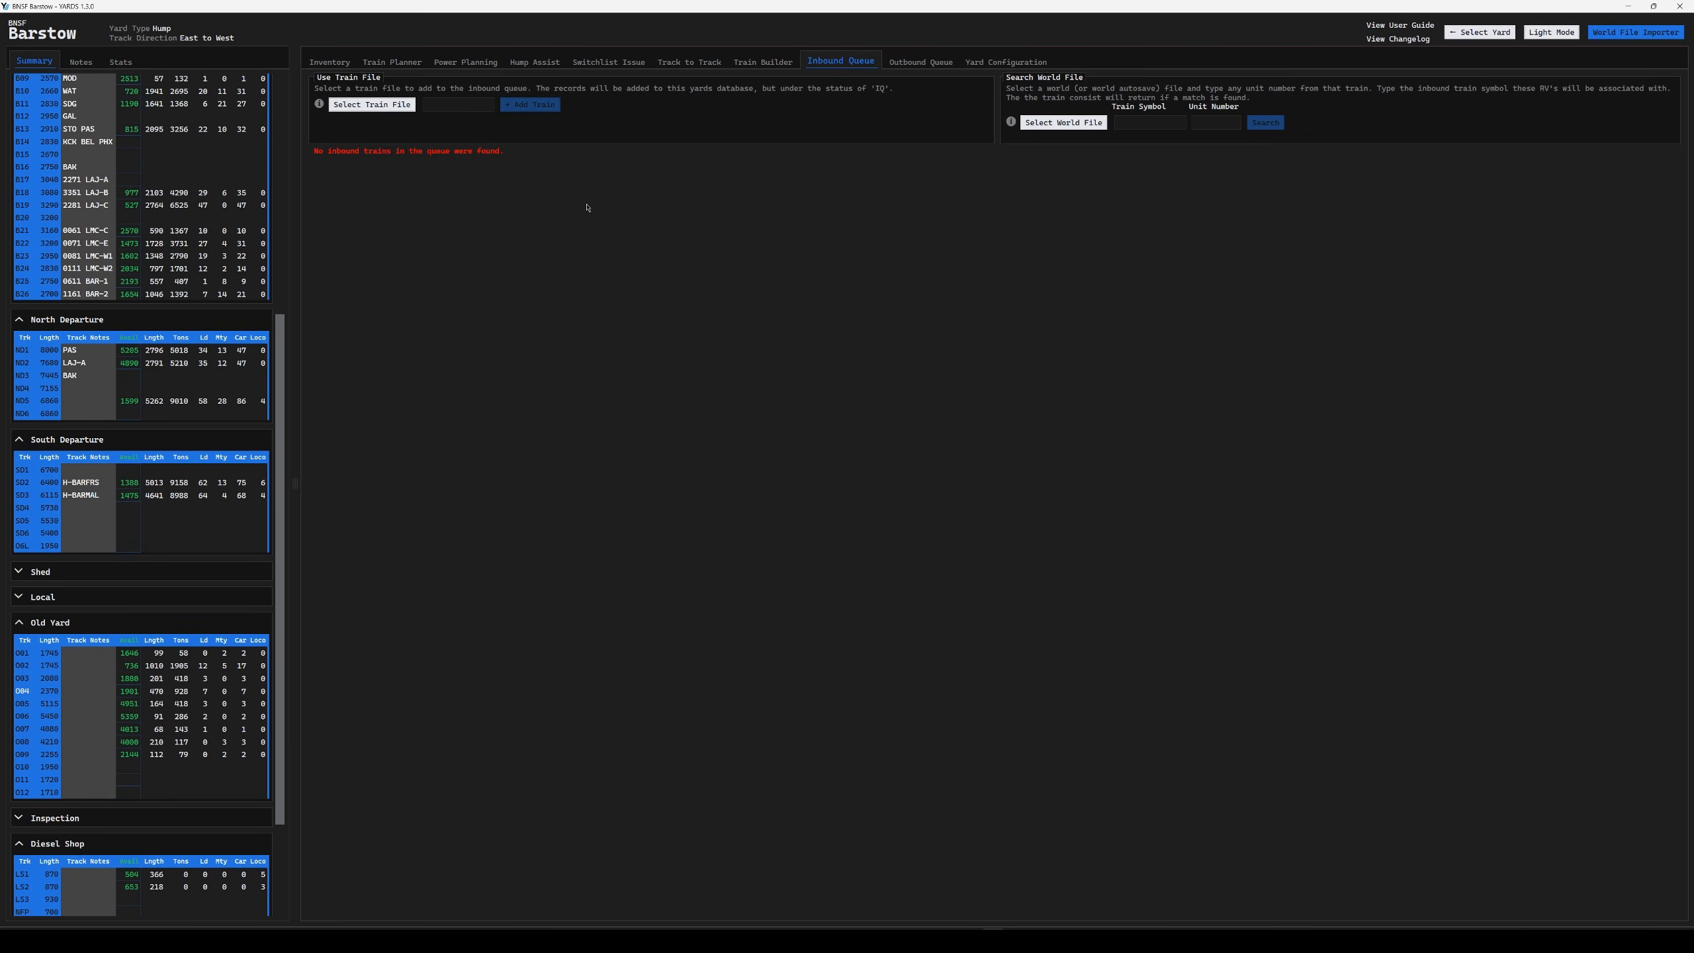
left_click(1635, 32)
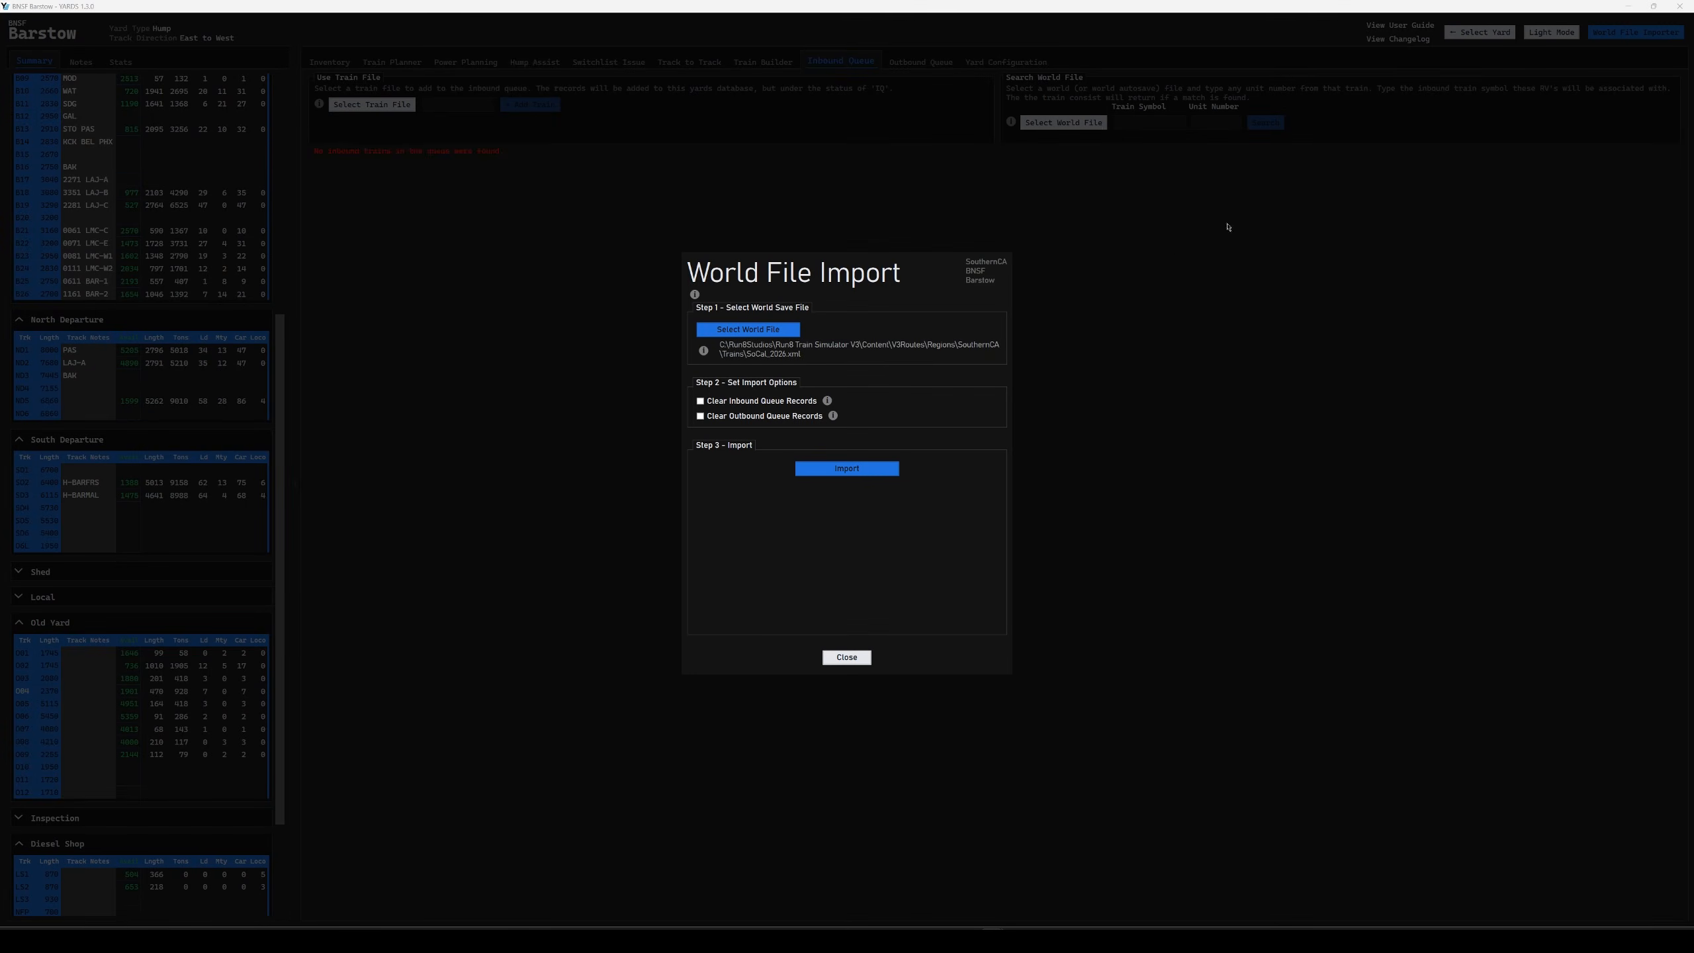
left_click(854, 660)
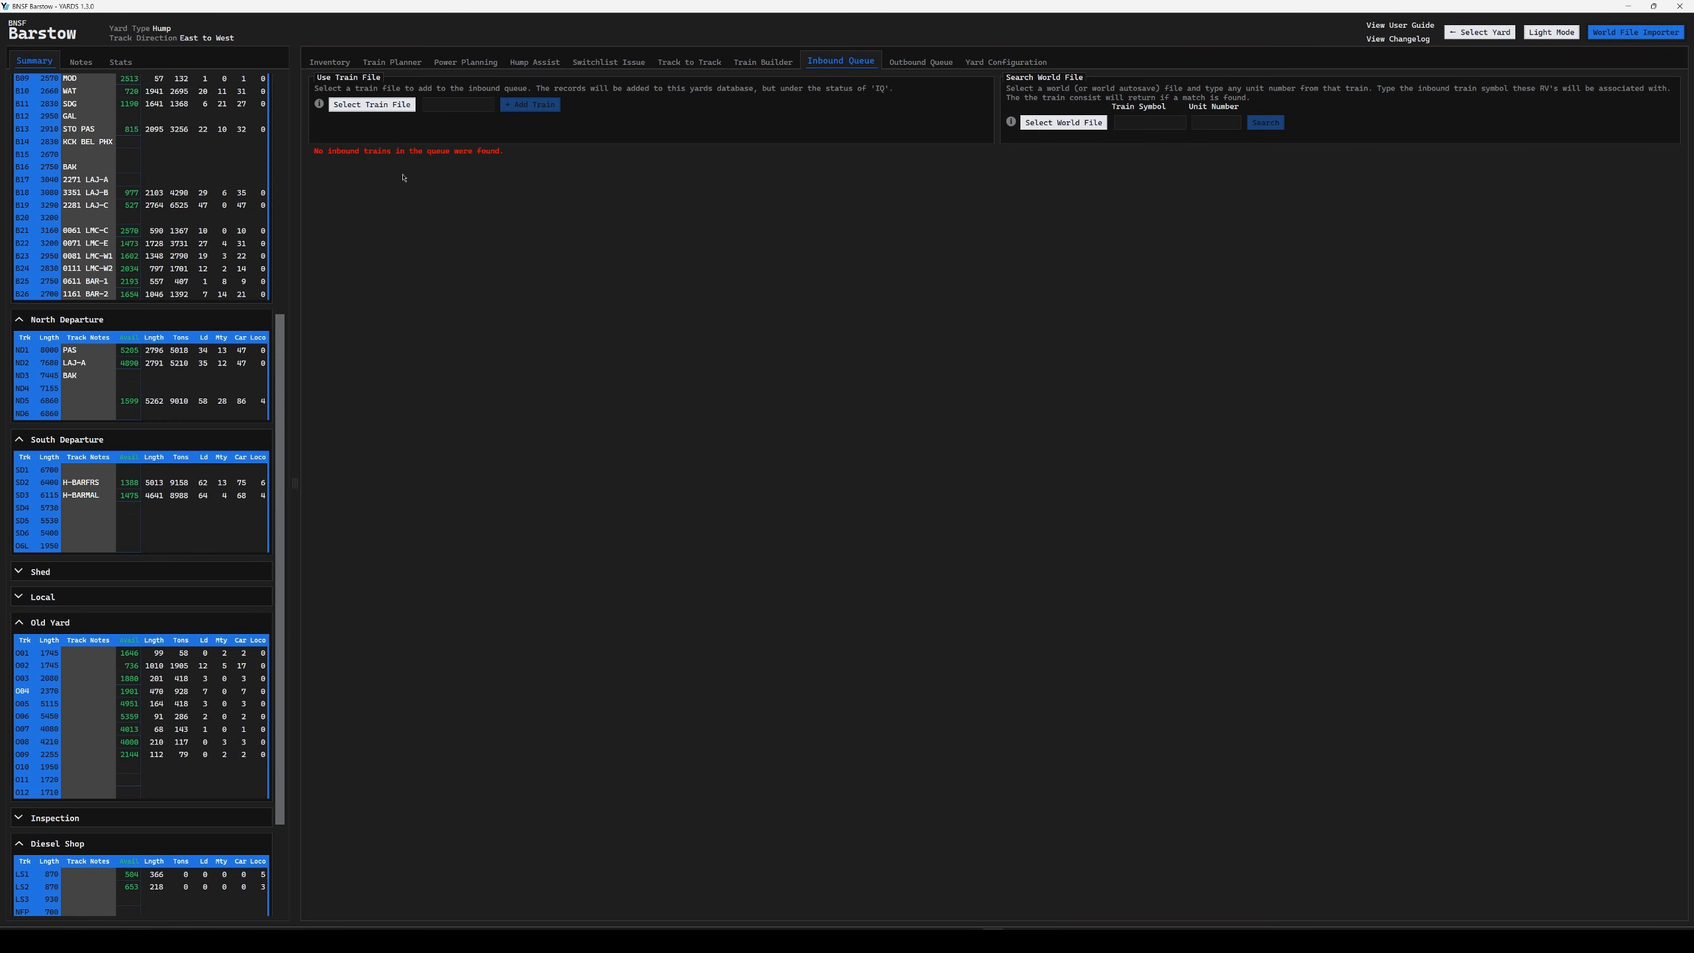
- Browse the saved train files in the Trains folder, add the PPH train to the inbound queue and open its consist
left_click(383, 107)
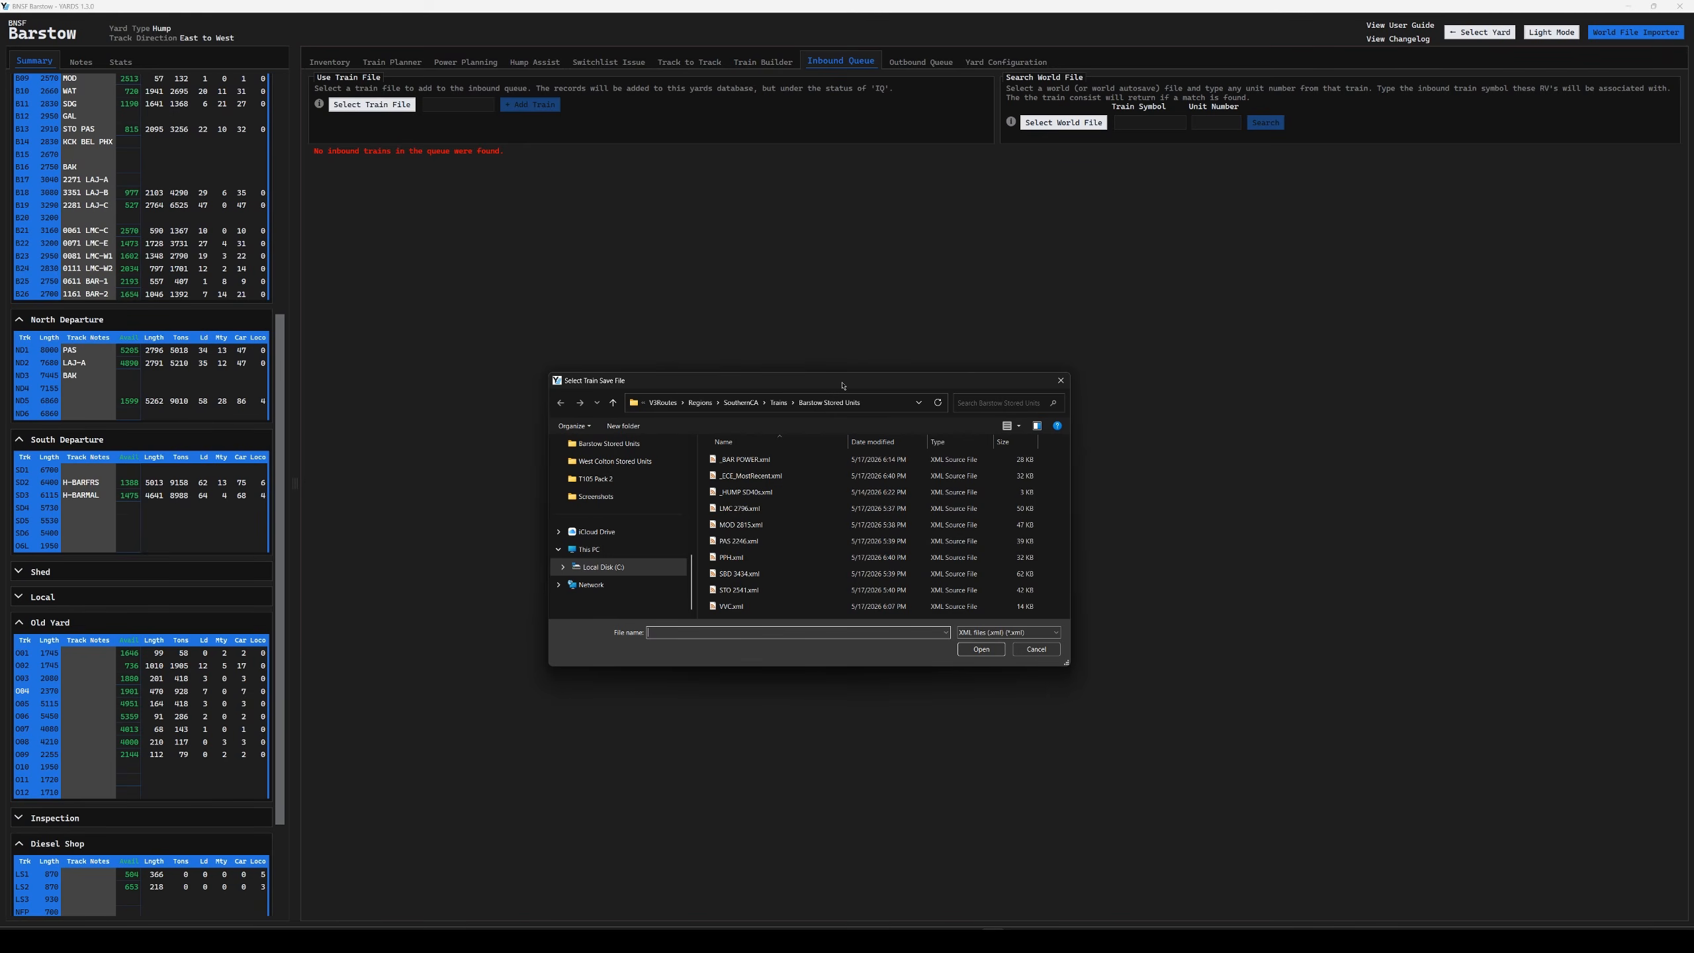
left_click(800, 524)
left_click(778, 402)
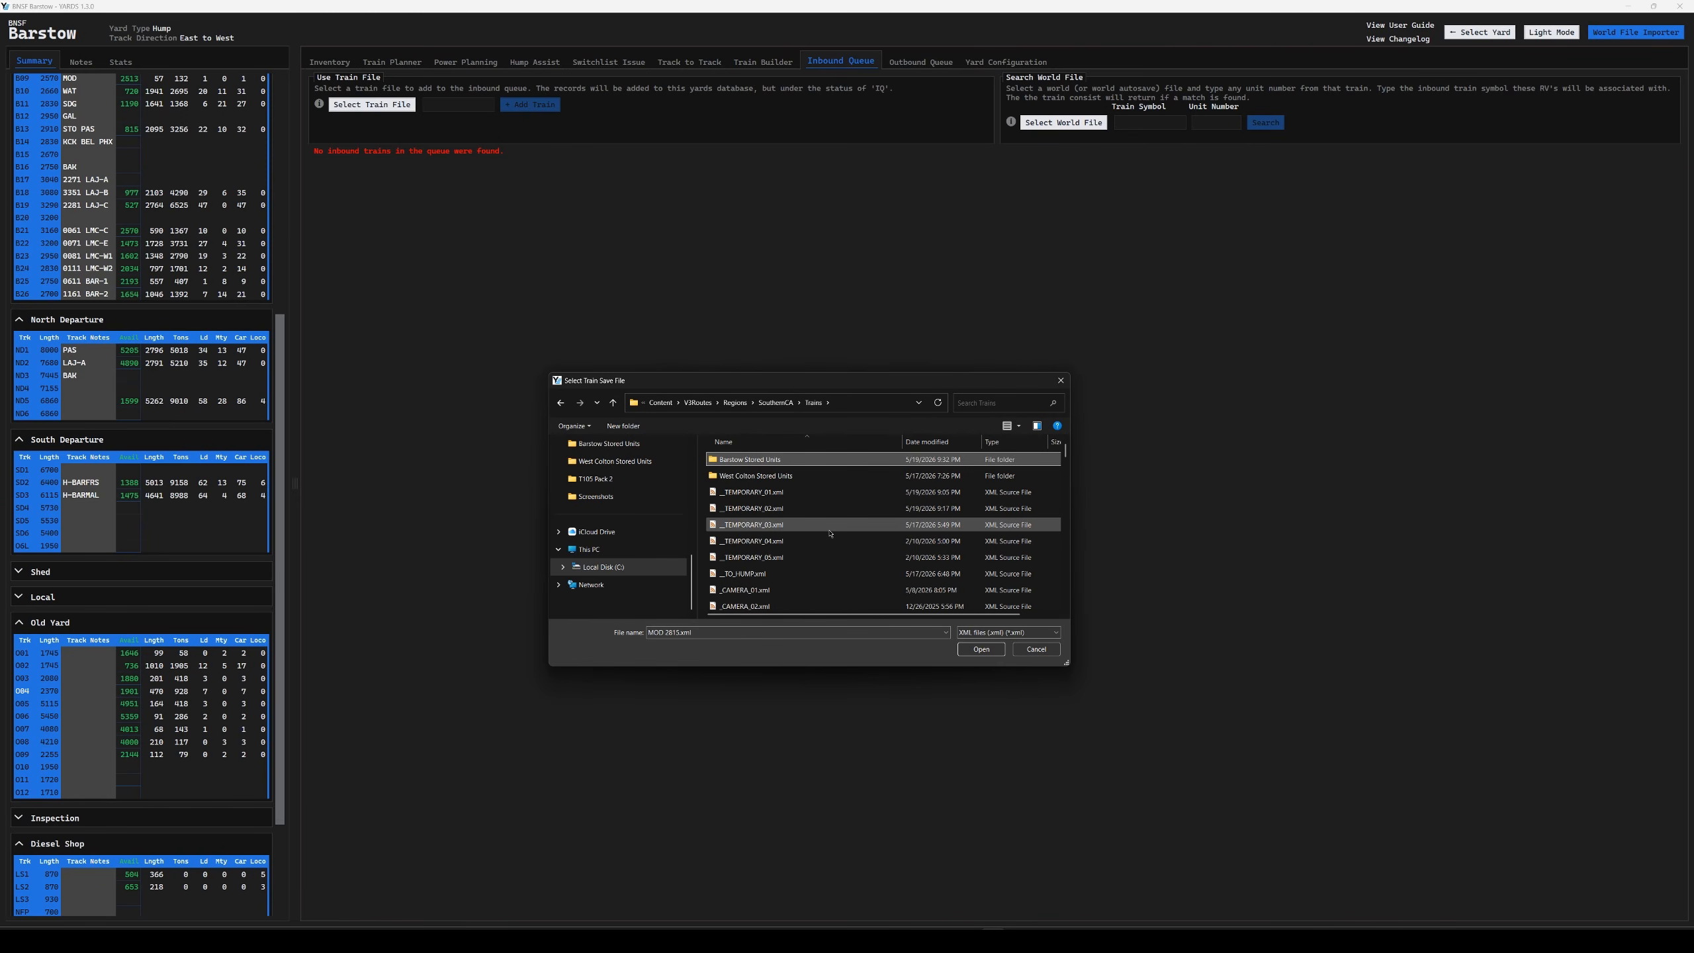
scroll(841, 557, "down", 5)
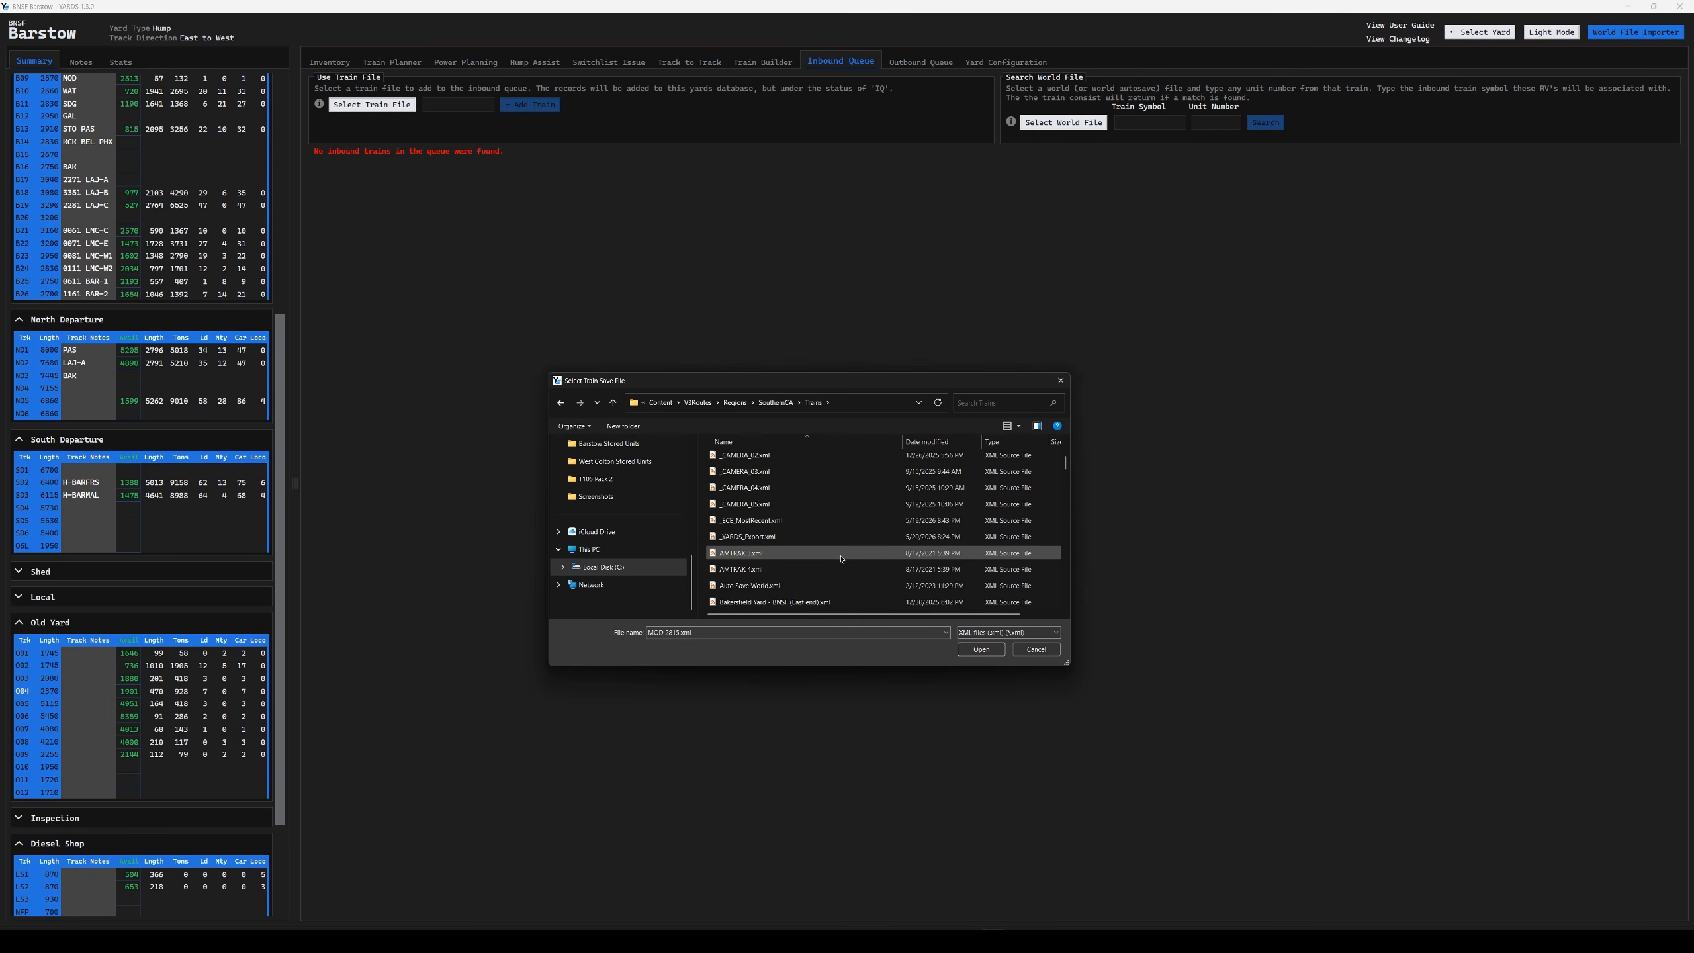
scroll(841, 569, "down", 5)
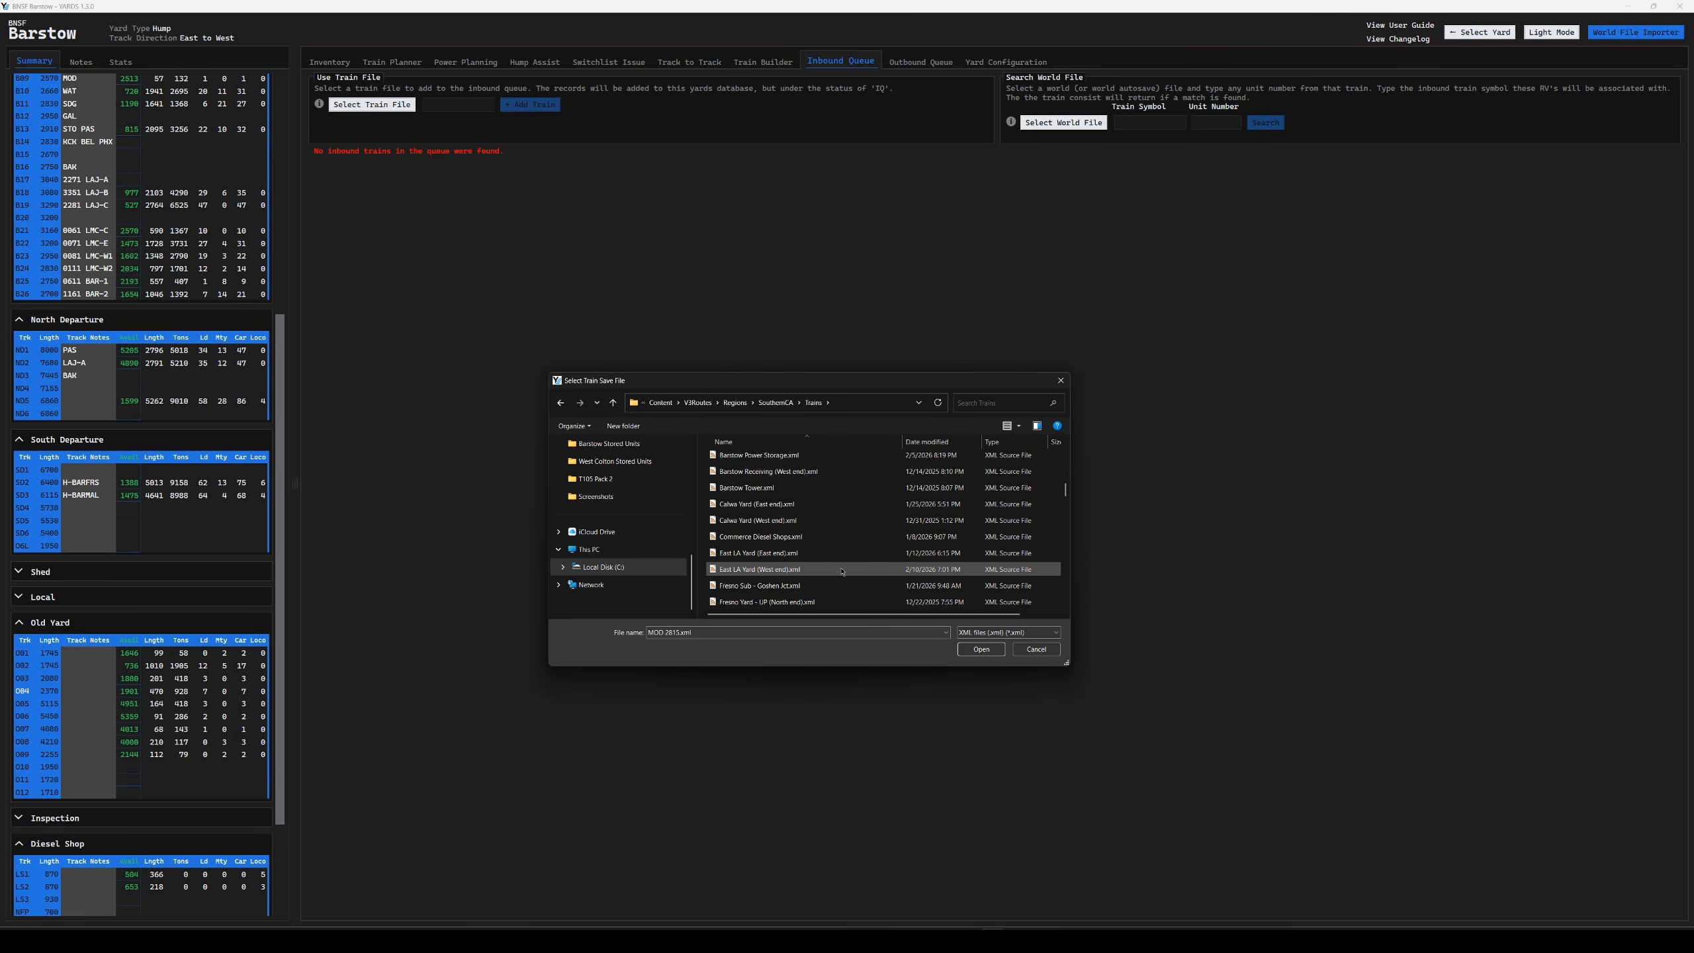
scroll(841, 571, "down", 2)
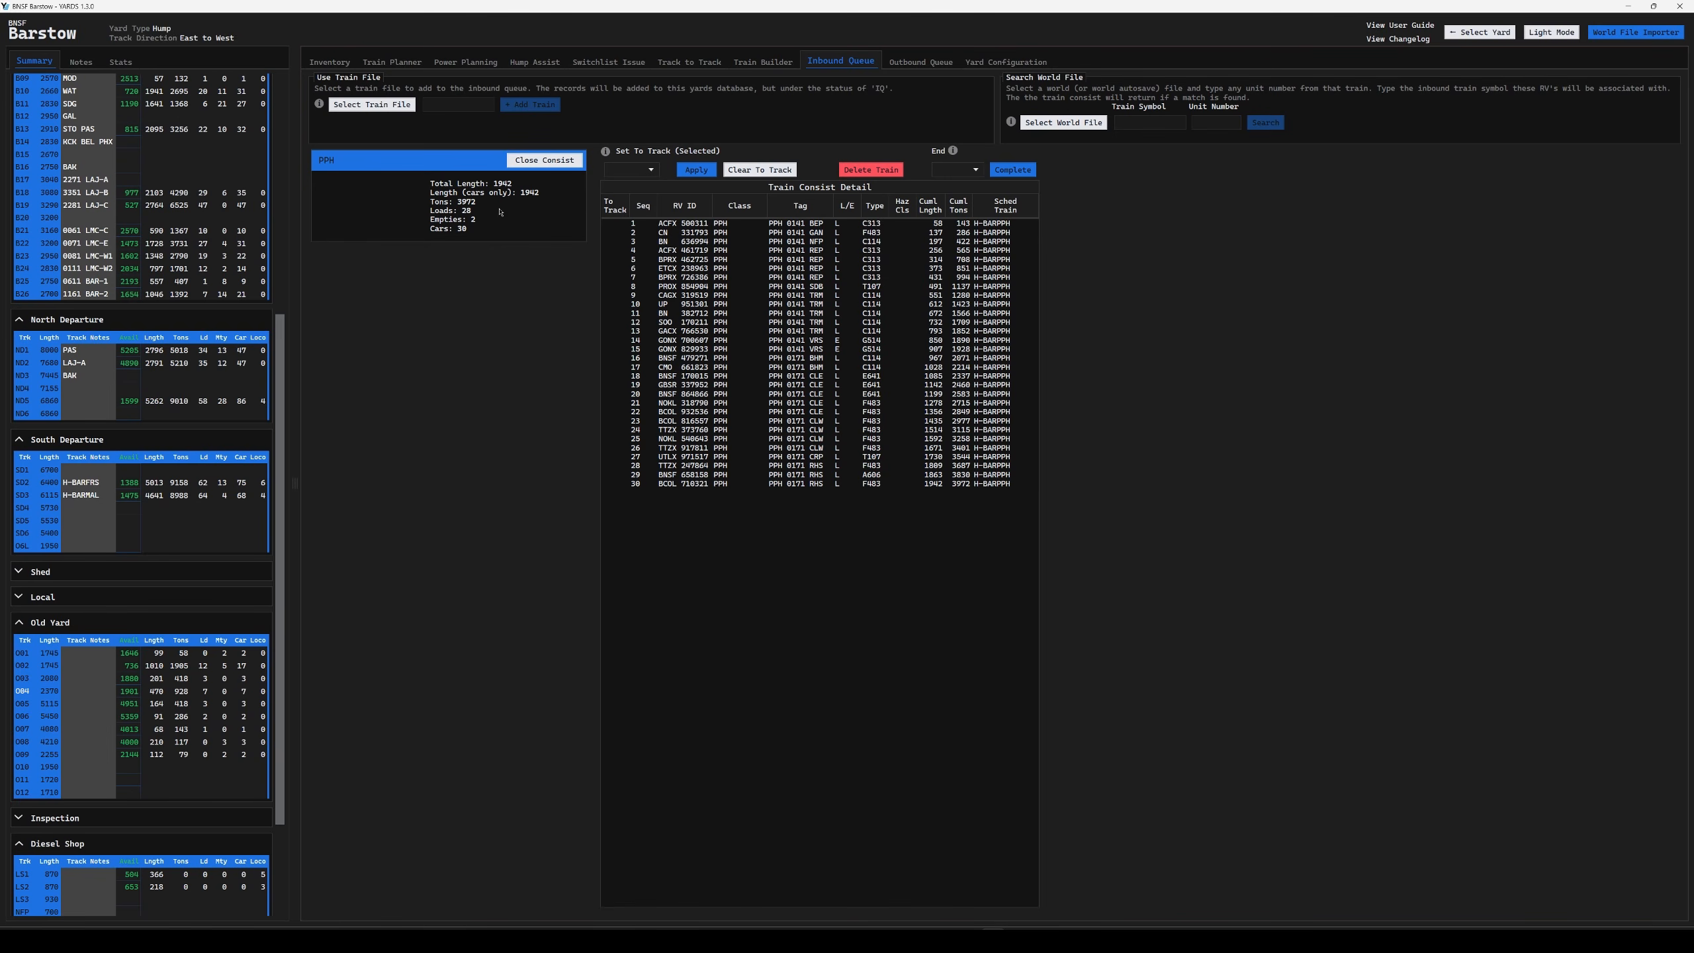
- Assign all 30 cars of the inbound PPH train to track R02
left_click(650, 171)
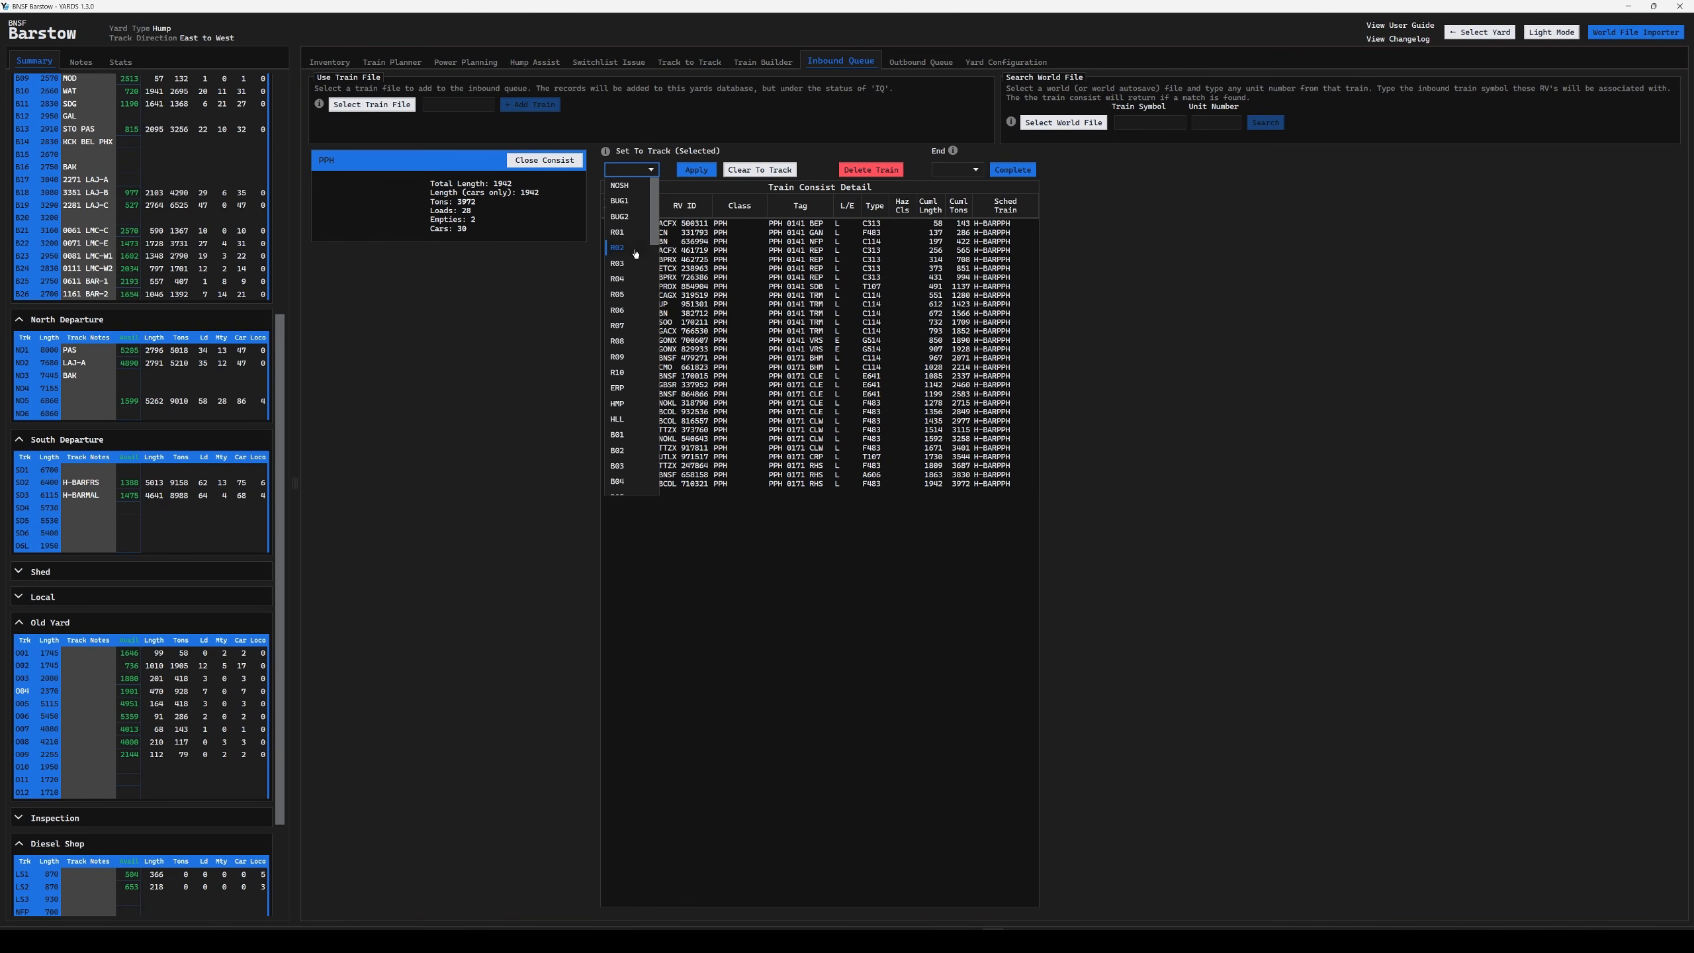
left_click(635, 254)
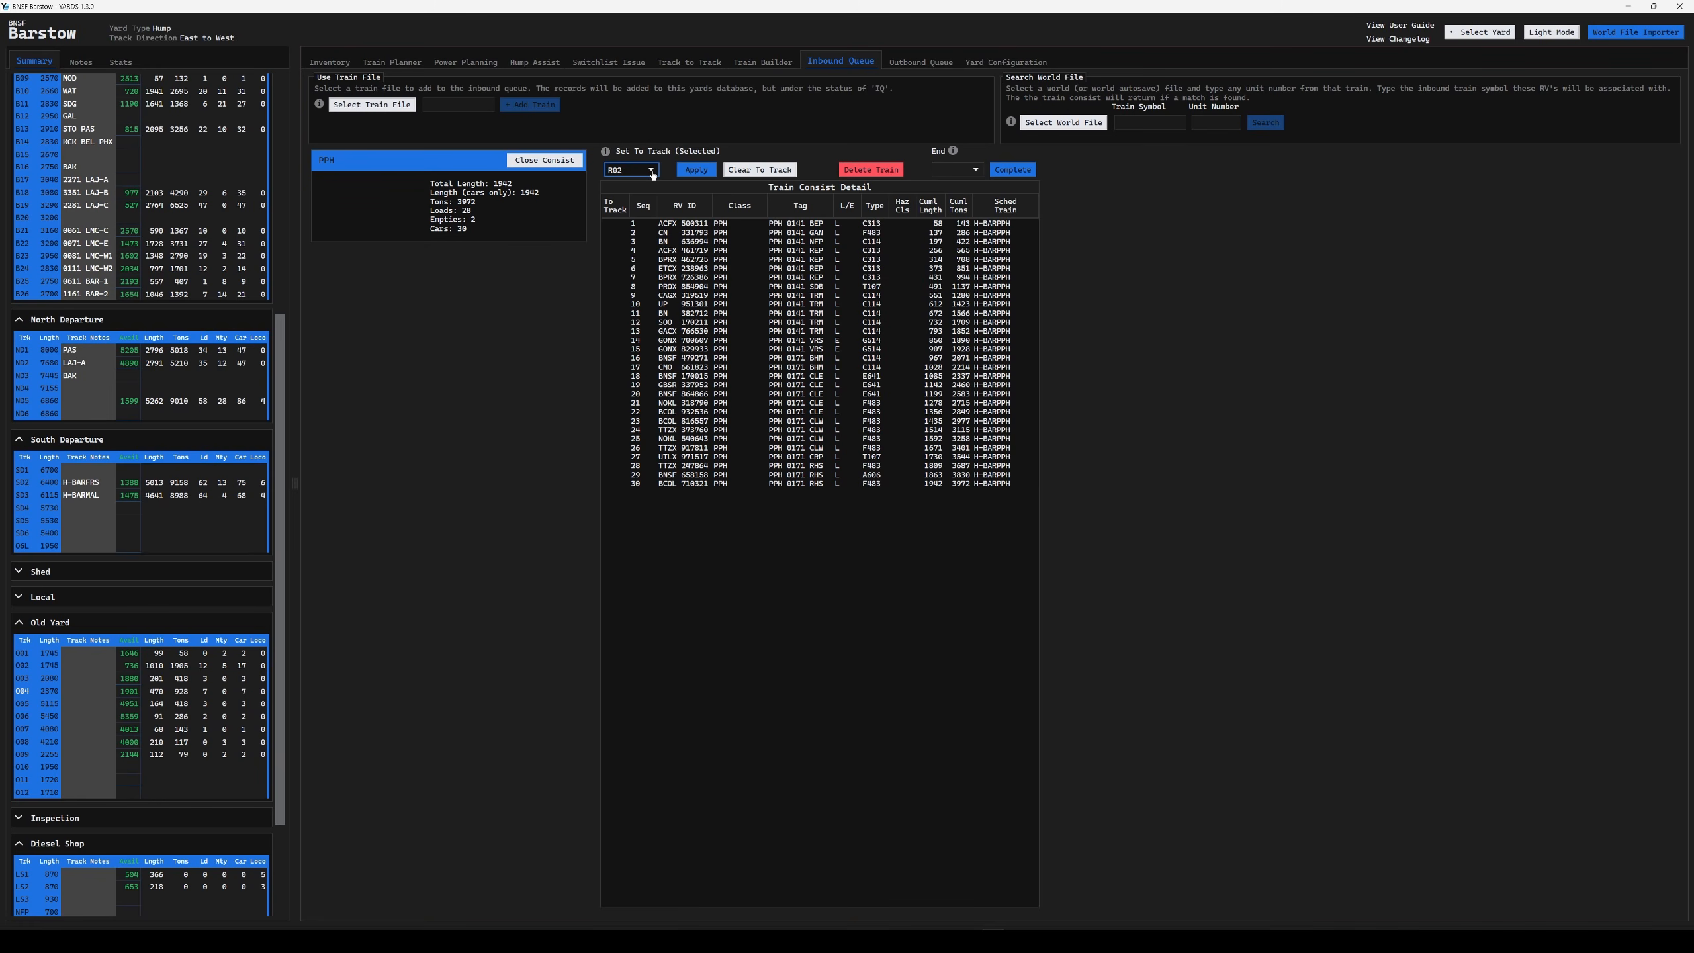
left_click(677, 224)
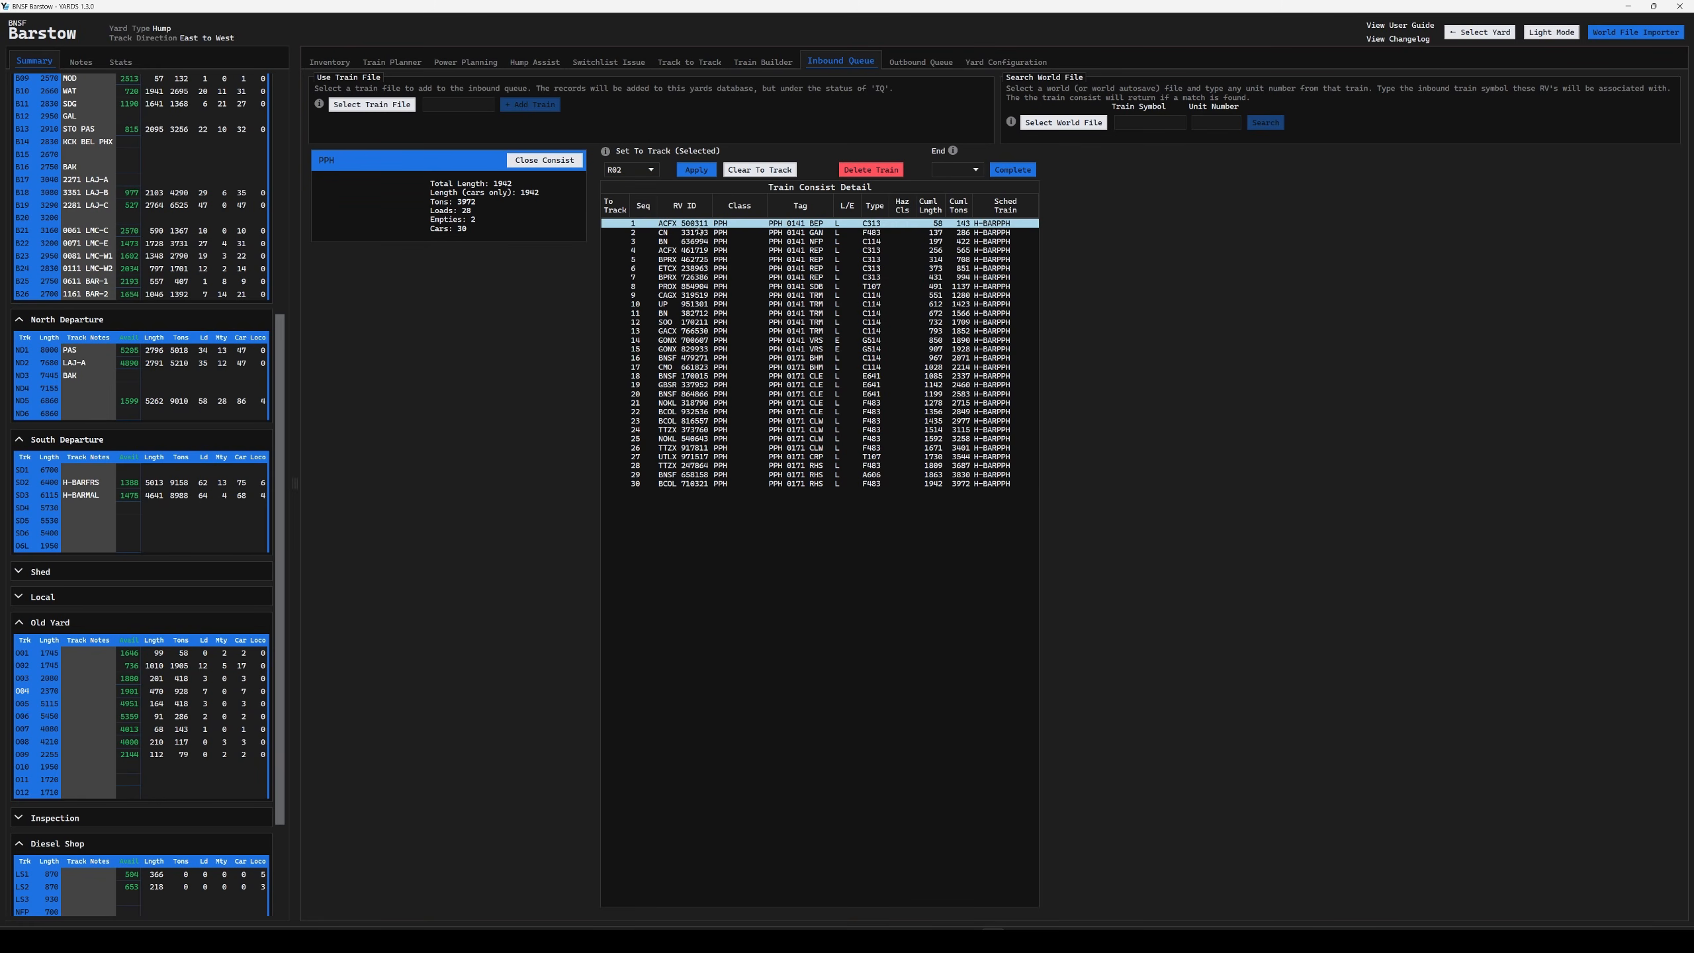
left_click(699, 170)
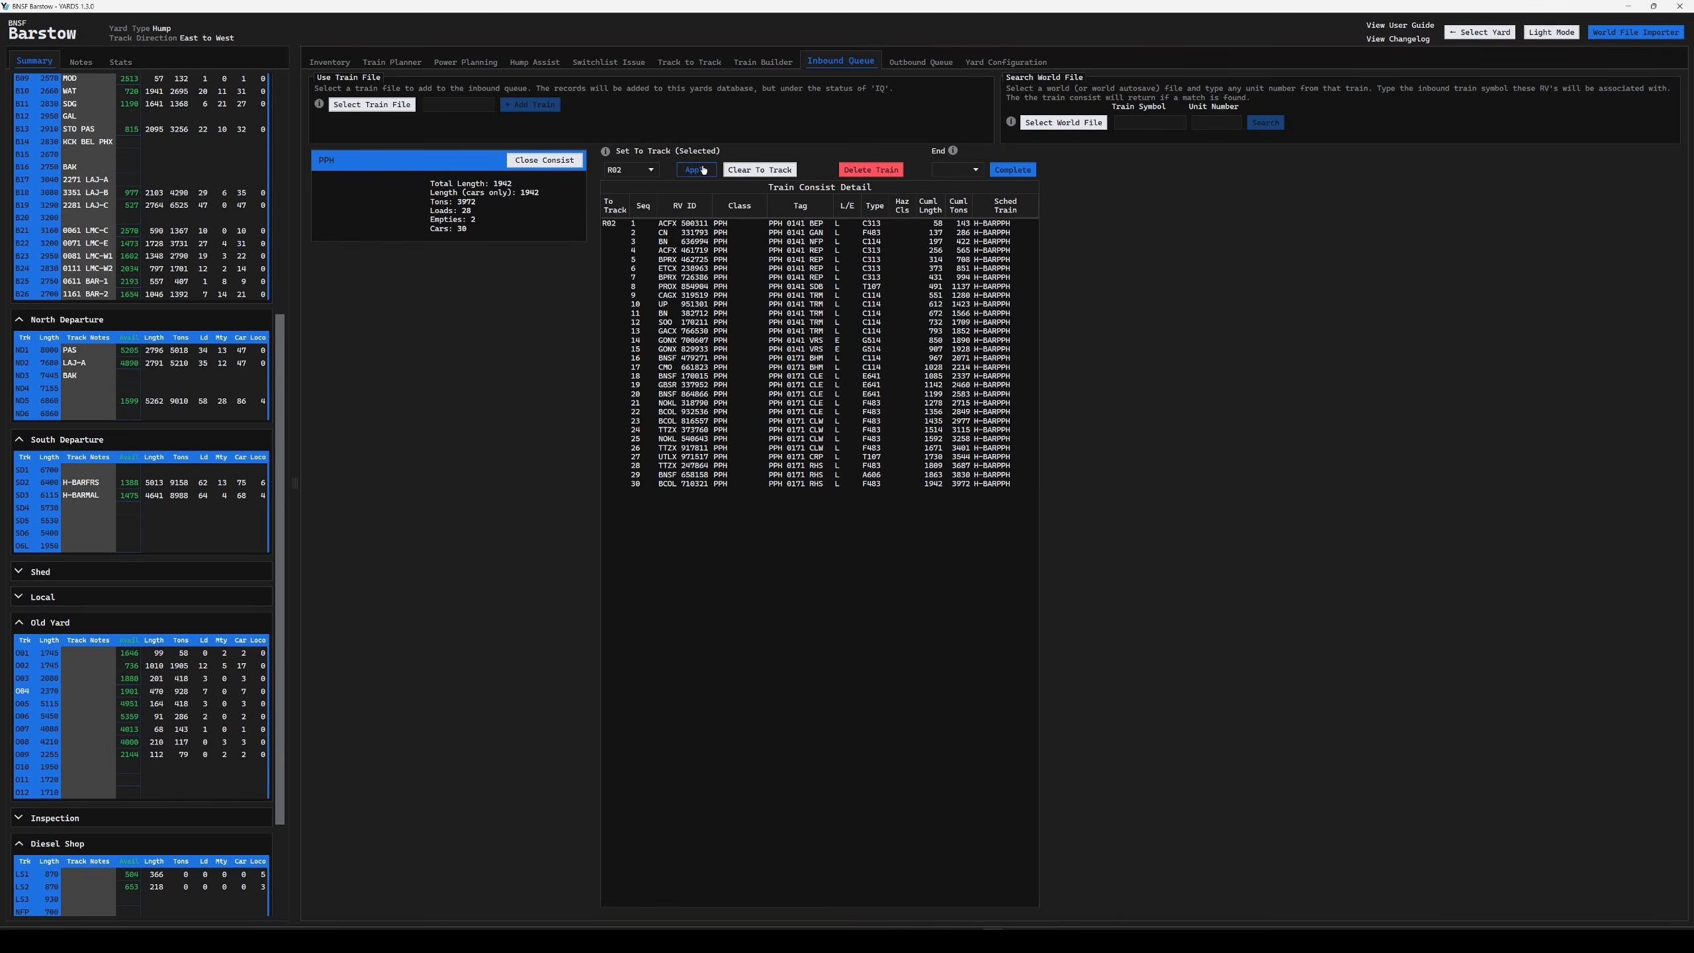
left_click(639, 224)
left_click(639, 483, "shift")
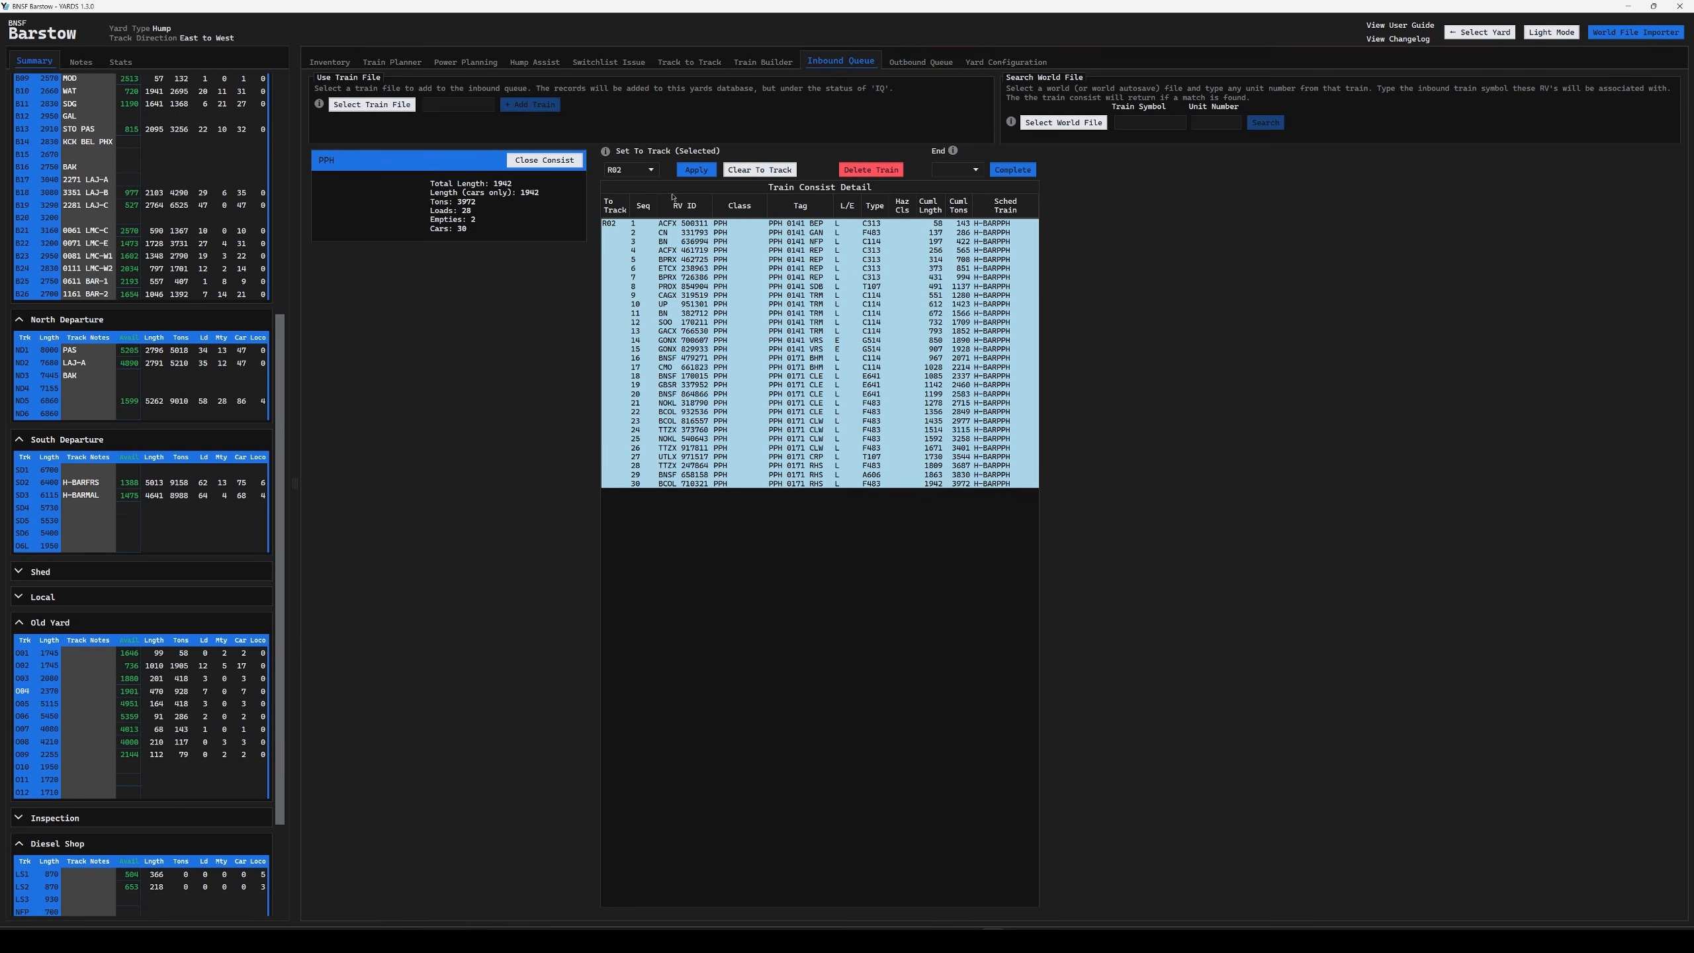
left_click(696, 169)
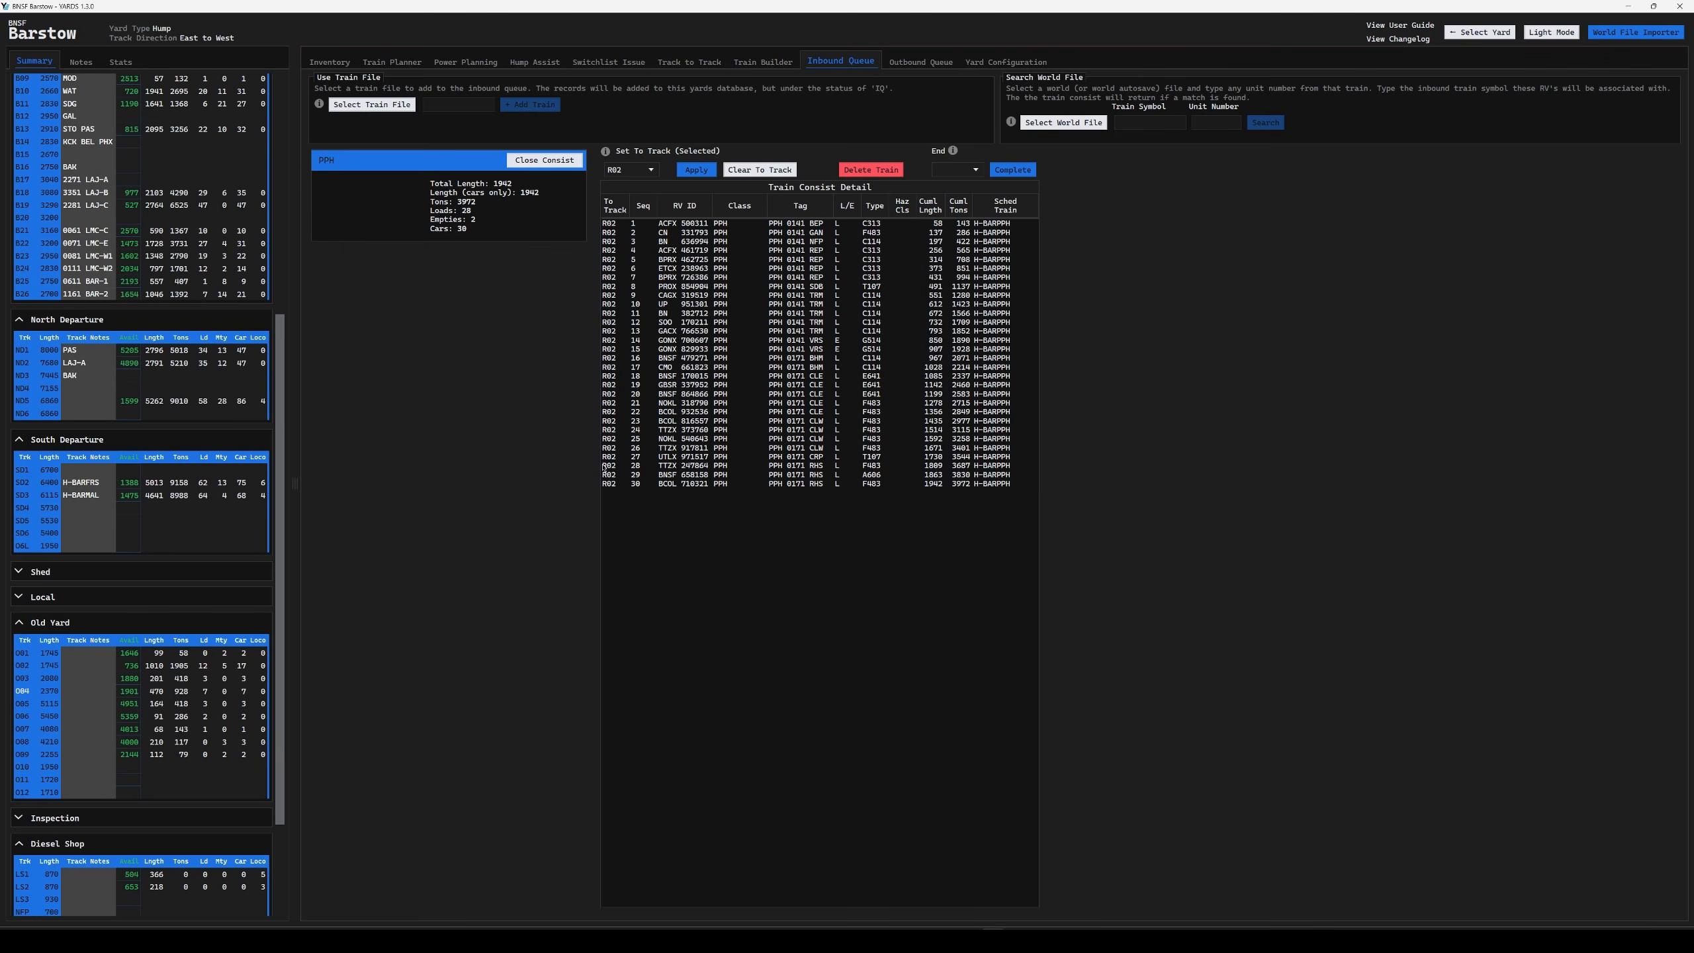
- Choose the track end for the inbound PPH train and complete its arrival
left_click(957, 170)
left_click(953, 185)
left_click(1012, 170)
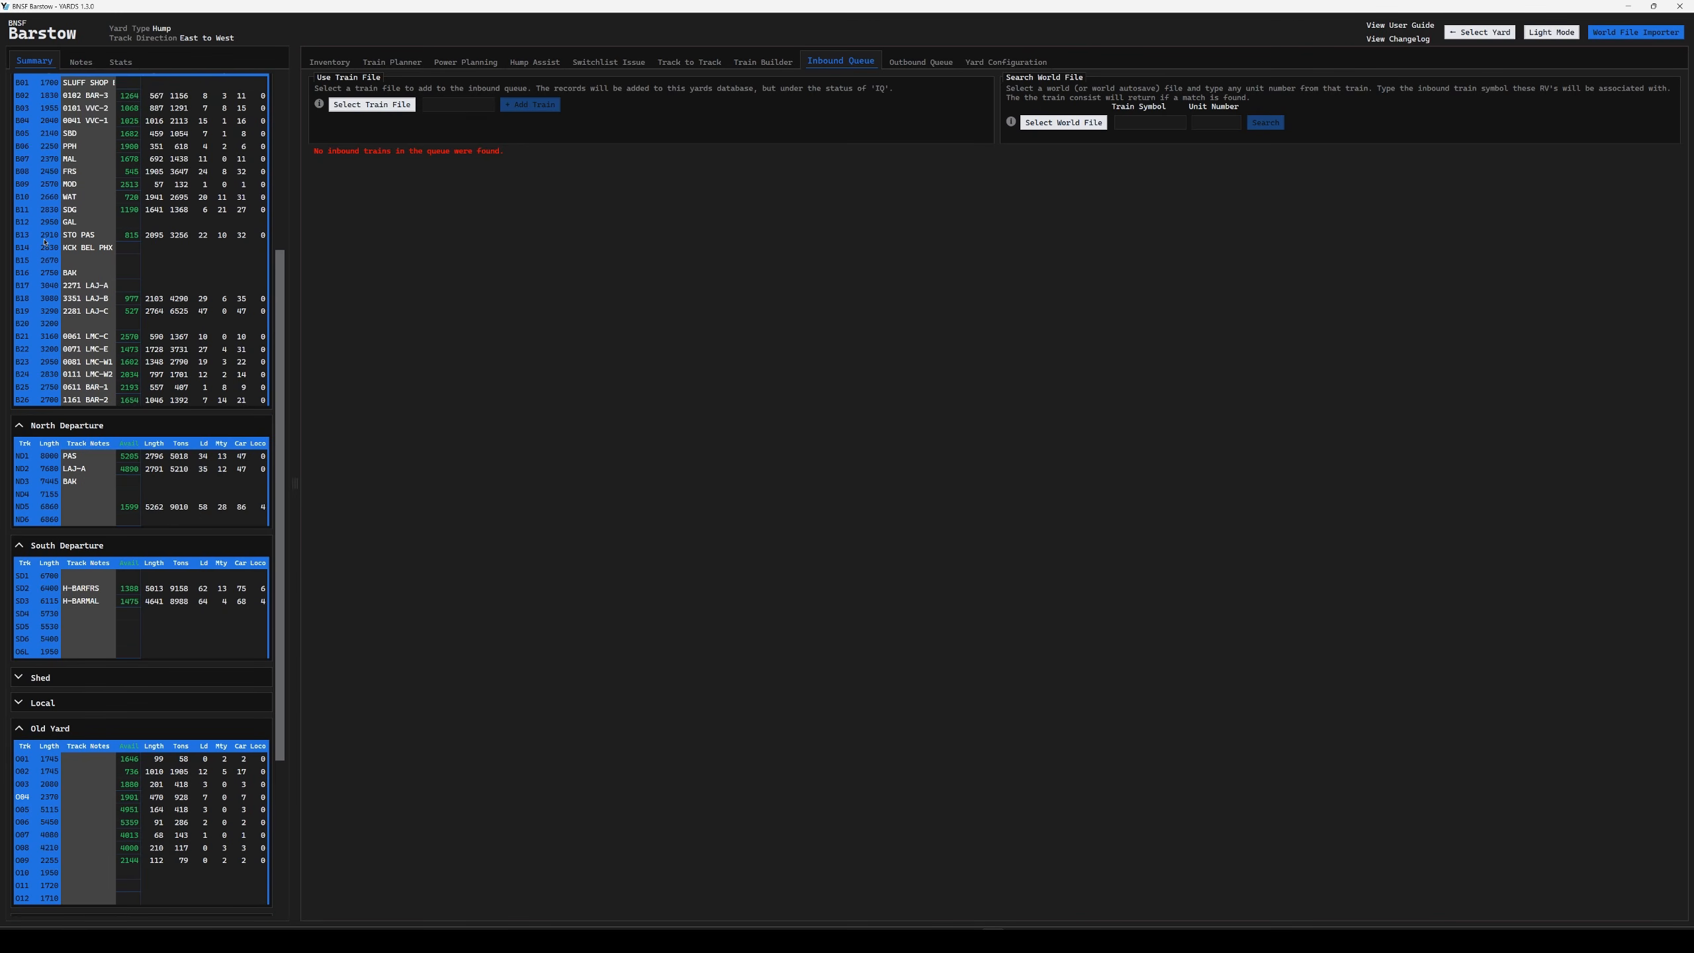
- Open the inventory of track R02 and examine the tags and scheduled trains of the arrived PPH cars
left_click(28, 179)
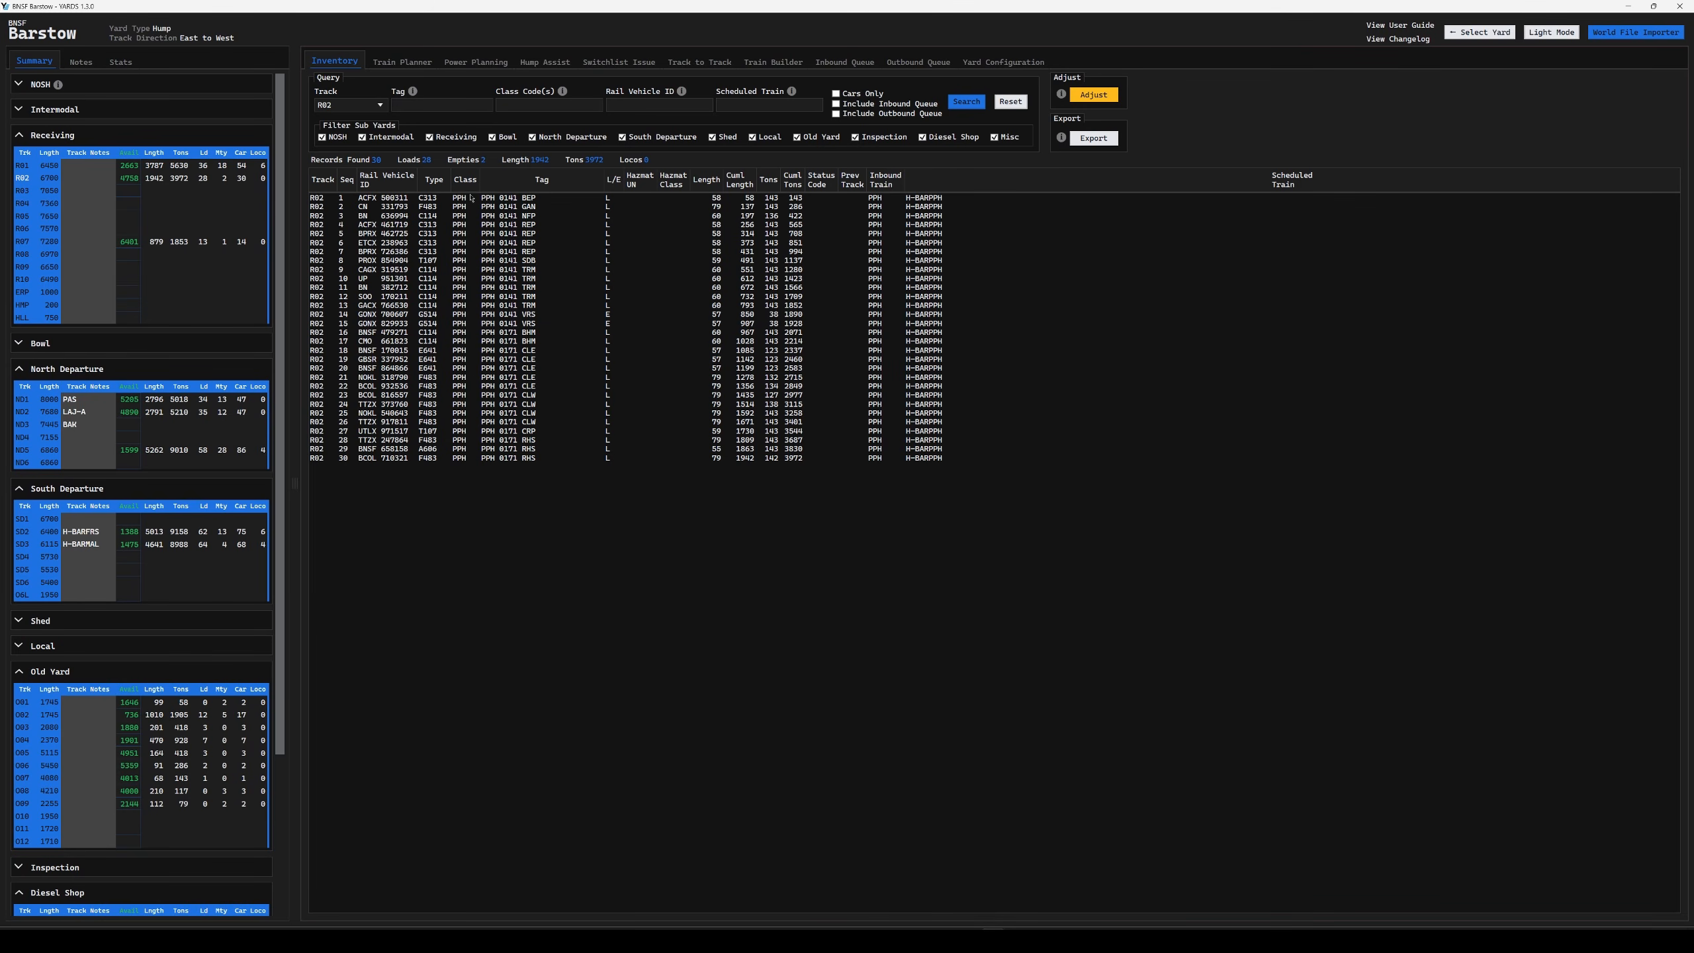
left_click(517, 460)
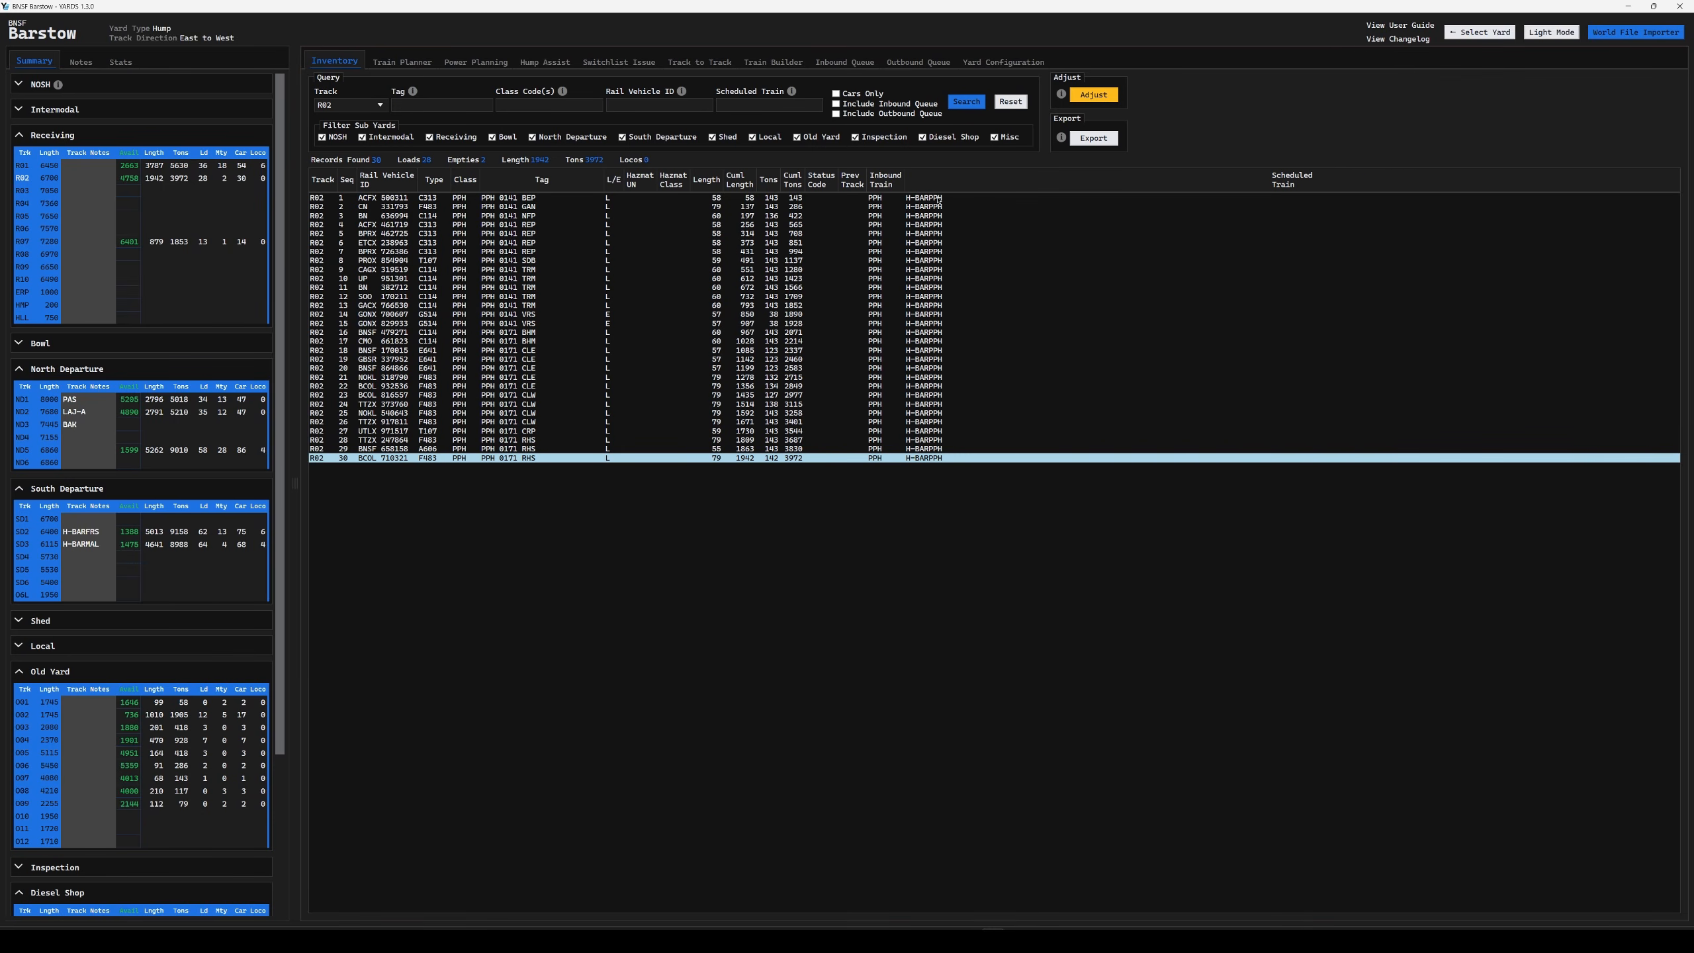
left_click(965, 199)
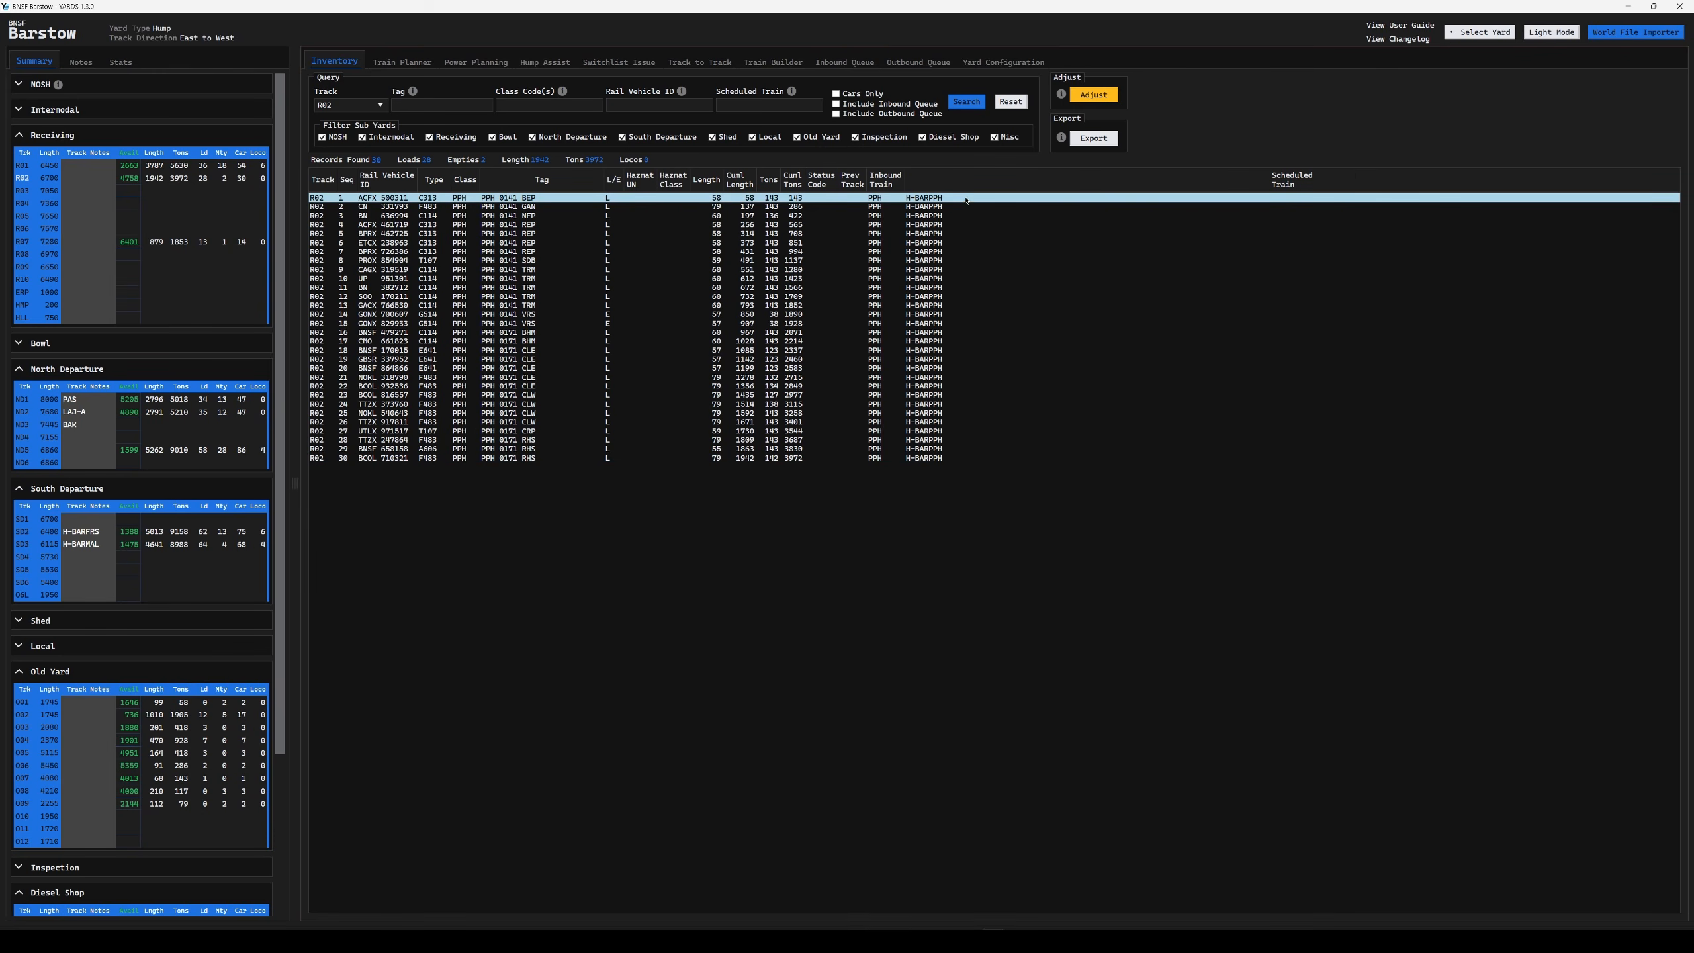
left_click(947, 460, "shift")
left_click(955, 368)
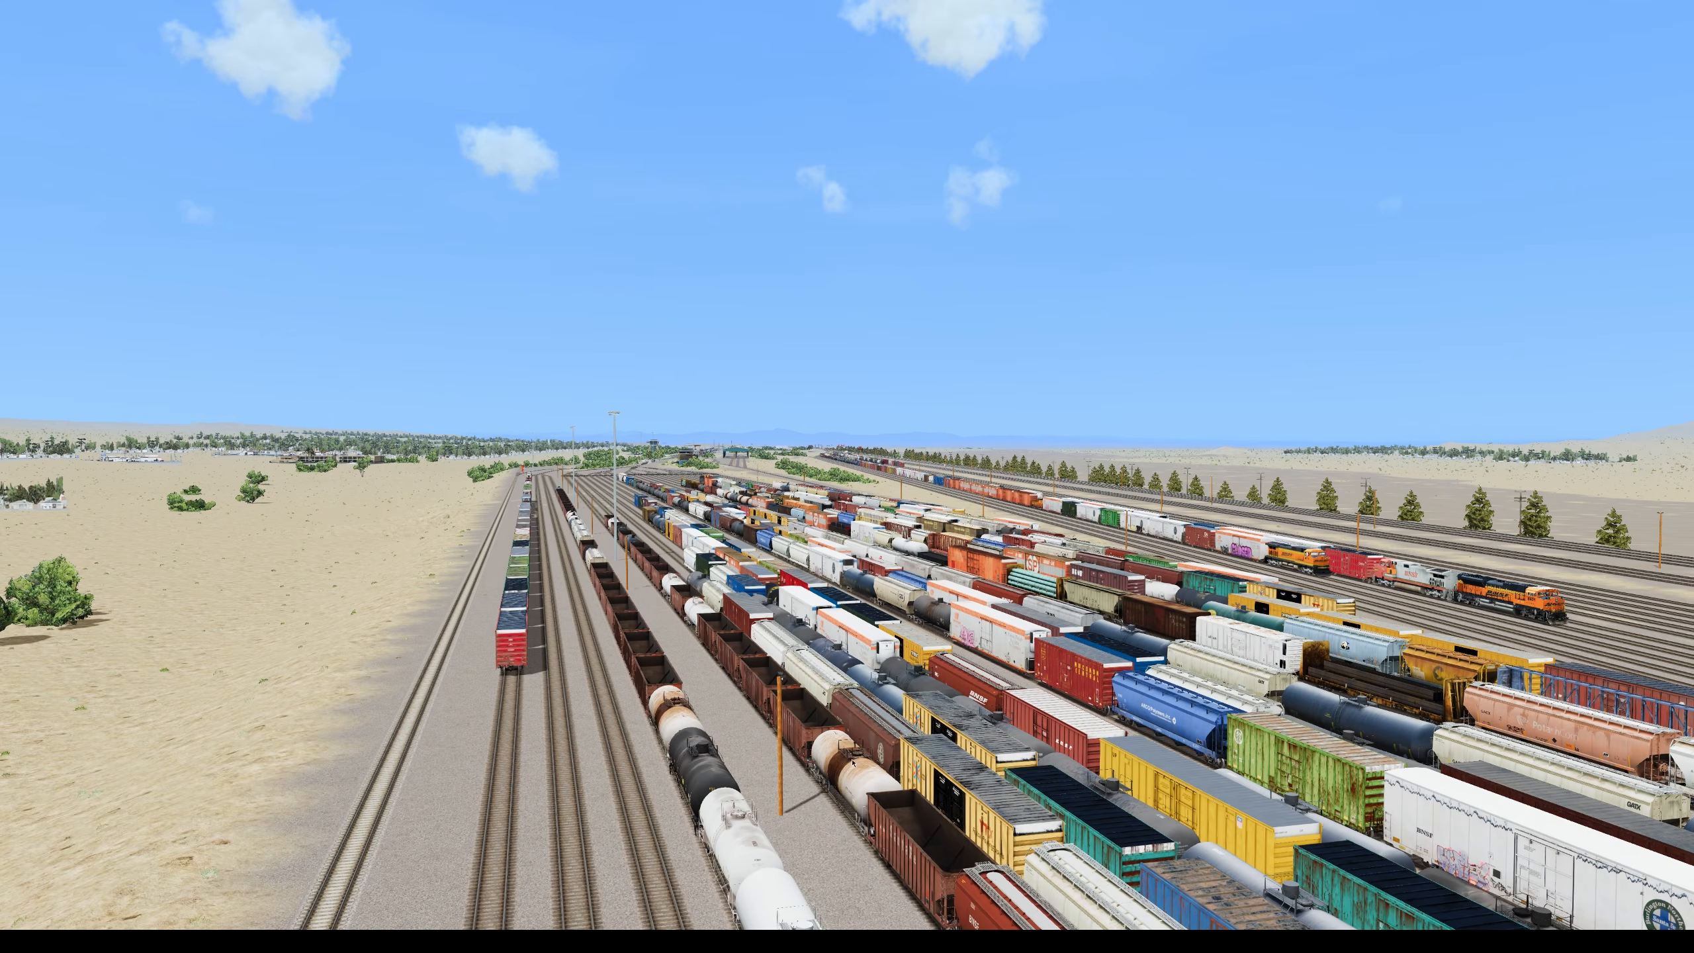
- Find train H-GALBAR1-19 in Run 8's AI Trains list, and select SoCal_2026.xml as the world file to search in YARDS
key("F7")
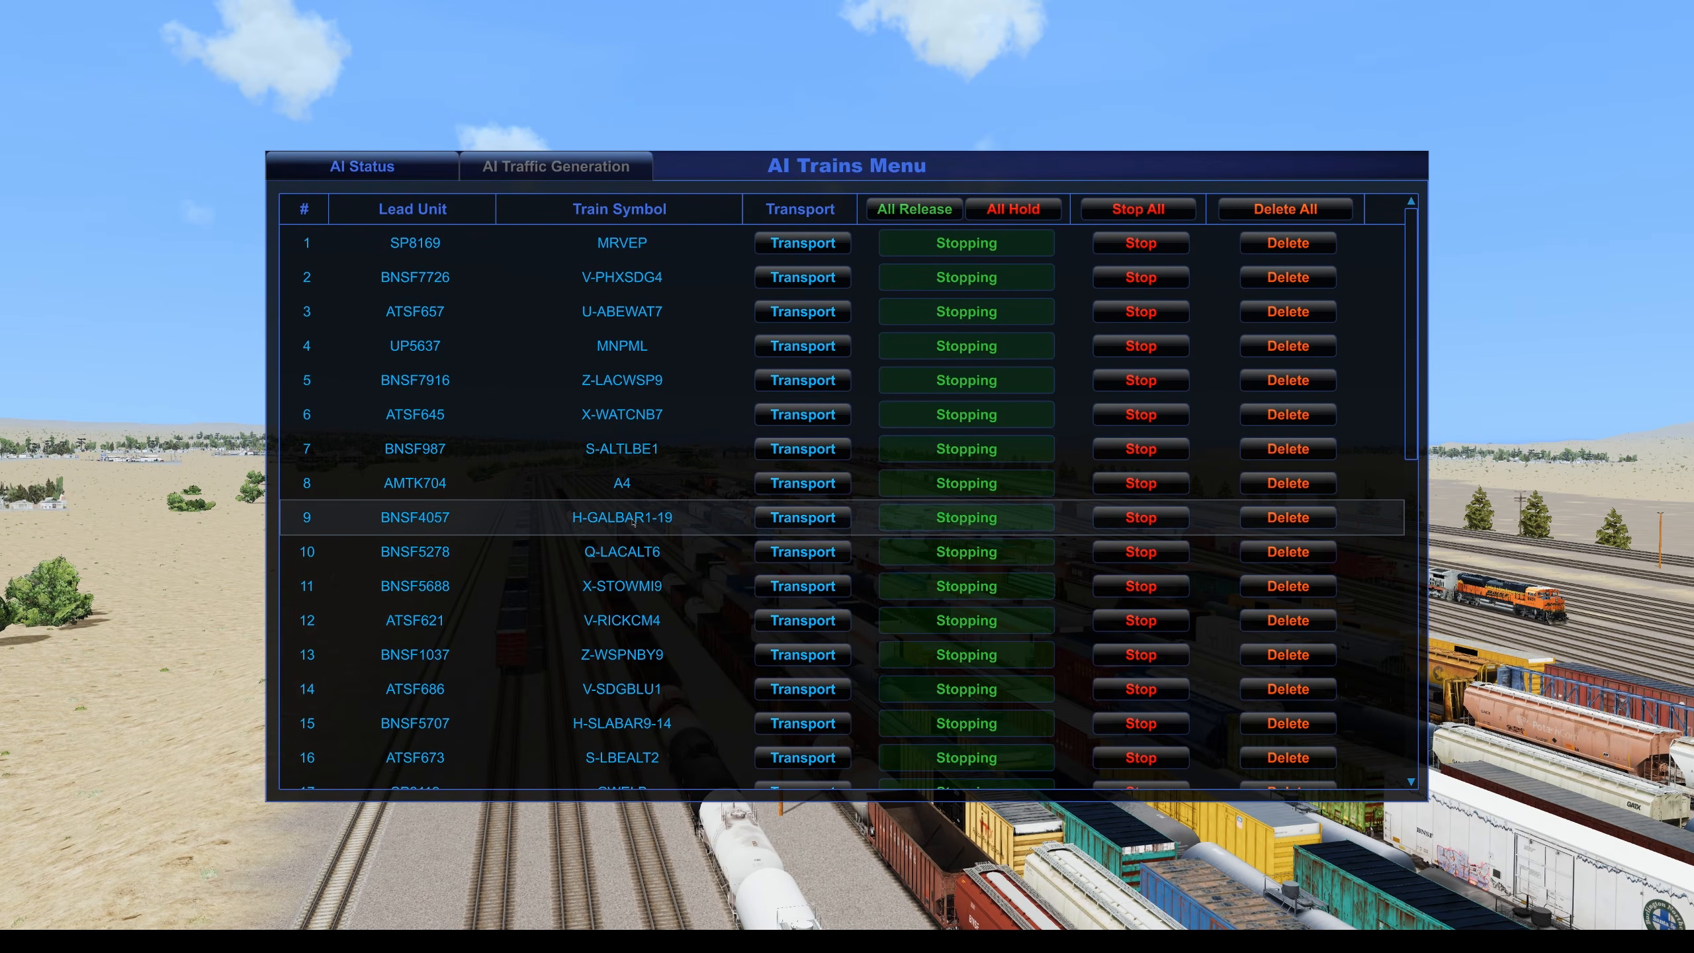
left_click(660, 522)
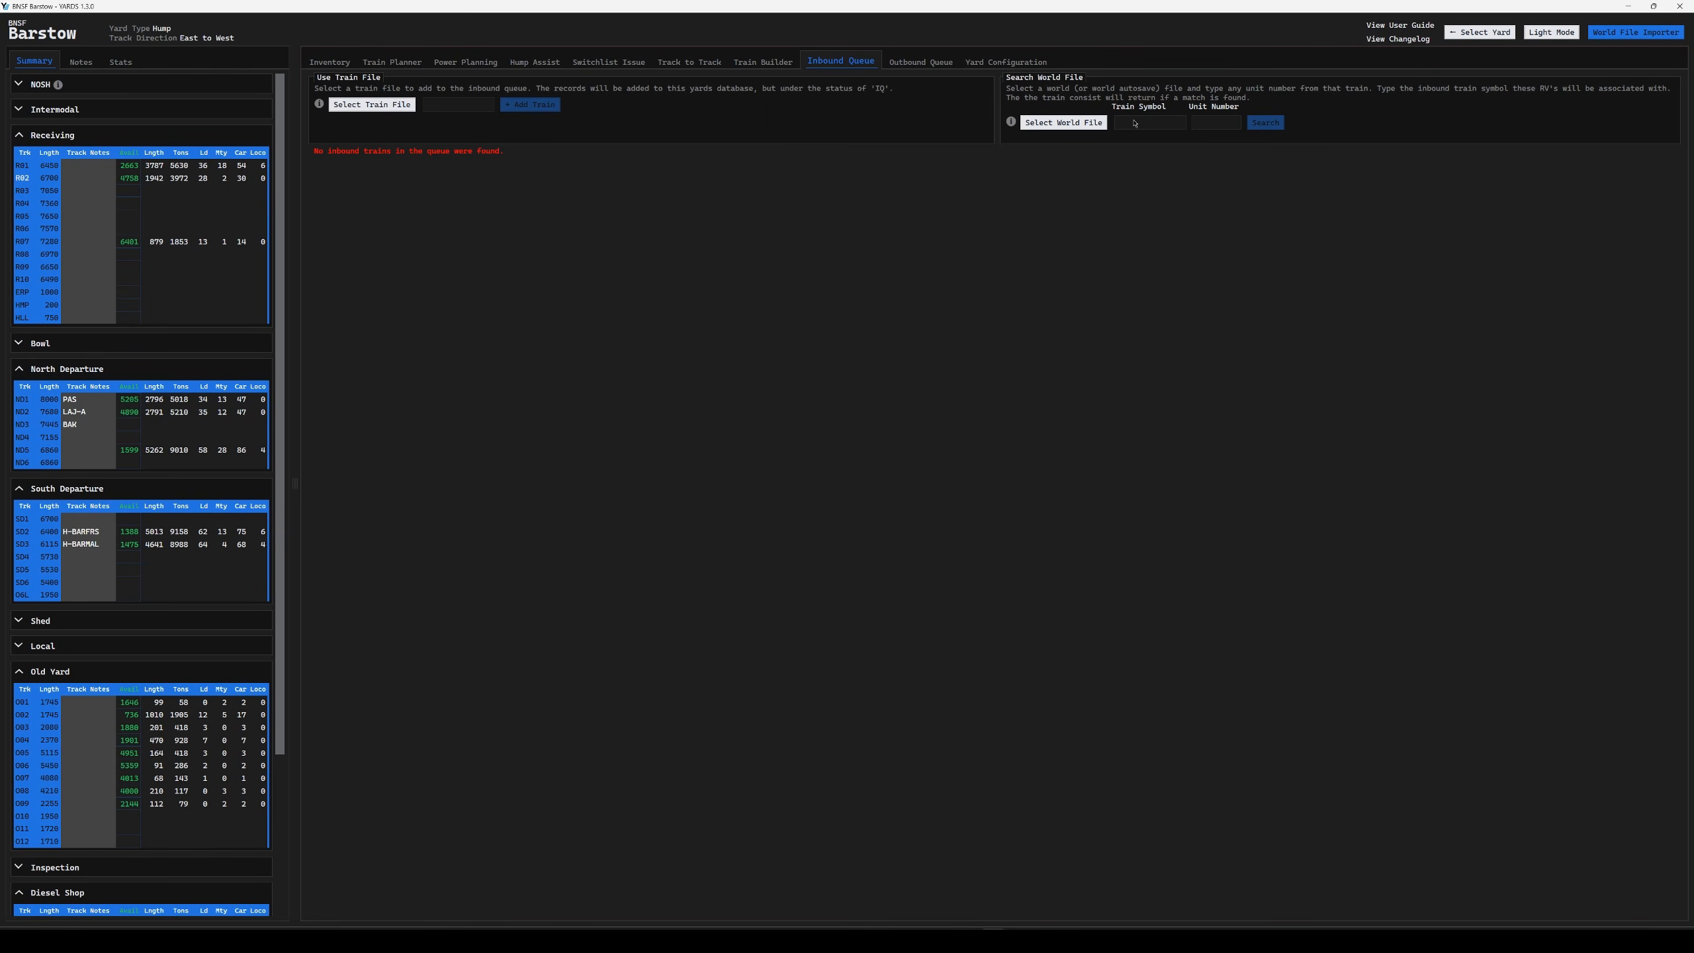
left_click(1064, 122)
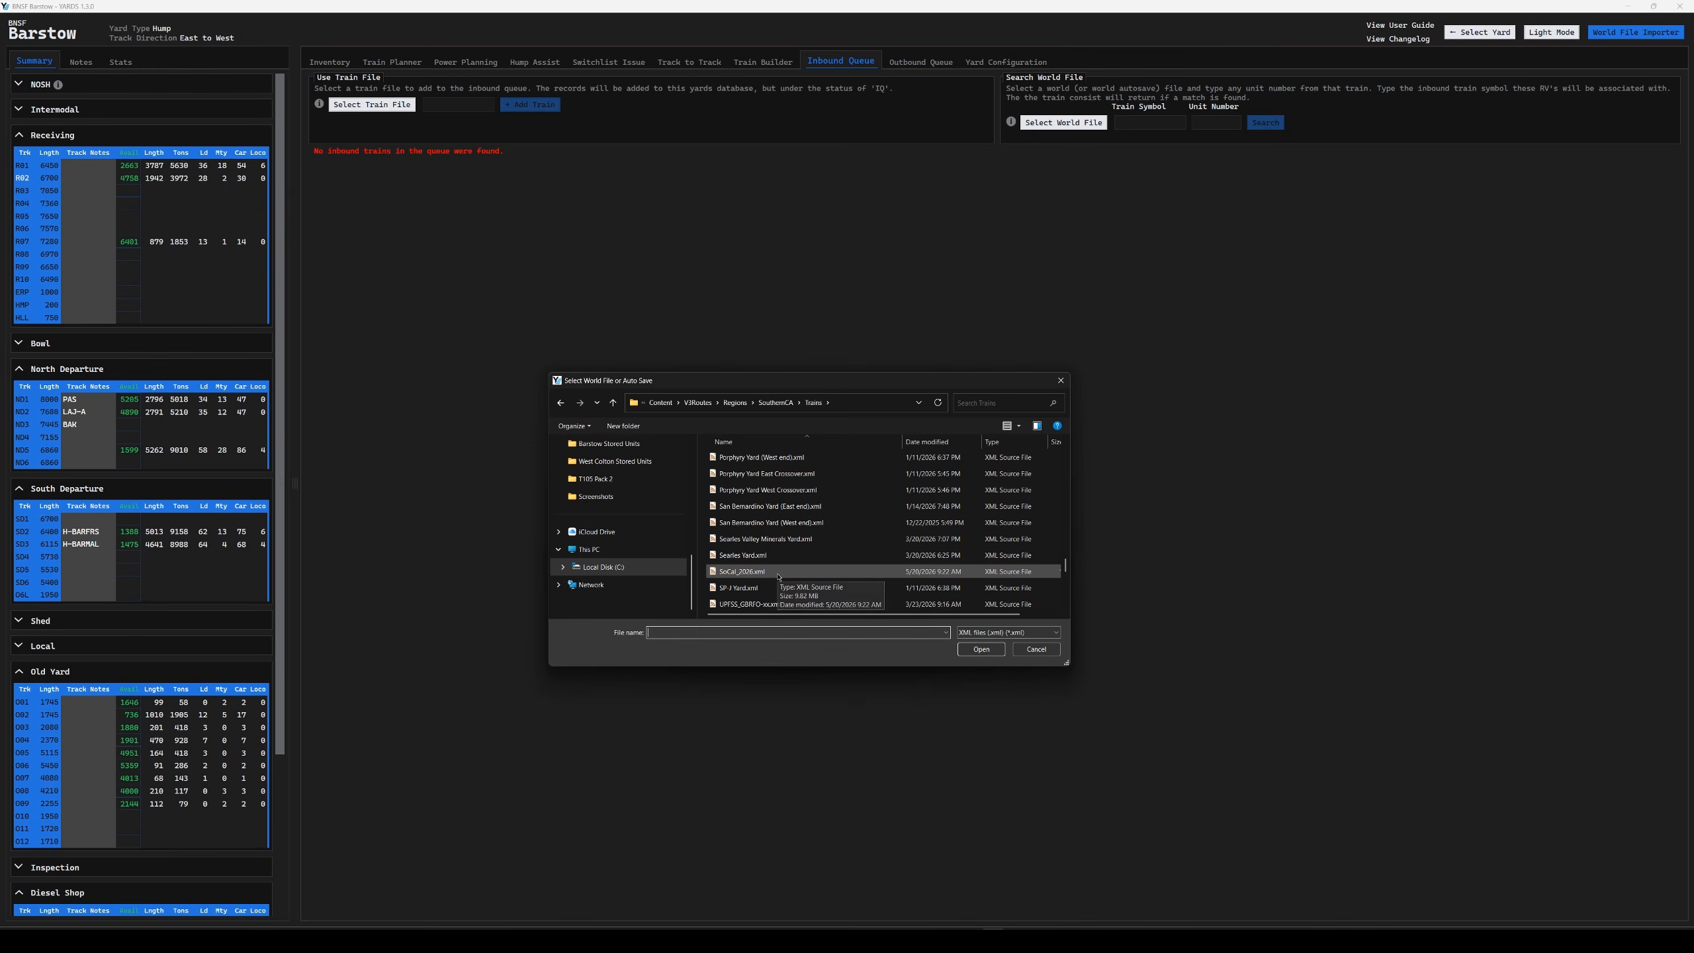
double_click(778, 576)
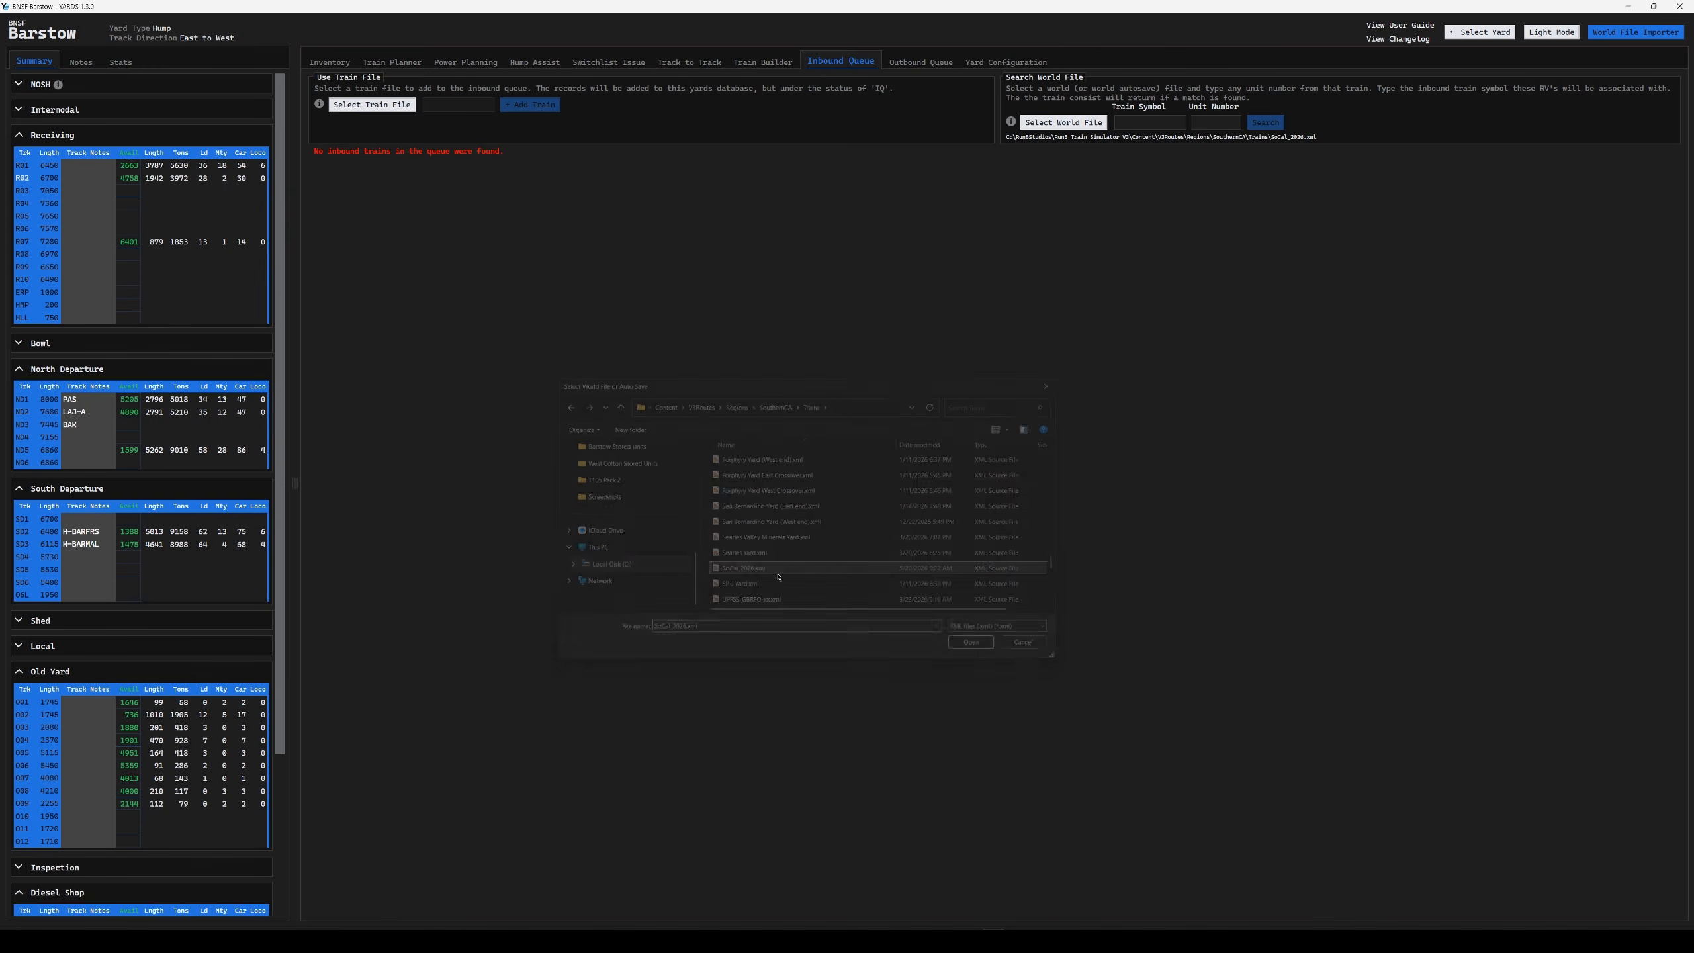
- Enter the train symbol H-GALBAR and try searching the world file with the unit number left blank
left_click(1146, 121)
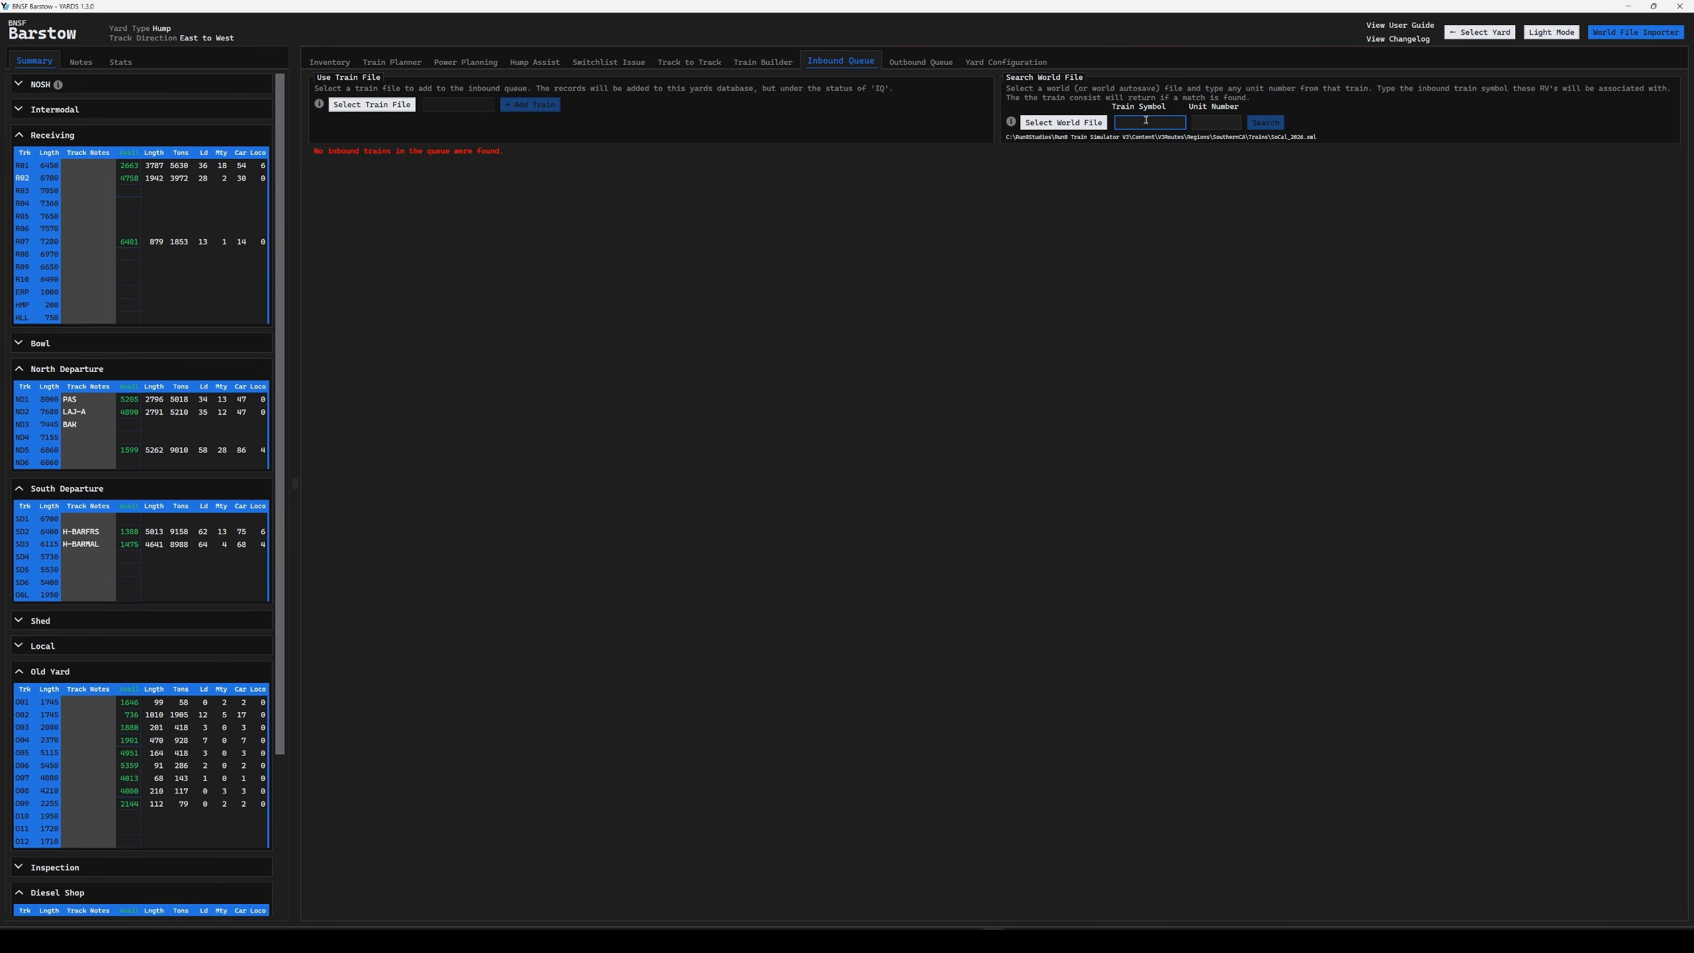
type("H-GALBAR")
left_click(1210, 124)
left_click(1273, 130)
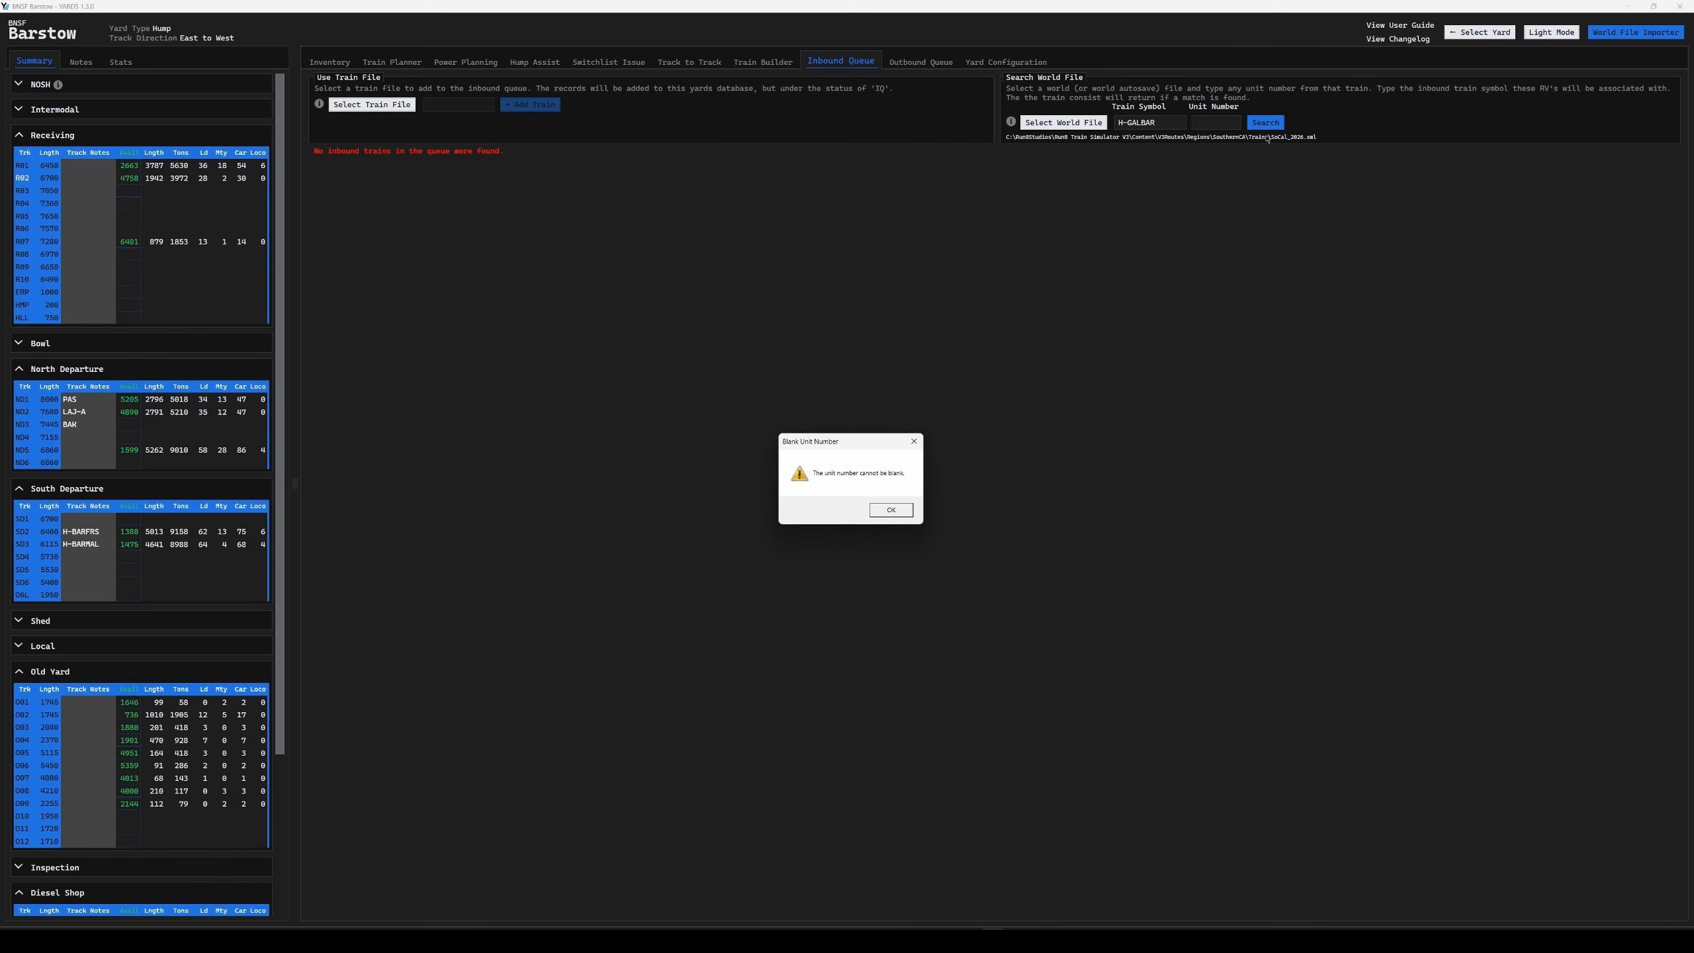
left_click(908, 514)
left_click(1220, 123)
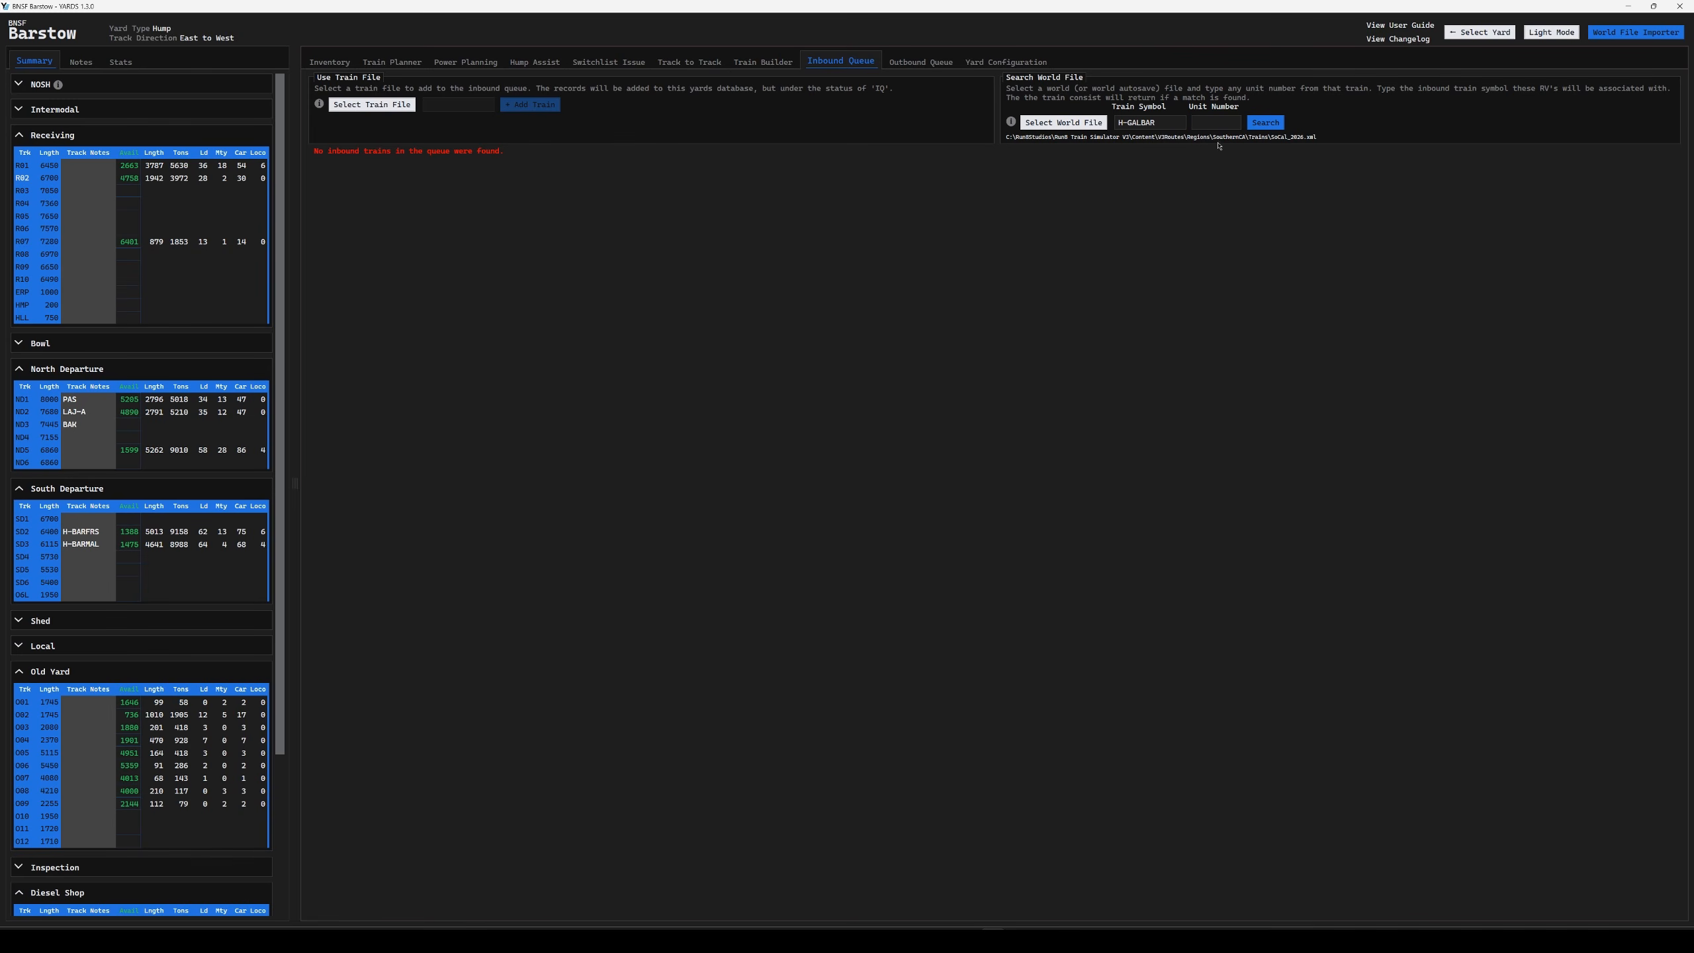
- Check the train's lead unit in Run 8, search the YARDS world file for unit 4057 and open the resulting H-GALBAR consist
key("alt+Tab")
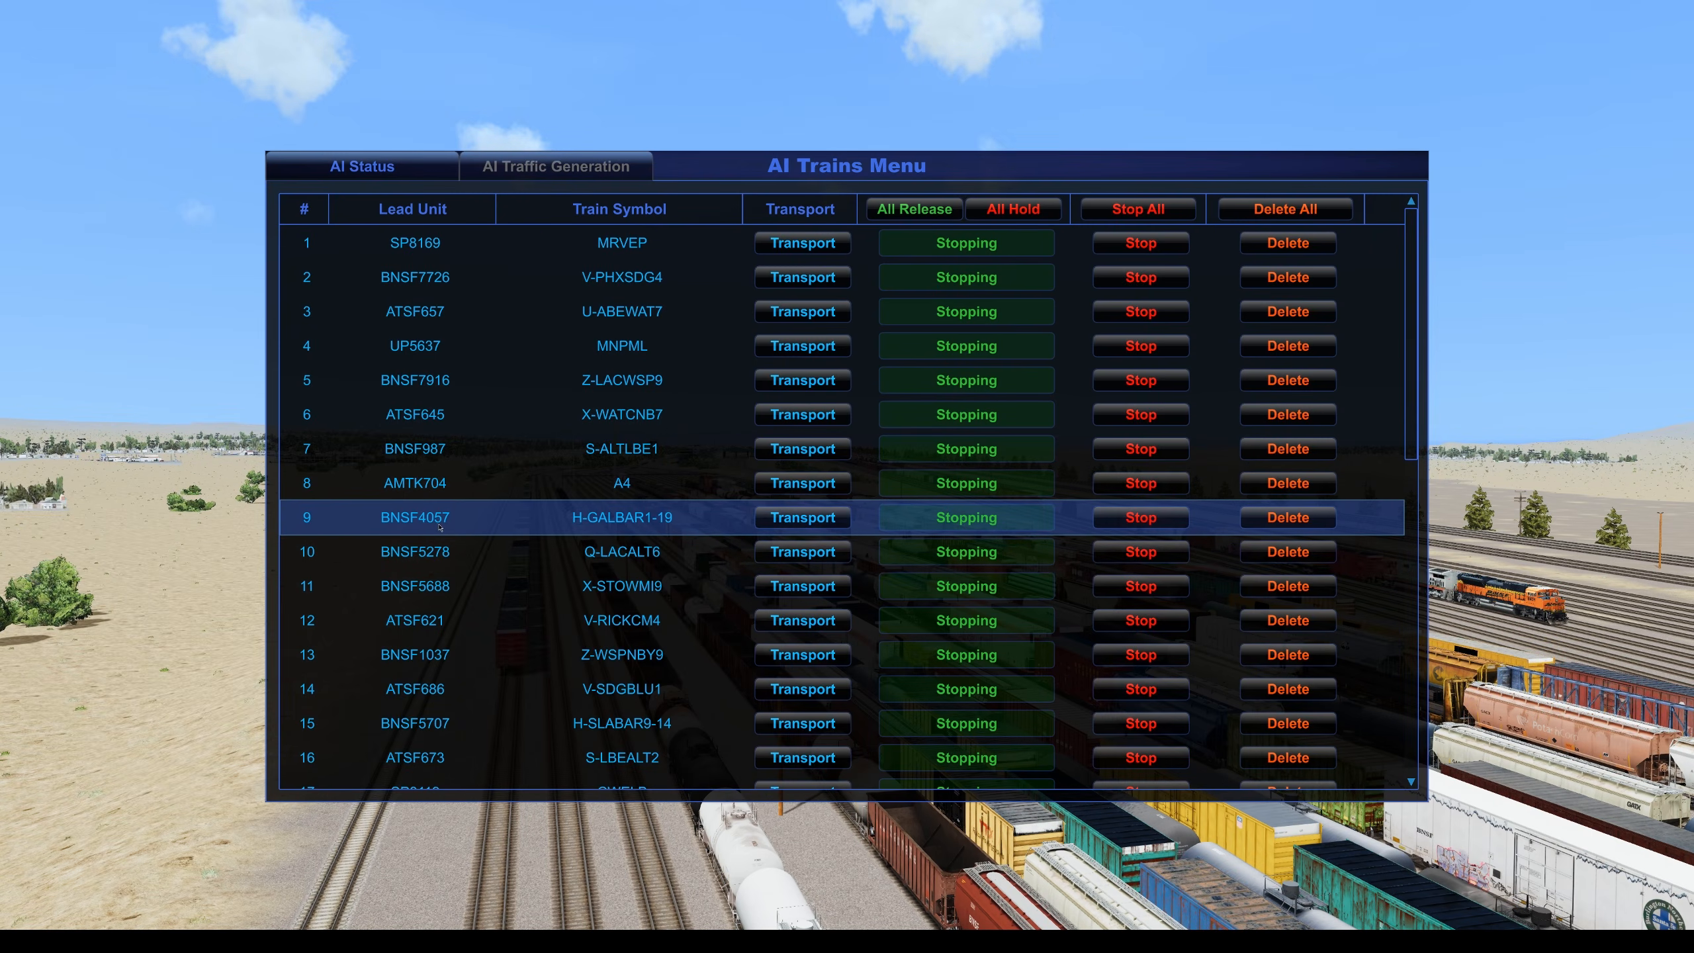
key("alt+Tab")
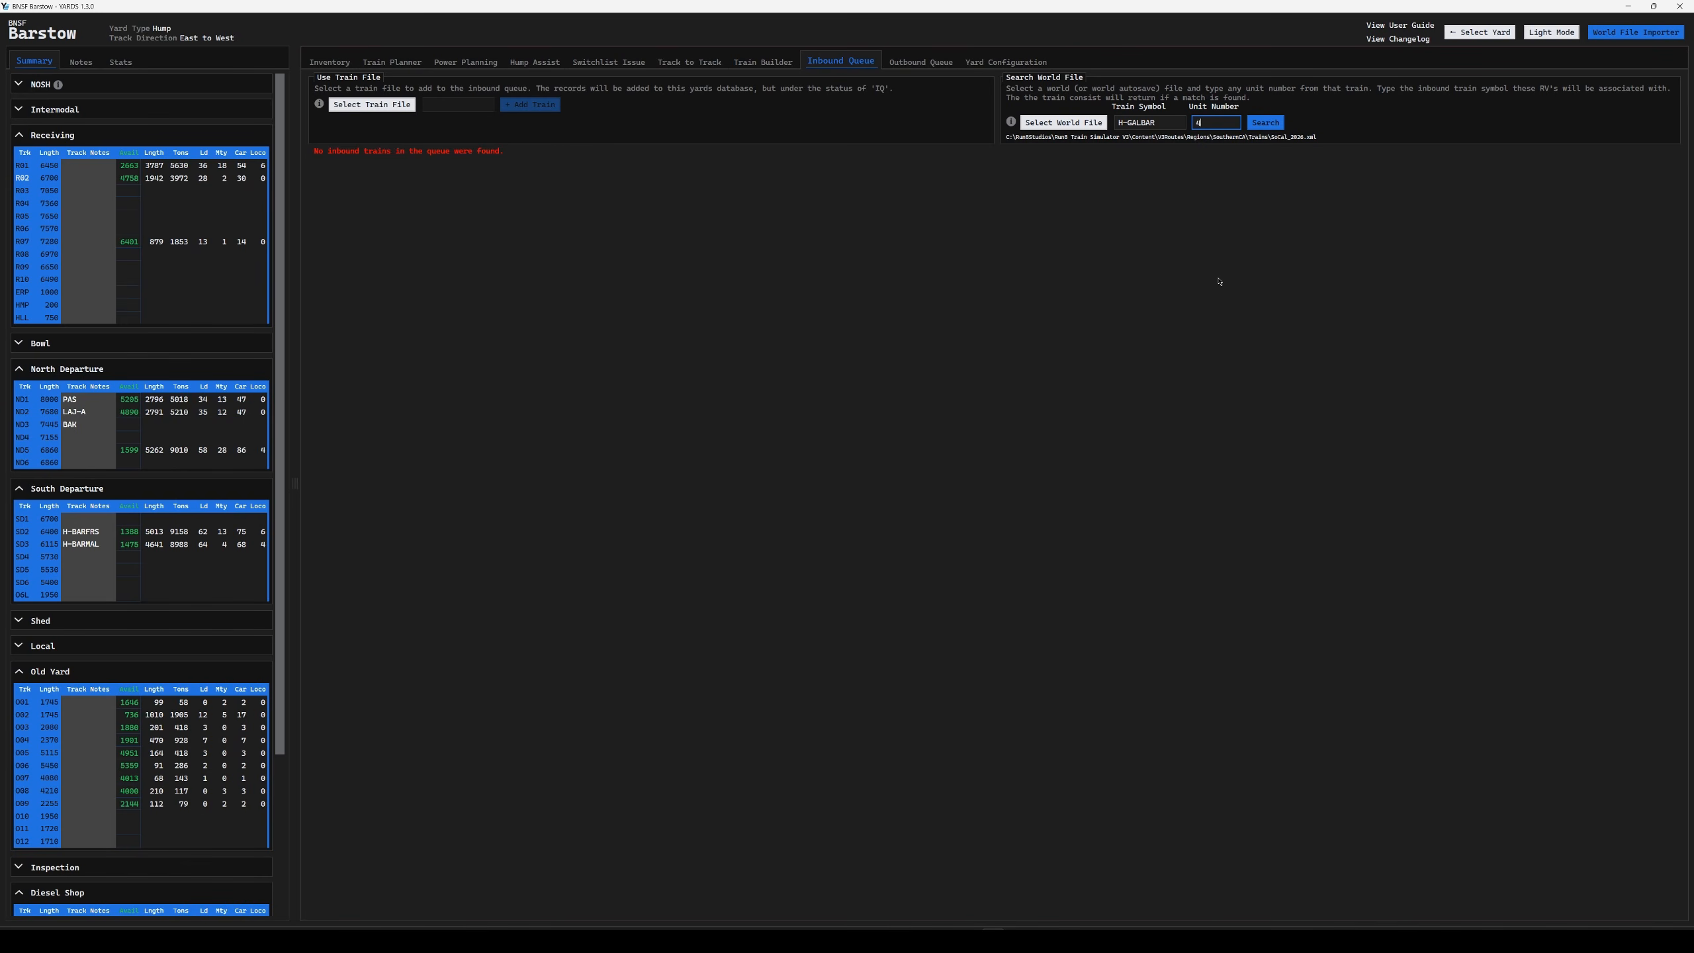
type("57")
left_click(1265, 123)
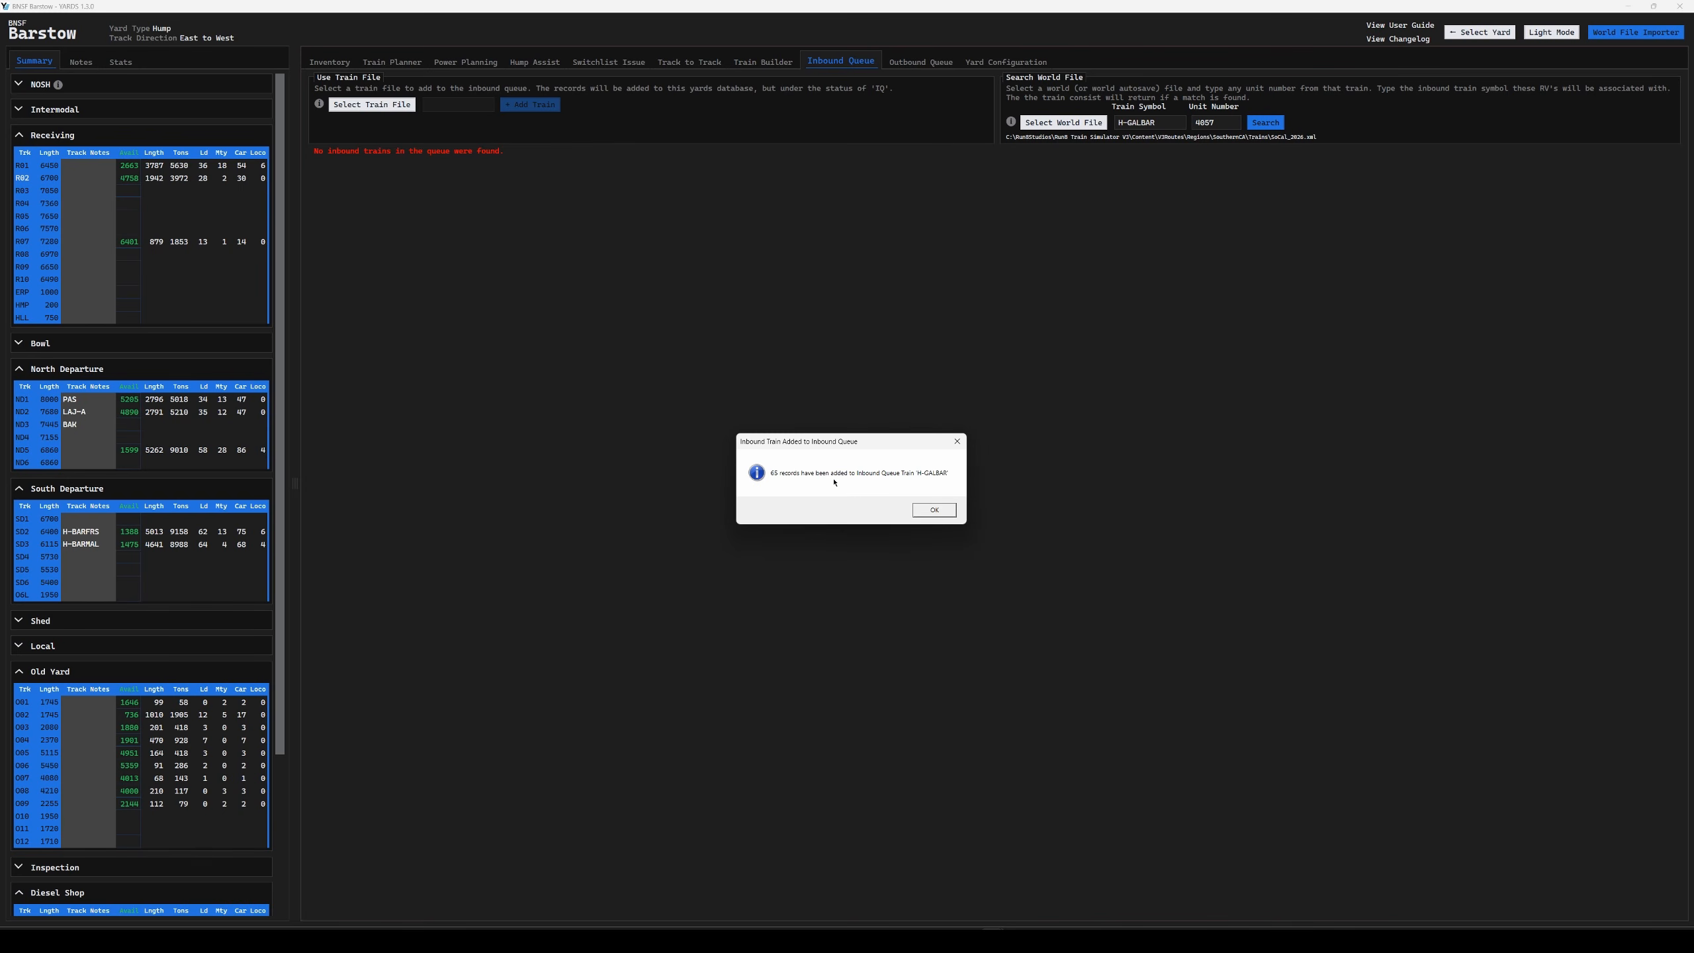
left_click(929, 511)
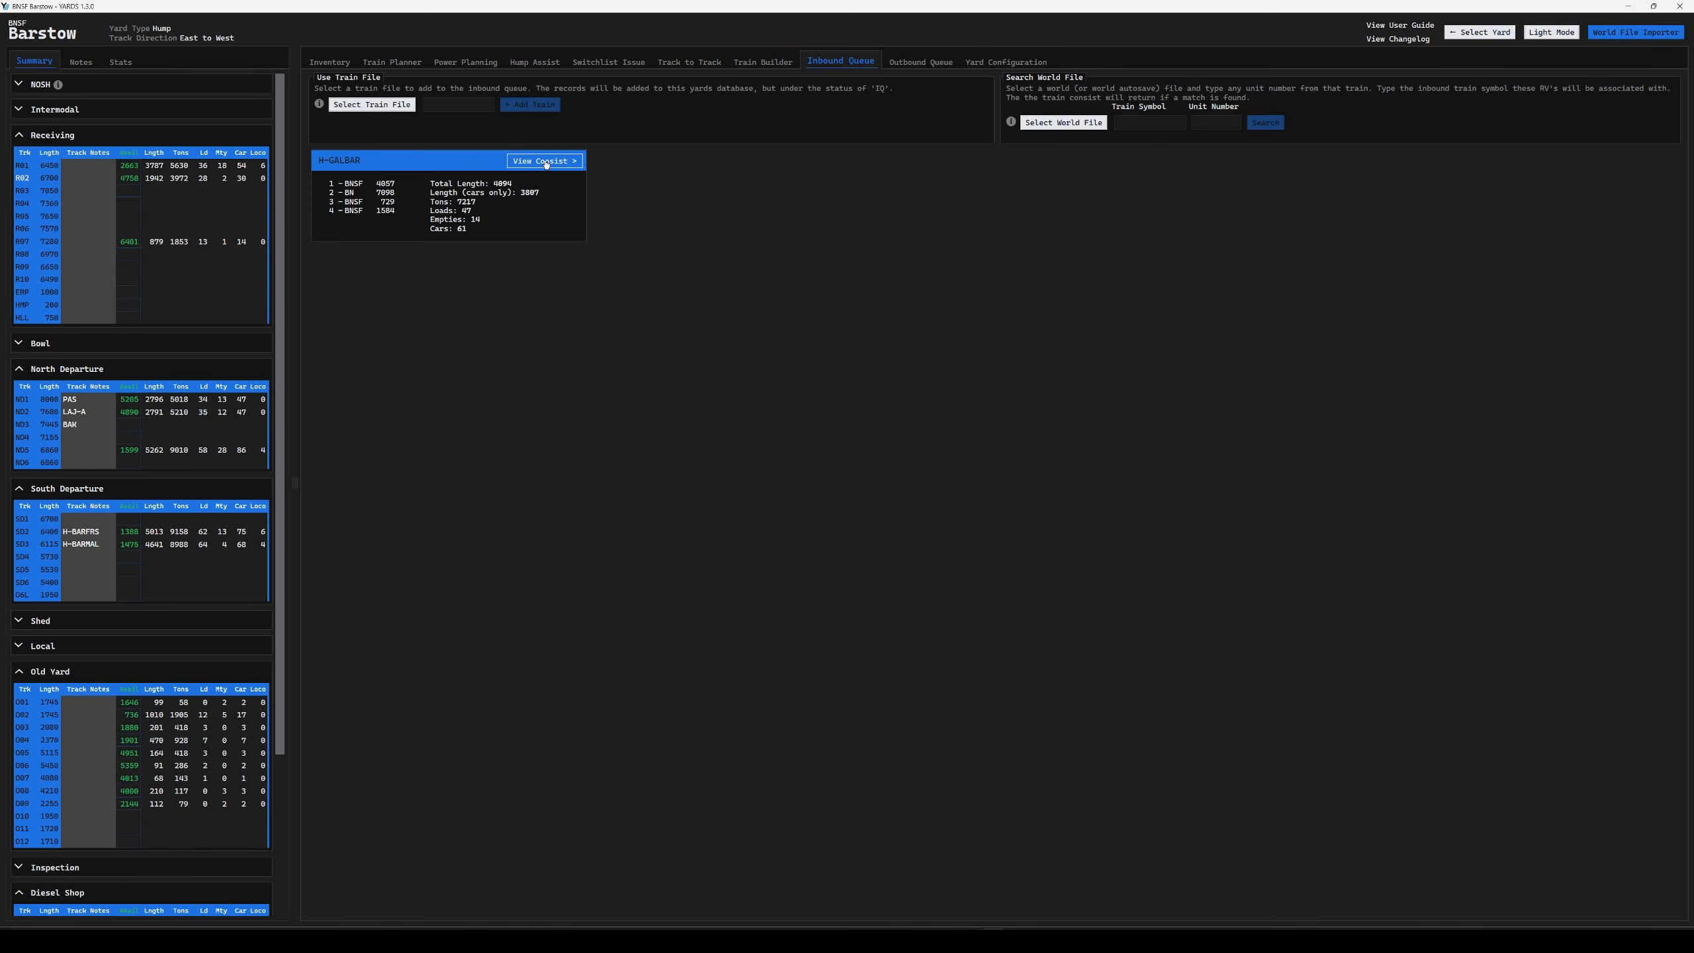
left_click(1081, 440)
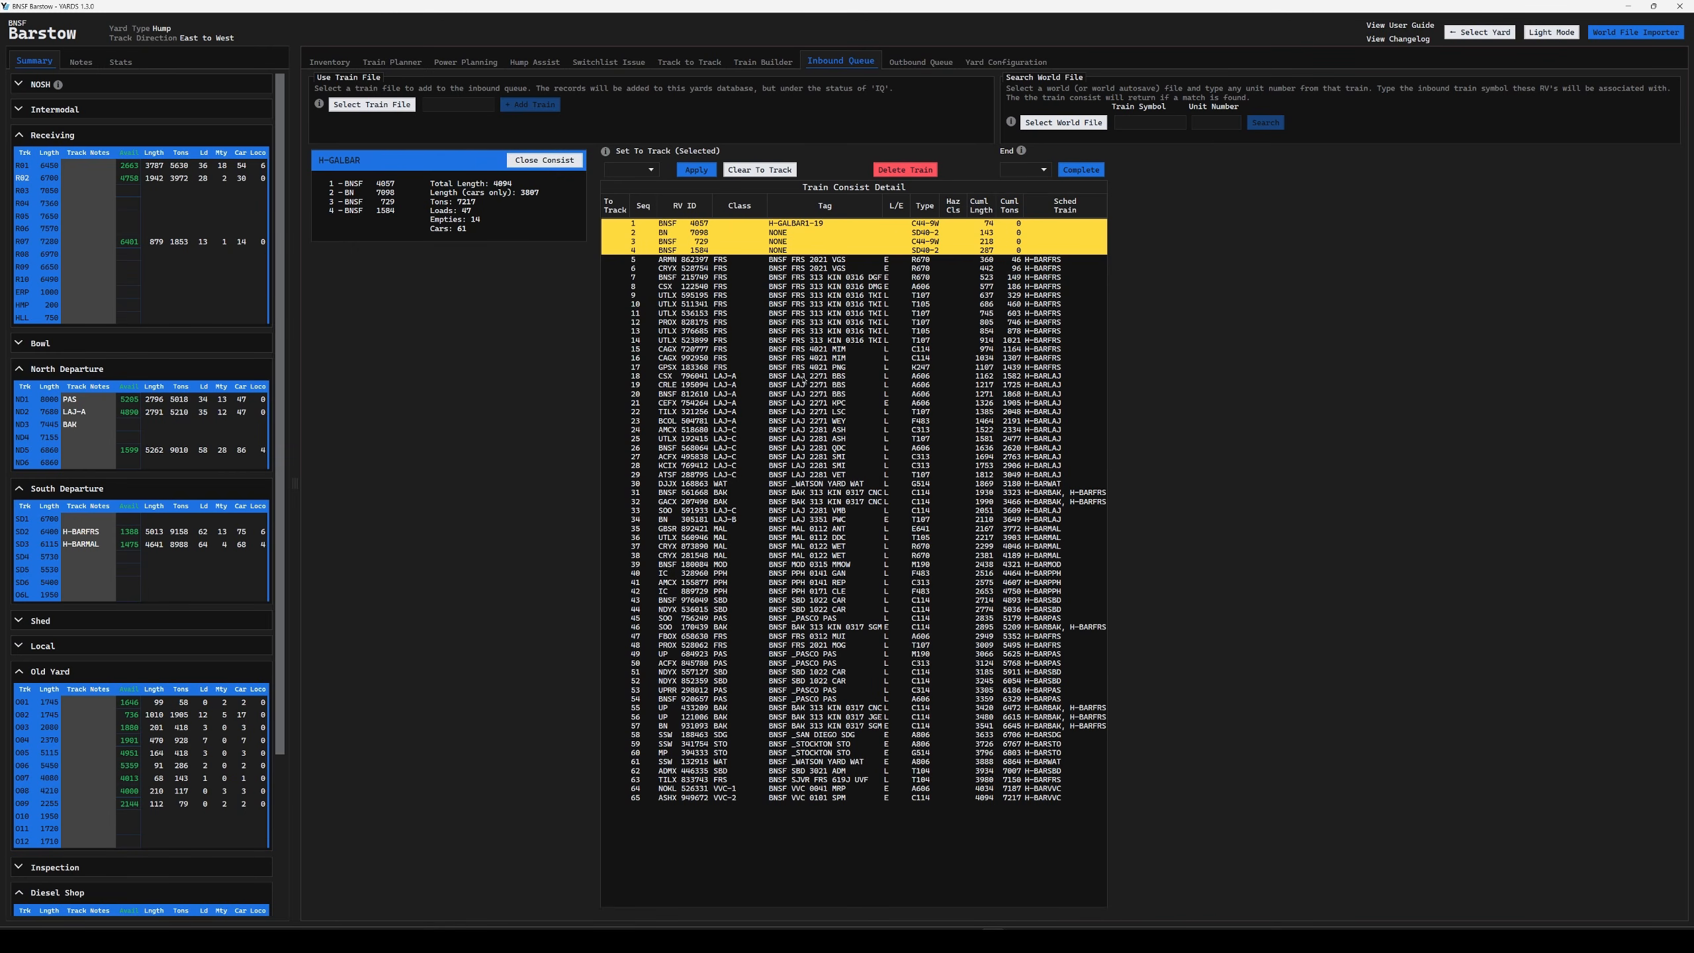